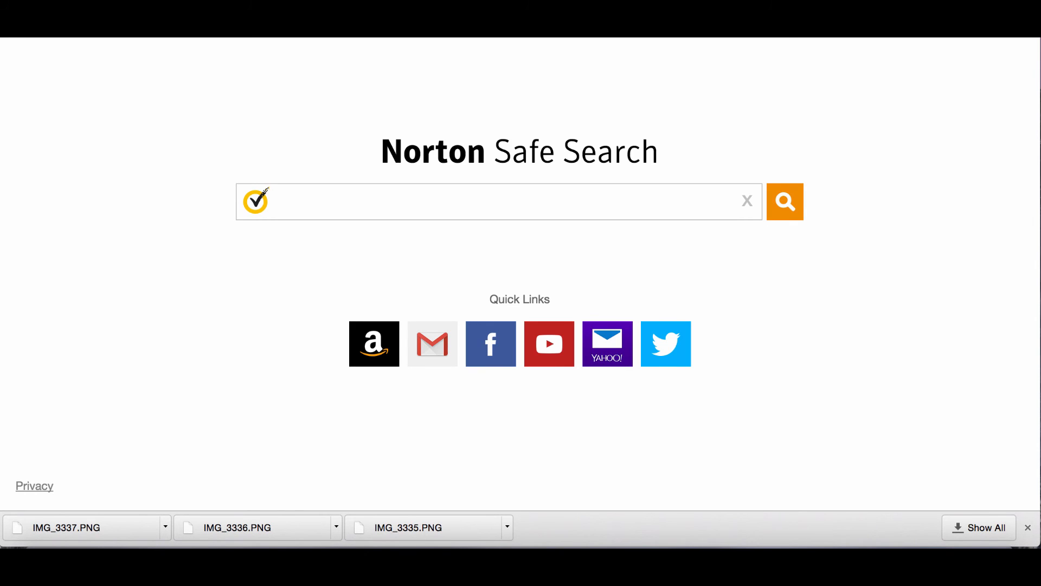
# Go to zillow, then to the partial address cen, from Chrome's address bar.
pyautogui.write('zillow')
pyautogui.press('Return')
pyautogui.write('cen')
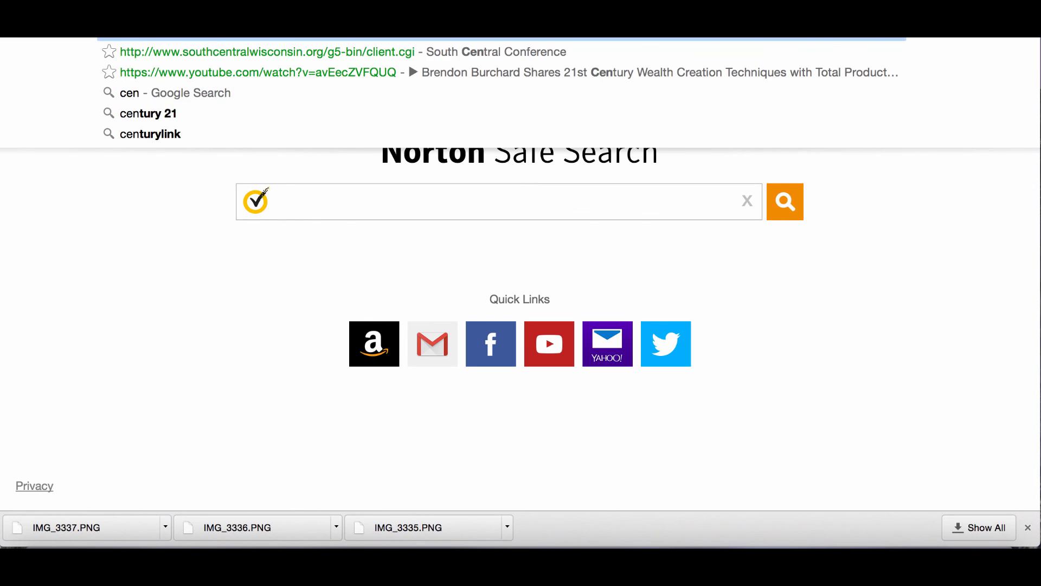
pyautogui.press('Return')
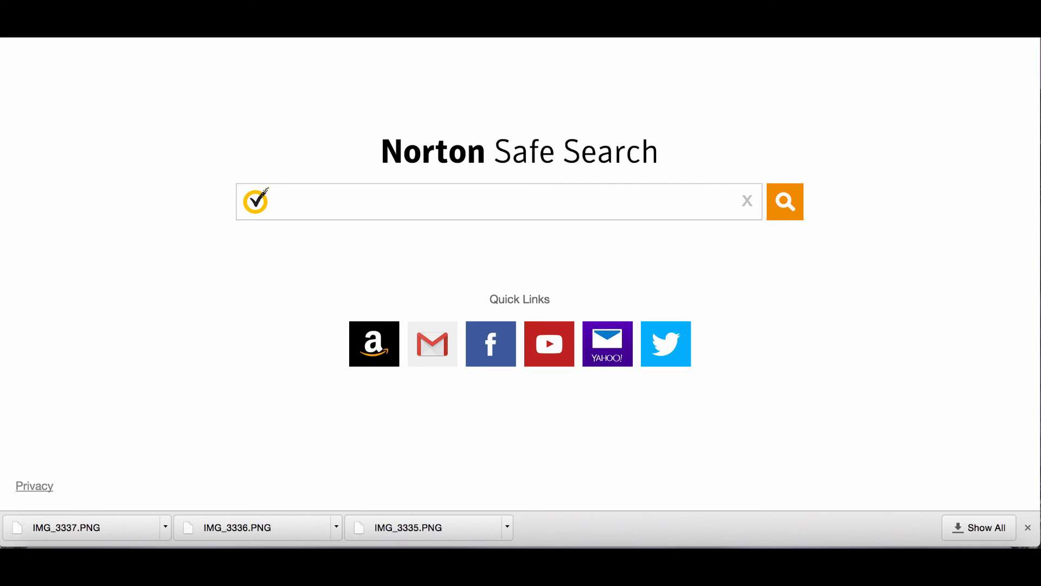
# Go to apple.com from the address bar.
pyautogui.press('super+l')
pyautogui.write('apple')
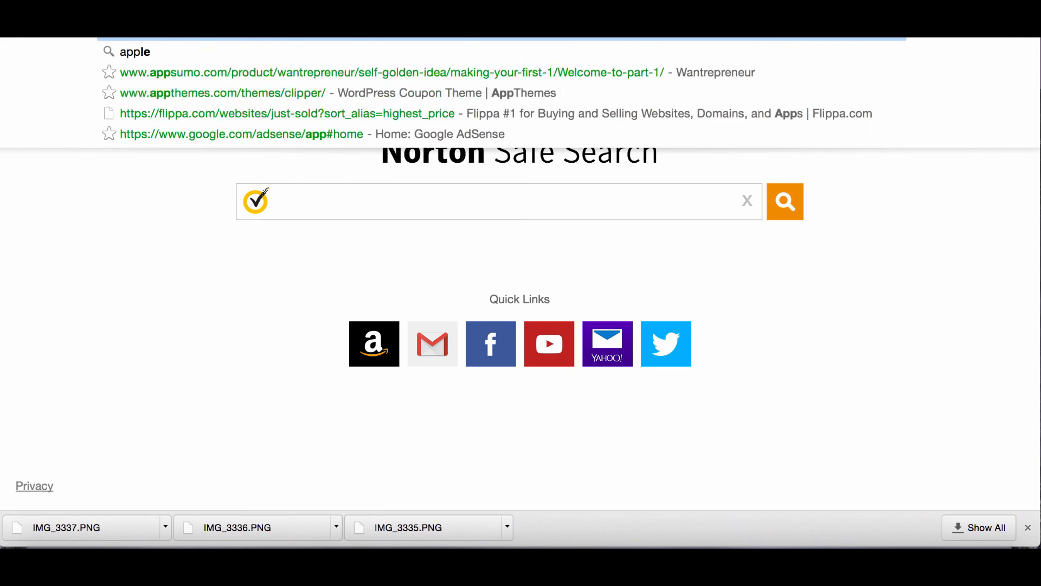
pyautogui.write('.com')
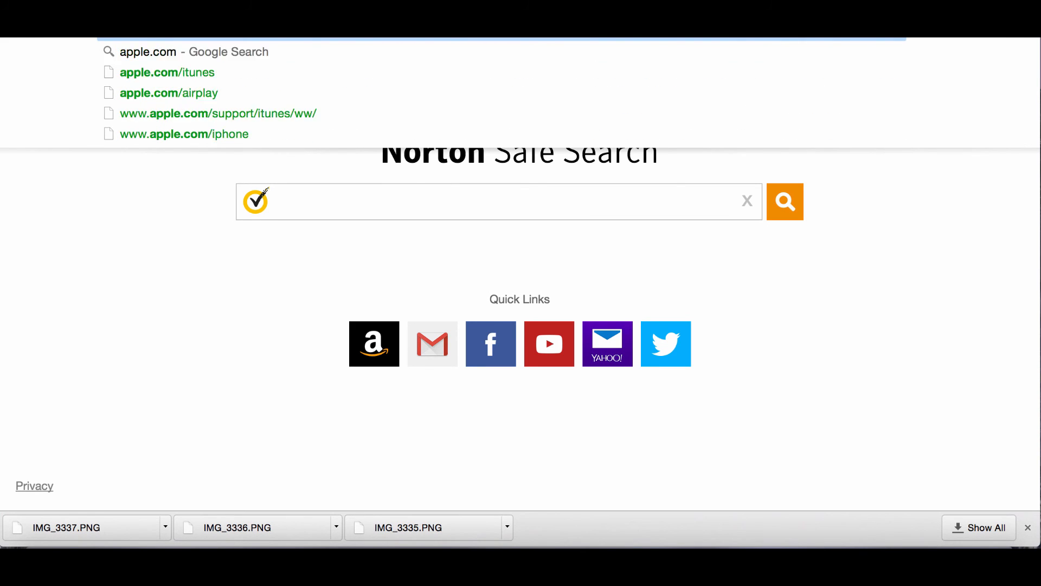
pyautogui.press('Return')
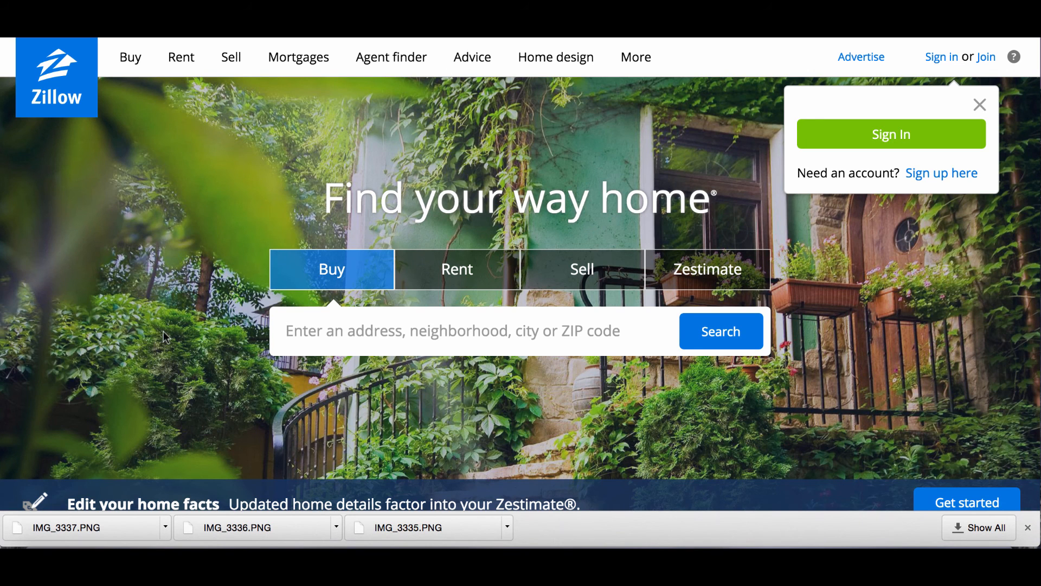
# Scroll down and back up the Zillow homepage.
pyautogui.scroll(-5, 163, 332)
pyautogui.scroll(3, 165, 336)
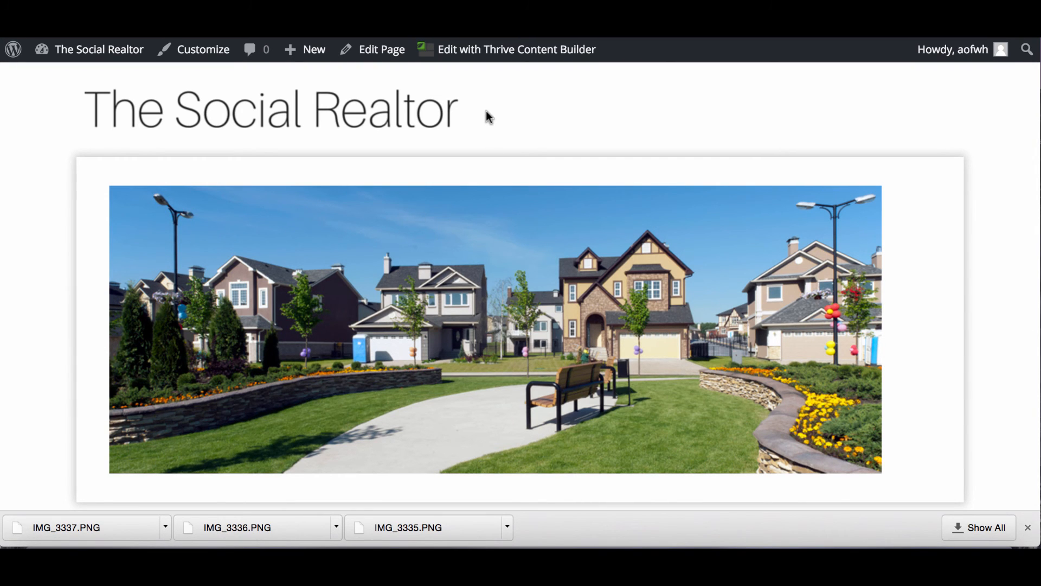
# Open The Social Realtor's WordPress Dashboard from the admin bar site name.
pyautogui.click(76, 53)
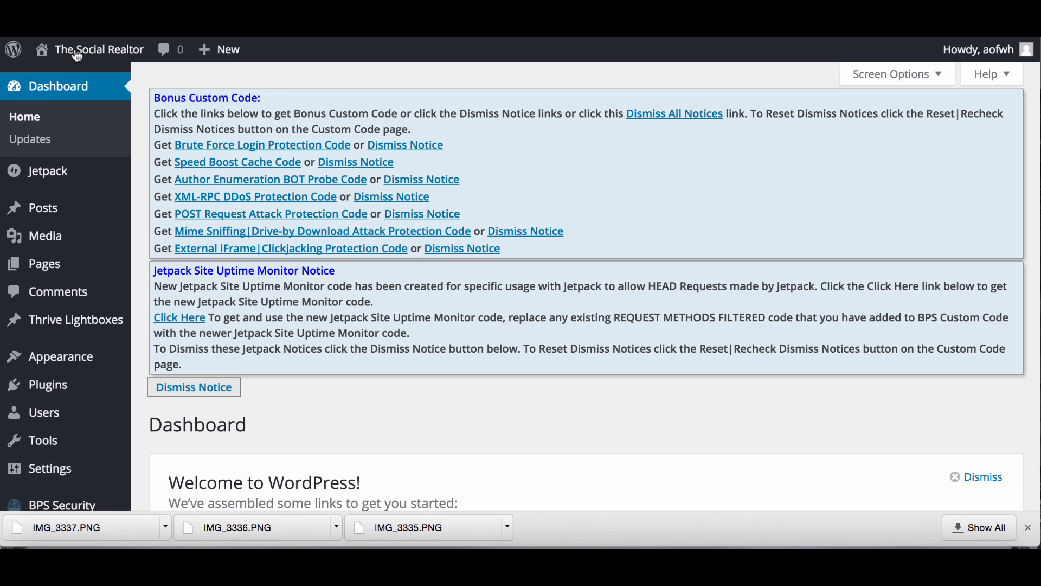
# Add a new WordPress page titled 'real estate home' and publish it.
pyautogui.scroll(-5, 181, 387)
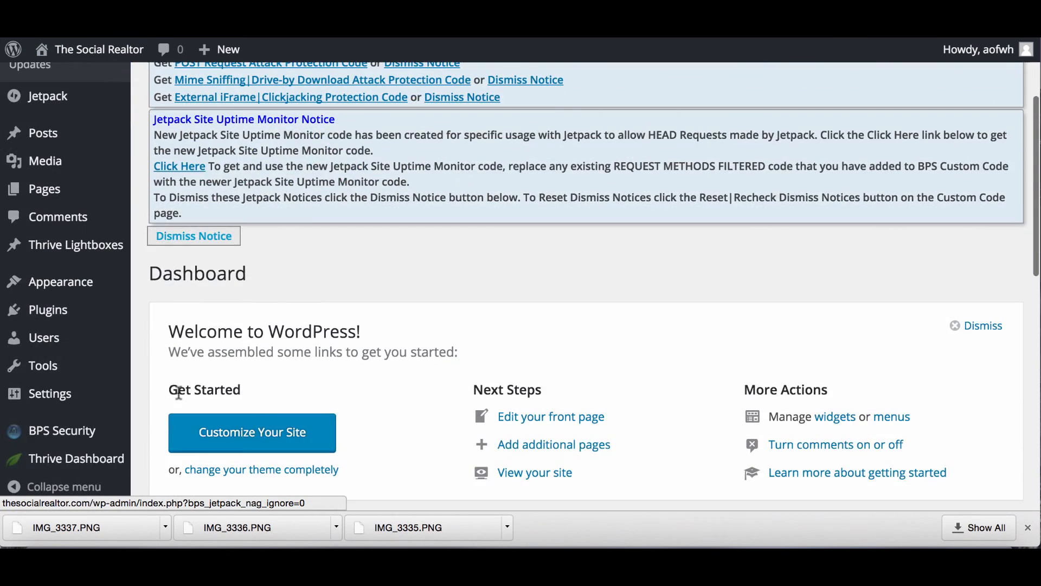
pyautogui.scroll(5, 181, 396)
pyautogui.moveTo(66, 263)
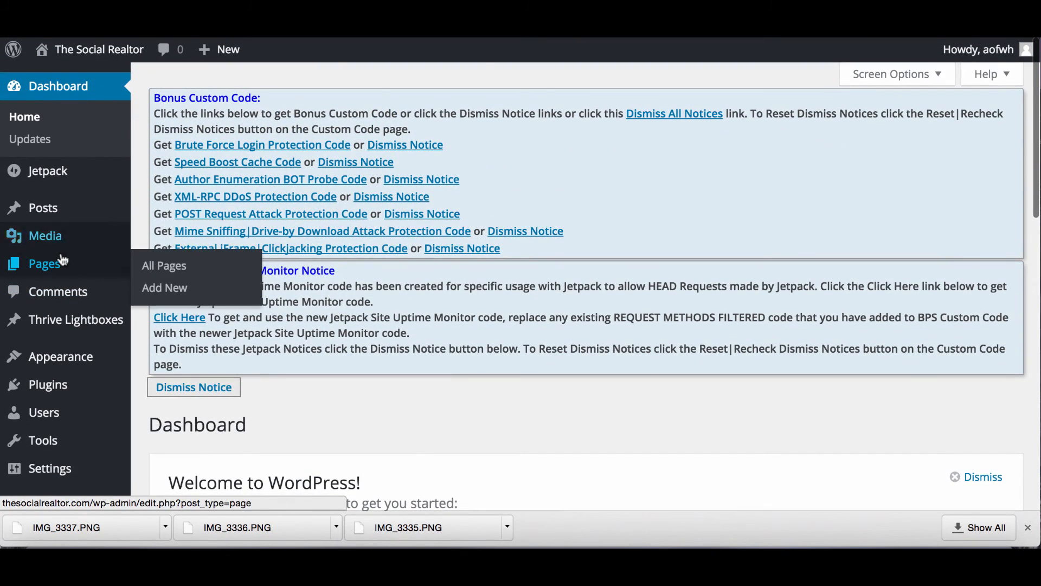
pyautogui.click(173, 290)
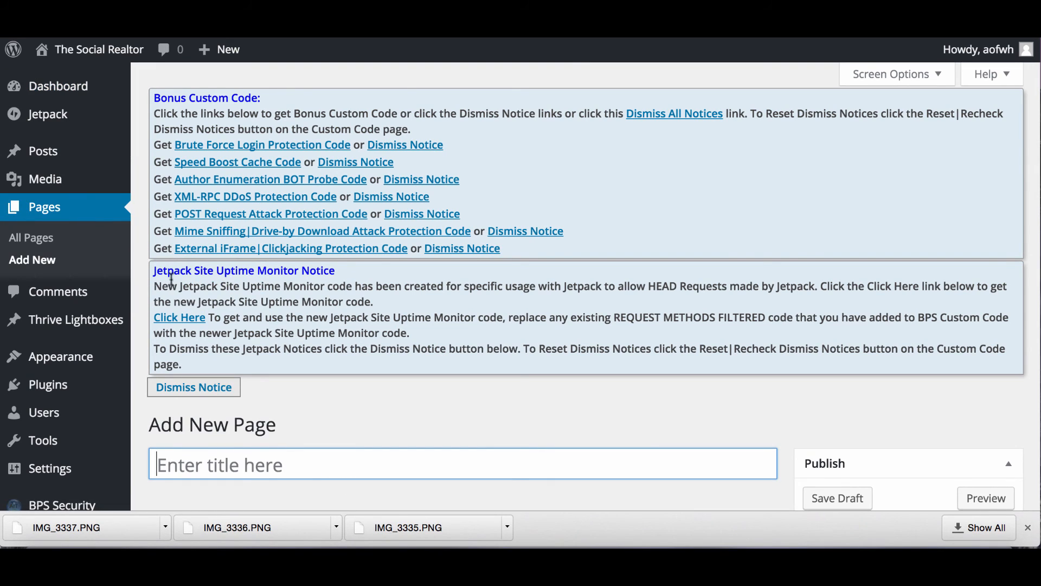
pyautogui.scroll(-4, 329, 313)
pyautogui.scroll(-1, 330, 313)
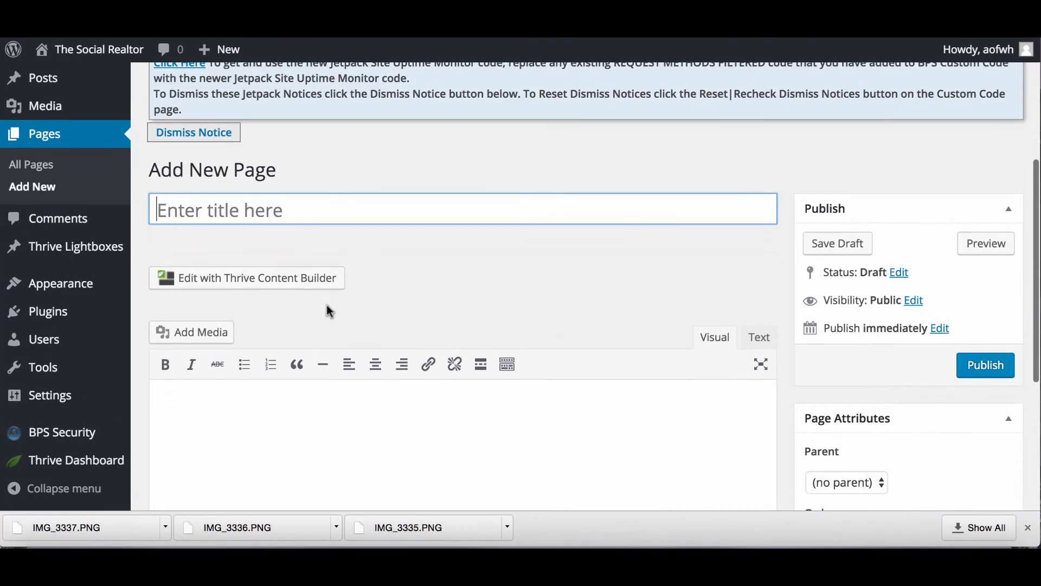
pyautogui.click(290, 214)
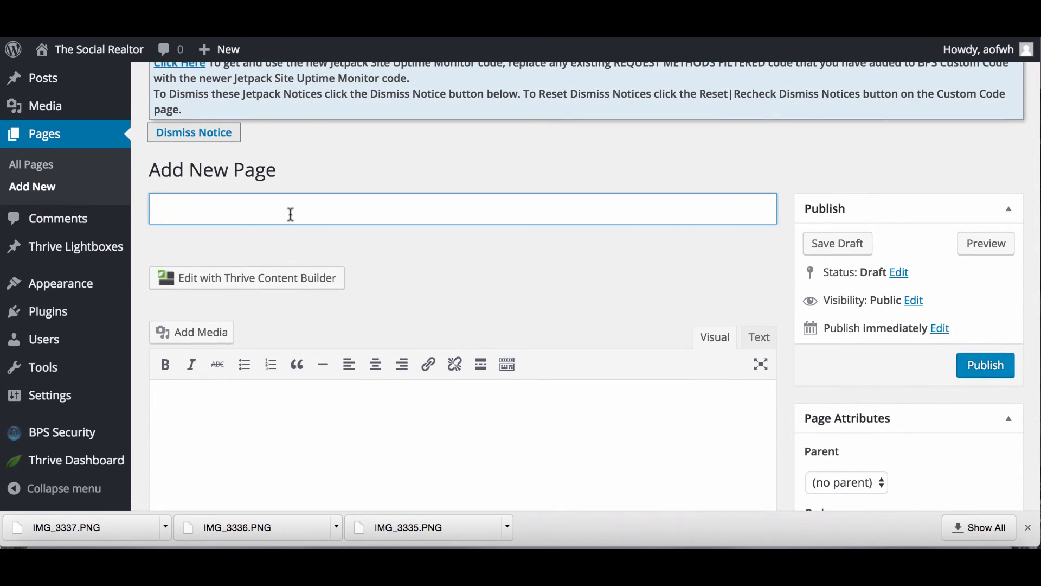
pyautogui.write('real estate home')
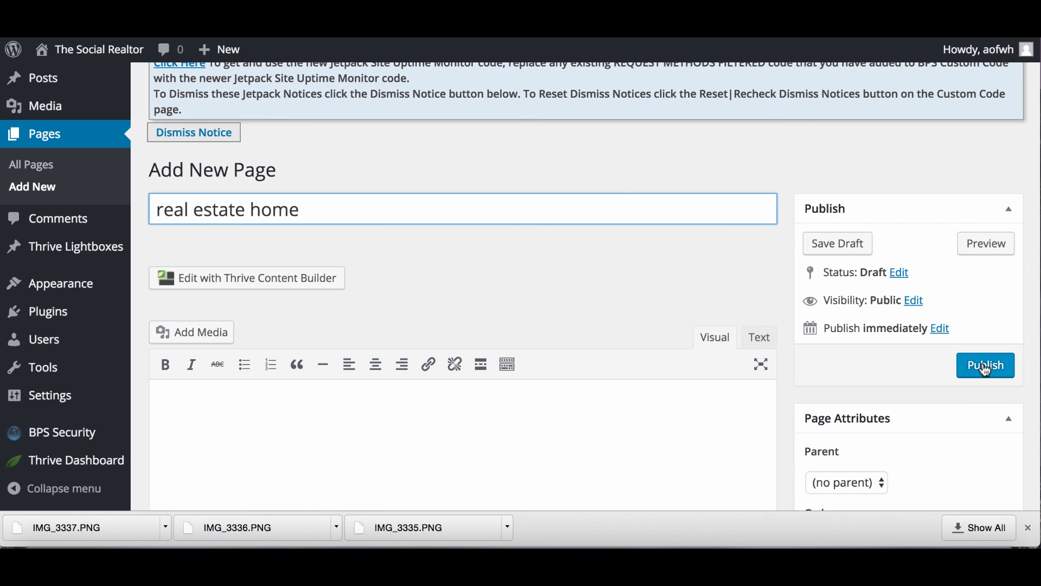
pyautogui.click(985, 367)
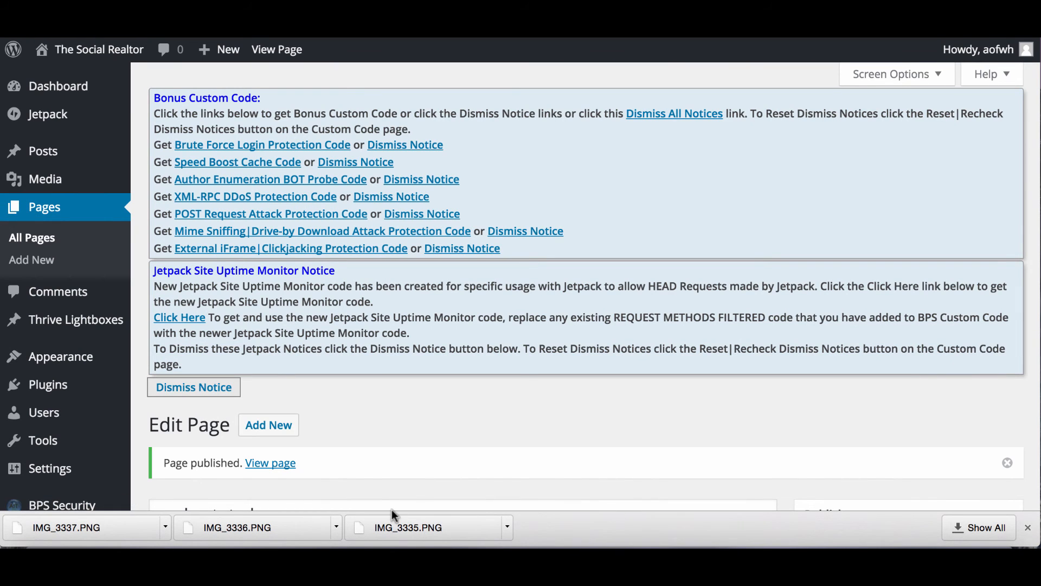
# View the published real estate home page on the live site.
pyautogui.click(280, 464)
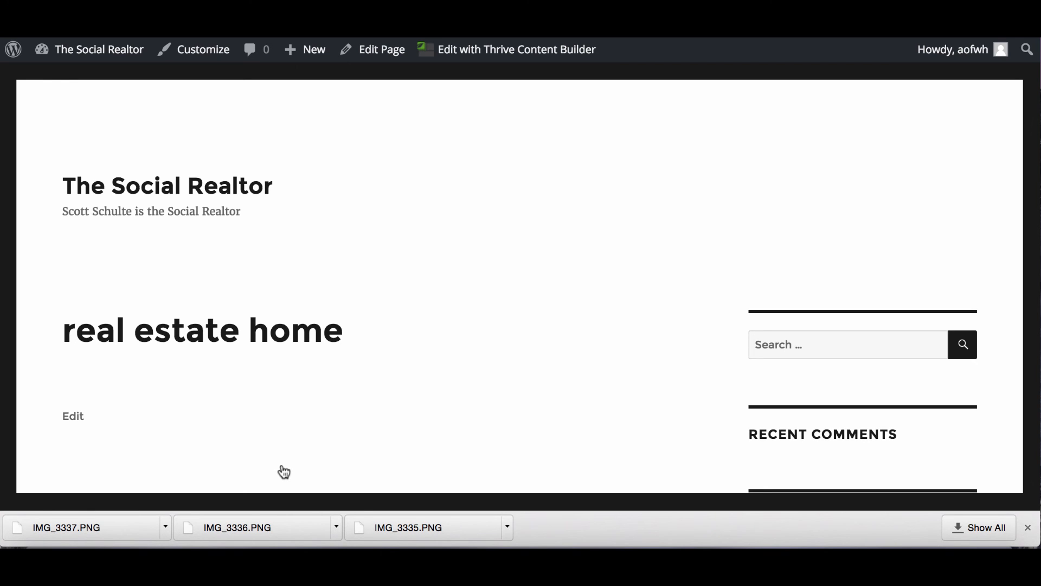
pyautogui.scroll(-10, 283, 471)
pyautogui.scroll(10, 283, 472)
# Edit the page in Thrive Content Builder and load the Blank Page landing-page template.
pyautogui.click(480, 55)
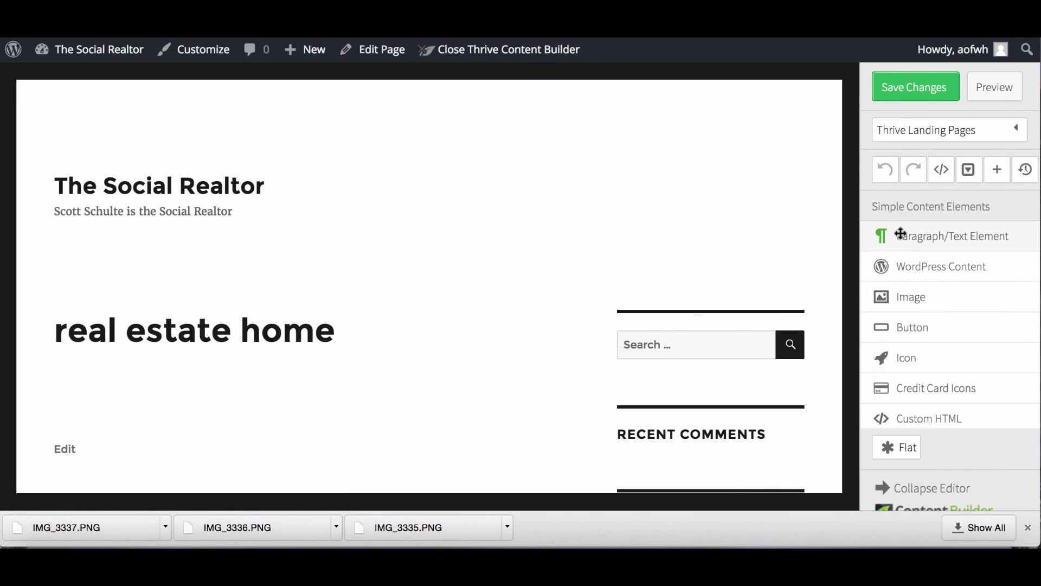
pyautogui.click(920, 133)
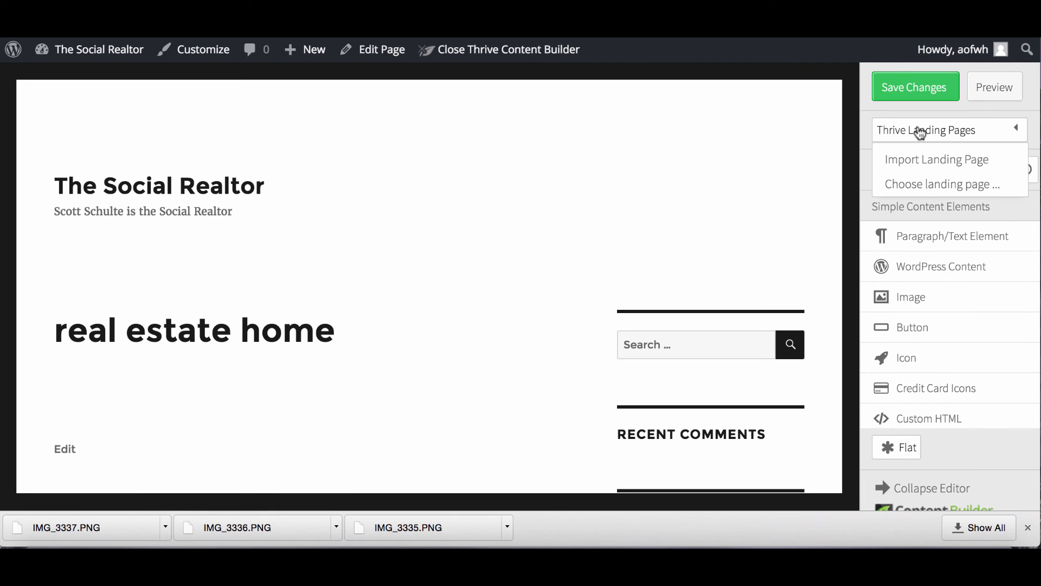
pyautogui.click(921, 184)
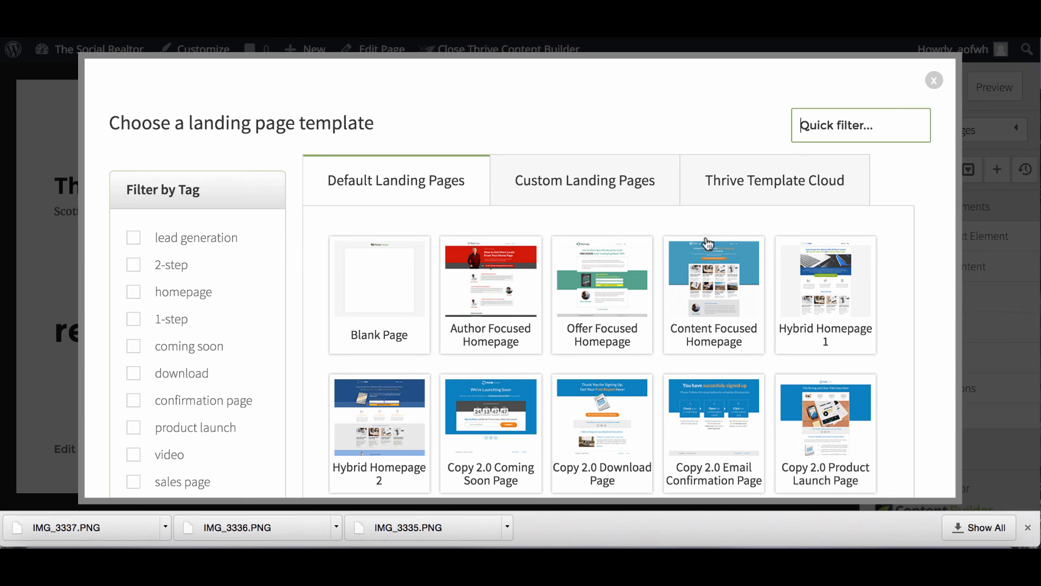
pyautogui.click(402, 292)
pyautogui.scroll(-20, 821, 359)
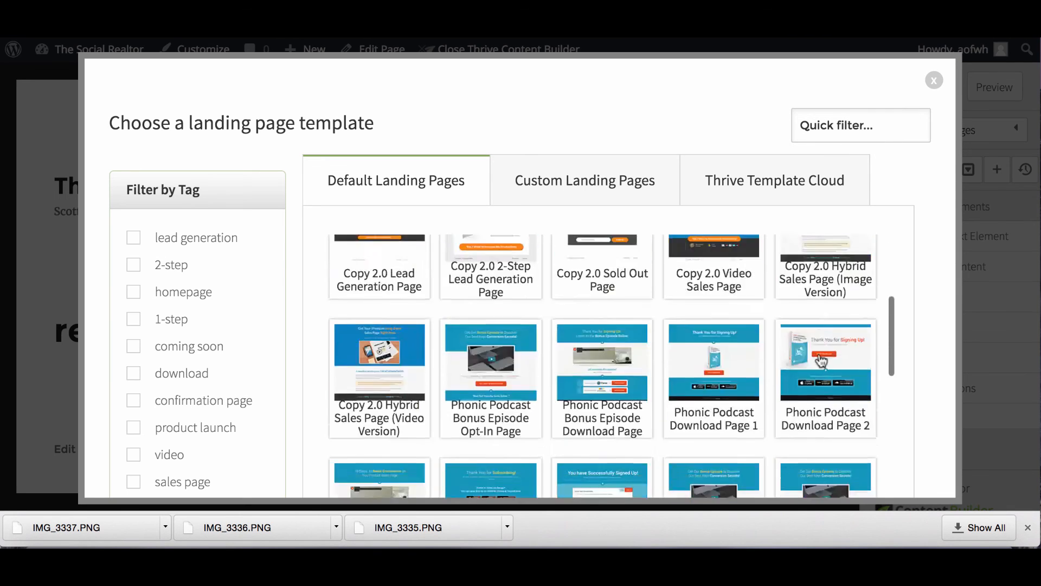
pyautogui.scroll(-20, 822, 359)
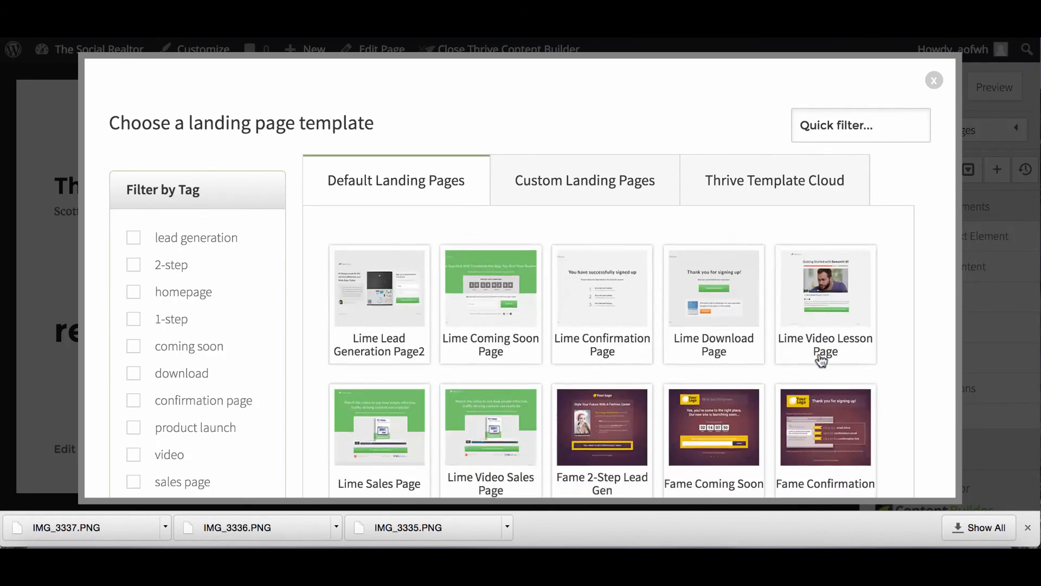
pyautogui.scroll(-10, 821, 359)
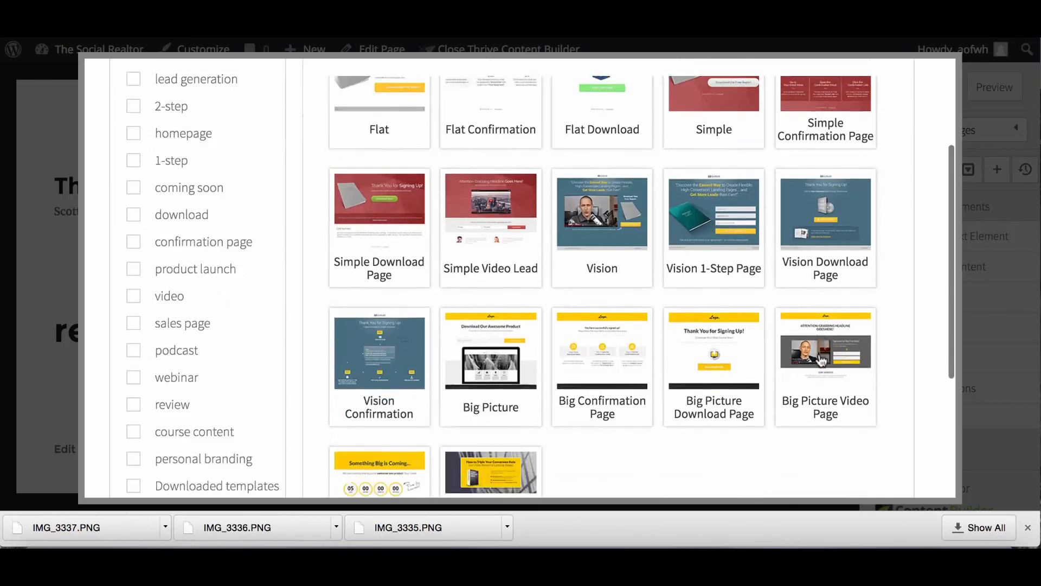
pyautogui.click(808, 432)
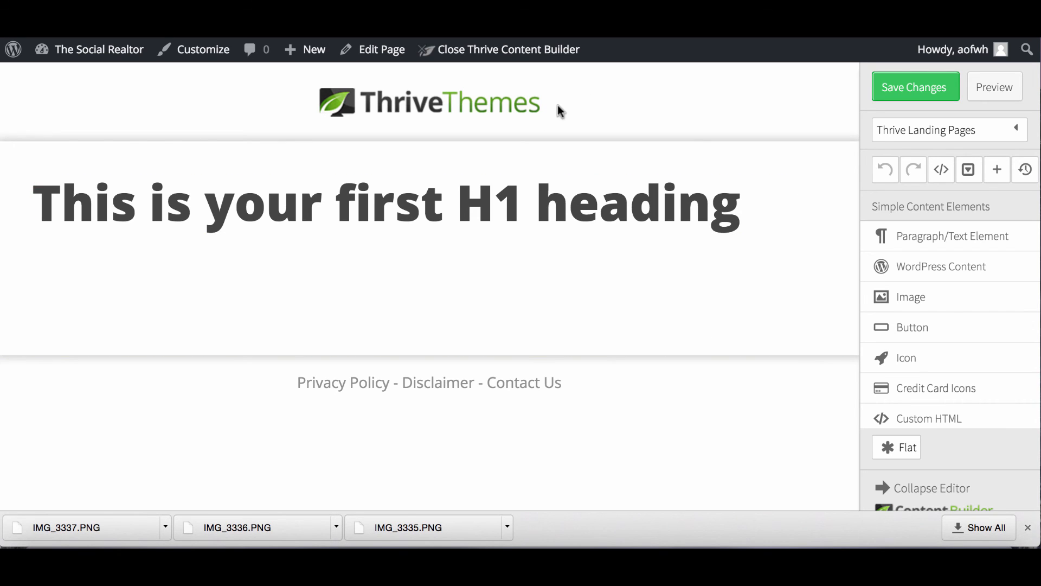
# Delete the Thrive Themes logo, placeholder H1 heading and Privacy Policy footer links.
pyautogui.click(531, 96)
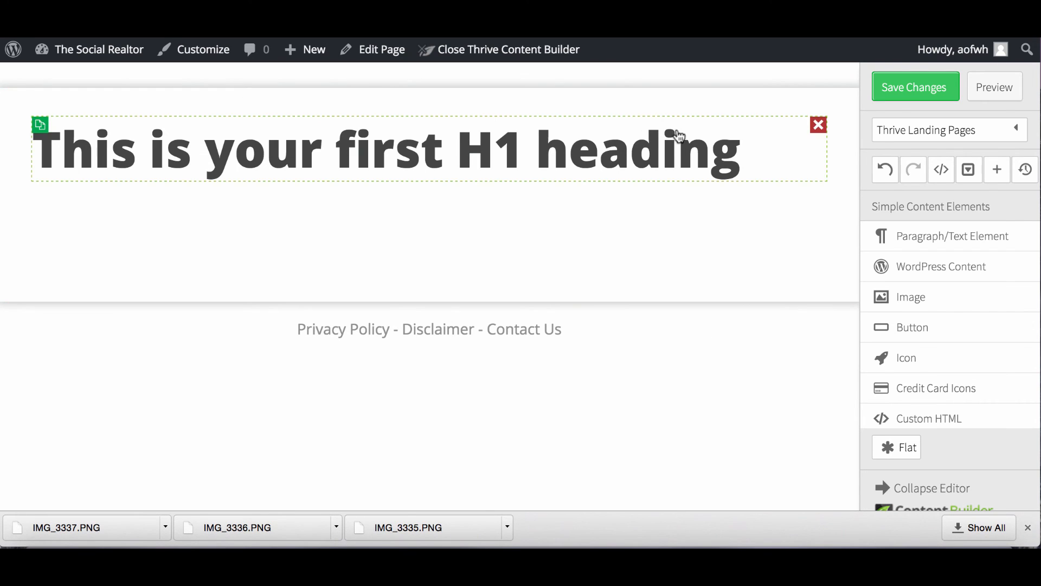
pyautogui.click(792, 131)
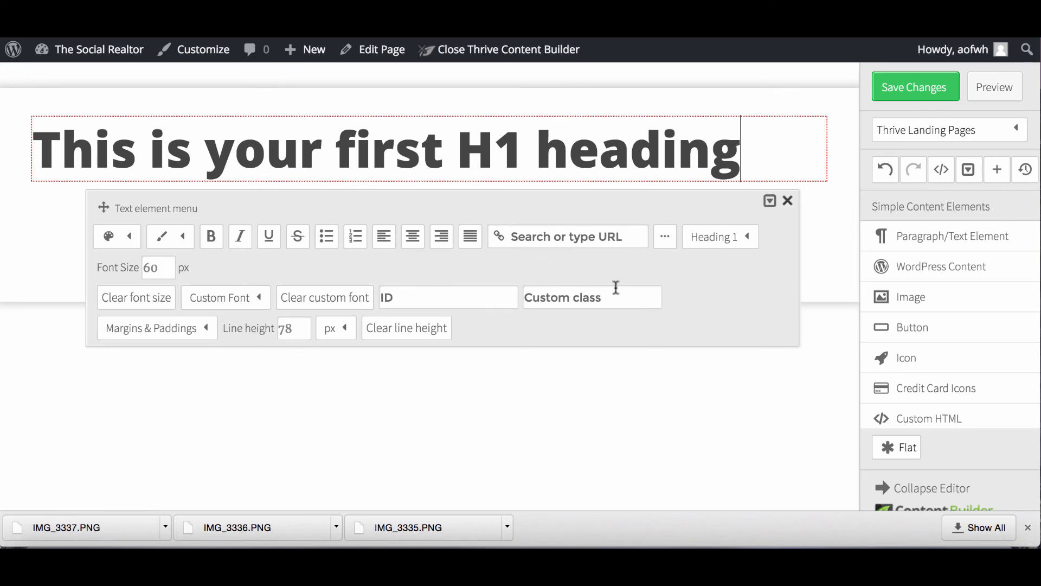
pyautogui.click(787, 201)
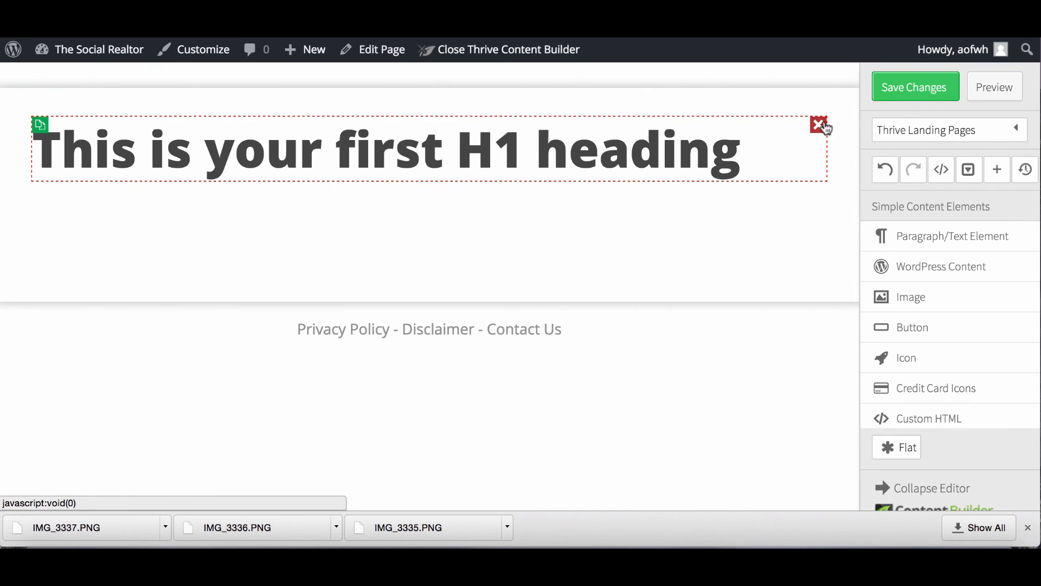
pyautogui.click(817, 127)
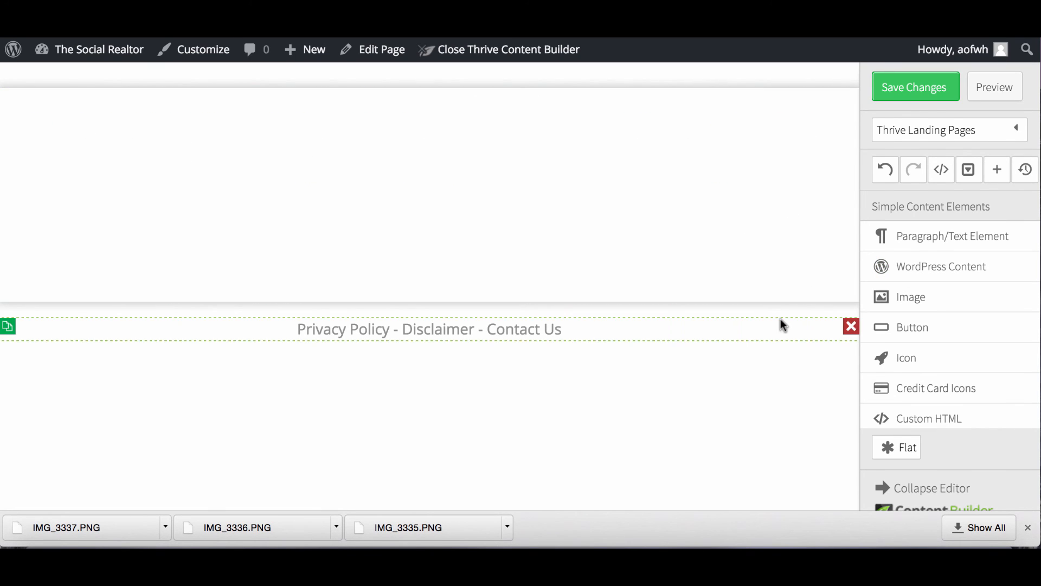
pyautogui.click(851, 326)
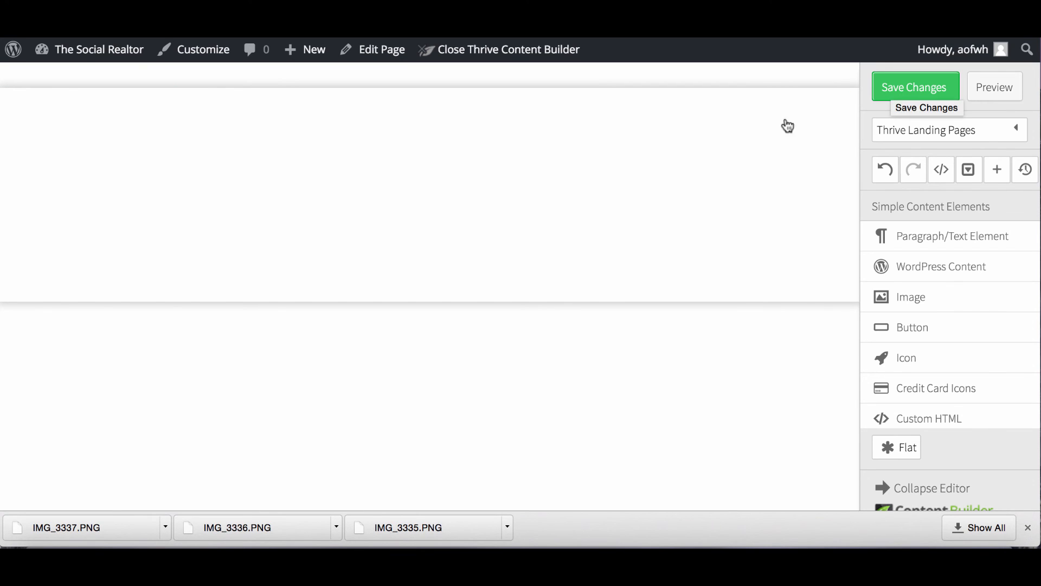
pyautogui.scroll(1, 565, 238)
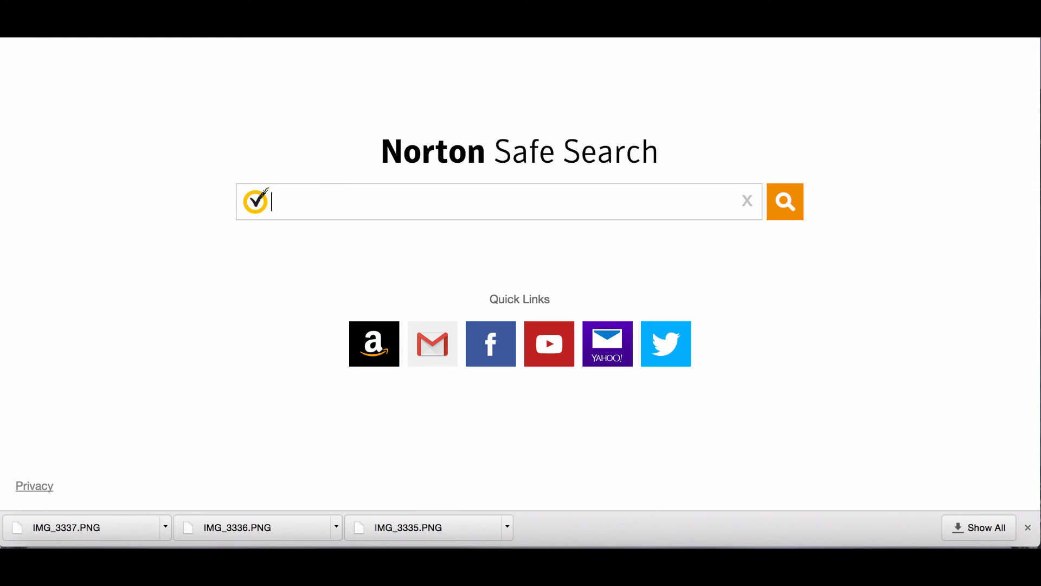
# Go to canva.co and scroll through the list of saved designs.
pyautogui.write('canva')
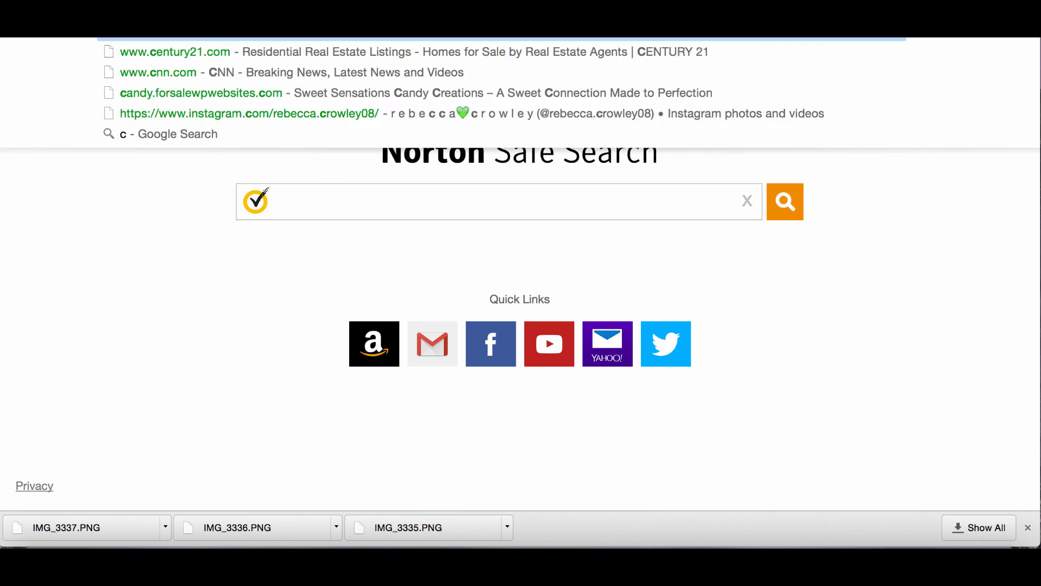
pyautogui.write('.co')
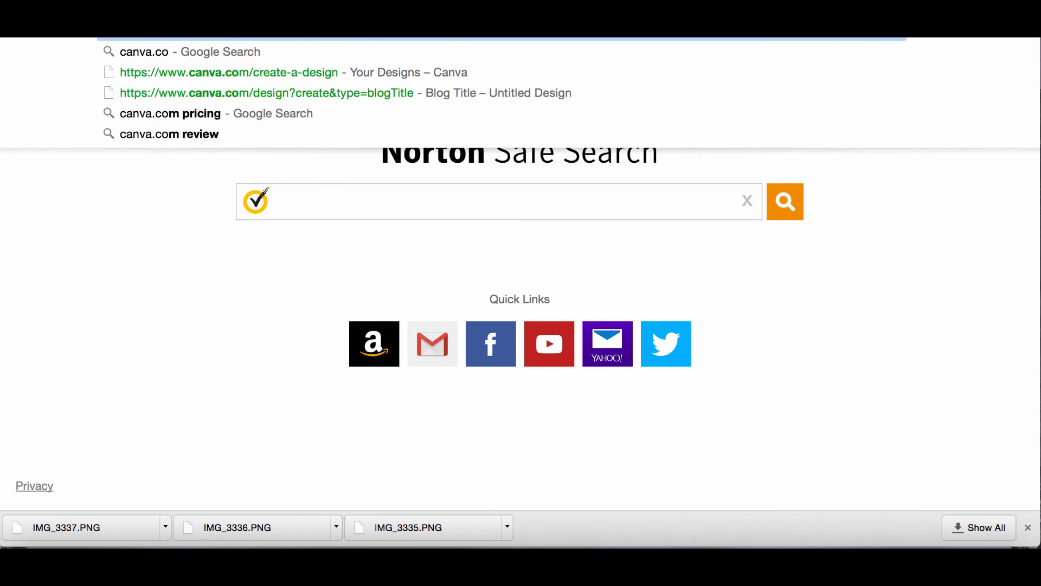
pyautogui.press('Return')
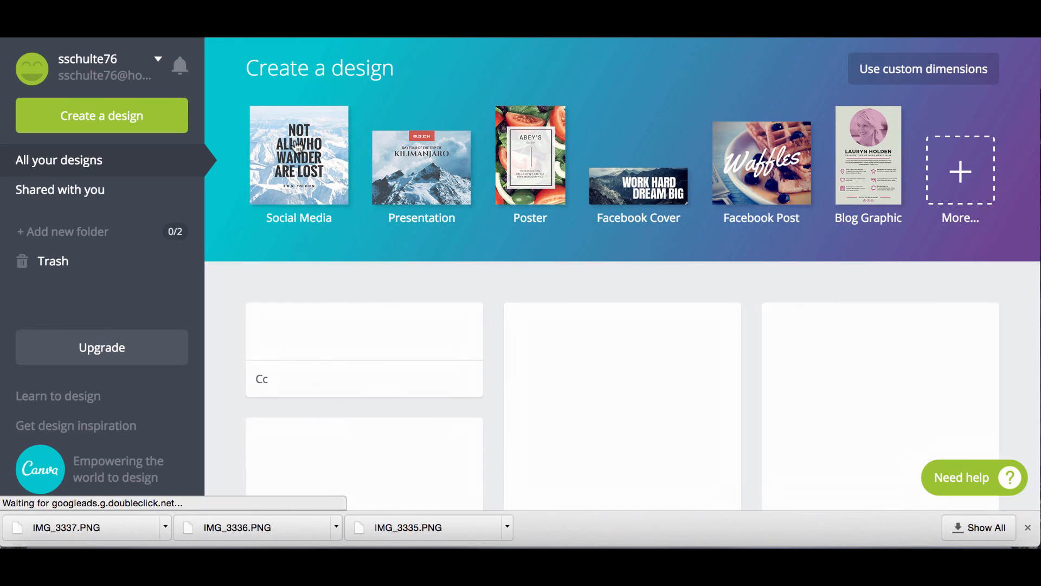
pyautogui.scroll(-3, 297, 228)
pyautogui.scroll(-7, 297, 146)
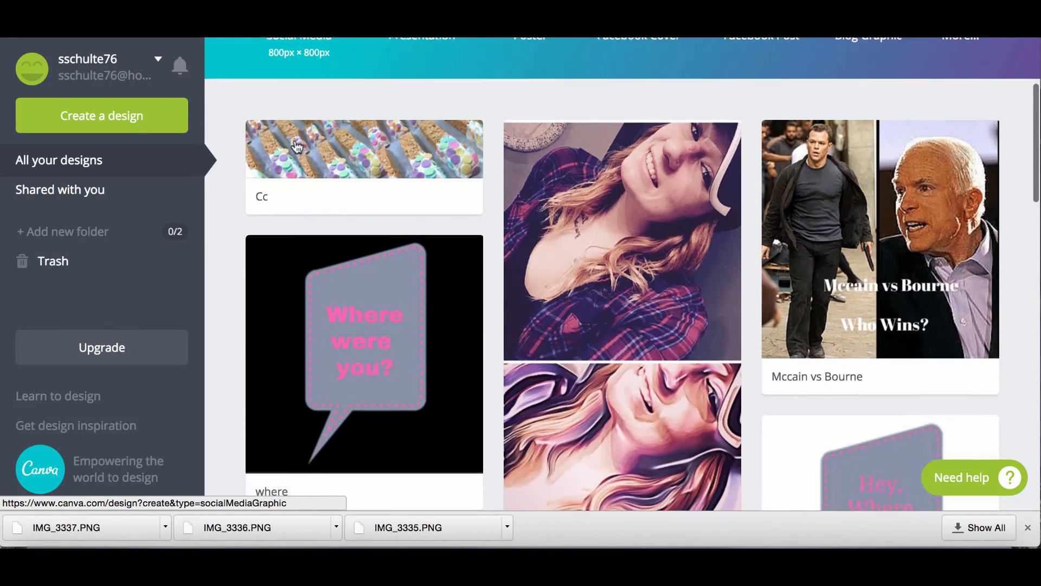
pyautogui.scroll(5, 297, 146)
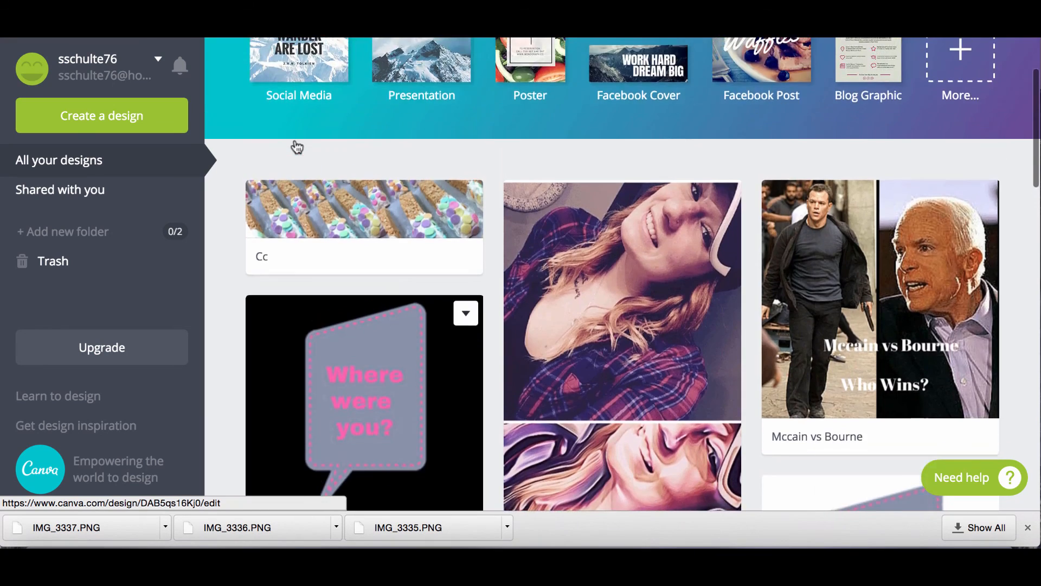
pyautogui.scroll(-8, 297, 146)
pyautogui.scroll(-2, 297, 147)
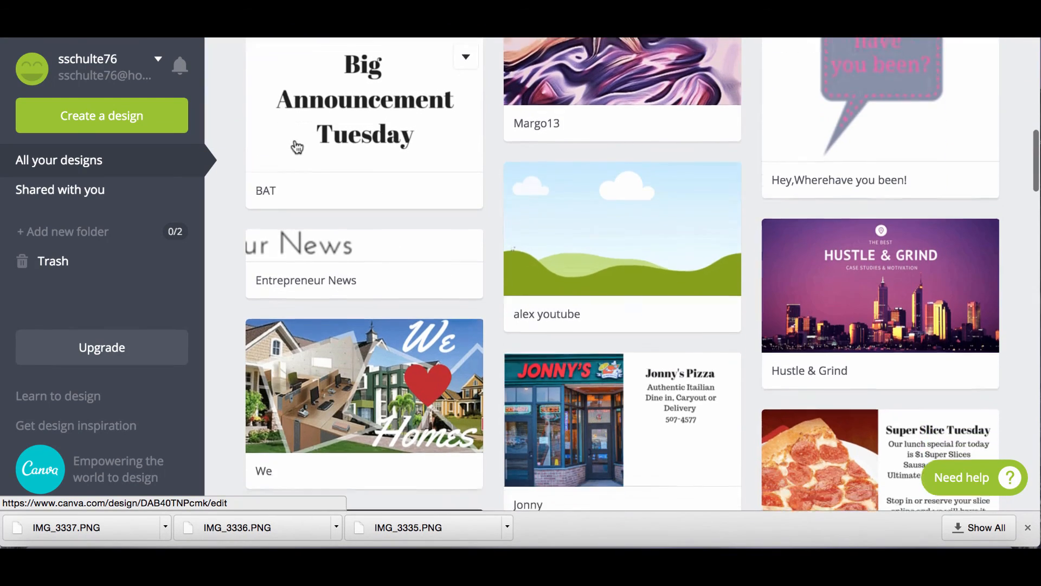
pyautogui.scroll(-16, 297, 146)
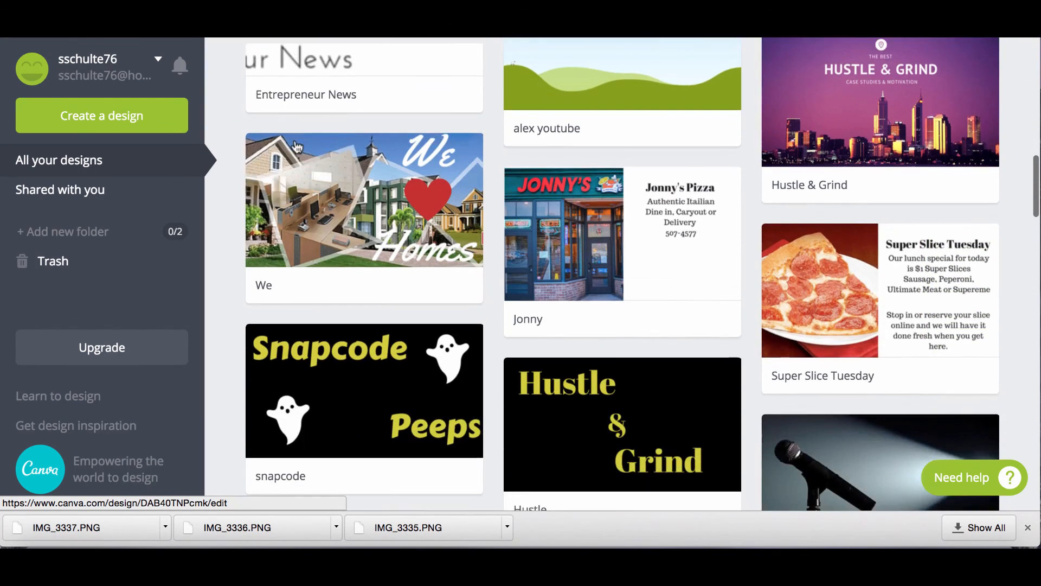
pyautogui.scroll(-5, 297, 146)
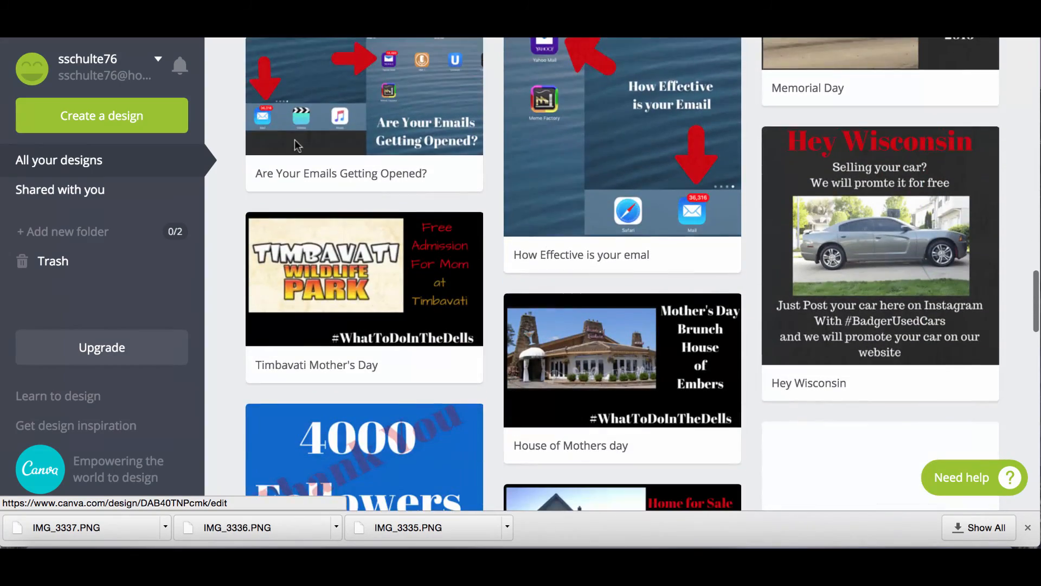
pyautogui.scroll(20, 297, 147)
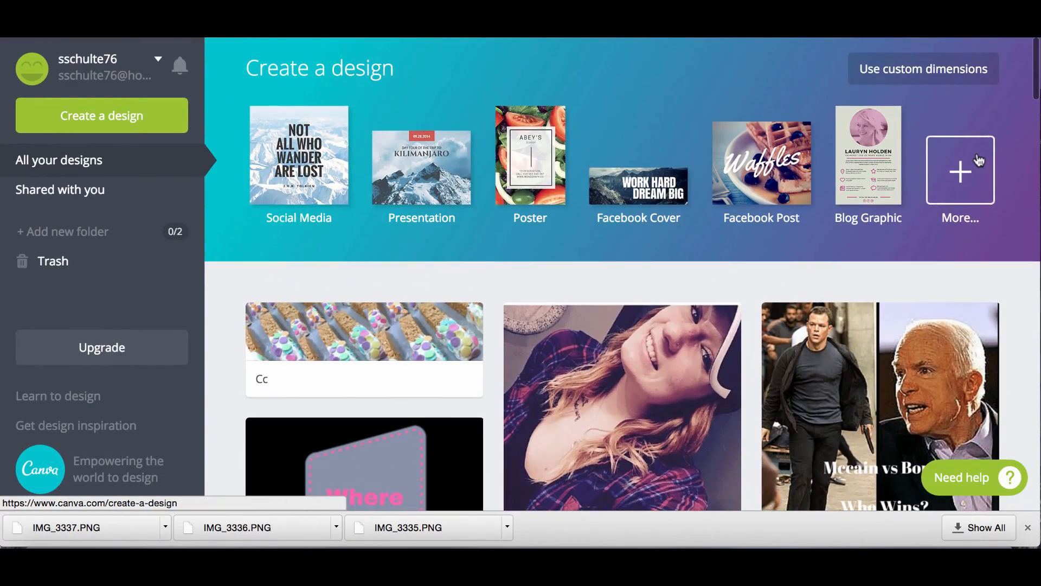
# Start a custom-dimensions design, entering 1 and 1200 as the sizes.
pyautogui.click(959, 171)
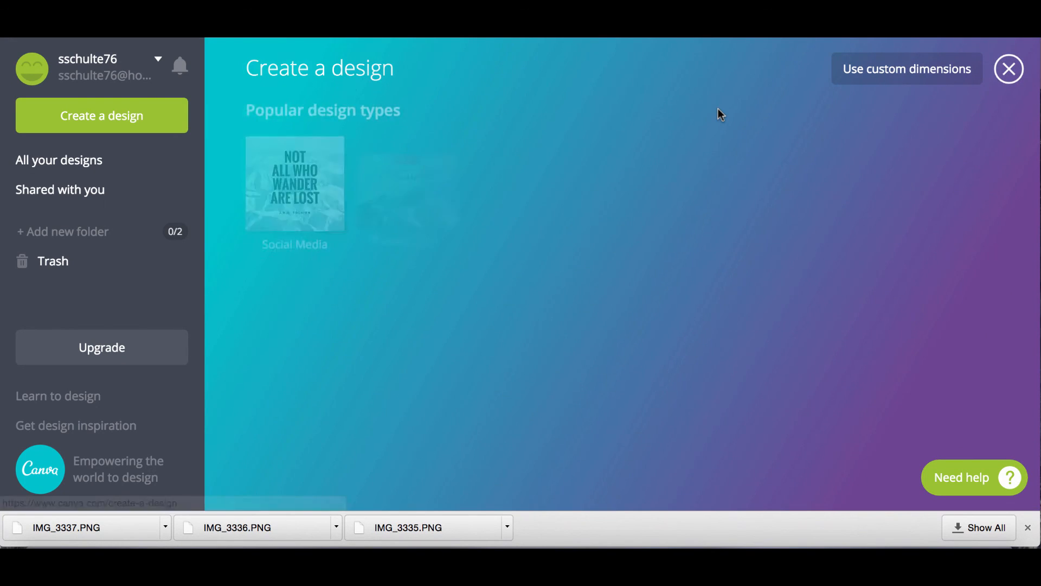
pyautogui.click(866, 82)
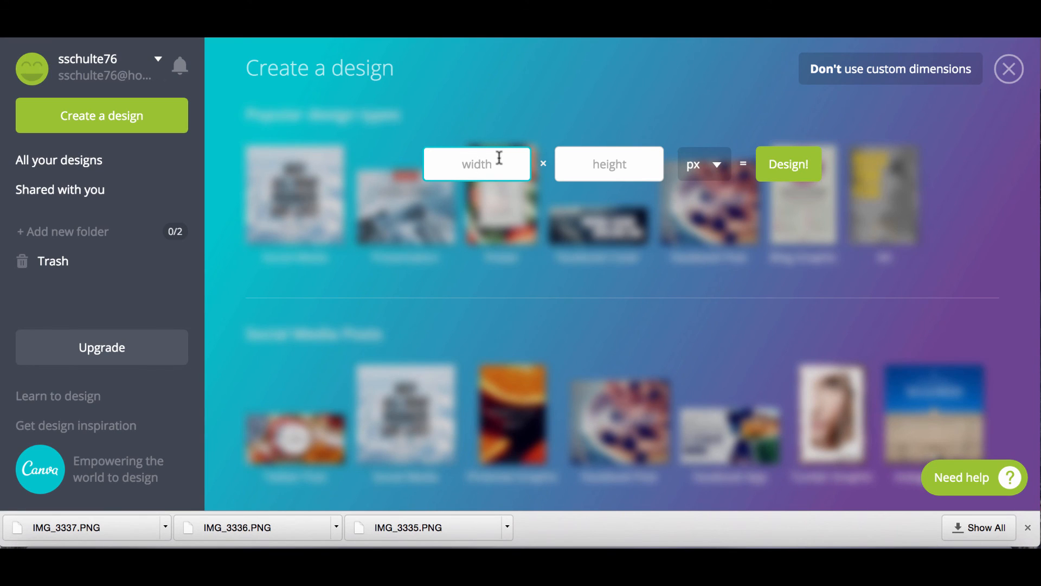
pyautogui.write('140')
pyautogui.click(621, 160)
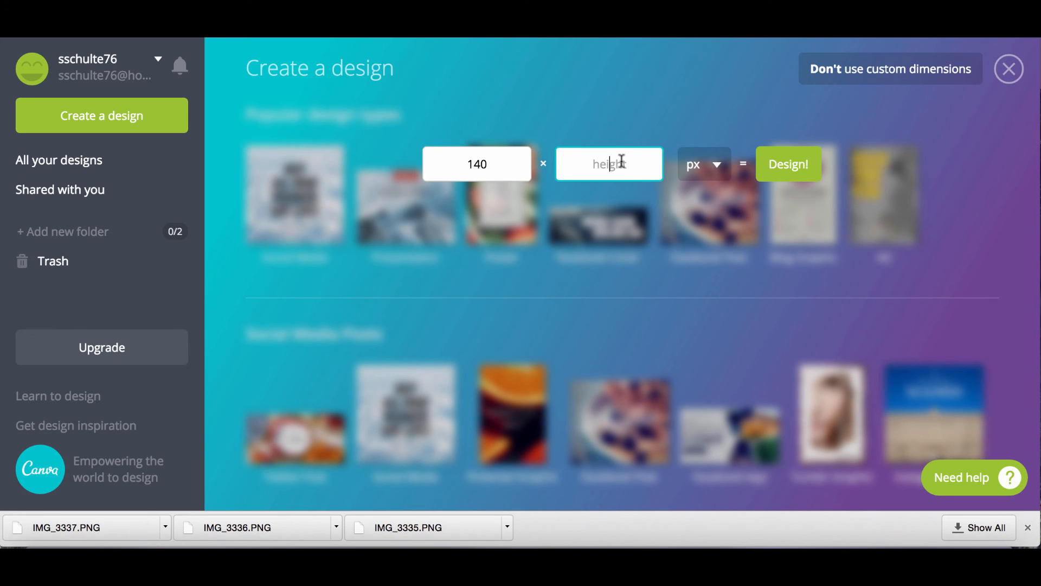
pyautogui.write('1200')
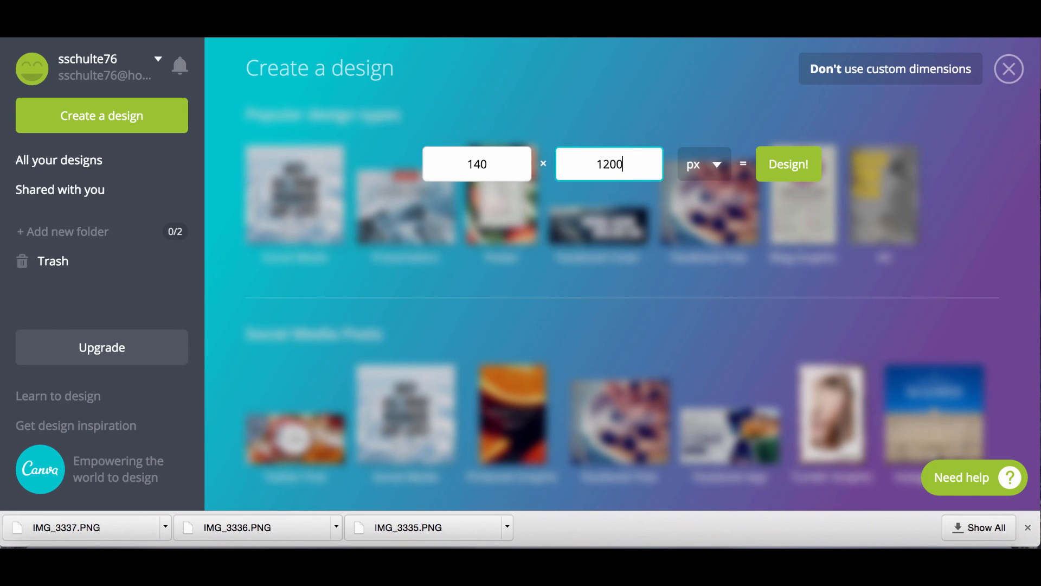
pyautogui.click(789, 163)
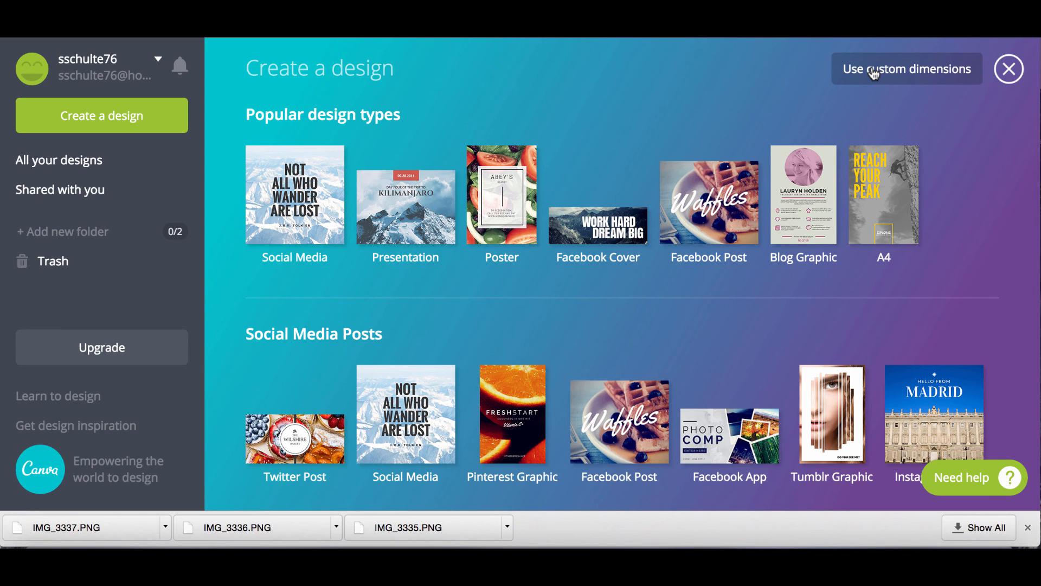
# Re-enter the custom dimensions as 1200 by 140 px and create the design.
pyautogui.click(874, 75)
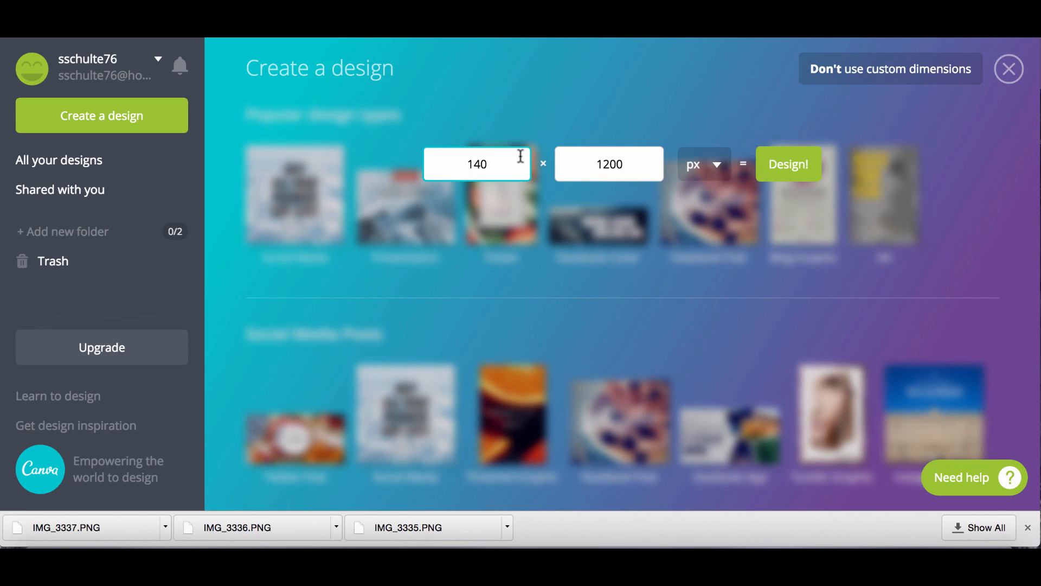
pyautogui.moveTo(507, 158); pyautogui.dragTo(417, 154)
pyautogui.write('1200')
pyautogui.moveTo(632, 161); pyautogui.dragTo(553, 161)
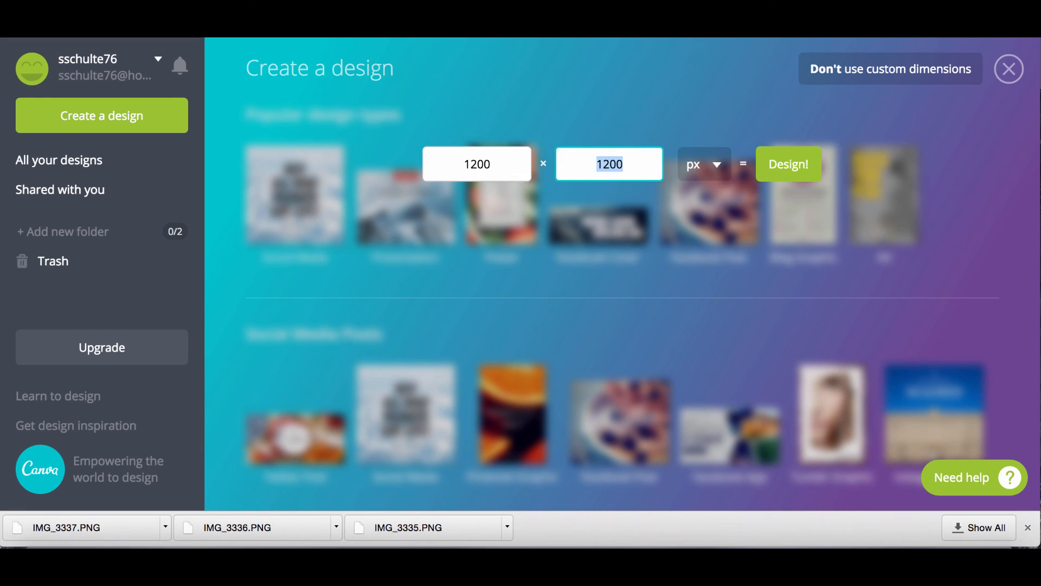
pyautogui.write('1')
pyautogui.click(798, 165)
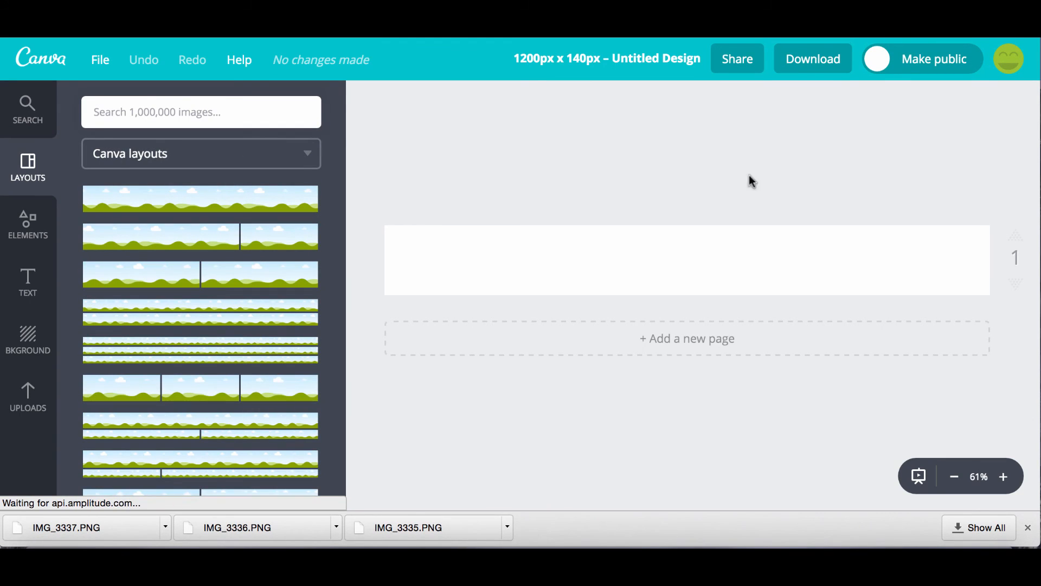
# Add a heading and replace its placeholder with the agent's name followed by 'Real Estate'.
pyautogui.click(34, 280)
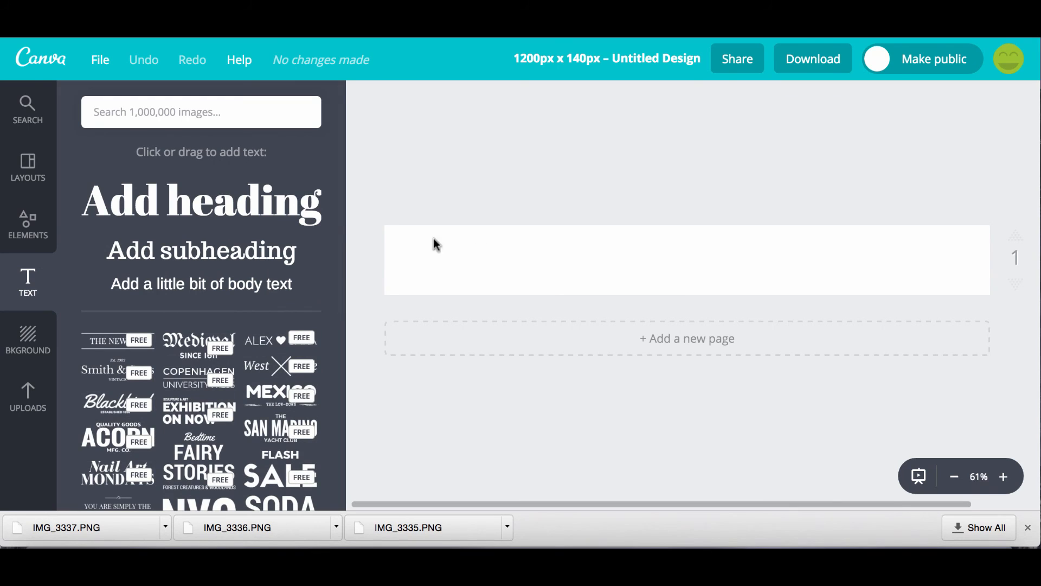
pyautogui.click(265, 214)
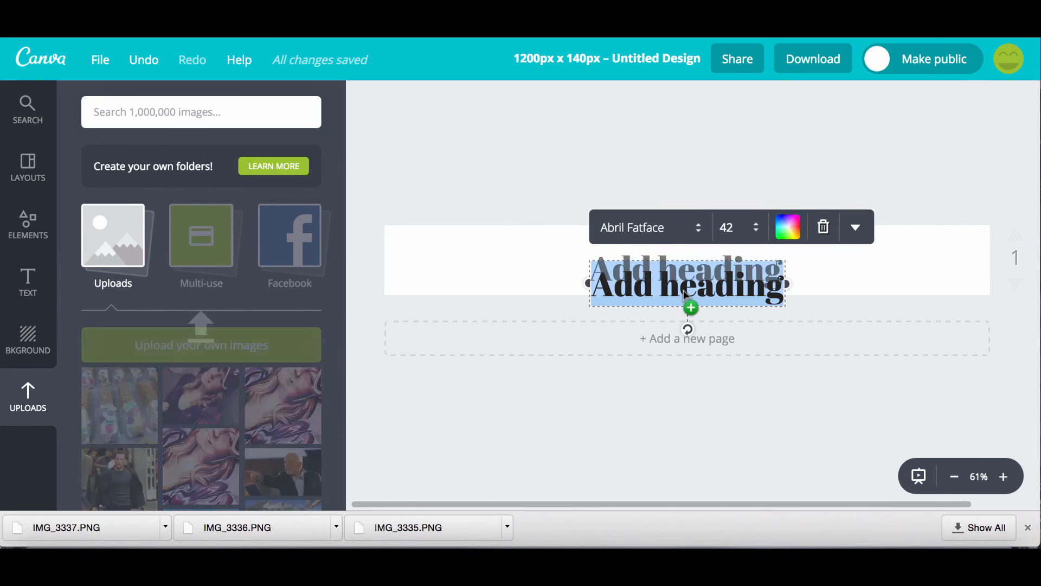
pyautogui.moveTo(684, 290)
pyautogui.mouseDown()
pyautogui.moveTo(680, 280)
pyautogui.moveTo(684, 304)
pyautogui.moveTo(677, 281)
pyautogui.mouseUp()
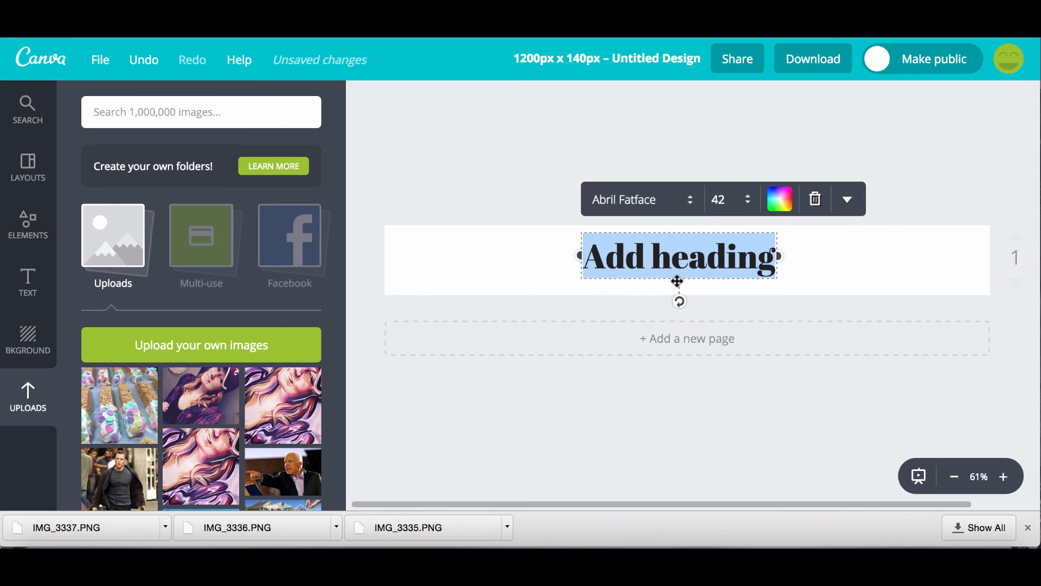
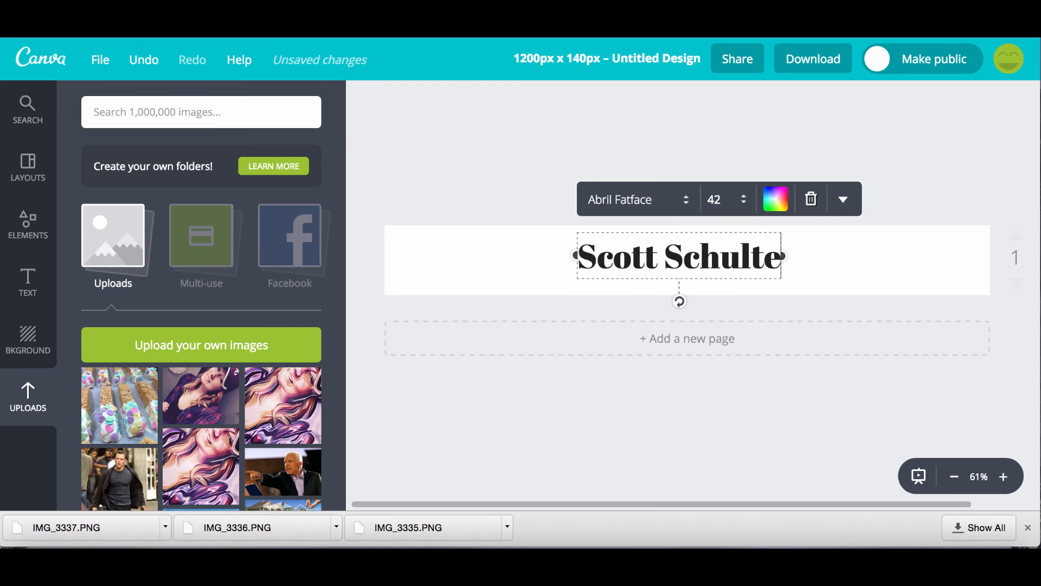
pyautogui.write(' Real E')
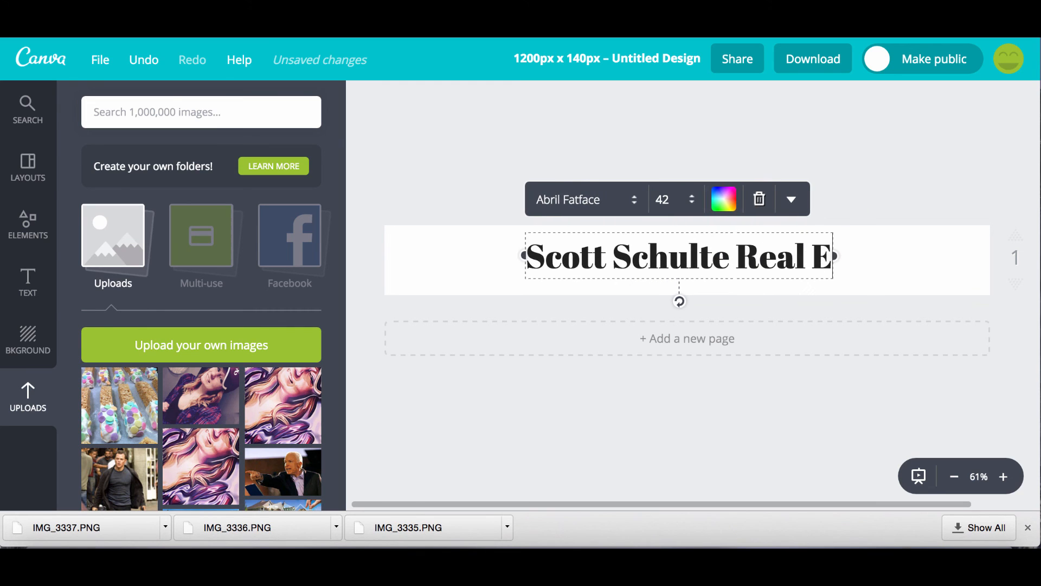
pyautogui.write('astate')
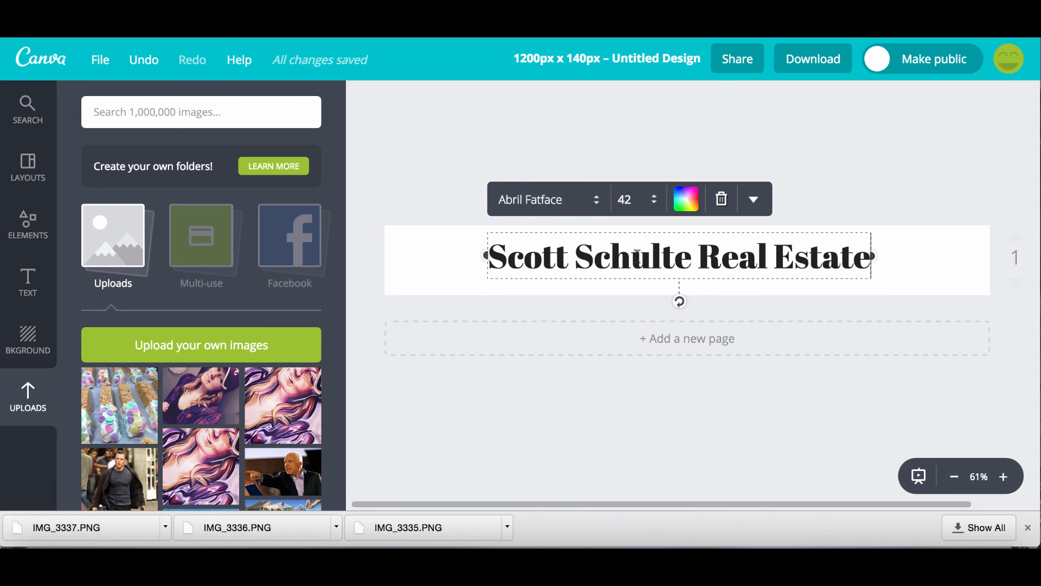
# Widen and centre the heading on the banner, trying Alegreya Small Caps and Aleo Light.
pyautogui.moveTo(485, 256)
pyautogui.mouseDown()
pyautogui.moveTo(388, 255)
pyautogui.moveTo(482, 256)
pyautogui.mouseUp()
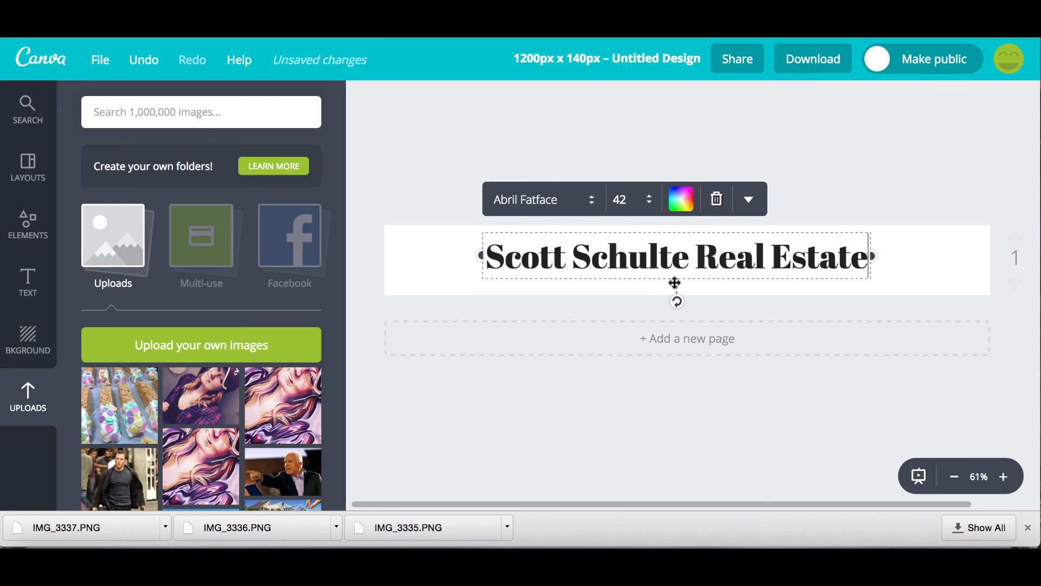
pyautogui.moveTo(673, 282); pyautogui.dragTo(584, 282)
pyautogui.click(484, 208)
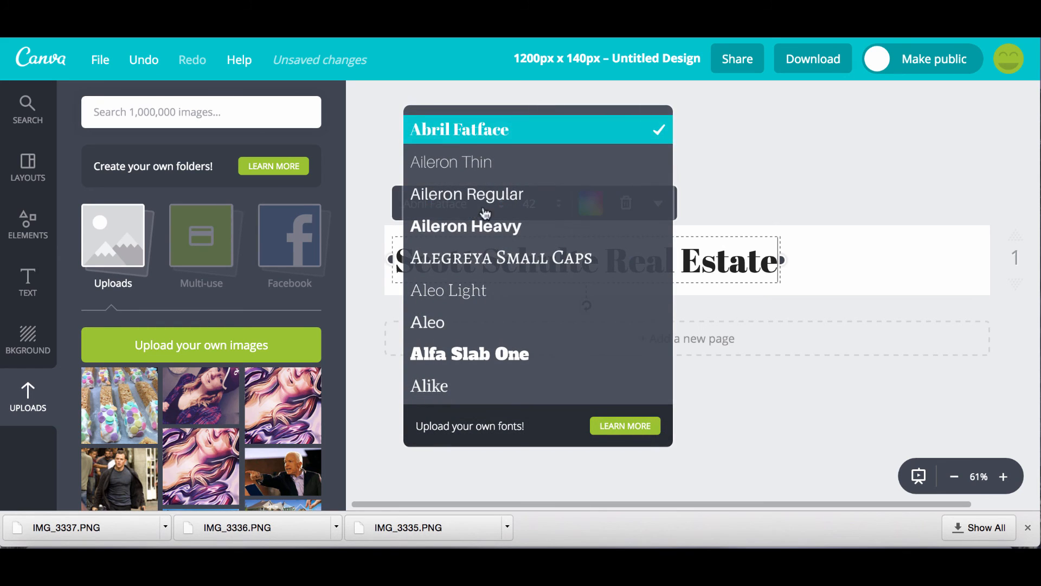
pyautogui.click(486, 258)
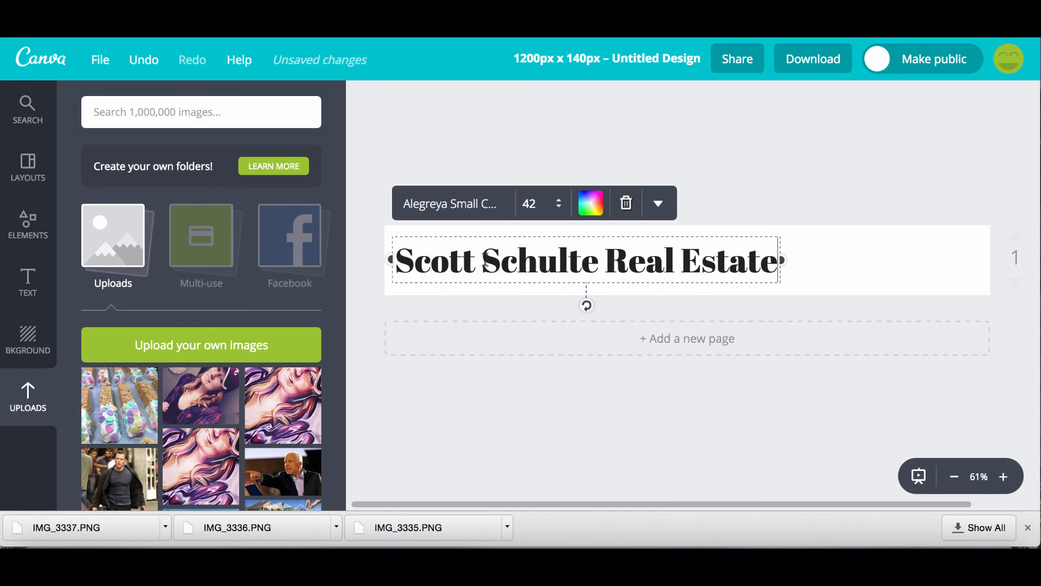
pyautogui.click(481, 205)
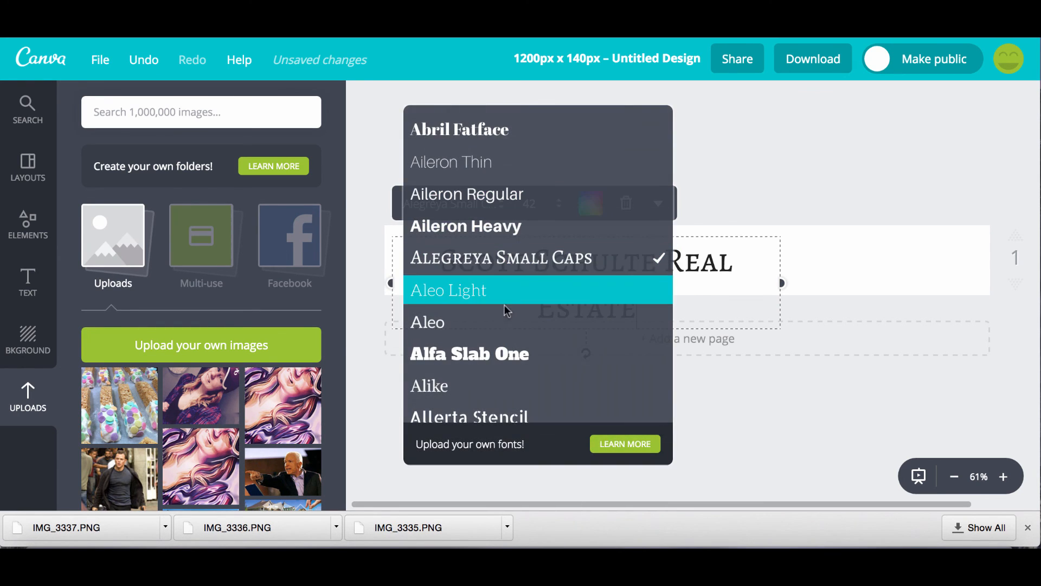
pyautogui.click(490, 290)
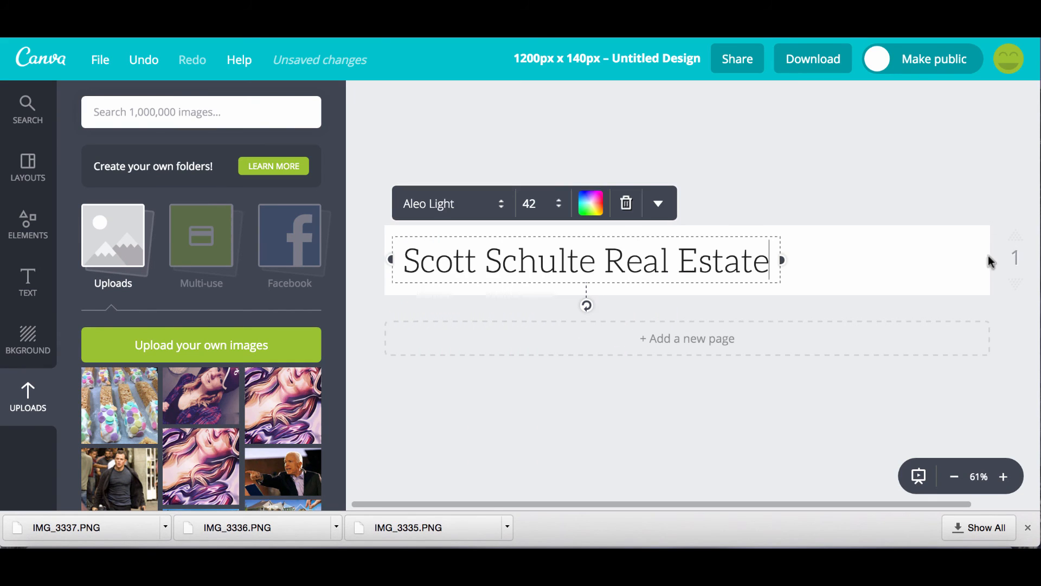
# Try the heading in Abril Fatface, then in Berkshire Swash.
pyautogui.click(502, 206)
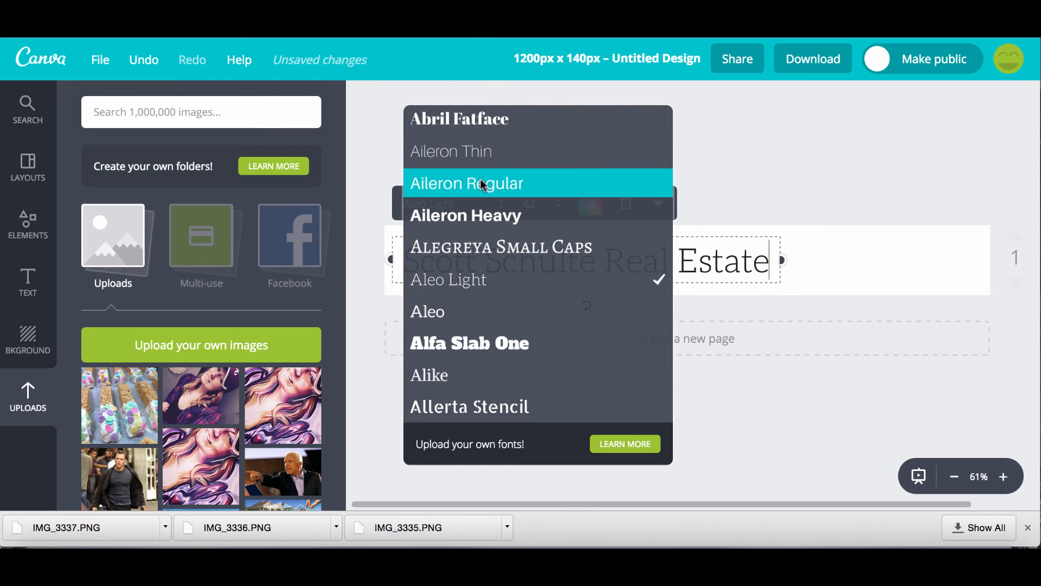
pyautogui.click(477, 121)
pyautogui.click(462, 213)
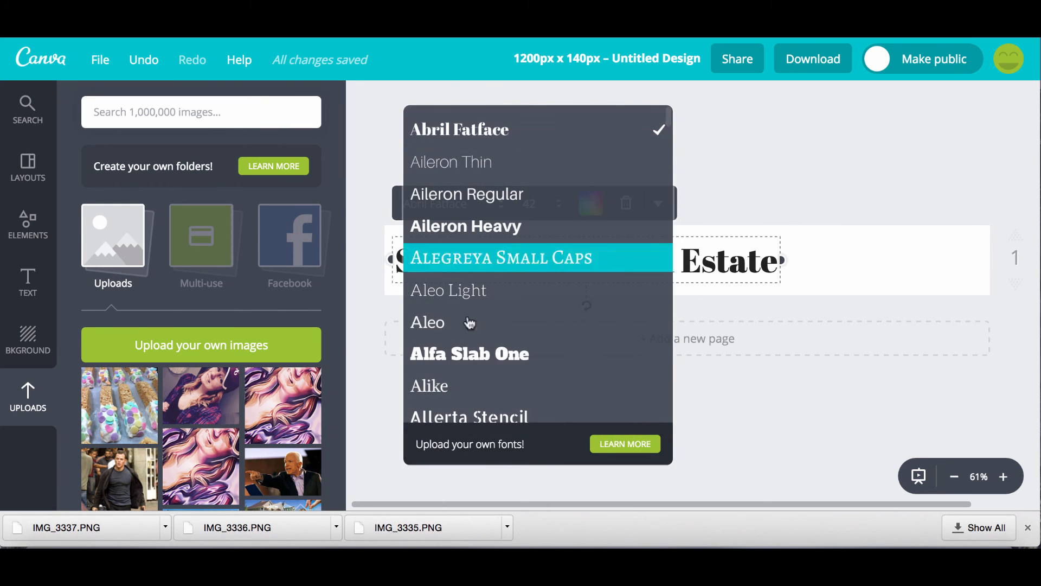
pyautogui.scroll(-5, 470, 323)
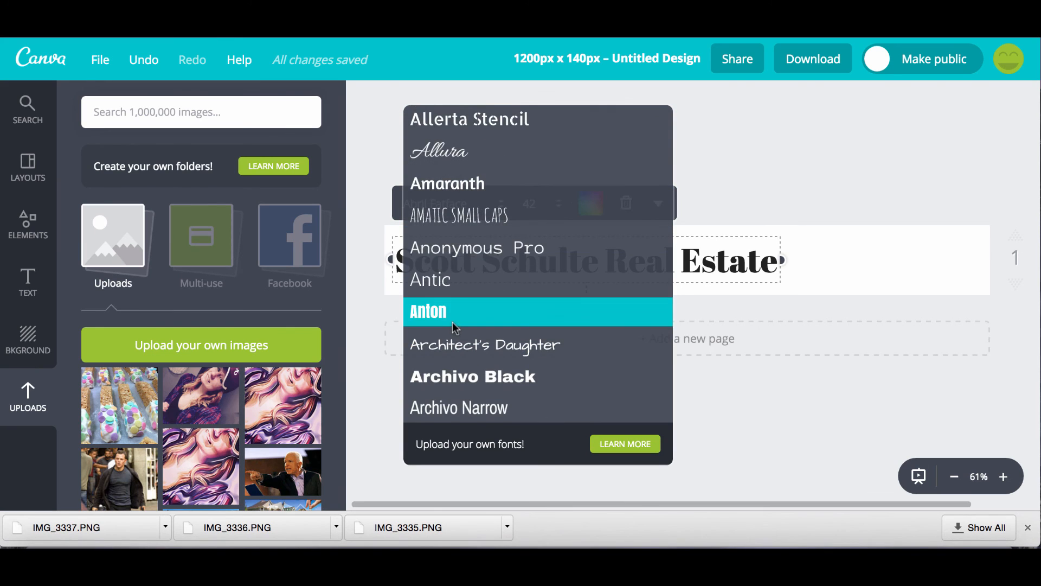
pyautogui.scroll(-5, 454, 322)
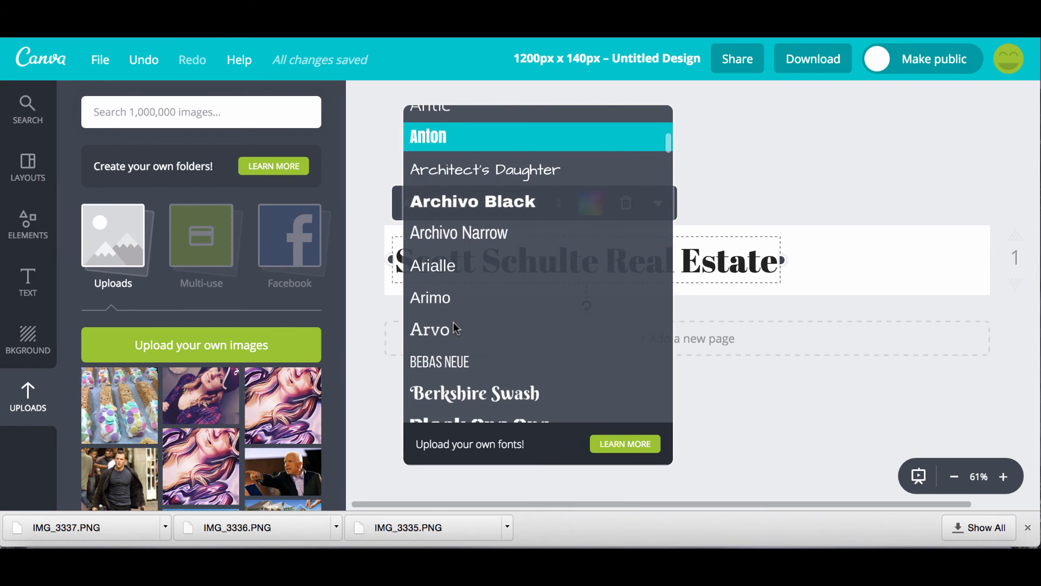
pyautogui.scroll(-2, 453, 322)
pyautogui.click(453, 285)
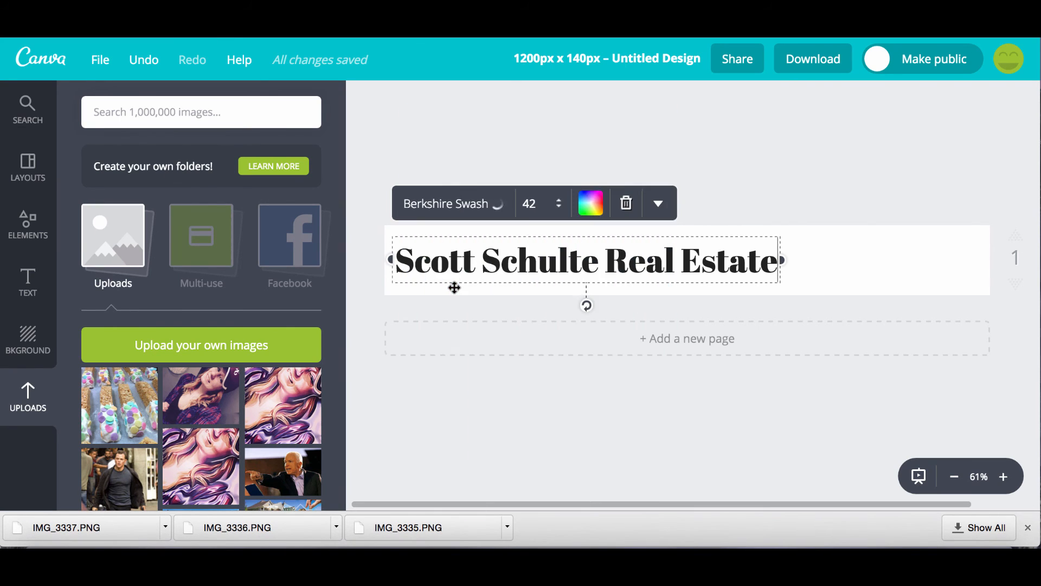
# Try Cabin Sketch and Carter One, then settle the heading on Cinzel.
pyautogui.click(437, 203)
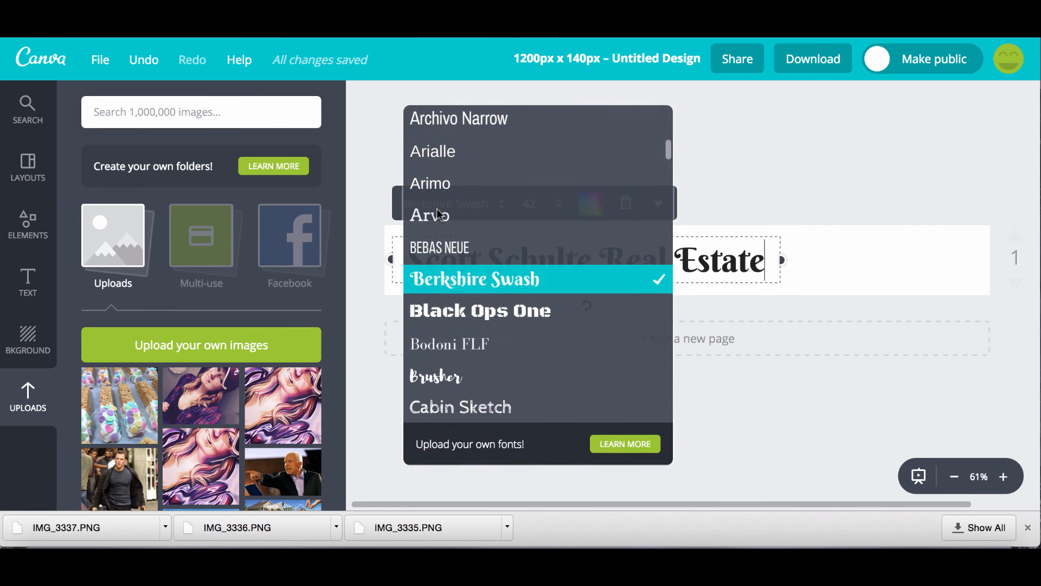
pyautogui.scroll(-2, 445, 357)
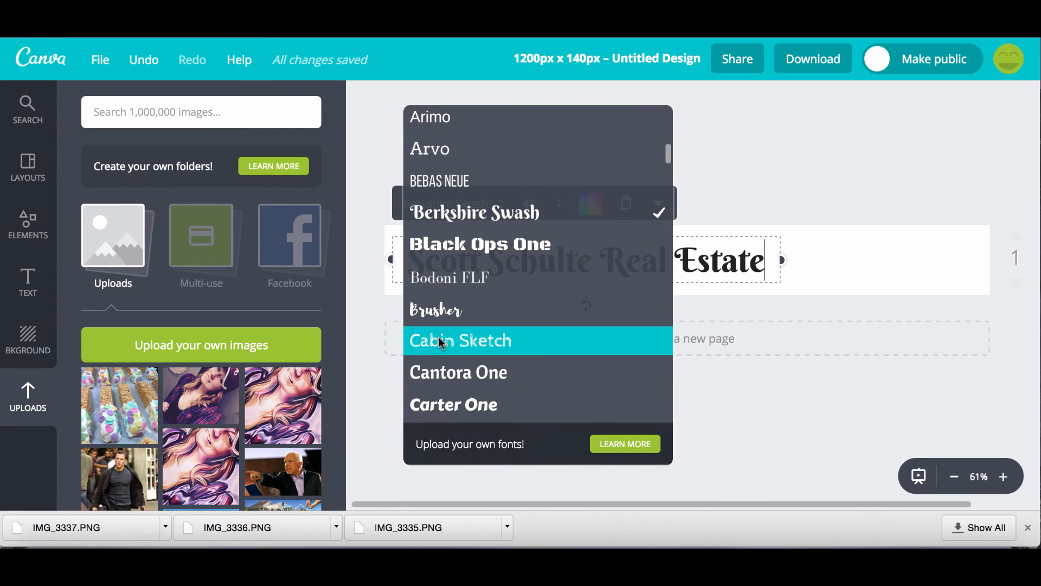
pyautogui.click(438, 339)
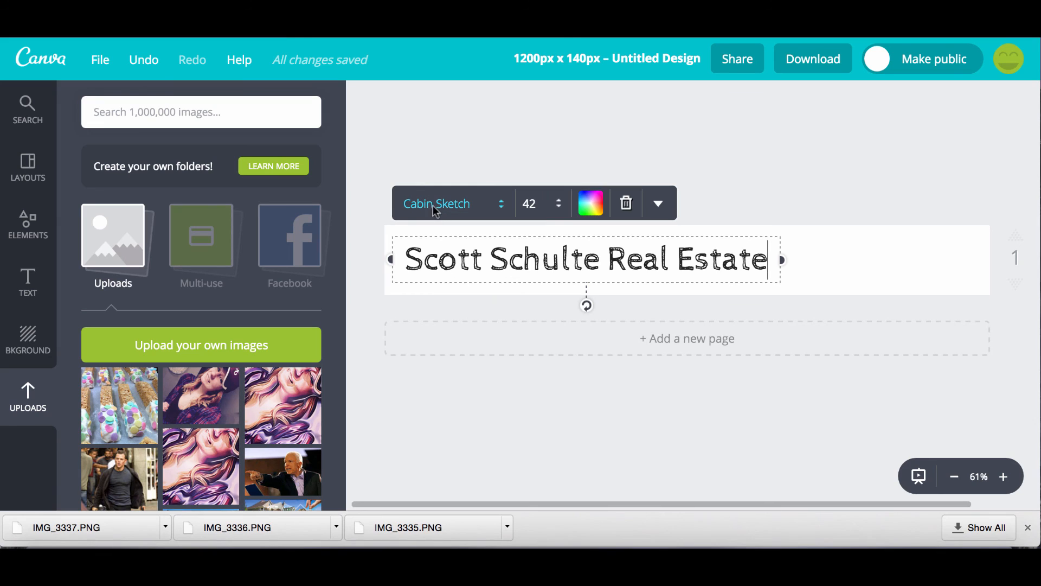
pyautogui.click(433, 205)
pyautogui.click(452, 341)
pyautogui.click(443, 206)
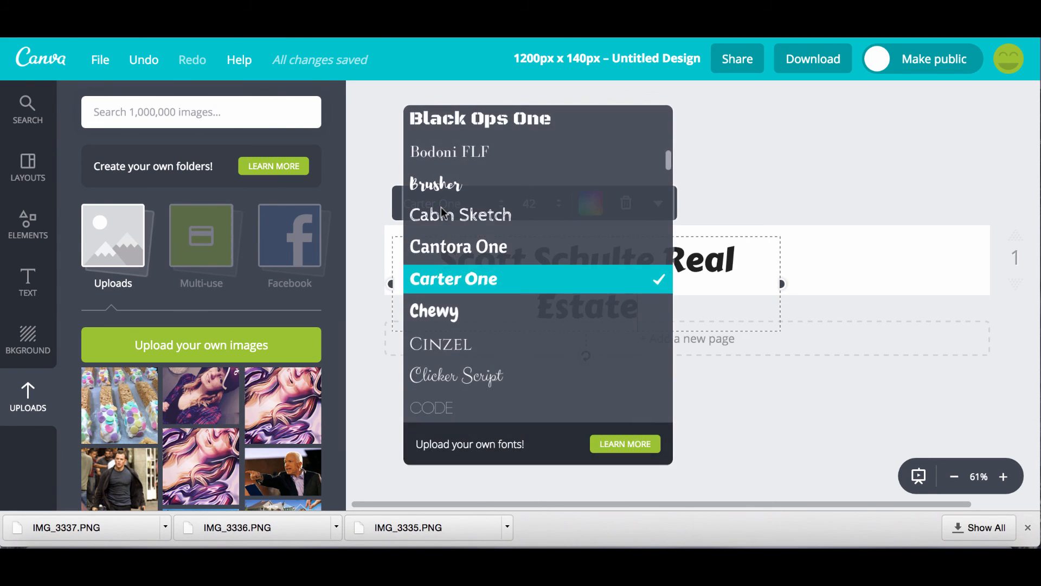
pyautogui.click(457, 351)
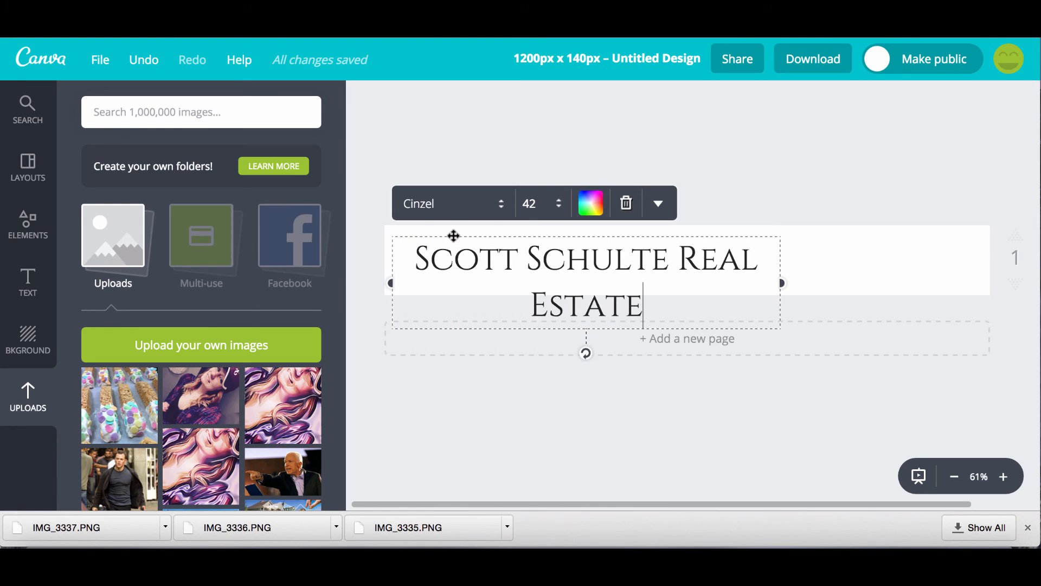
pyautogui.click(418, 204)
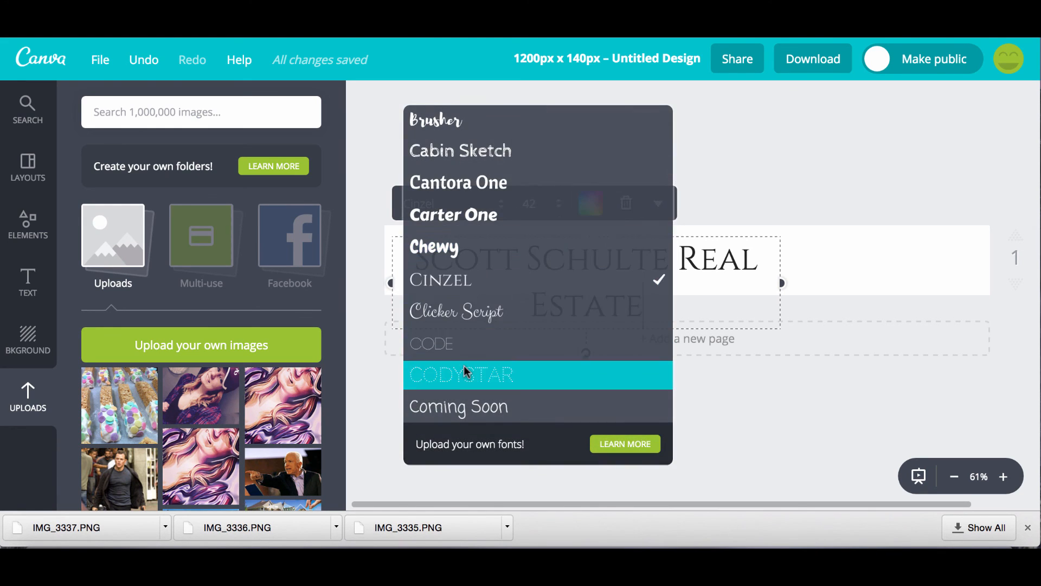
# Try the heading in Cooper Hewitt Heavy, Crushed and Droid Serif.
pyautogui.scroll(-4, 463, 365)
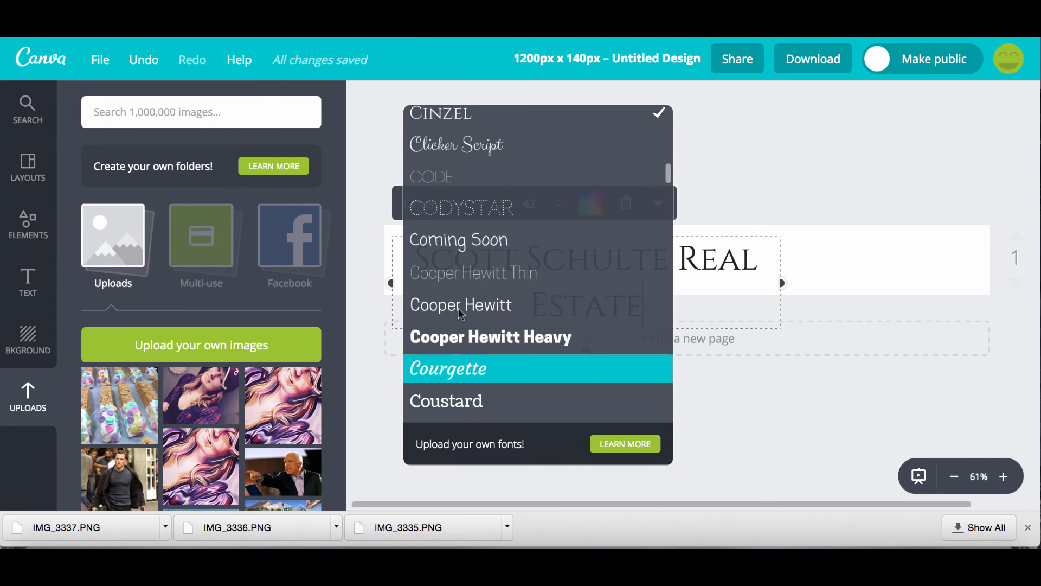
pyautogui.click(461, 330)
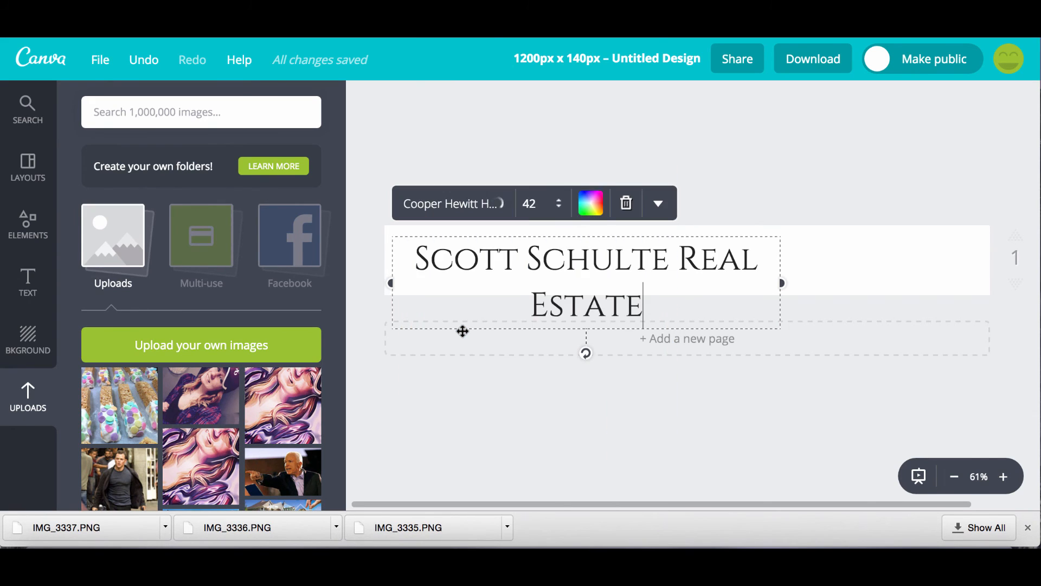
pyautogui.click(433, 202)
pyautogui.scroll(-4, 452, 341)
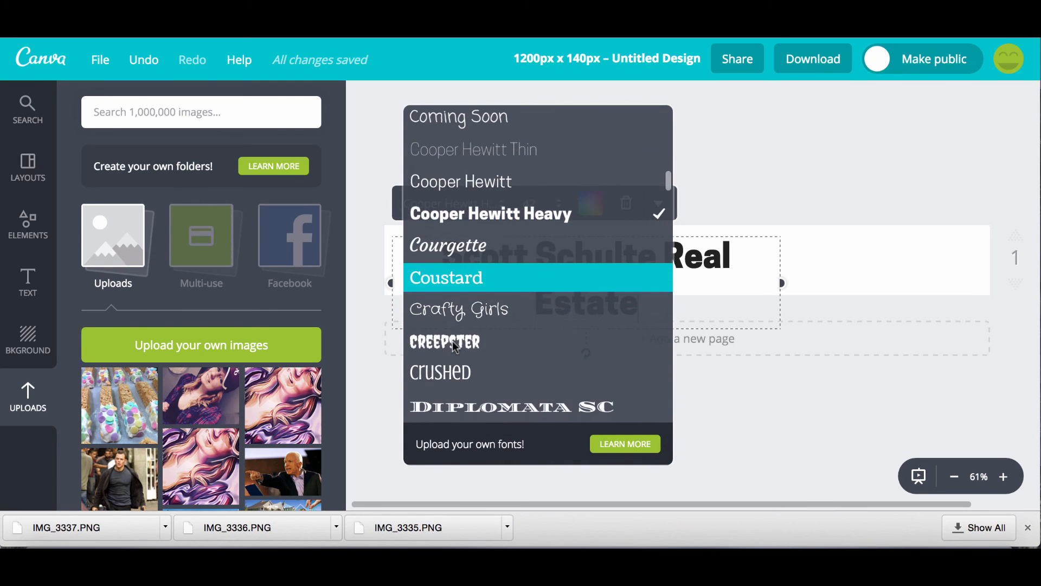
pyautogui.click(444, 320)
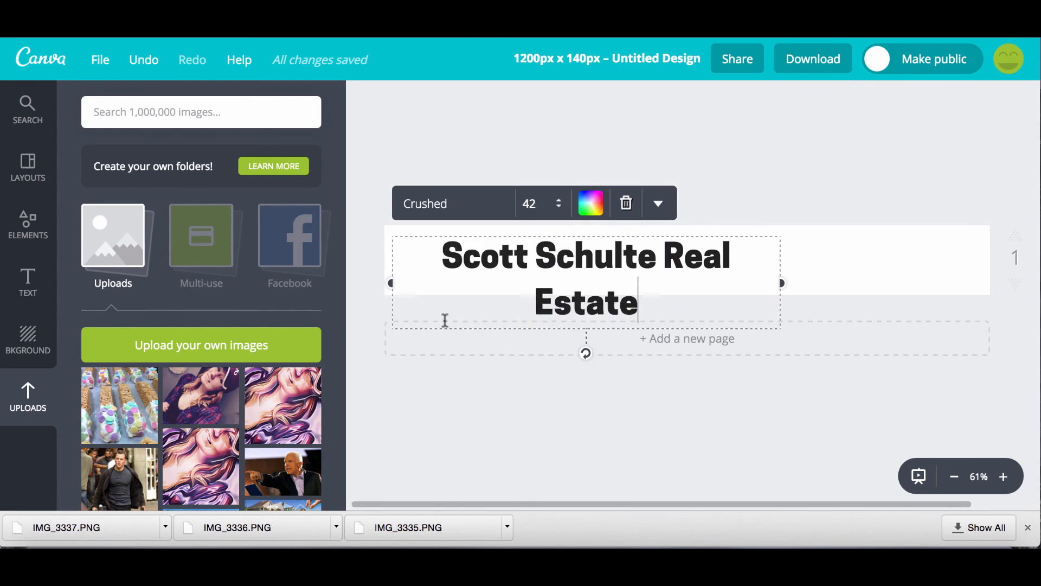
pyautogui.click(427, 202)
pyautogui.scroll(-2, 450, 323)
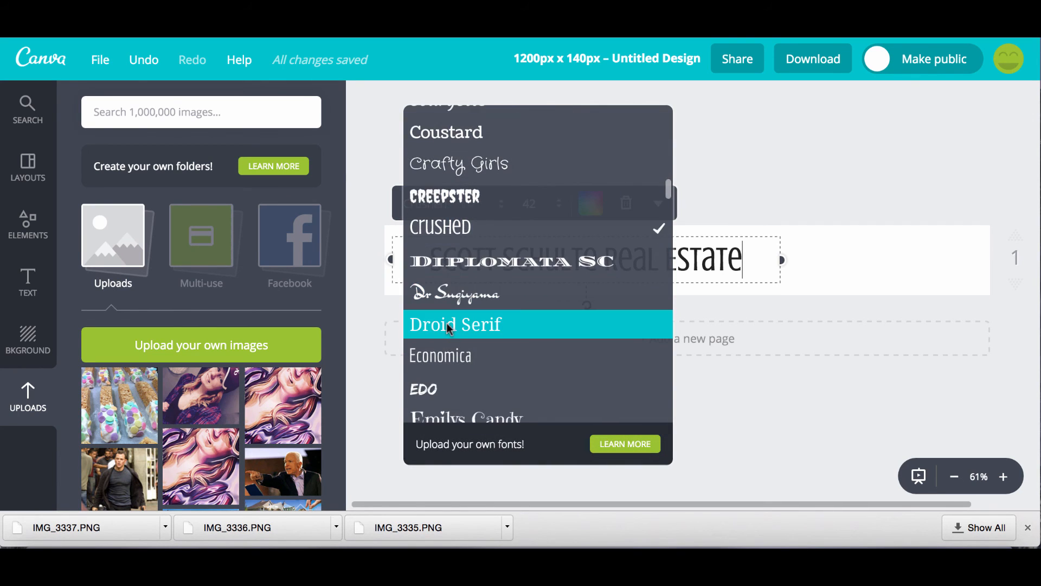
pyautogui.click(445, 323)
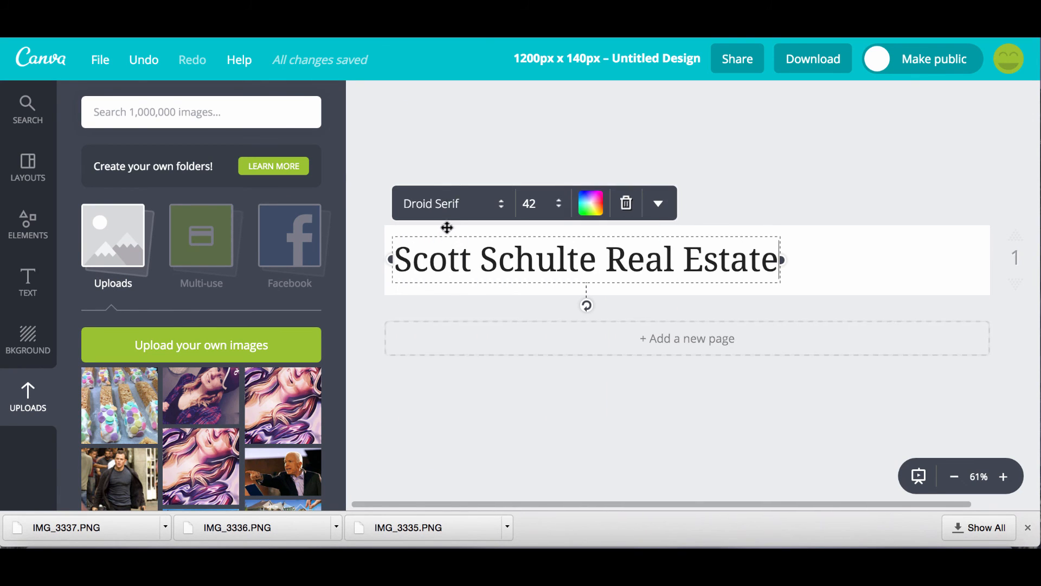
# Try Emilys Candy and Edo, then set the heading in Exo.
pyautogui.click(440, 202)
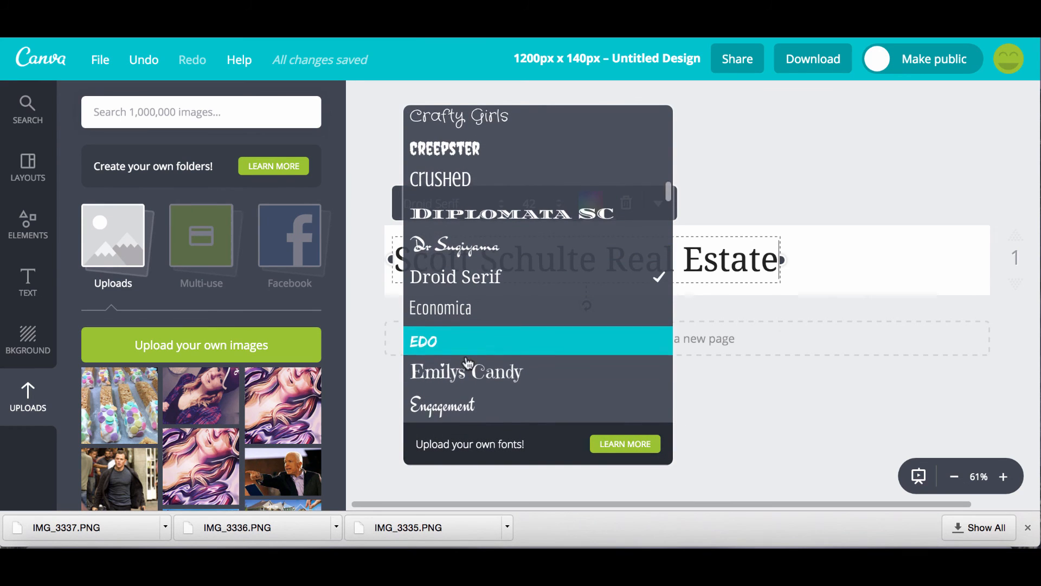
pyautogui.scroll(1, 465, 356)
pyautogui.click(464, 386)
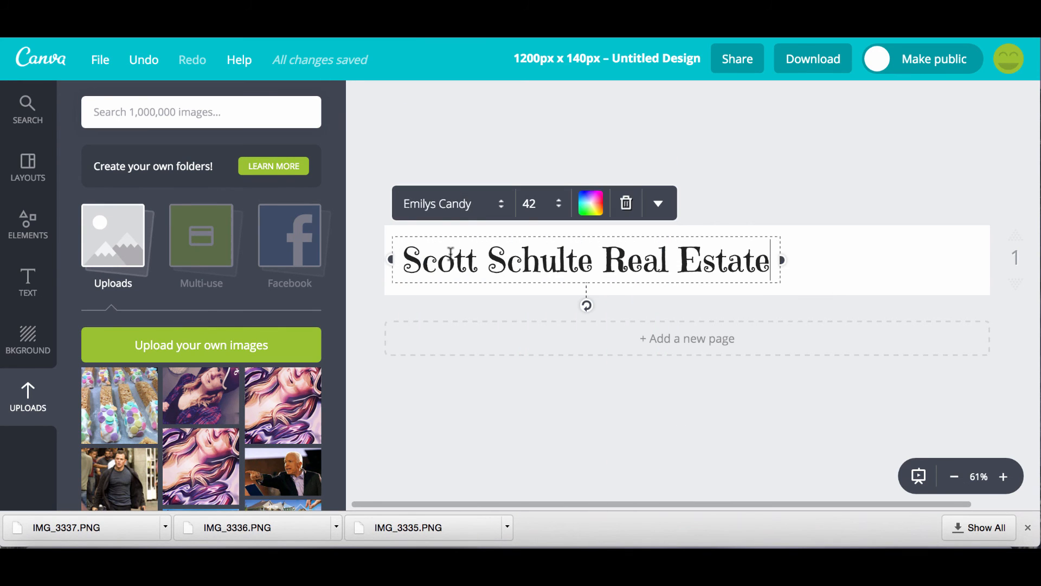
pyautogui.click(432, 210)
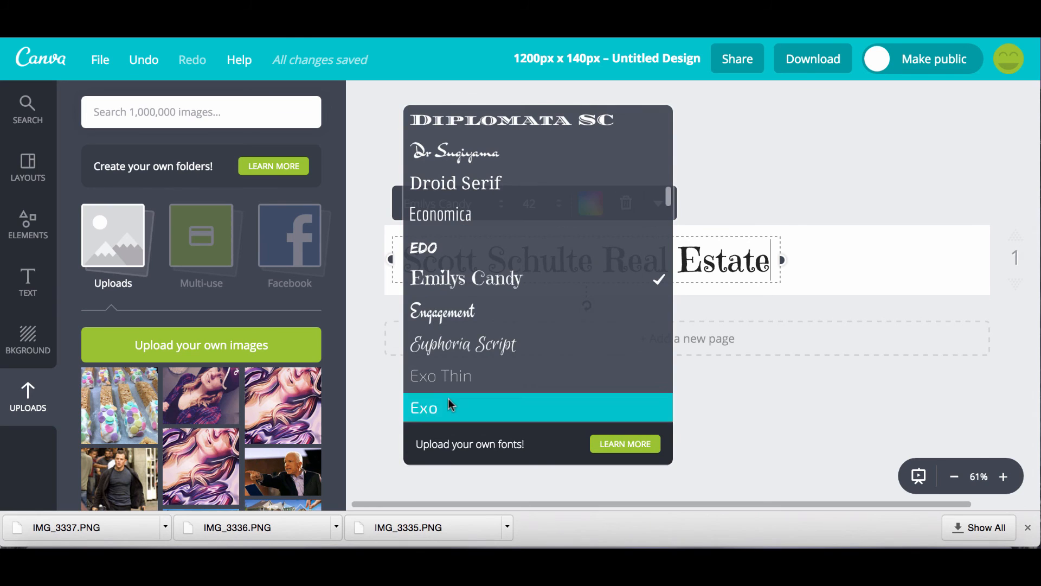
pyautogui.click(430, 249)
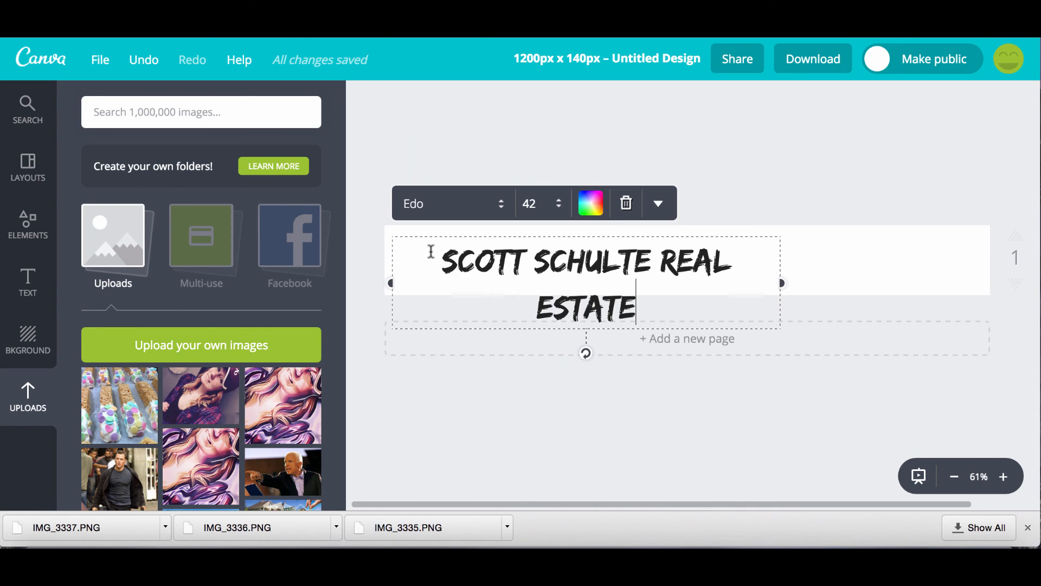
pyautogui.click(422, 201)
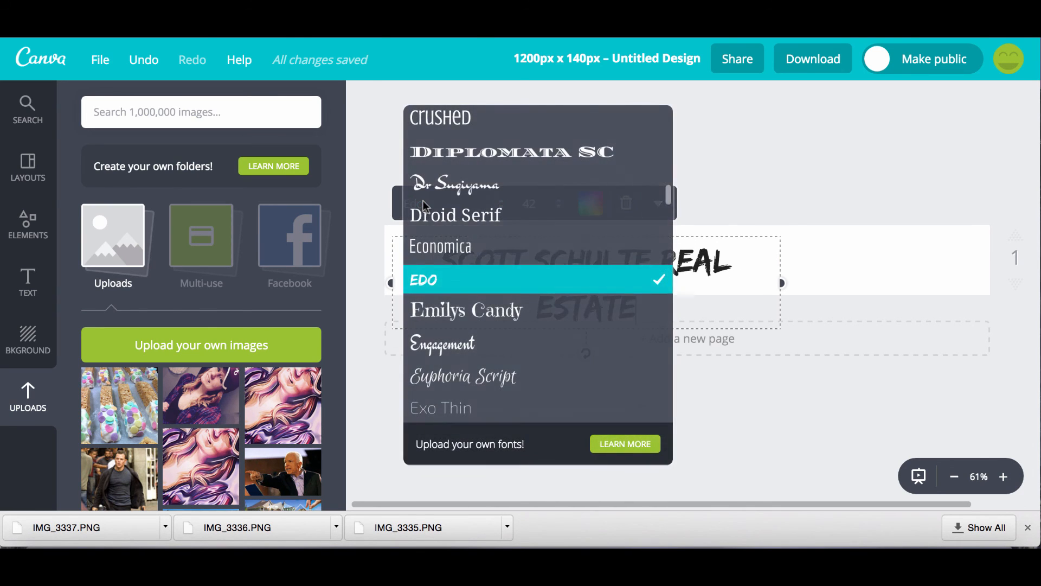
pyautogui.scroll(-3, 455, 414)
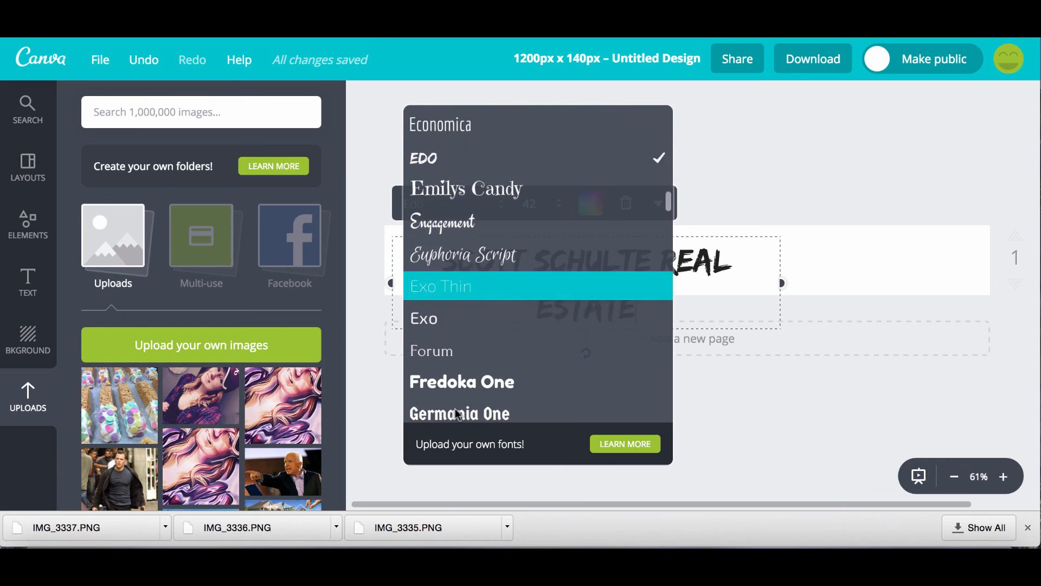
pyautogui.click(442, 315)
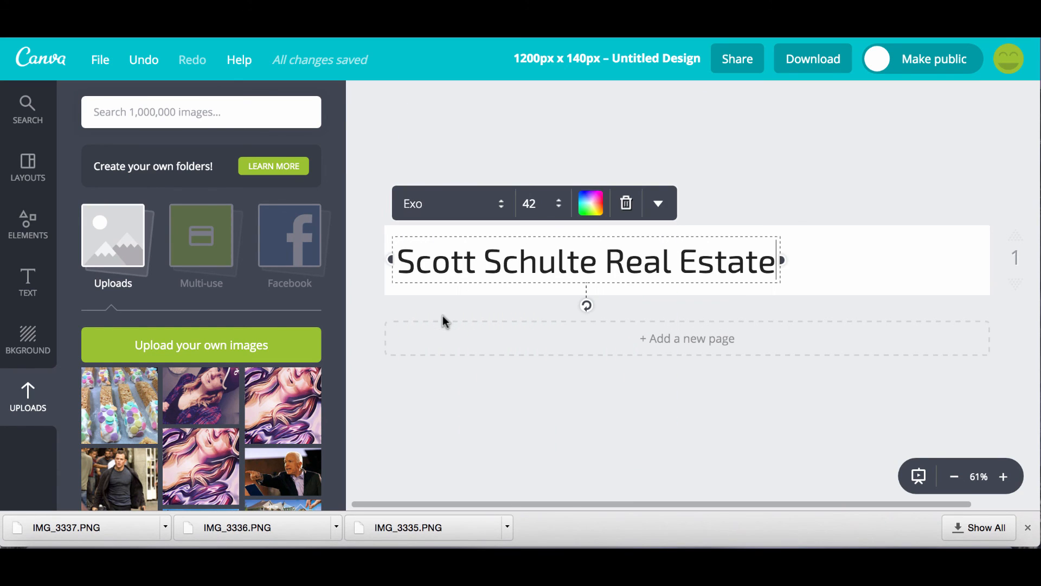
pyautogui.click(421, 205)
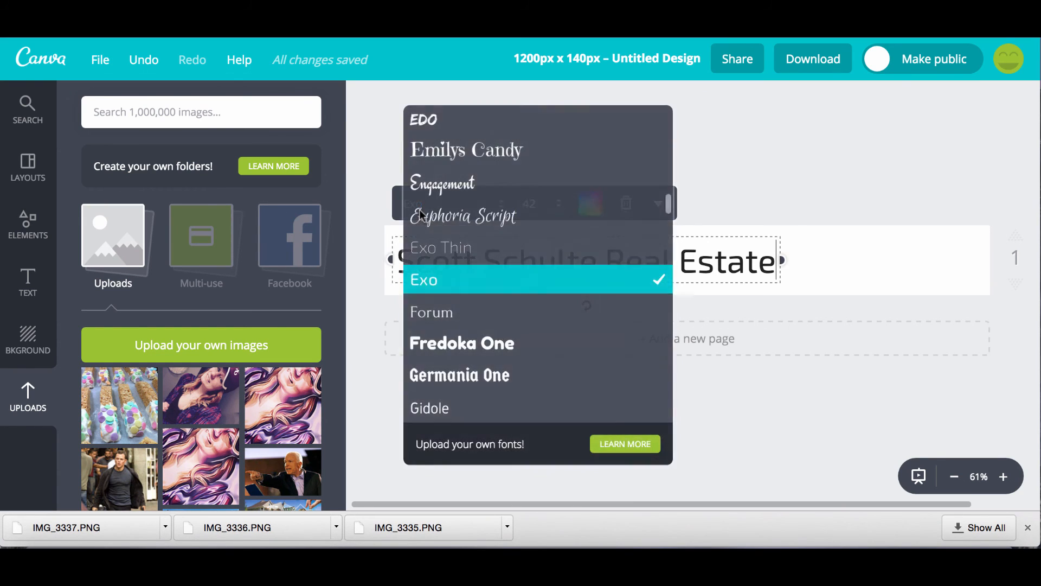
pyautogui.click(432, 313)
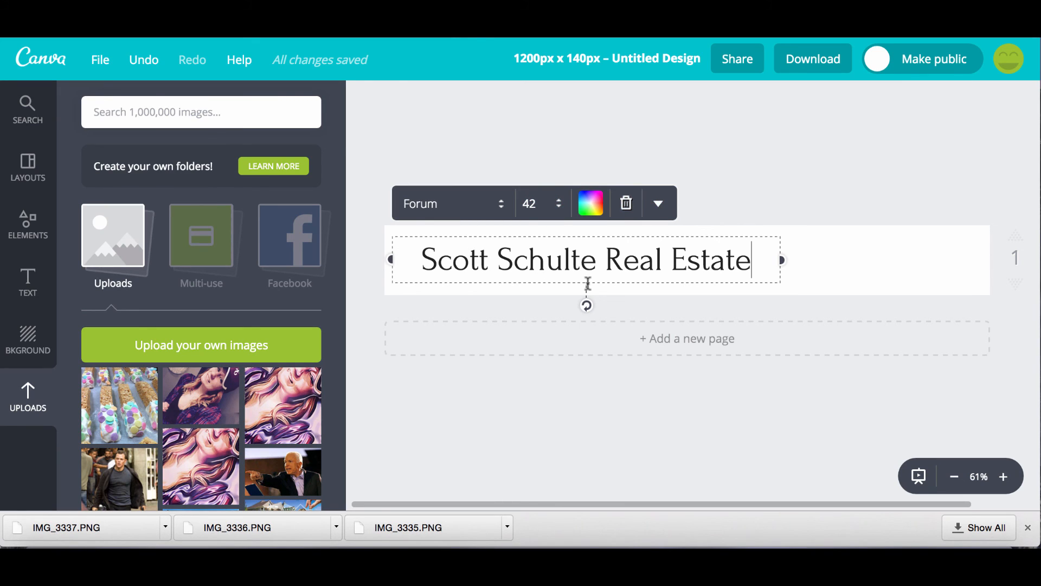
pyautogui.moveTo(584, 288); pyautogui.dragTo(559, 288)
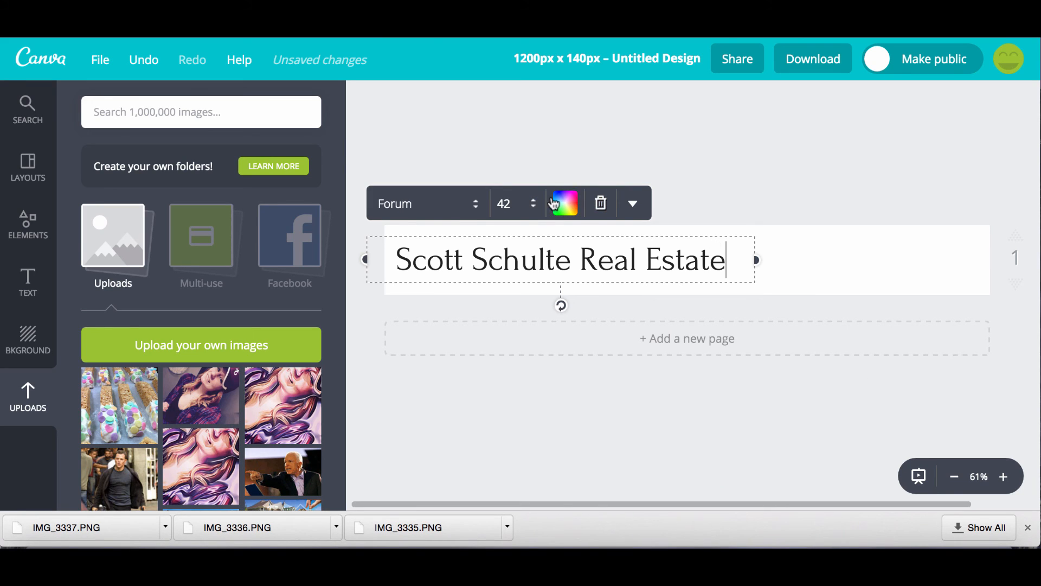
pyautogui.click(533, 204)
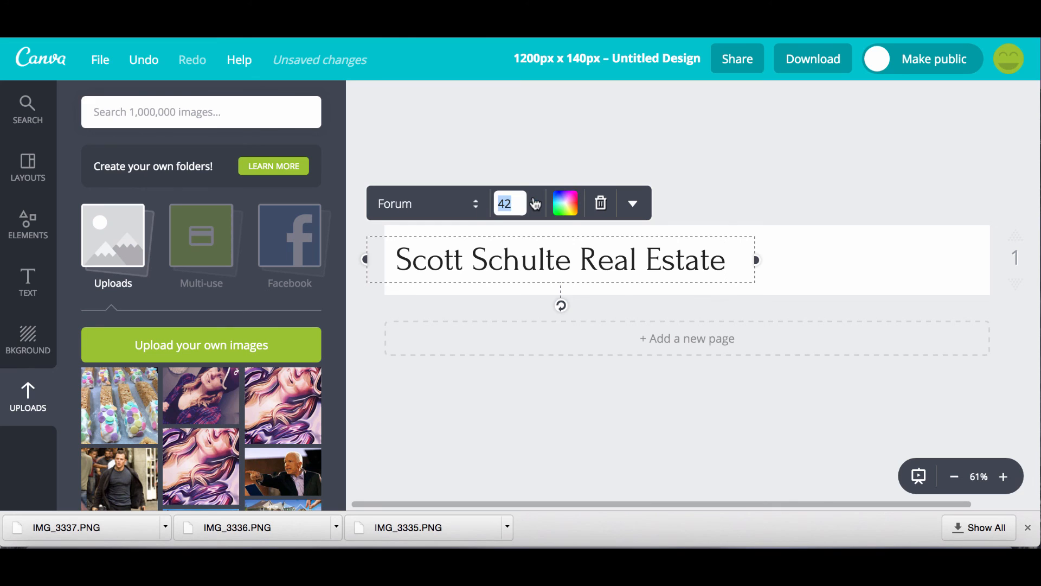
pyautogui.click(519, 386)
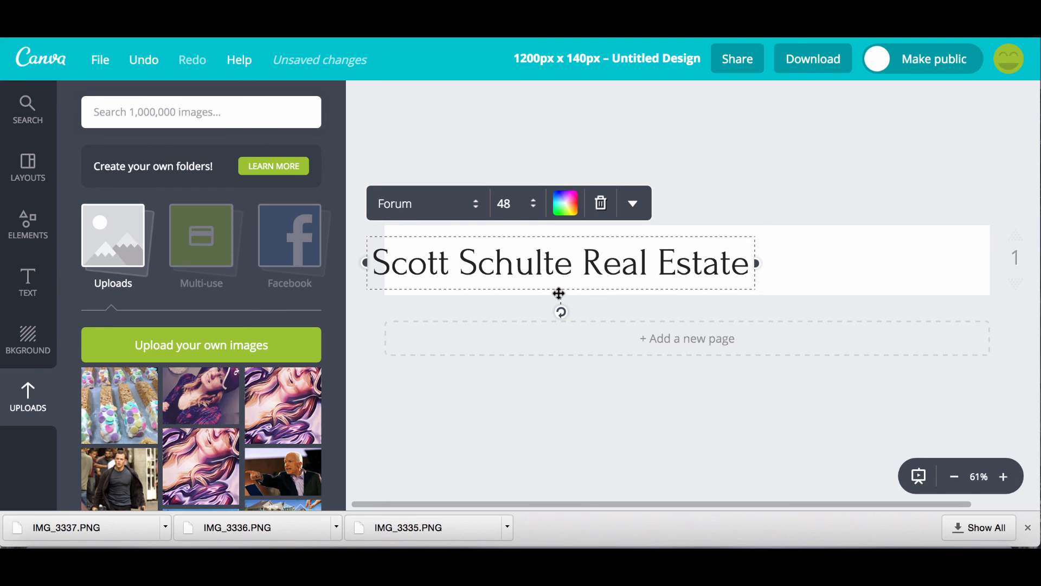
pyautogui.moveTo(558, 292); pyautogui.dragTo(582, 292)
pyautogui.click(728, 102)
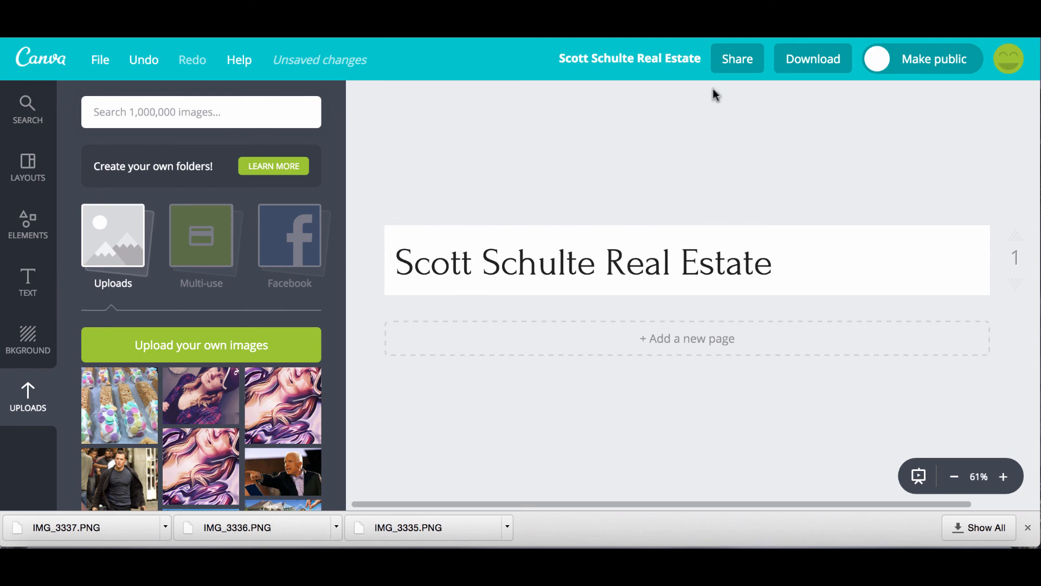
# Download the banner as Image: high quality (PNG).
pyautogui.click(805, 59)
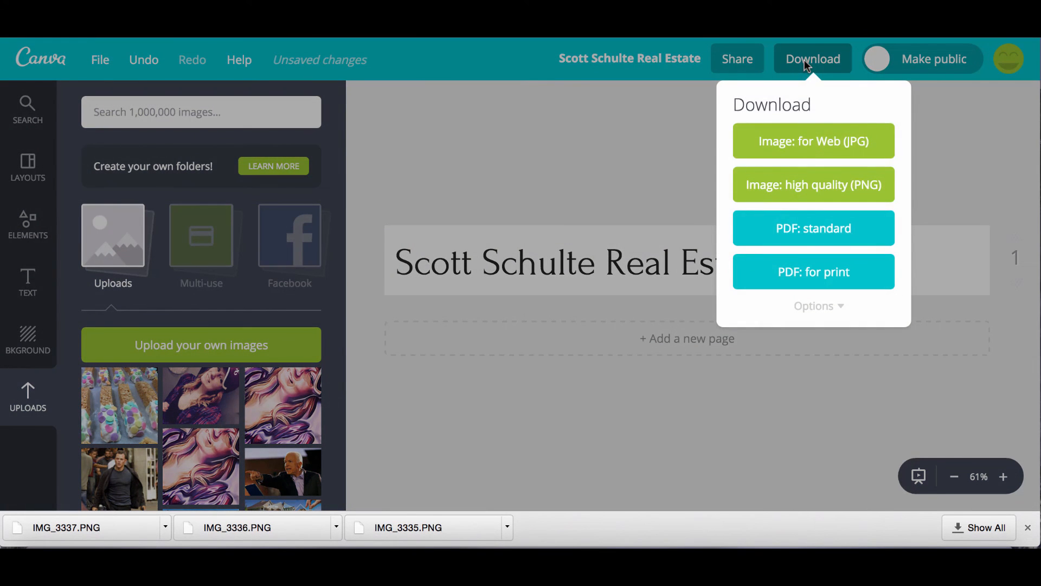
pyautogui.click(802, 185)
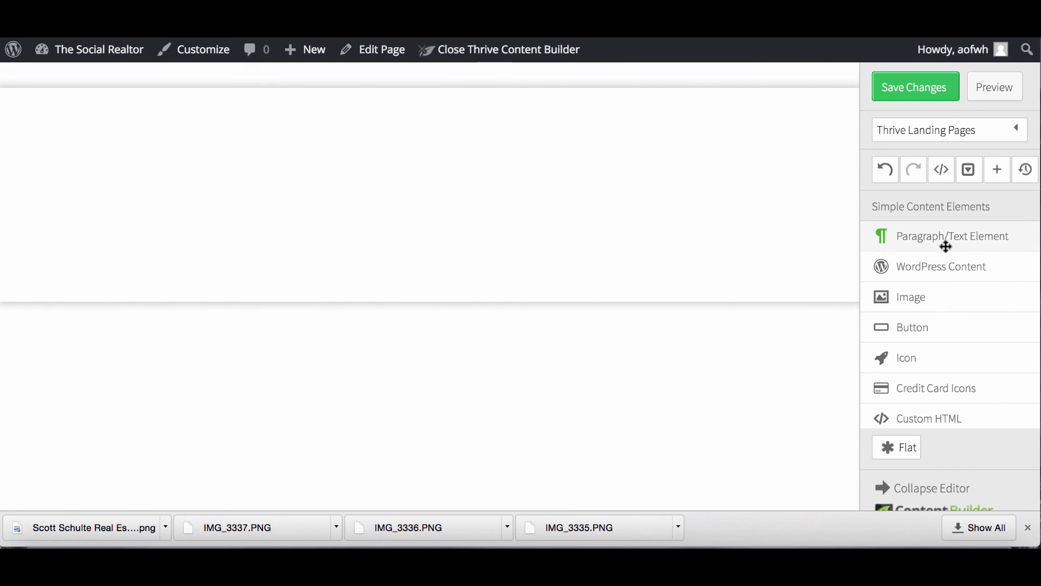
# Add an image block, remove the placeholder text, and insert the uploaded banner PNG at the top.
pyautogui.moveTo(875, 234); pyautogui.dragTo(351, 95)
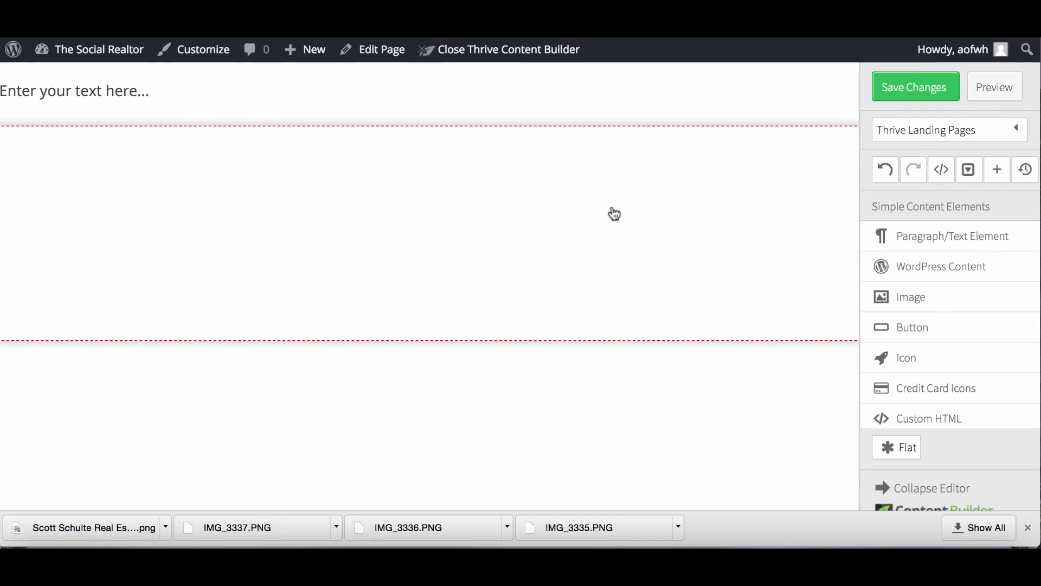
pyautogui.moveTo(913, 295); pyautogui.dragTo(492, 87)
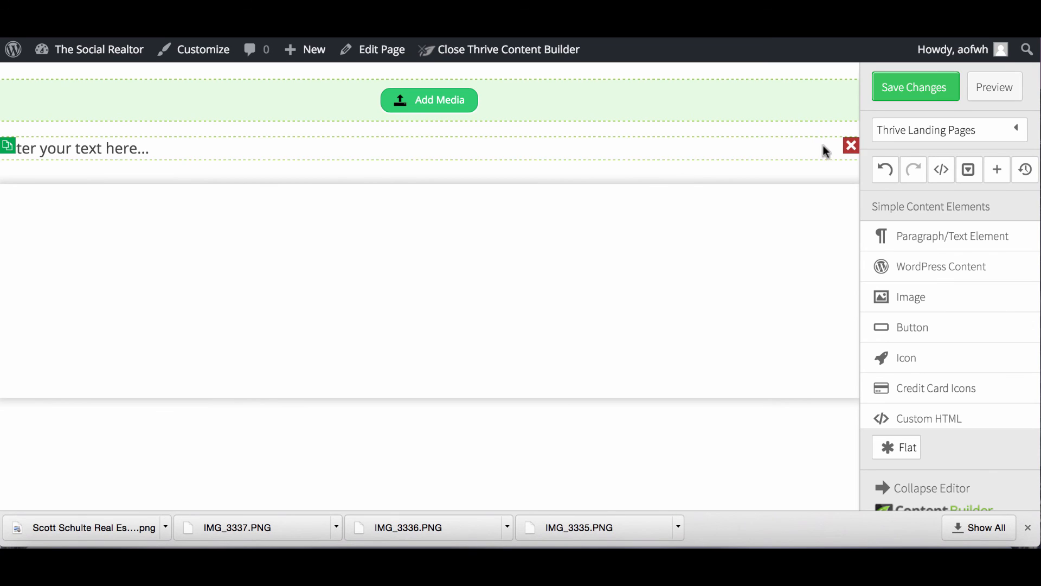
pyautogui.click(850, 146)
pyautogui.click(426, 106)
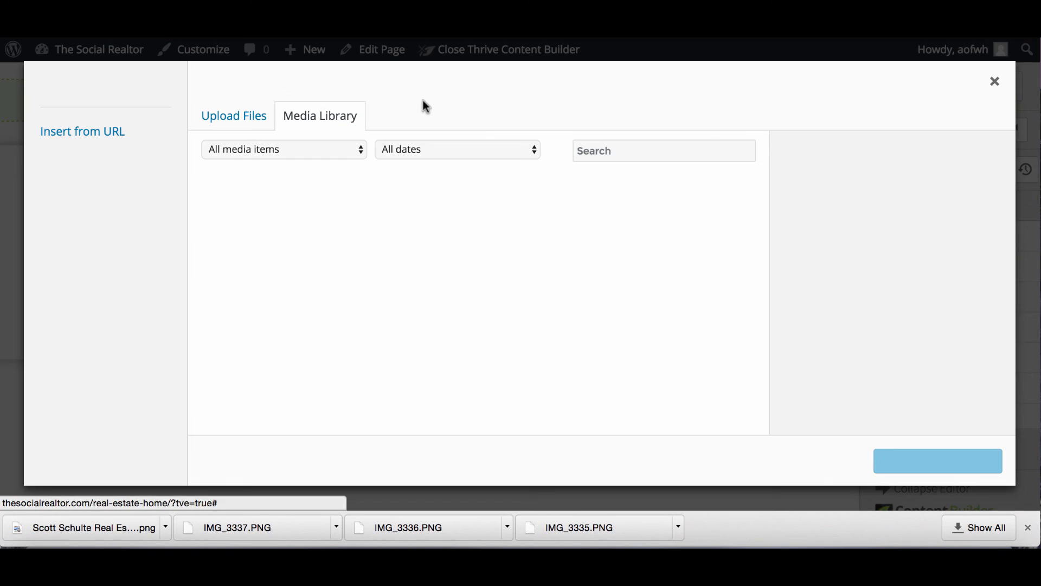
pyautogui.moveTo(60, 513); pyautogui.dragTo(338, 307)
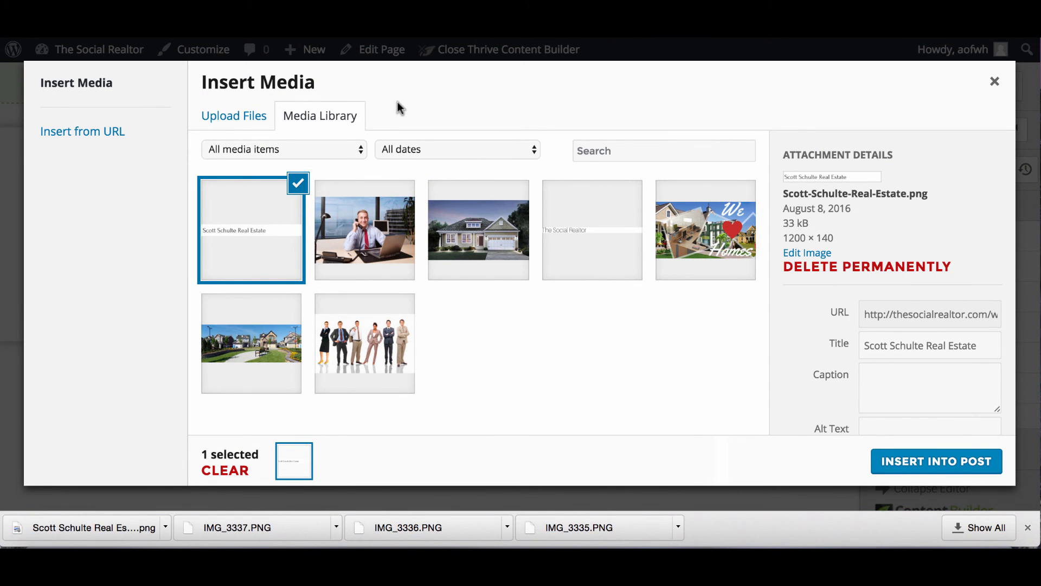
pyautogui.click(897, 467)
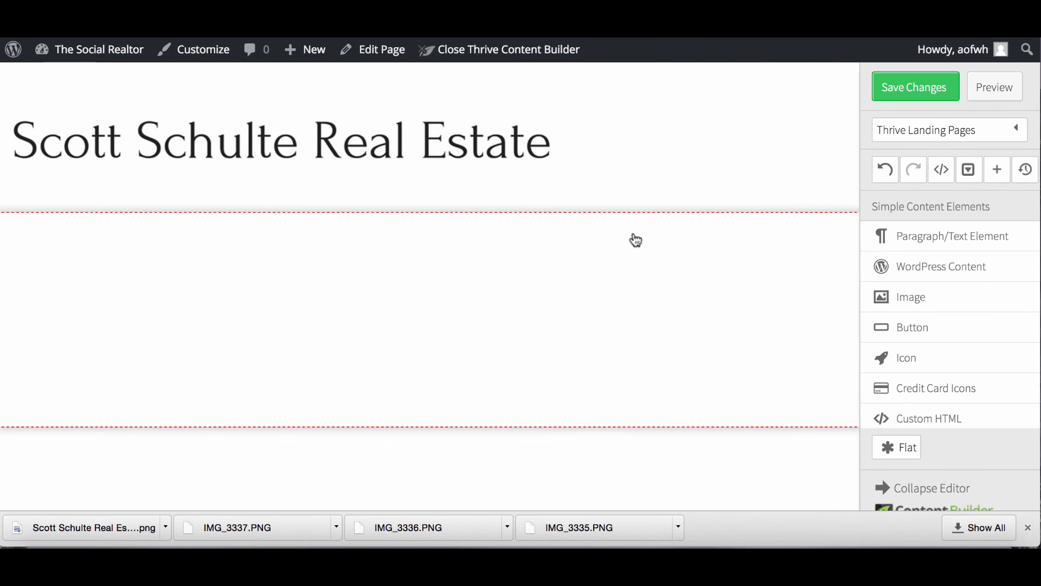
pyautogui.scroll(-1, 603, 267)
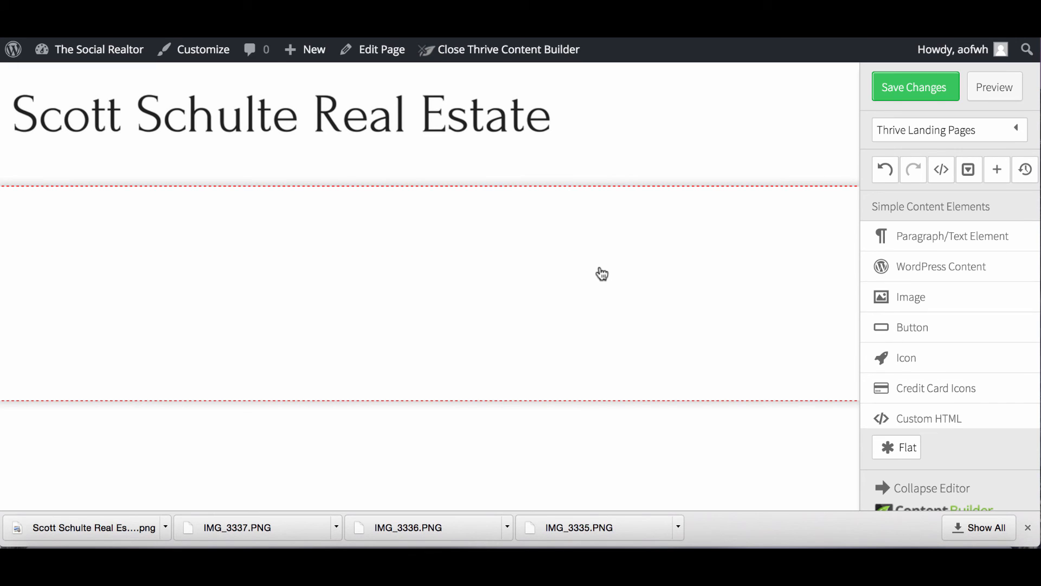
# Place an image block under the banner and insert the twilight craftsman house photo.
pyautogui.moveTo(910, 307); pyautogui.dragTo(553, 278)
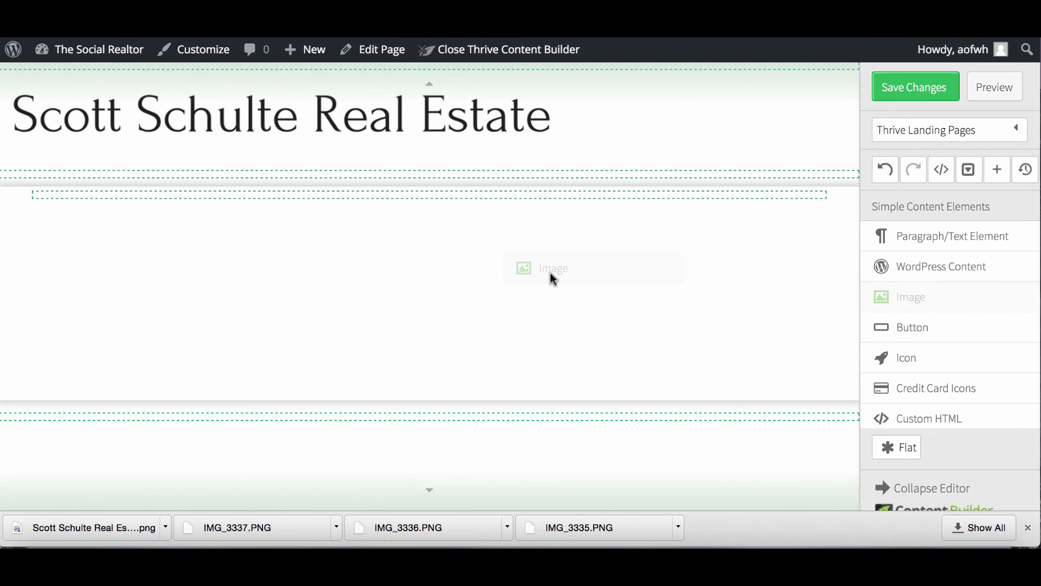
pyautogui.moveTo(492, 200); pyautogui.dragTo(481, 204)
pyautogui.click(443, 236)
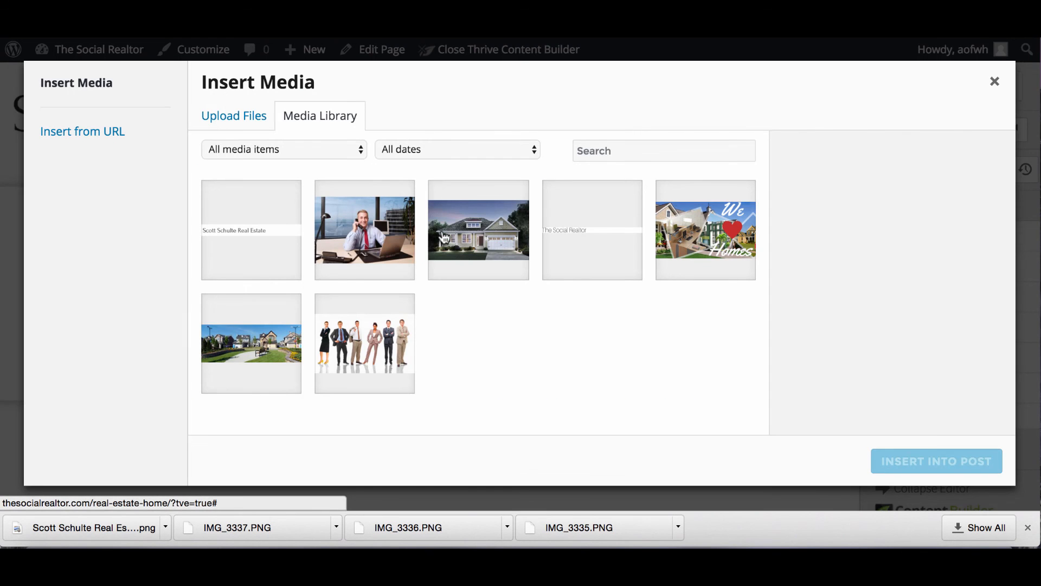
pyautogui.click(477, 237)
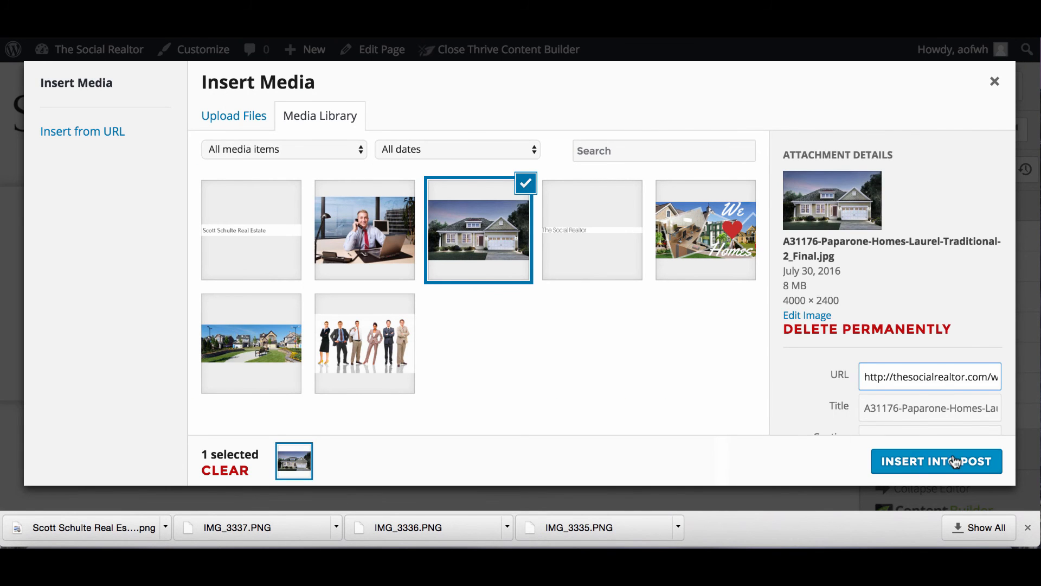
pyautogui.click(955, 461)
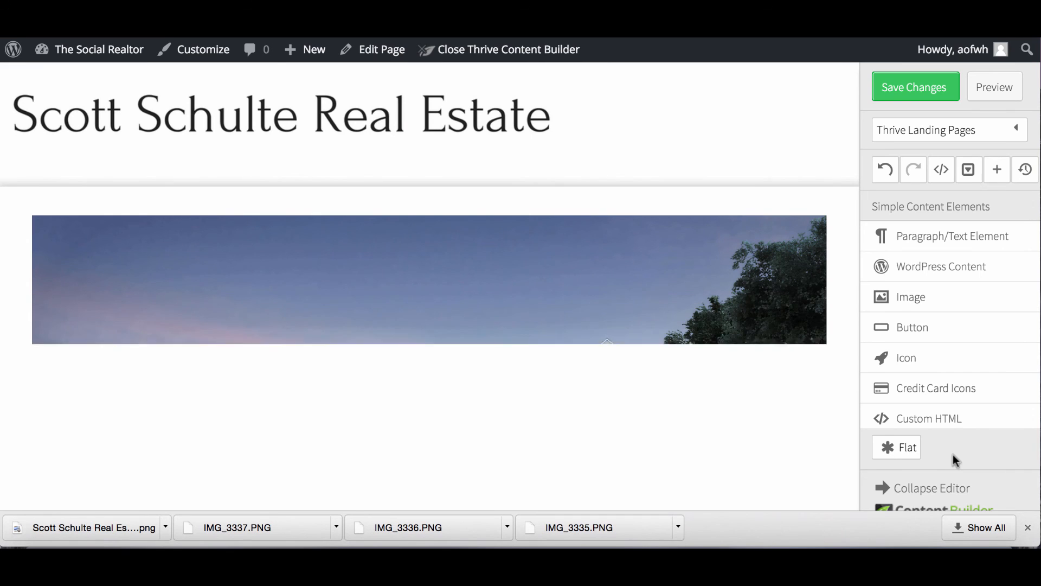
pyautogui.scroll(-2, 763, 395)
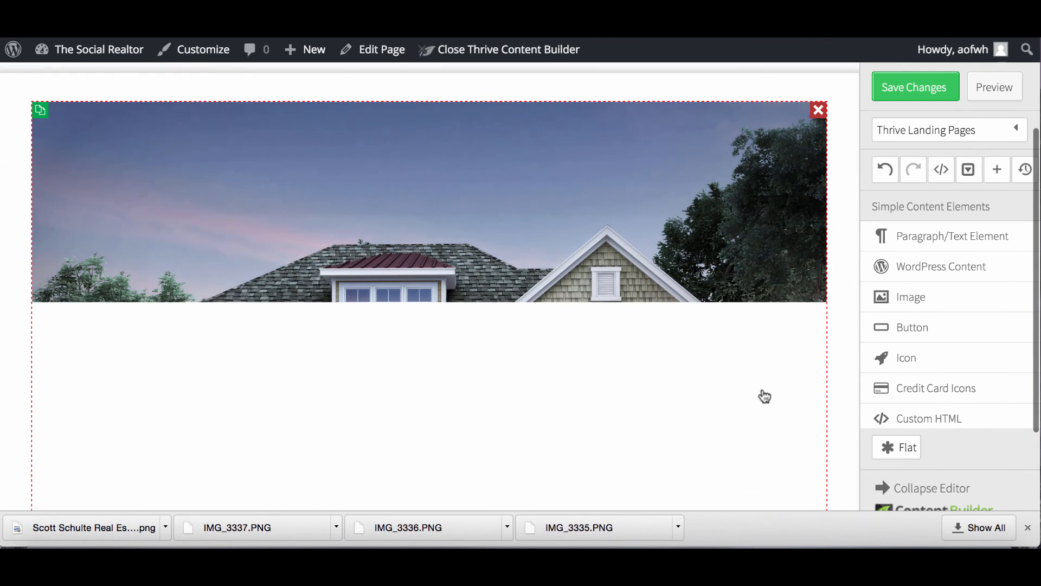
pyautogui.scroll(-3, 764, 395)
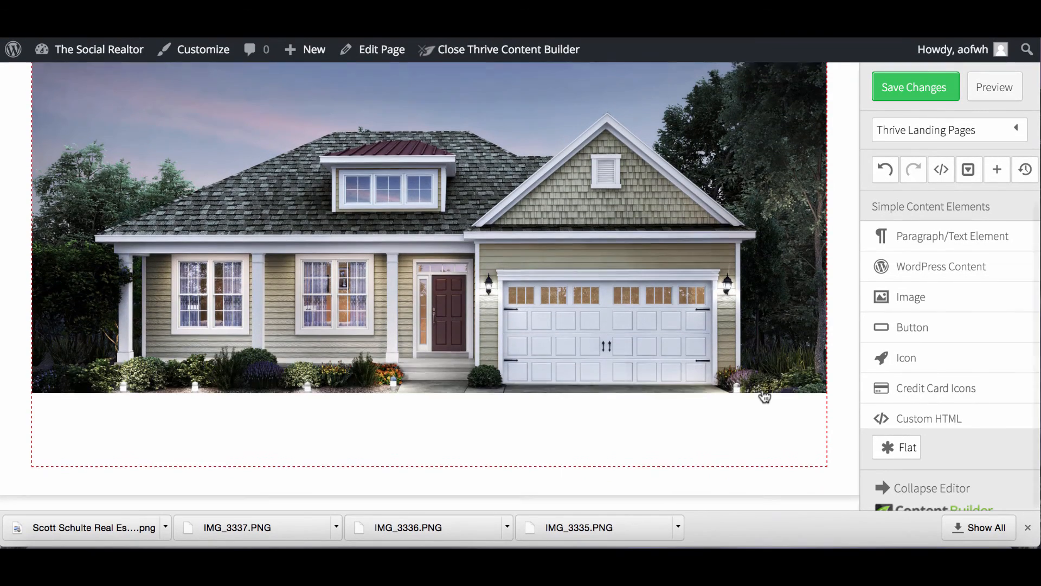
pyautogui.scroll(2, 765, 398)
pyautogui.scroll(-2, 764, 397)
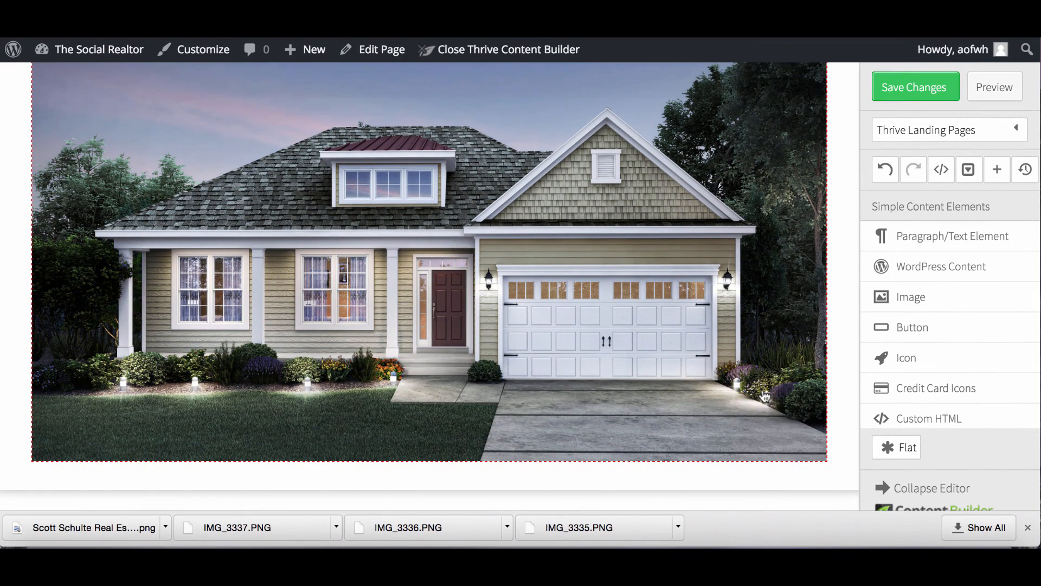
pyautogui.scroll(4, 765, 397)
pyautogui.scroll(-4, 764, 393)
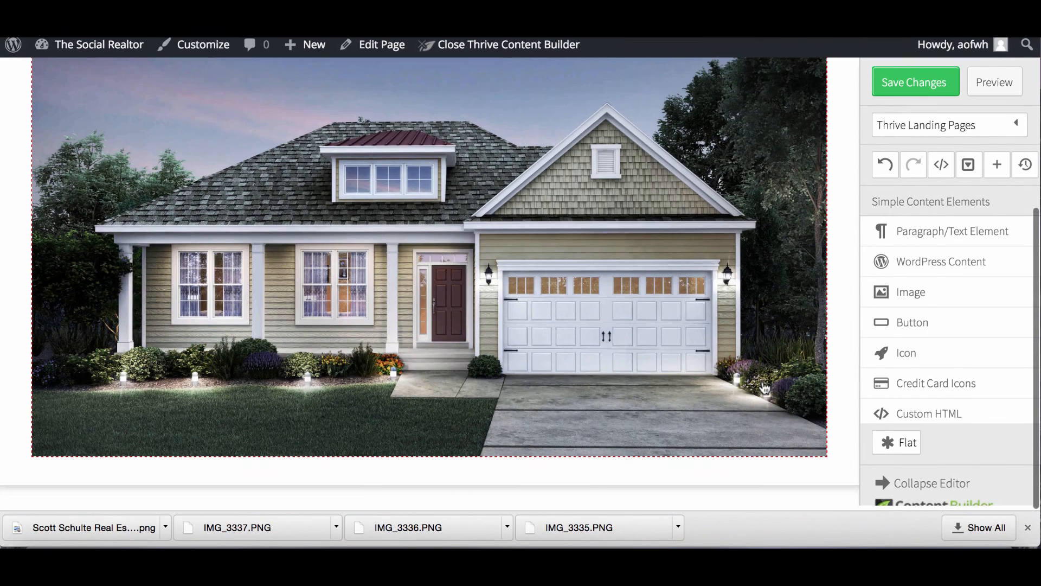
pyautogui.scroll(5, 765, 388)
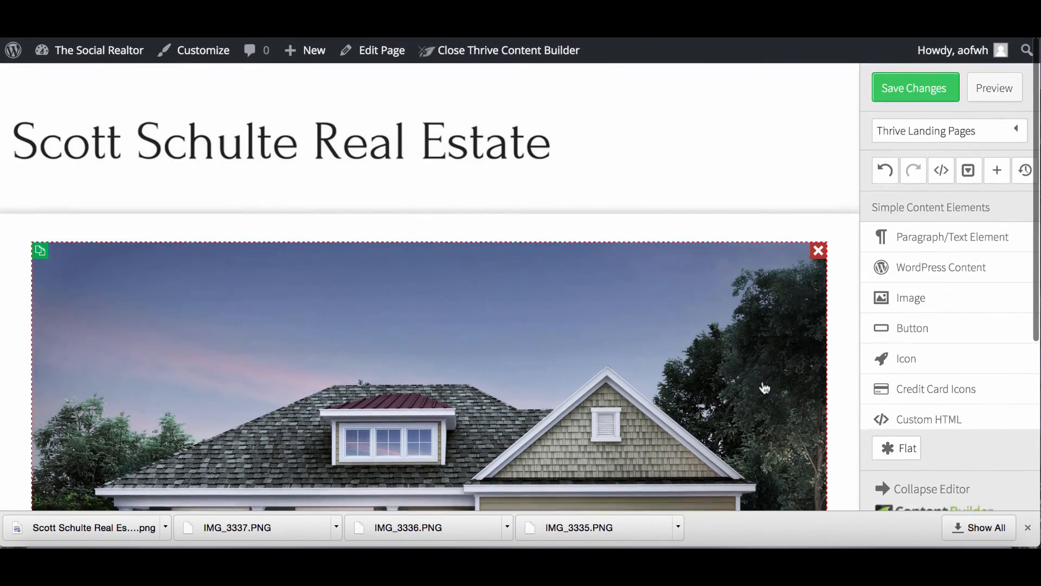
# Delete the house photo and the accidentally added ADD TO CART button below the banner.
pyautogui.moveTo(816, 261)
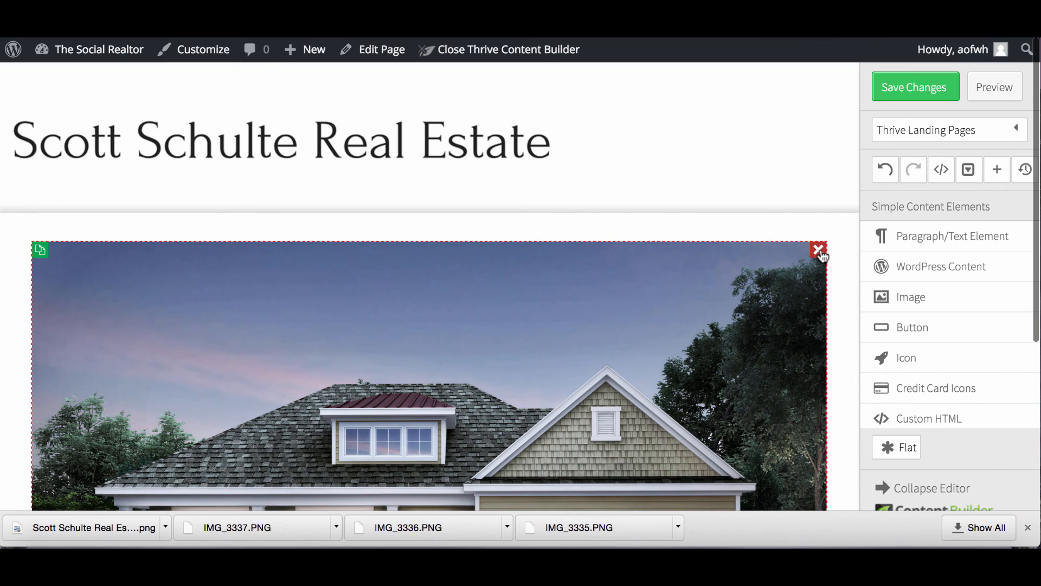
pyautogui.click(818, 250)
pyautogui.click(987, 335)
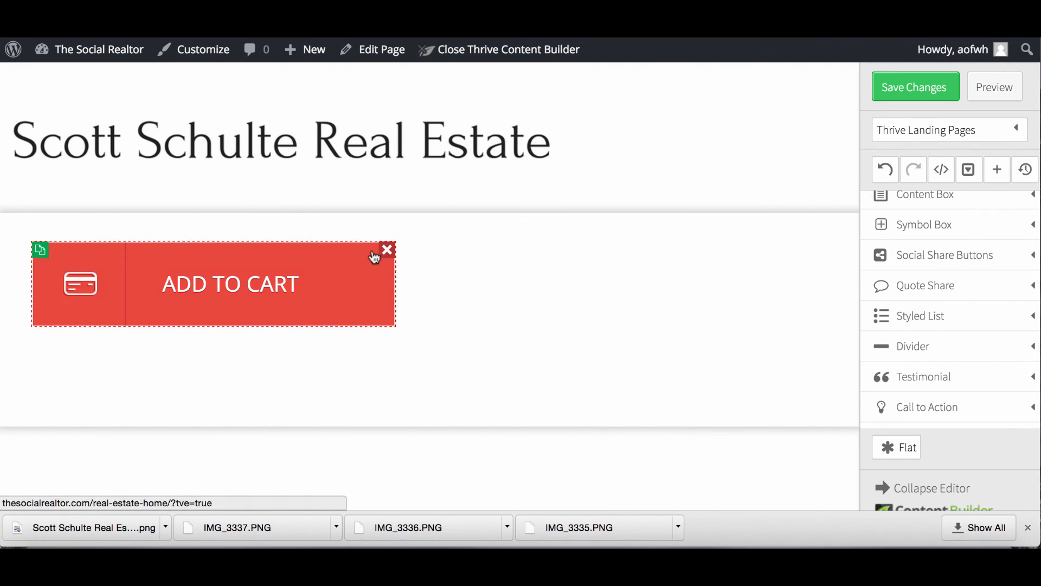
pyautogui.click(386, 250)
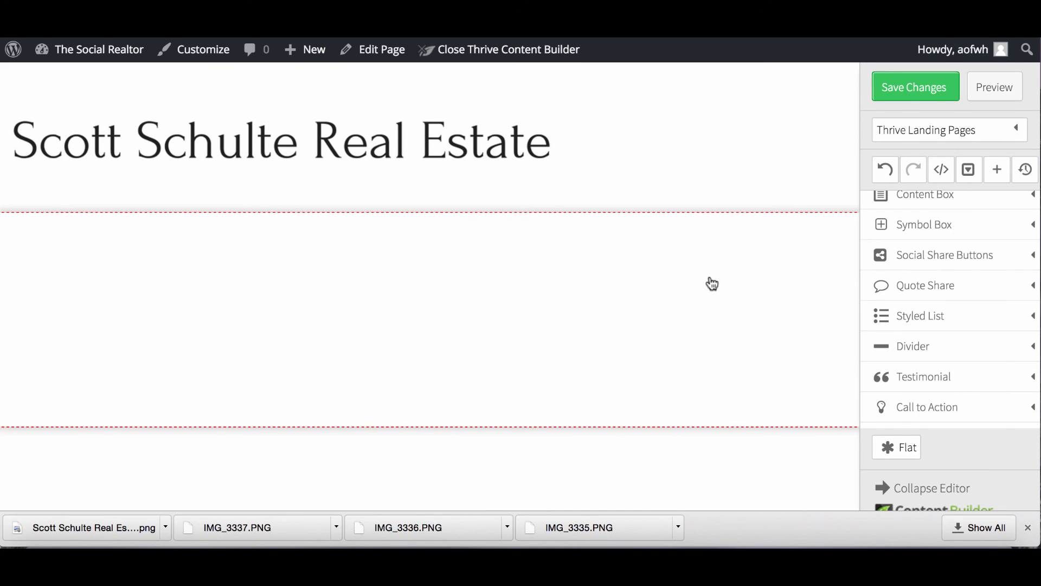
pyautogui.scroll(-2, 712, 283)
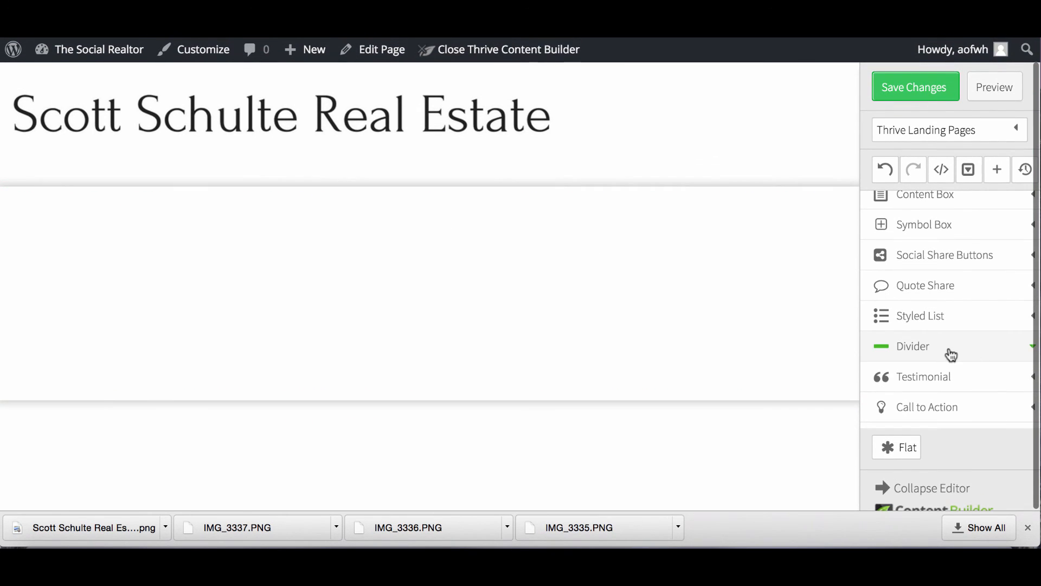
pyautogui.scroll(3, 950, 346)
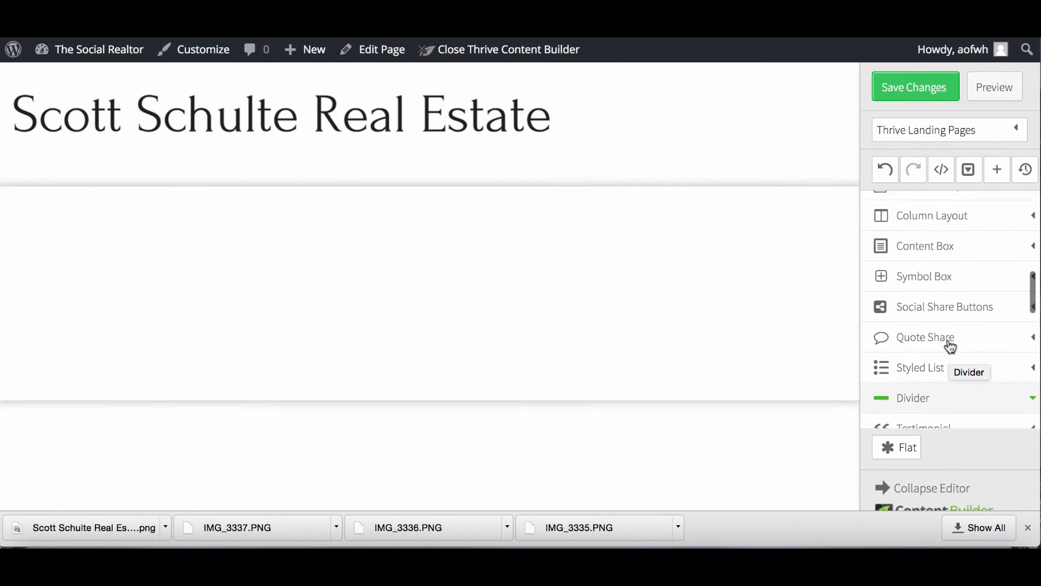
pyautogui.scroll(-5, 949, 346)
pyautogui.scroll(-1, 950, 346)
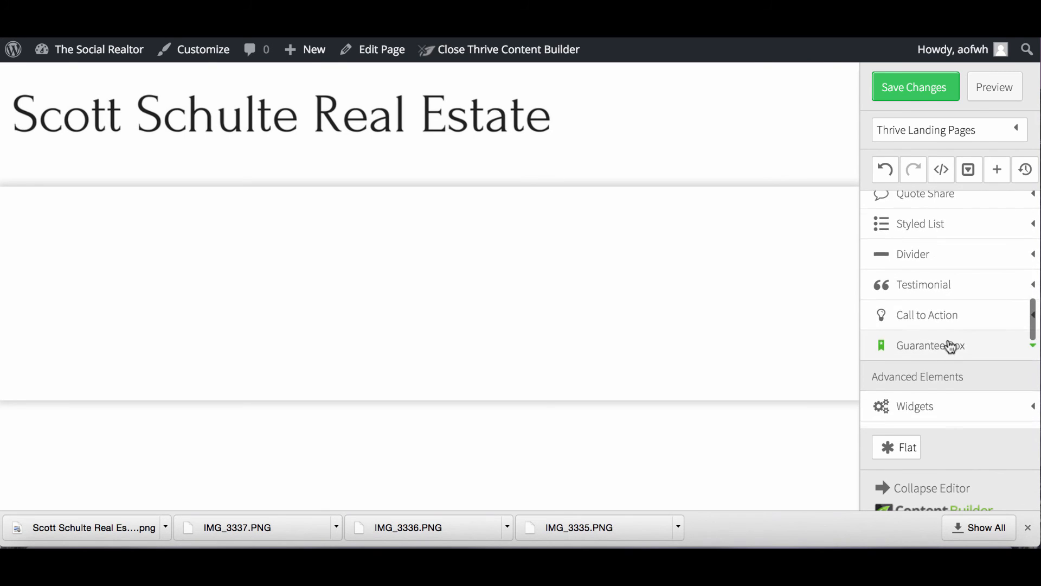
pyautogui.scroll(5, 950, 346)
pyautogui.scroll(1, 950, 346)
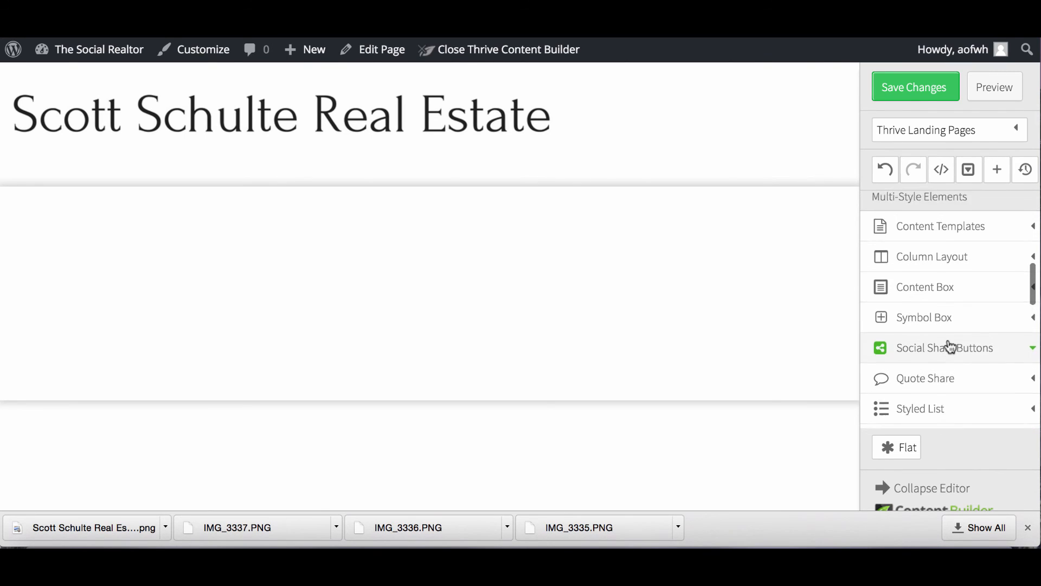
pyautogui.scroll(-8, 950, 346)
pyautogui.scroll(-3, 950, 346)
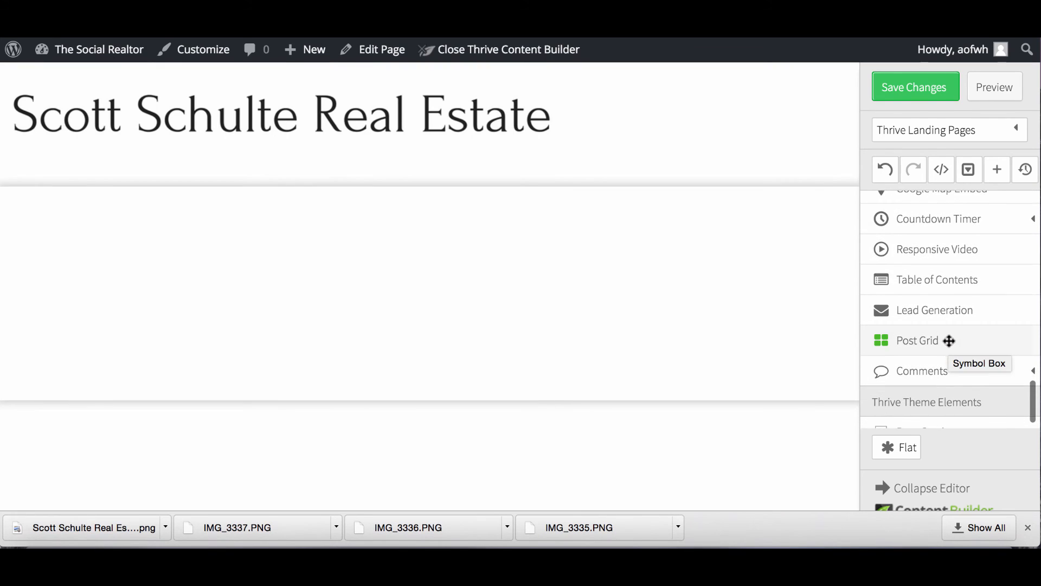
pyautogui.scroll(2, 949, 346)
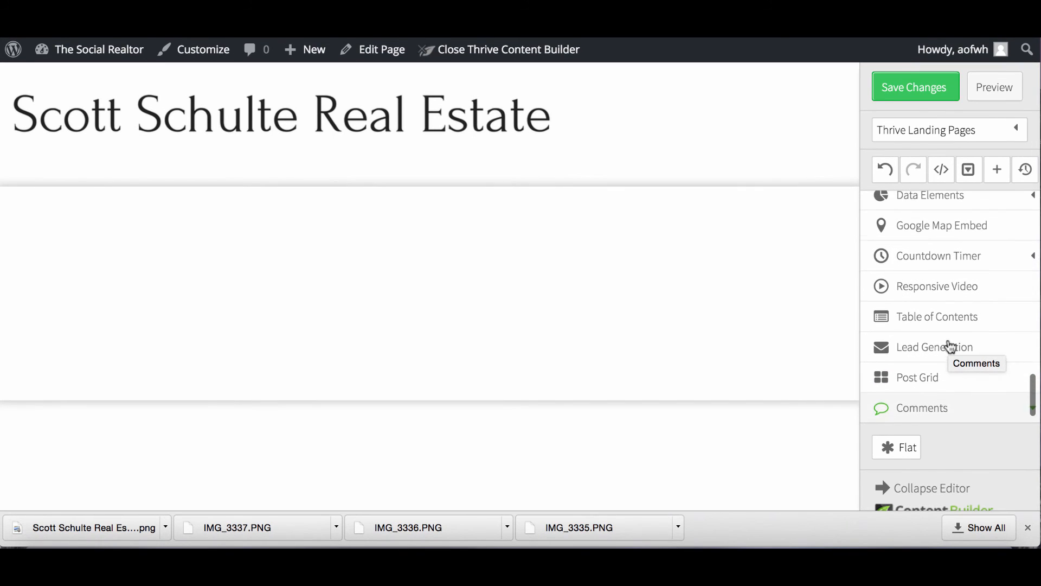
# Drop a Responsive Video element into the section below the banner.
pyautogui.moveTo(911, 286); pyautogui.dragTo(653, 265)
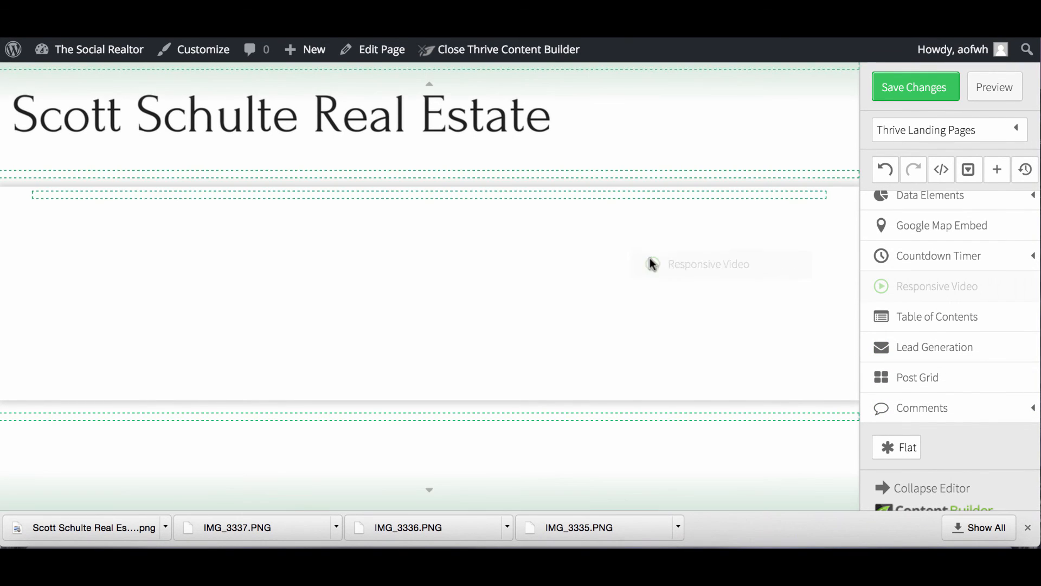
pyautogui.moveTo(580, 240); pyautogui.dragTo(526, 202)
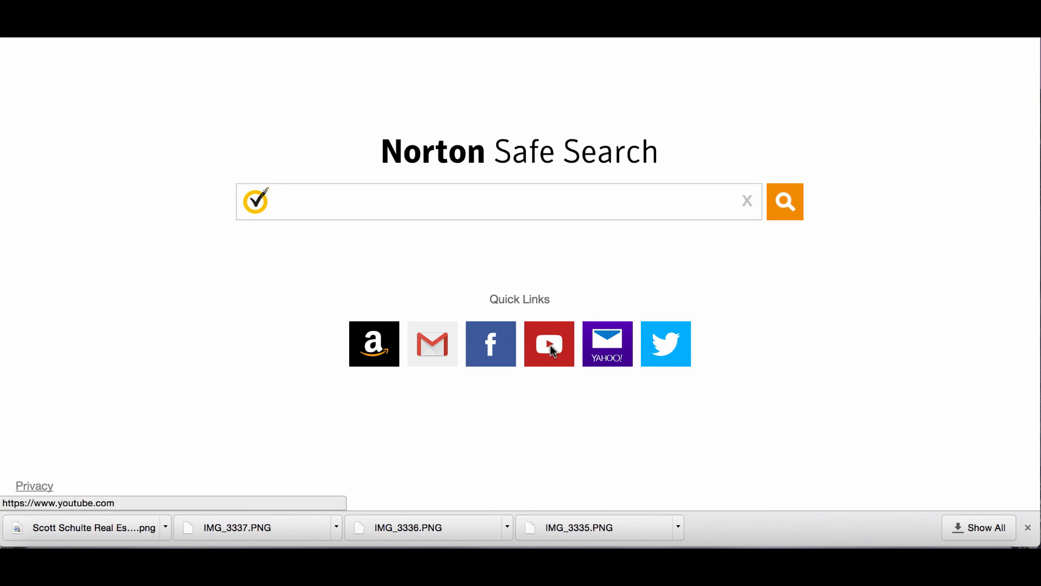
# Open YouTube and search for 'wisconsin dells real estate'.
pyautogui.click(538, 327)
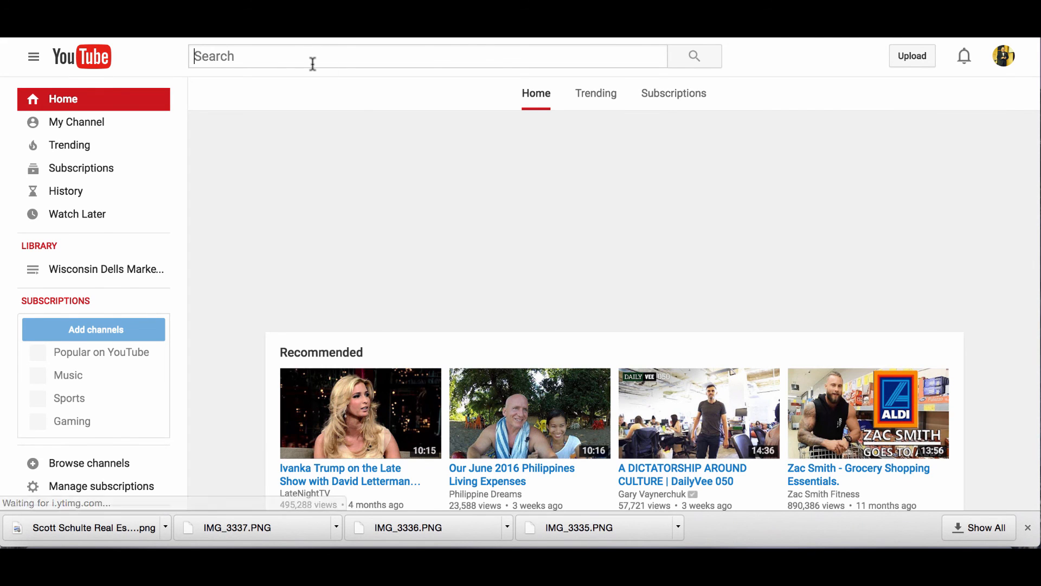
pyautogui.click(313, 64)
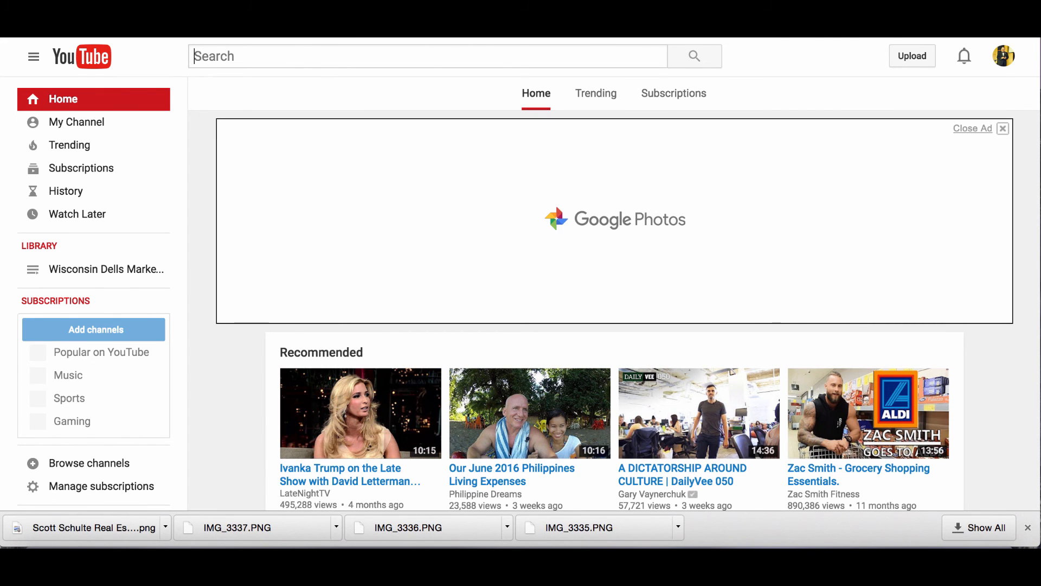
pyautogui.write('wis')
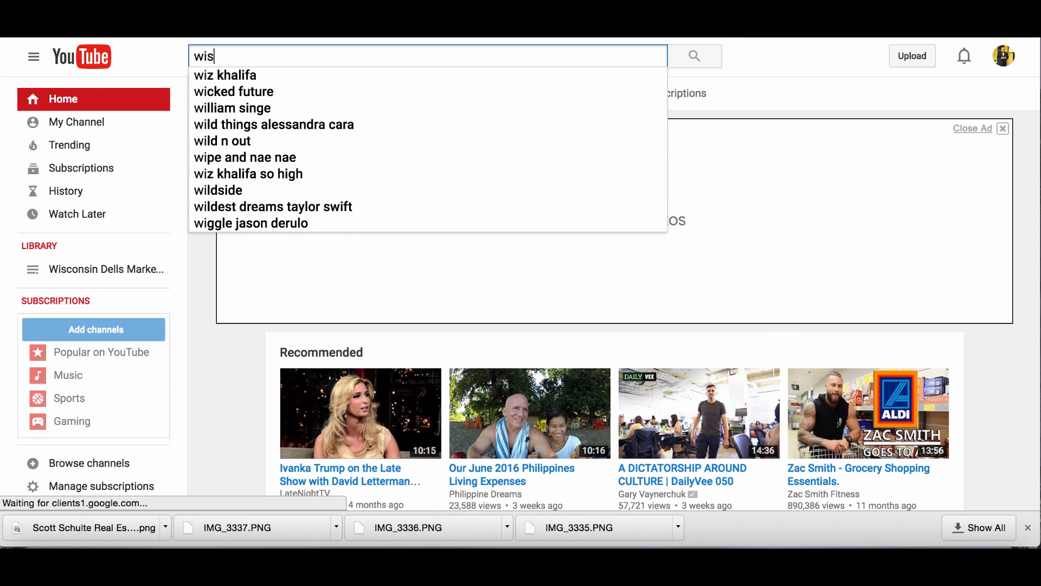
pyautogui.write('consin dells real')
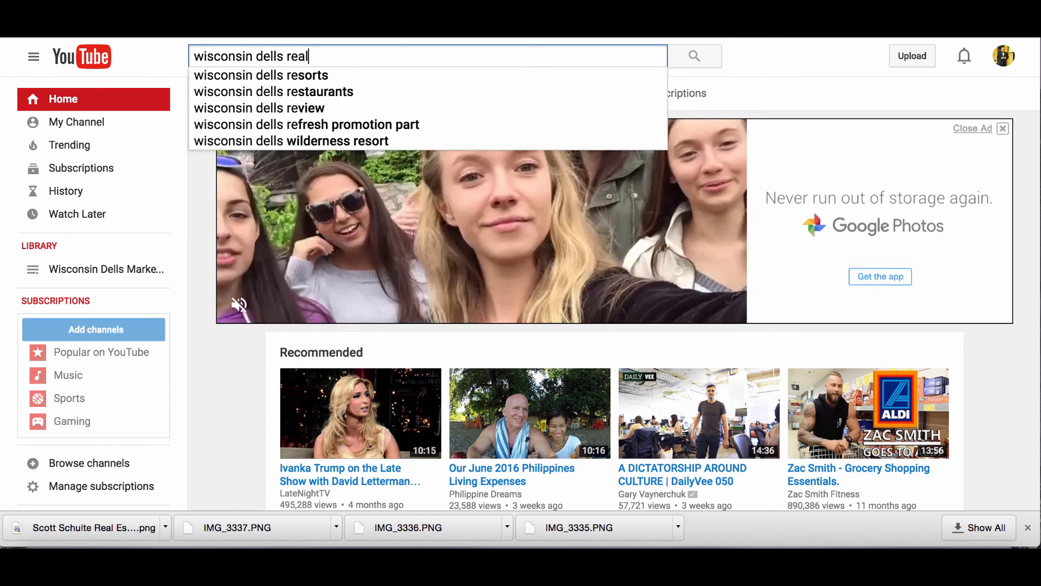
pyautogui.write(' estate')
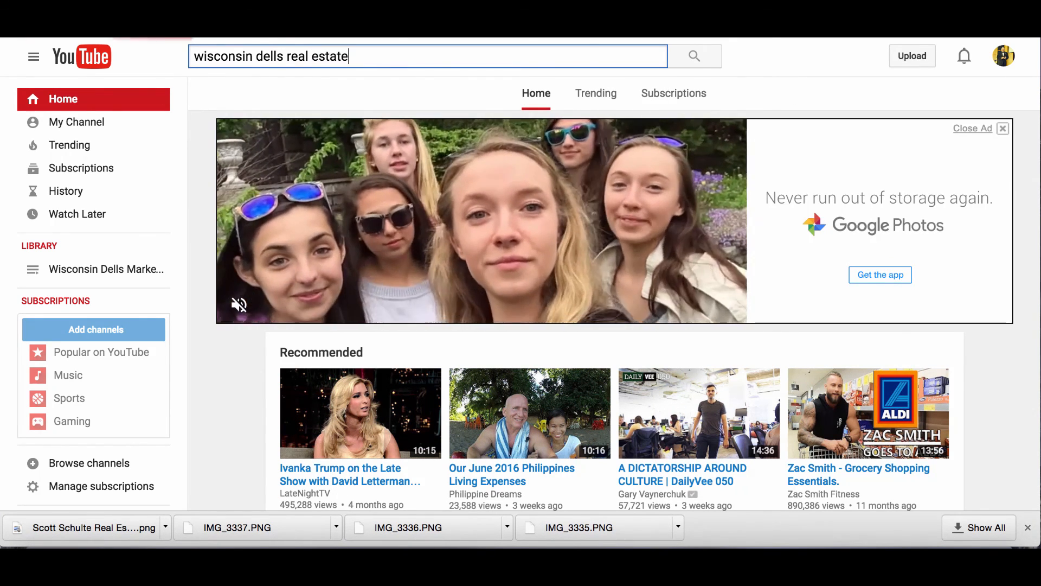
pyautogui.press('Return')
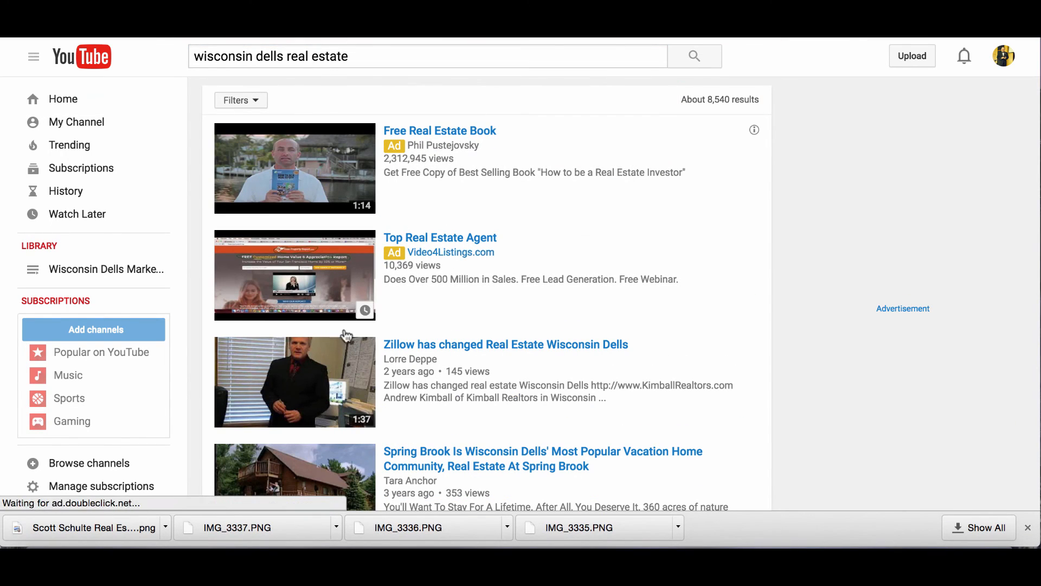
# Open the 'Kimball Realtors LLC in Wisconsin Dells' video from the results.
pyautogui.scroll(-4, 510, 336)
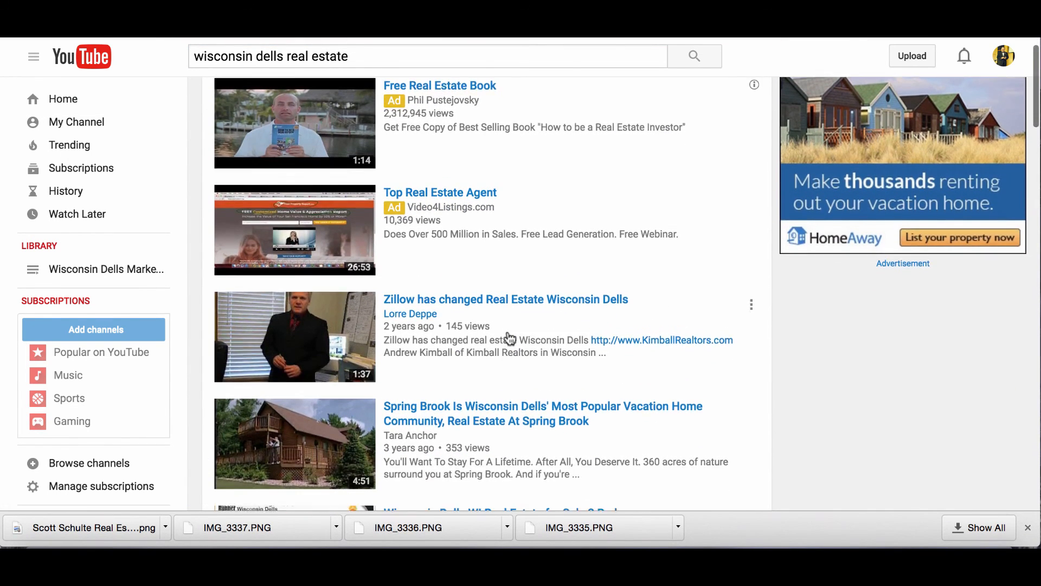
pyautogui.scroll(-10, 509, 339)
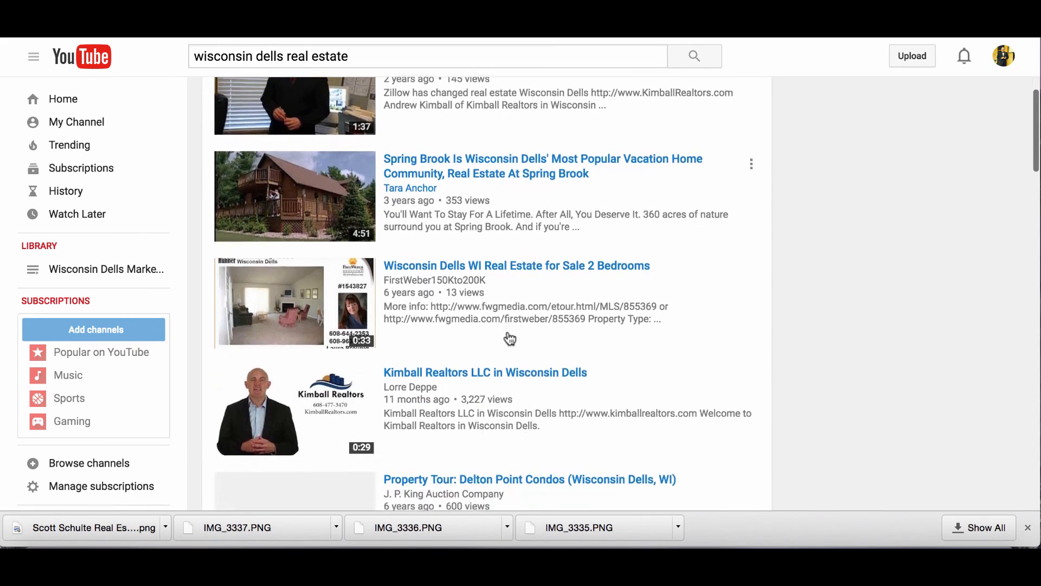
pyautogui.scroll(-1, 510, 339)
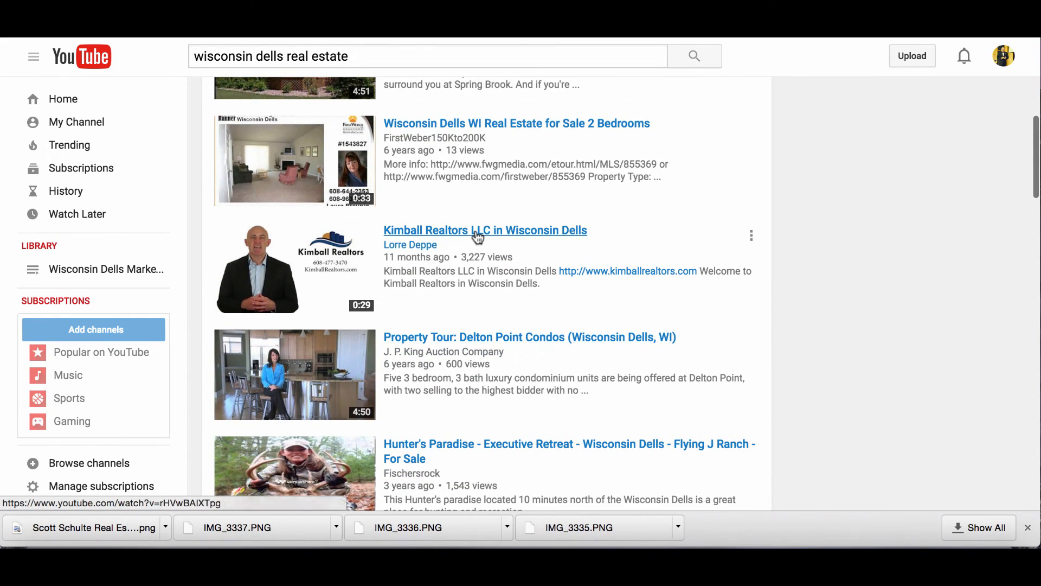
pyautogui.click(477, 236)
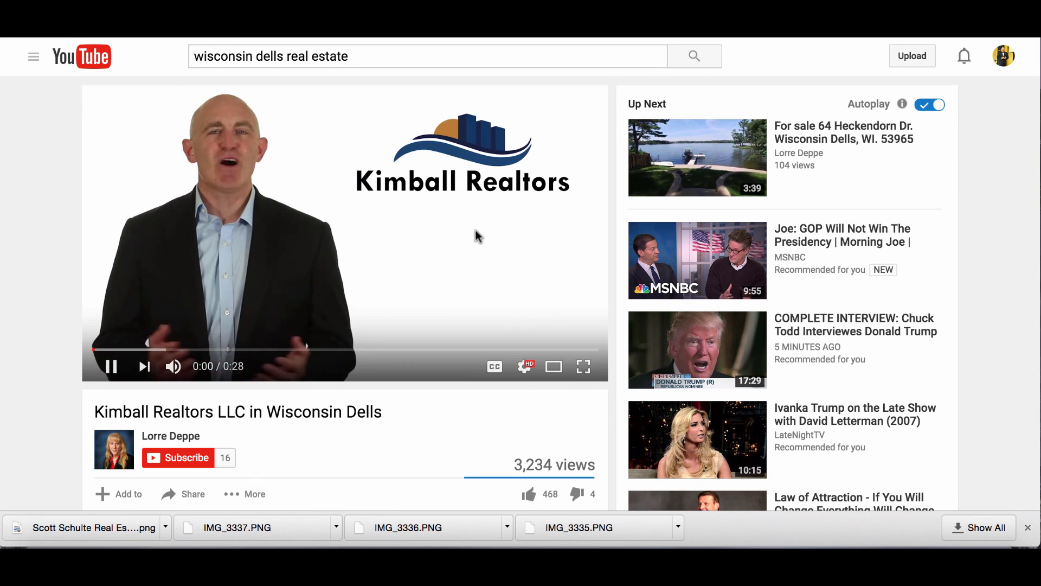
# Pause the Kimball video, copy its youtu.be share link, and open the Thrive video block settings.
pyautogui.click(112, 369)
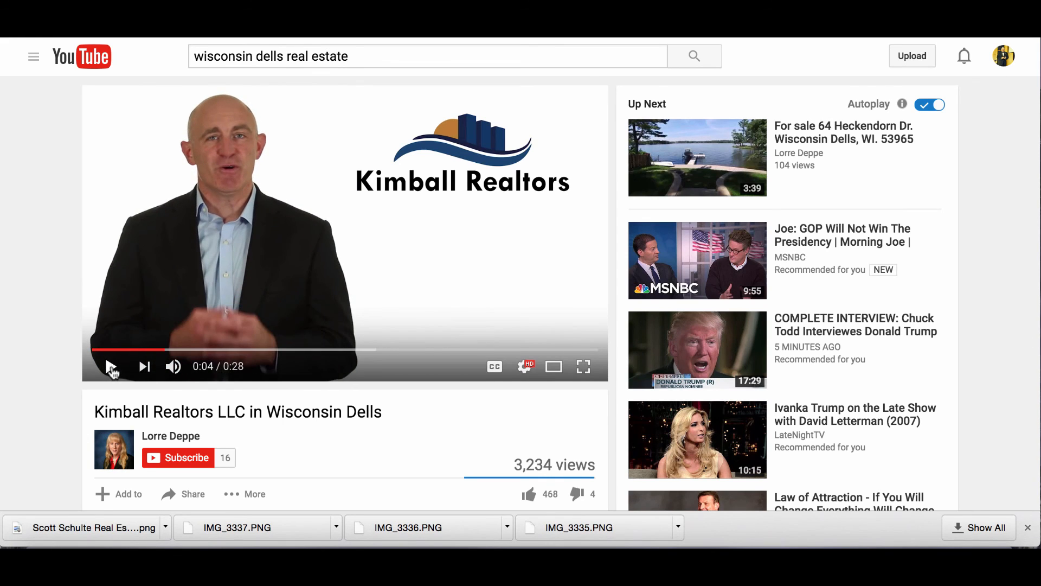
pyautogui.scroll(-4, 112, 371)
pyautogui.scroll(-2, 113, 372)
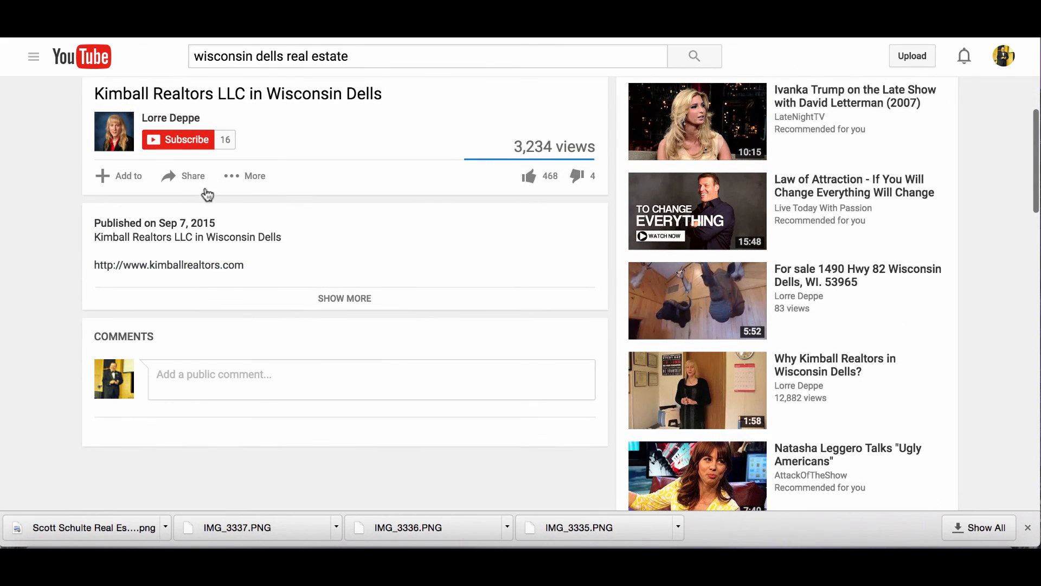
pyautogui.click(191, 177)
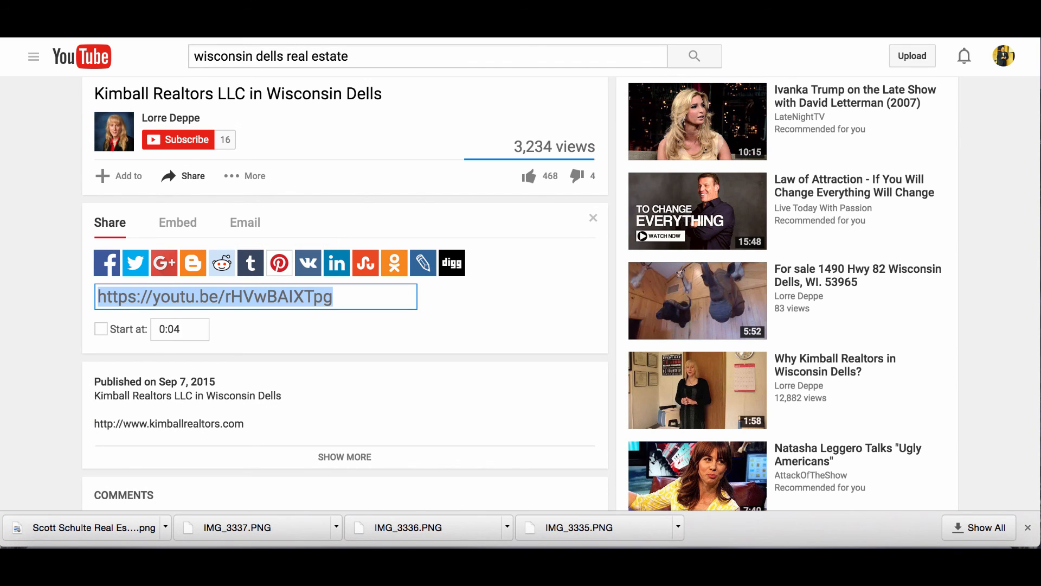
pyautogui.hotkey('ctrl', 'shift', 'Tab')
pyautogui.click(402, 234)
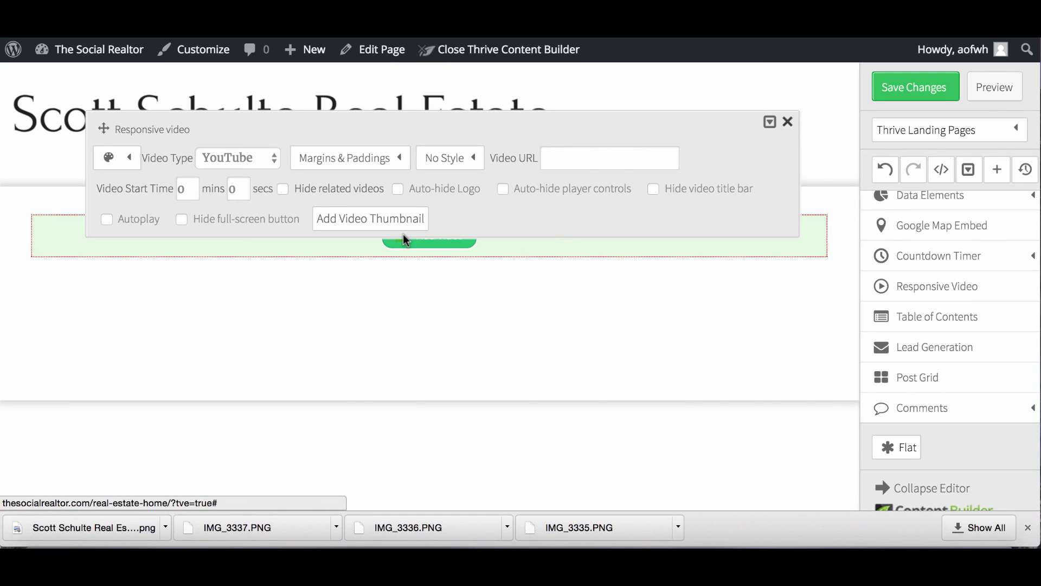
# Add the Kimball Realtors youtu.be link as the video URL, save the page, and preview it.
pyautogui.click(546, 157)
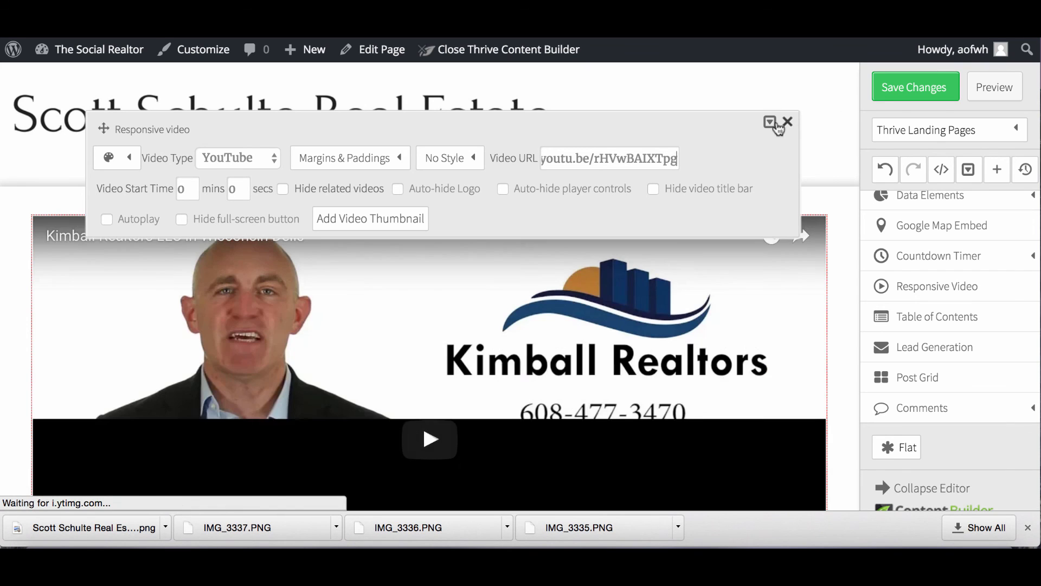
pyautogui.click(919, 86)
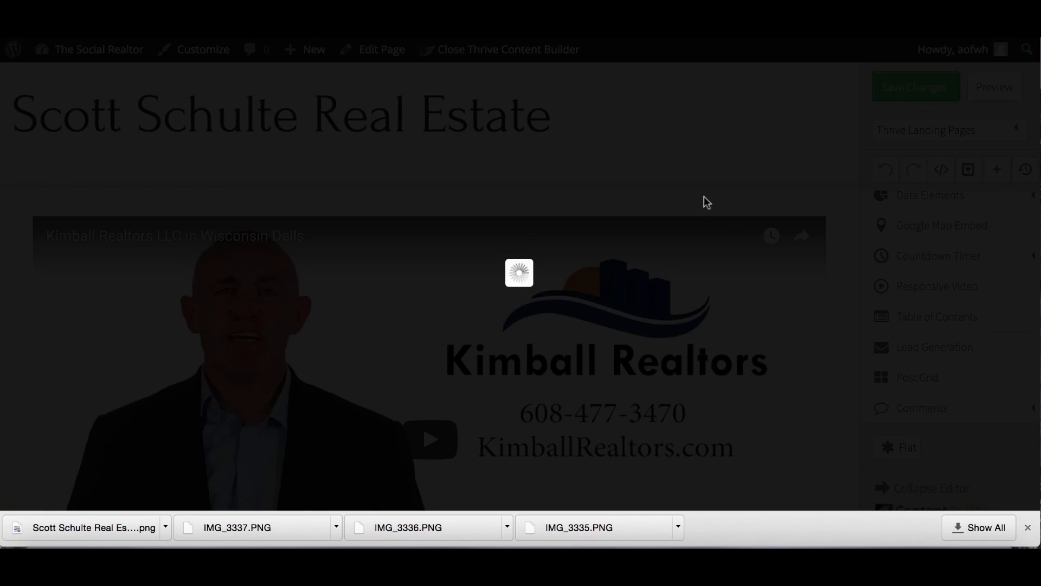
pyautogui.scroll(-4, 496, 352)
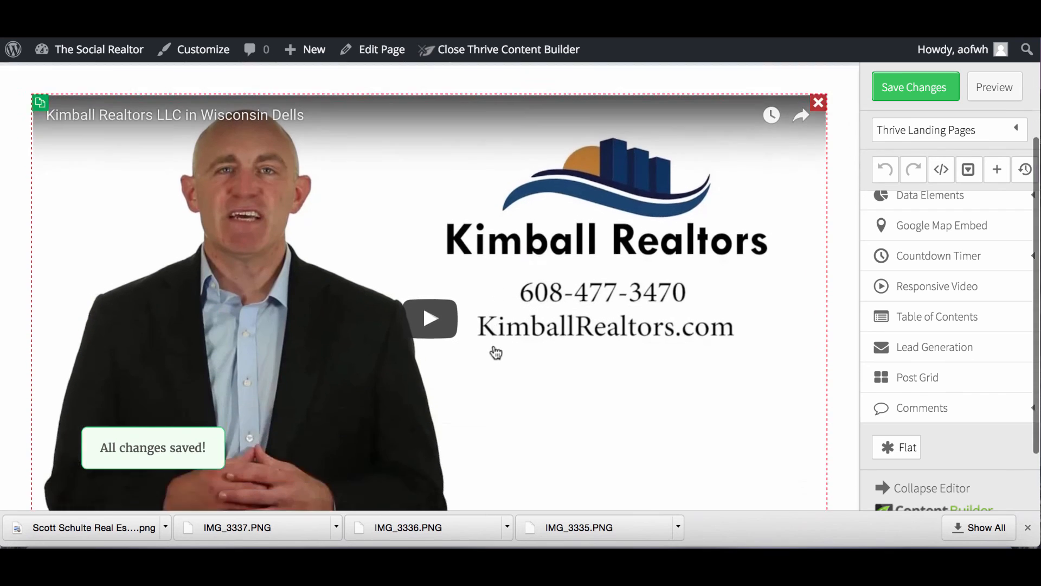
pyautogui.scroll(-2, 496, 353)
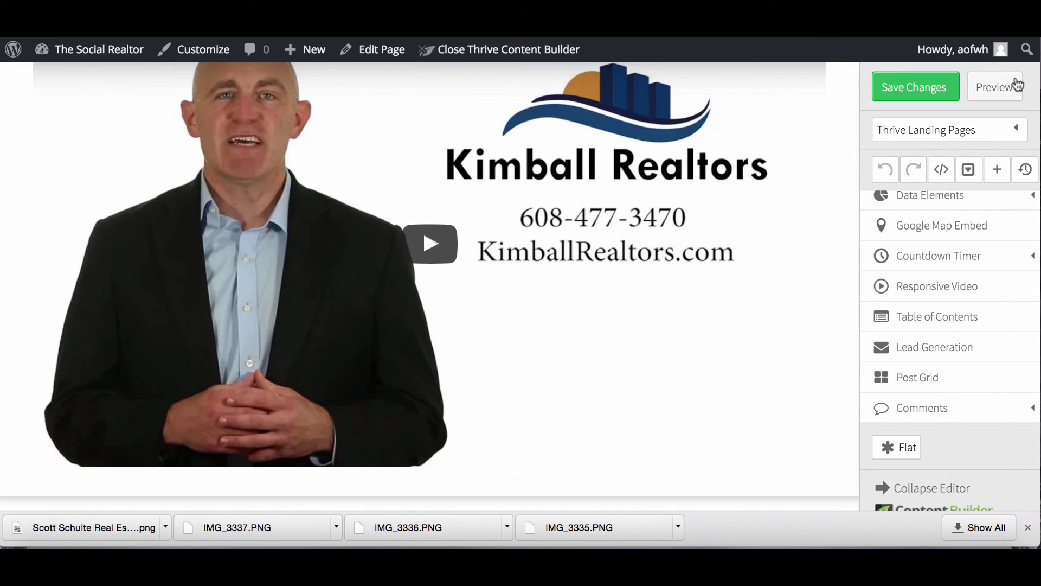
pyautogui.click(990, 87)
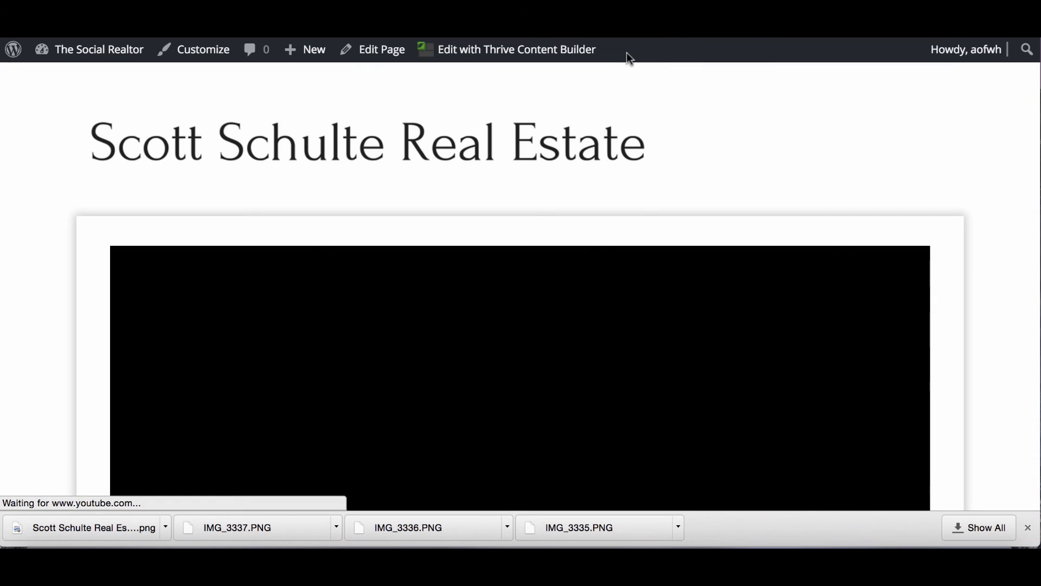
# Play the embedded Kimball Realtors video in the live preview, raise its volume, then pause it.
pyautogui.scroll(-5, 512, 250)
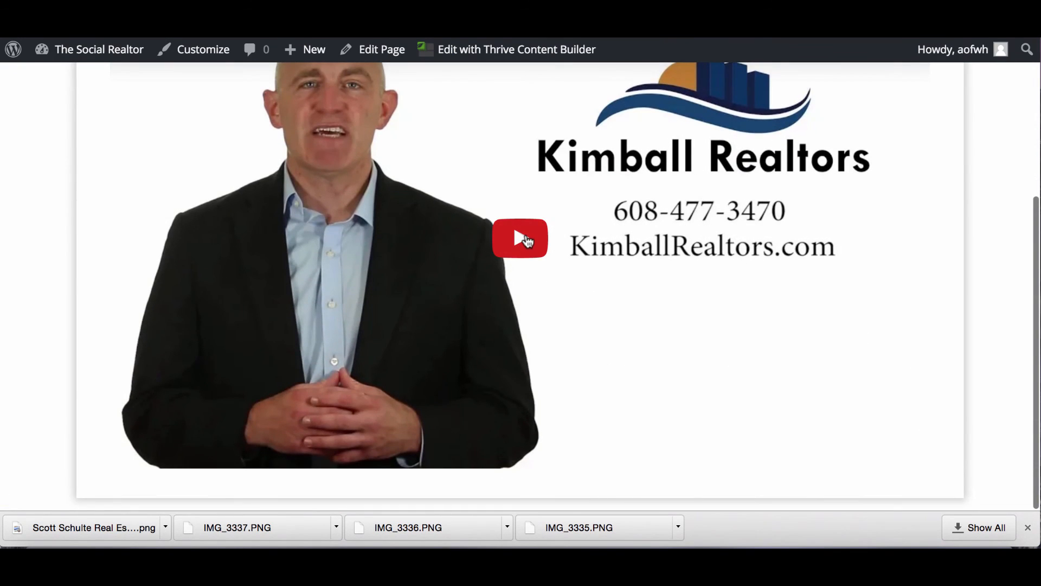
pyautogui.click(526, 239)
pyautogui.press('F11')
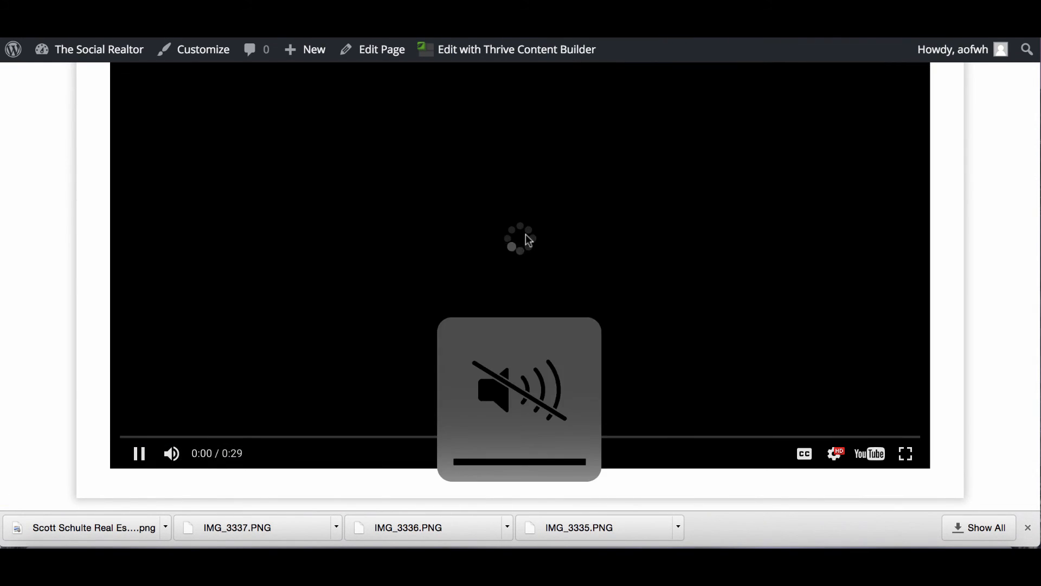
pyautogui.press('F12')
pyautogui.press('F12')
pyautogui.press('F12')
pyautogui.press('F12')
pyautogui.press('F12')
pyautogui.press('F12')
pyautogui.press('F12')
pyautogui.press('F12')
pyautogui.press('F12')
pyautogui.press('F12')
pyautogui.press('F12')
pyautogui.press('F12')
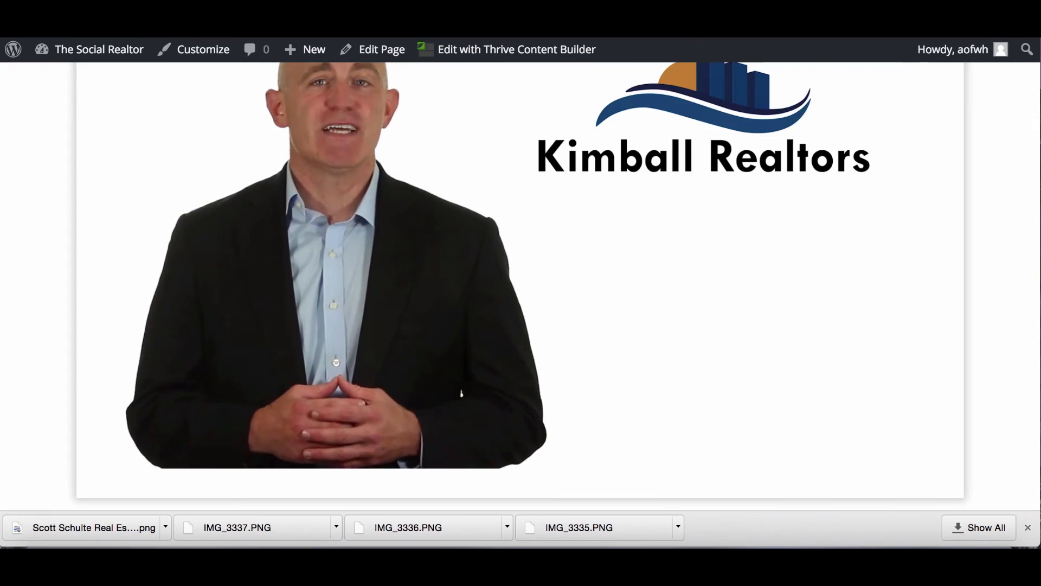
pyautogui.scroll(1, 525, 233)
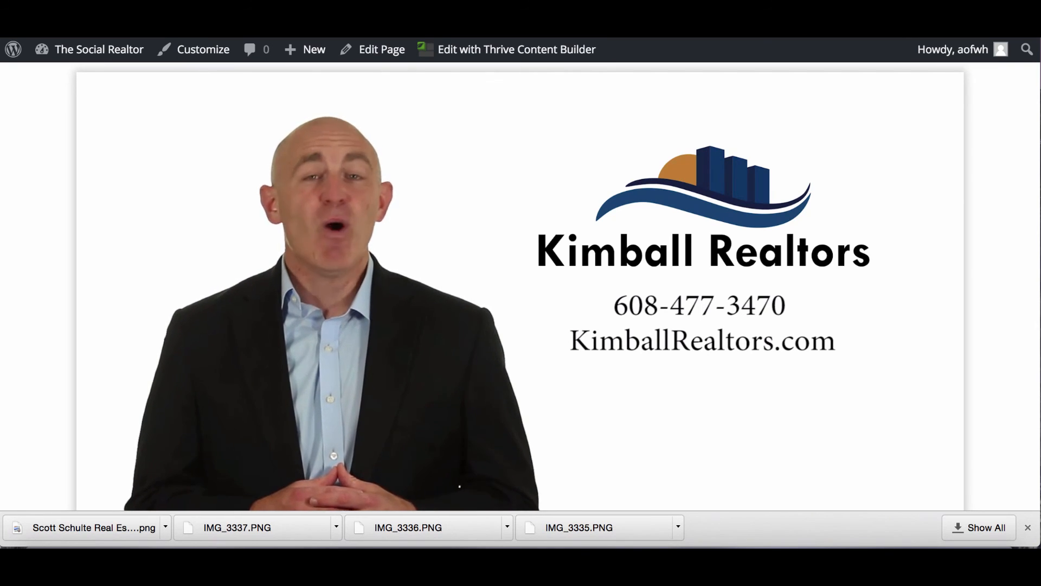
pyautogui.click(454, 263)
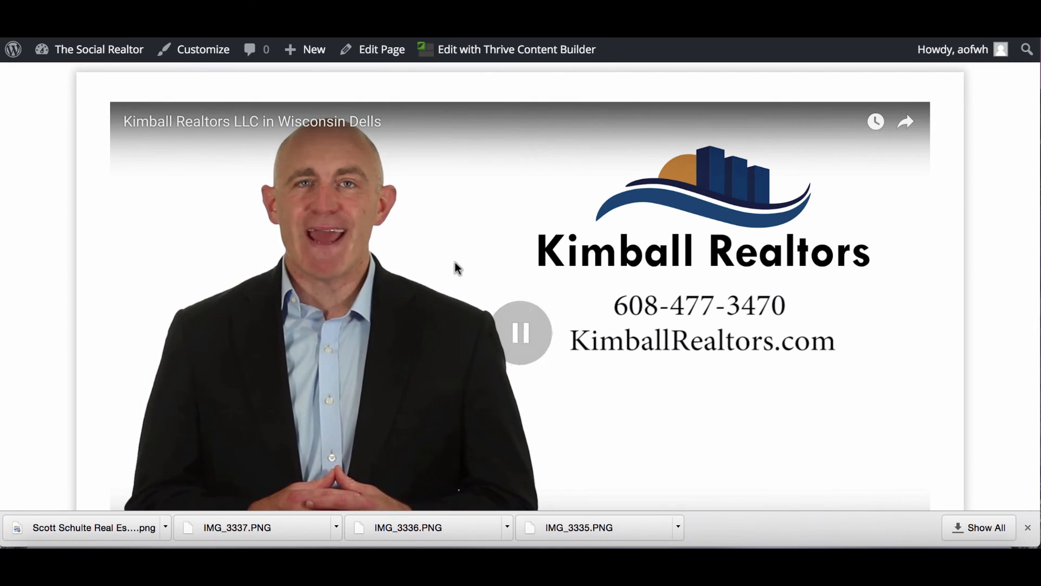
pyautogui.scroll(-3, 509, 199)
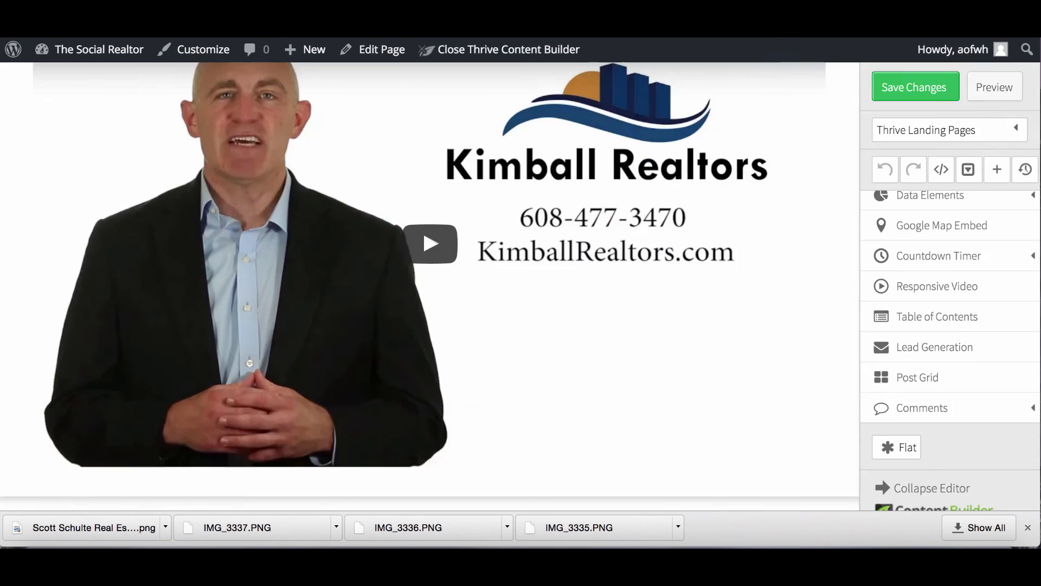
# Scroll the landing page in the editor to view the embedded Kimball Realtors video.
pyautogui.scroll(-1, 463, 275)
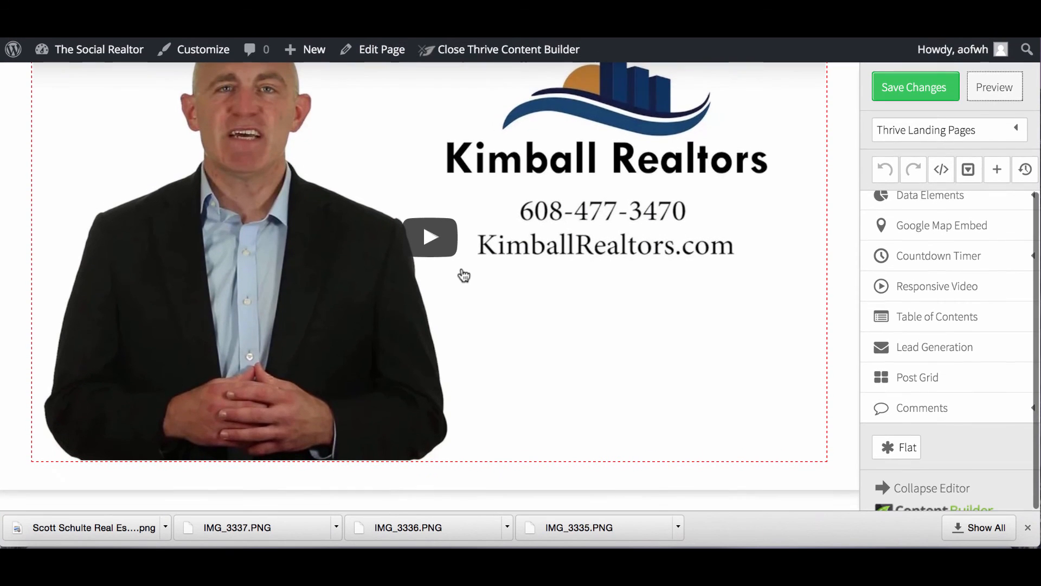
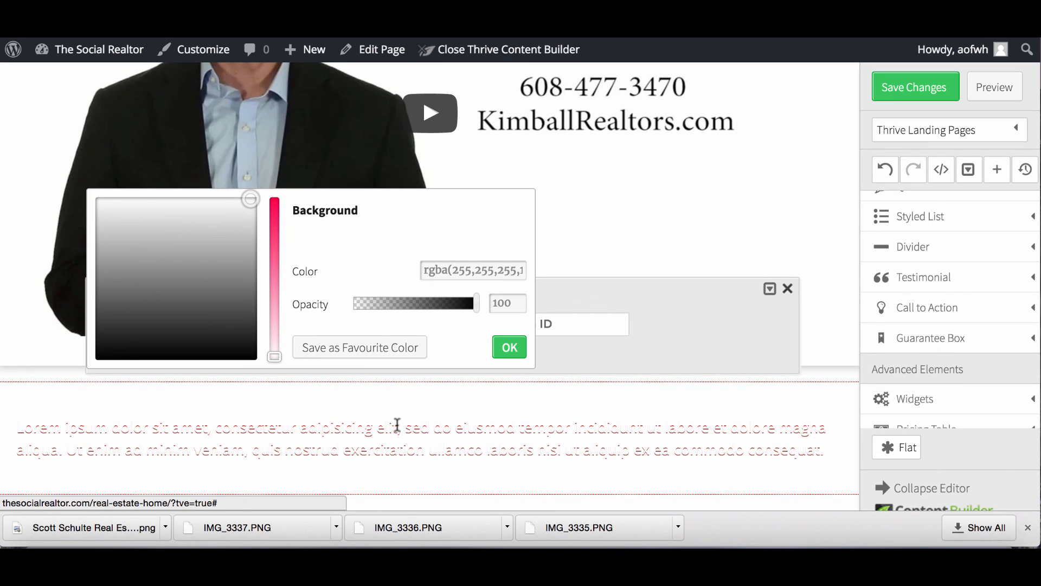
# Close the background colour settings.
pyautogui.click(358, 442)
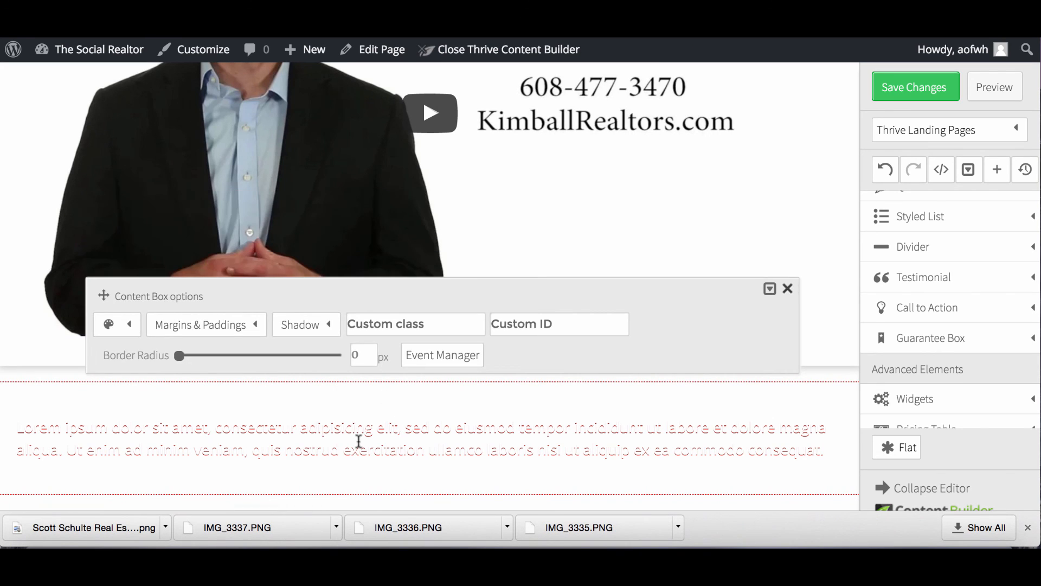
pyautogui.scroll(-3, 950, 271)
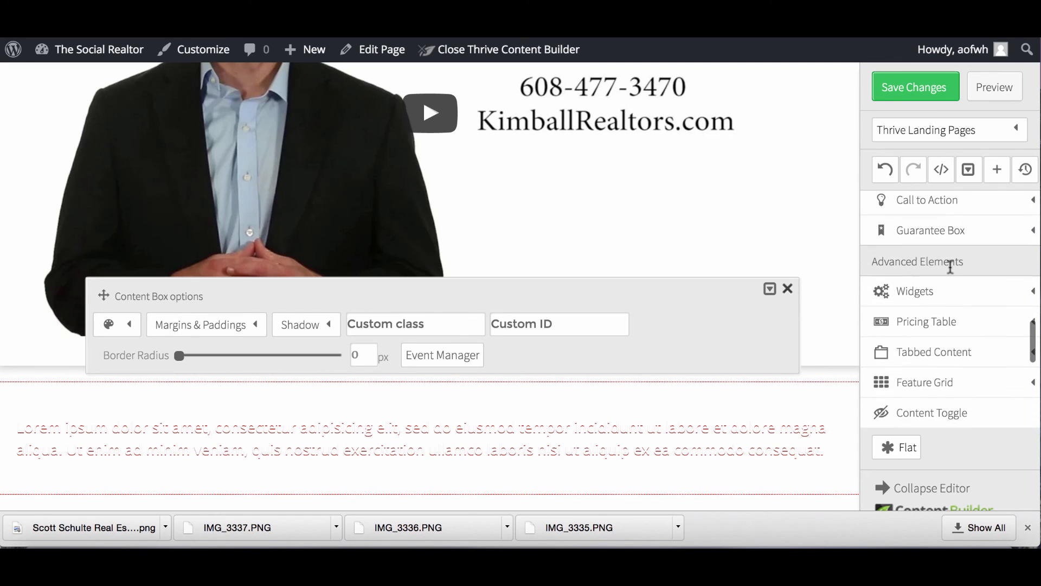
pyautogui.scroll(3, 950, 271)
pyautogui.scroll(5, 949, 272)
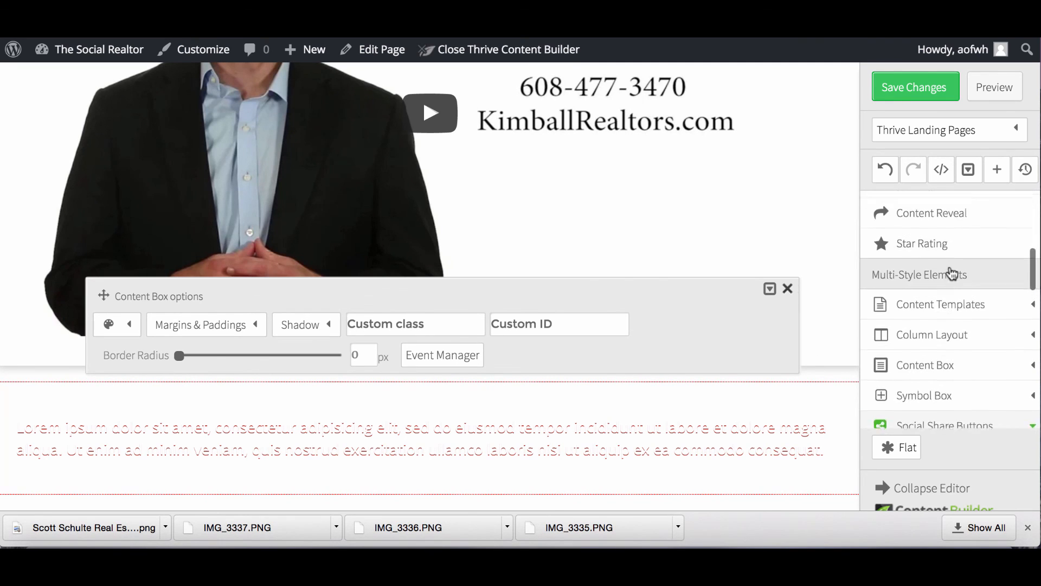
pyautogui.scroll(-1, 949, 272)
# Place a 1/3-1/3-1/3 three-column layout below the lorem ipsum paragraph.
pyautogui.click(933, 307)
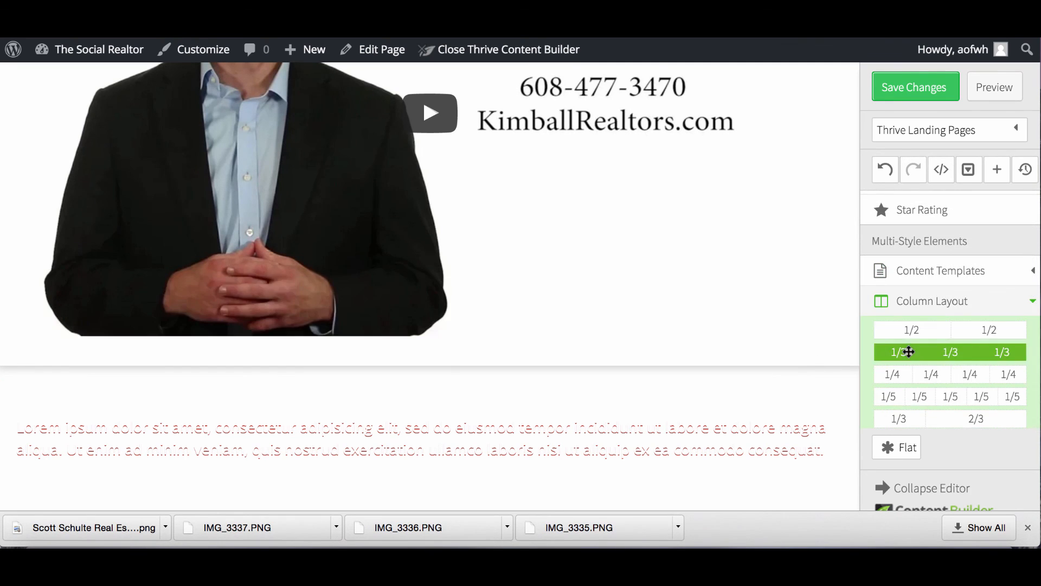
pyautogui.moveTo(909, 352); pyautogui.dragTo(707, 482)
pyautogui.scroll(-2, 717, 382)
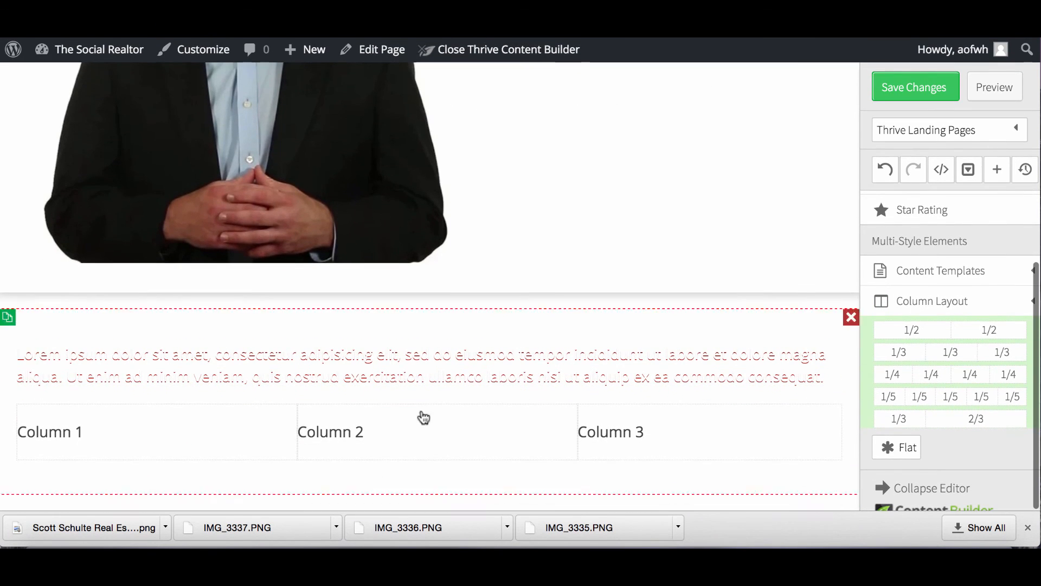
pyautogui.click(397, 364)
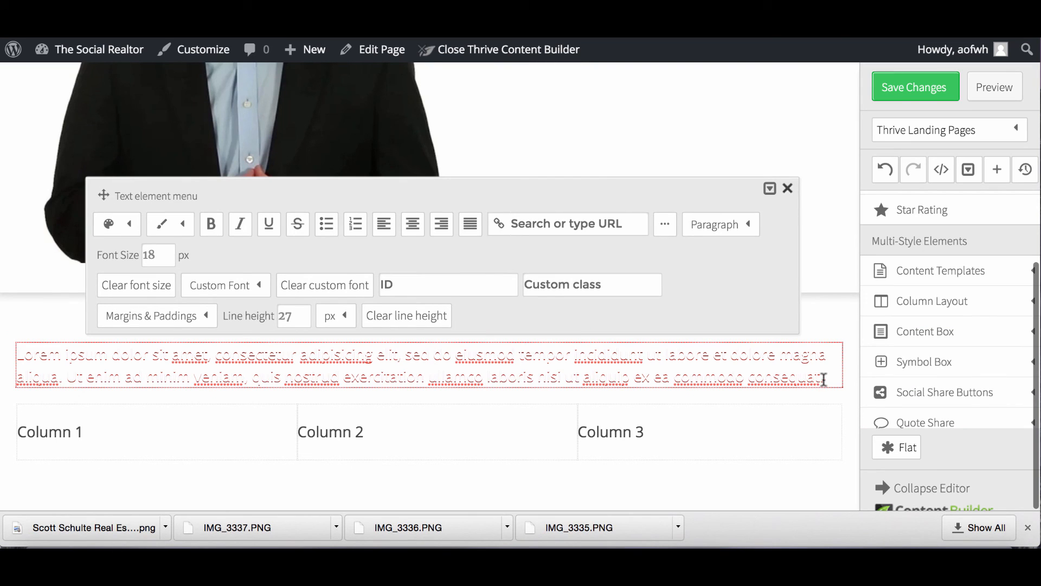
# Make the placeholder paragraph 24 px, black and bold, and save the page.
pyautogui.moveTo(299, 401); pyautogui.dragTo(16, 353)
pyautogui.click(148, 255)
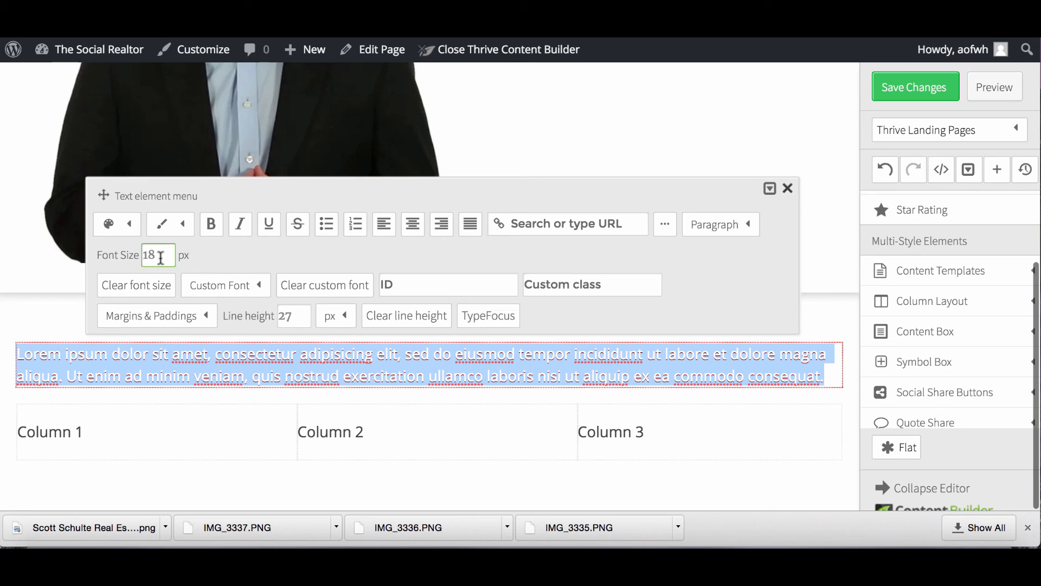
pyautogui.write('24')
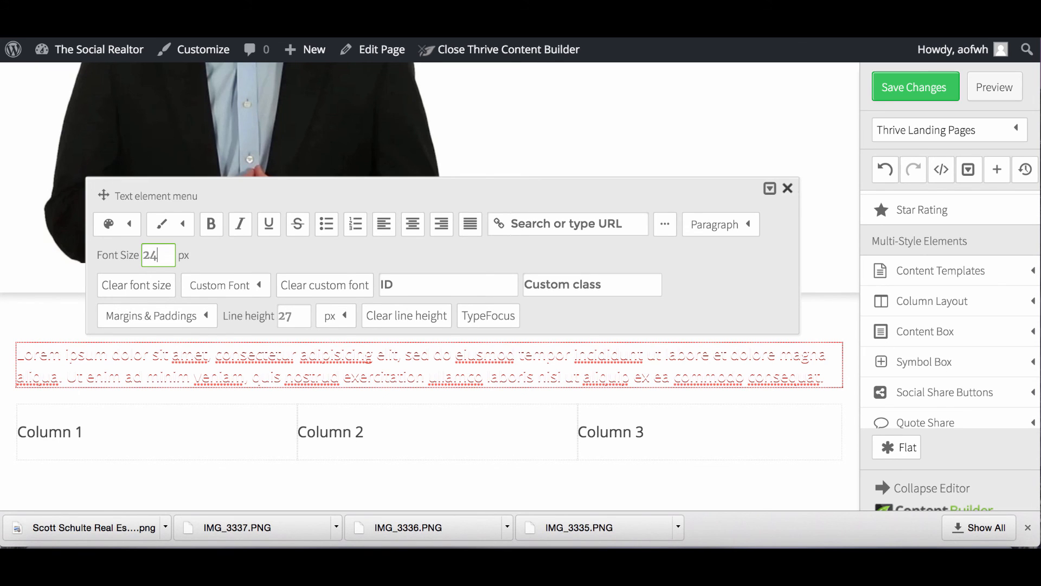
pyautogui.click(128, 224)
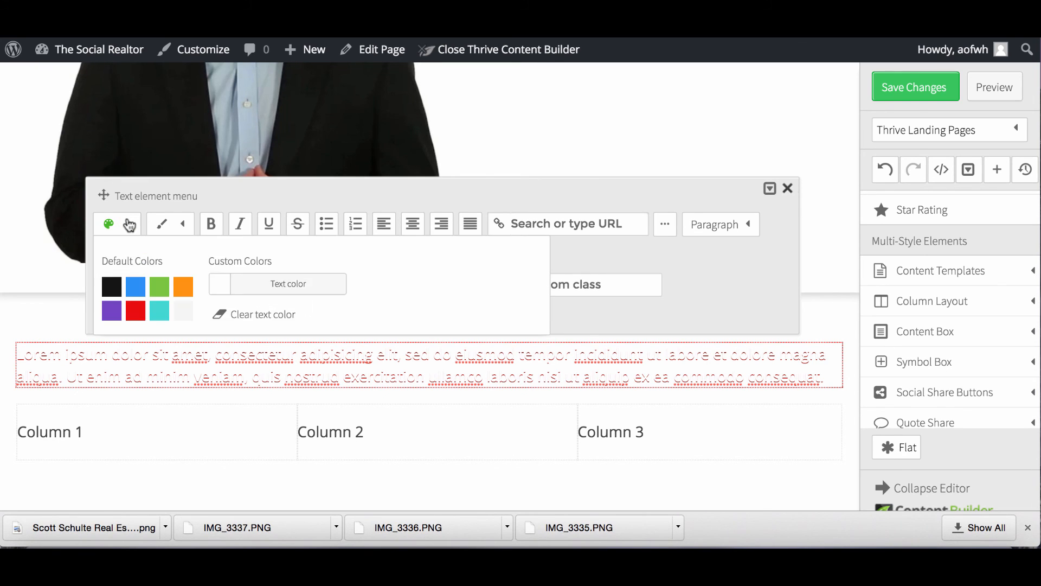
pyautogui.click(120, 293)
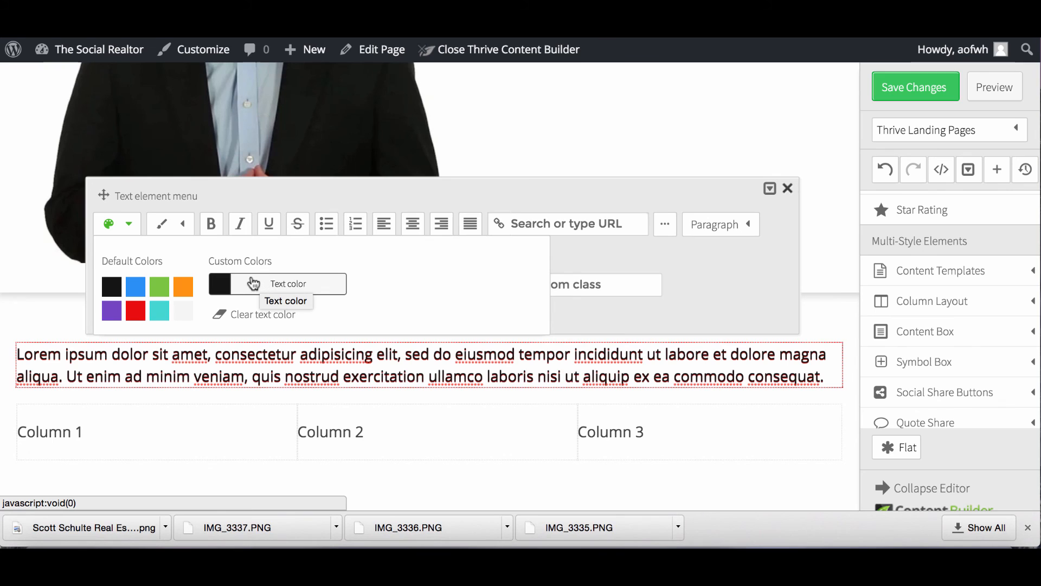
pyautogui.click(211, 227)
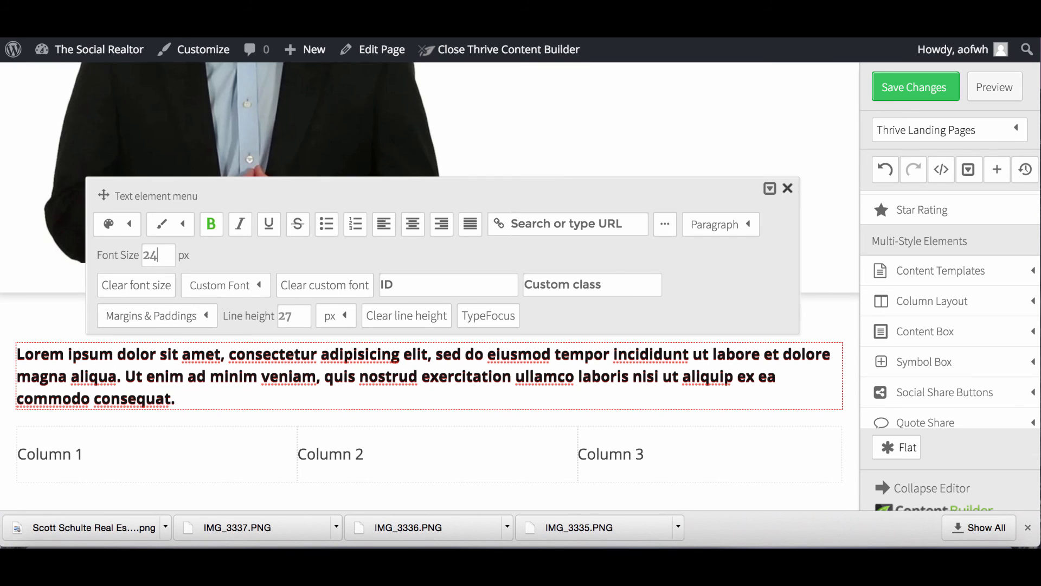
pyautogui.click(895, 86)
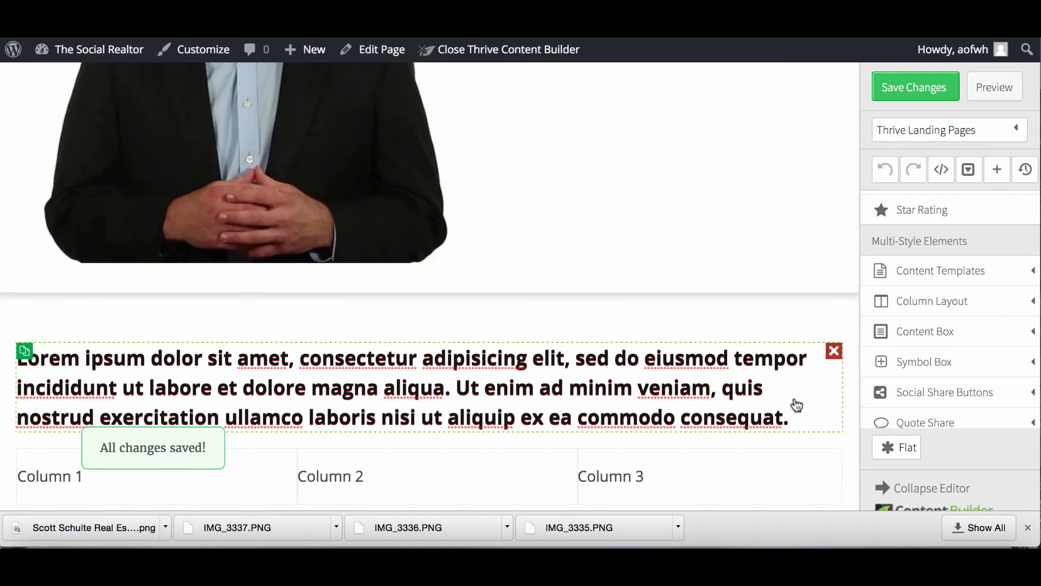
# Replace the paragraph text with the heading 'Featured Properties'.
pyautogui.click(795, 399)
pyautogui.moveTo(802, 421); pyautogui.dragTo(30, 350)
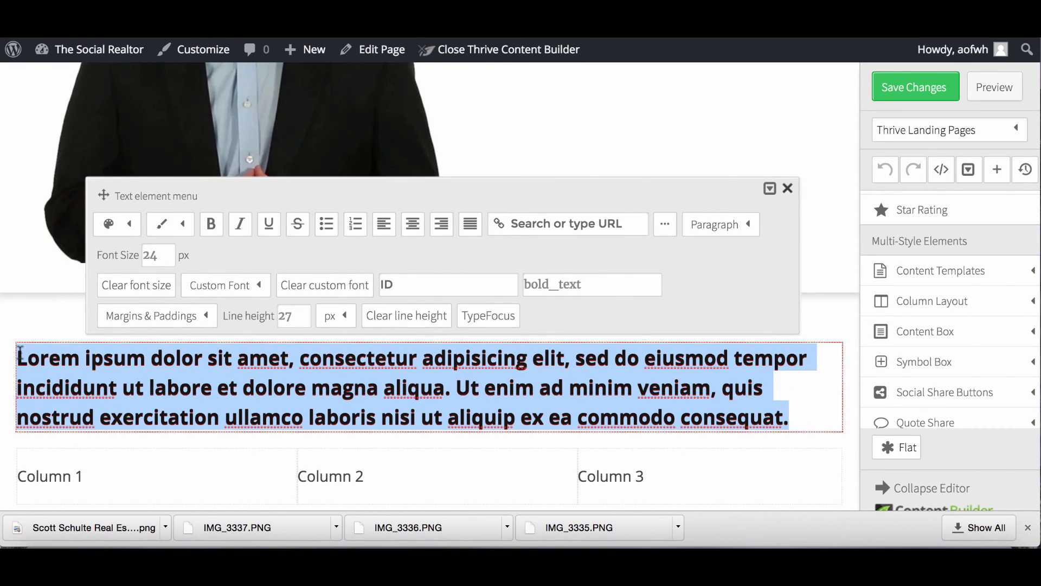
pyautogui.write('Fr')
pyautogui.press('BackSpace')
pyautogui.write('eatured Pr')
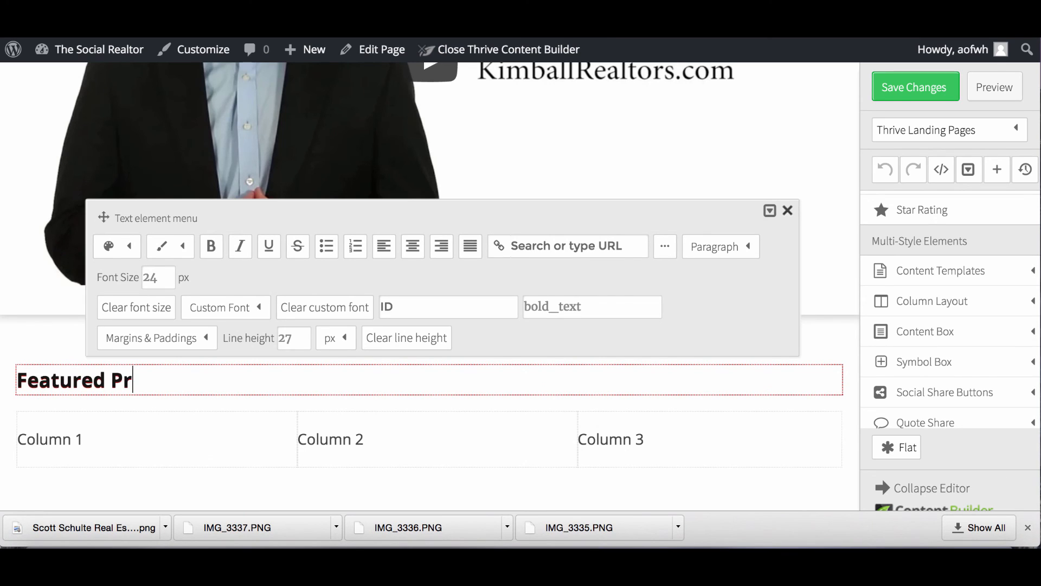
pyautogui.write('operties')
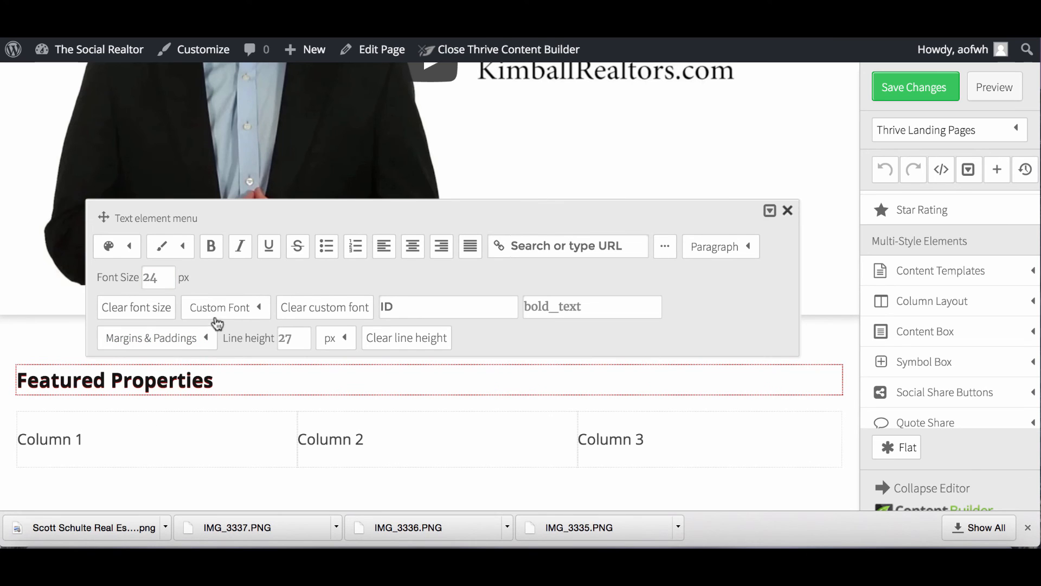
pyautogui.click(789, 211)
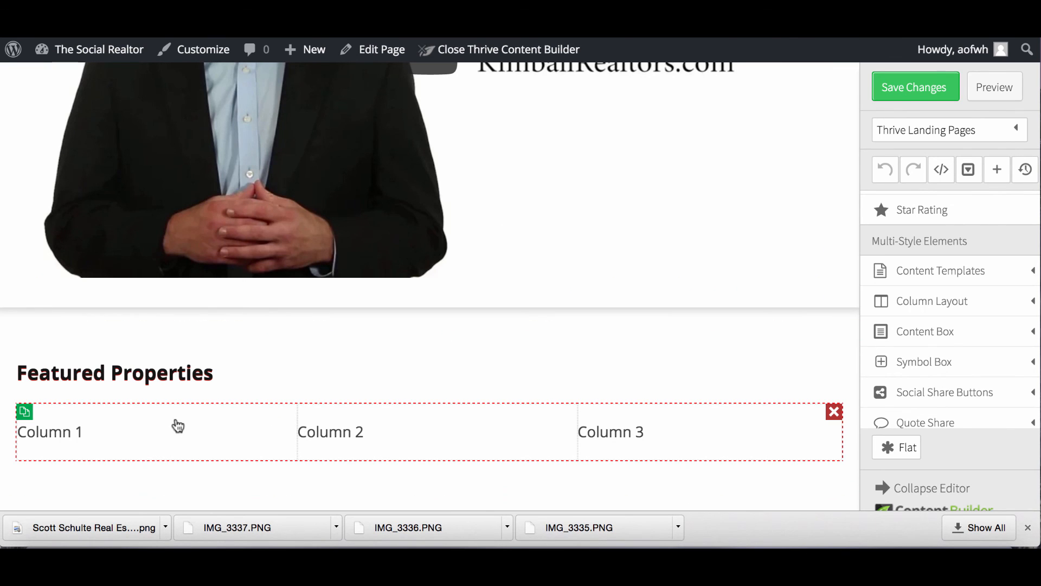
# Change the first column's 'Column 1' label to '123 Main St'.
pyautogui.scroll(-3, 908, 344)
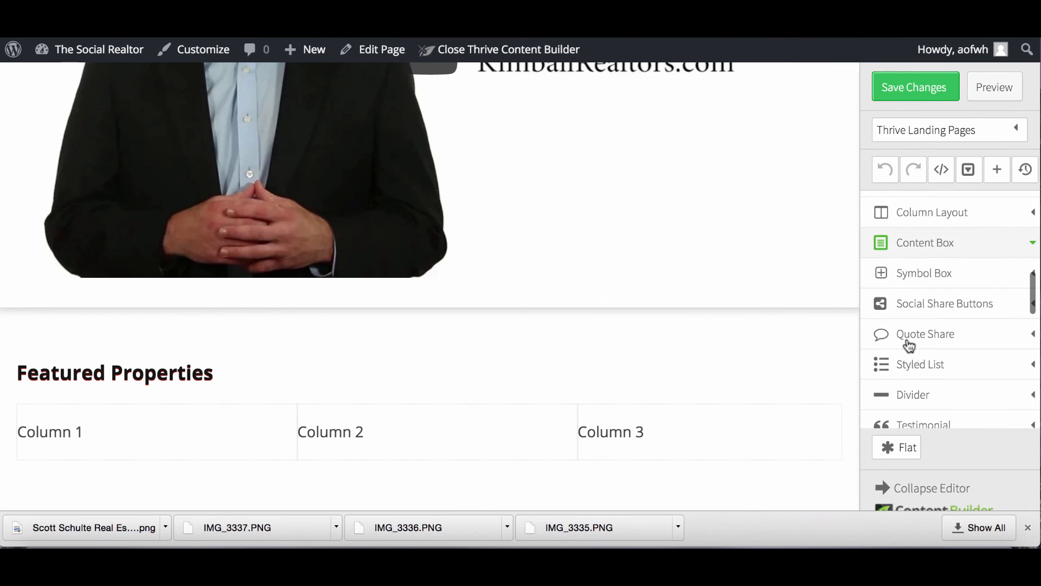
pyautogui.scroll(-10, 909, 345)
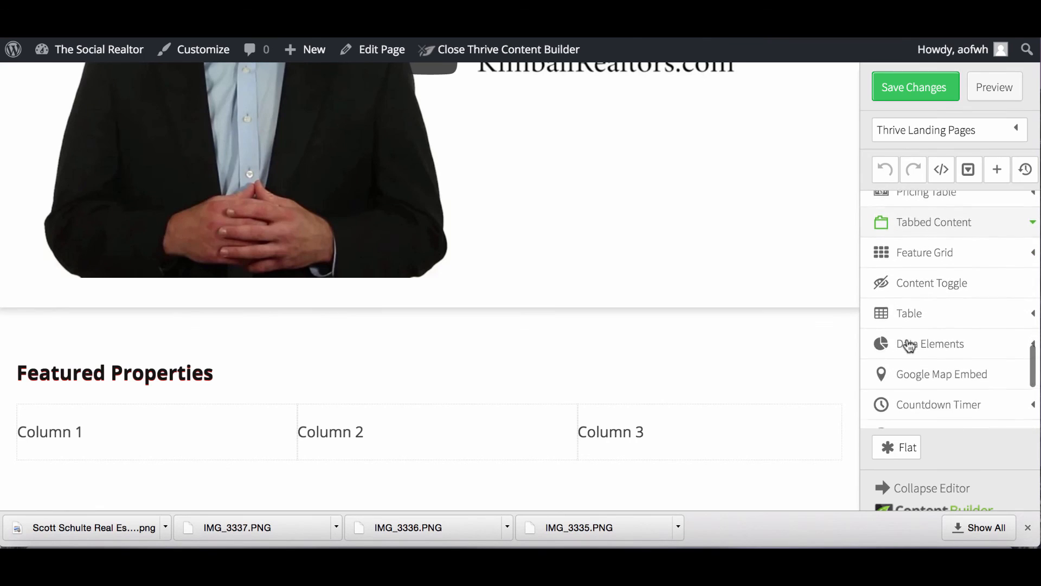
pyautogui.scroll(-2, 908, 345)
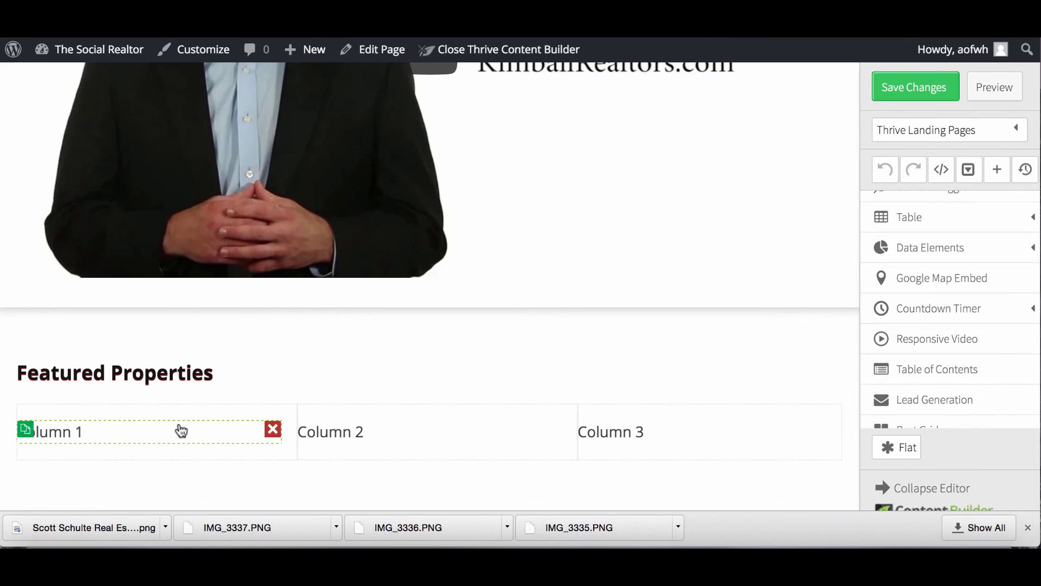
pyautogui.click(155, 428)
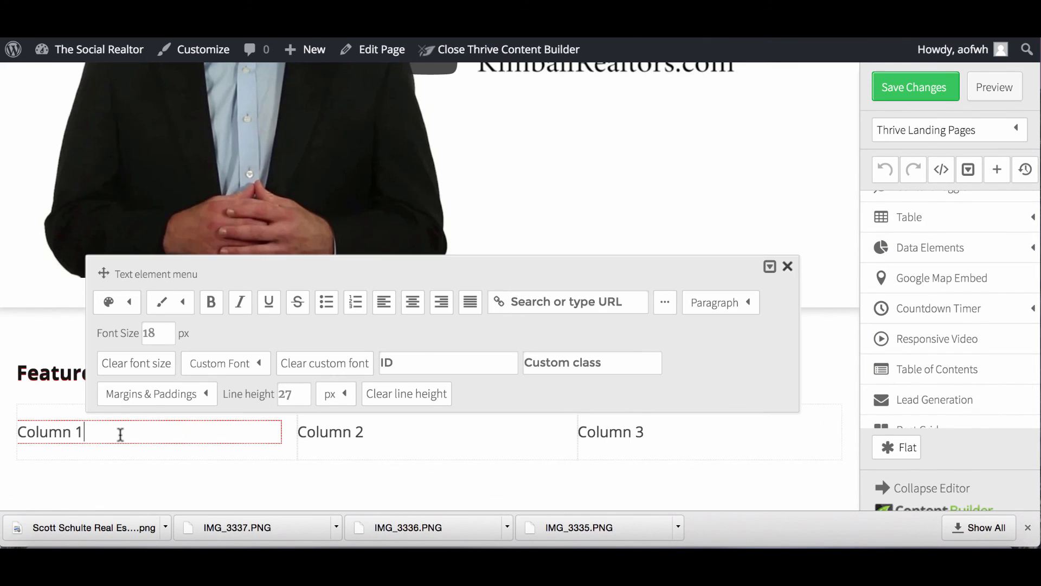
pyautogui.moveTo(84, 432); pyautogui.dragTo(19, 431)
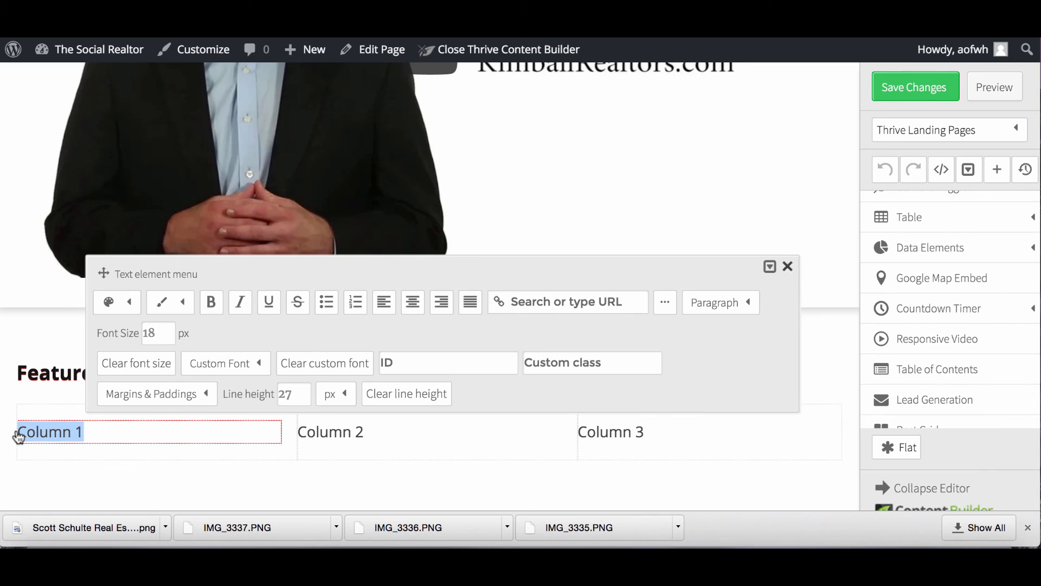
pyautogui.write('123 Main St')
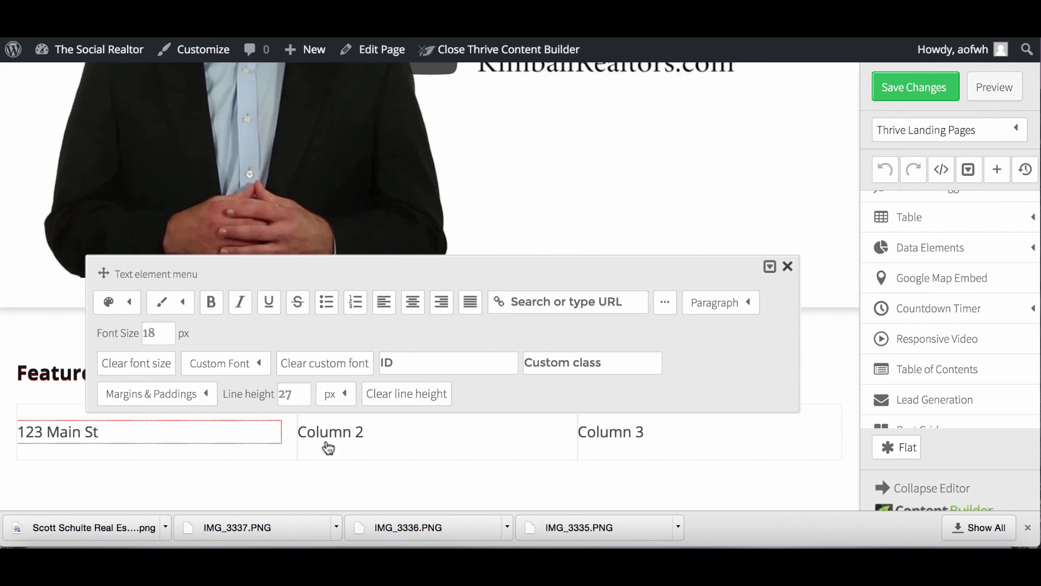
pyautogui.click(384, 442)
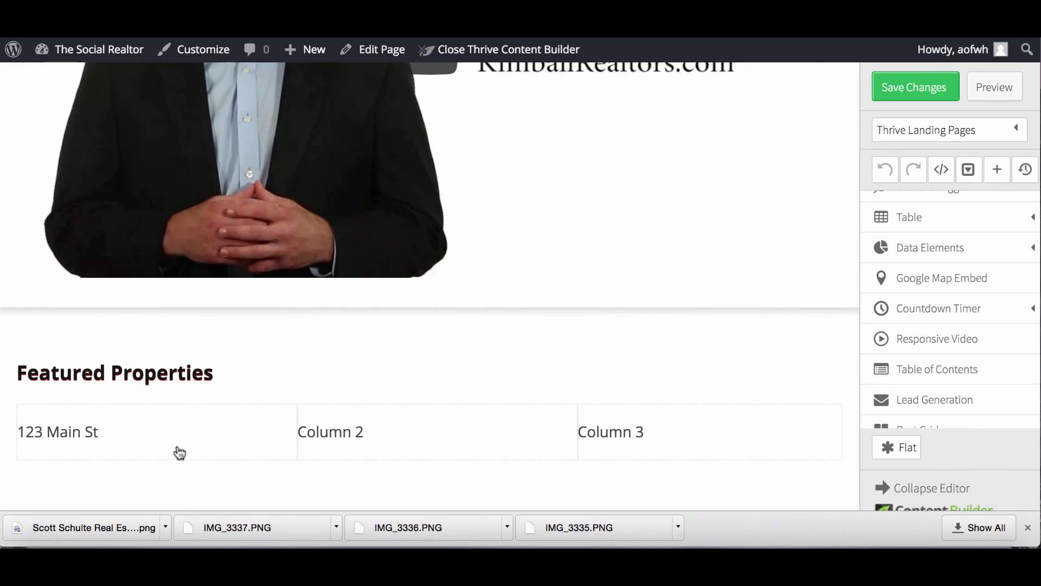
# Insert a house photo from the media library under '123 Main St' in the first column.
pyautogui.scroll(1, 942, 253)
pyautogui.scroll(15, 942, 252)
pyautogui.scroll(15, 942, 253)
pyautogui.scroll(2, 942, 252)
pyautogui.moveTo(911, 296); pyautogui.dragTo(196, 454)
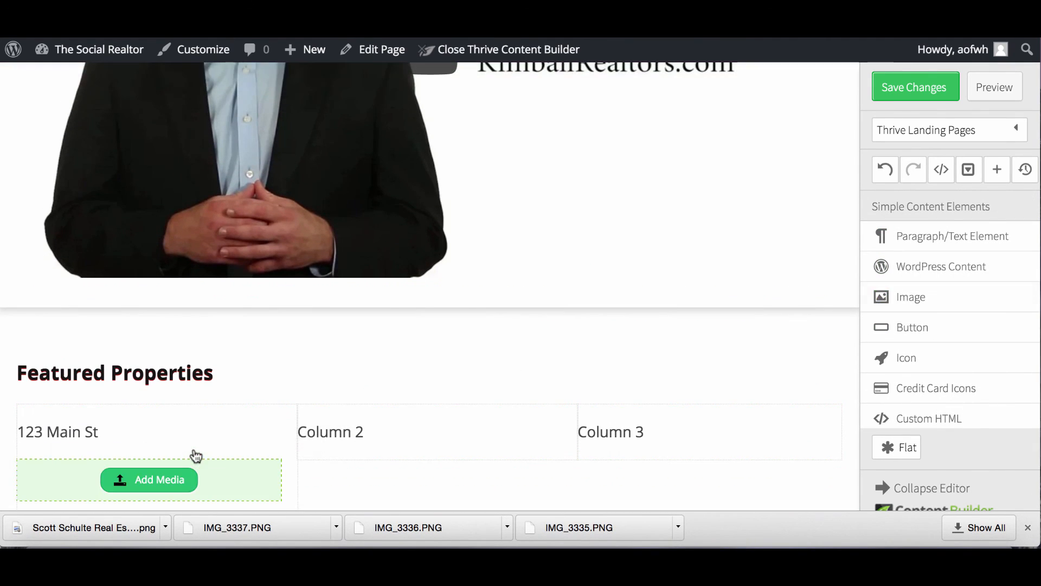
pyautogui.scroll(-2, 200, 384)
pyautogui.click(161, 425)
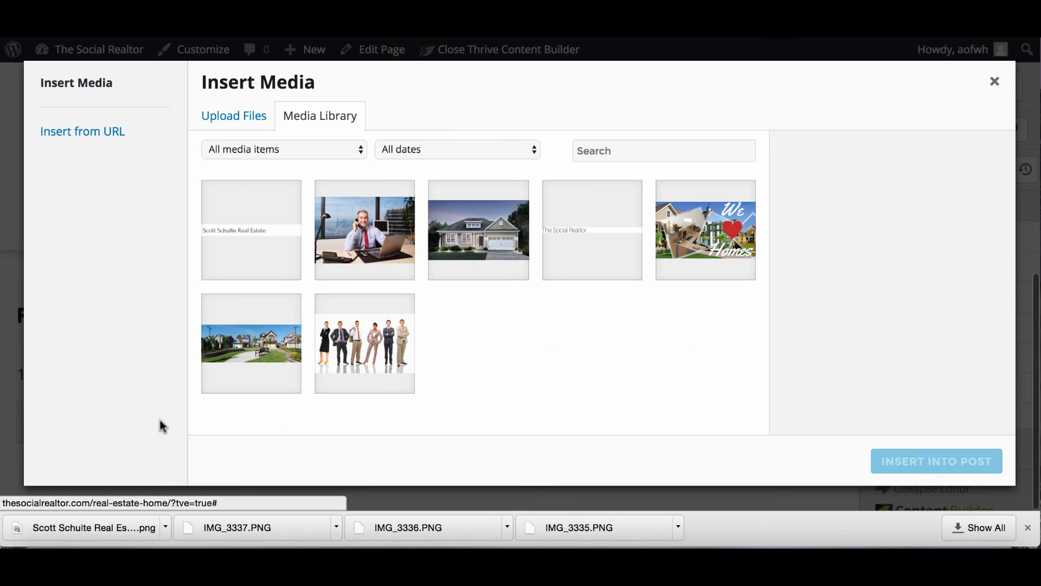
pyautogui.click(464, 239)
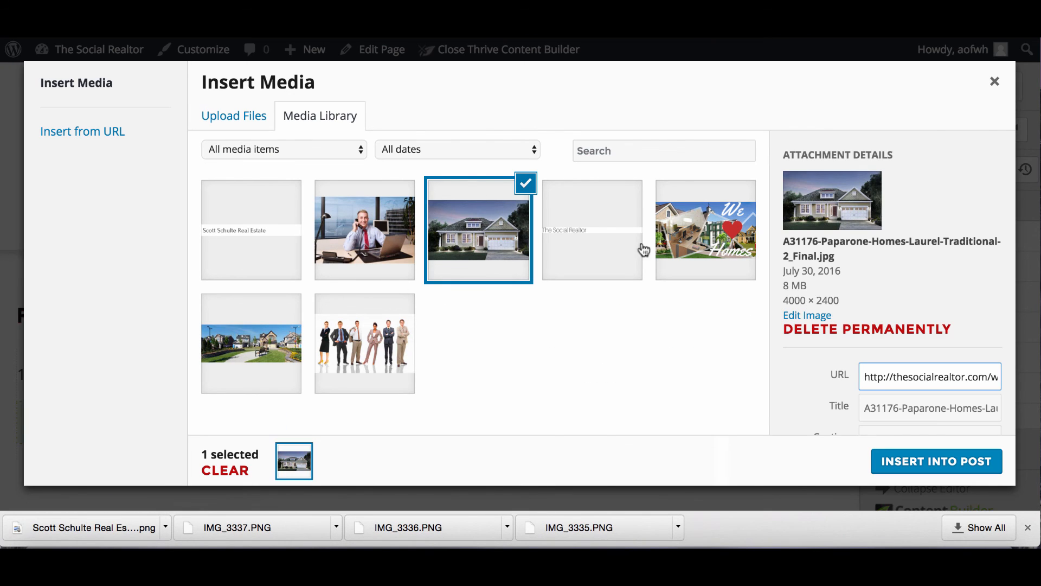
pyautogui.click(903, 455)
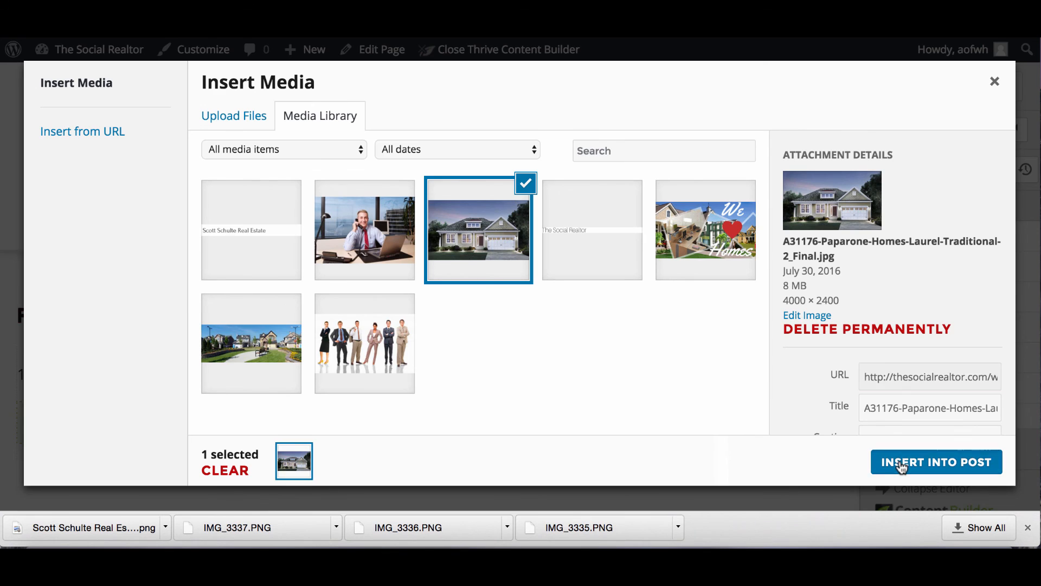
# Review the house image's settings, then close the Image options panel.
pyautogui.scroll(-4, 667, 378)
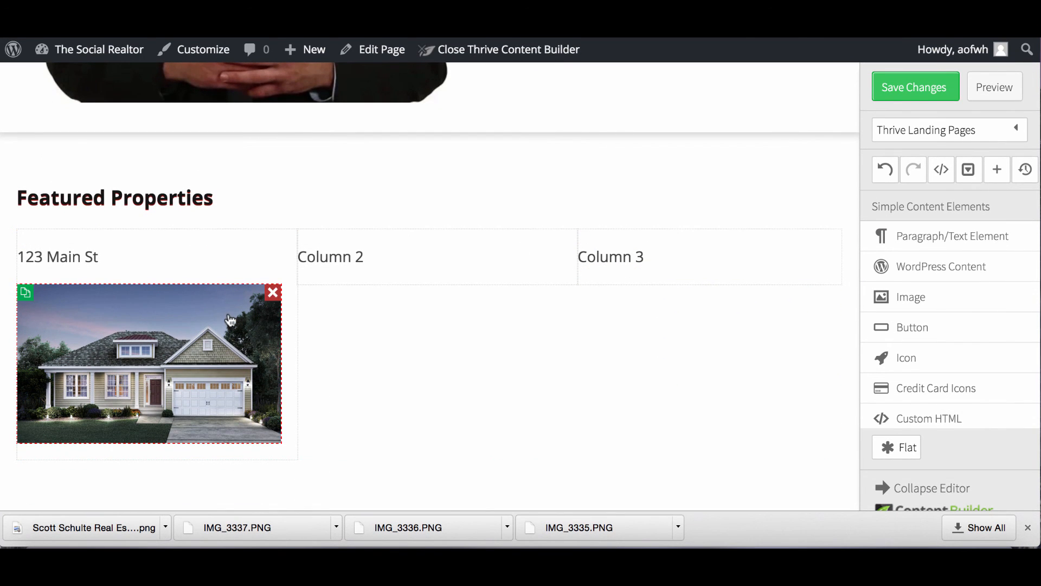
pyautogui.click(186, 351)
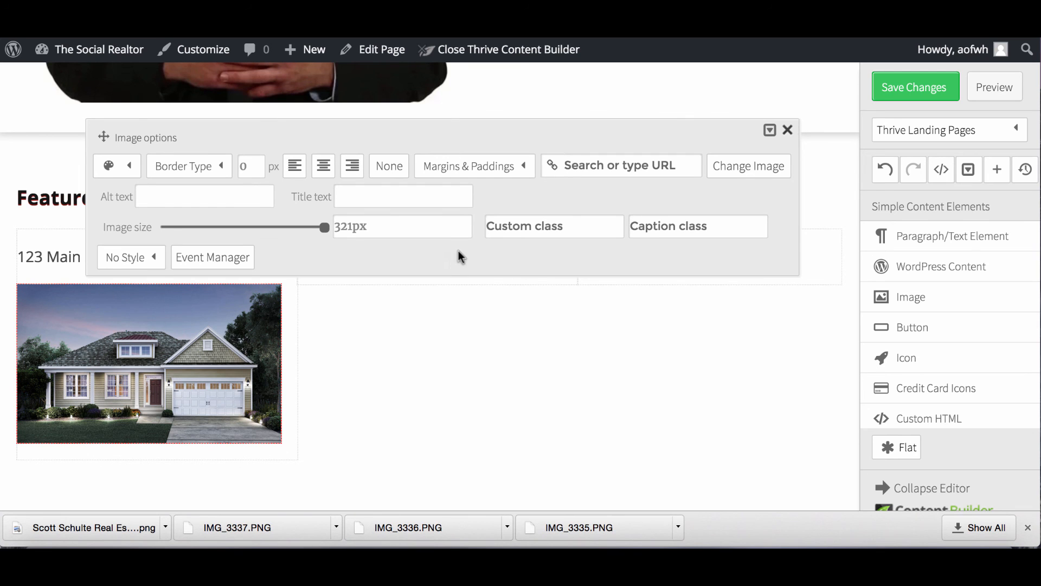
pyautogui.scroll(6, 314, 377)
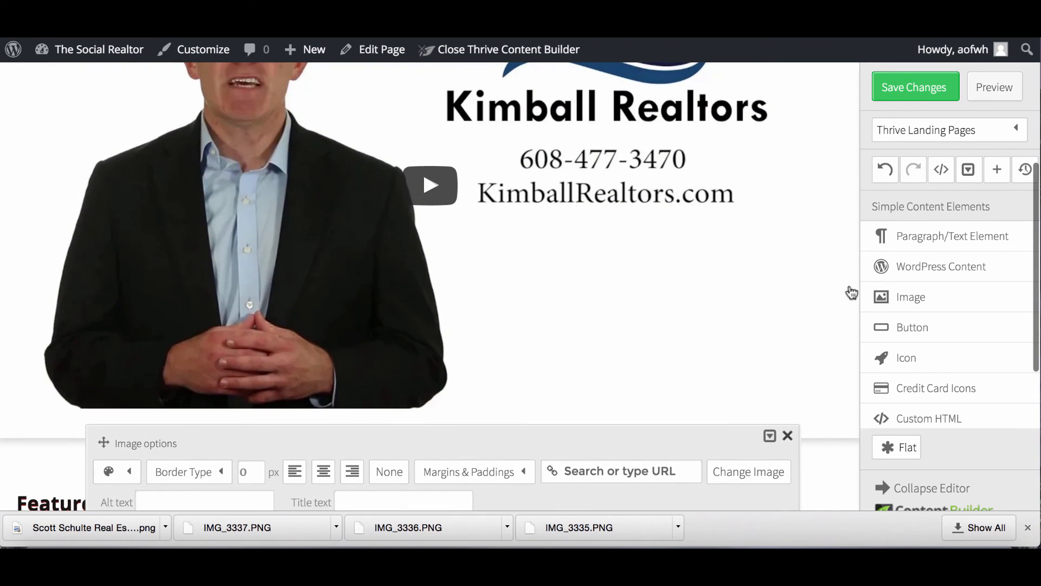
pyautogui.scroll(-5, 611, 274)
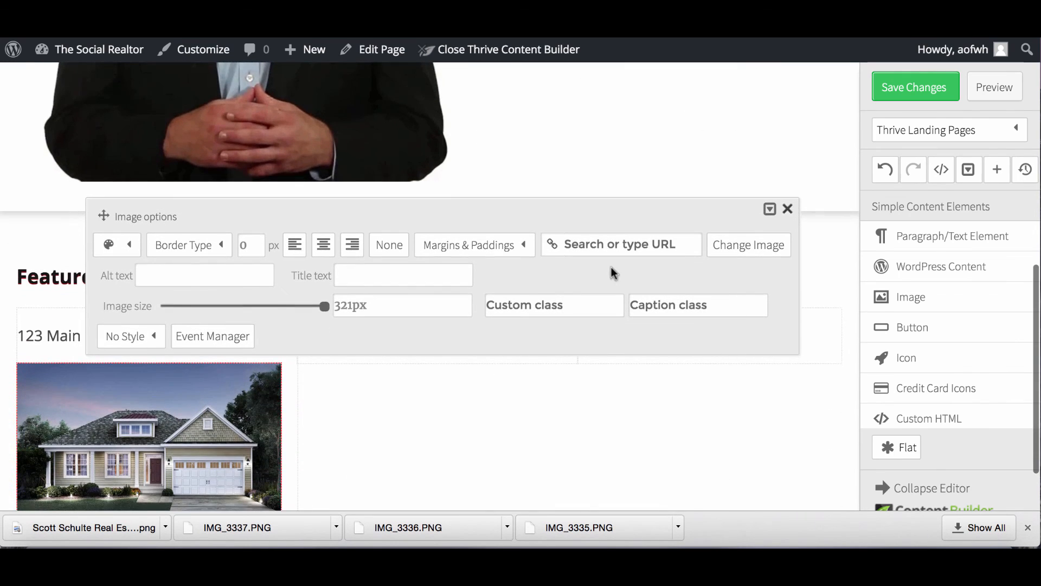
pyautogui.scroll(-2, 456, 426)
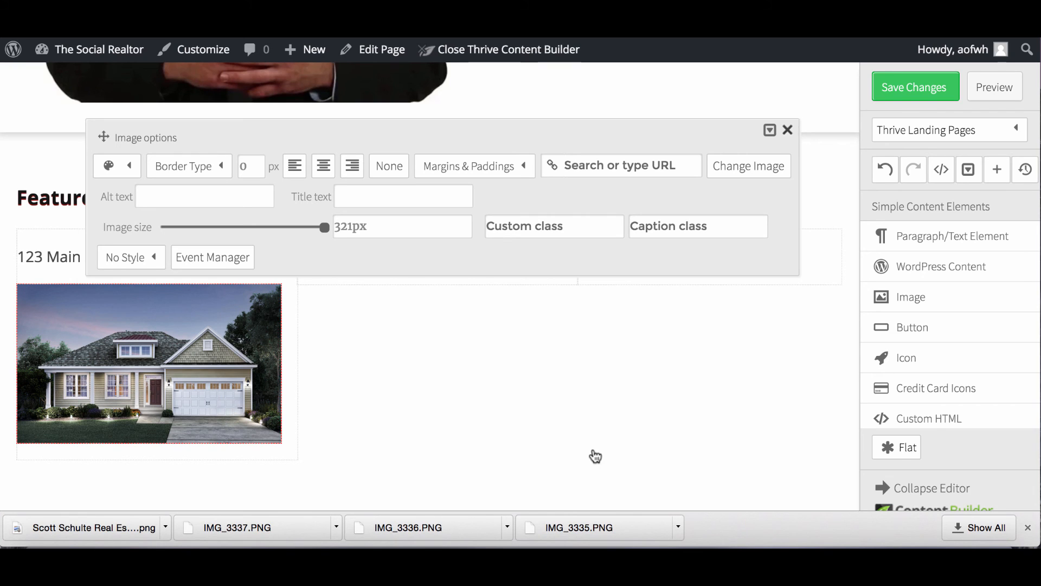
pyautogui.click(790, 131)
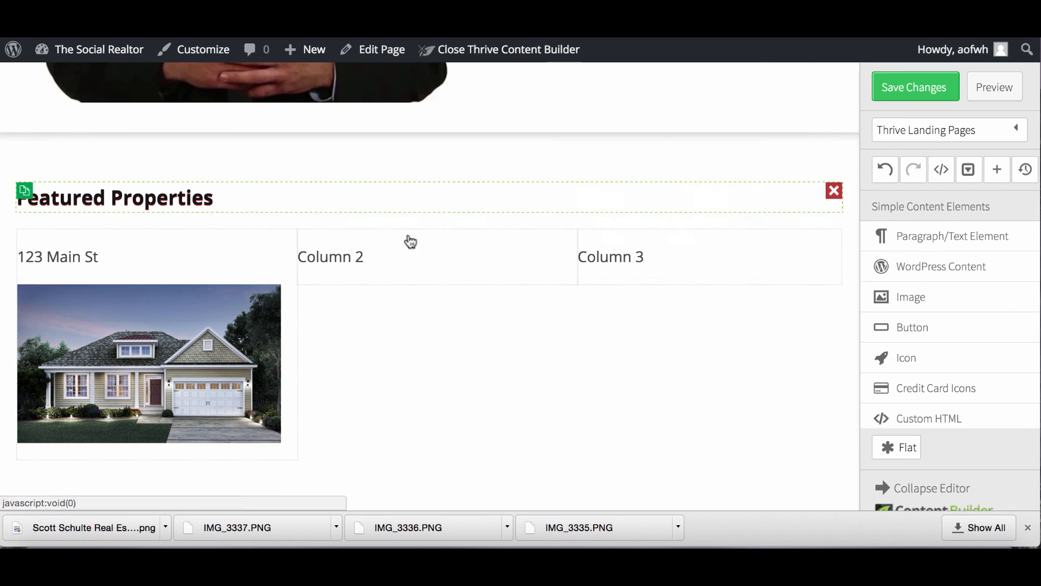
# Delete the house photo, the '123 Main St' text and the Column 2 text.
pyautogui.click(274, 294)
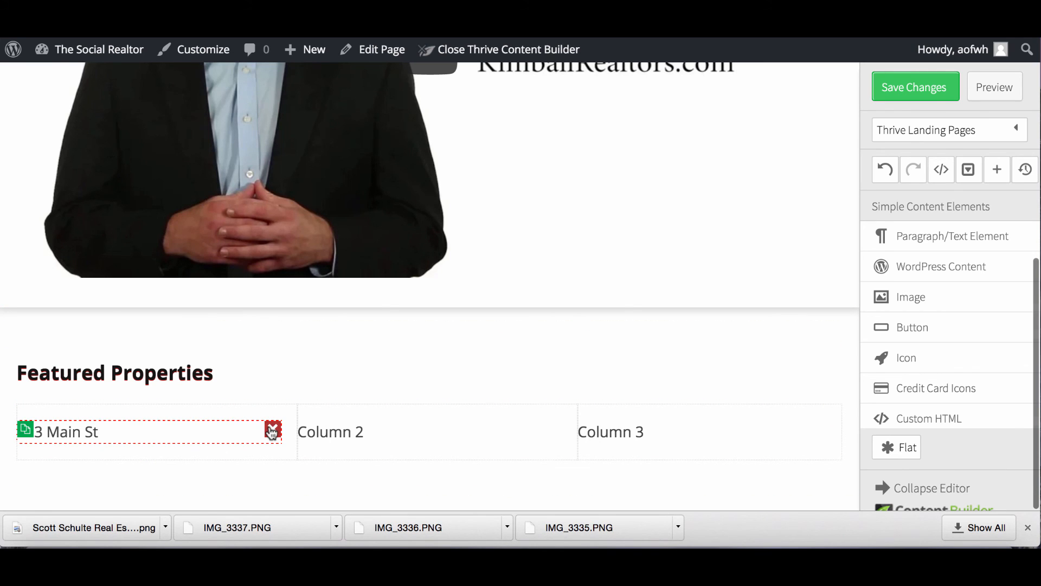
pyautogui.click(273, 430)
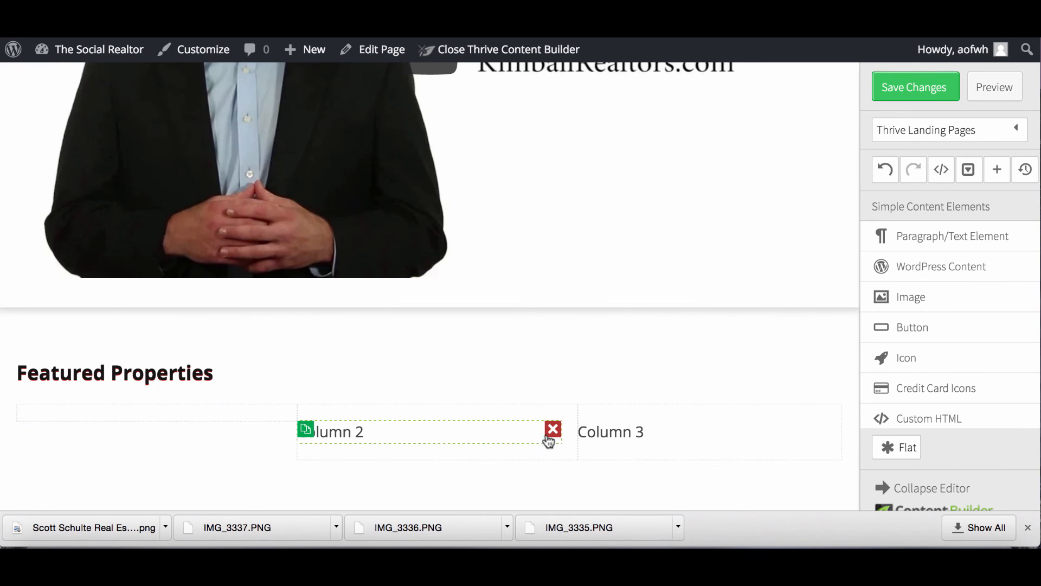
pyautogui.click(547, 434)
pyautogui.scroll(-3, 904, 368)
pyautogui.scroll(-10, 904, 367)
pyautogui.scroll(-5, 904, 372)
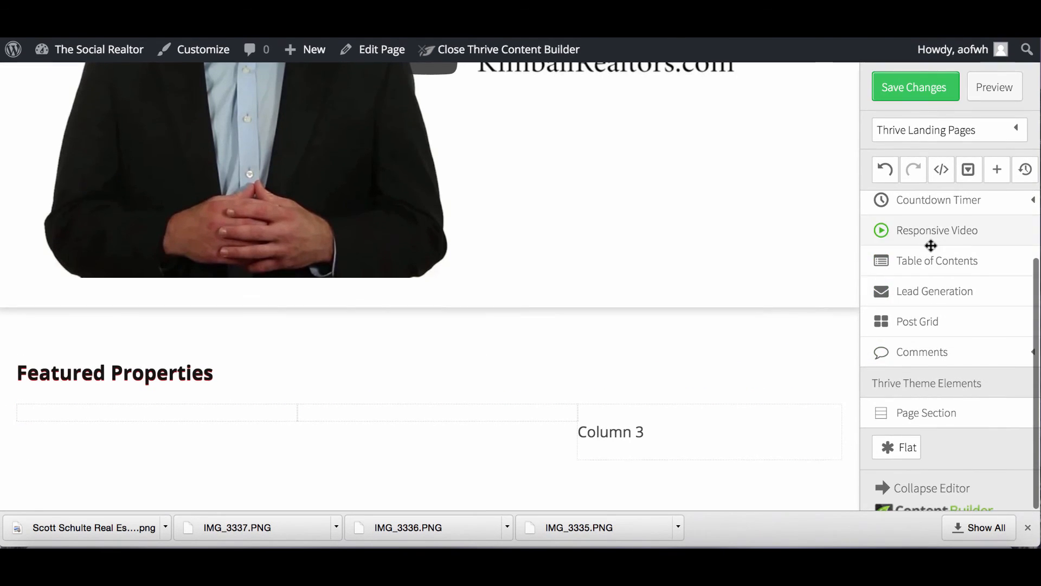
# Put a Responsive Video placeholder in each of the three columns and remove the Column 3 text.
pyautogui.moveTo(909, 230); pyautogui.dragTo(191, 410)
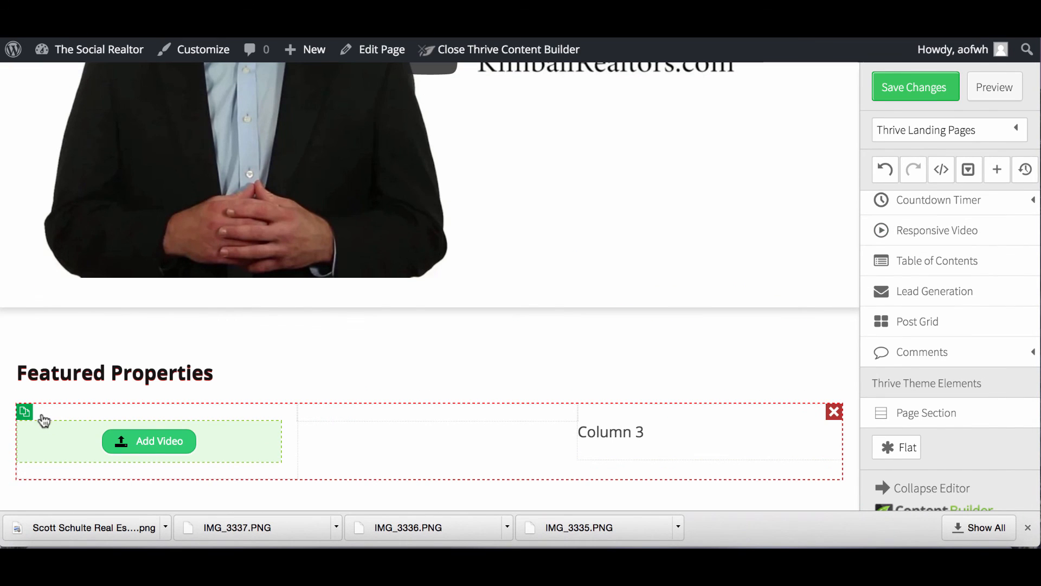
pyautogui.click(25, 412)
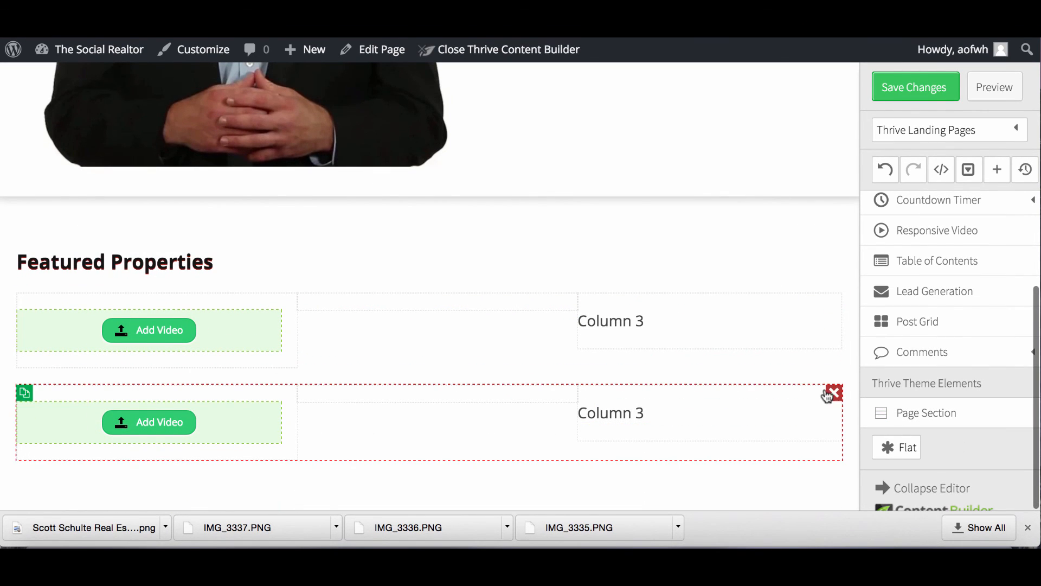
pyautogui.click(834, 393)
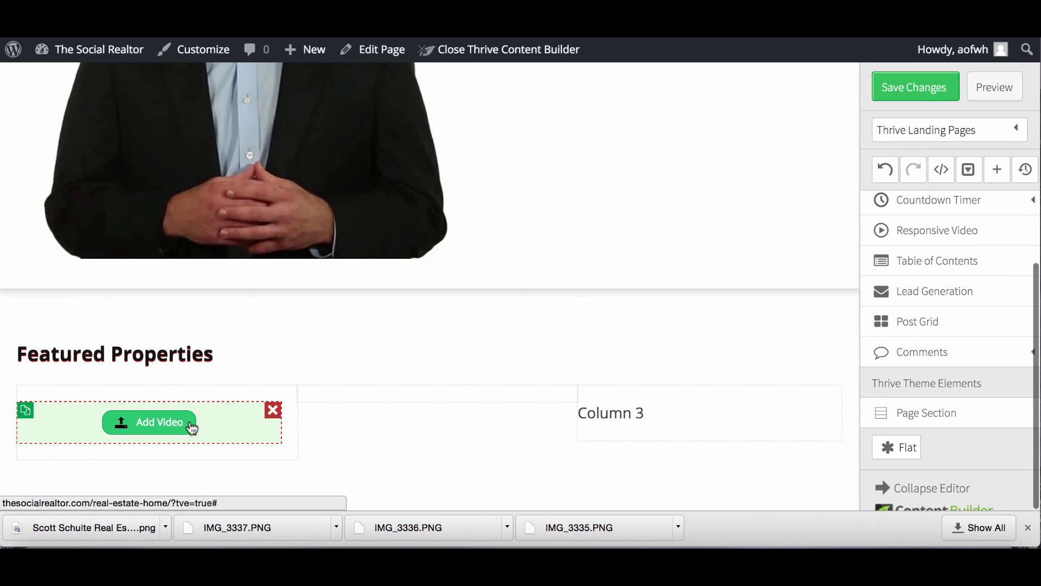
pyautogui.click(32, 413)
pyautogui.moveTo(111, 420); pyautogui.dragTo(331, 407)
pyautogui.moveTo(237, 472); pyautogui.dragTo(721, 397)
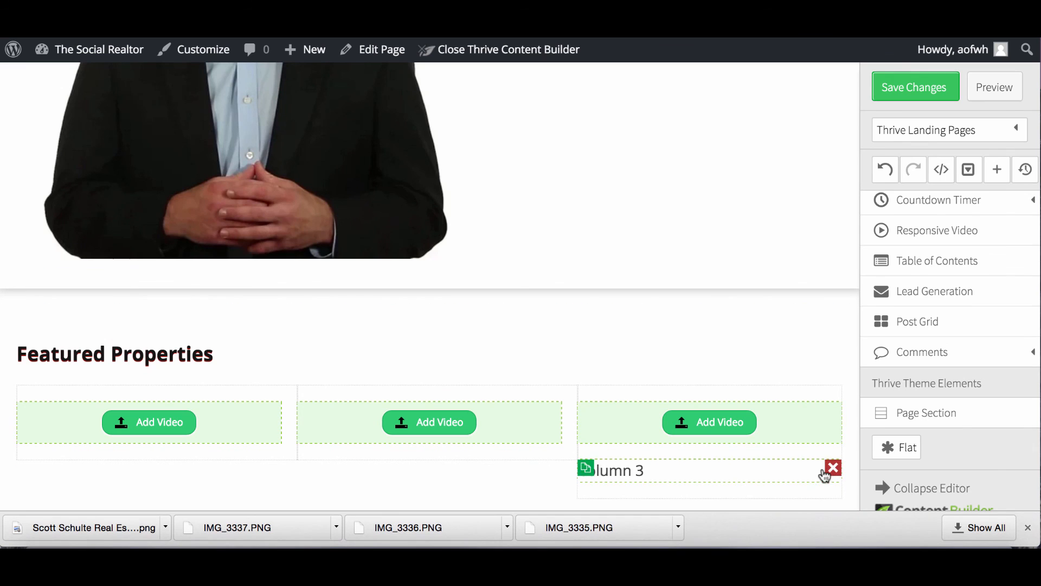
pyautogui.click(826, 470)
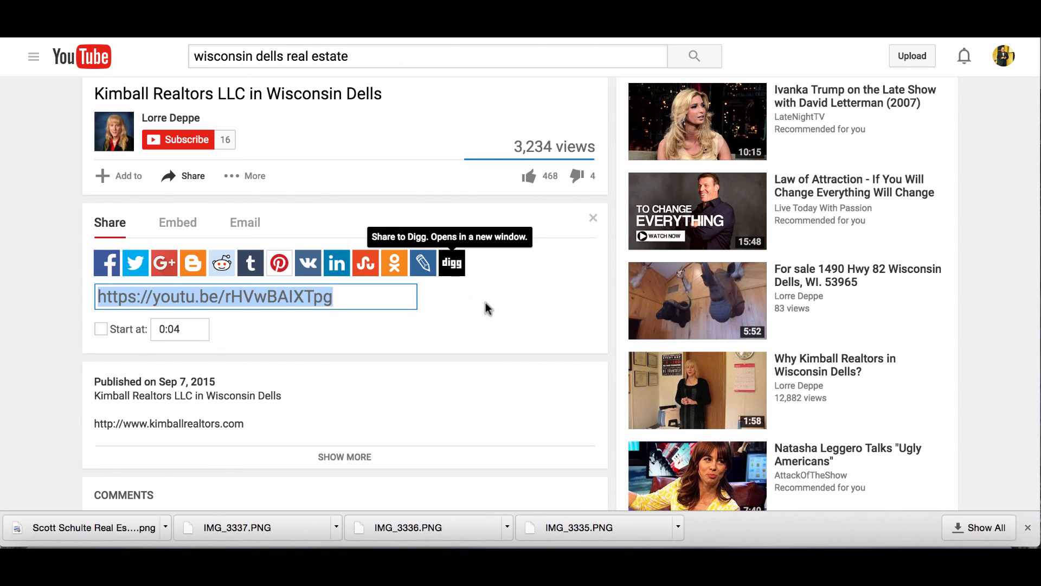
pyautogui.scroll(-5, 509, 404)
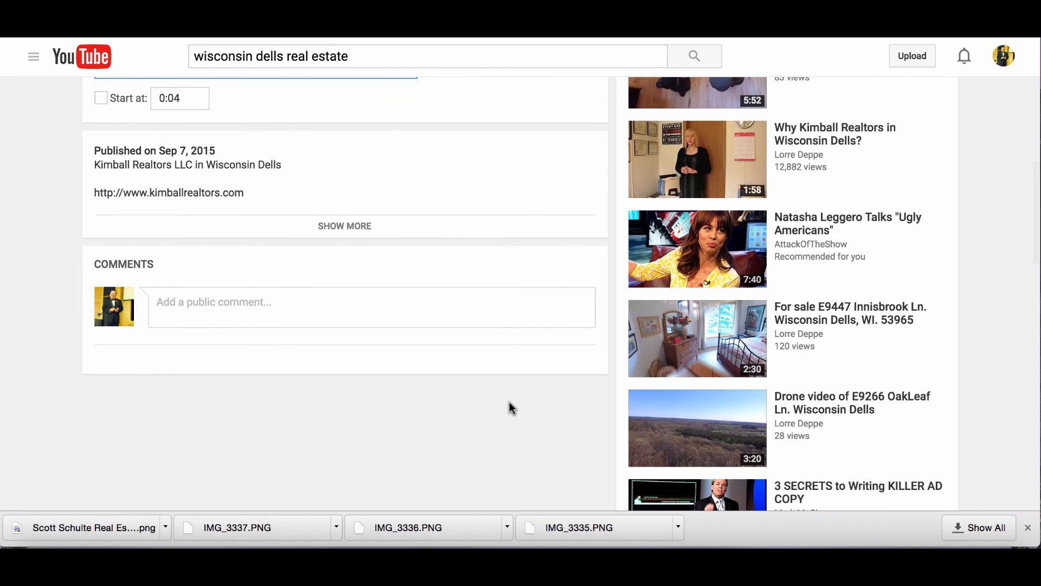
pyautogui.scroll(-2, 509, 407)
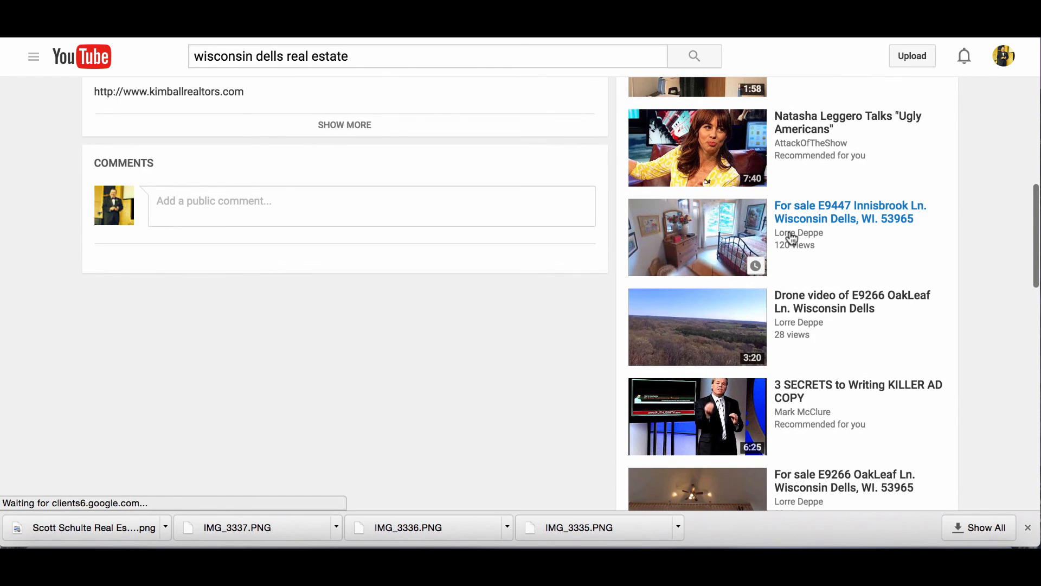
pyautogui.click(820, 214)
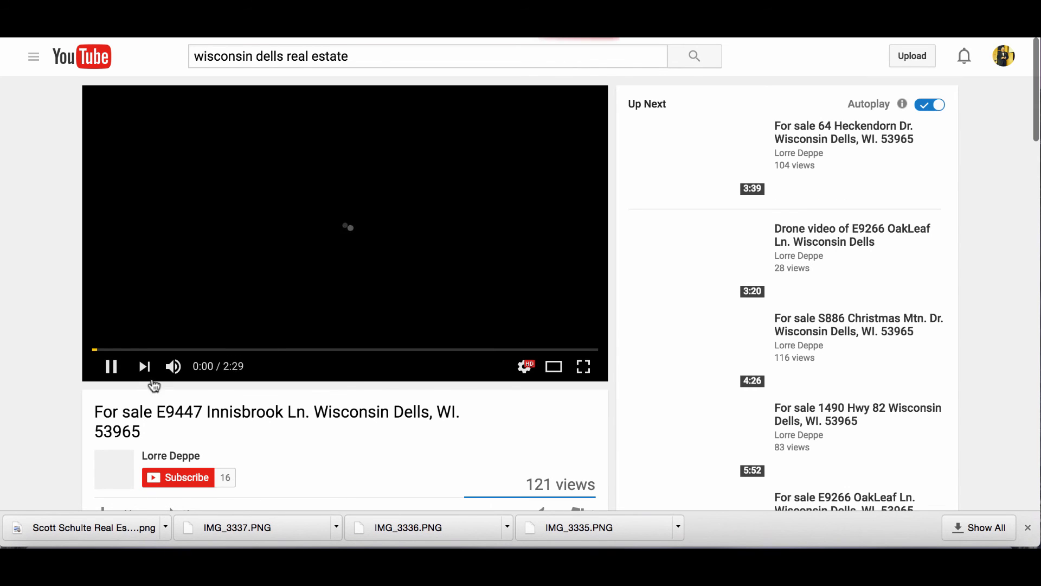
pyautogui.click(110, 366)
pyautogui.scroll(-2, 251, 388)
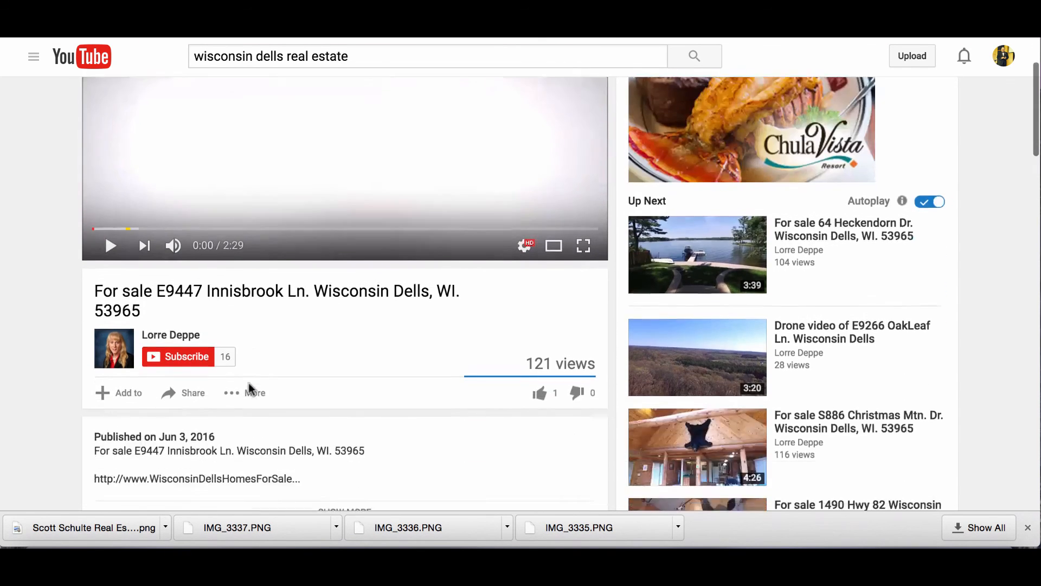
pyautogui.scroll(-1, 251, 389)
pyautogui.click(193, 350)
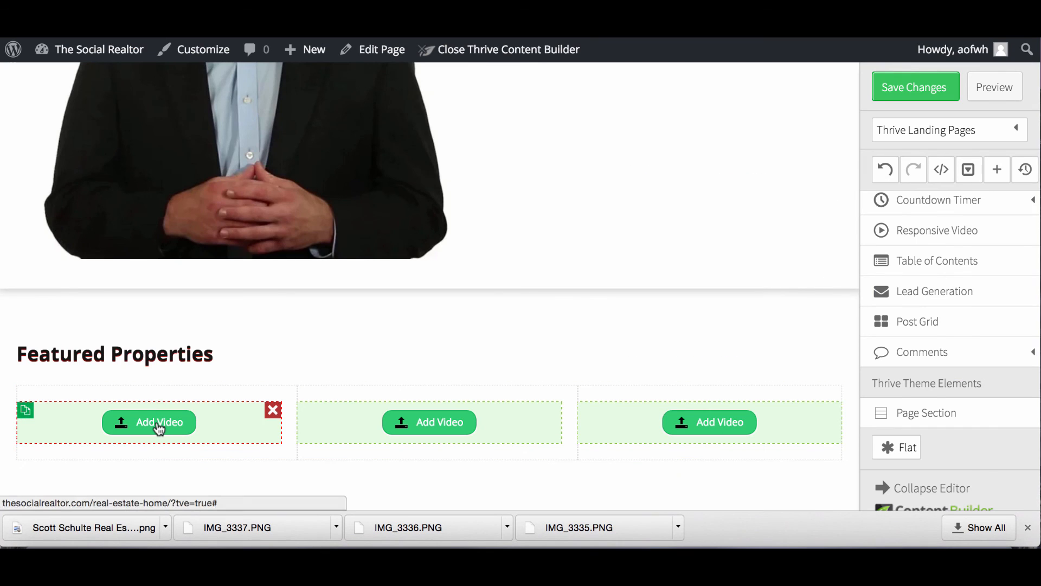
# Paste the Innisbrook Ln. video link into the first column's Video URL and apply it.
pyautogui.click(159, 425)
pyautogui.click(562, 320)
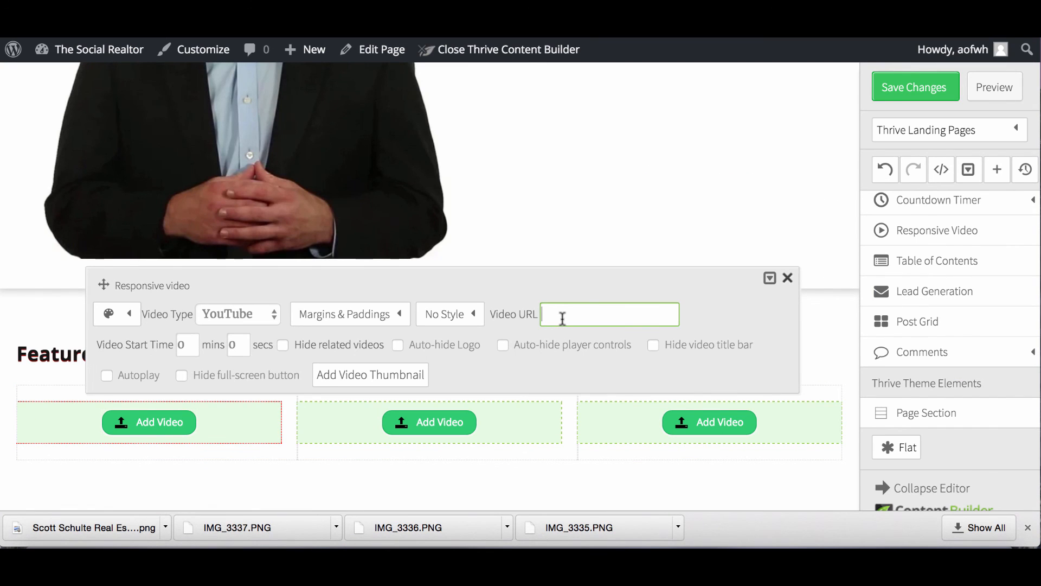
pyautogui.press('super+v')
pyautogui.click(910, 97)
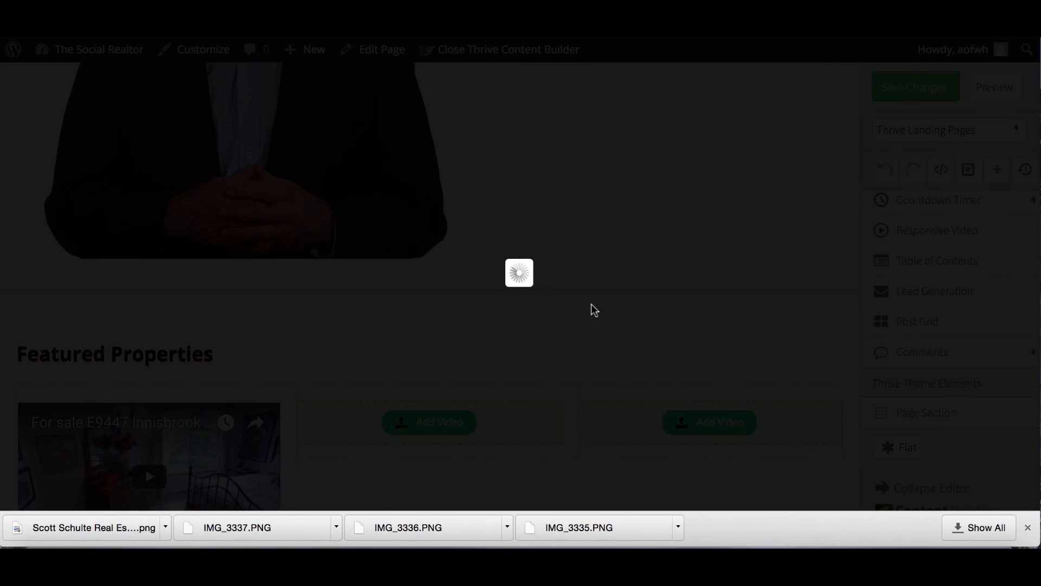
pyautogui.scroll(-2, 428, 358)
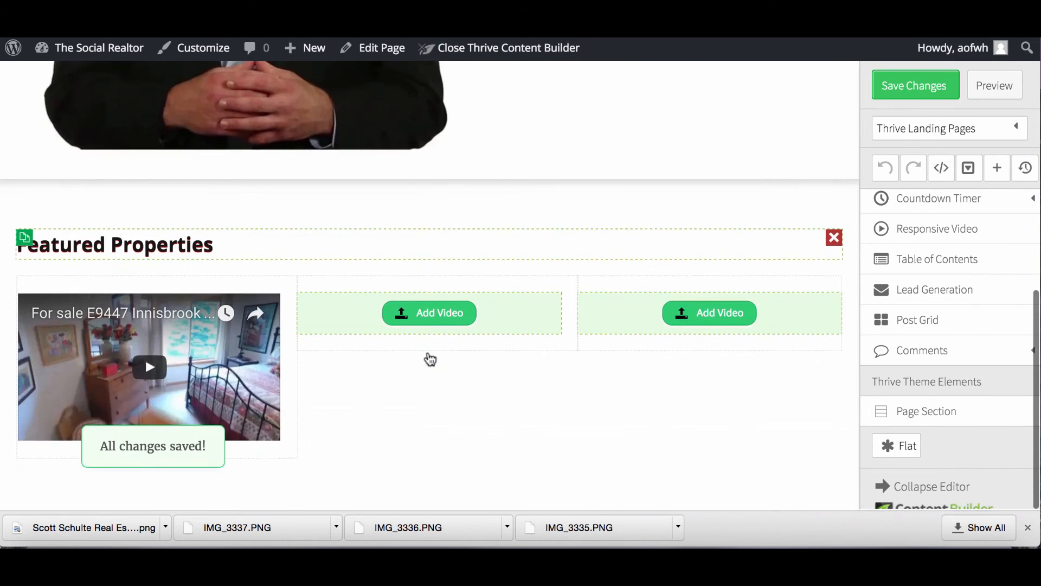
pyautogui.click(416, 319)
pyautogui.hotkey('ctrl', 'Tab')
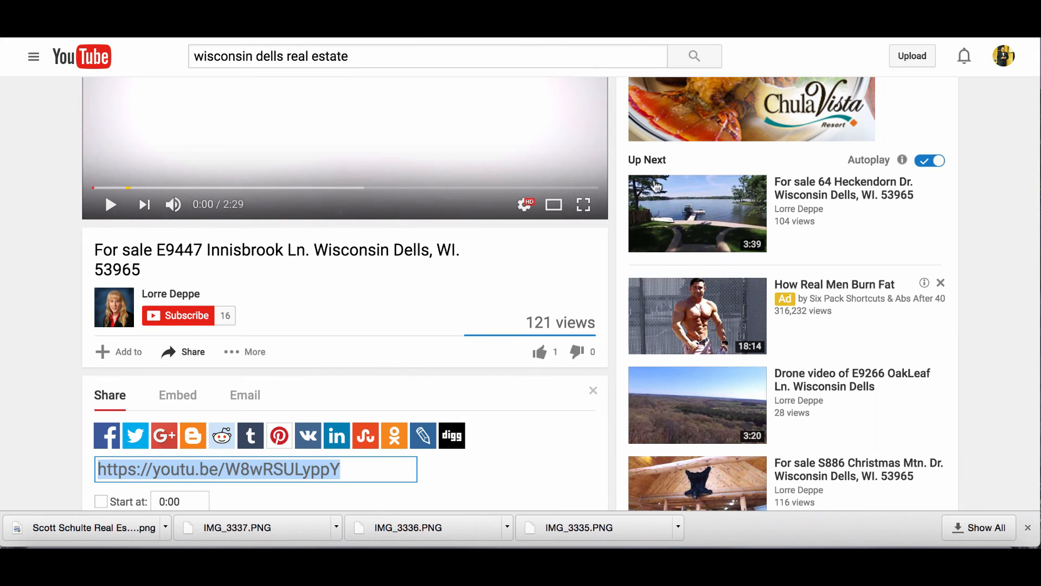
pyautogui.scroll(-4, 683, 322)
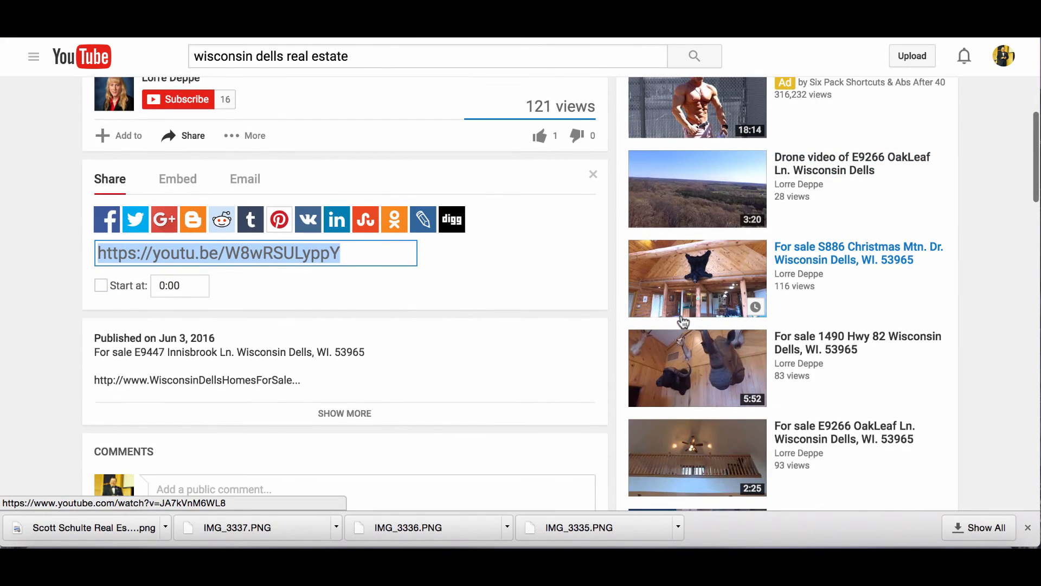
pyautogui.click(828, 261)
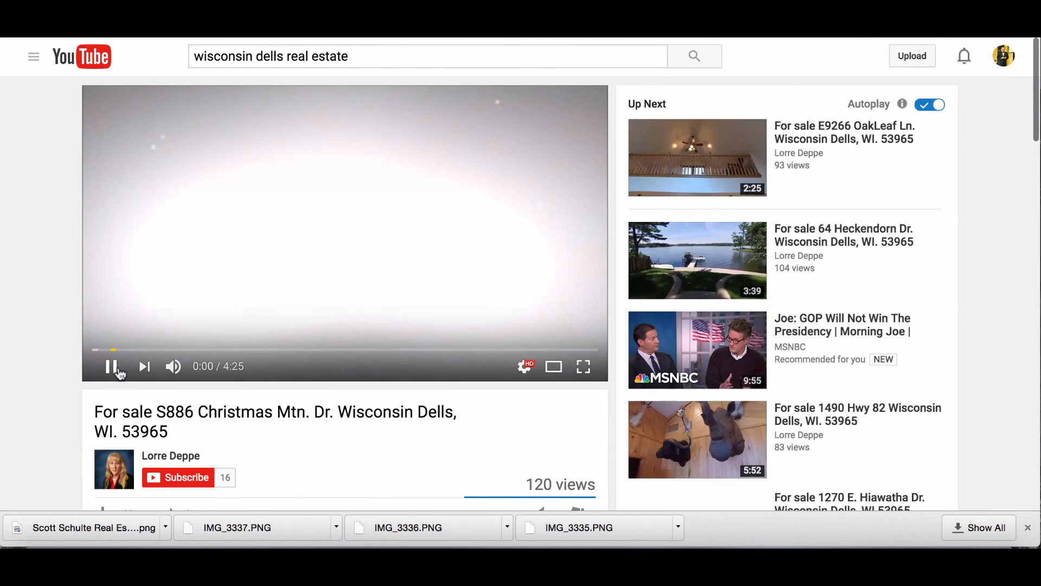
pyautogui.click(111, 366)
pyautogui.scroll(-1, 114, 372)
pyautogui.scroll(-4, 111, 368)
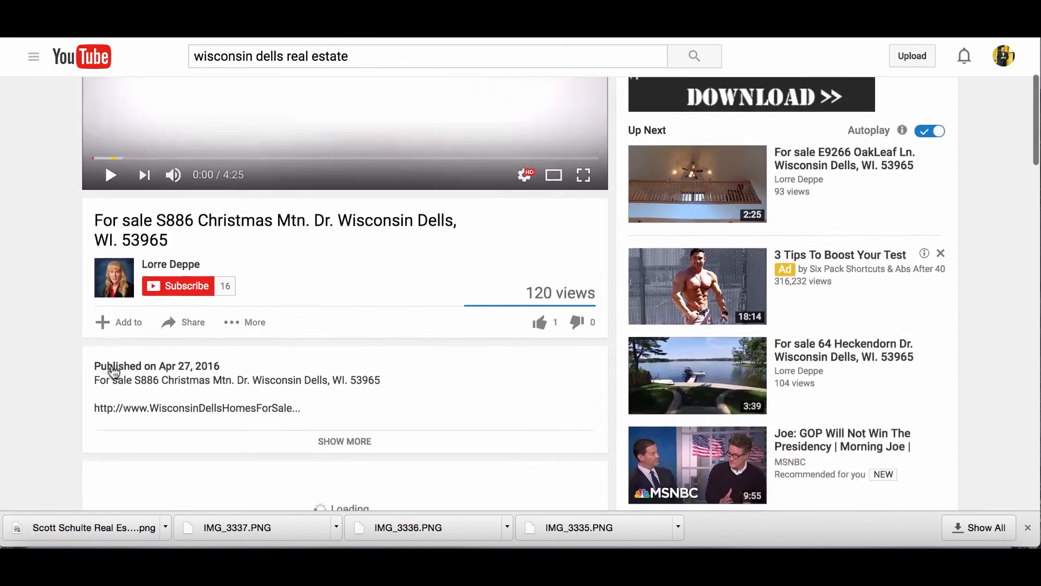
pyautogui.click(197, 294)
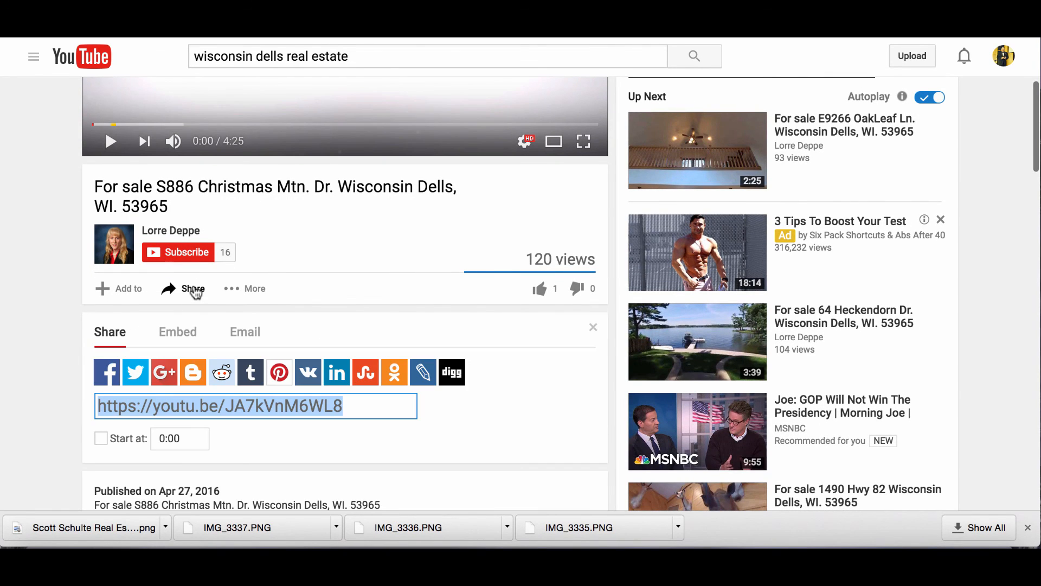
pyautogui.scroll(-1, 210, 441)
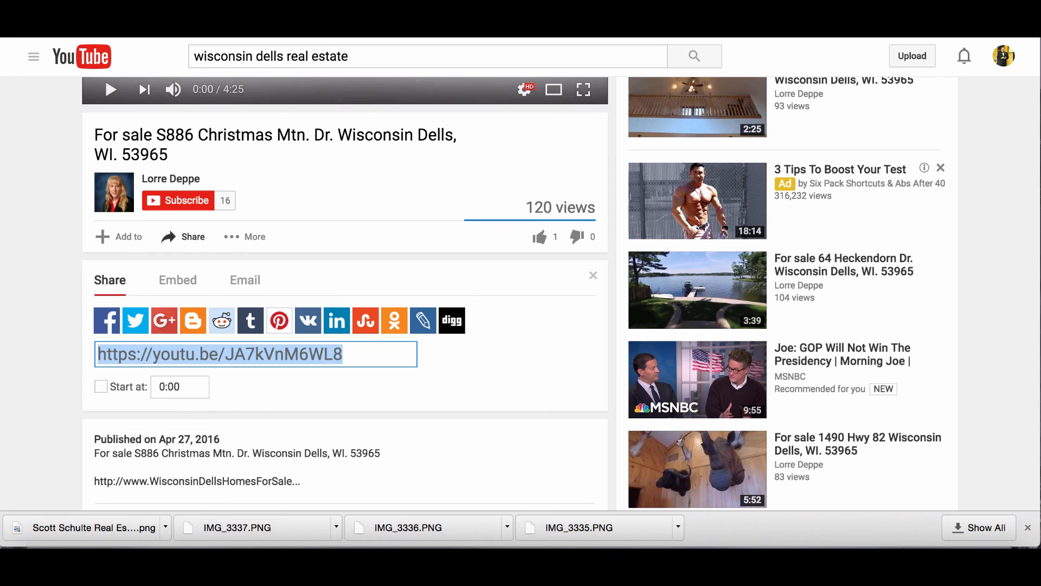
pyautogui.hotkey('ctrl', 'shift', 'Tab')
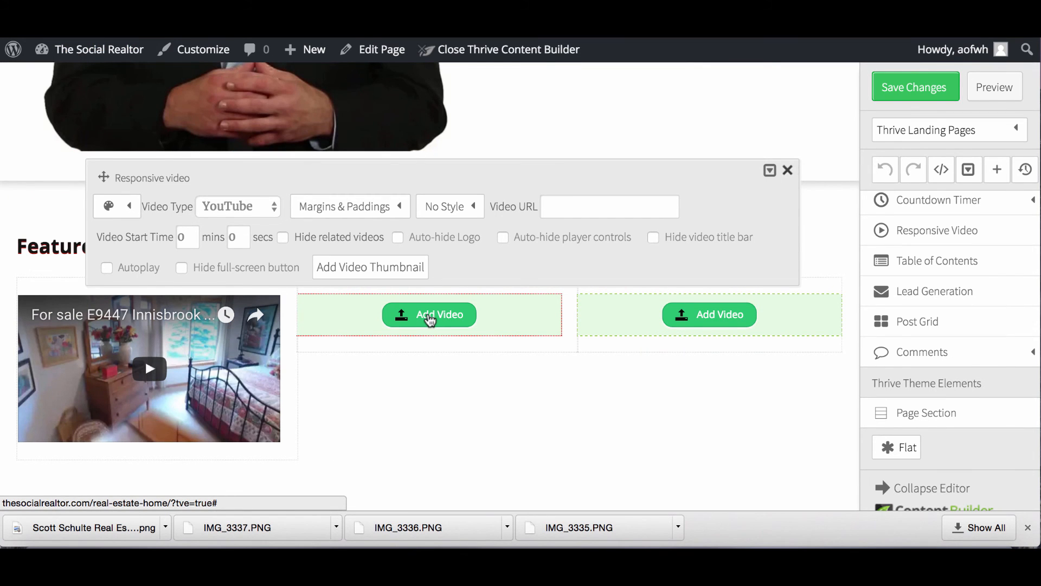
pyautogui.click(572, 198)
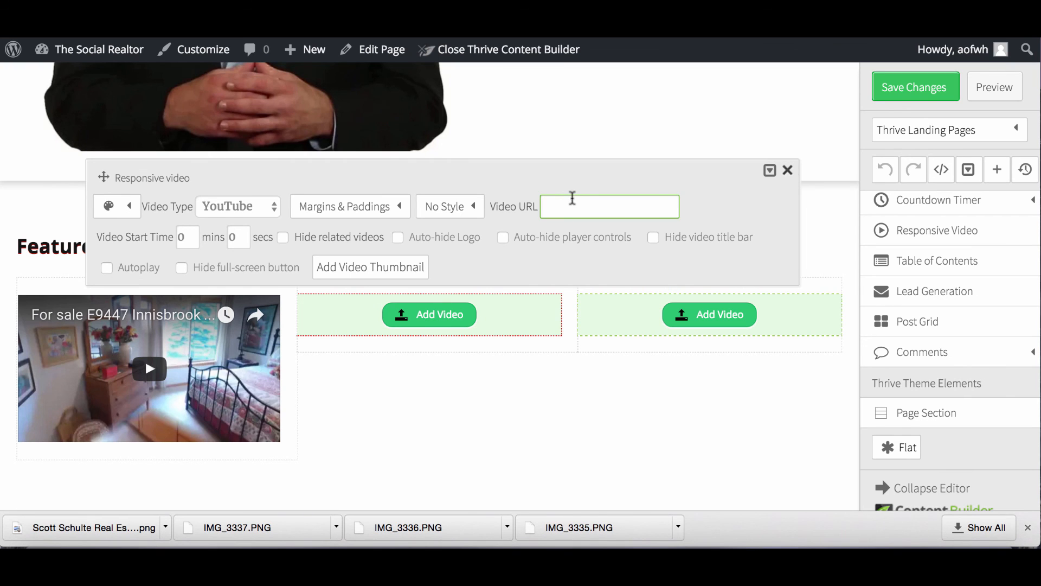
pyautogui.write('https://youtu.be/JA7kVnM6WL8')
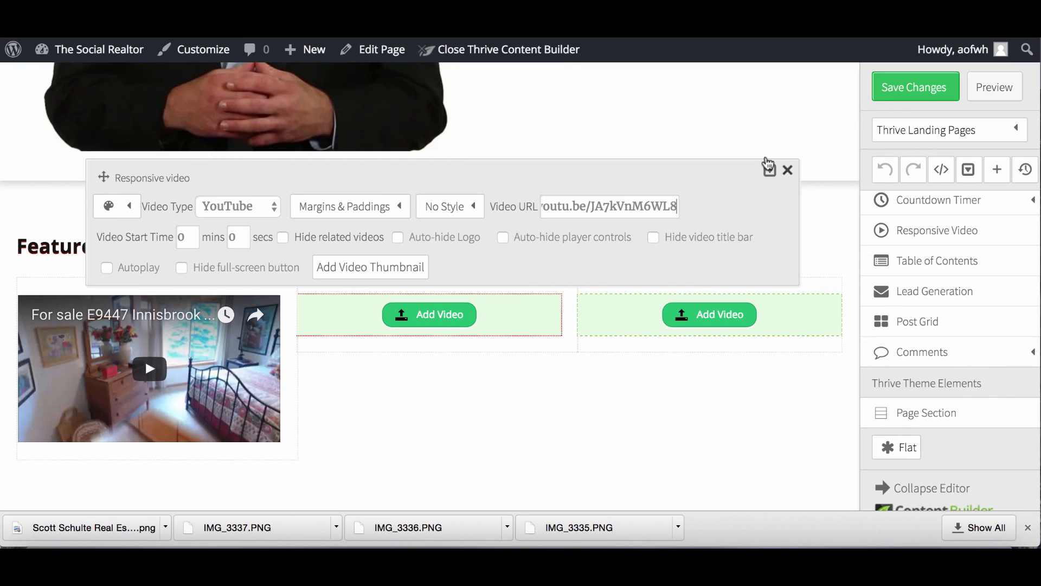
pyautogui.click(906, 87)
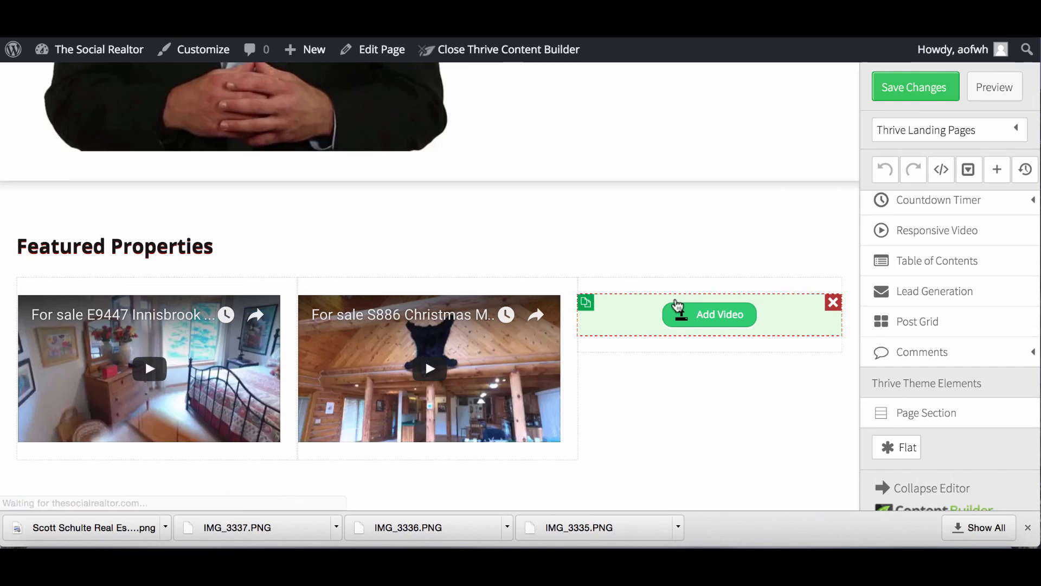
pyautogui.click(716, 323)
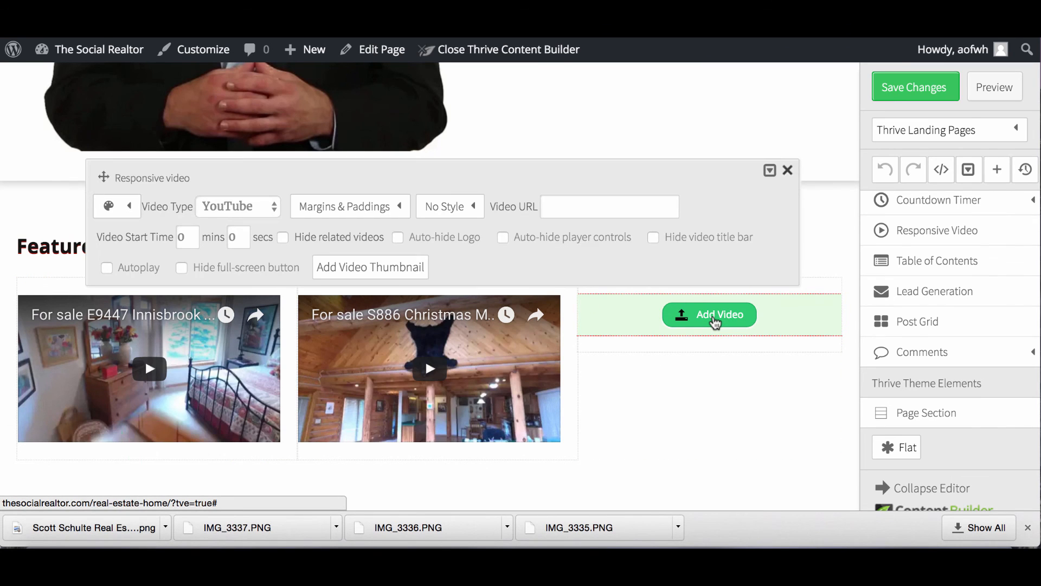
pyautogui.hotkey('ctrl', 'Tab')
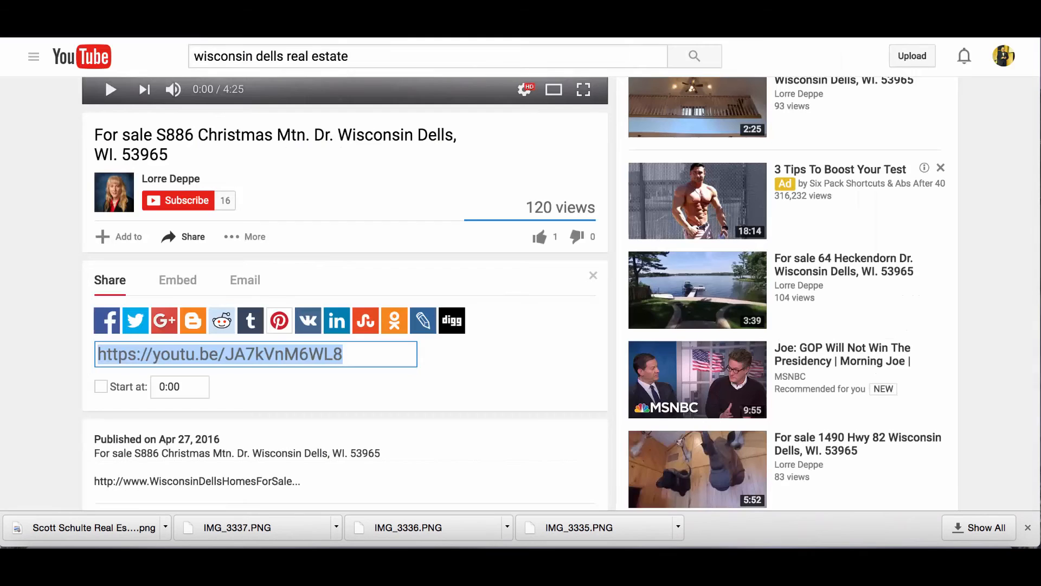
pyautogui.scroll(-5, 704, 325)
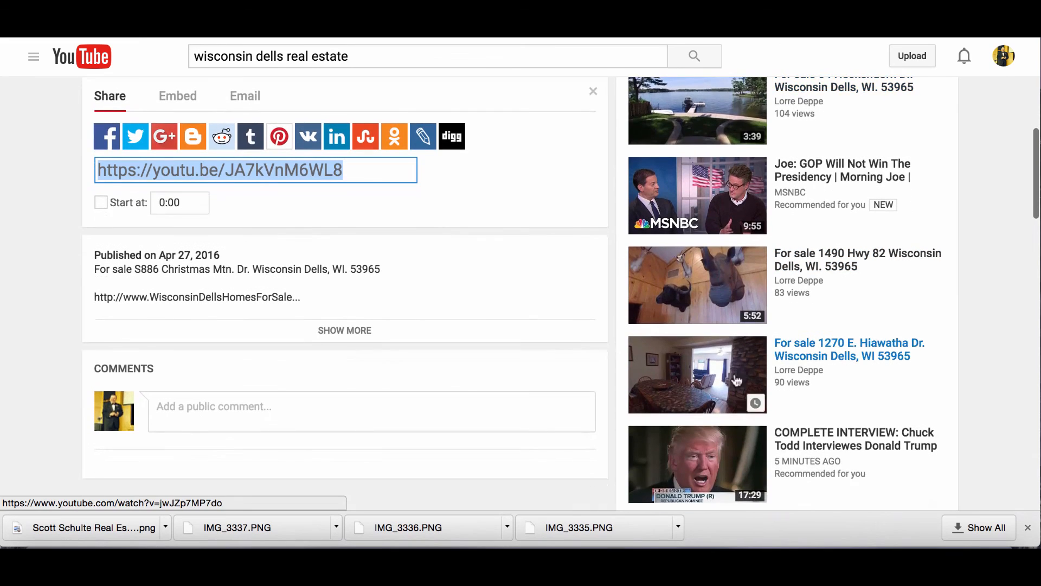
pyautogui.scroll(-2, 740, 423)
pyautogui.scroll(-2, 841, 266)
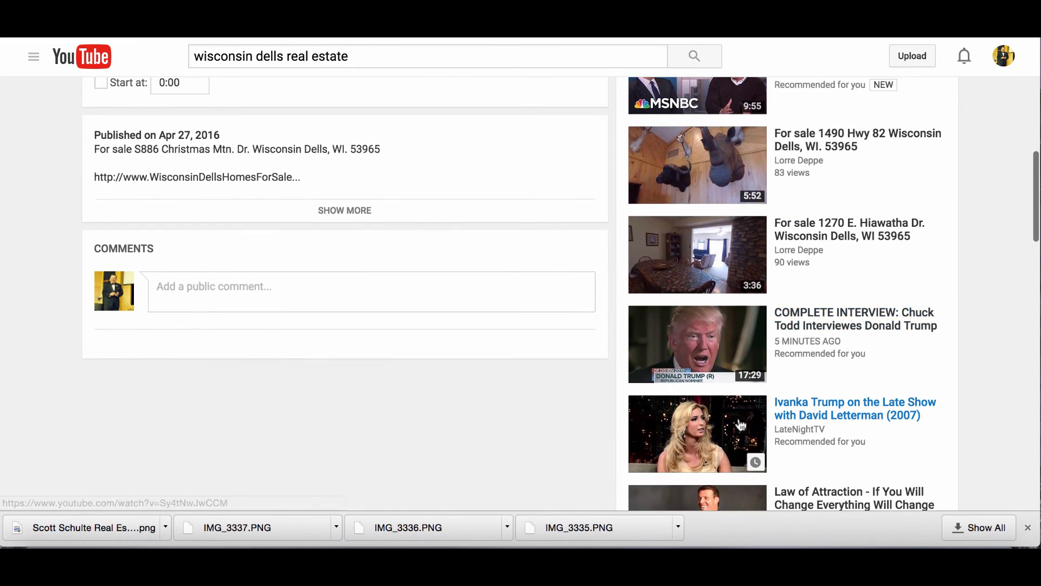
pyautogui.click(853, 237)
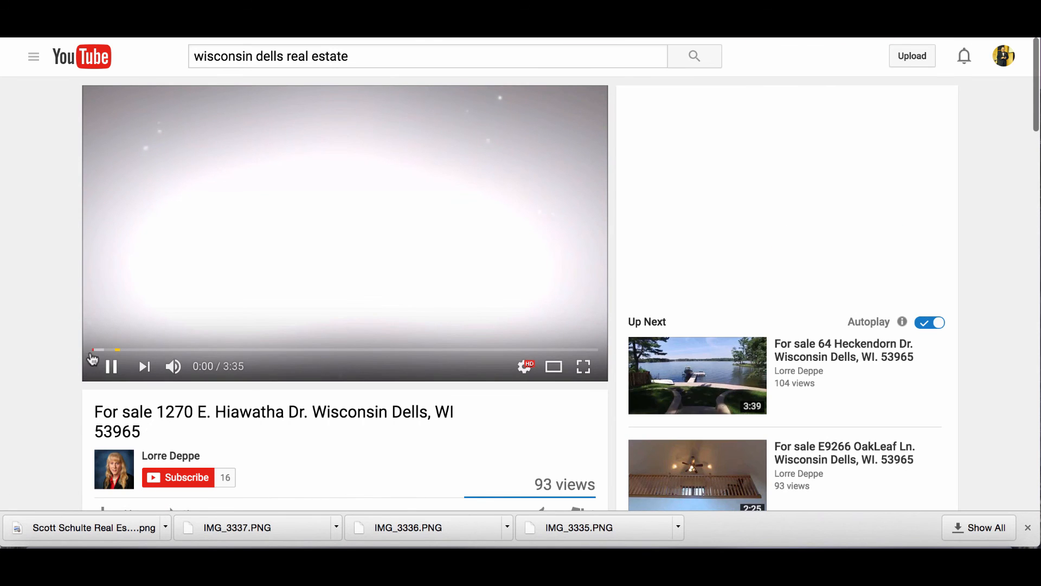
pyautogui.click(112, 371)
pyautogui.scroll(-4, 337, 413)
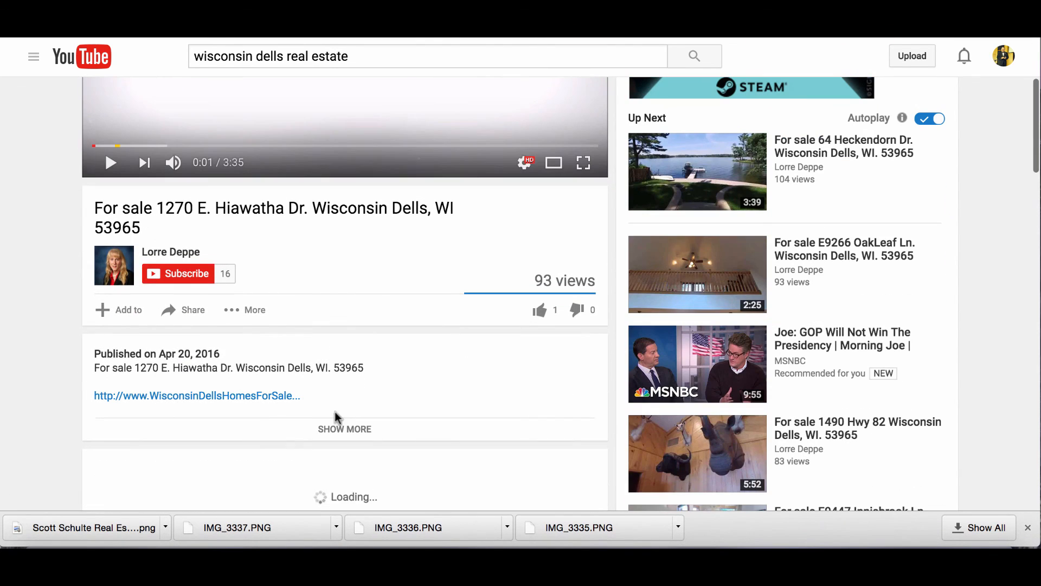
pyautogui.click(187, 309)
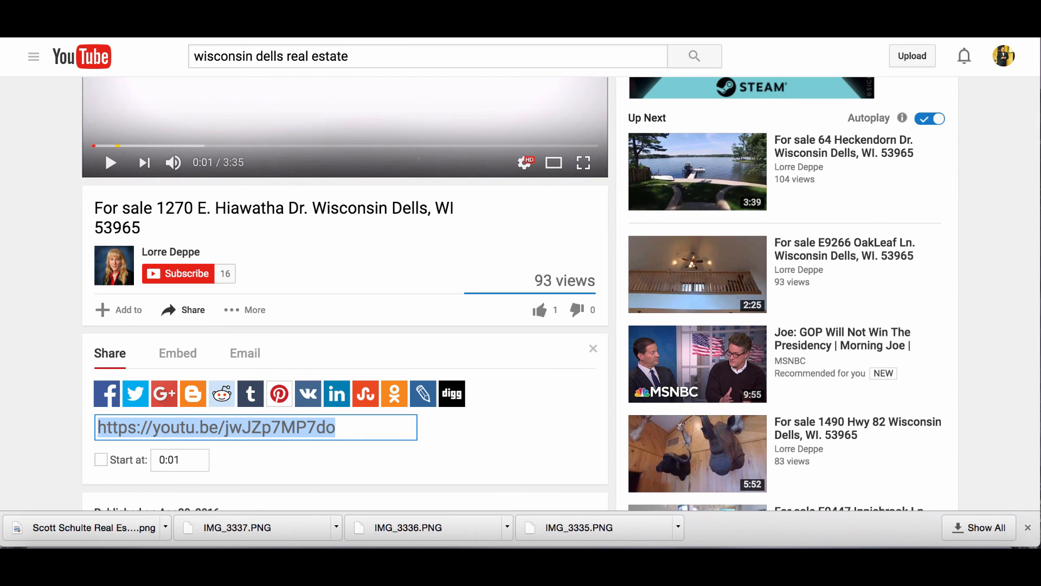
pyautogui.click(255, 38)
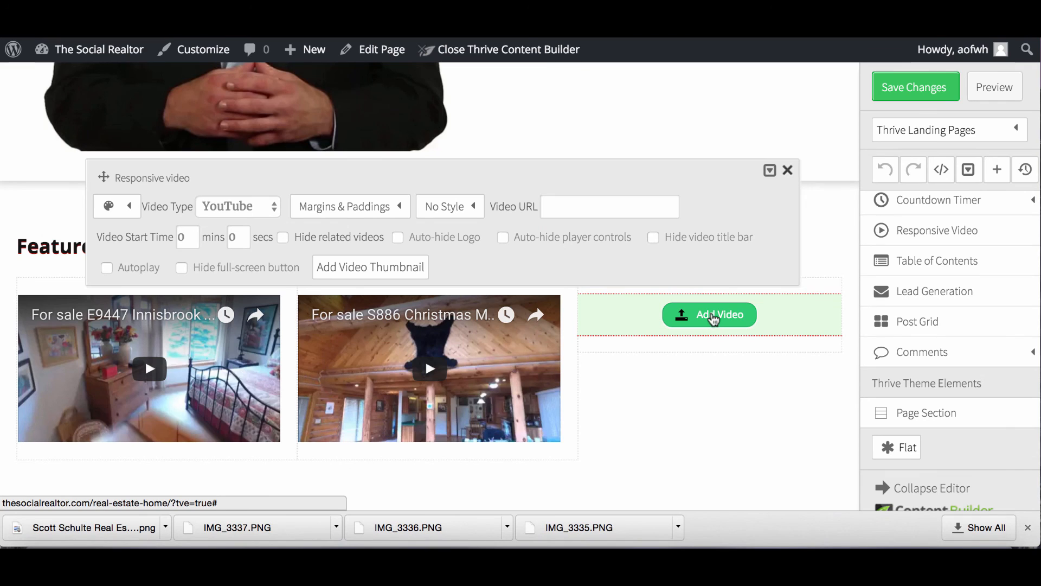
pyautogui.click(583, 205)
pyautogui.press('super+v')
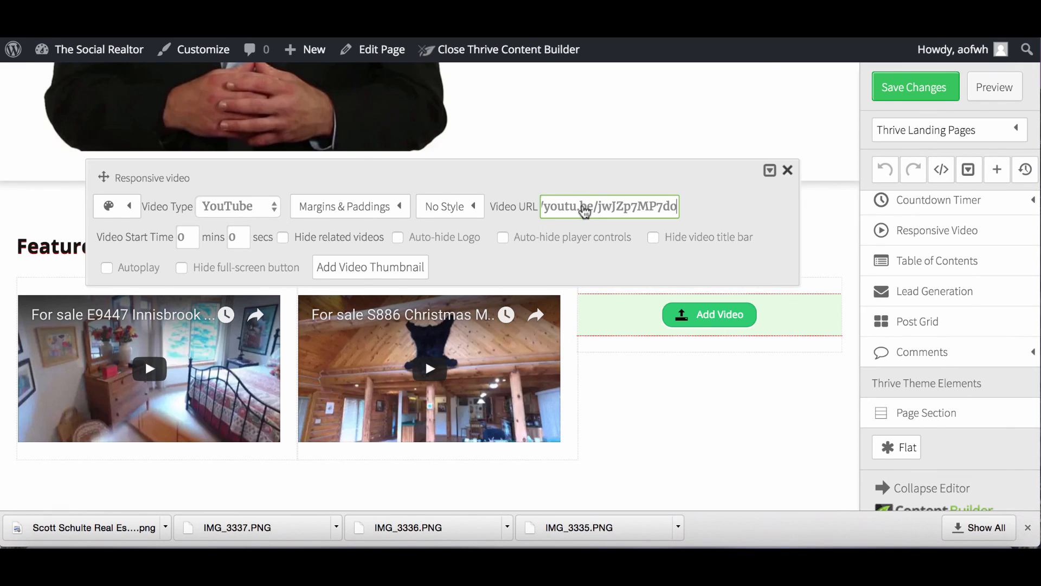
pyautogui.click(911, 87)
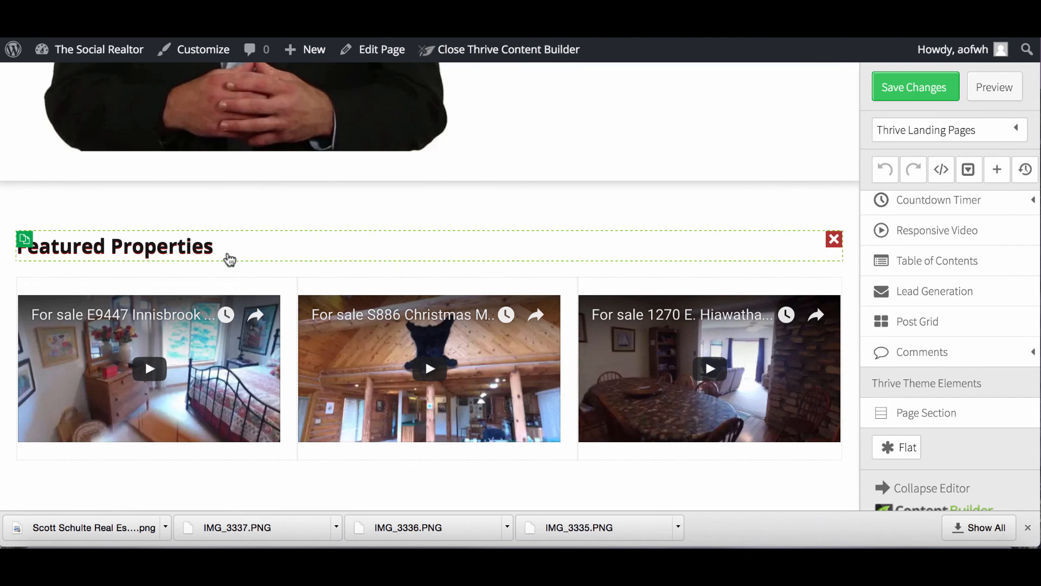
# Drop a new text paragraph above the property videos and set its text colour to black.
pyautogui.scroll(1, 953, 229)
pyautogui.scroll(15, 952, 229)
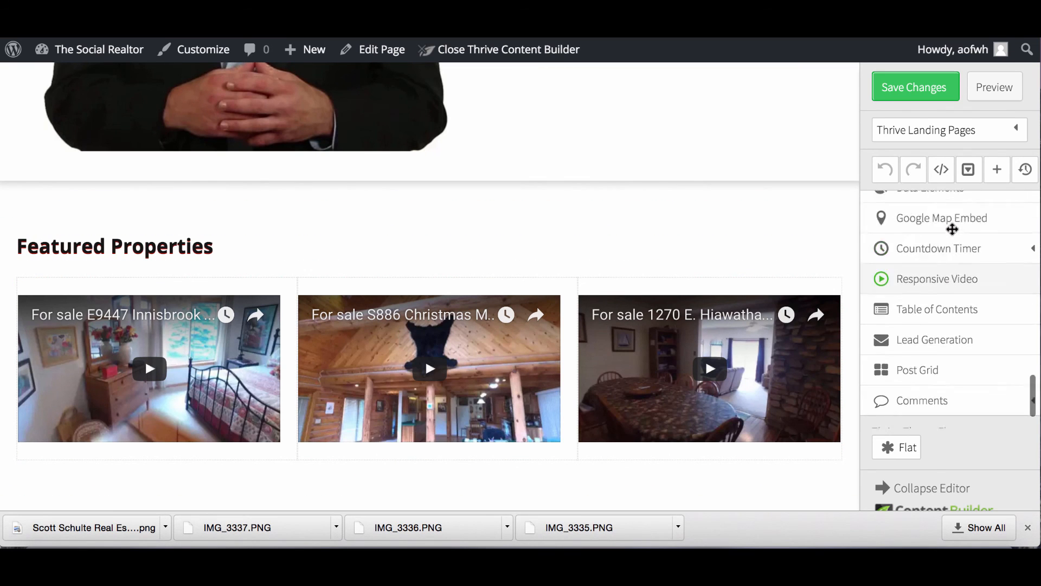
pyautogui.scroll(10, 953, 229)
pyautogui.moveTo(925, 245); pyautogui.dragTo(274, 419)
pyautogui.click(133, 431)
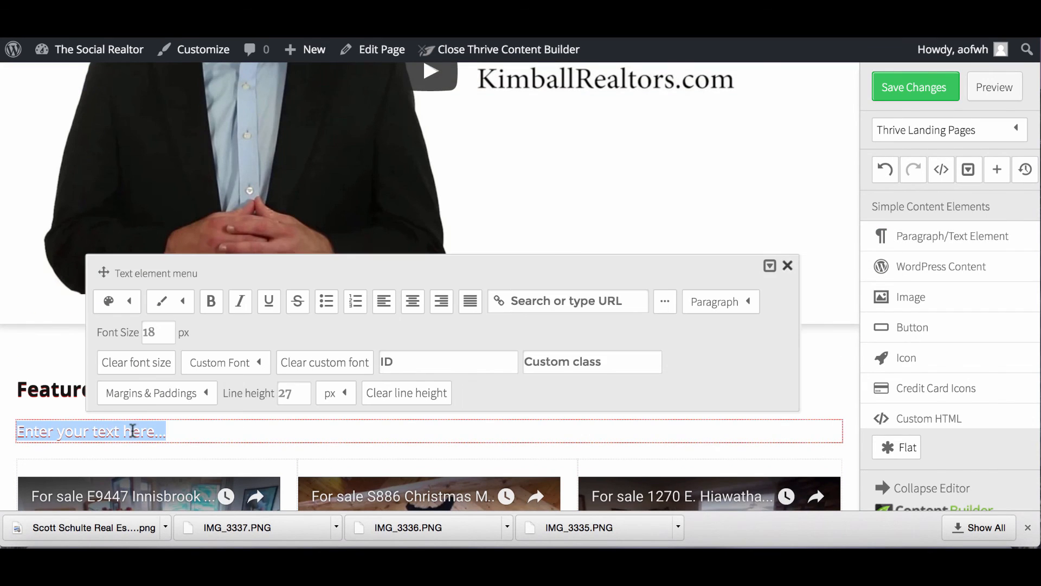
pyautogui.click(122, 302)
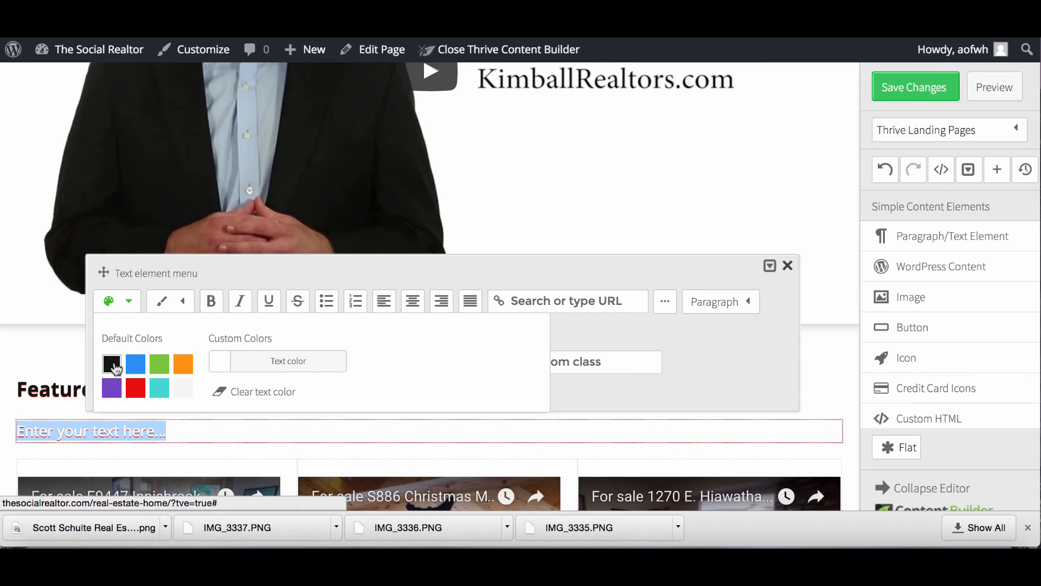
pyautogui.click(111, 364)
pyautogui.click(189, 430)
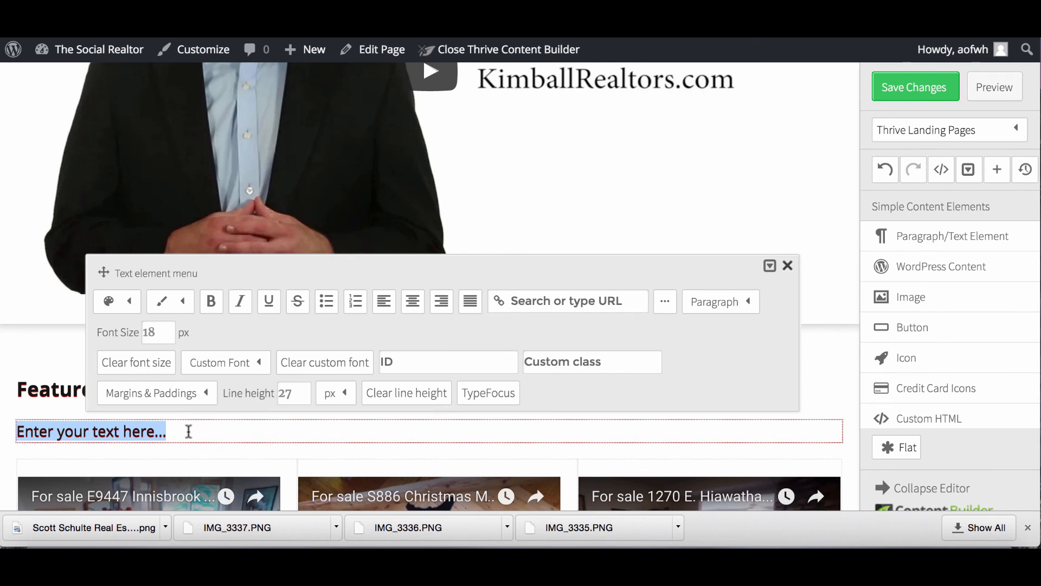
# Replace the placeholder with an intro line inviting visitors to look at each featured property.
pyautogui.moveTo(184, 435); pyautogui.dragTo(18, 429)
pyautogui.write('B')
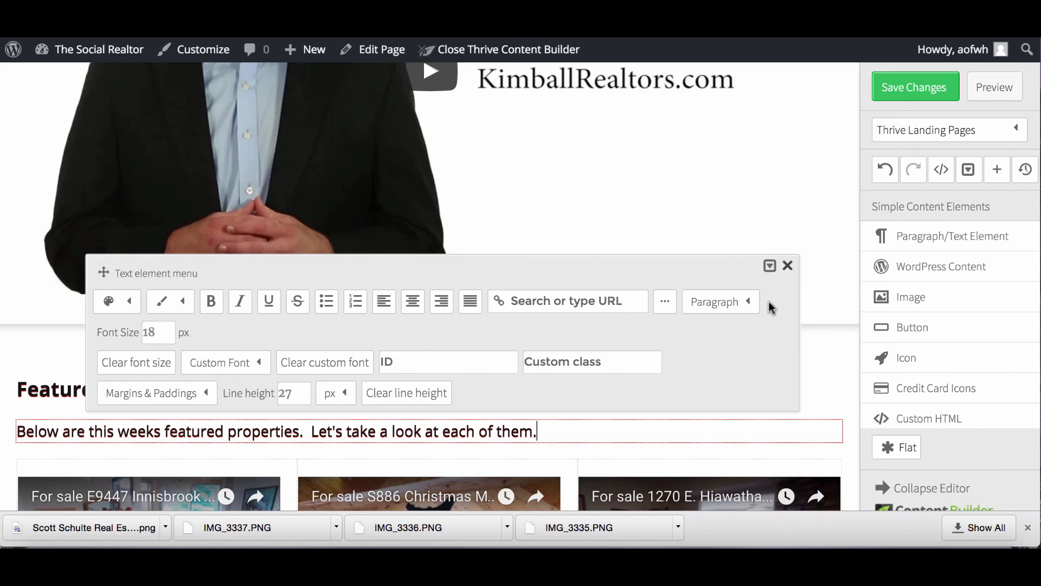
pyautogui.click(791, 269)
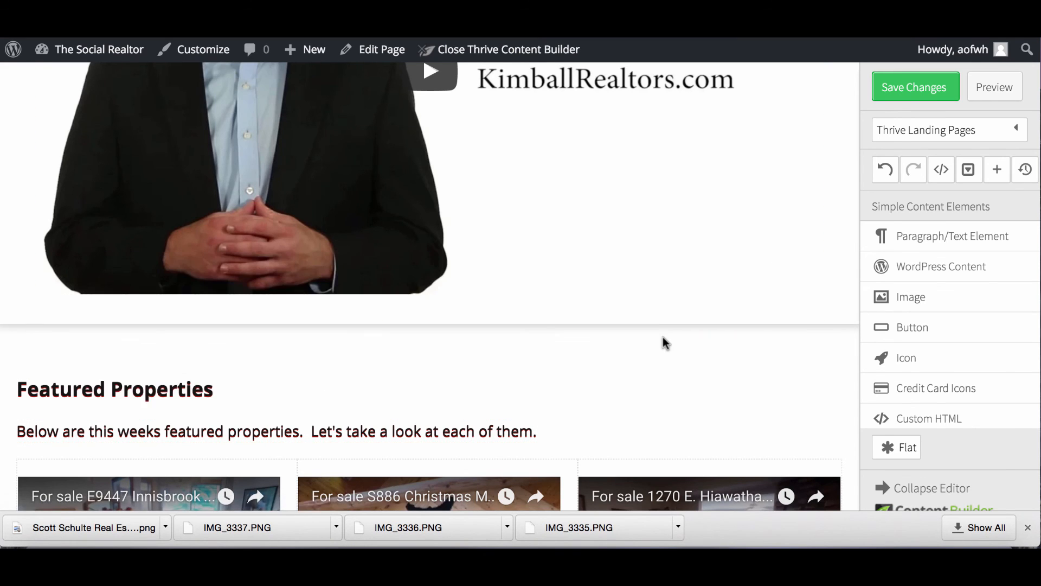
pyautogui.scroll(-3, 663, 339)
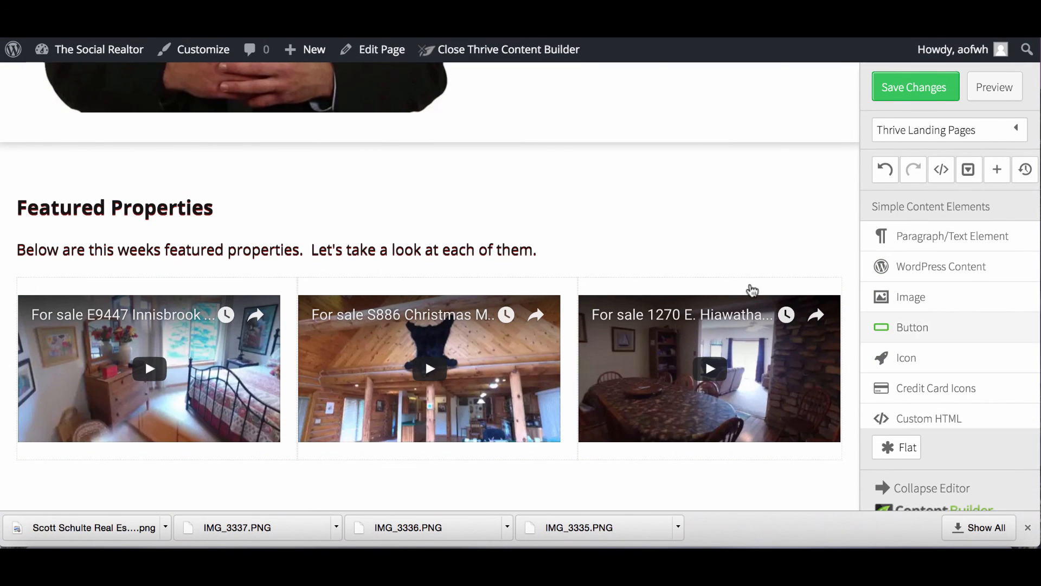
# Remove the ADD TO CART button that was accidentally inserted above Featured Properties.
pyautogui.scroll(5, 691, 239)
pyautogui.scroll(4, 693, 239)
pyautogui.scroll(-6, 693, 239)
pyautogui.scroll(-3, 693, 239)
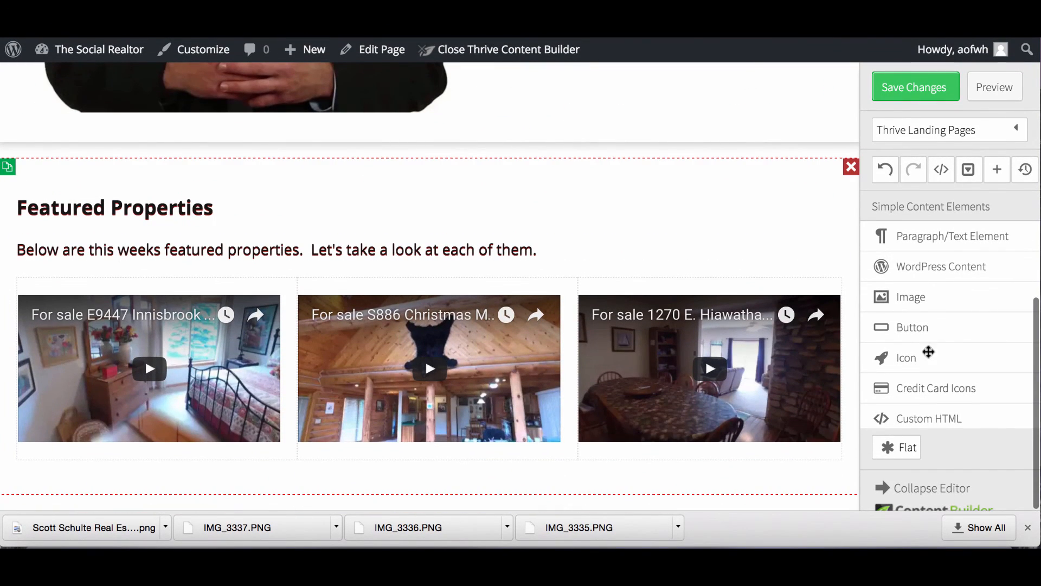
pyautogui.scroll(-2, 936, 301)
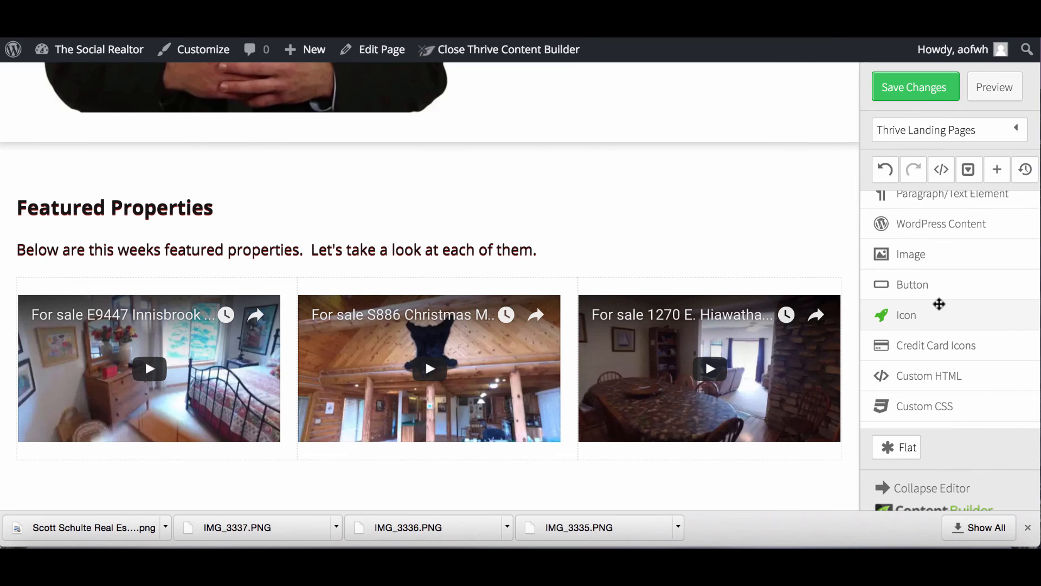
pyautogui.click(938, 291)
pyautogui.scroll(-4, 934, 336)
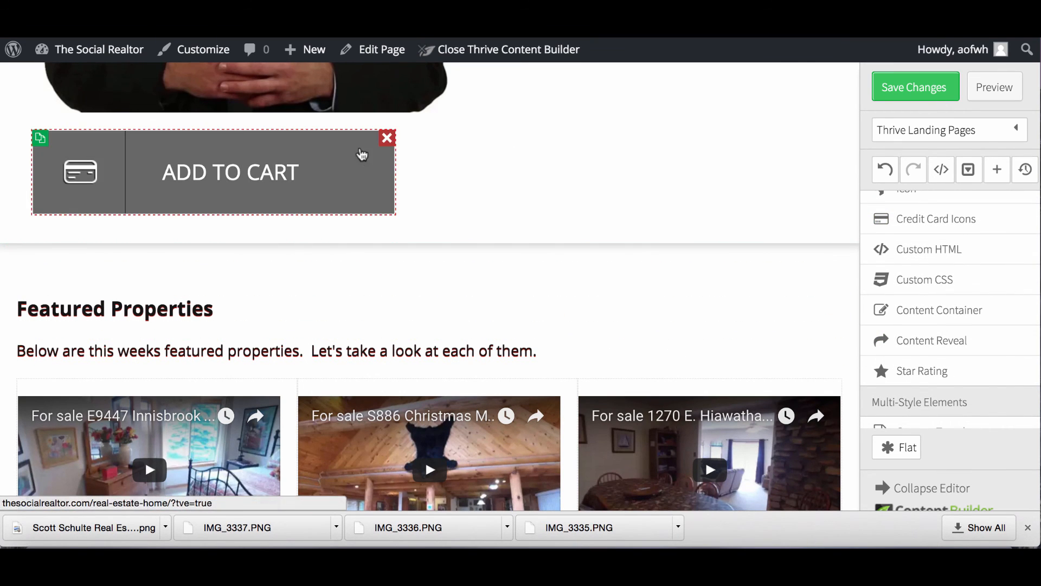
pyautogui.click(387, 139)
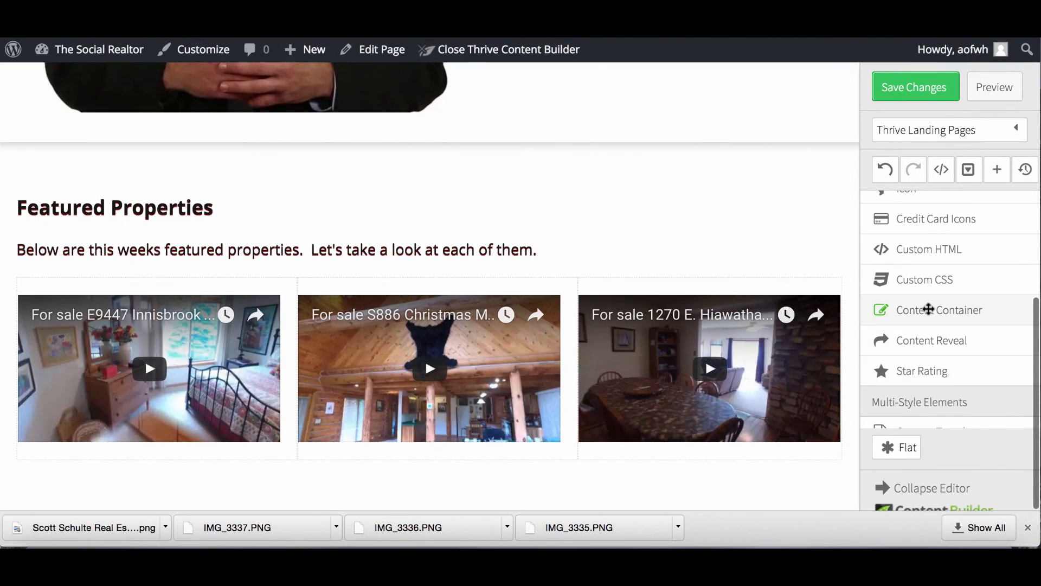
# Expand the Content Box element in the sidebar to show its available styles.
pyautogui.scroll(3, 928, 308)
pyautogui.scroll(3, 928, 308)
pyautogui.scroll(-5, 928, 308)
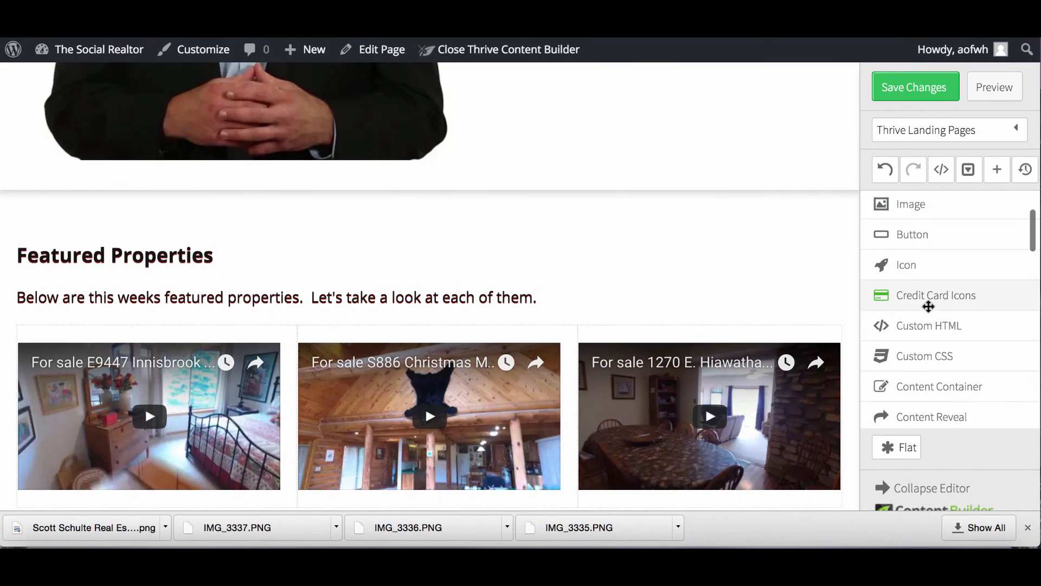
pyautogui.scroll(-3, 929, 311)
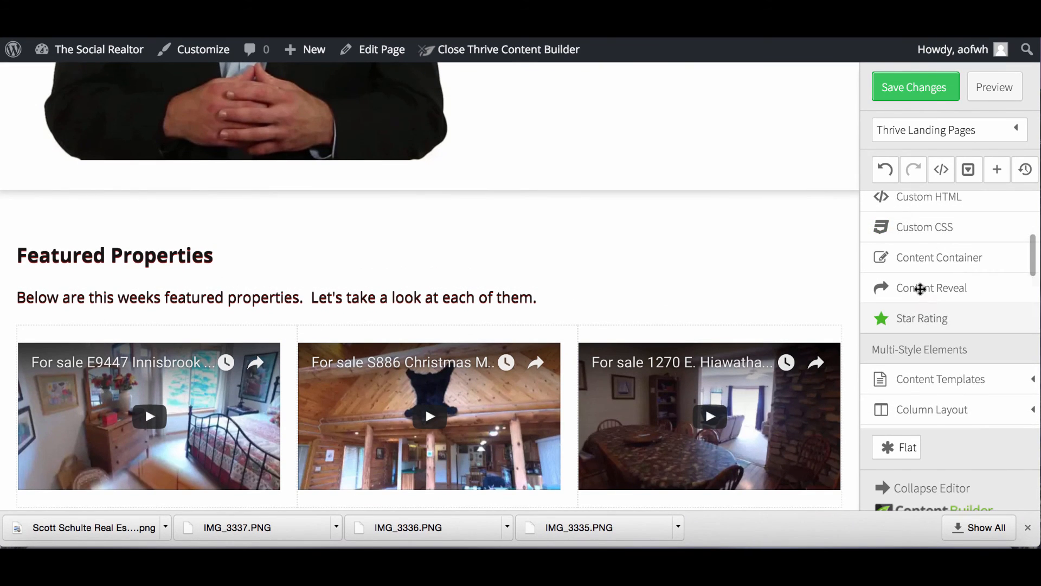
pyautogui.scroll(-2, 934, 313)
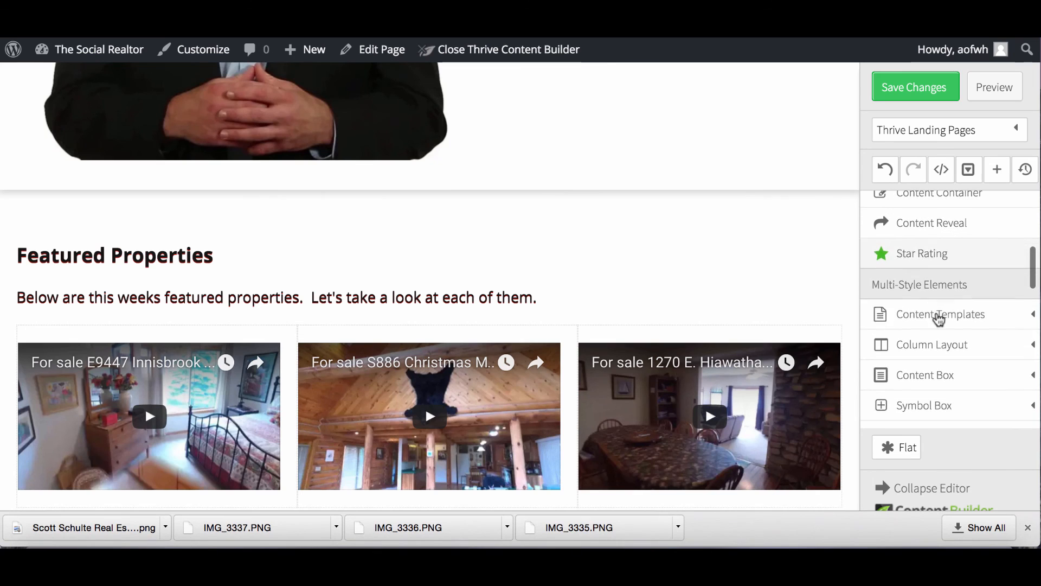
pyautogui.click(929, 373)
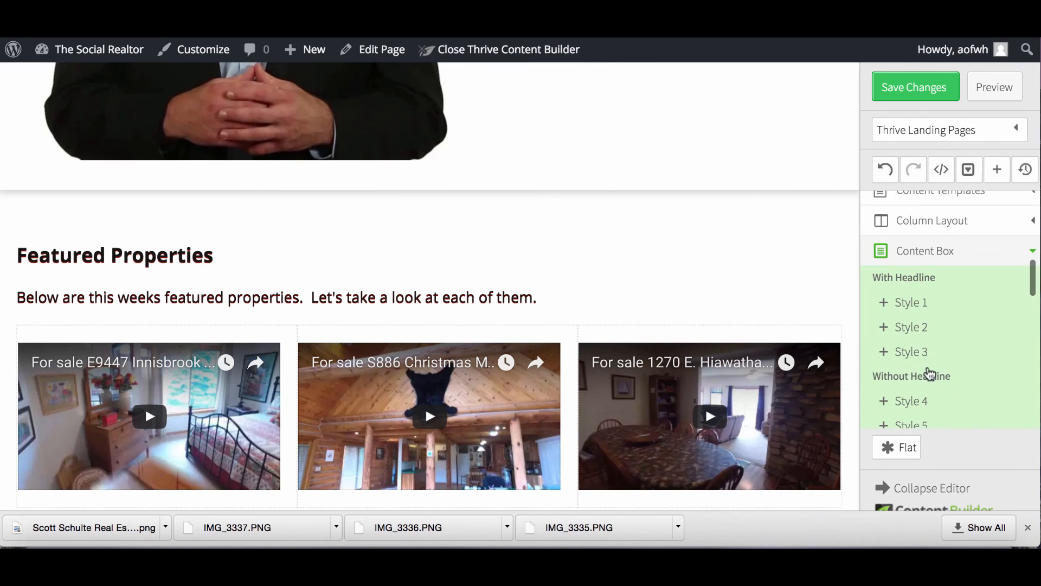
# Add a dark content box below the three property videos and duplicate it.
pyautogui.scroll(-2, 879, 416)
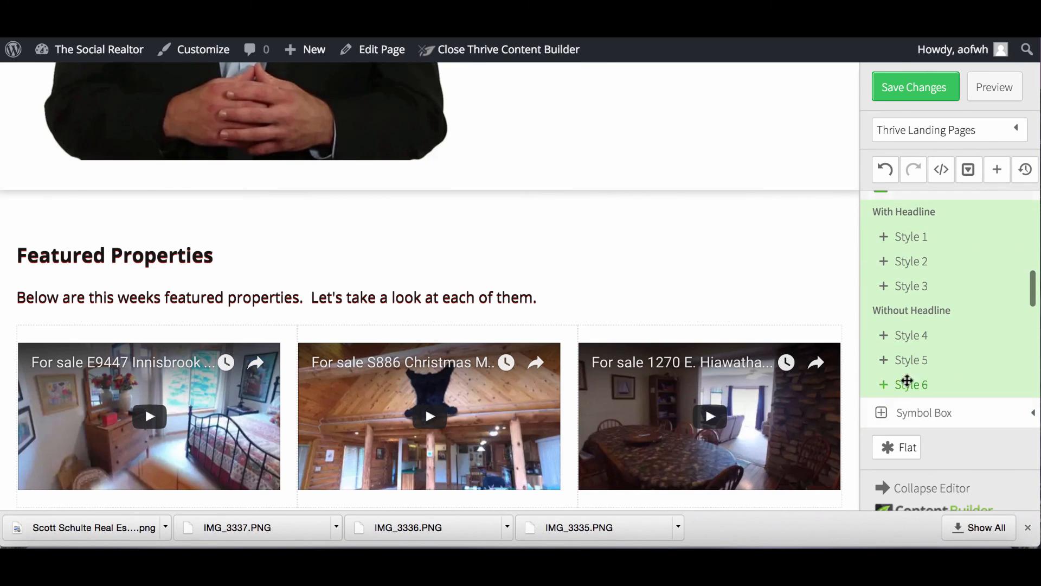
pyautogui.moveTo(904, 361)
pyautogui.mouseDown()
pyautogui.moveTo(743, 499)
pyautogui.moveTo(738, 471)
pyautogui.moveTo(712, 506)
pyautogui.moveTo(705, 469)
pyautogui.moveTo(702, 488)
pyautogui.moveTo(674, 477)
pyautogui.mouseUp()
pyautogui.scroll(-2, 671, 444)
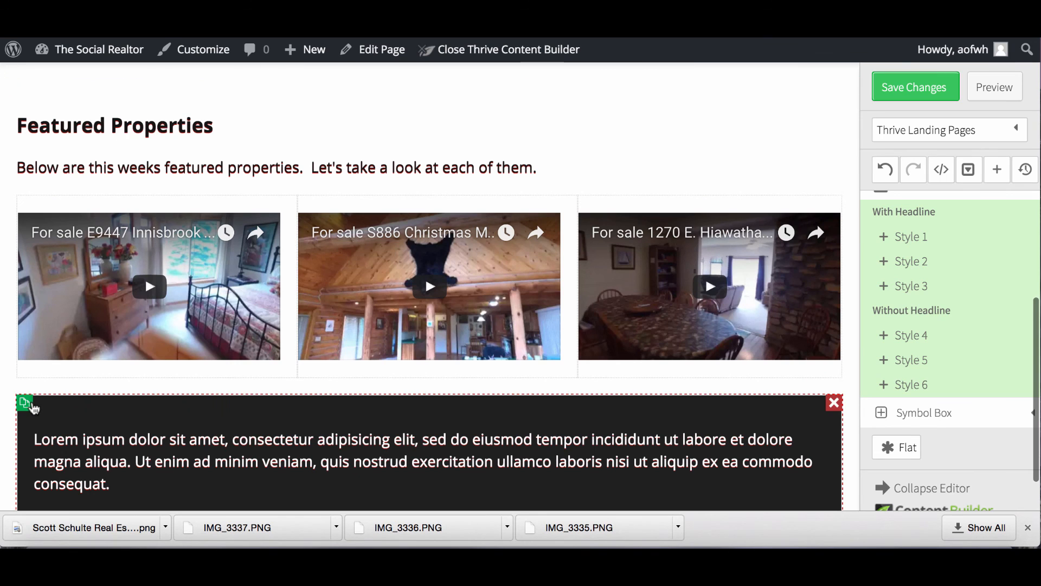
pyautogui.click(27, 404)
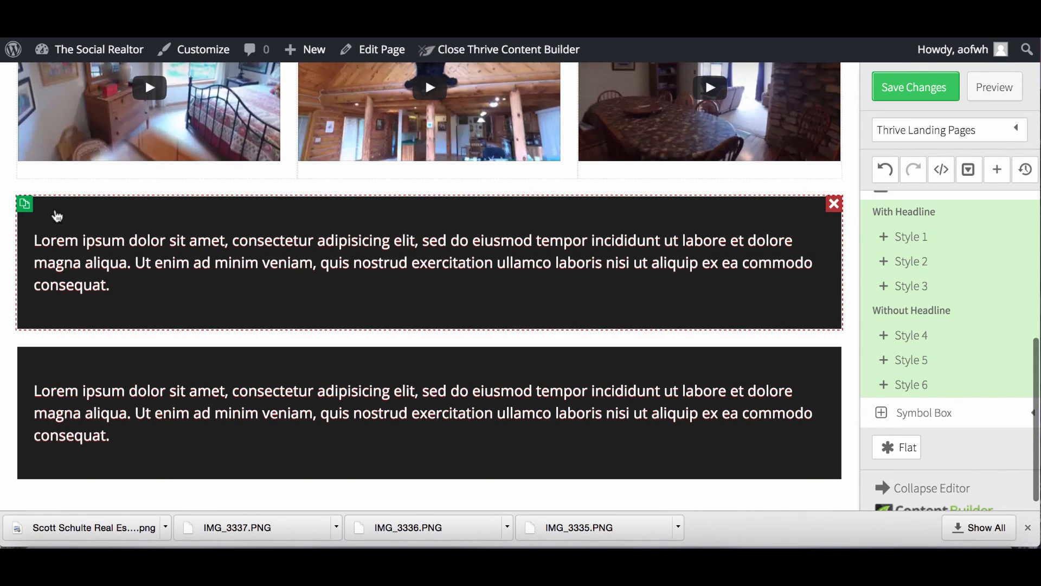
# Lighten the upper content box's background to grey with the custom colour picker.
pyautogui.click(54, 209)
pyautogui.click(129, 142)
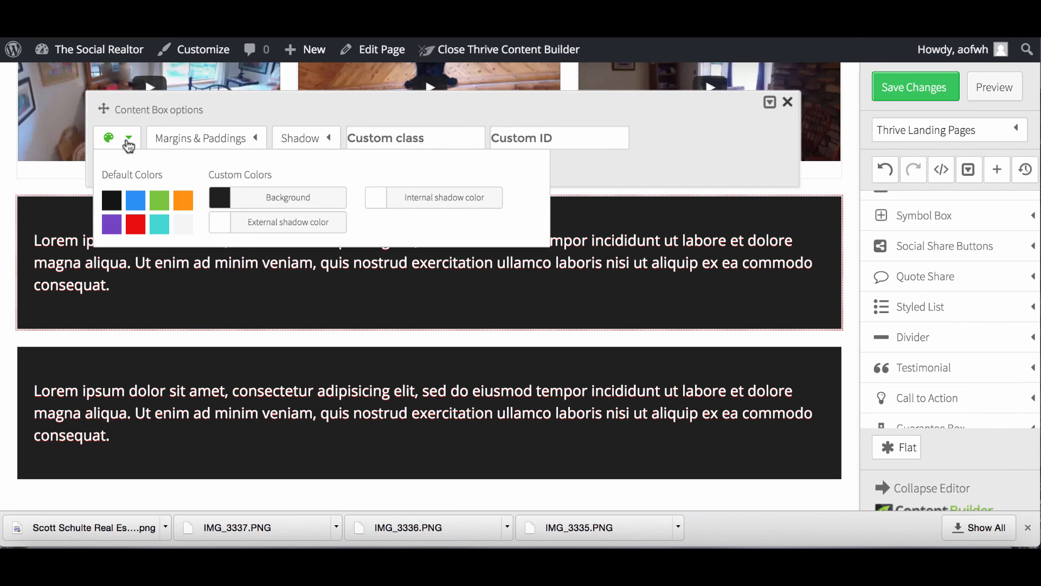
pyautogui.click(242, 200)
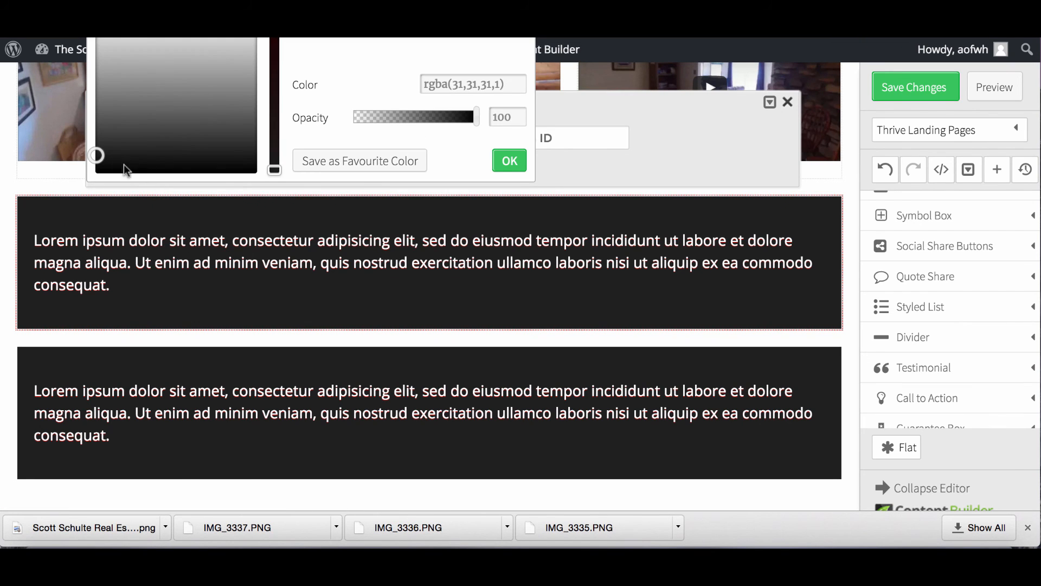
pyautogui.moveTo(103, 153)
pyautogui.mouseDown()
pyautogui.moveTo(123, 123)
pyautogui.moveTo(211, 79)
pyautogui.moveTo(211, 69)
pyautogui.mouseUp()
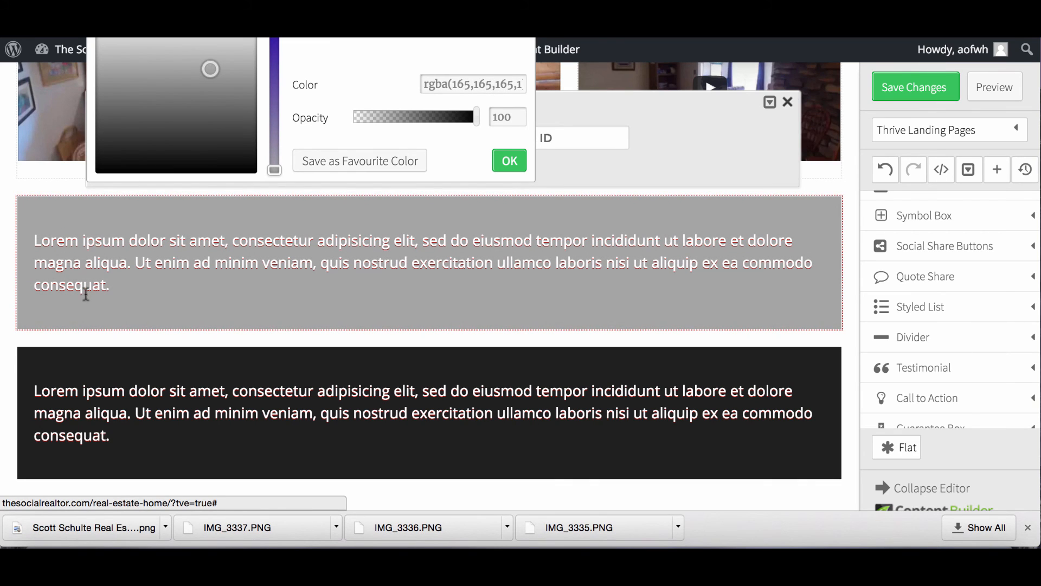
pyautogui.click(31, 363)
# Set the lower content box's background to white and open the grey box paragraph's text options.
pyautogui.click(30, 364)
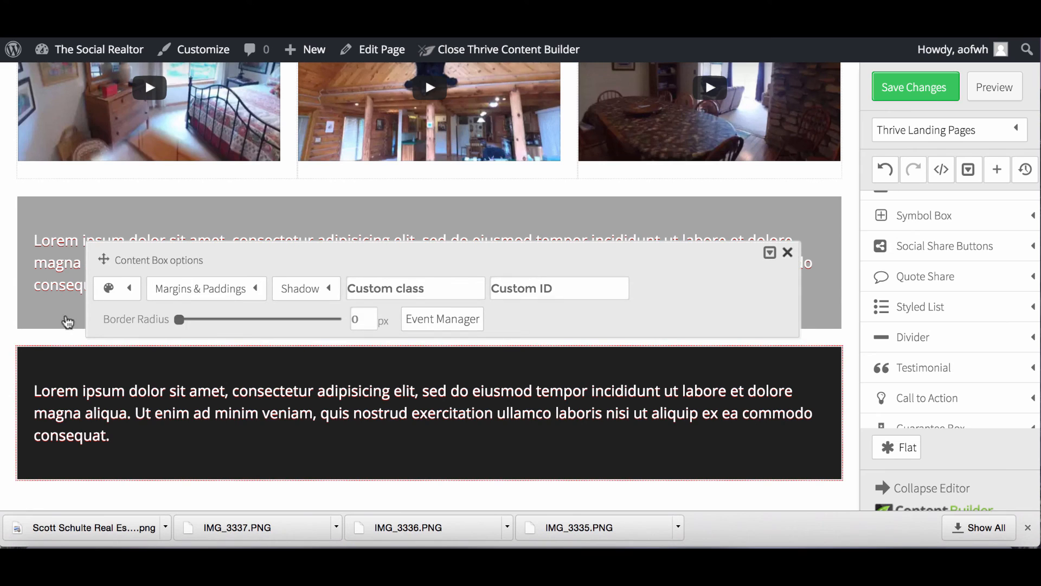
pyautogui.click(129, 292)
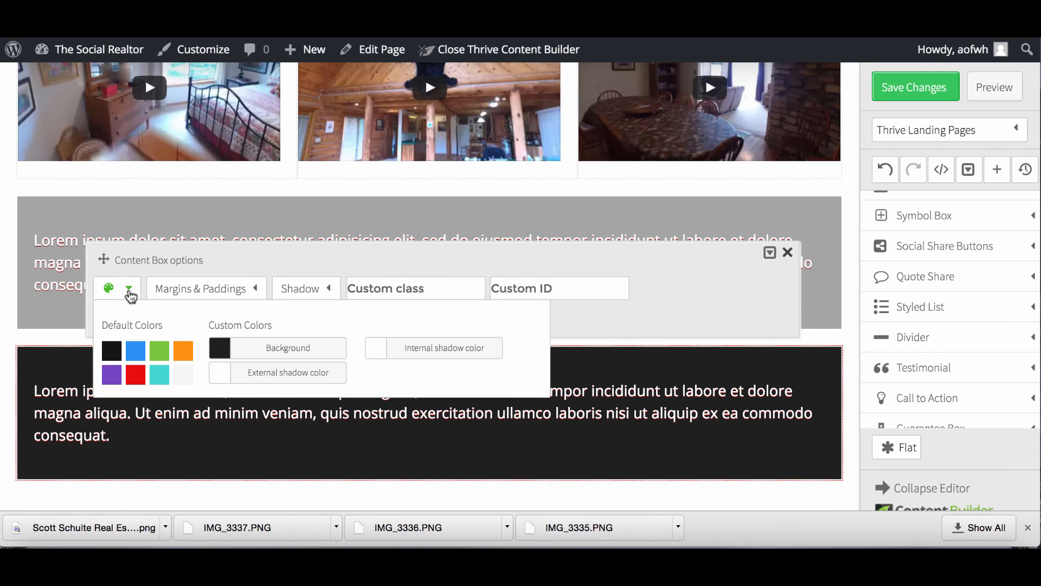
pyautogui.click(219, 347)
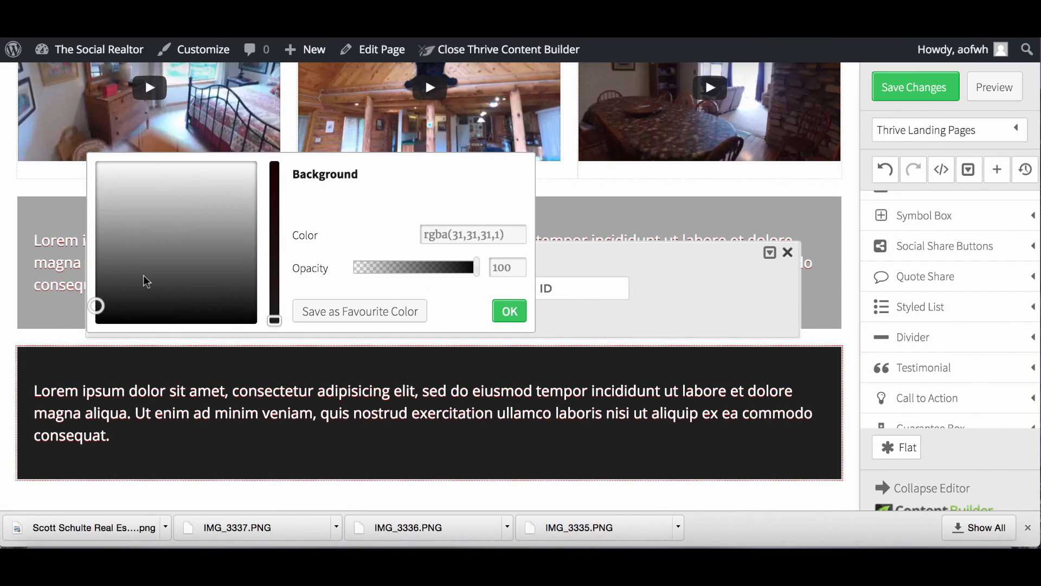
pyautogui.moveTo(97, 303); pyautogui.dragTo(257, 154)
pyautogui.click(145, 367)
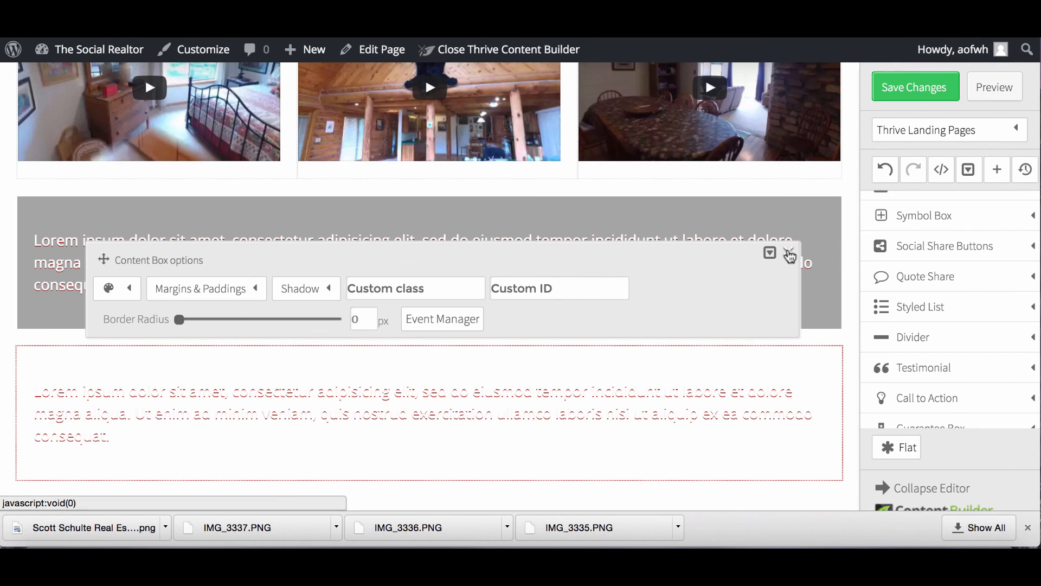
pyautogui.click(787, 252)
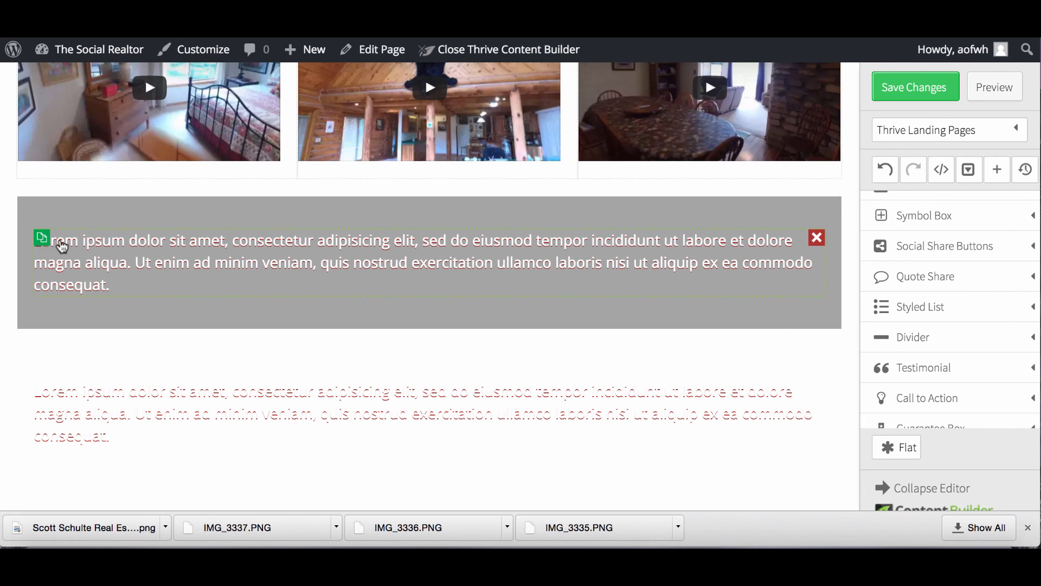
pyautogui.click(163, 266)
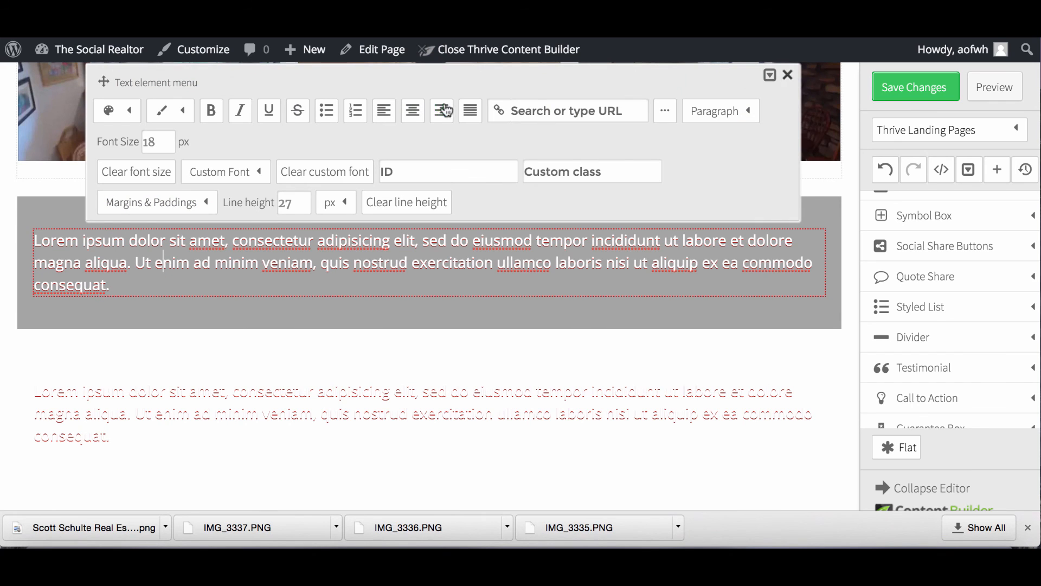
# Add a 1/2 + 1/2 column layout inside the grey content box.
pyautogui.click(788, 76)
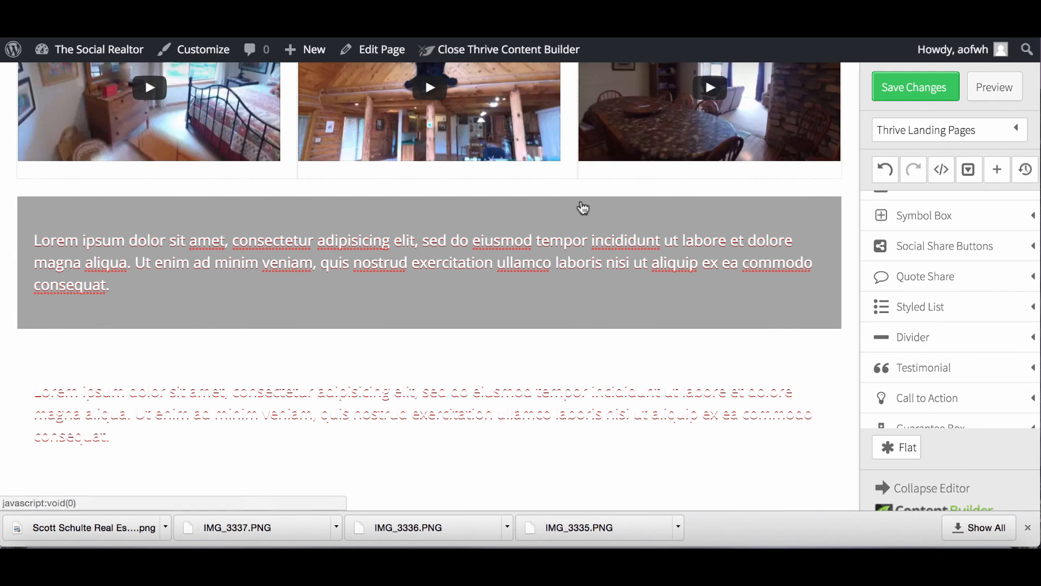
pyautogui.scroll(3, 948, 280)
pyautogui.scroll(5, 947, 279)
pyautogui.scroll(-3, 947, 274)
pyautogui.scroll(-1, 947, 274)
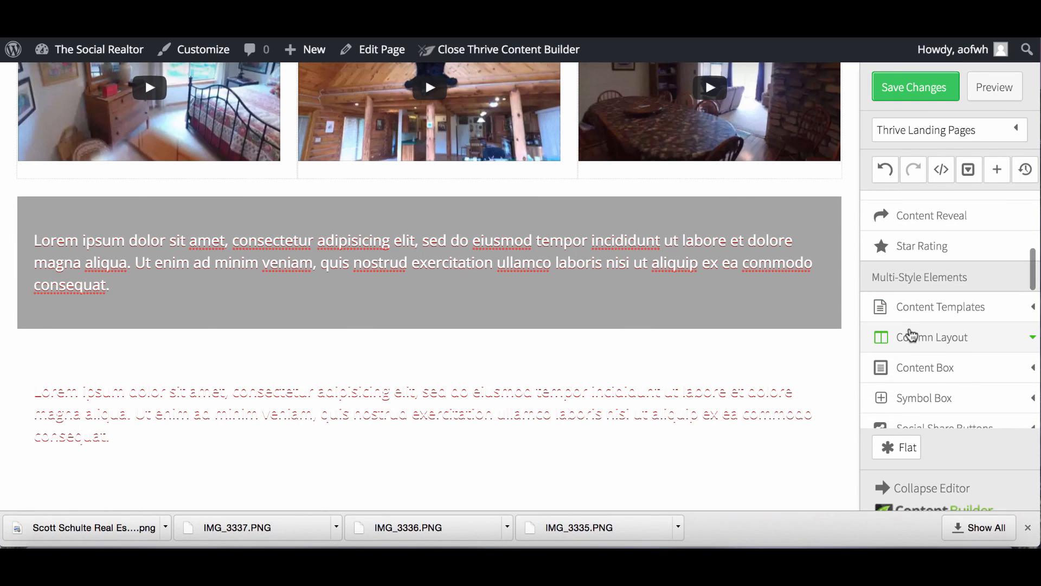
pyautogui.click(911, 341)
pyautogui.moveTo(913, 363); pyautogui.dragTo(585, 221)
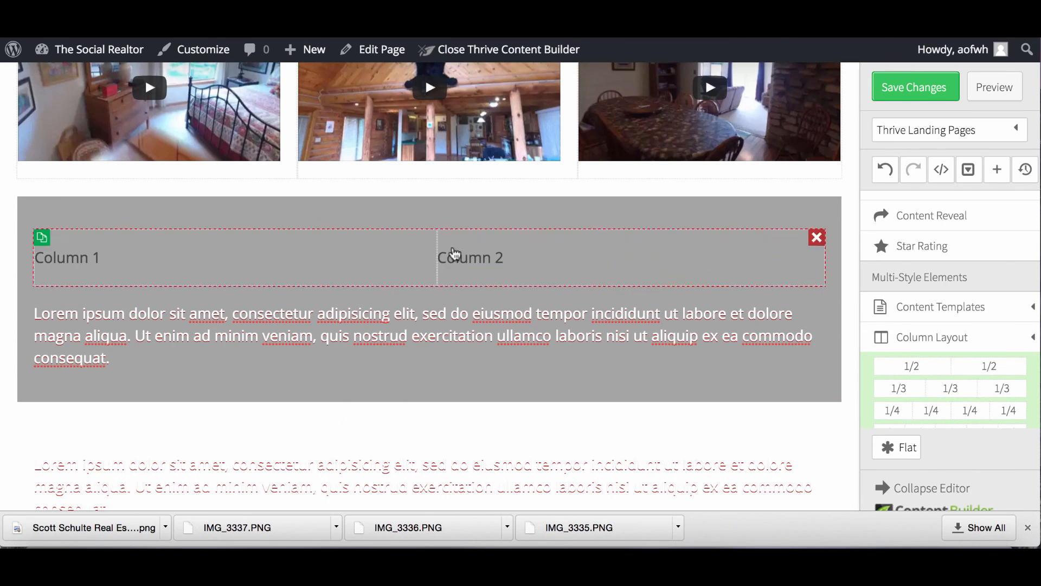
# Move the lorem ipsum paragraph into Column 1 and delete that column's placeholder text.
pyautogui.moveTo(266, 316); pyautogui.dragTo(225, 243)
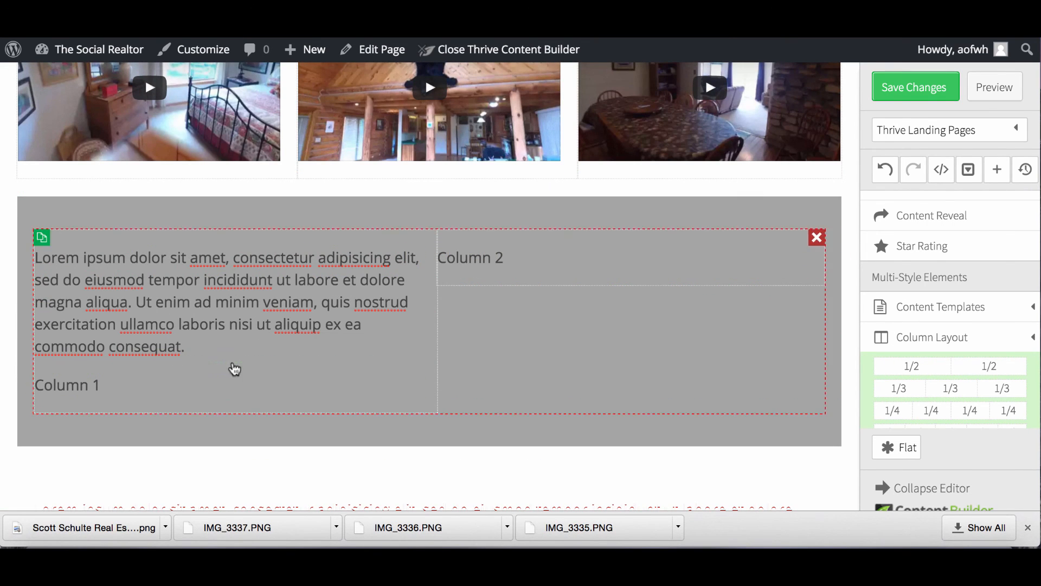
pyautogui.click(415, 383)
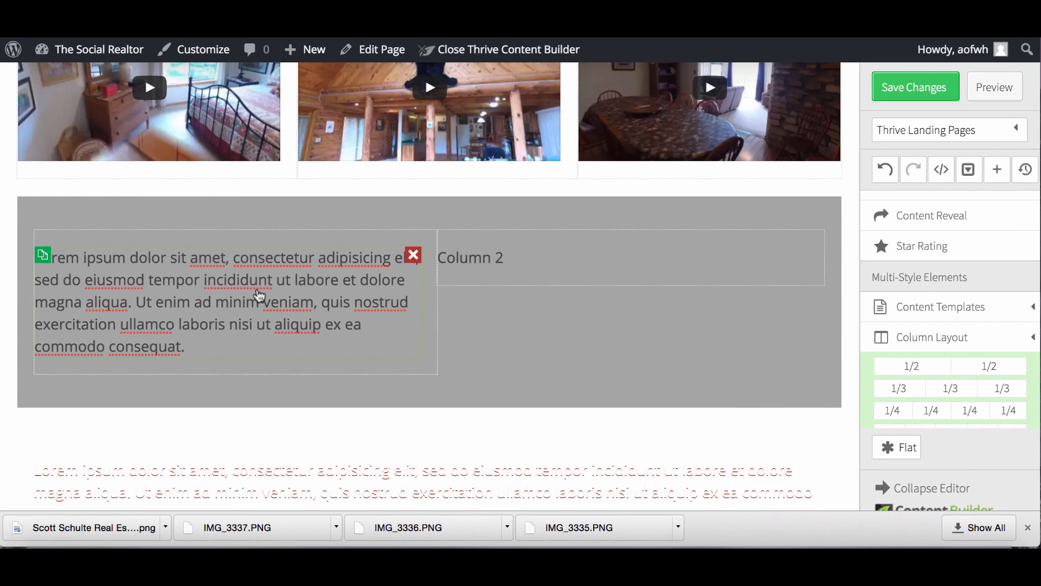
pyautogui.click(120, 216)
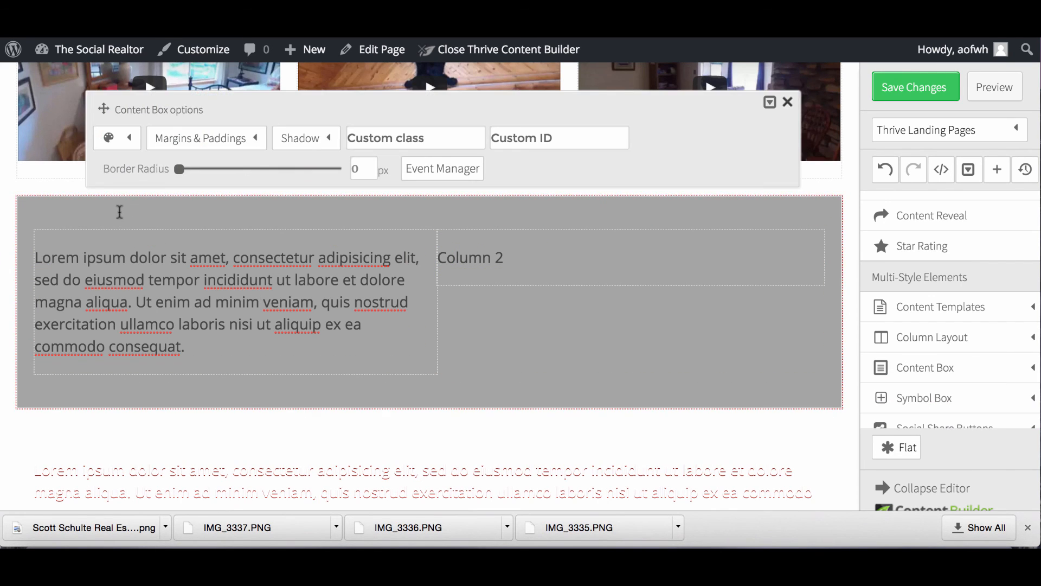
pyautogui.scroll(8, 948, 285)
pyautogui.scroll(2, 948, 292)
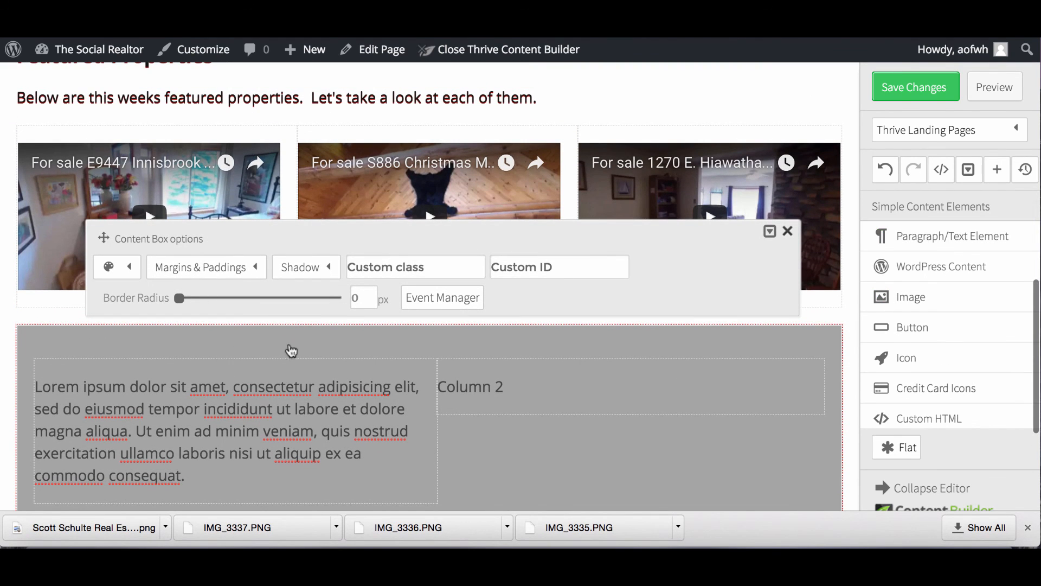
# Add a text element at the top of the grey box with black text at font size 24.
pyautogui.click(788, 231)
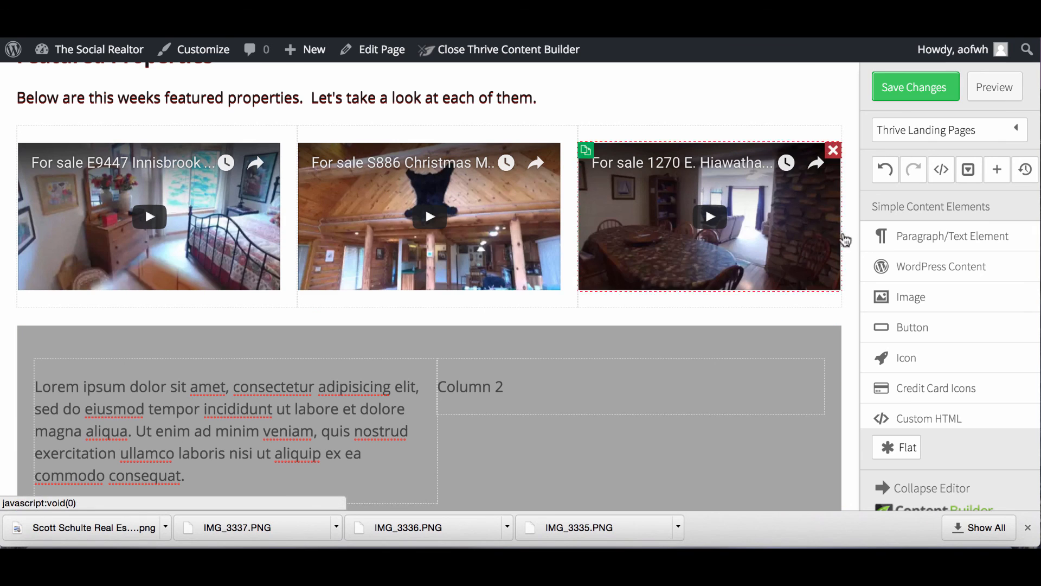
pyautogui.moveTo(918, 236); pyautogui.dragTo(251, 353)
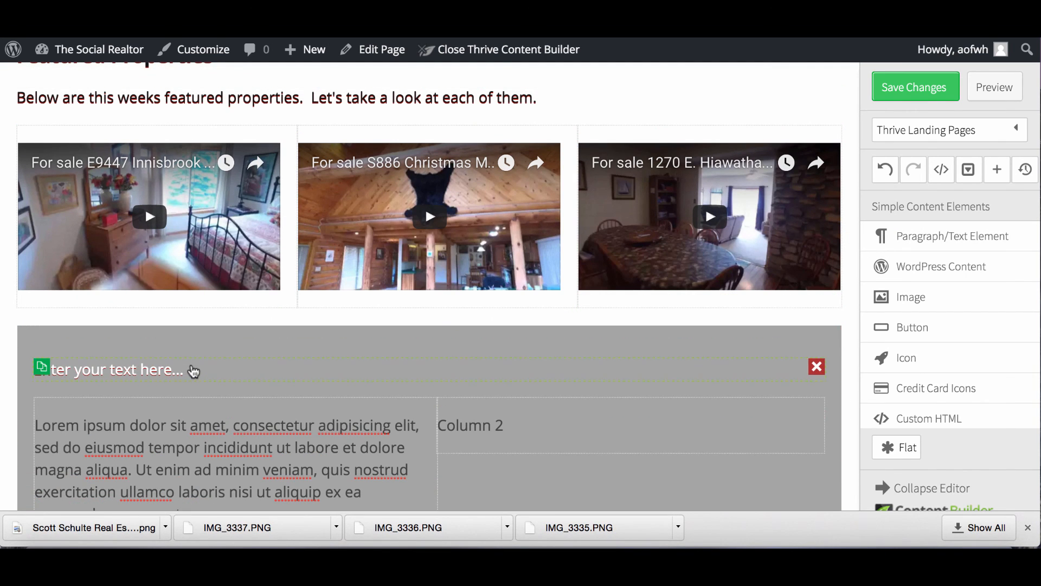
pyautogui.moveTo(192, 366); pyautogui.dragTo(36, 361)
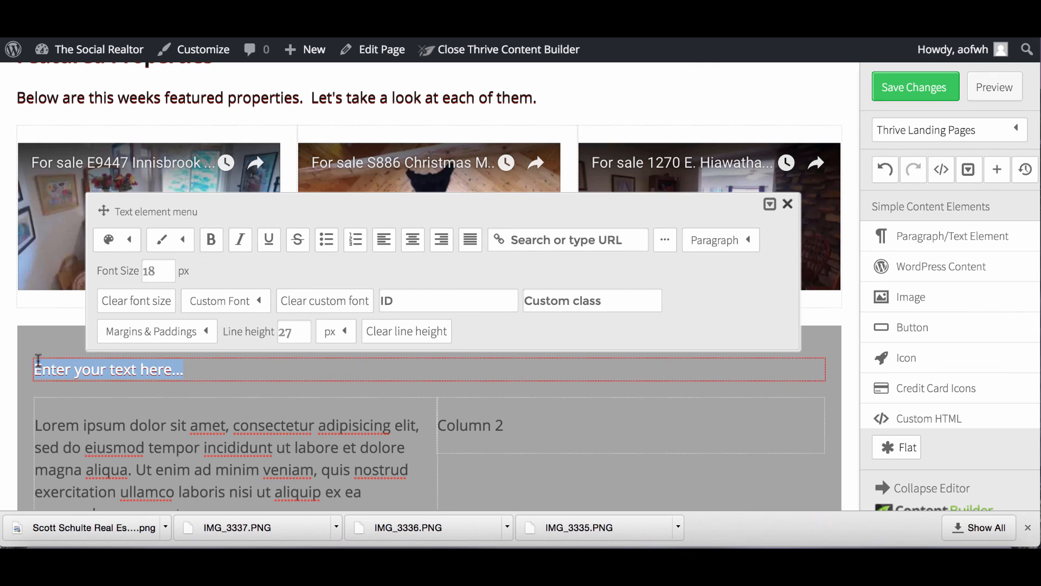
pyautogui.click(129, 239)
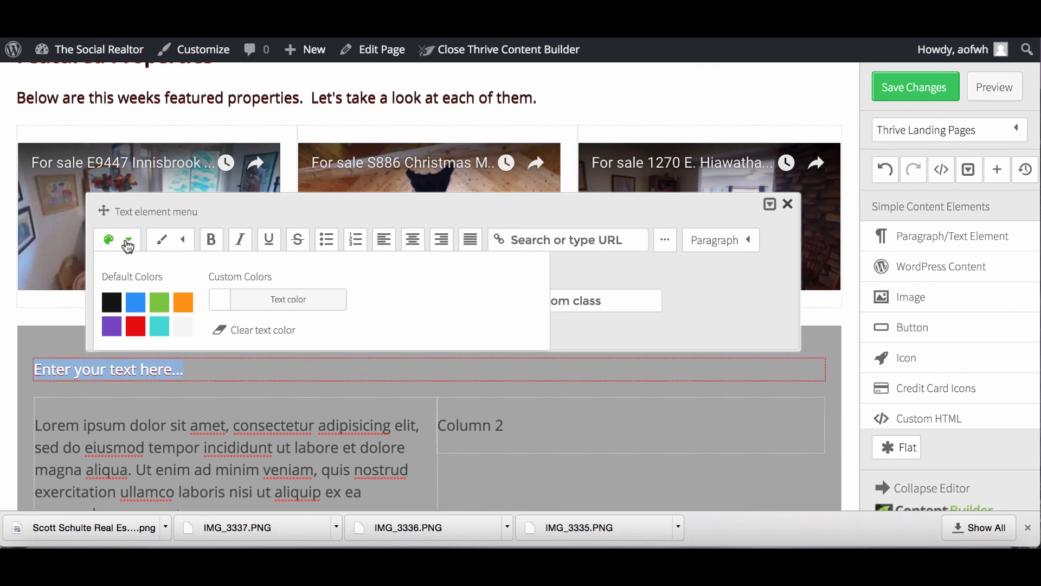
pyautogui.click(111, 307)
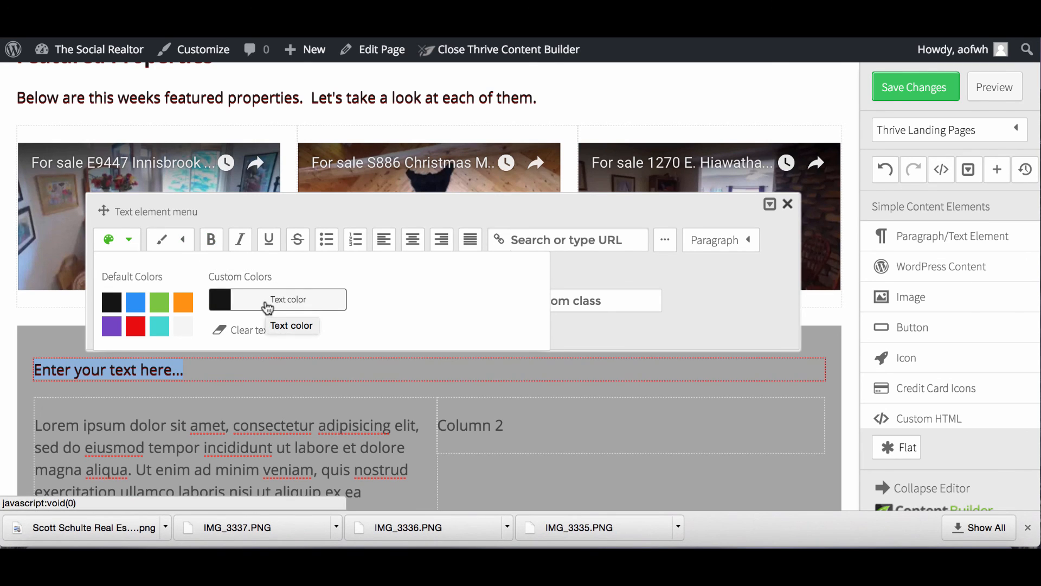
pyautogui.click(595, 269)
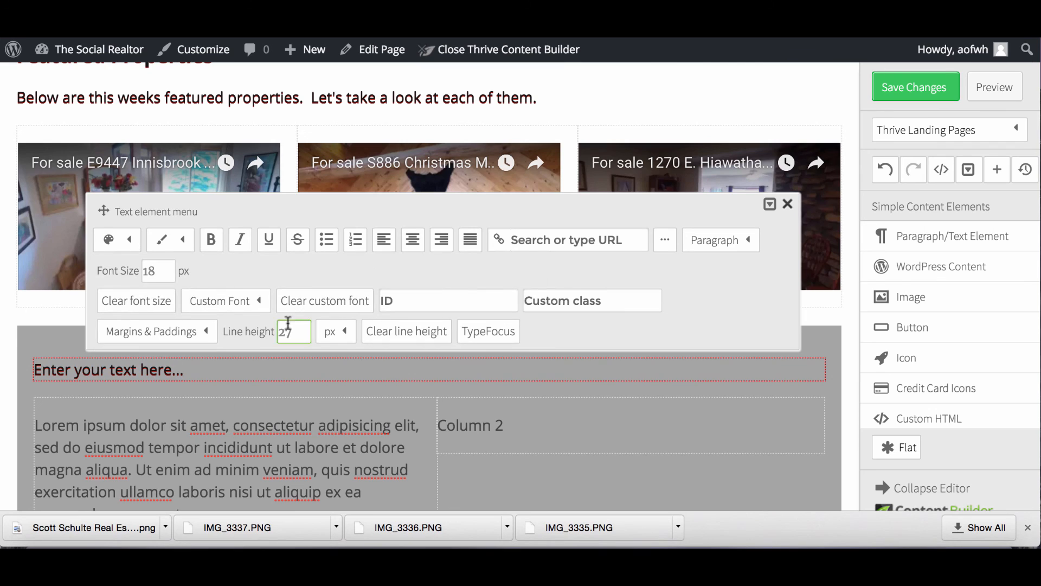
pyautogui.moveTo(168, 271); pyautogui.dragTo(137, 273)
pyautogui.write('24')
pyautogui.scroll(-2, 248, 317)
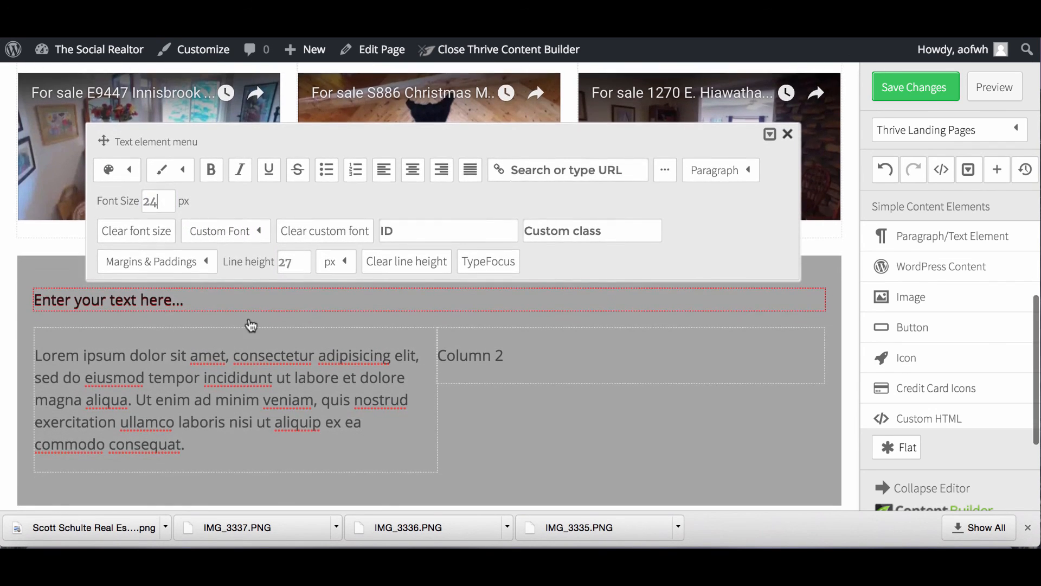
# Set the new element's font to the web-standard Arial Black.
pyautogui.click(244, 233)
pyautogui.click(247, 293)
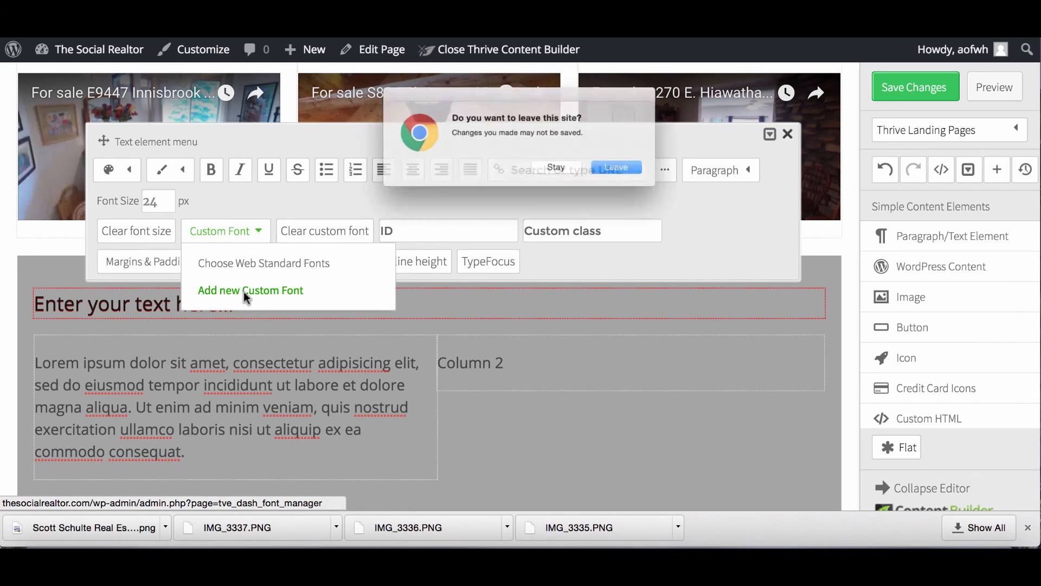
pyautogui.click(546, 174)
pyautogui.click(323, 261)
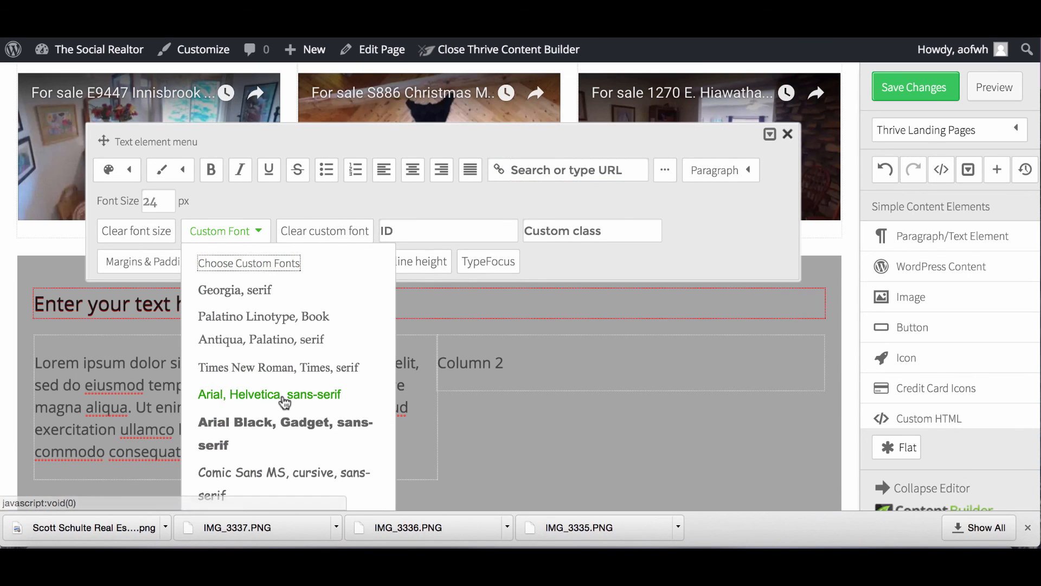
pyautogui.click(278, 428)
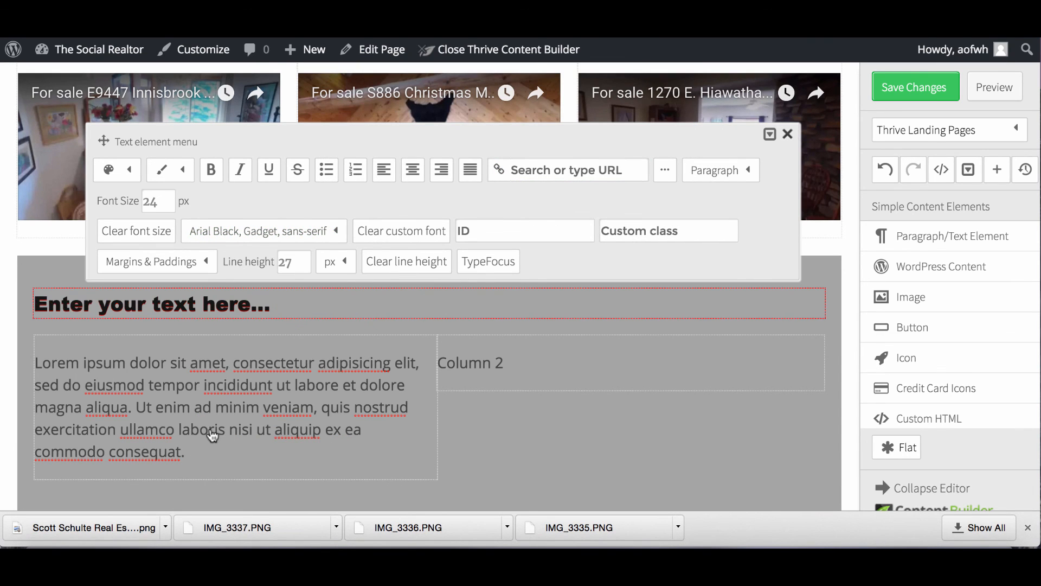
pyautogui.scroll(-2, 213, 435)
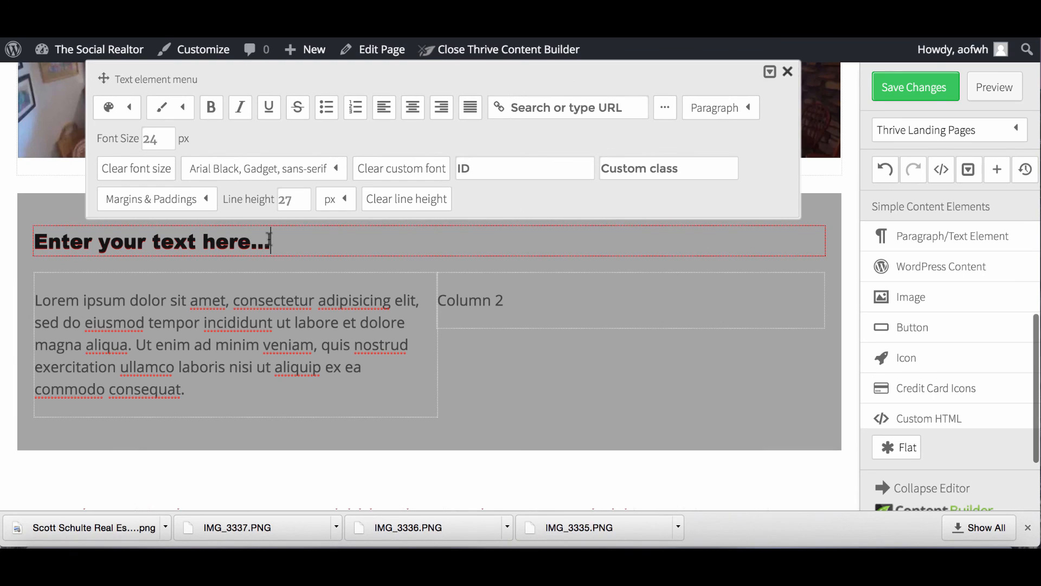
# Replace its placeholder with the heading 'First time home buyer?'.
pyautogui.moveTo(270, 240); pyautogui.dragTo(34, 242)
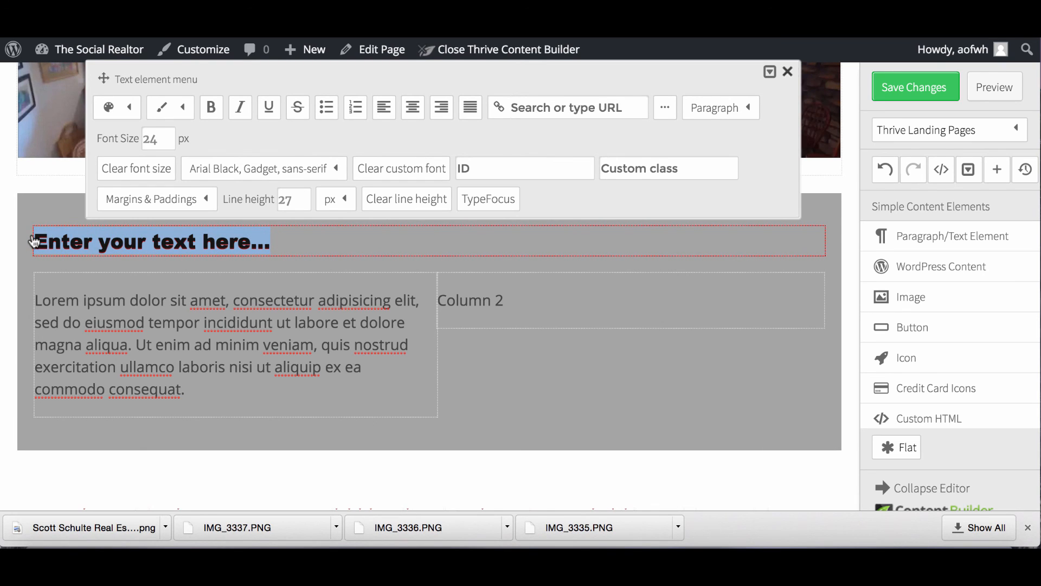
pyautogui.write('Fir')
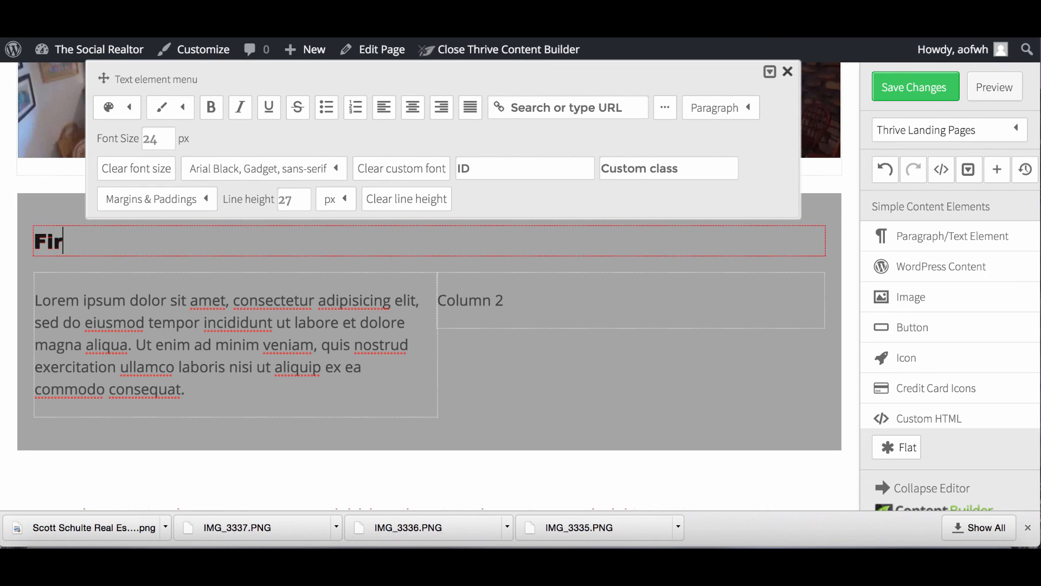
pyautogui.write('st time ')
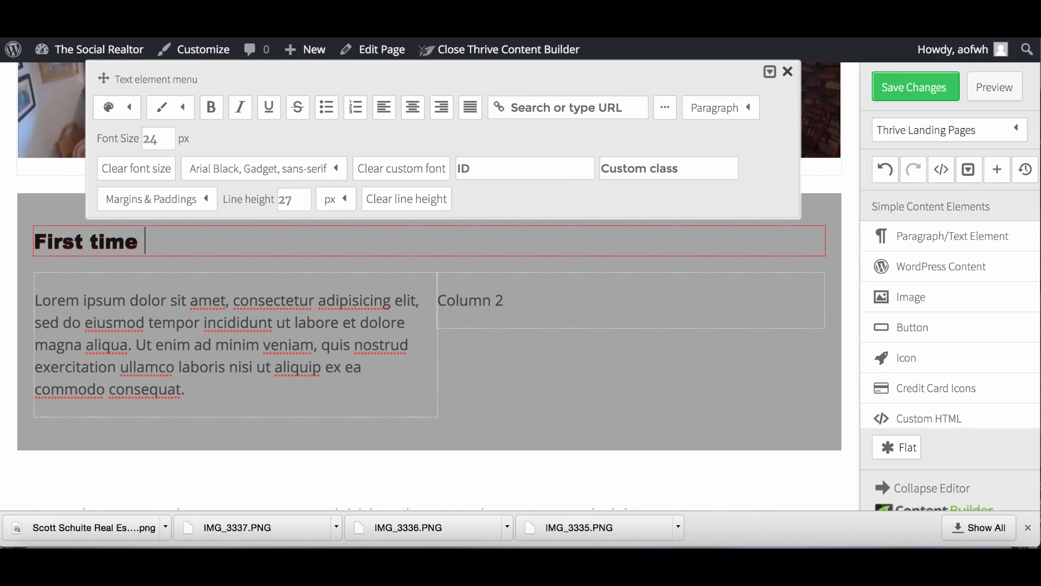
pyautogui.write('home buy')
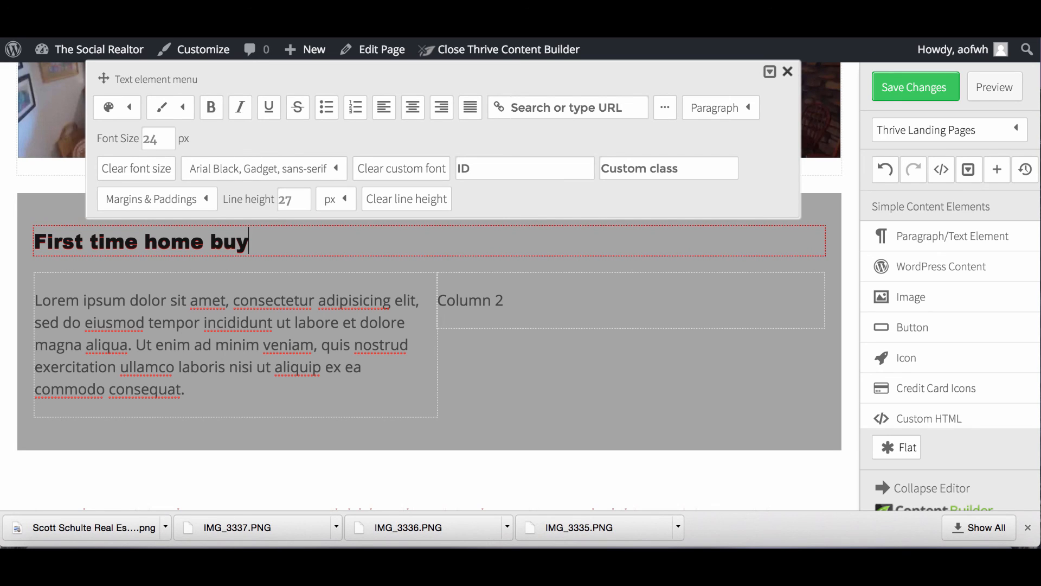
pyautogui.write('er?')
pyautogui.click(203, 393)
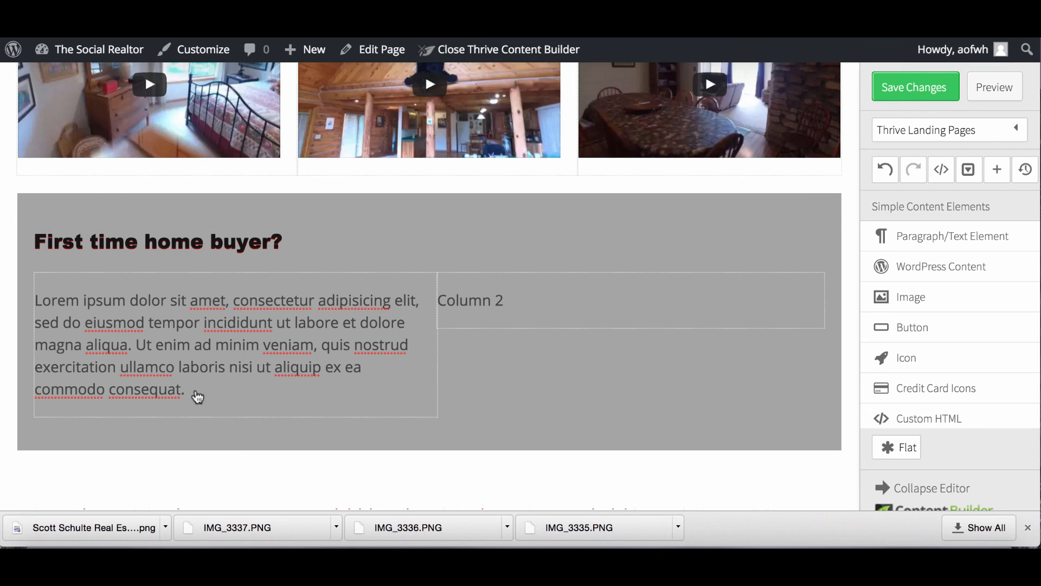
pyautogui.click(198, 396)
# Replace the left column placeholder with text on first-time buyer programs and Wednesday's free workshop.
pyautogui.moveTo(182, 390); pyautogui.dragTo(33, 297)
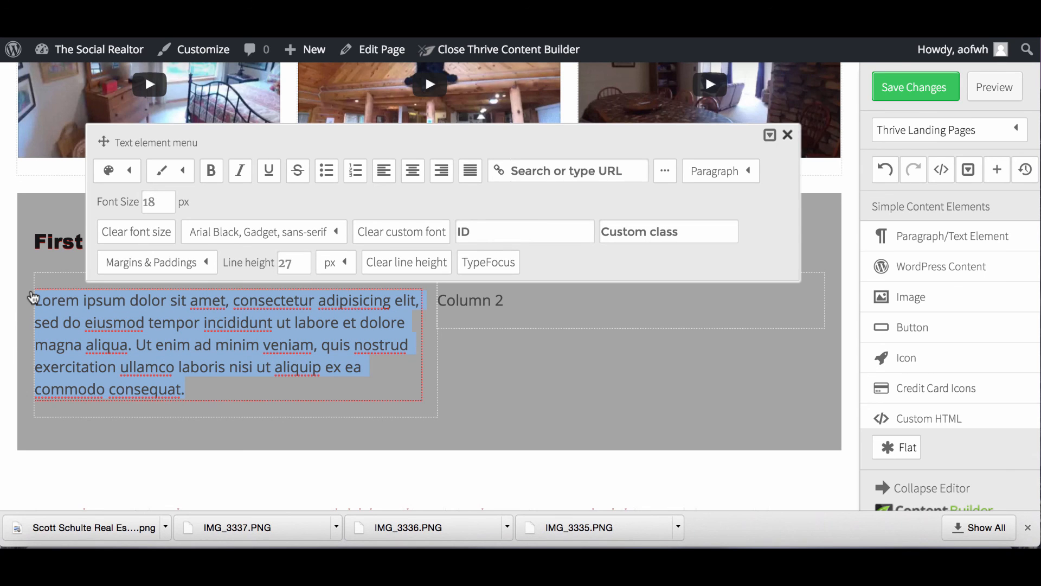
pyautogui.write('There are')
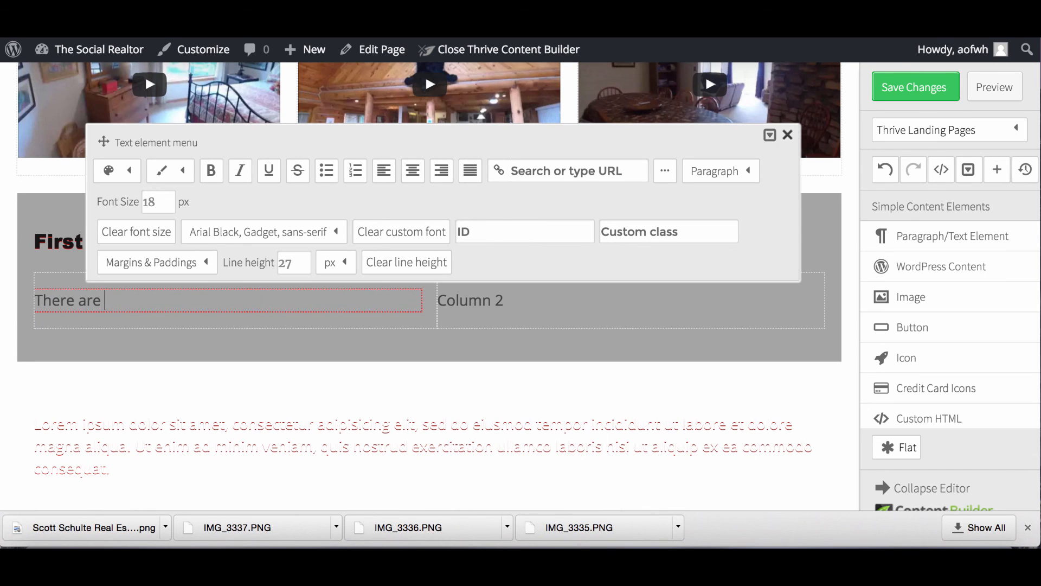
pyautogui.write(' a number of progra')
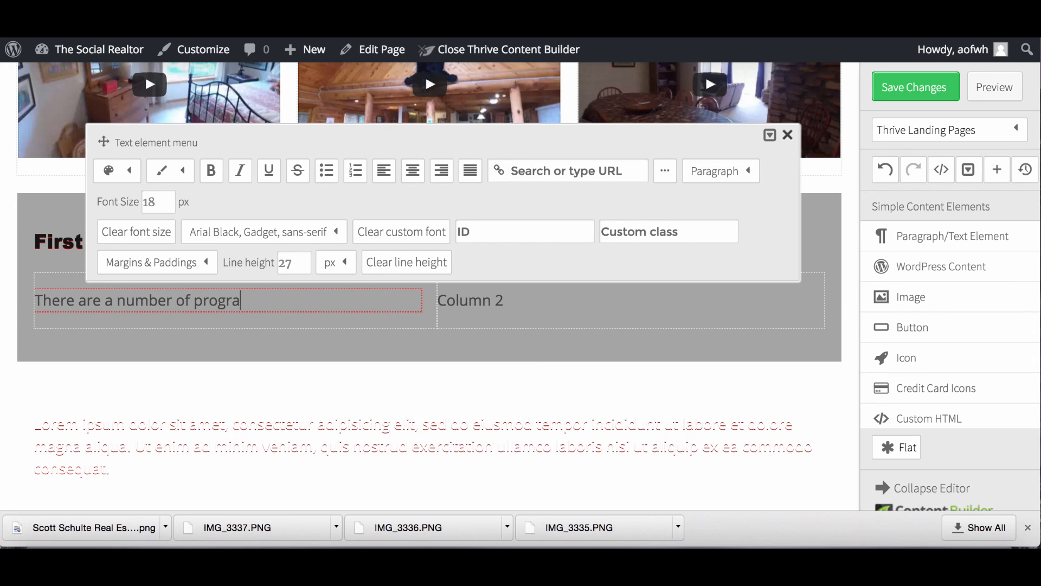
pyautogui.write('ms available for')
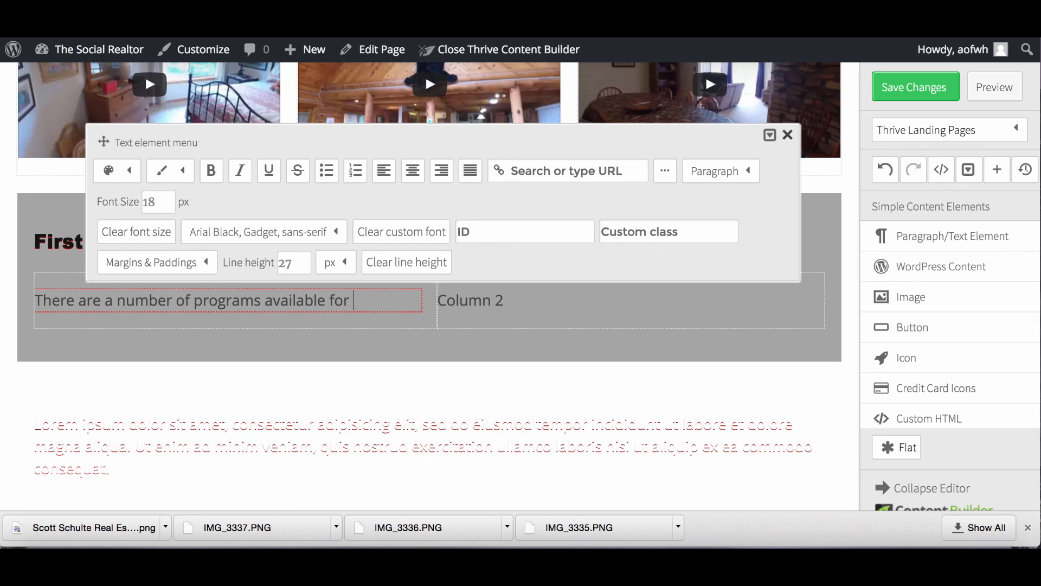
pyautogui.write(' first time home buyers.')
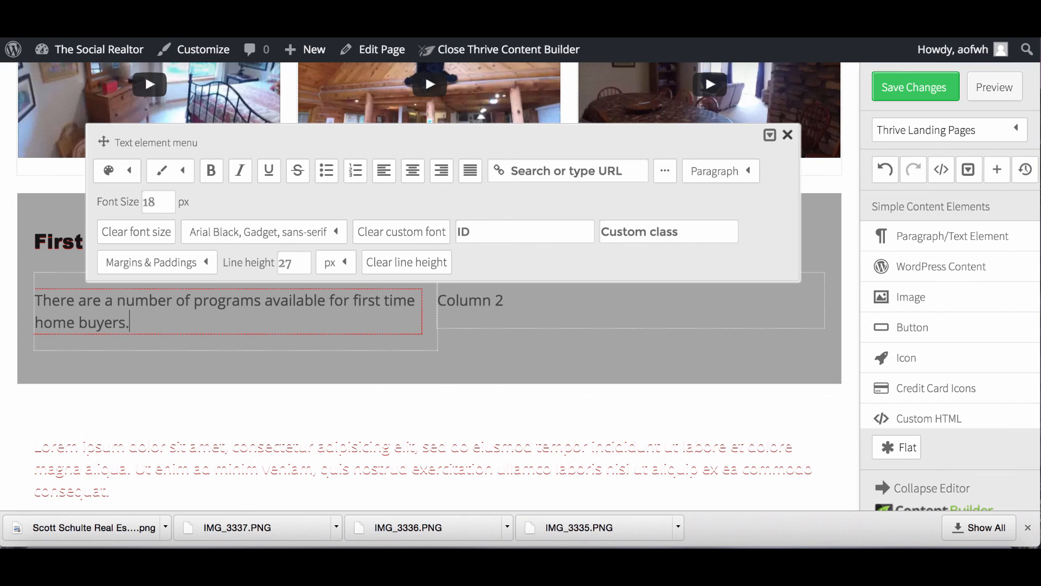
pyautogui.write('  One of them is')
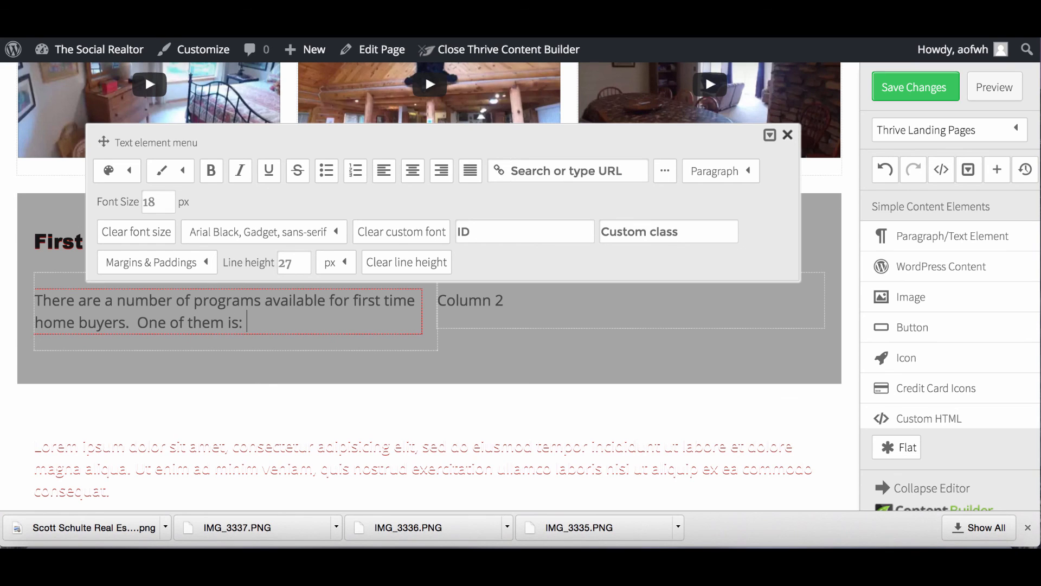
pyautogui.write(': ___________')
pyautogui.write('This W')
pyautogui.write('ednes')
pyautogui.write('day we ')
pyautogui.write('will be doin')
pyautogui.write('g a free ')
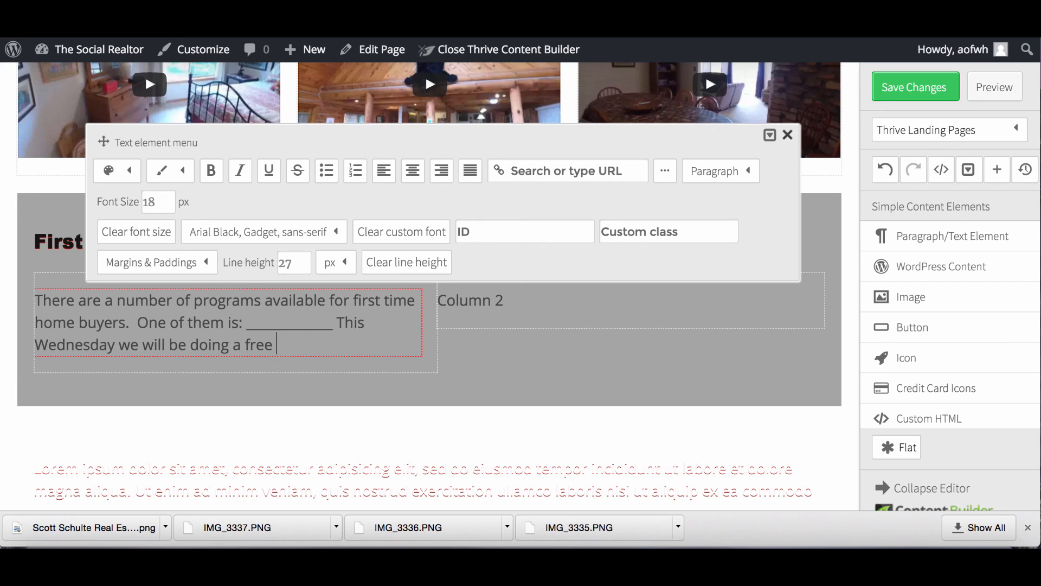
pyautogui.write('workshop explaining who ')
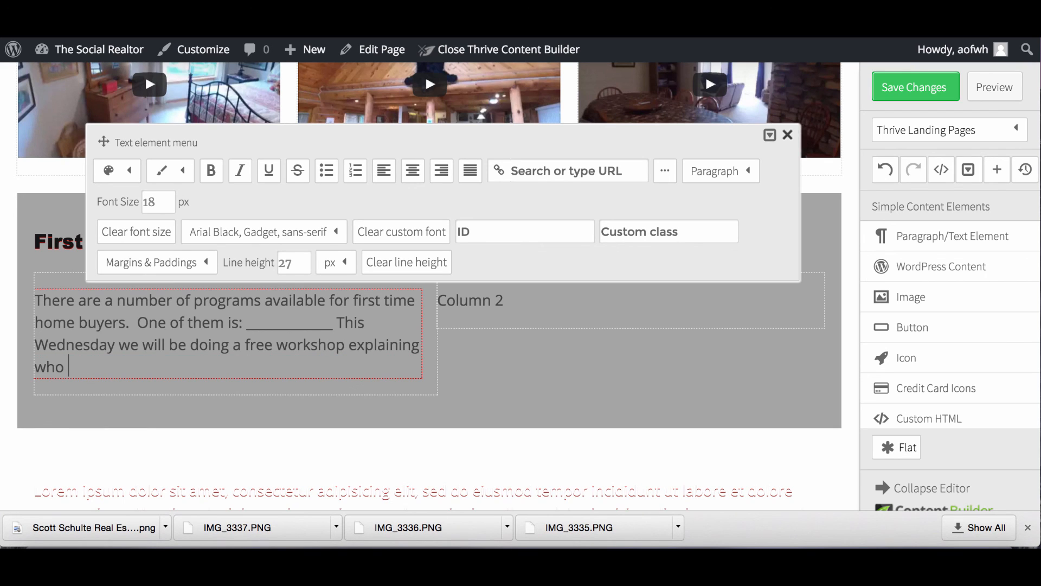
pyautogui.write('is a great candidate for this pro')
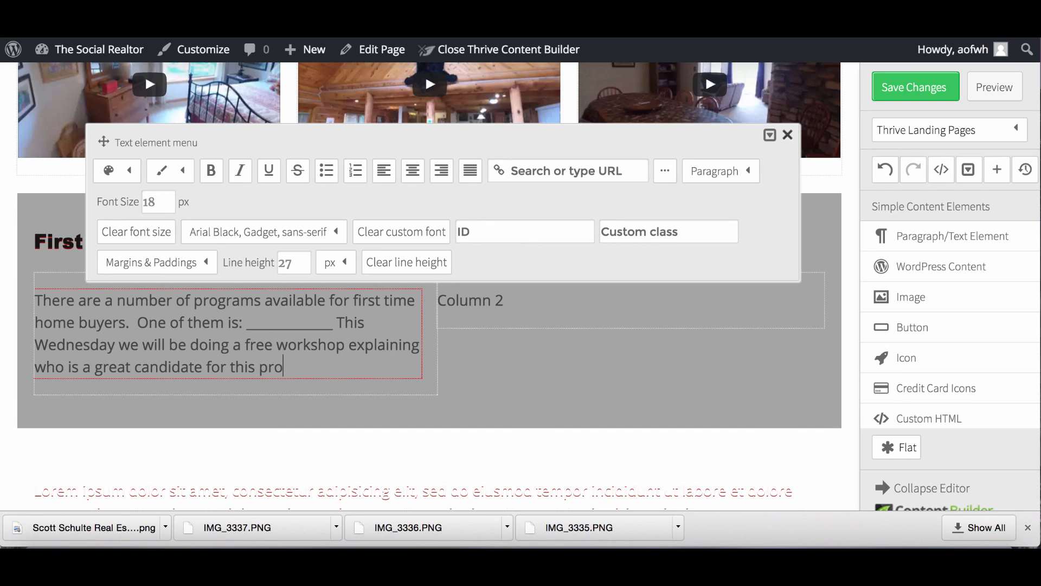
pyautogui.write('gram.  You are not')
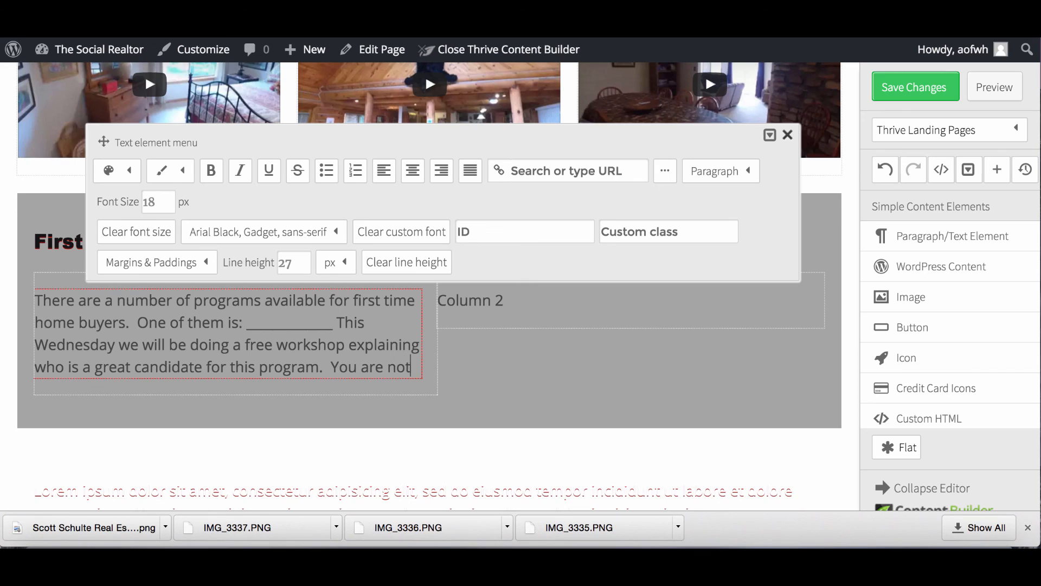
pyautogui.write(' going to want to miss it. Just simply fill out the short for')
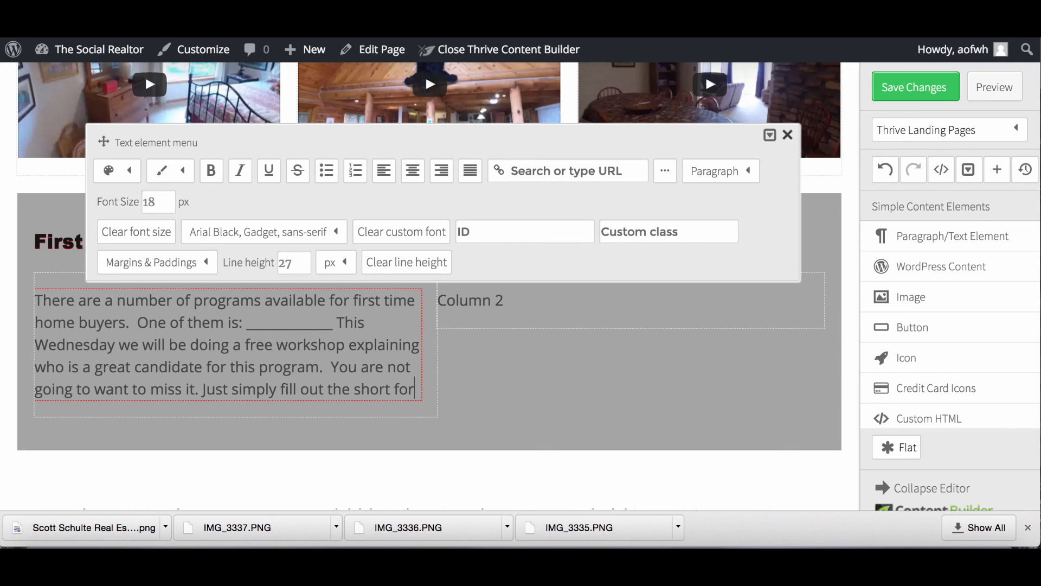
pyautogui.write('m to the right and we ')
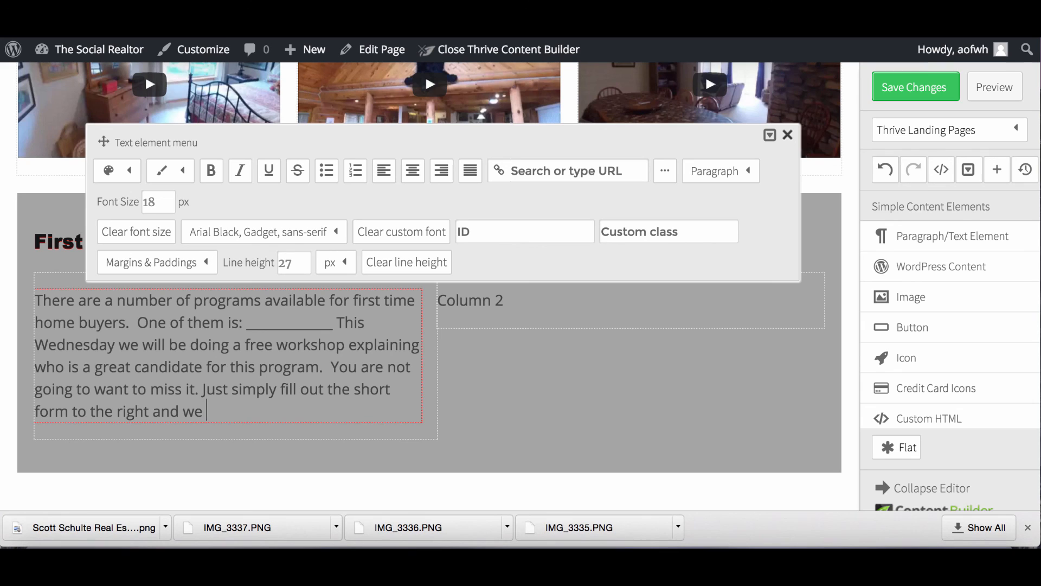
pyautogui.write('will send you the details.')
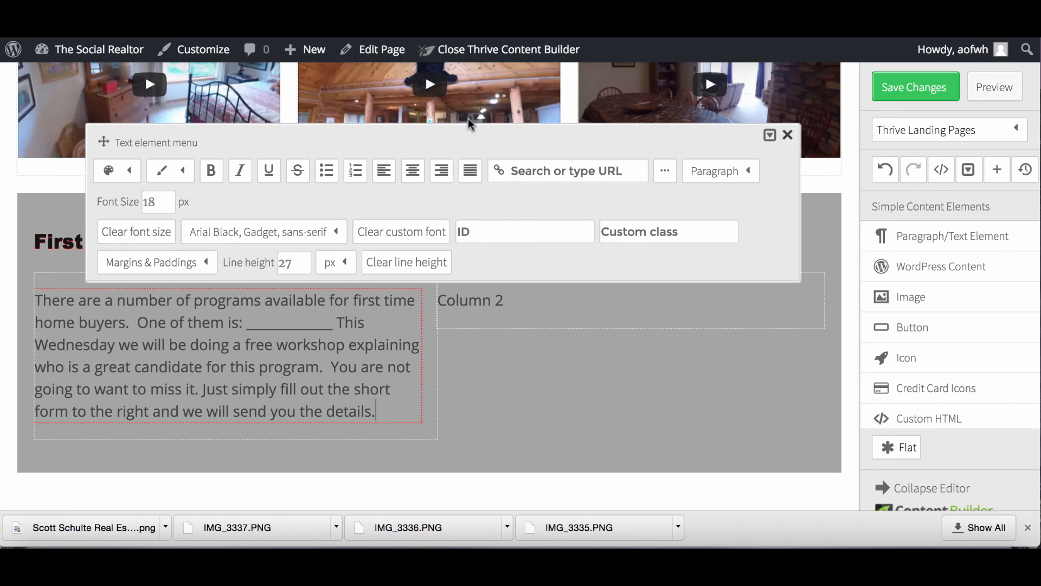
# Close the text editor, save the page changes and return to the WordPress dashboard.
pyautogui.click(791, 137)
pyautogui.click(904, 91)
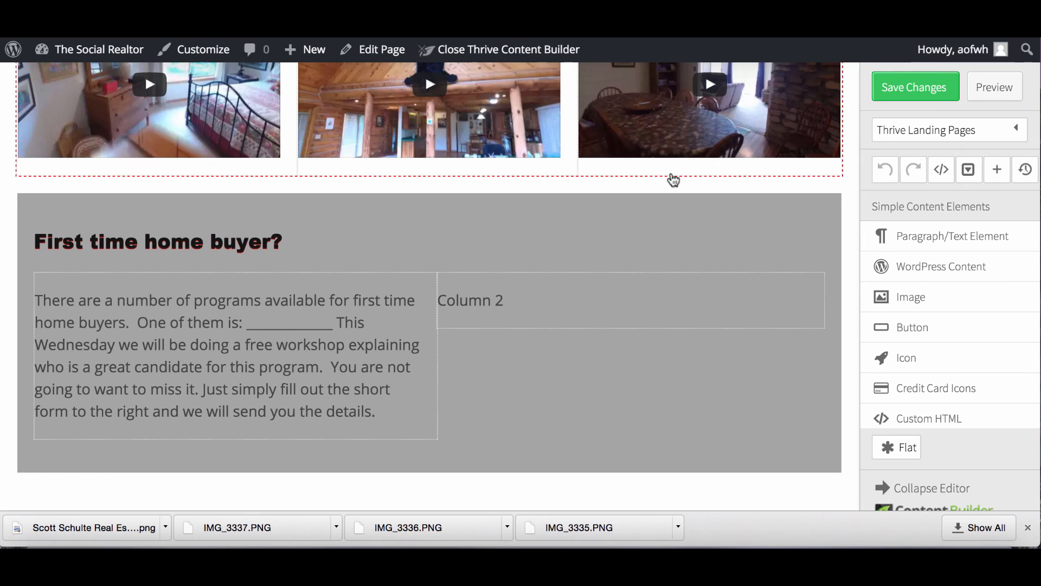
pyautogui.click(894, 85)
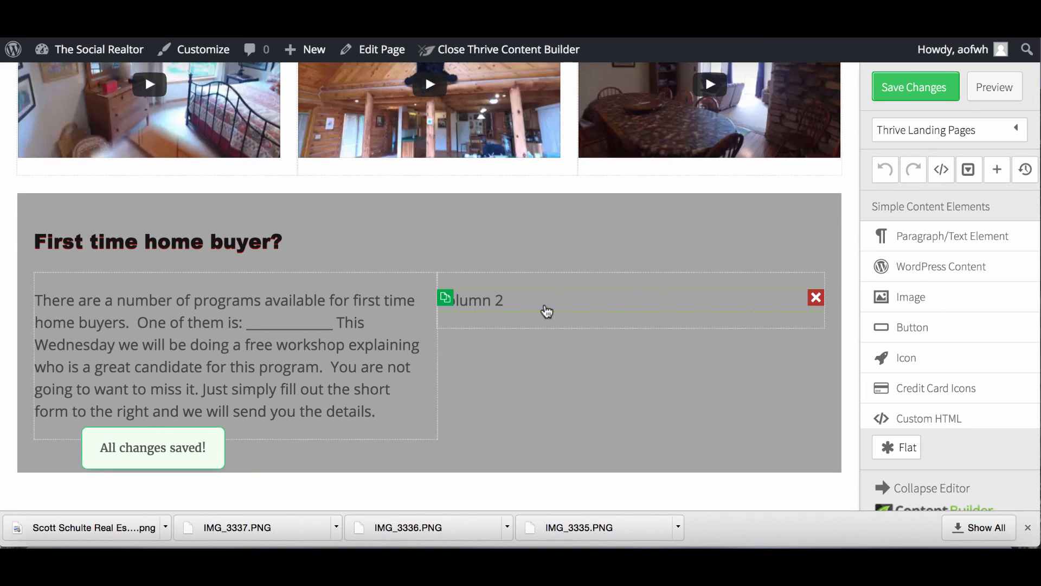
pyautogui.click(108, 52)
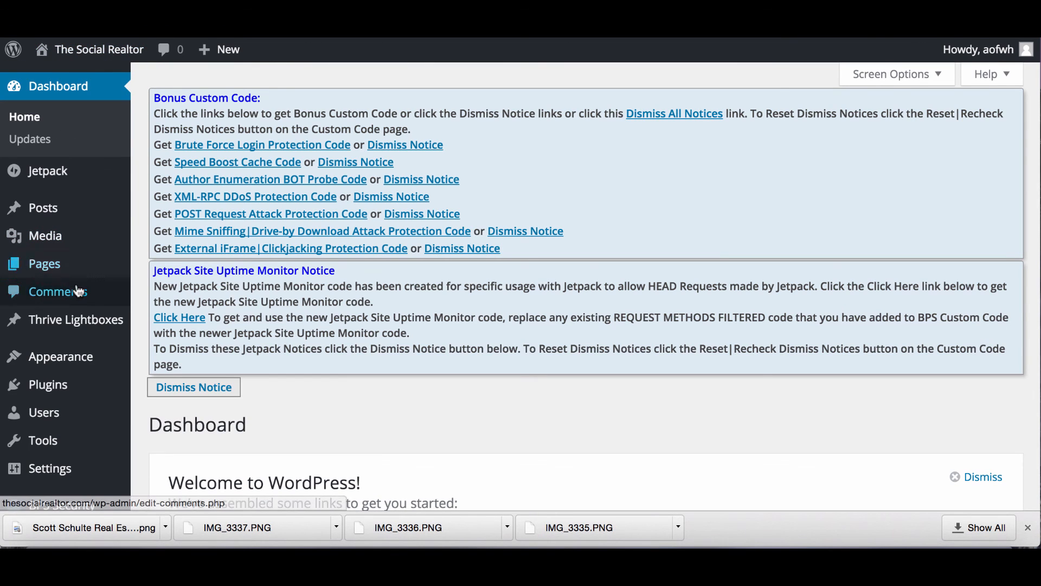
# Search the Add New plugins page for caldera.
pyautogui.moveTo(56, 386)
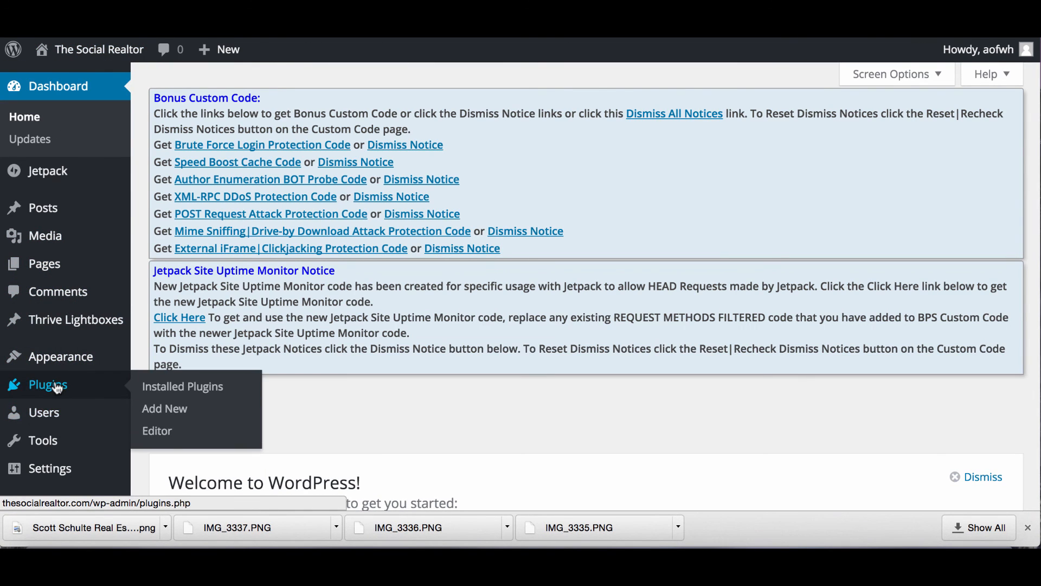
pyautogui.click(57, 386)
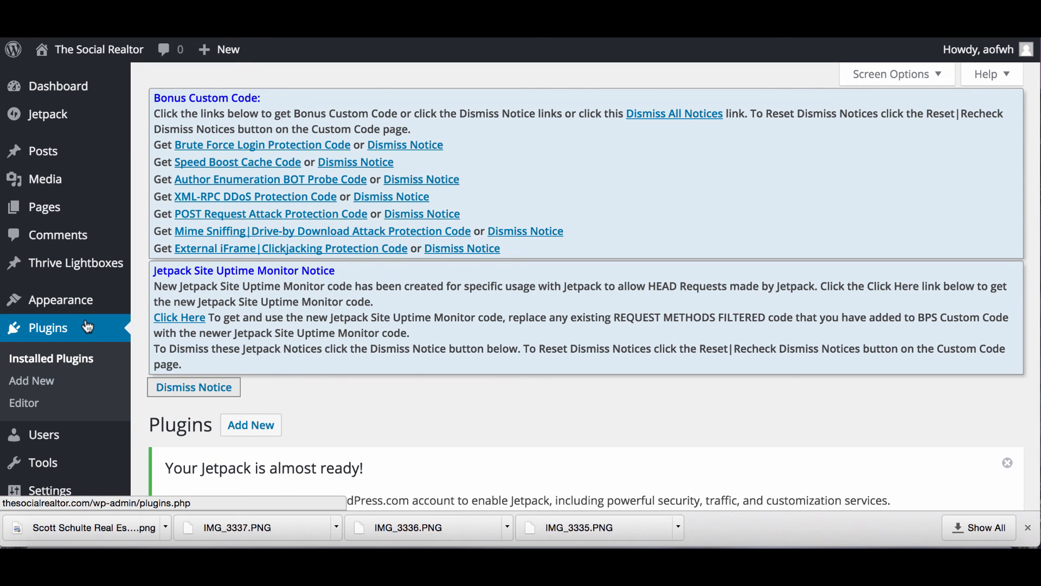
pyautogui.click(48, 386)
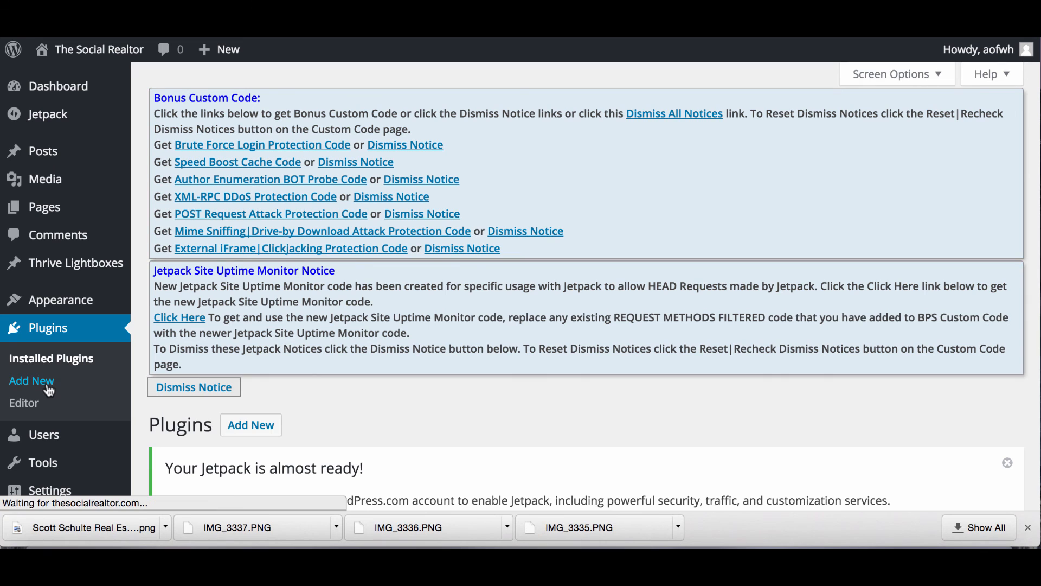
pyautogui.scroll(-1, 237, 363)
pyautogui.scroll(-4, 237, 368)
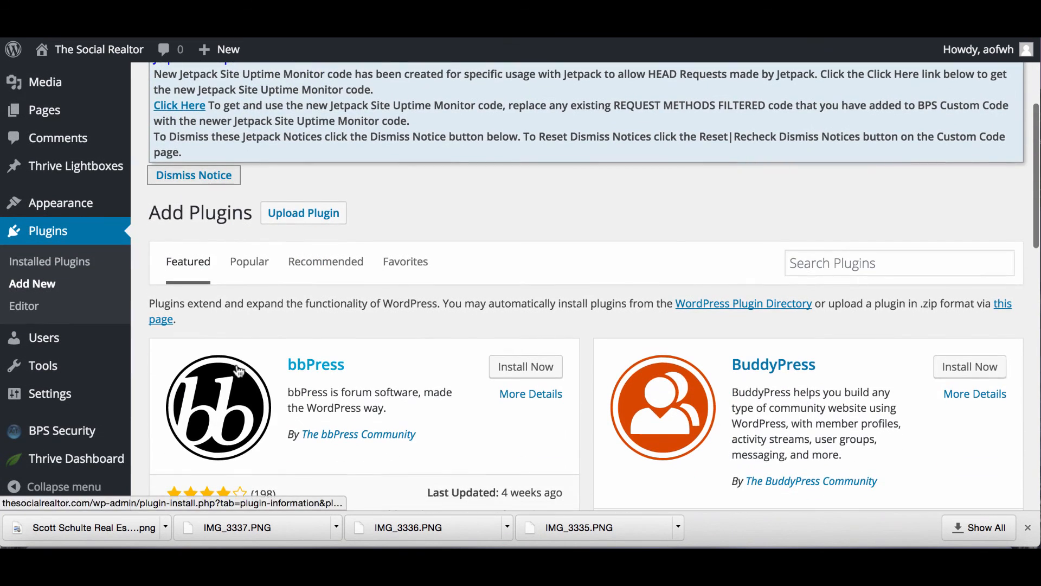
pyautogui.click(824, 269)
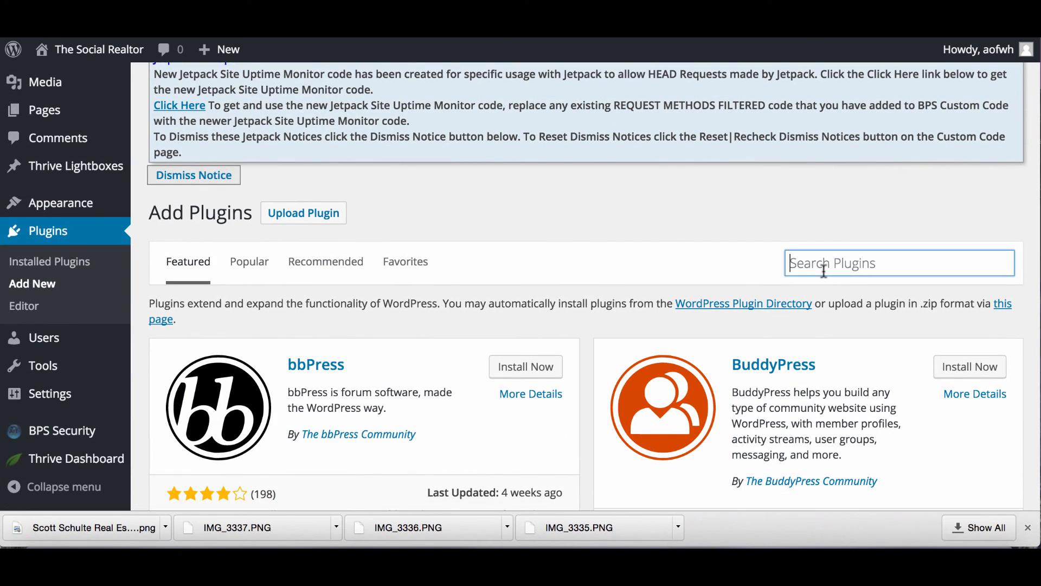
pyautogui.write('Cal')
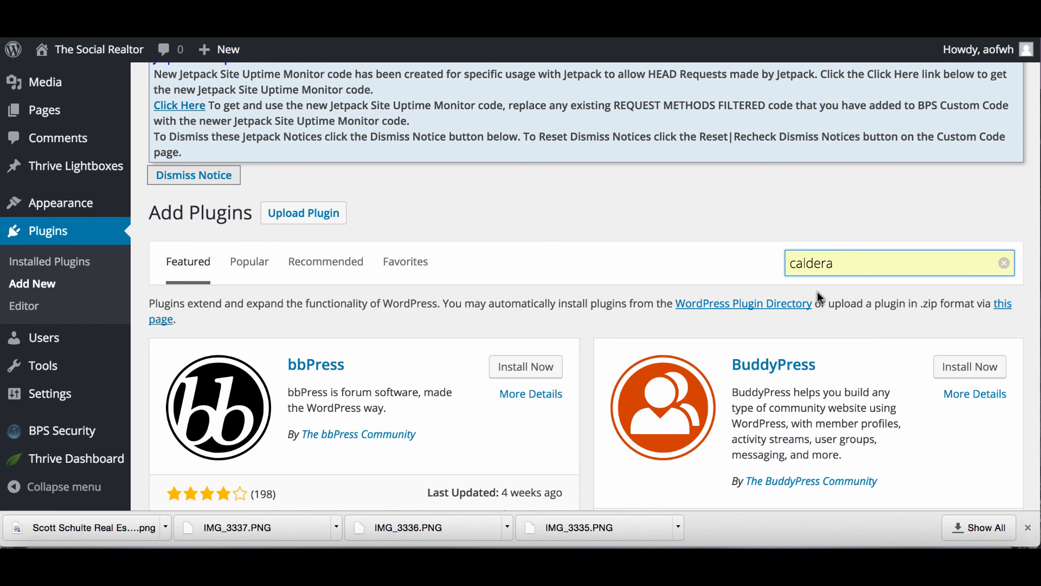
pyautogui.press('Return')
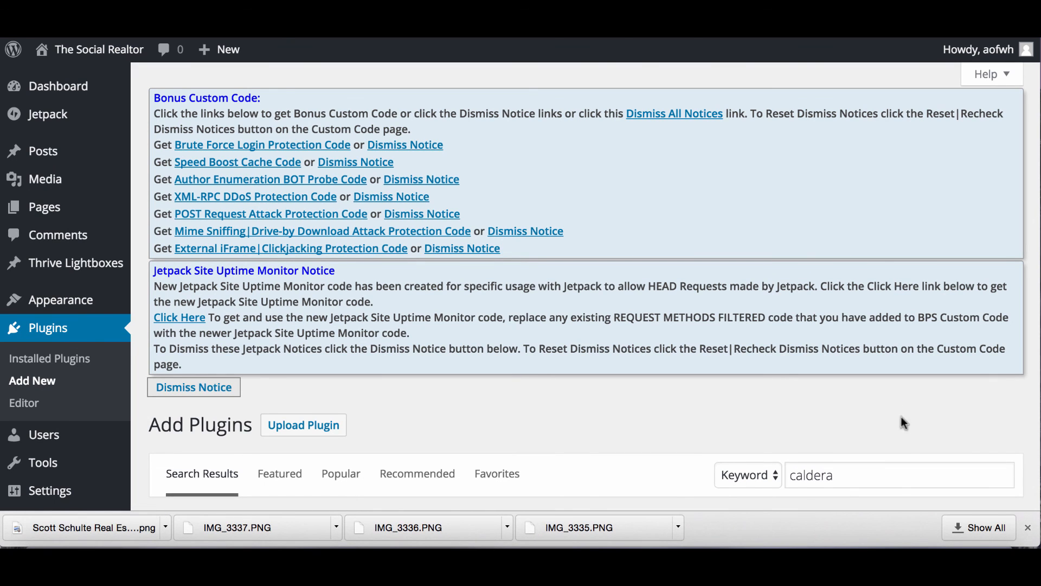
# Install the Caldera Forms plugin and activate it.
pyautogui.scroll(-10, 757, 353)
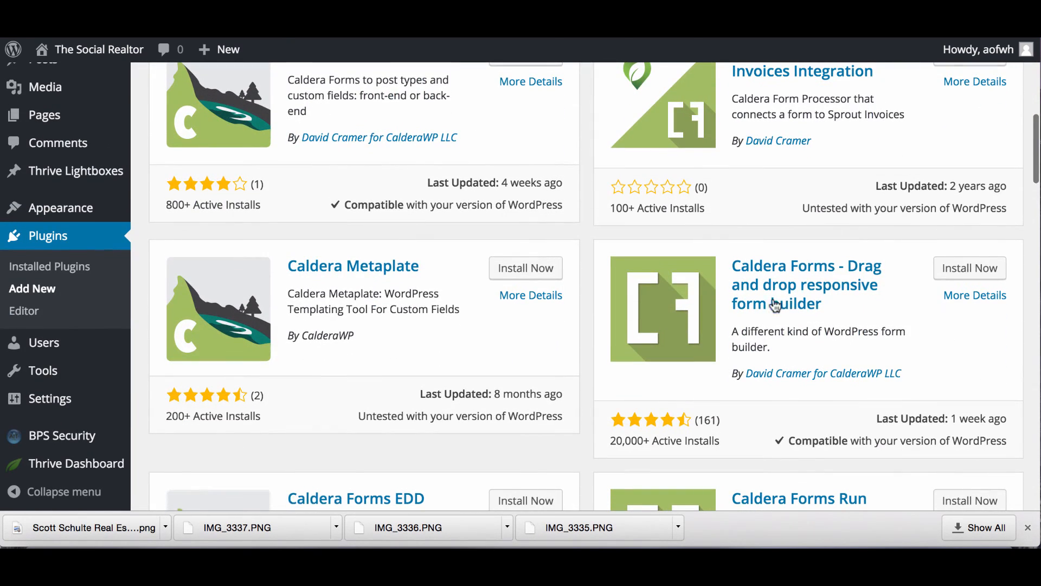
pyautogui.click(970, 268)
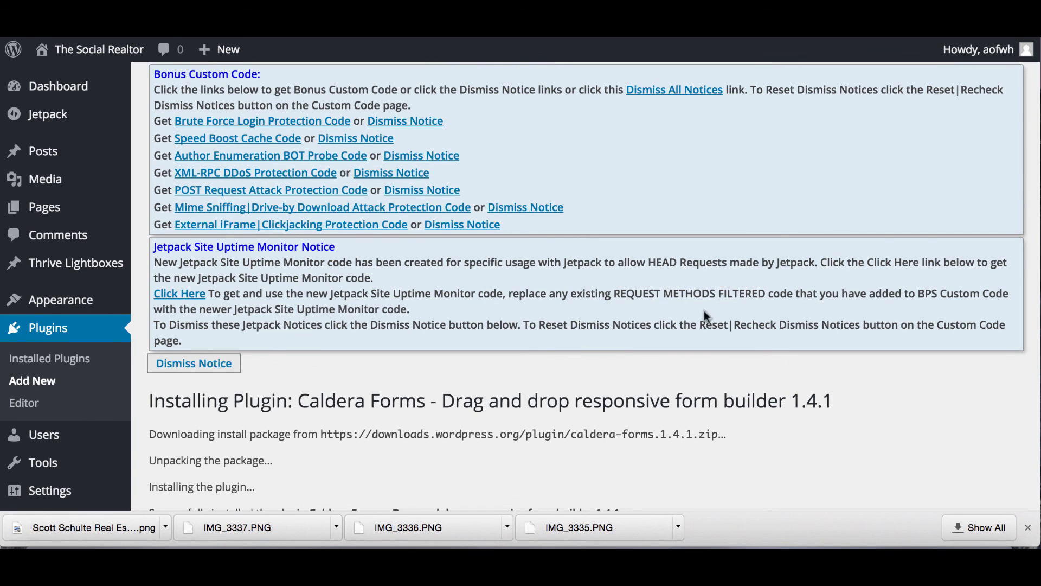
pyautogui.scroll(-2, 545, 364)
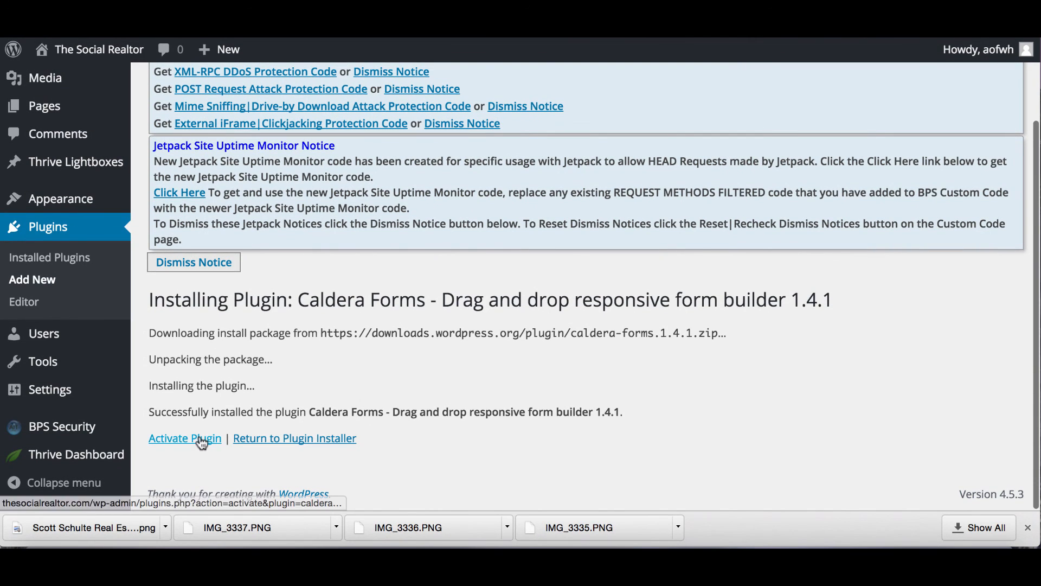
pyautogui.click(201, 441)
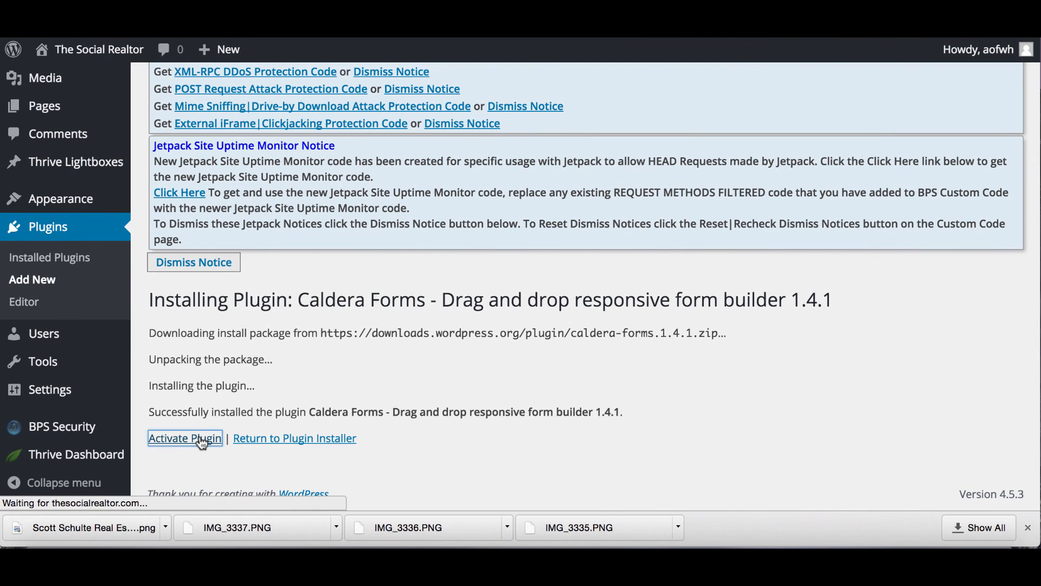
pyautogui.scroll(-4, 201, 441)
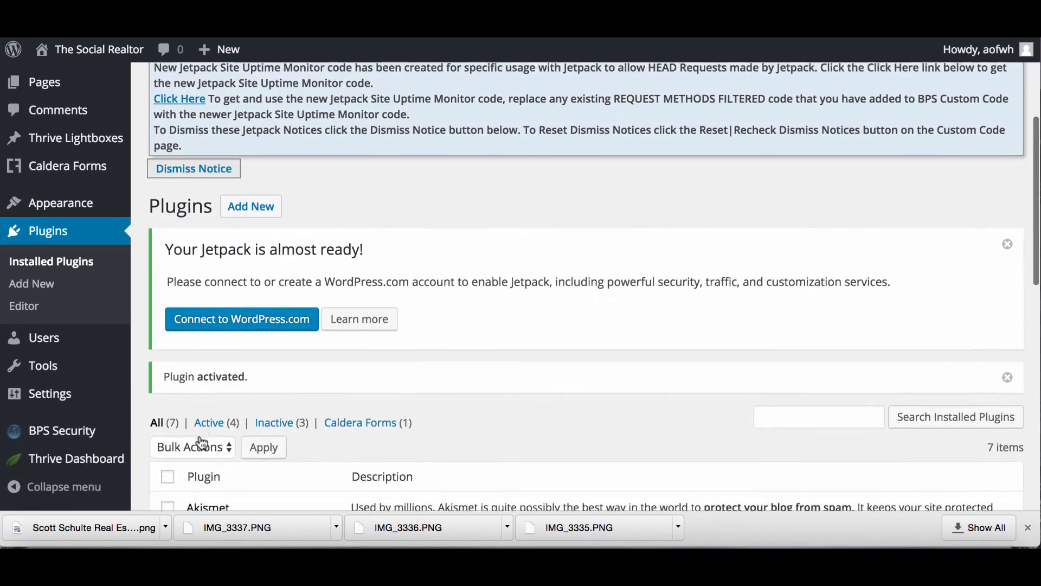
pyautogui.scroll(-5, 201, 442)
pyautogui.scroll(1, 200, 437)
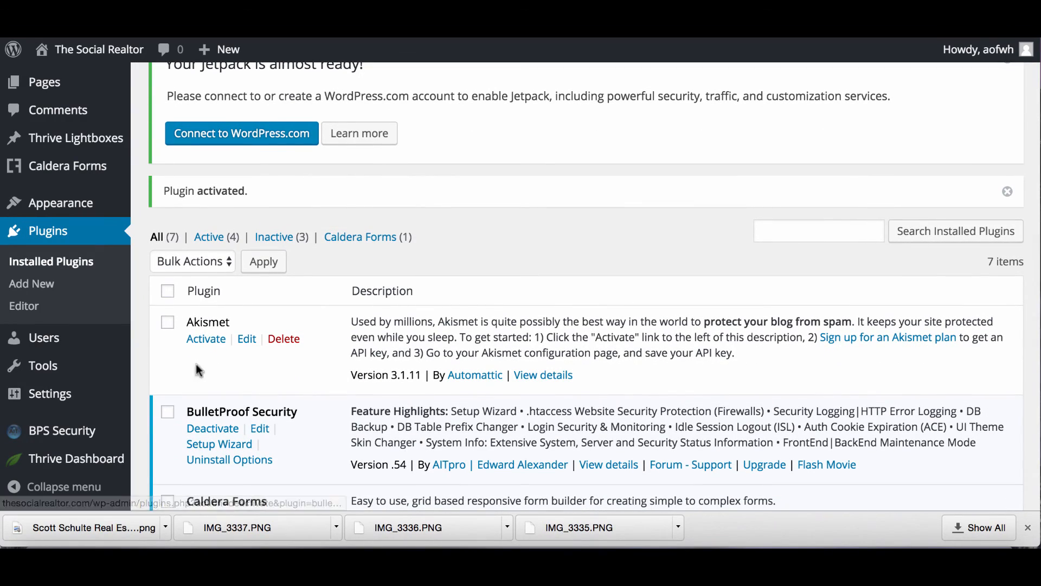
pyautogui.scroll(-2, 203, 328)
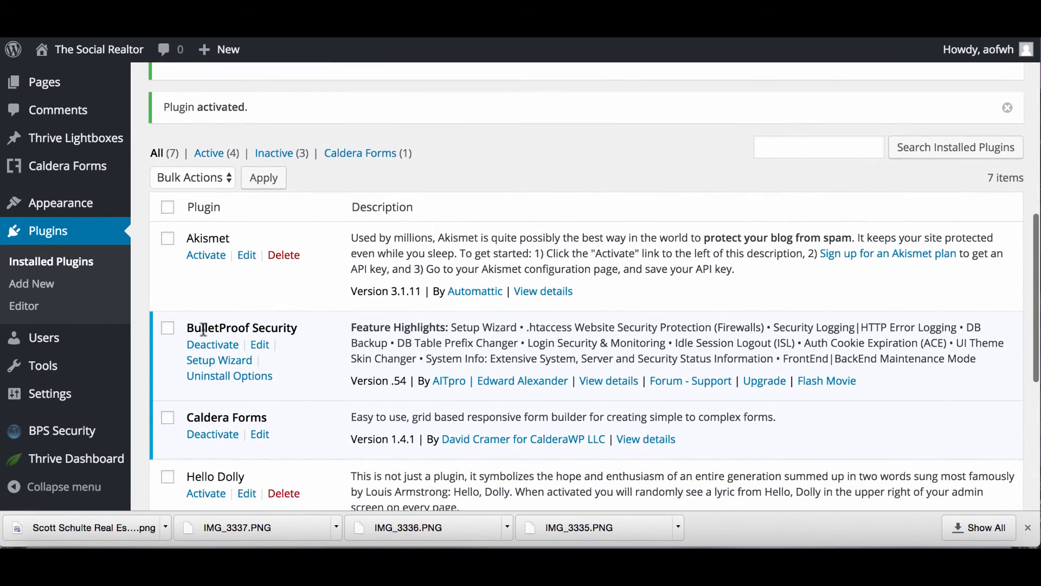
pyautogui.scroll(8, 202, 328)
# Decline usage tracking, then create a form named 'workshop' from the Starter Contact Form template.
pyautogui.moveTo(75, 294)
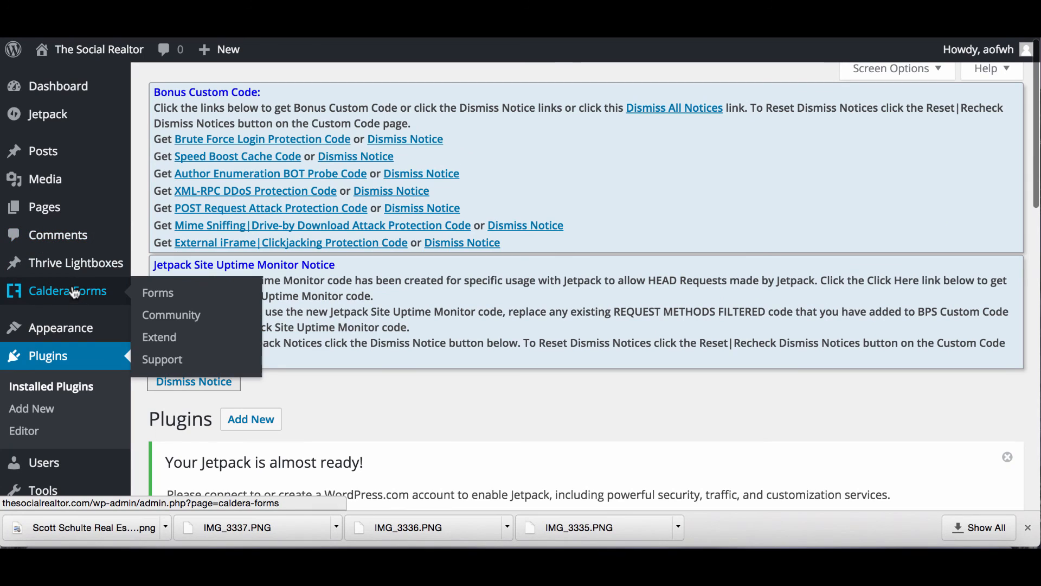
pyautogui.click(155, 296)
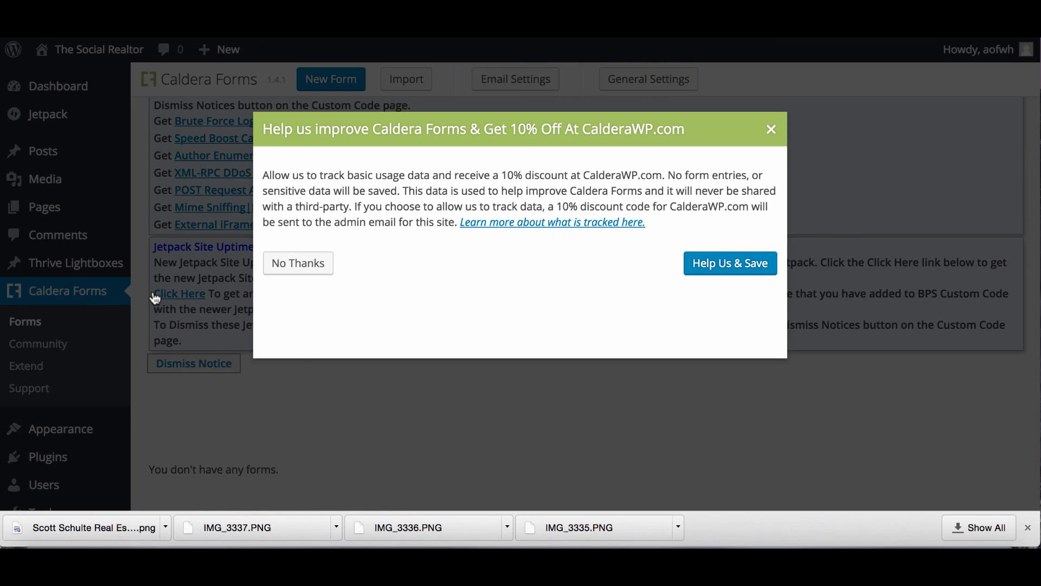
pyautogui.click(296, 263)
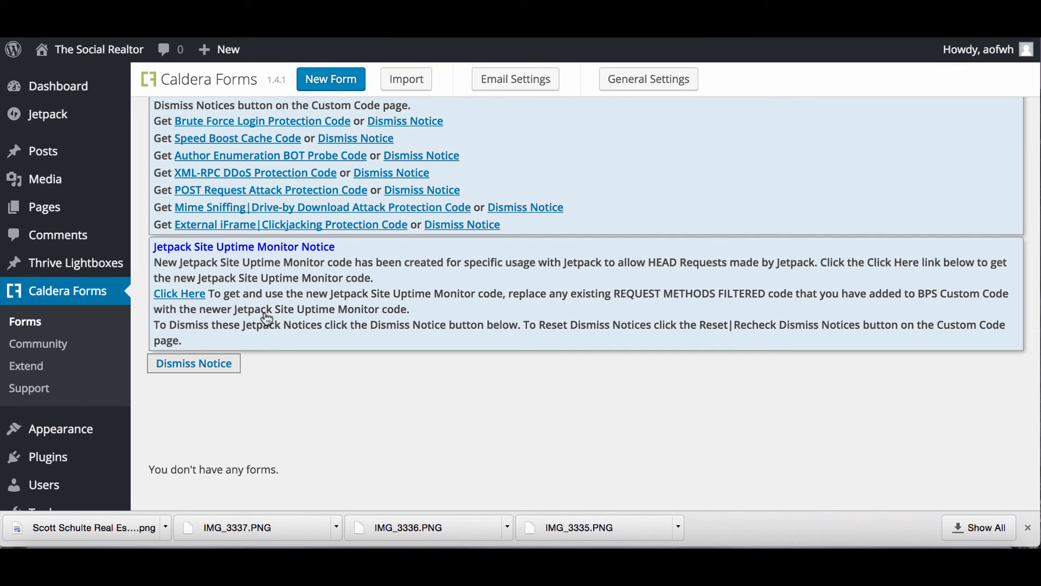
pyautogui.click(332, 77)
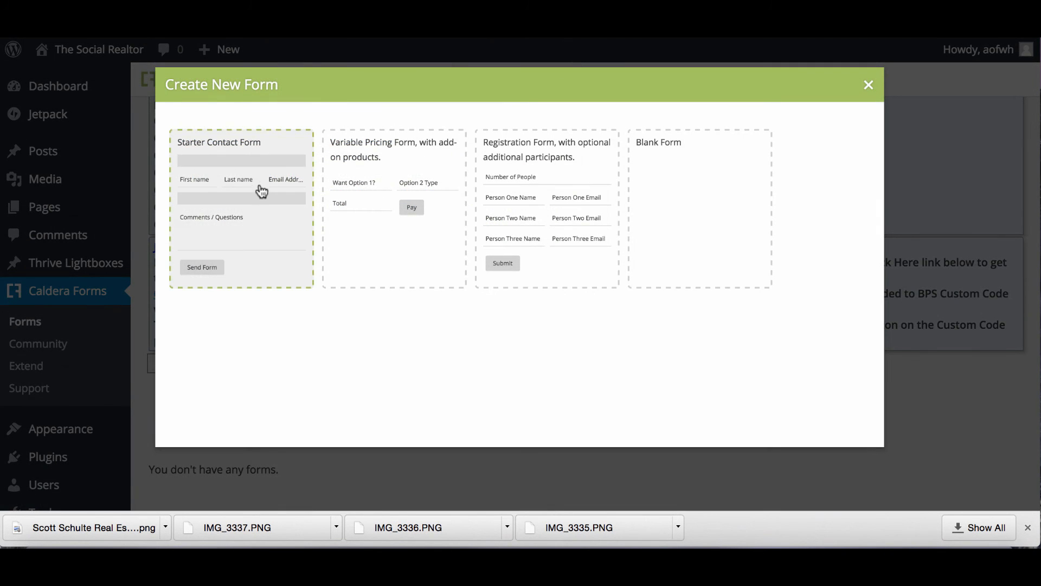
pyautogui.click(211, 270)
pyautogui.click(209, 183)
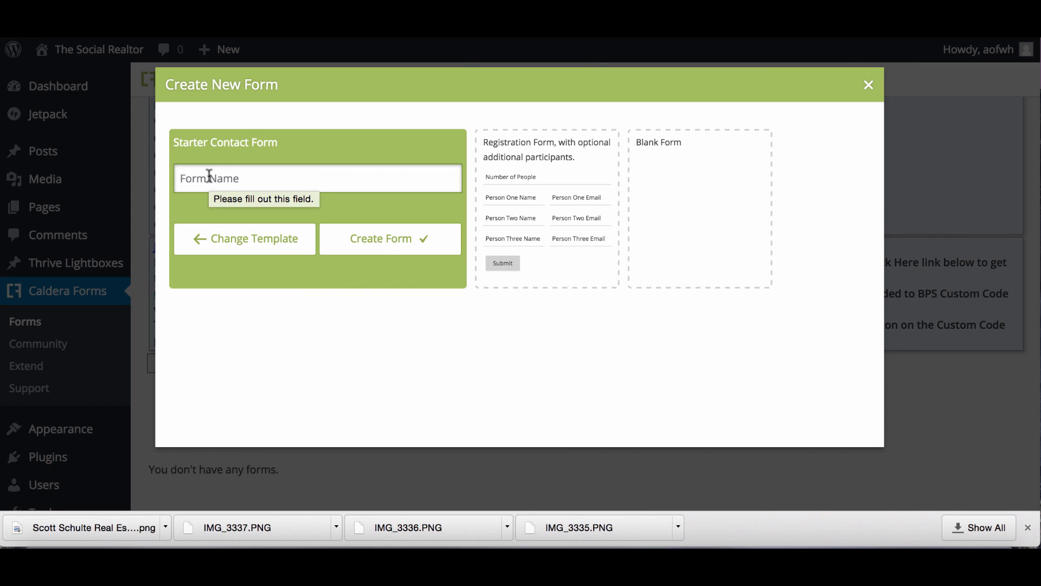
pyautogui.write('workshop')
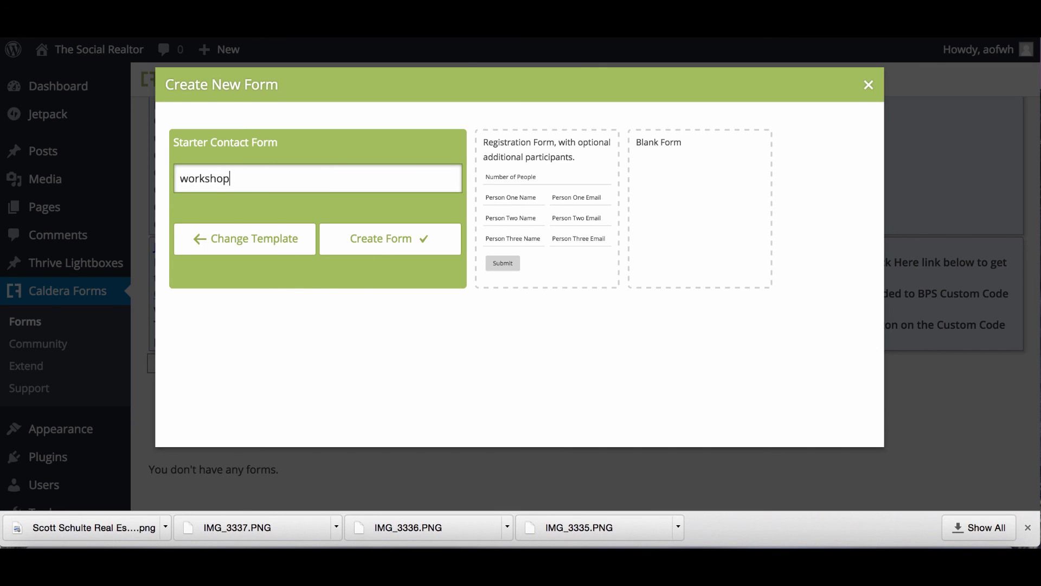
pyautogui.click(402, 242)
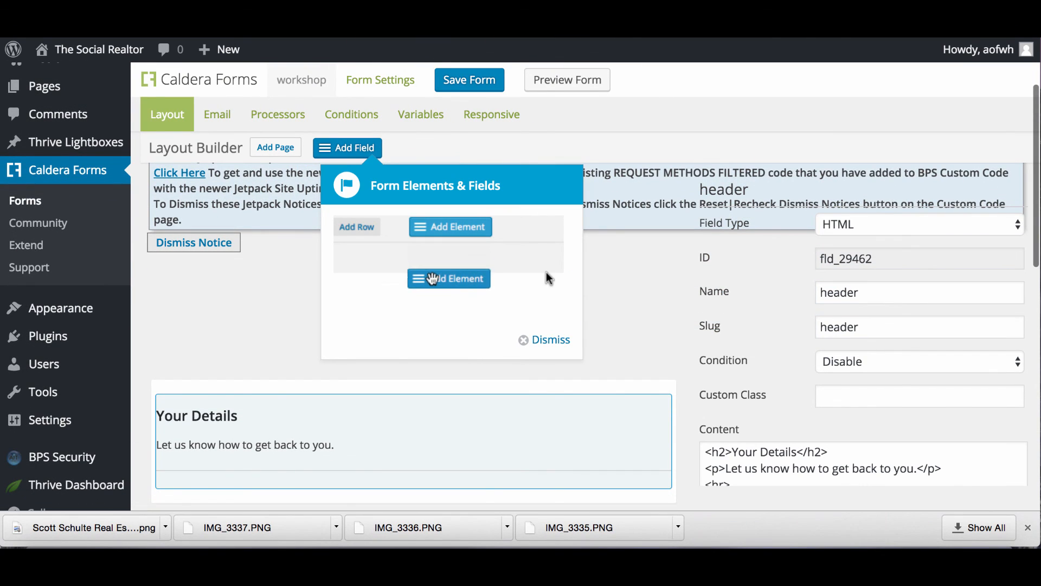
# Dismiss the tutorial and stack First name, Last name and Email Address in one column.
pyautogui.click(546, 340)
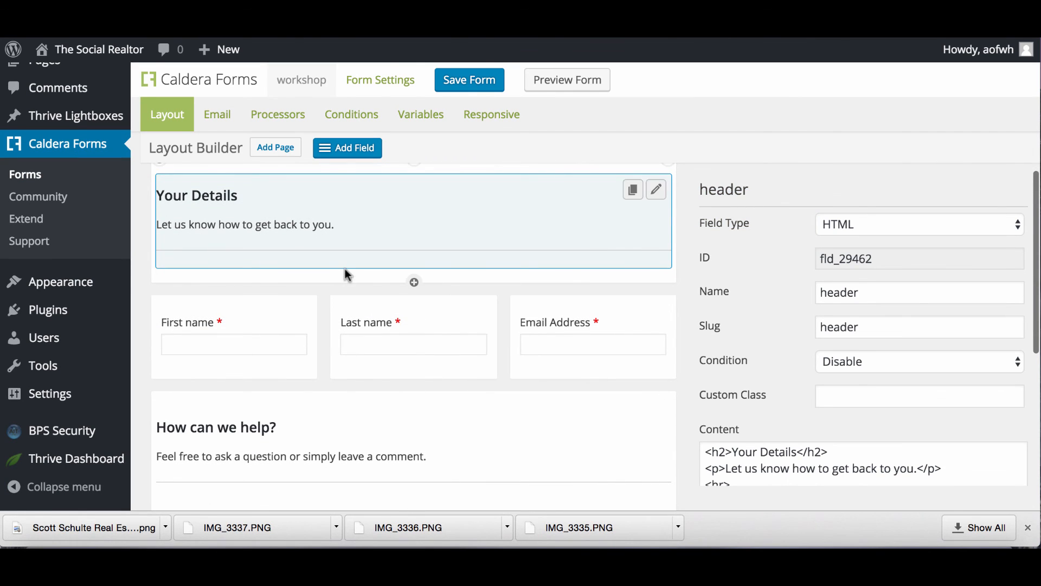
pyautogui.click(325, 296)
pyautogui.click(503, 293)
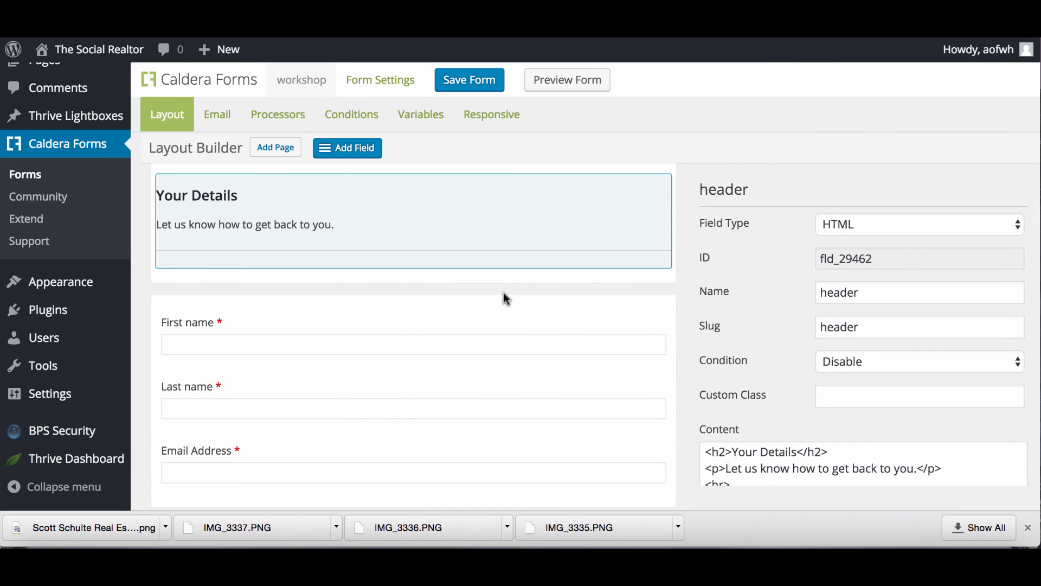
pyautogui.scroll(-3, 402, 379)
pyautogui.scroll(1, 402, 379)
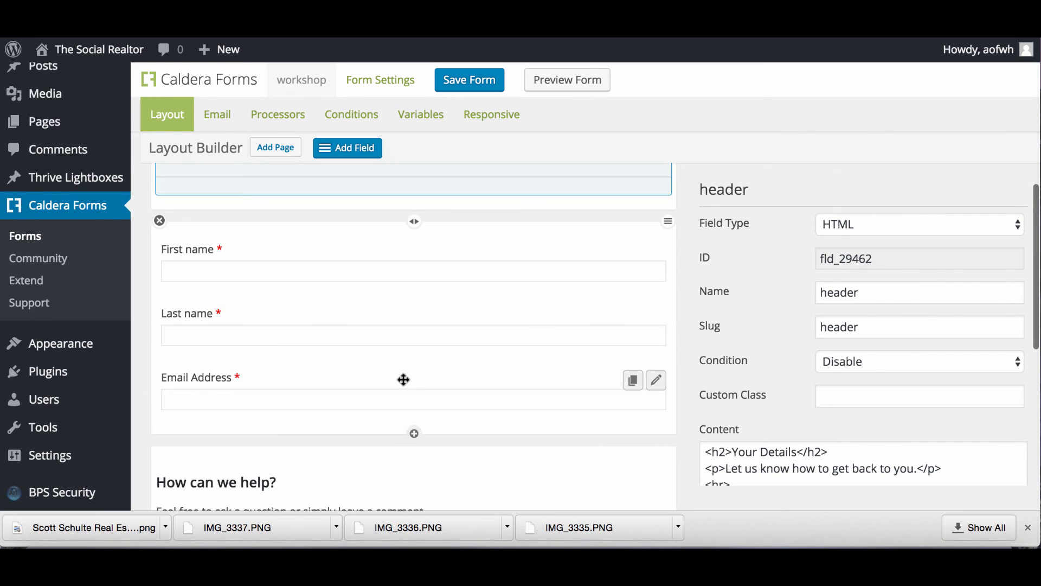
pyautogui.scroll(-2, 403, 380)
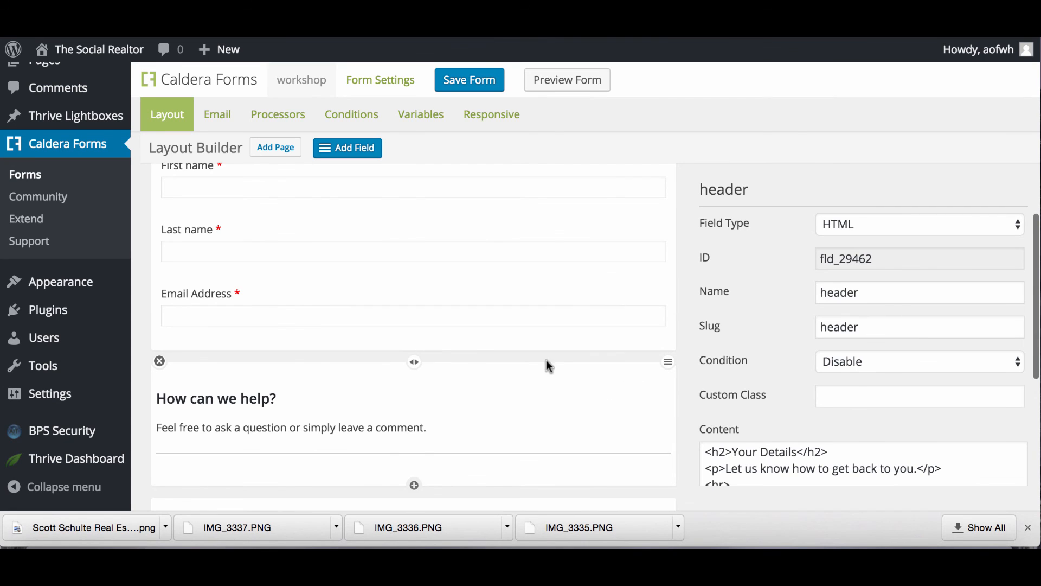
# Delete the 'How can we help?' and 'Comments / Questions' rows, confirming each removal.
pyautogui.click(159, 360)
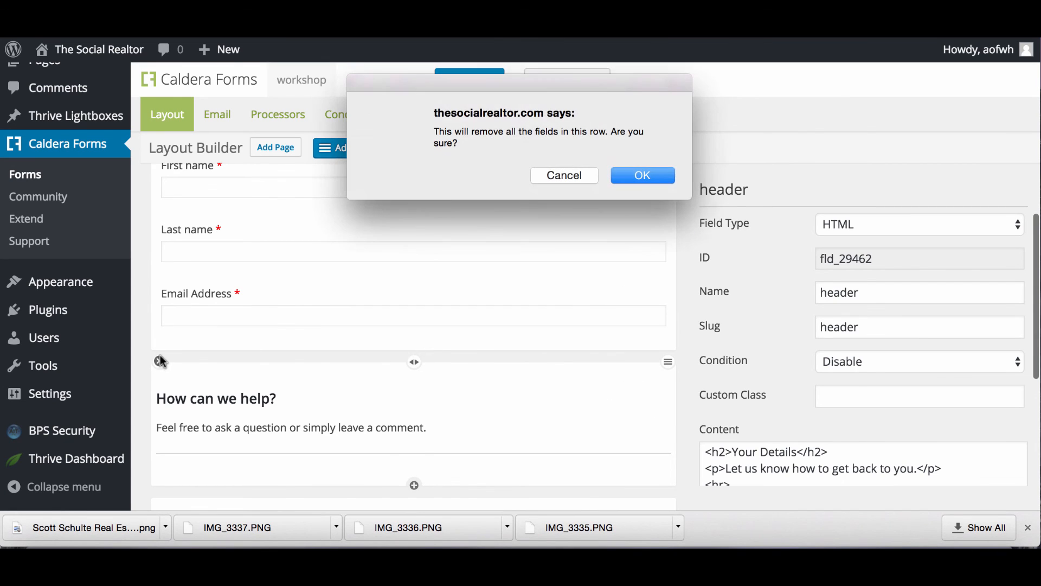
pyautogui.click(644, 179)
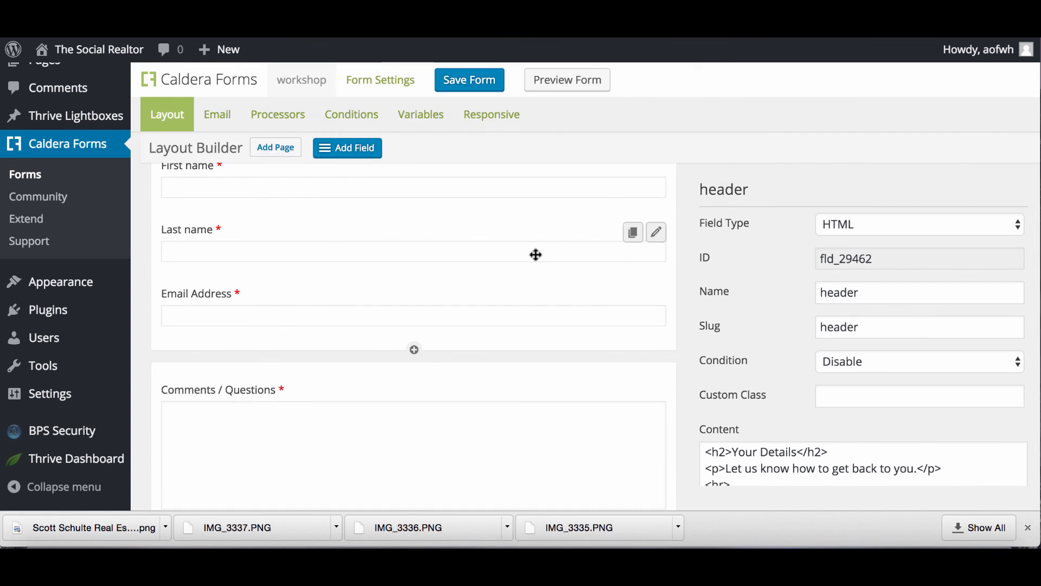
pyautogui.scroll(-5, 572, 222)
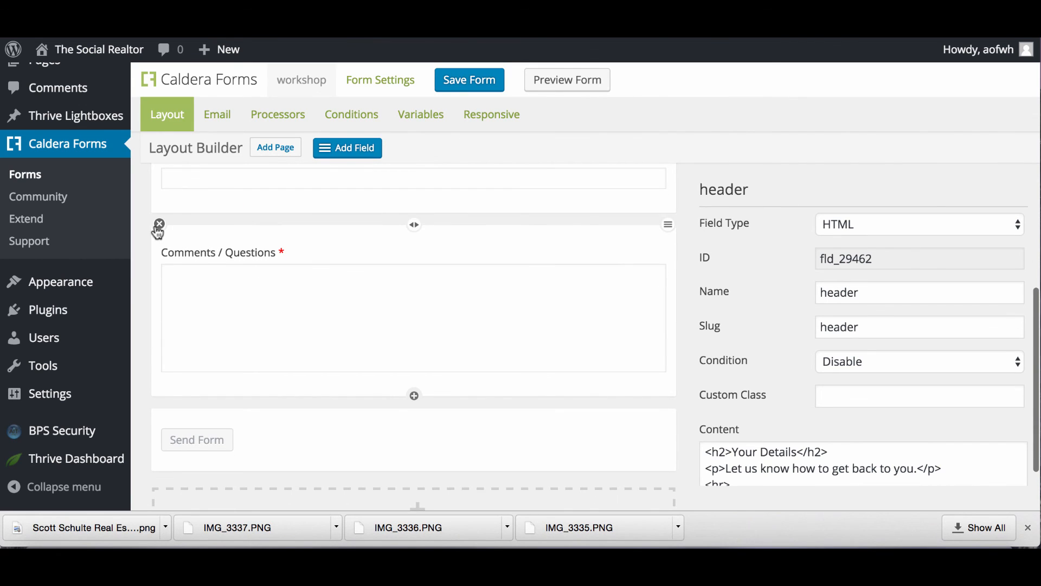
pyautogui.click(159, 223)
pyautogui.click(635, 187)
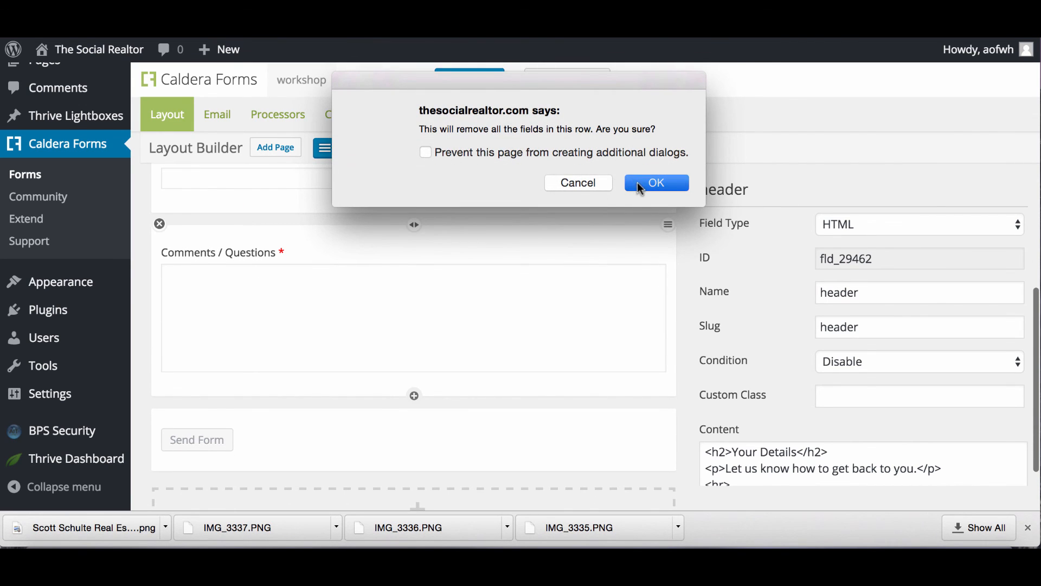
pyautogui.scroll(5, 462, 283)
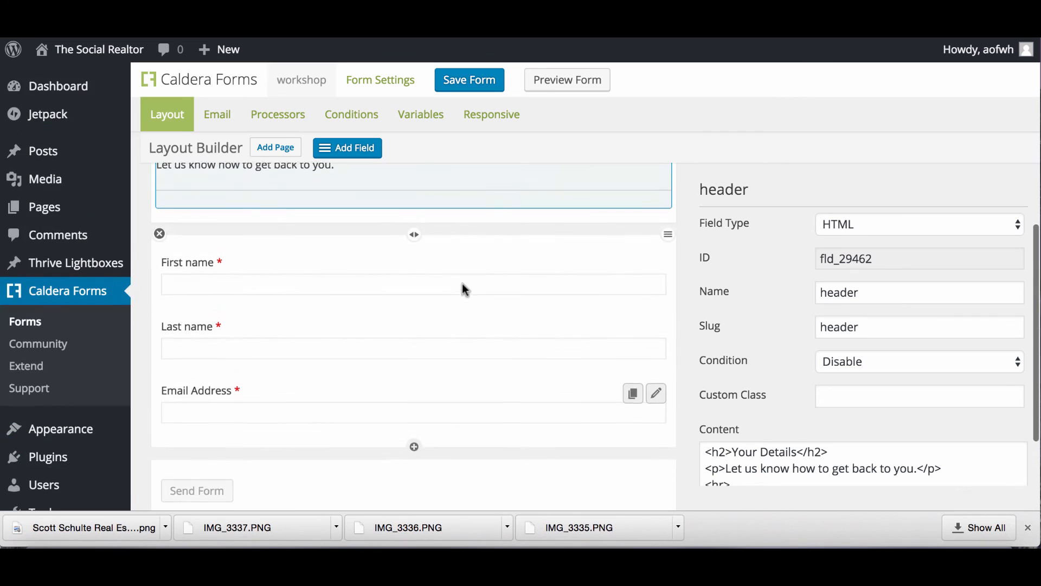
pyautogui.scroll(-1, 462, 283)
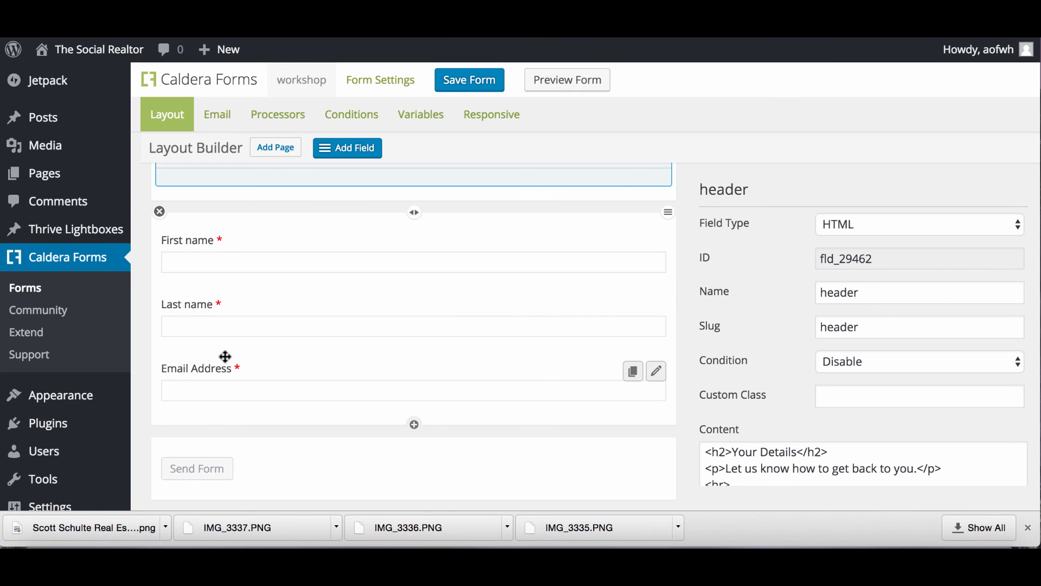
pyautogui.scroll(-4, 225, 357)
pyautogui.scroll(2, 263, 391)
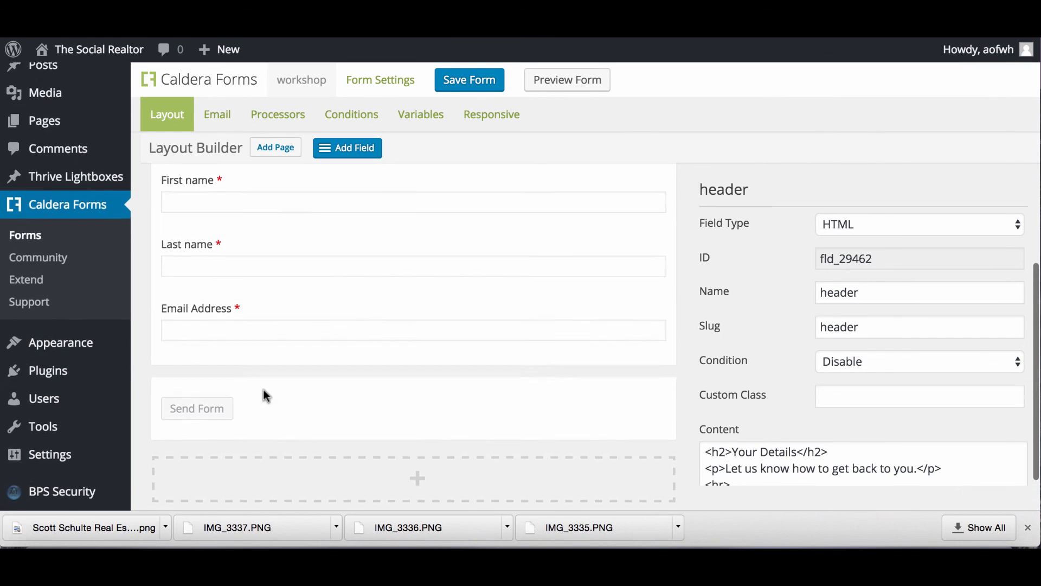
pyautogui.scroll(-1, 264, 391)
pyautogui.scroll(4, 265, 391)
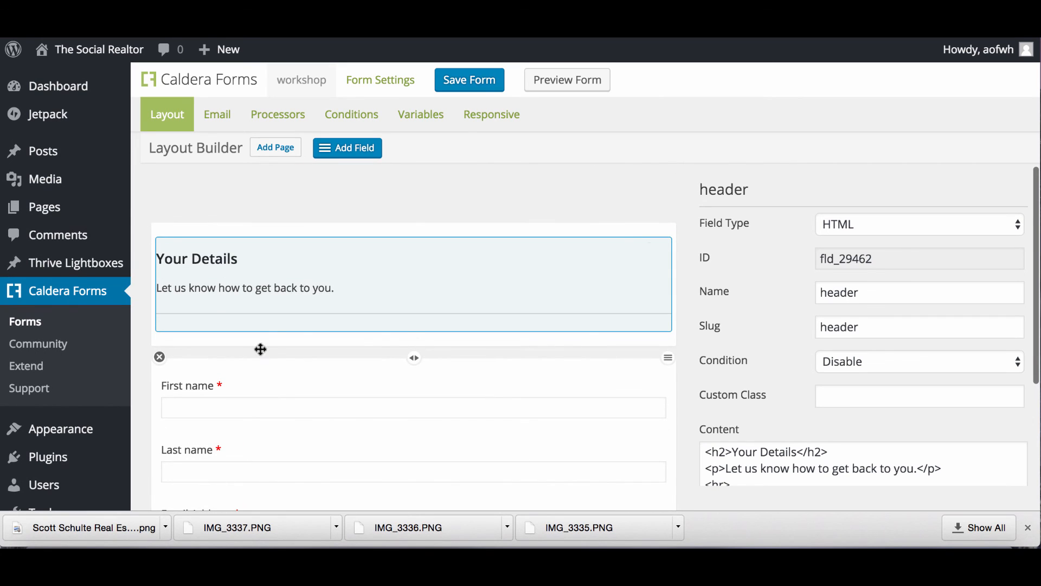
# Change the header field's heading from 'Your Details' to 'Register Today'.
pyautogui.scroll(-1, 270, 311)
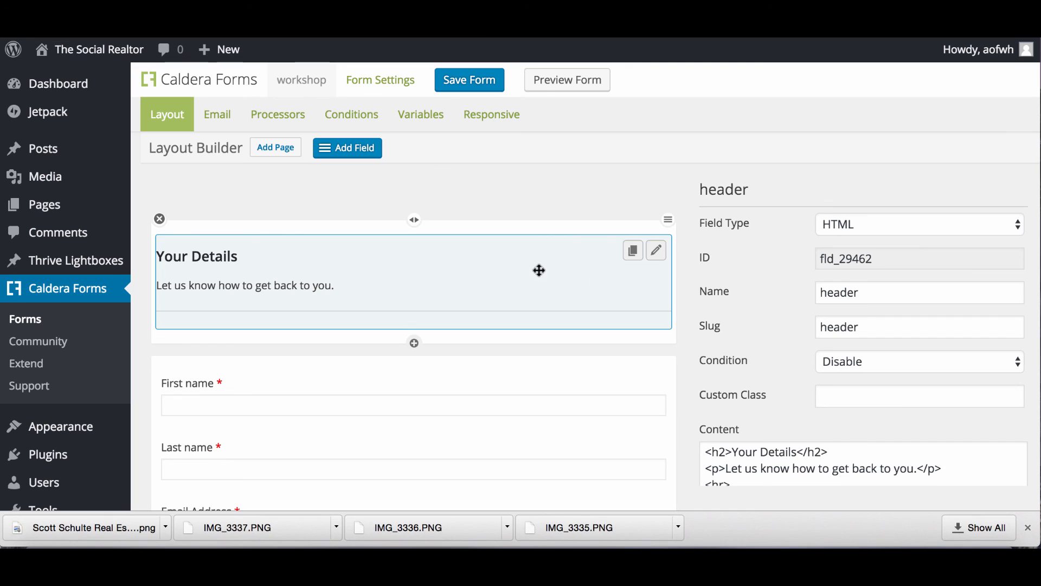
pyautogui.click(657, 253)
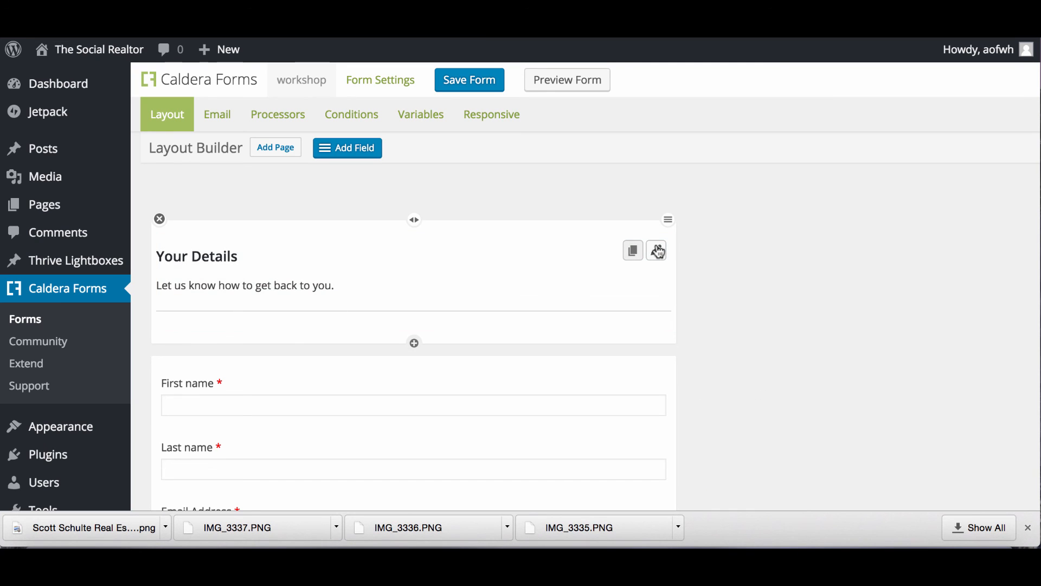
pyautogui.click(658, 252)
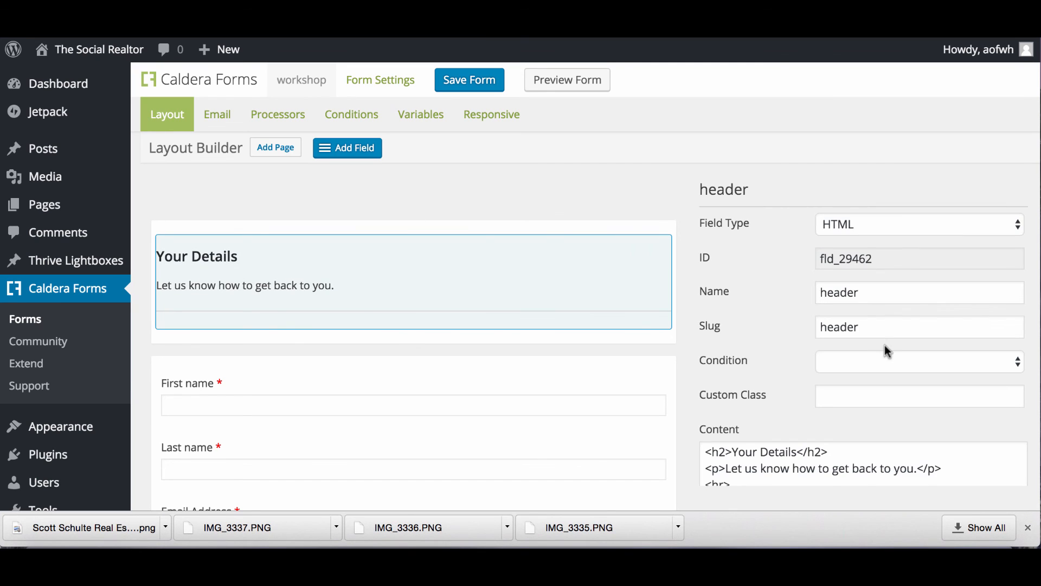
pyautogui.scroll(-3, 885, 347)
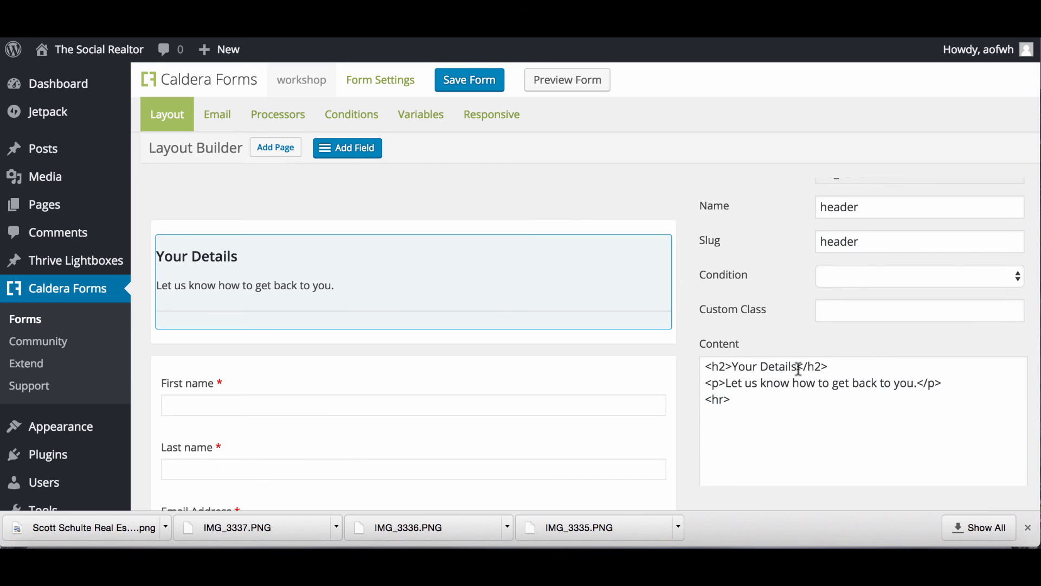
pyautogui.moveTo(800, 384); pyautogui.dragTo(739, 384)
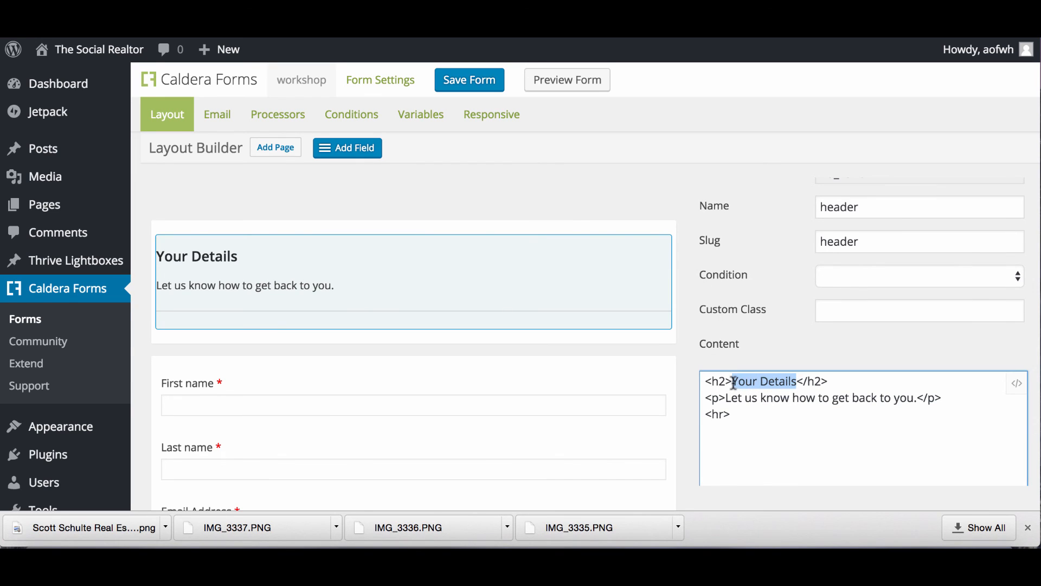
pyautogui.write('Register')
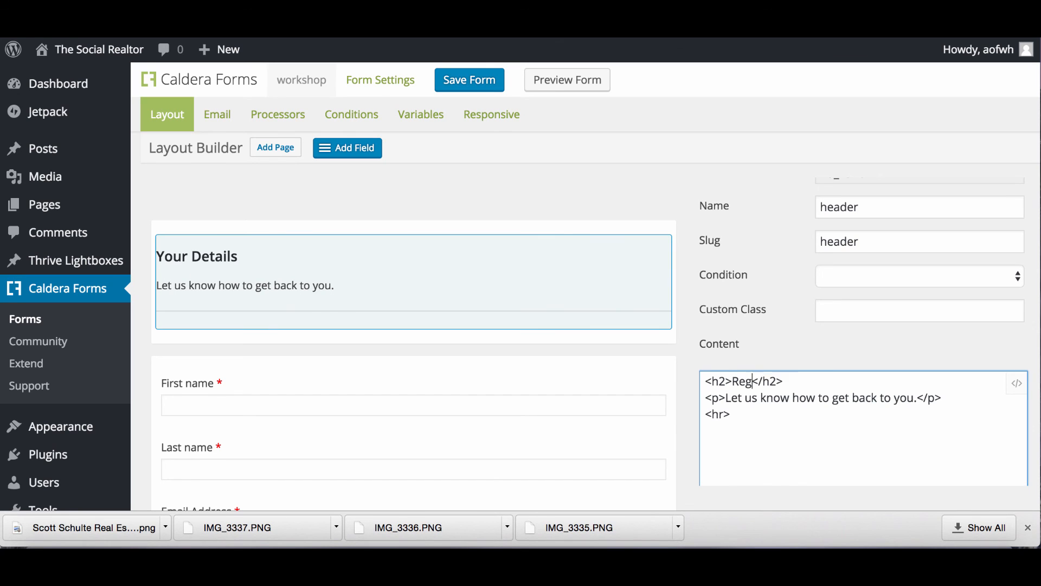
pyautogui.write(' Today')
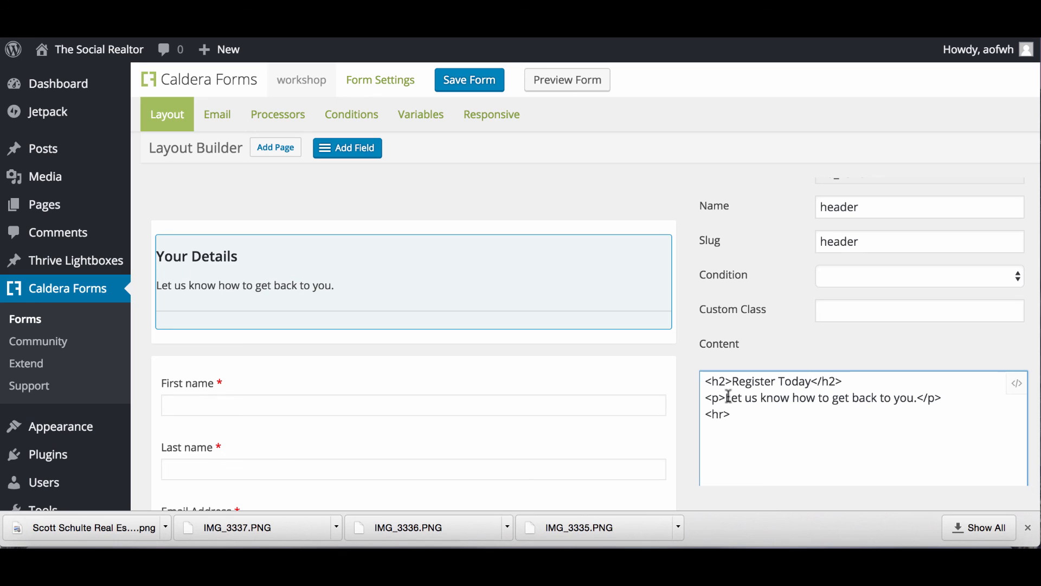
# Replace the paragraph with 'Register this week for first time home buyer workshop', then save and preview.
pyautogui.moveTo(726, 398); pyautogui.dragTo(896, 401)
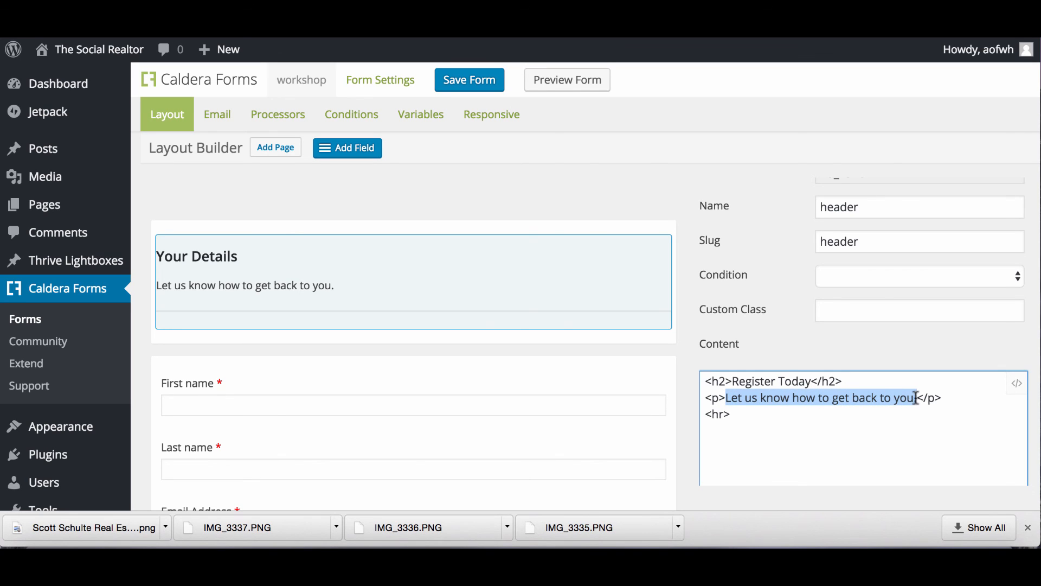
pyautogui.write('Plea')
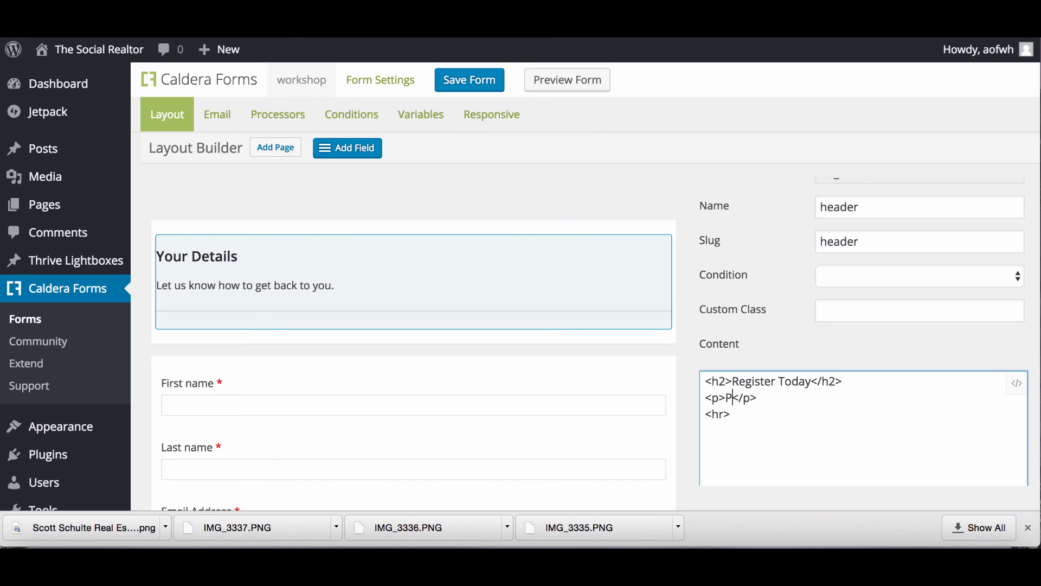
pyautogui.press('BackSpace')
pyautogui.press('BackSpace')
pyautogui.press('BackSpace')
pyautogui.press('BackSpace')
pyautogui.press('BackSpace')
pyautogui.press('BackSpace')
pyautogui.write('Register this week for first time home buye')
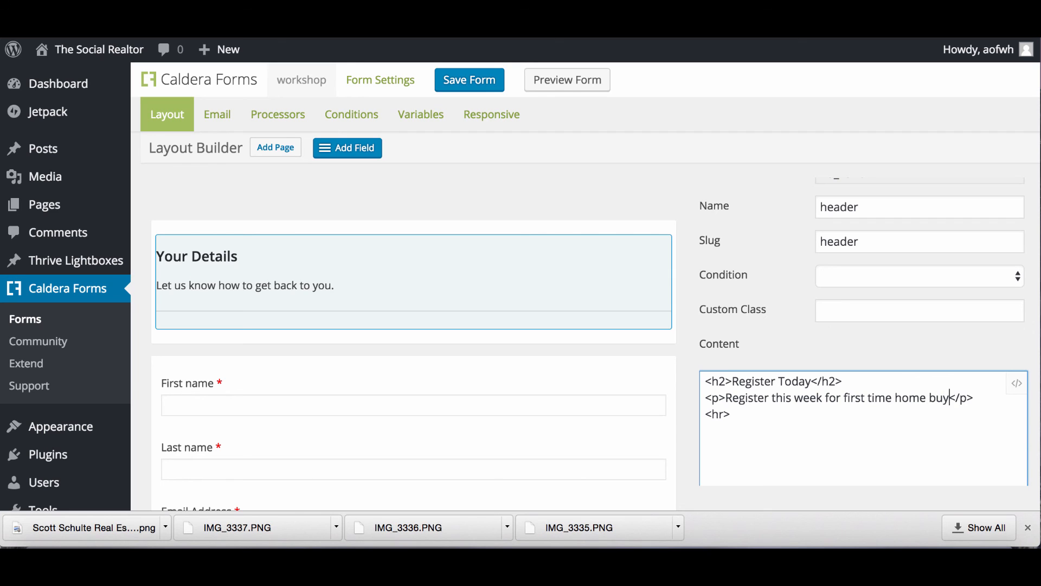
pyautogui.write('r workshop')
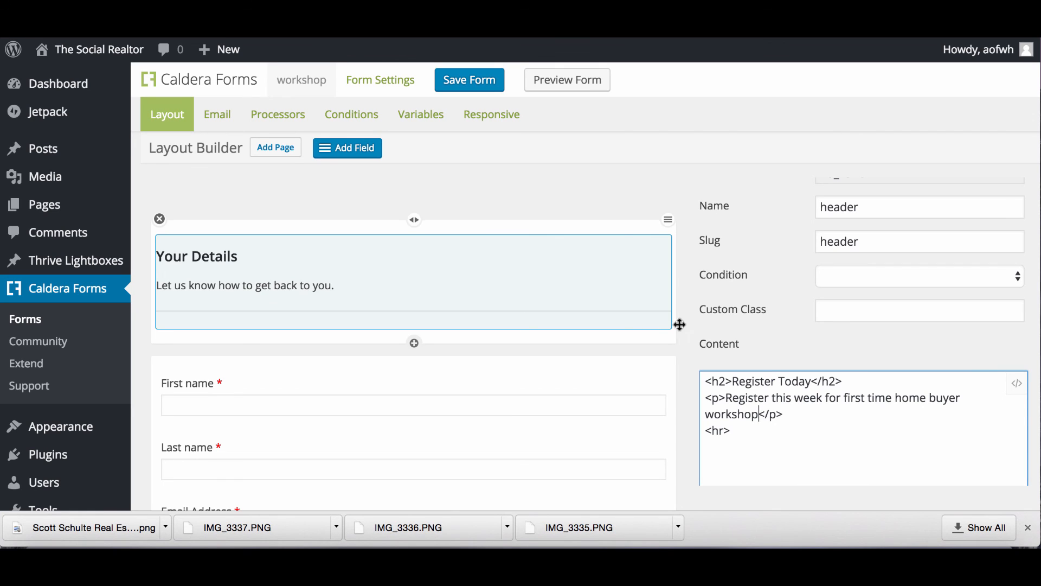
pyautogui.click(485, 88)
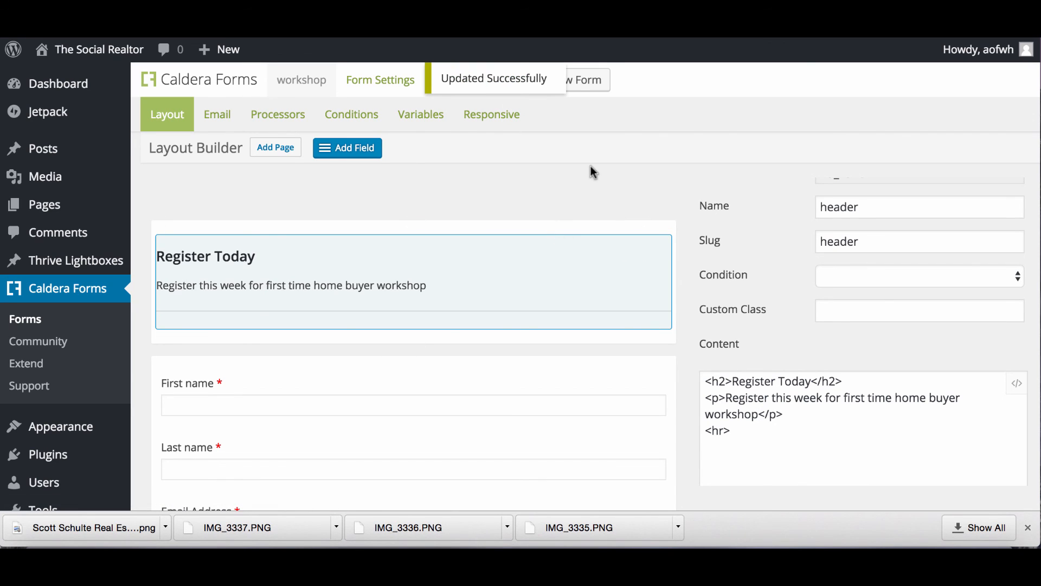
pyautogui.click(578, 86)
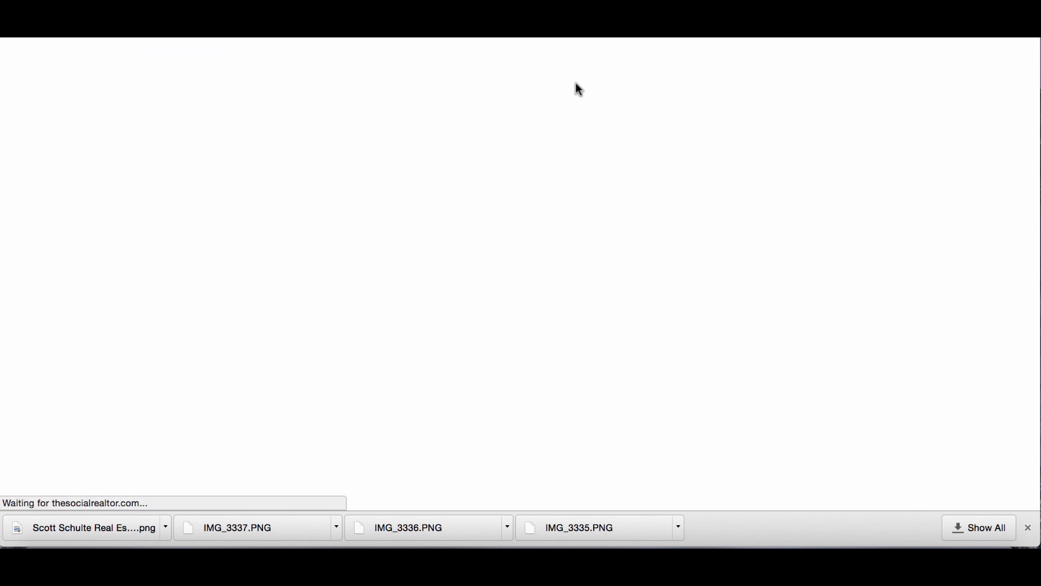
# Set the form's responsive layout to Maintain grid always and save the form.
pyautogui.scroll(-10, 516, 219)
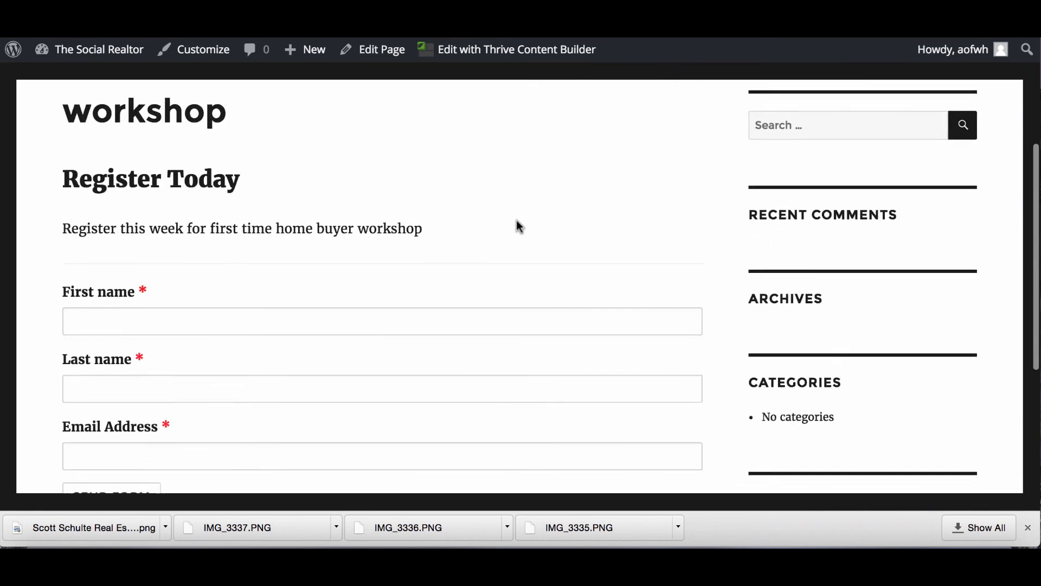
pyautogui.scroll(10, 516, 219)
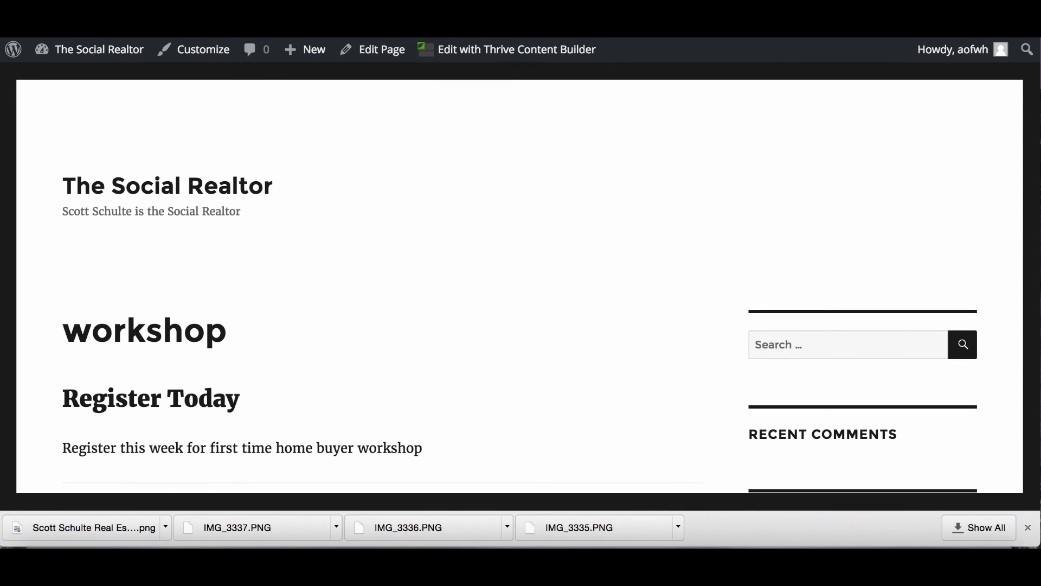
pyautogui.click(346, 38)
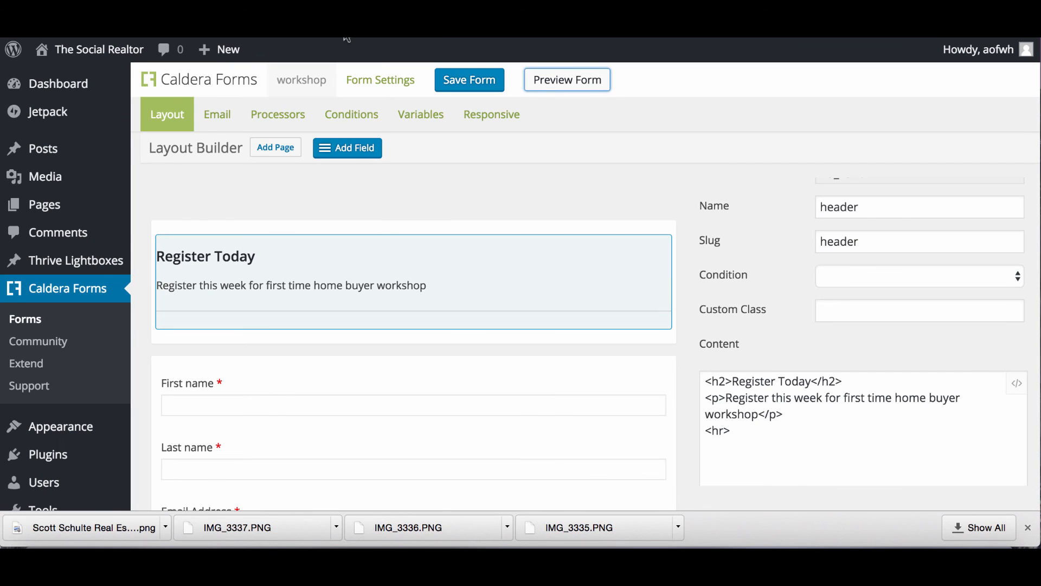
pyautogui.click(499, 115)
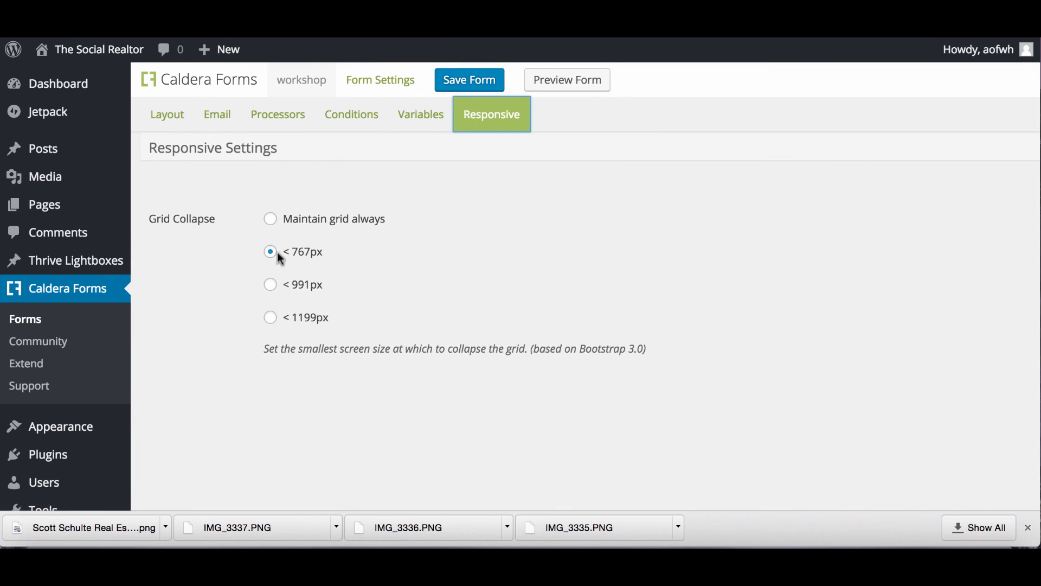
pyautogui.click(271, 219)
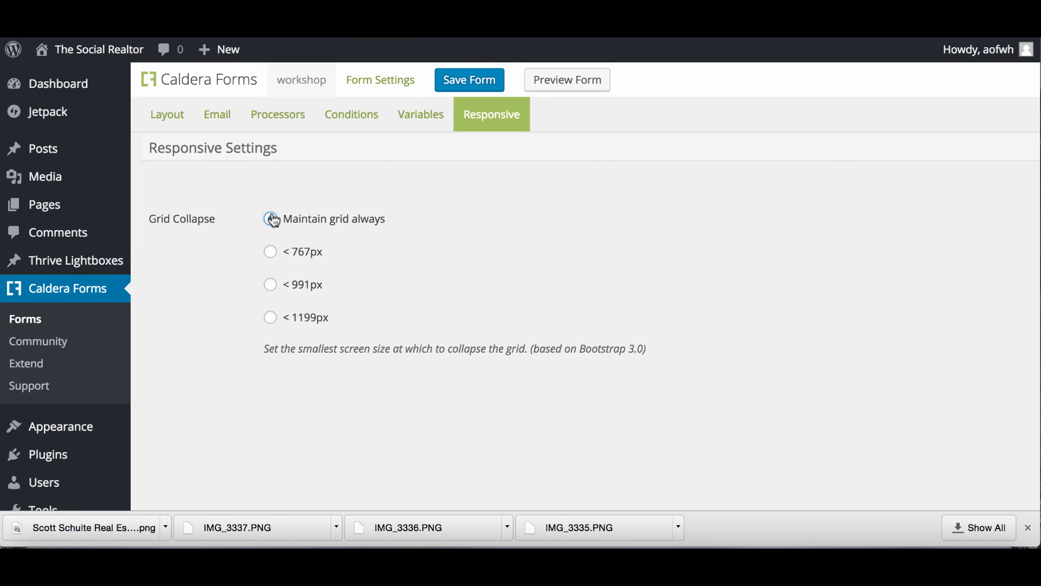
pyautogui.click(472, 77)
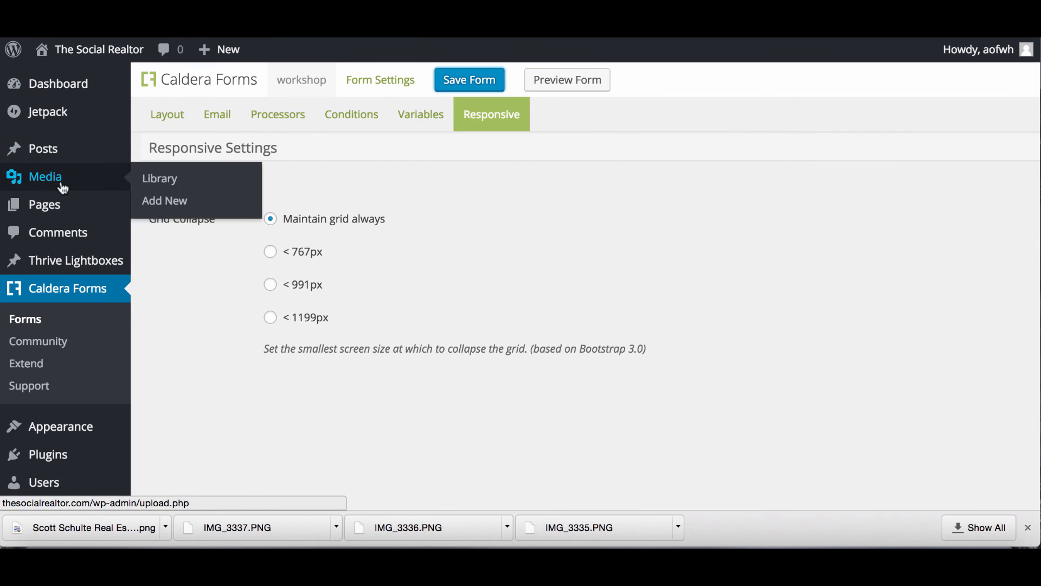
# Go to the WordPress Pages list showing the site's five pages.
pyautogui.click(54, 212)
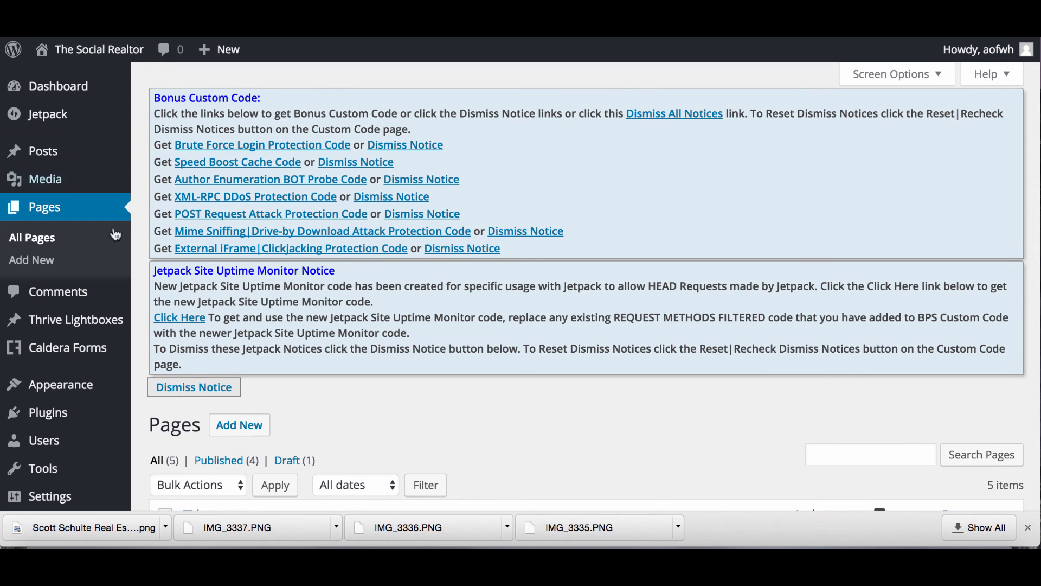
pyautogui.scroll(-3, 118, 235)
pyautogui.moveTo(119, 239)
pyautogui.scroll(-4, 119, 239)
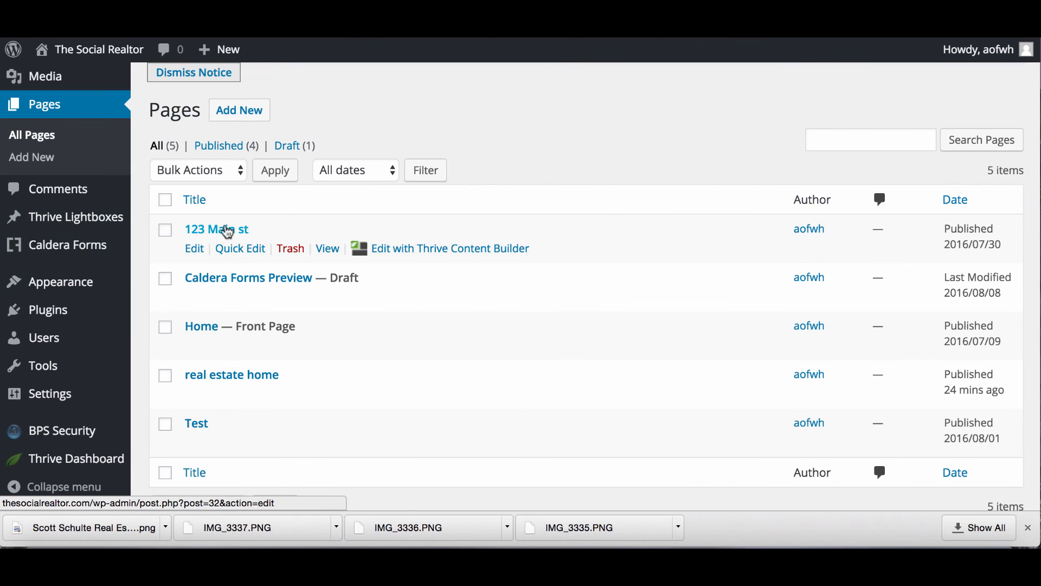
# Insert the workshop Caldera form into the 123 Main st page.
pyautogui.click(205, 232)
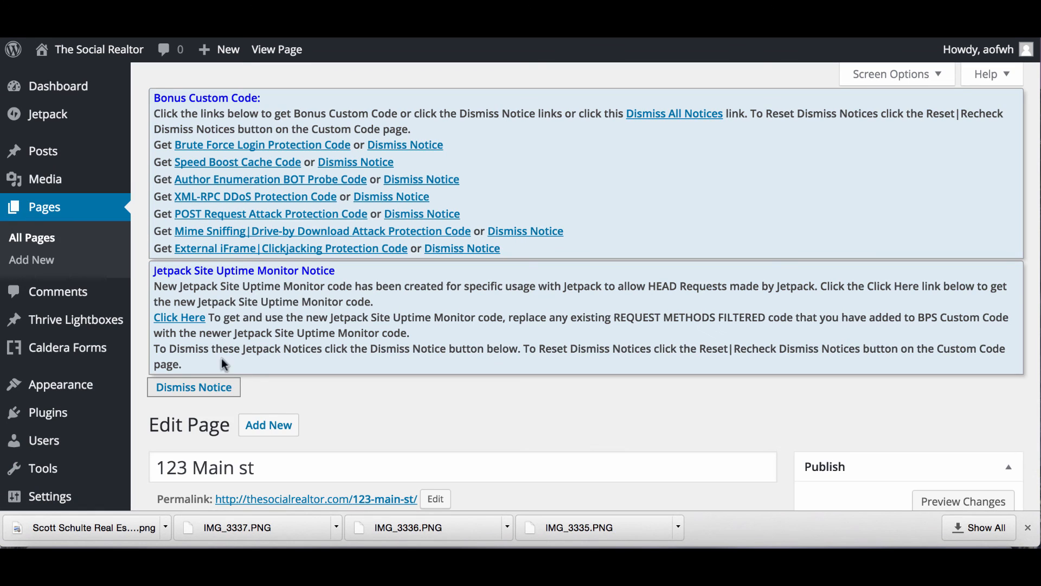
pyautogui.scroll(-7, 211, 339)
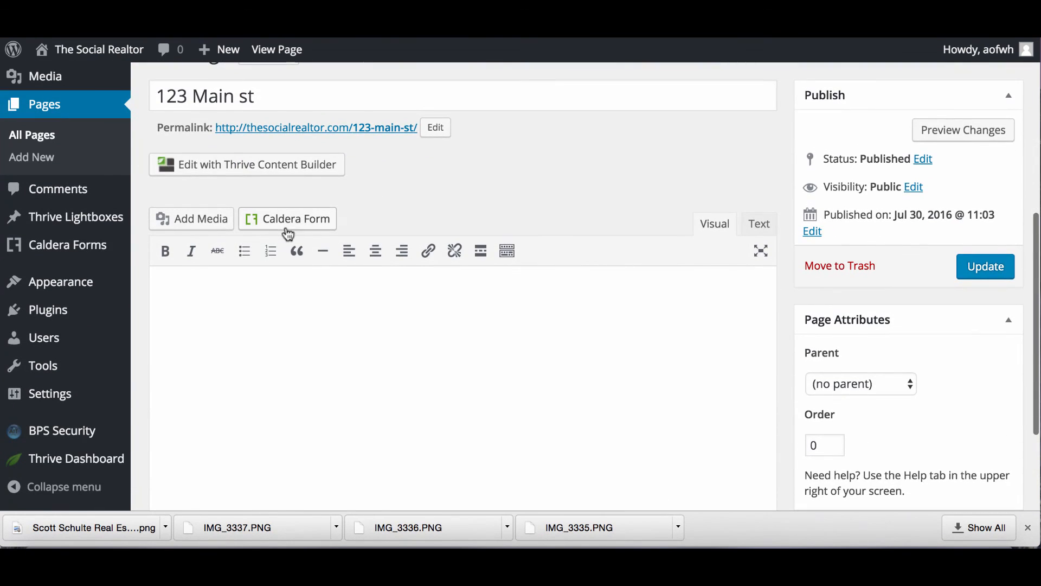
pyautogui.click(287, 230)
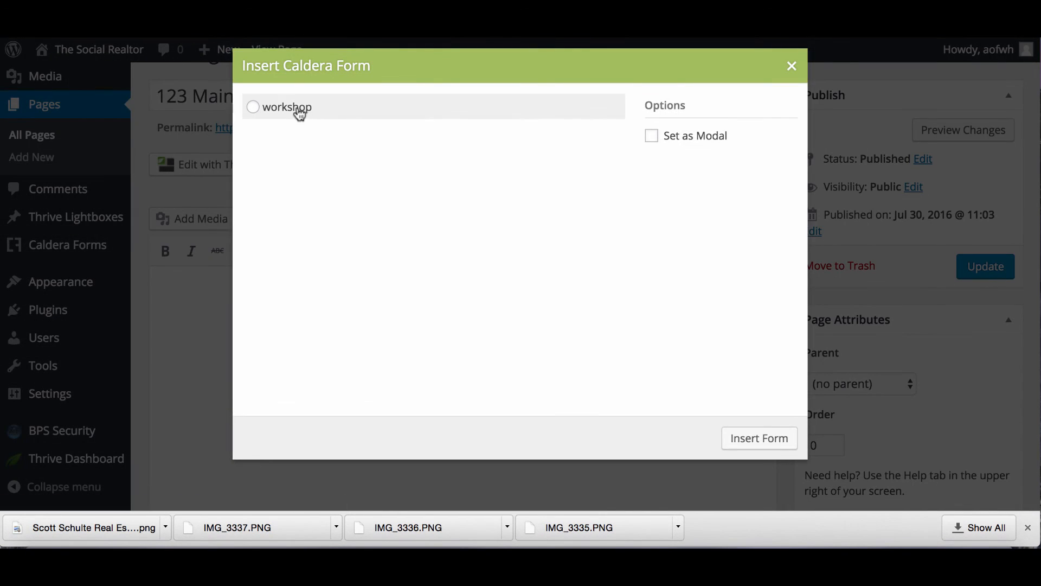
pyautogui.click(764, 445)
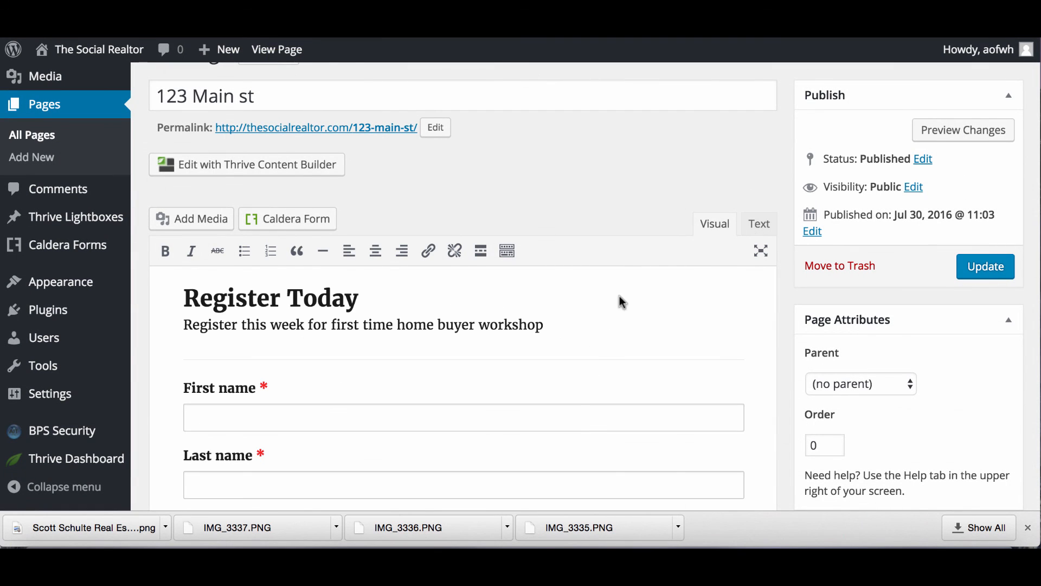
# Select the [caldera_form] shortcode in the Text view, then head to All Pages.
pyautogui.click(758, 227)
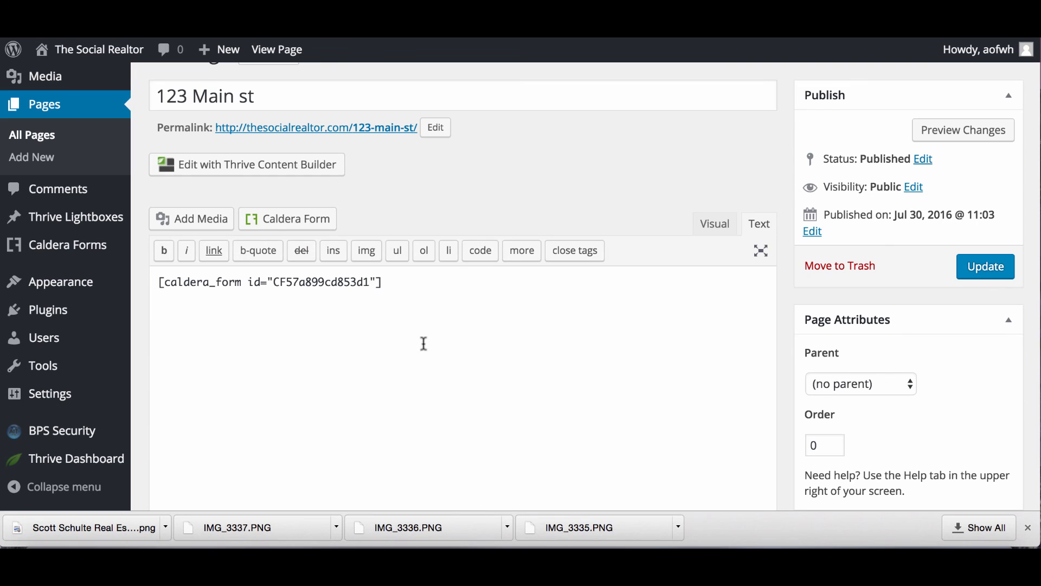
pyautogui.moveTo(389, 285); pyautogui.dragTo(157, 281)
pyautogui.moveTo(60, 281)
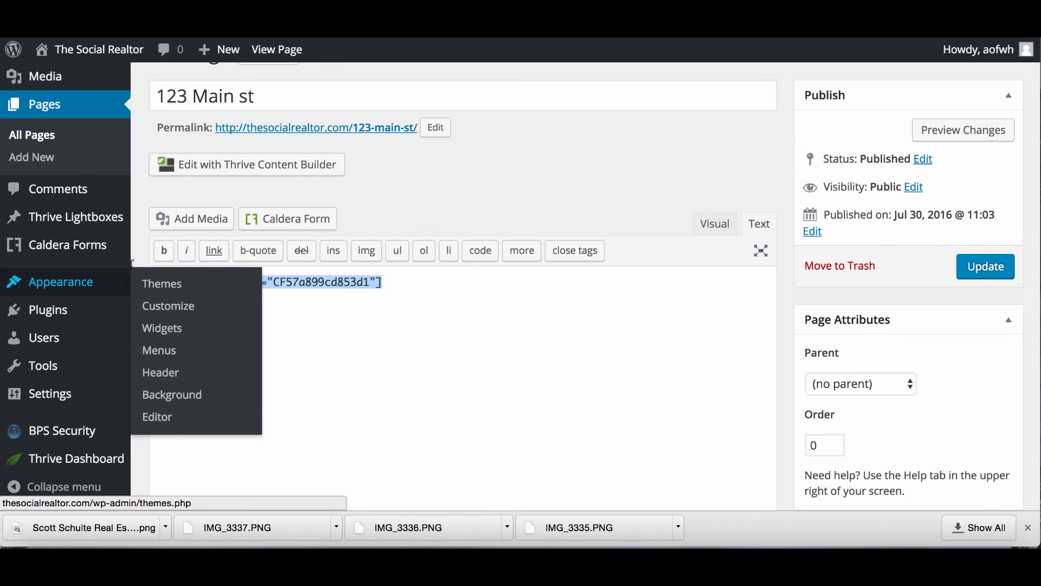
pyautogui.click(381, 322)
pyautogui.moveTo(393, 284); pyautogui.dragTo(160, 280)
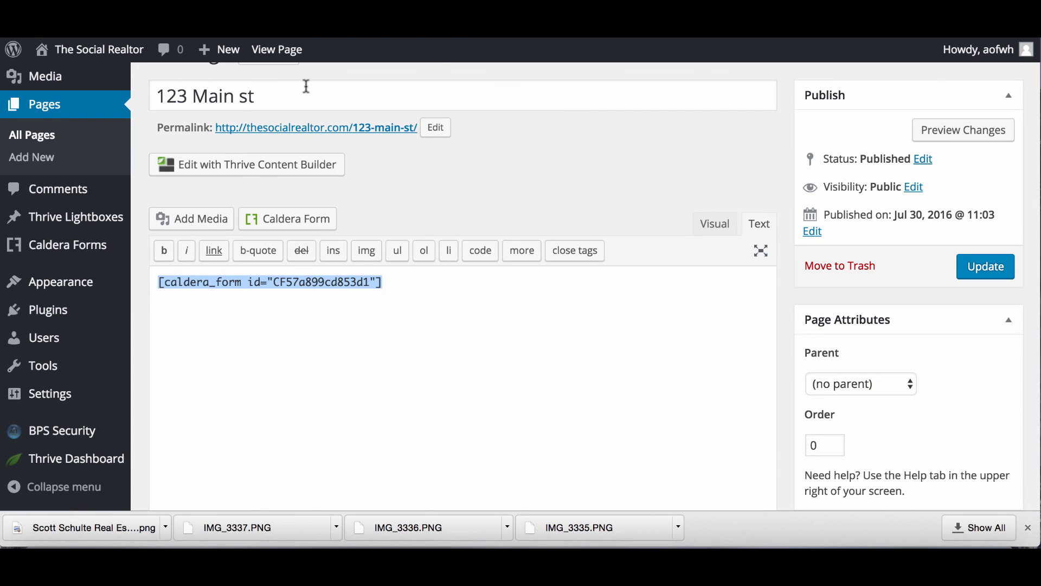
pyautogui.moveTo(79, 59)
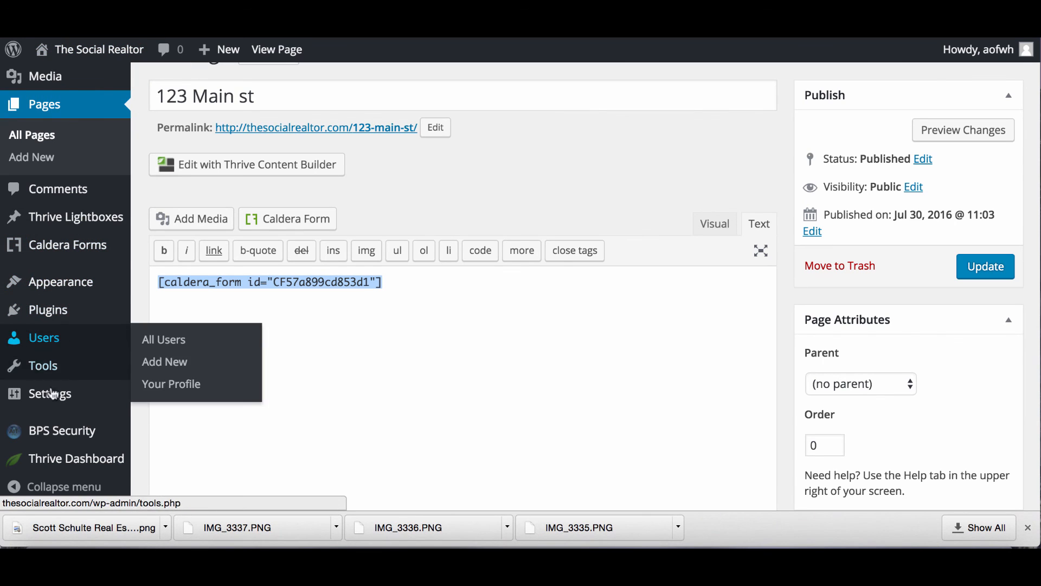
pyautogui.click(36, 140)
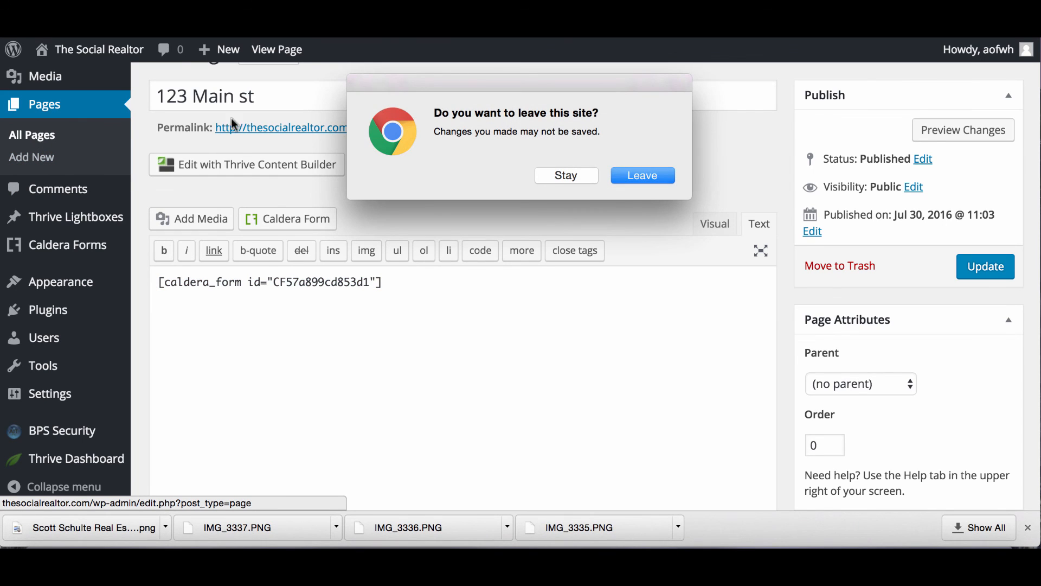
# Leave the unsaved editor, sort Pages by Date, and edit real estate home with Thrive Content Builder.
pyautogui.click(629, 178)
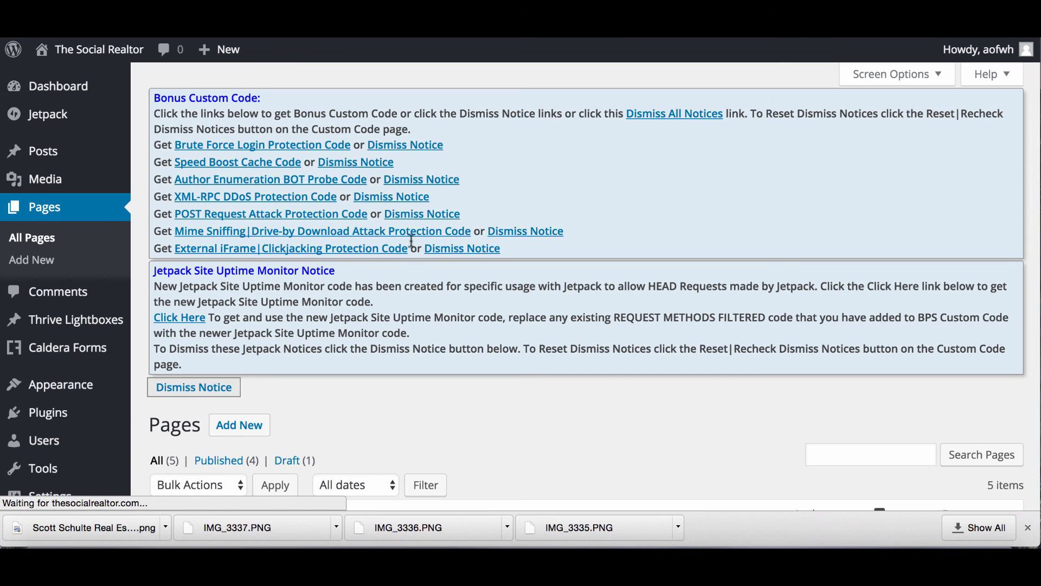
pyautogui.scroll(-5, 171, 326)
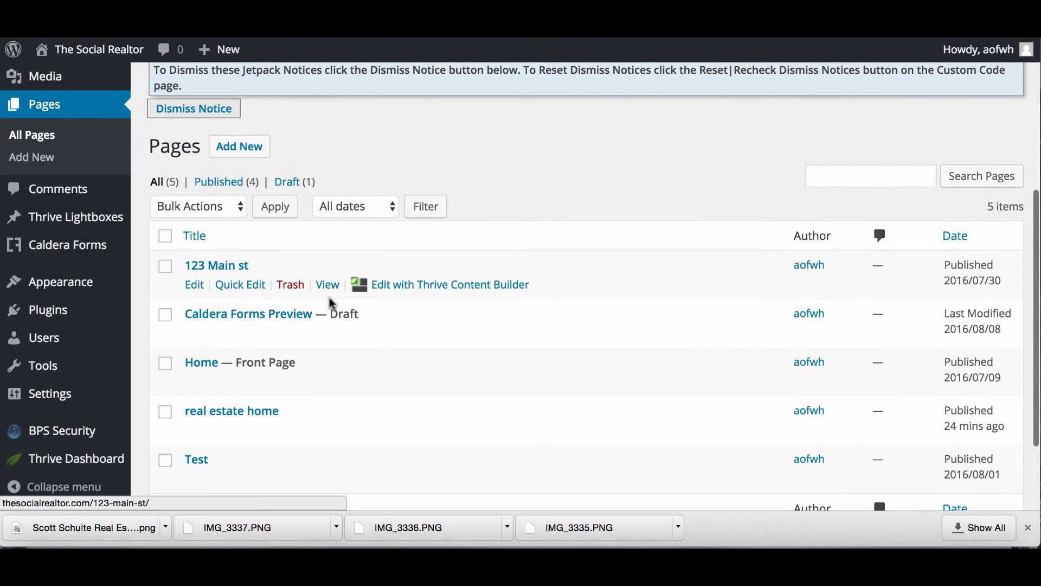
pyautogui.click(957, 237)
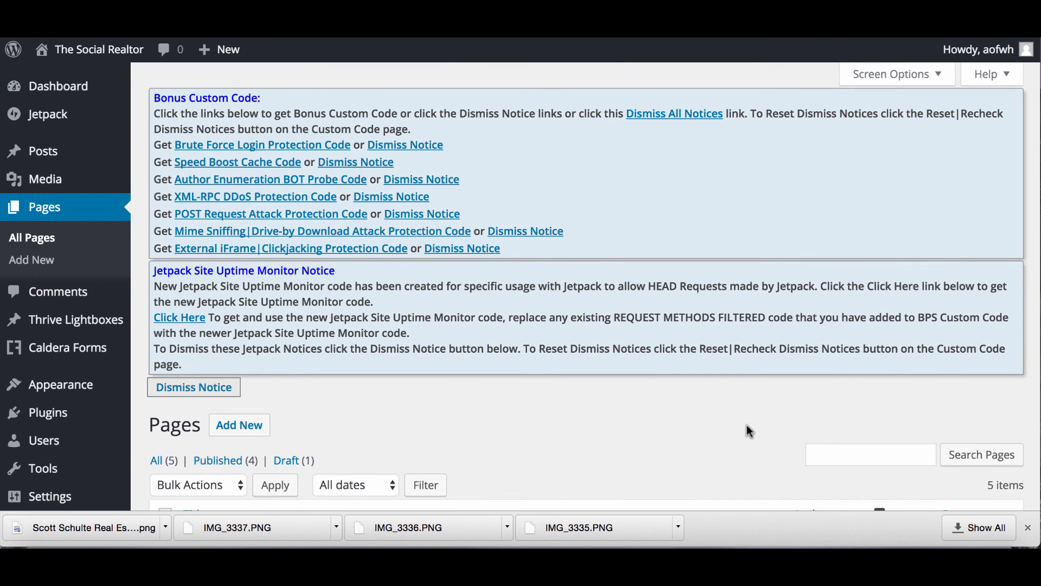
pyautogui.scroll(-5, 753, 425)
pyautogui.scroll(-3, 749, 431)
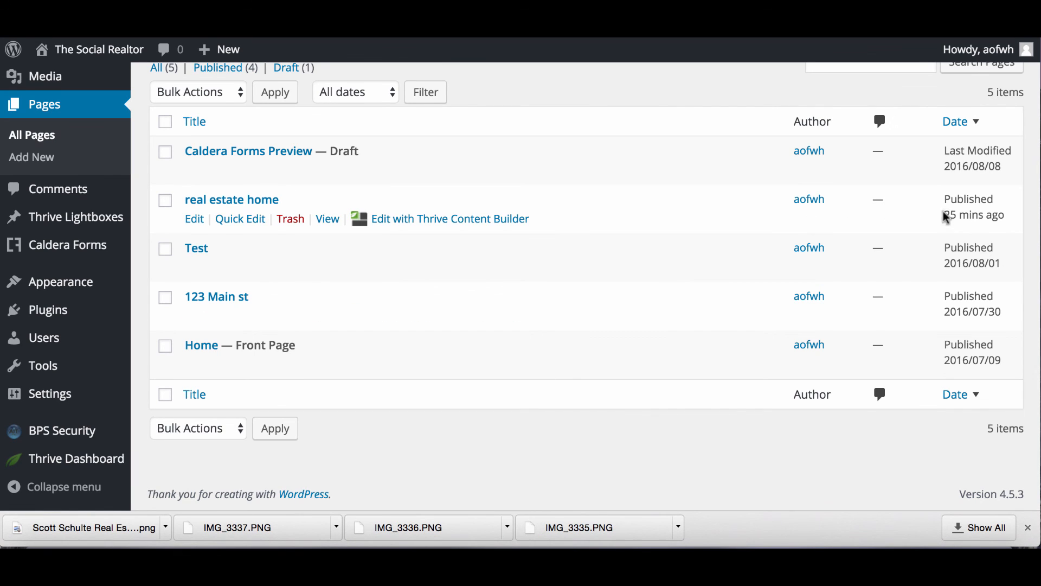
pyautogui.click(426, 218)
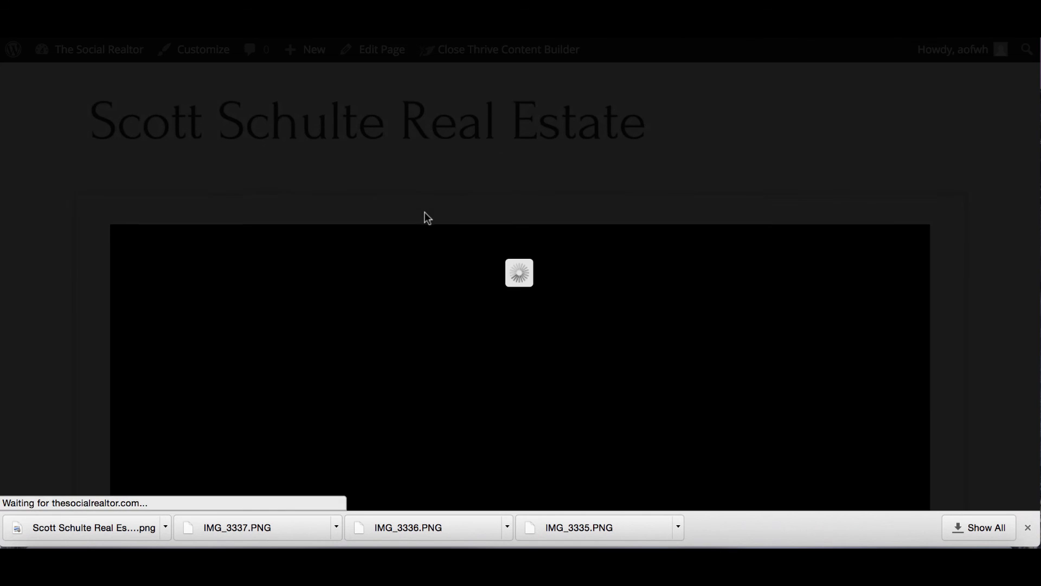
# Place a Custom HTML block in Column 2 and delete the Column 2 placeholder text.
pyautogui.scroll(-10, 426, 214)
pyautogui.scroll(-5, 425, 216)
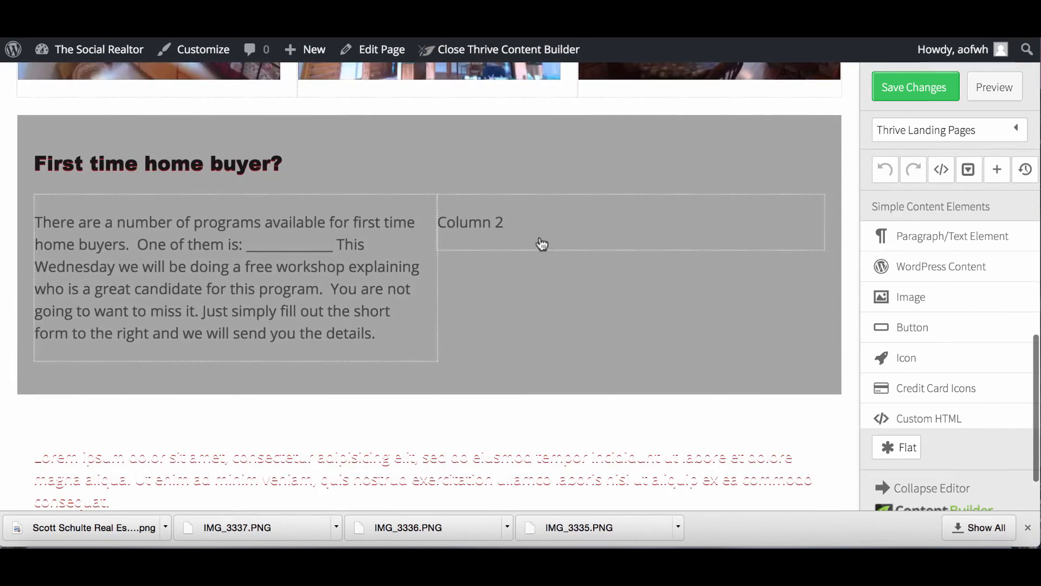
pyautogui.scroll(-5, 878, 342)
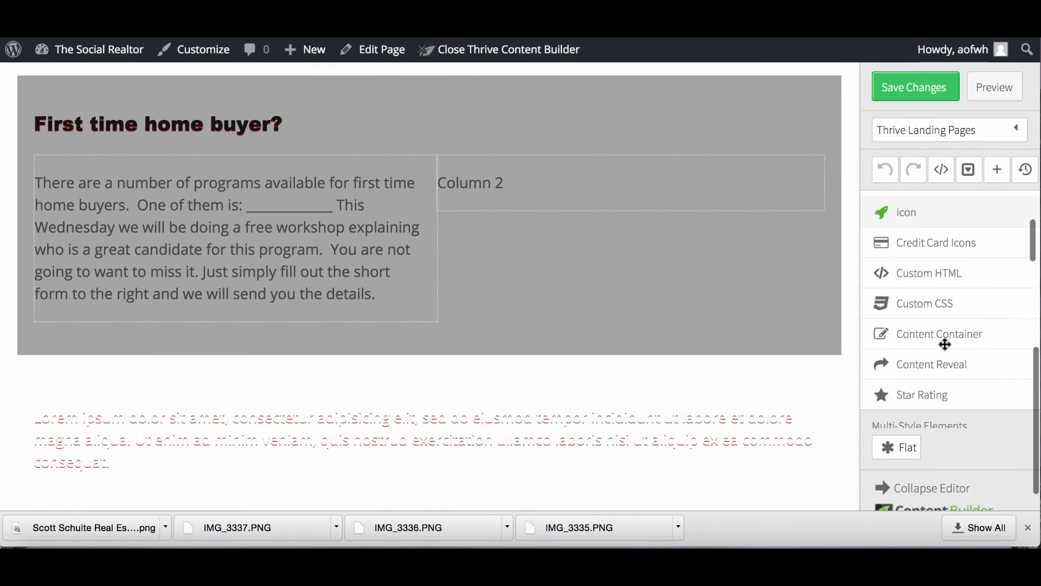
pyautogui.scroll(10, 944, 344)
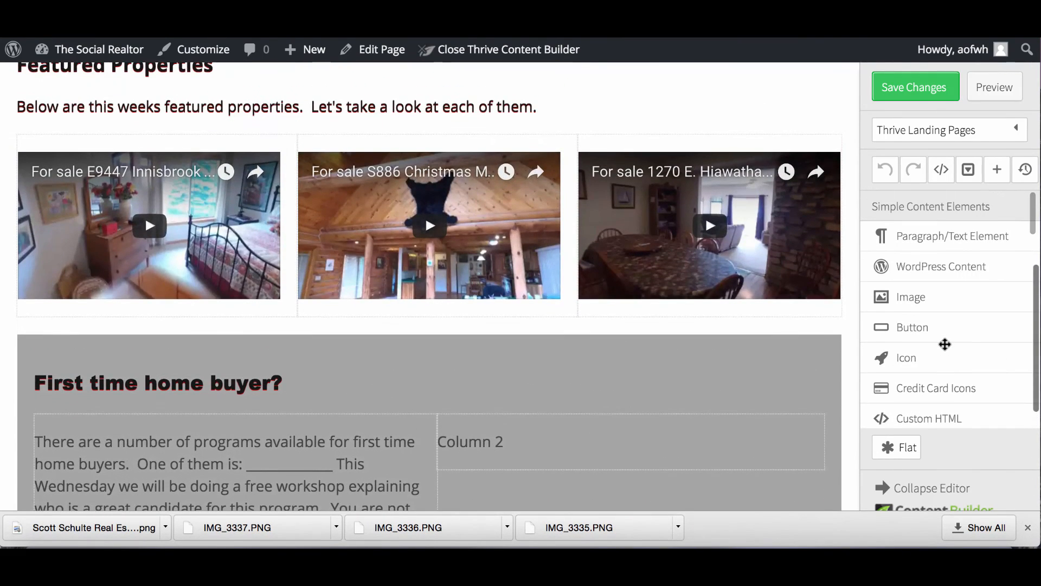
pyautogui.scroll(-3, 944, 344)
pyautogui.moveTo(945, 345)
pyautogui.mouseDown()
pyautogui.moveTo(640, 448)
pyautogui.moveTo(623, 428)
pyautogui.moveTo(593, 425)
pyautogui.mouseUp()
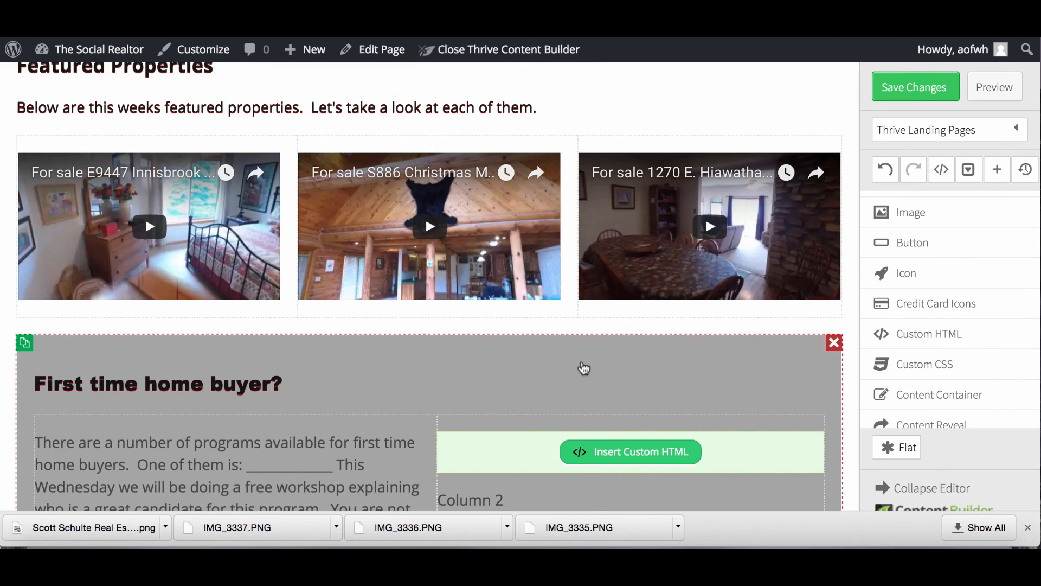
pyautogui.scroll(-2, 597, 420)
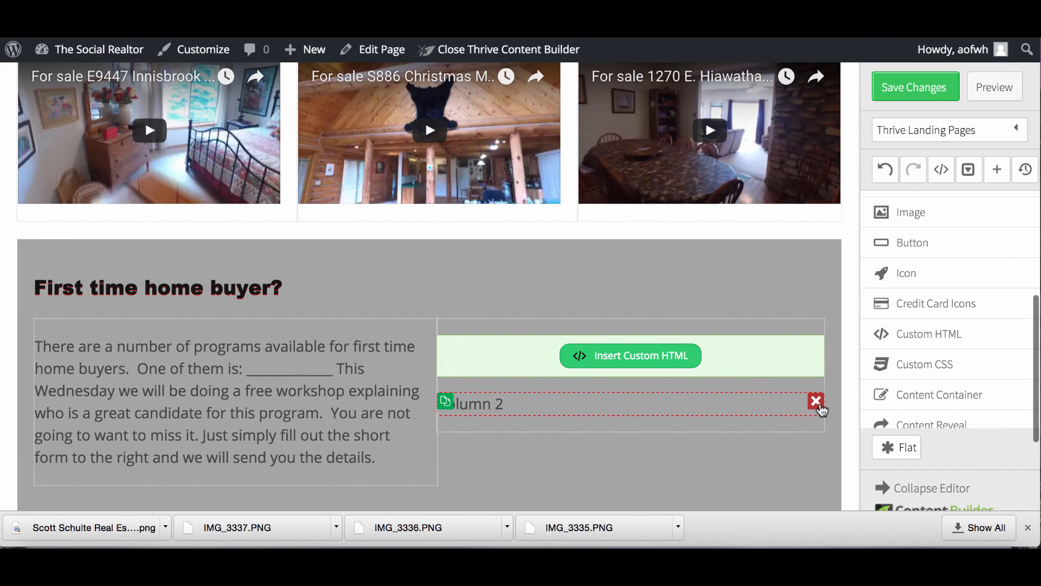
pyautogui.click(814, 402)
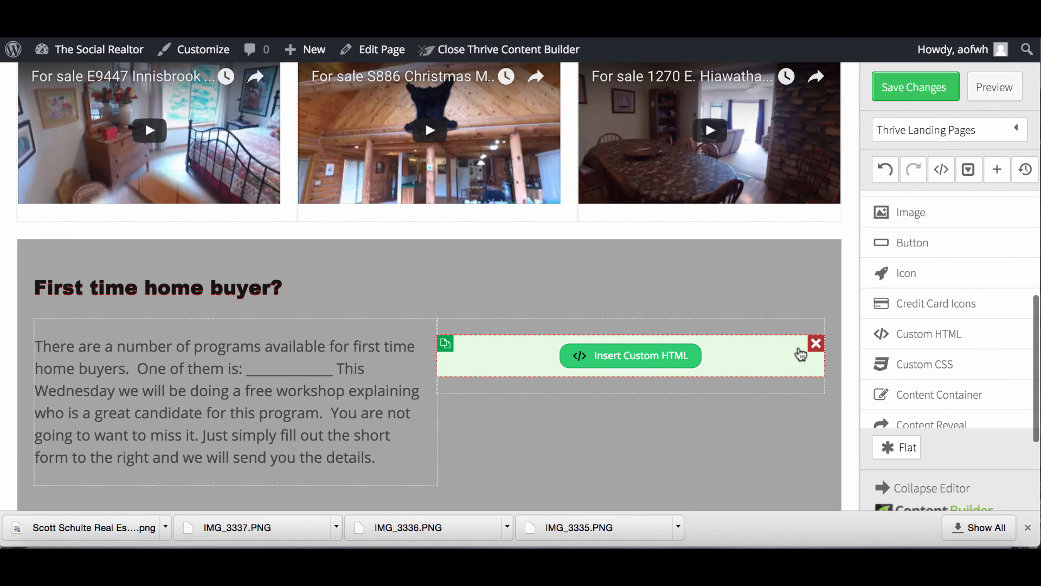
pyautogui.click(656, 353)
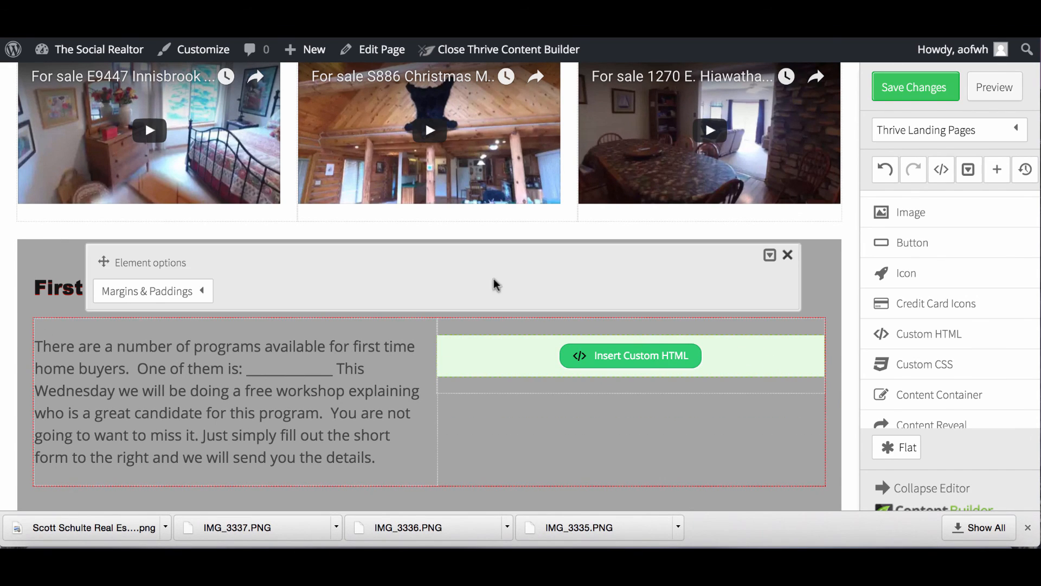
pyautogui.click(629, 355)
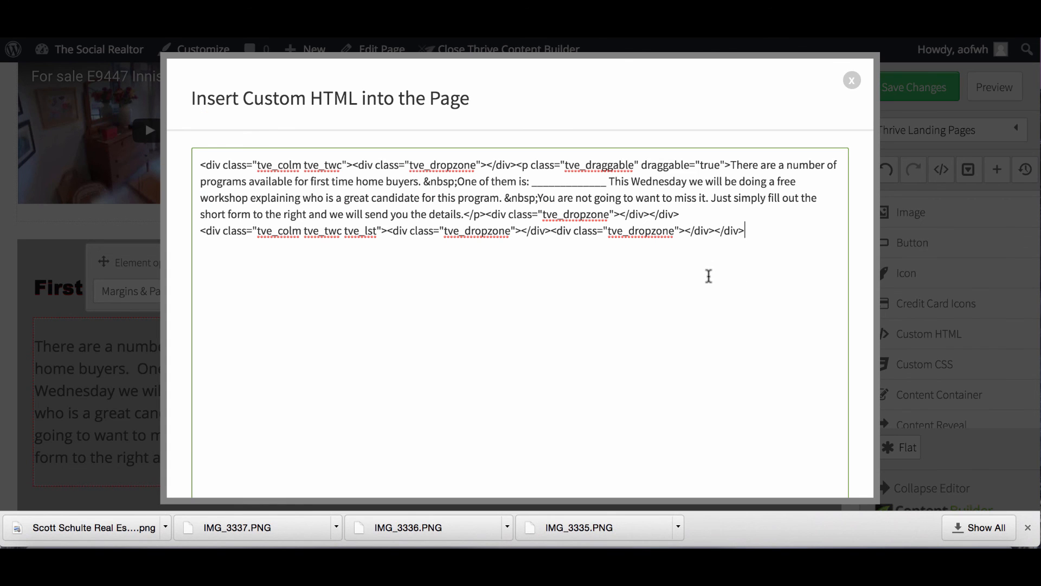
pyautogui.click(851, 81)
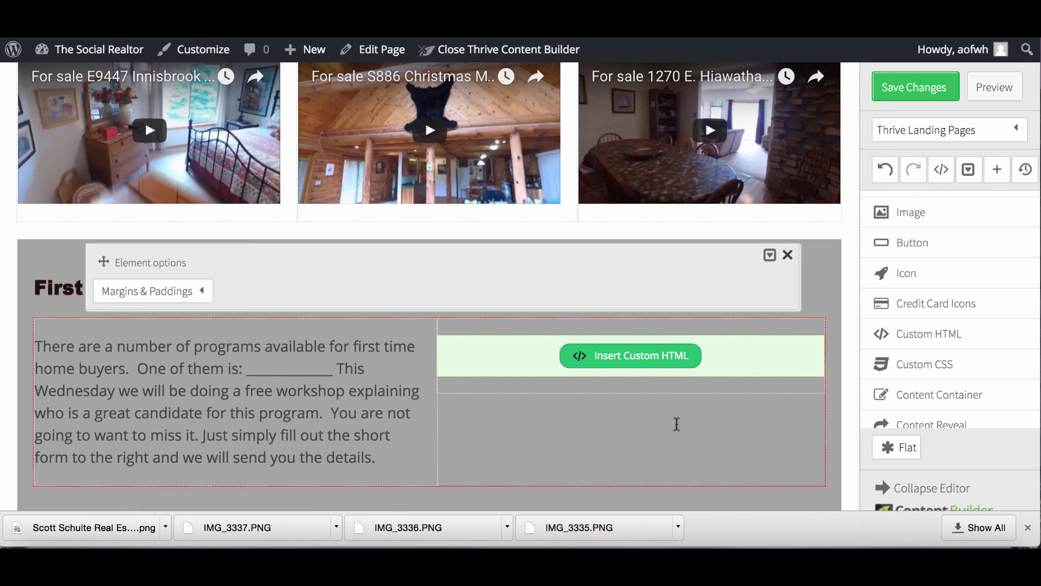
pyautogui.click(787, 254)
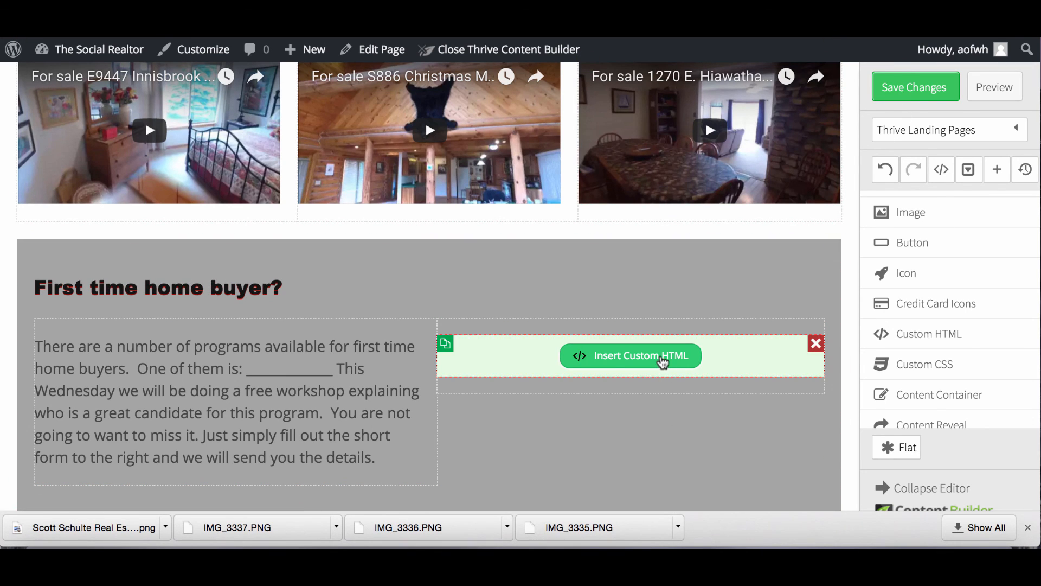
# Paste the caldera_form shortcode into the Custom HTML block and save it.
pyautogui.click(661, 356)
pyautogui.click(480, 224)
pyautogui.write('[caldera_form id="CF57a899cd853d1"]')
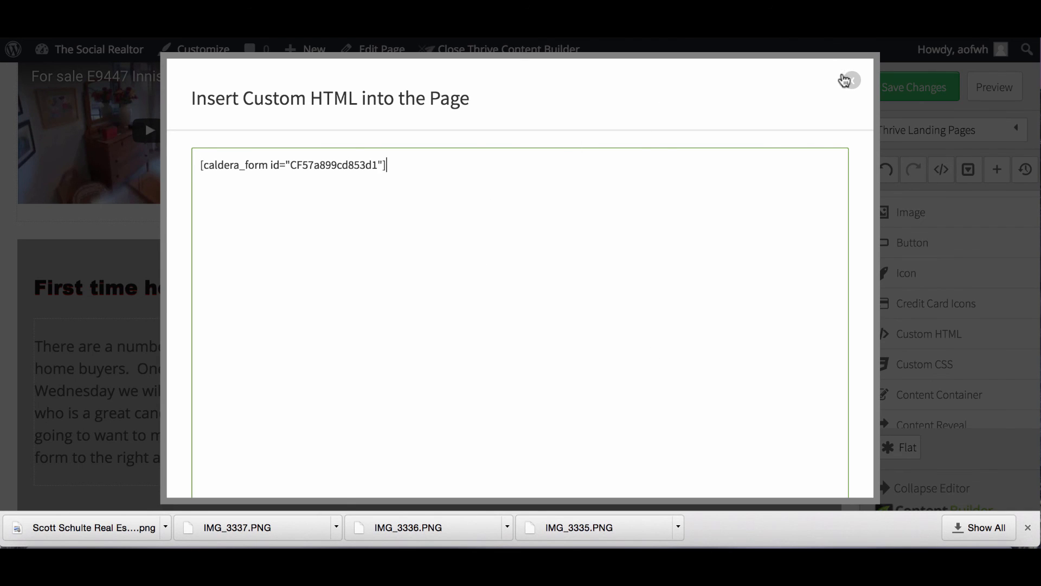
pyautogui.click(849, 80)
pyautogui.click(910, 98)
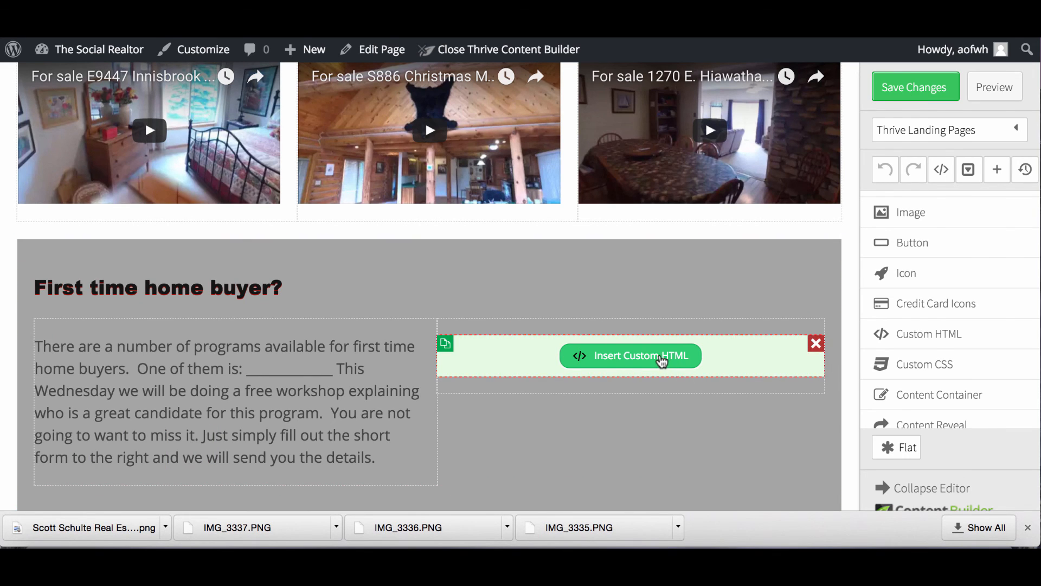
pyautogui.click(670, 360)
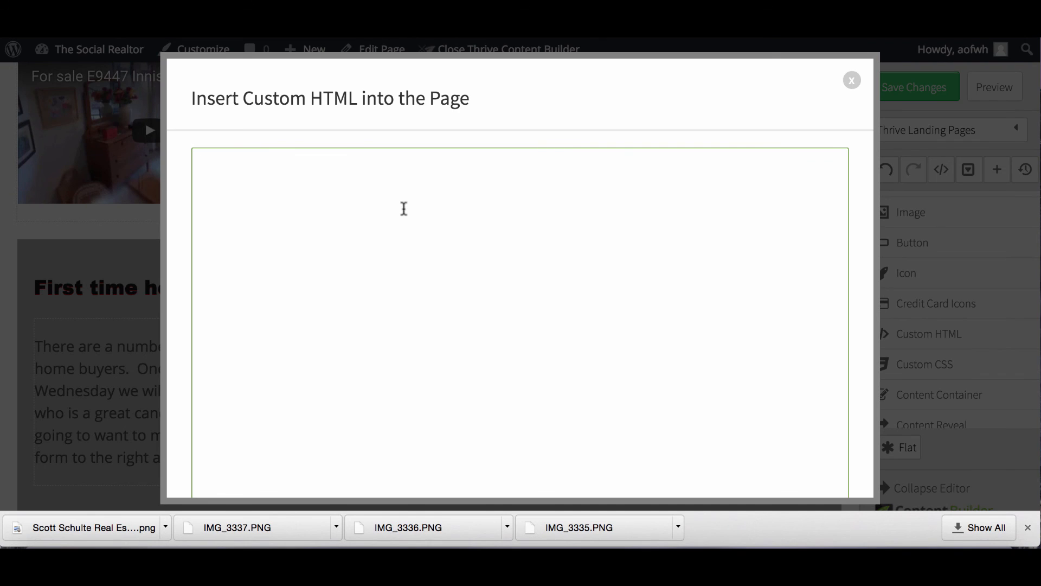
pyautogui.write('[caldera_form id="CF57a89bc8653d1"]')
pyautogui.scroll(-3, 562, 277)
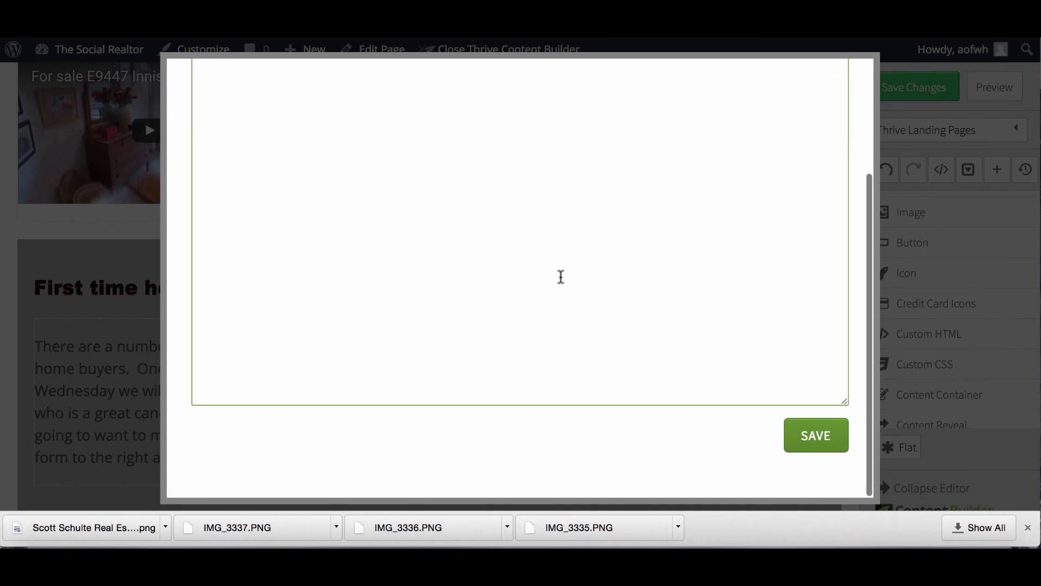
pyautogui.click(826, 436)
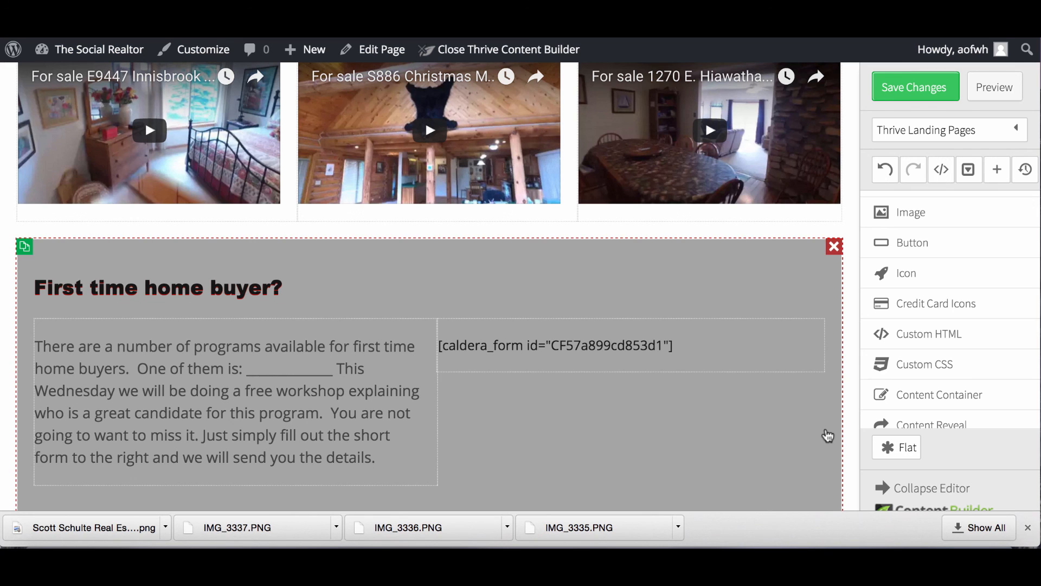
# Save the landing page and preview it, checking the Register Today form beside the paragraph.
pyautogui.click(911, 92)
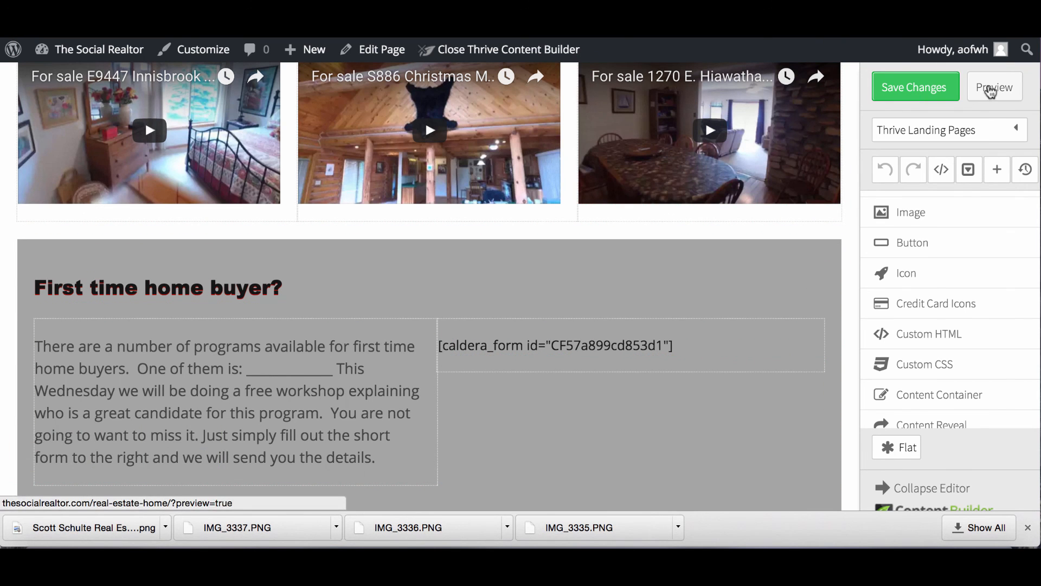
pyautogui.click(991, 91)
pyautogui.scroll(-6, 722, 191)
pyautogui.scroll(-12, 721, 191)
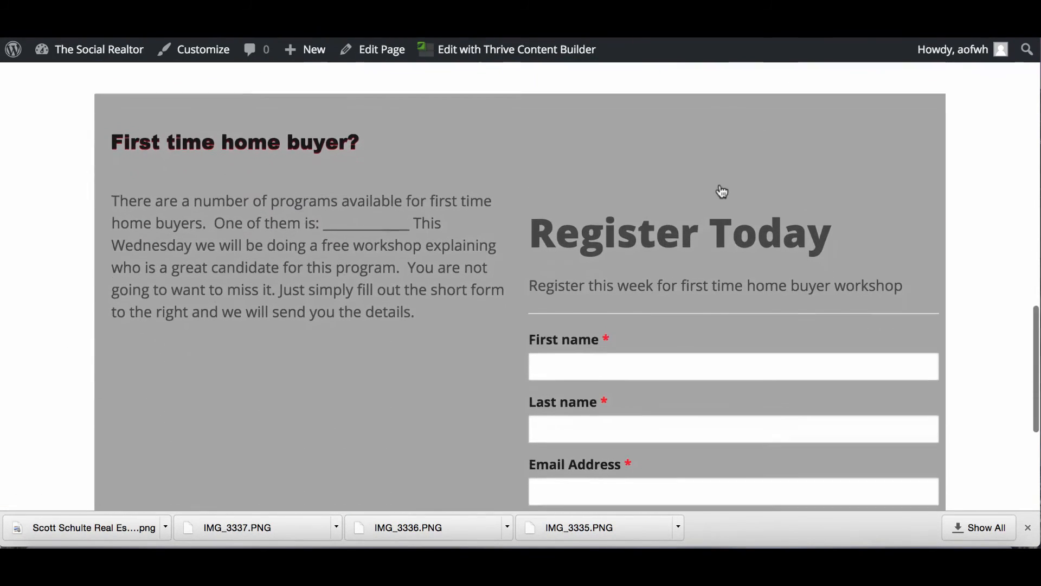
pyautogui.scroll(3, 722, 192)
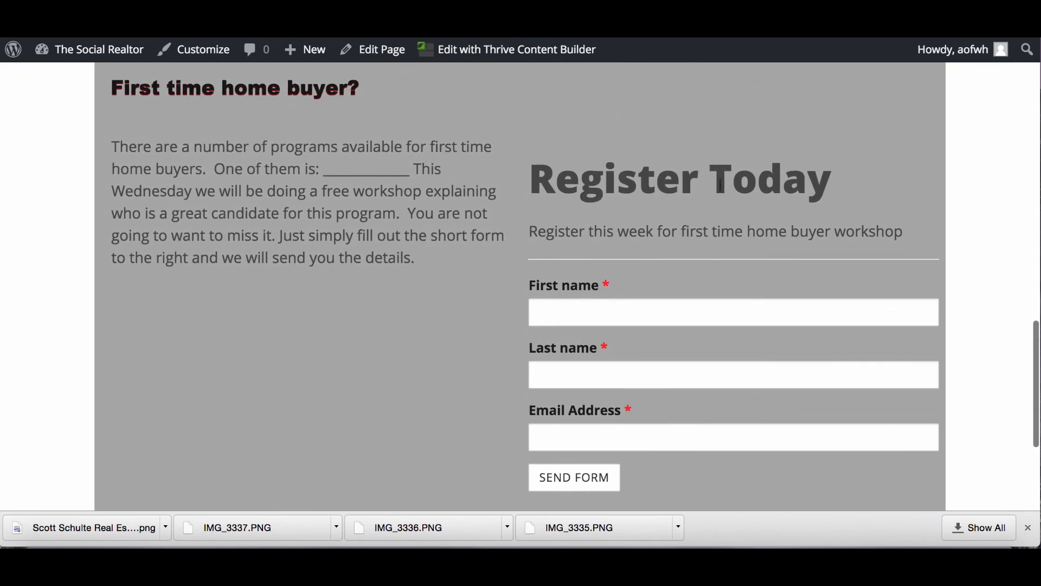
pyautogui.scroll(-5, 720, 184)
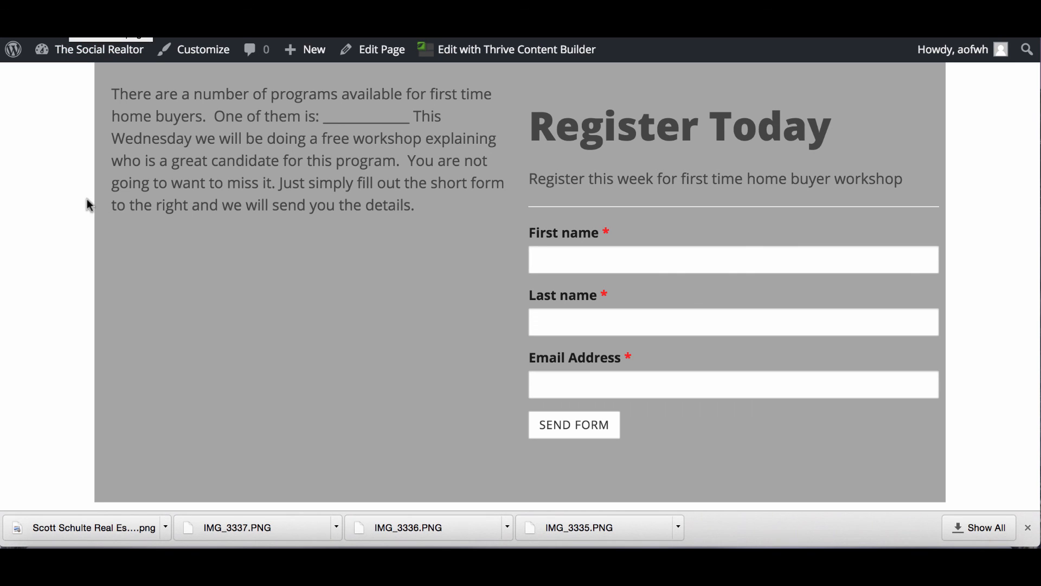
pyautogui.scroll(1, 86, 242)
pyautogui.scroll(5, 271, 303)
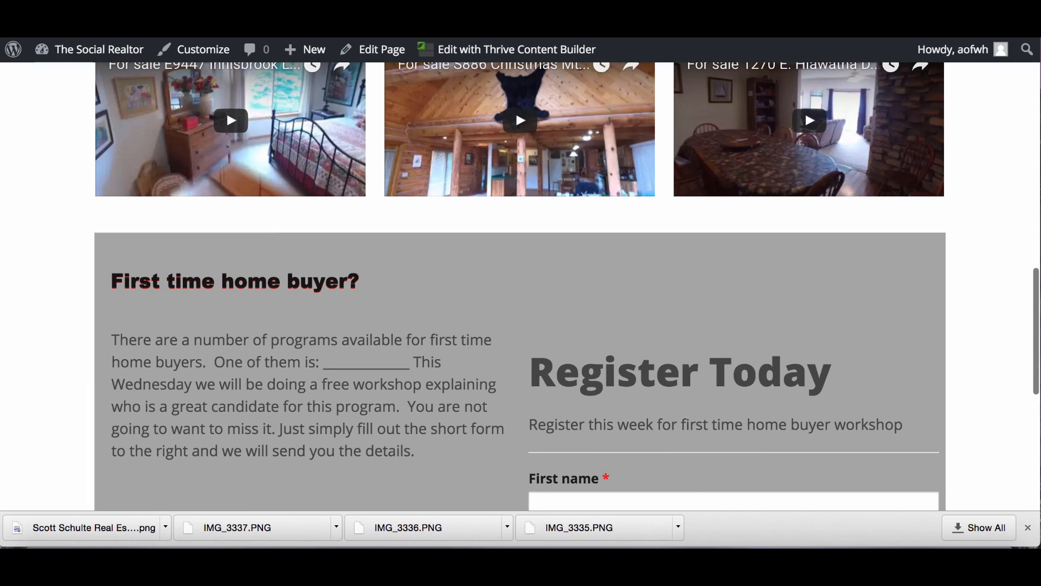
pyautogui.scroll(-1, 104, 120)
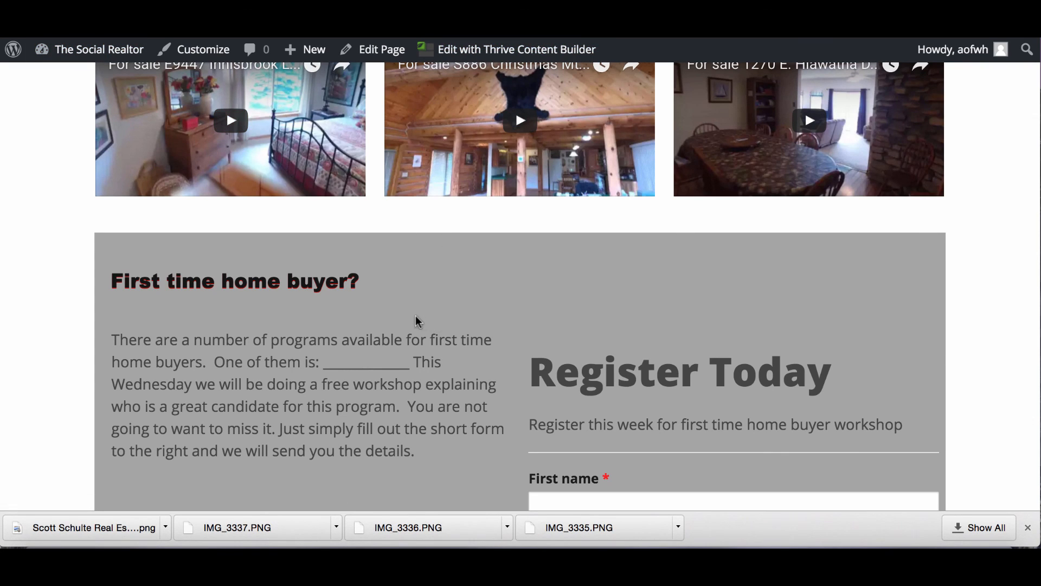
pyautogui.scroll(-3, 414, 314)
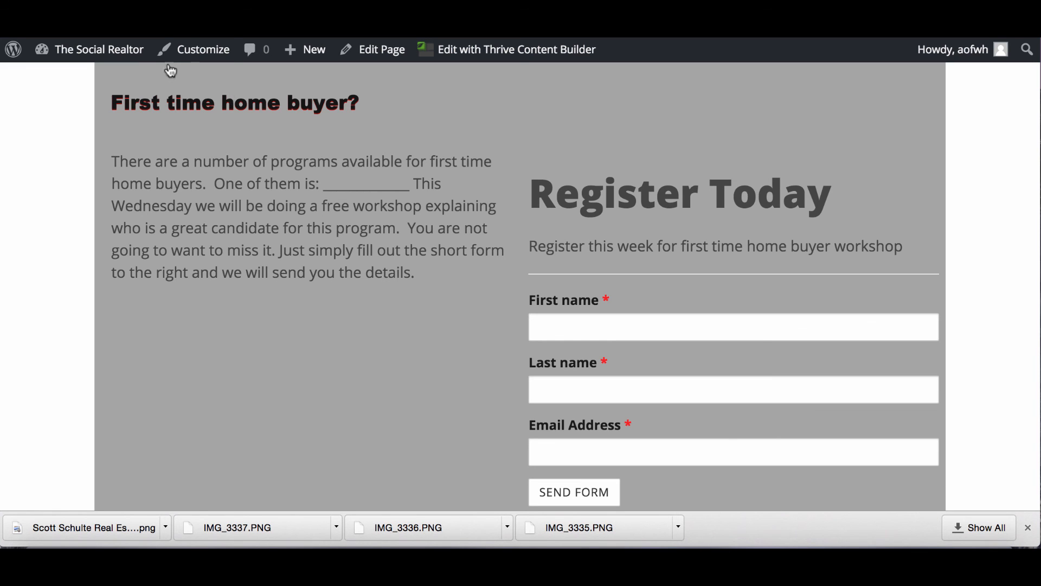
pyautogui.scroll(2, 131, 82)
pyautogui.scroll(-5, 132, 83)
pyautogui.scroll(-1, 131, 82)
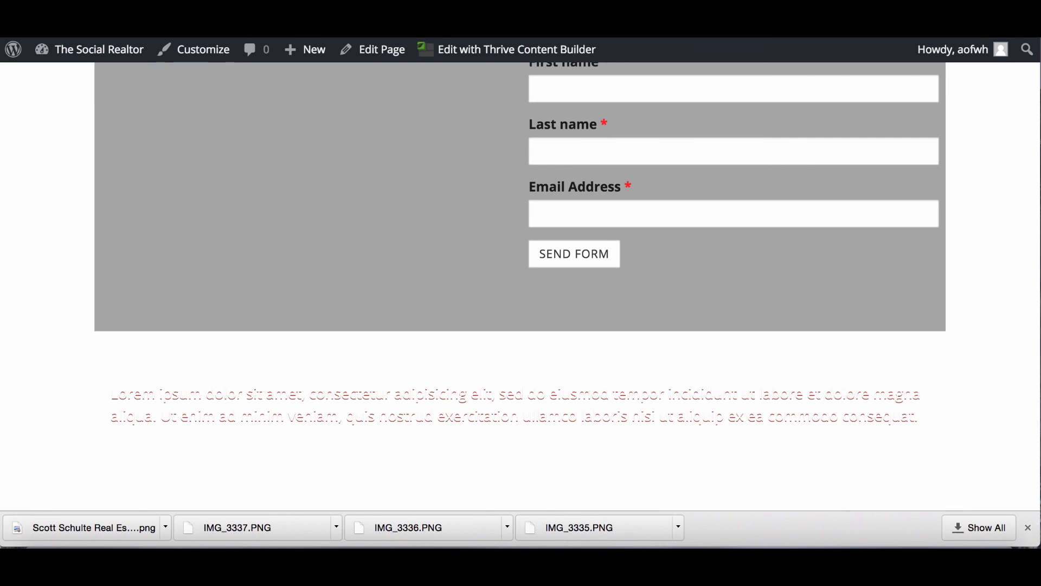
pyautogui.scroll(-4, 365, 284)
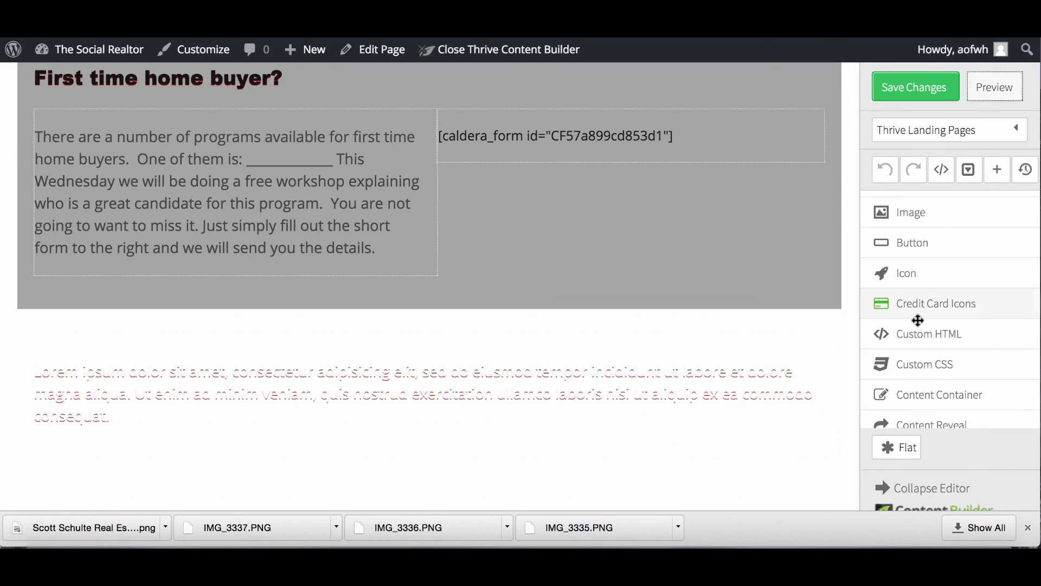
# Add a 1/3 column layout row below the lorem paragraph.
pyautogui.scroll(-3, 942, 365)
pyautogui.scroll(4, 945, 363)
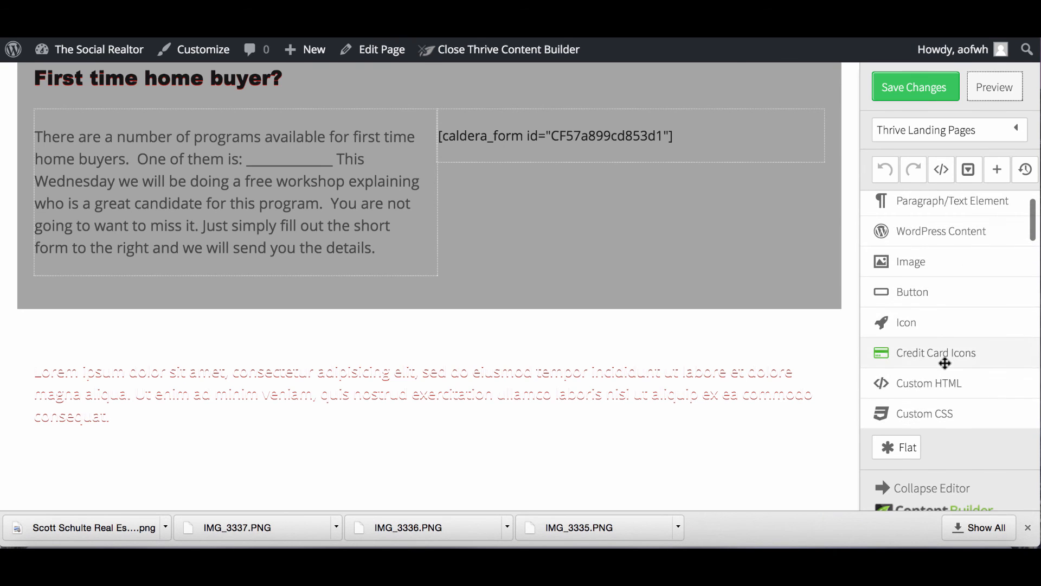
pyautogui.scroll(5, 945, 363)
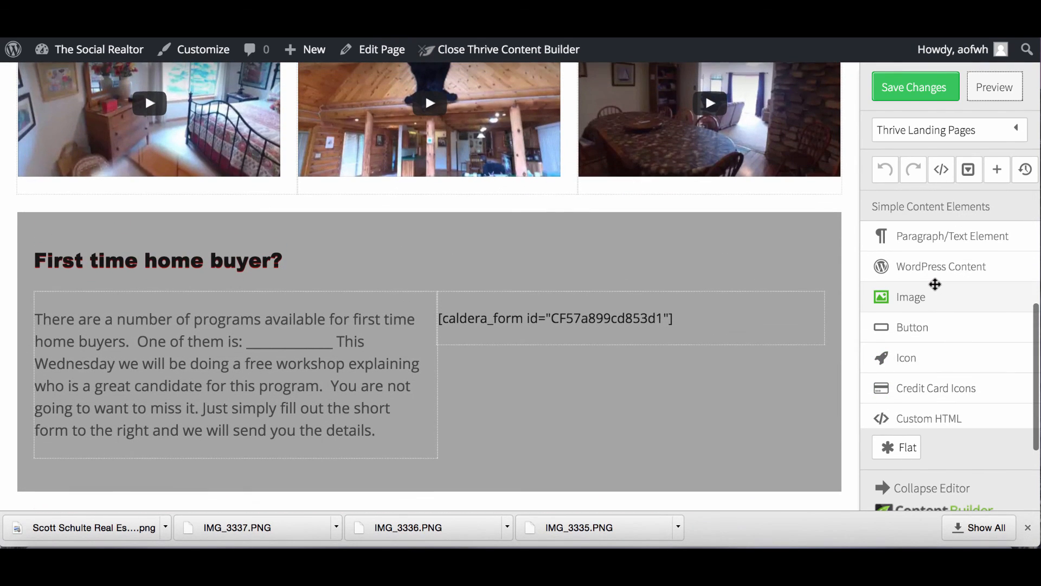
pyautogui.scroll(-2, 935, 284)
pyautogui.scroll(2, 911, 269)
pyautogui.scroll(-5, 911, 269)
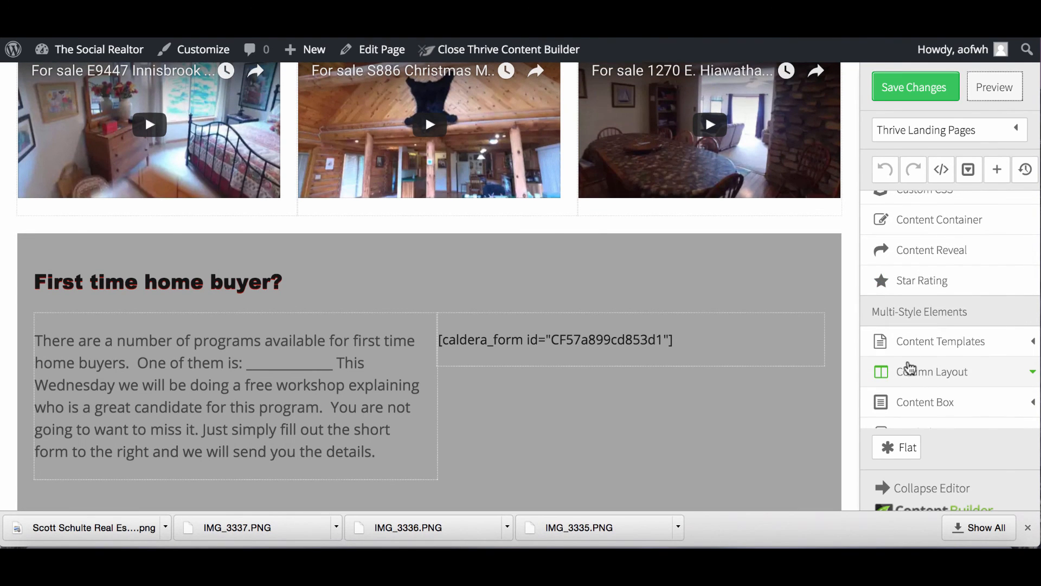
pyautogui.click(912, 371)
pyautogui.scroll(-3, 825, 349)
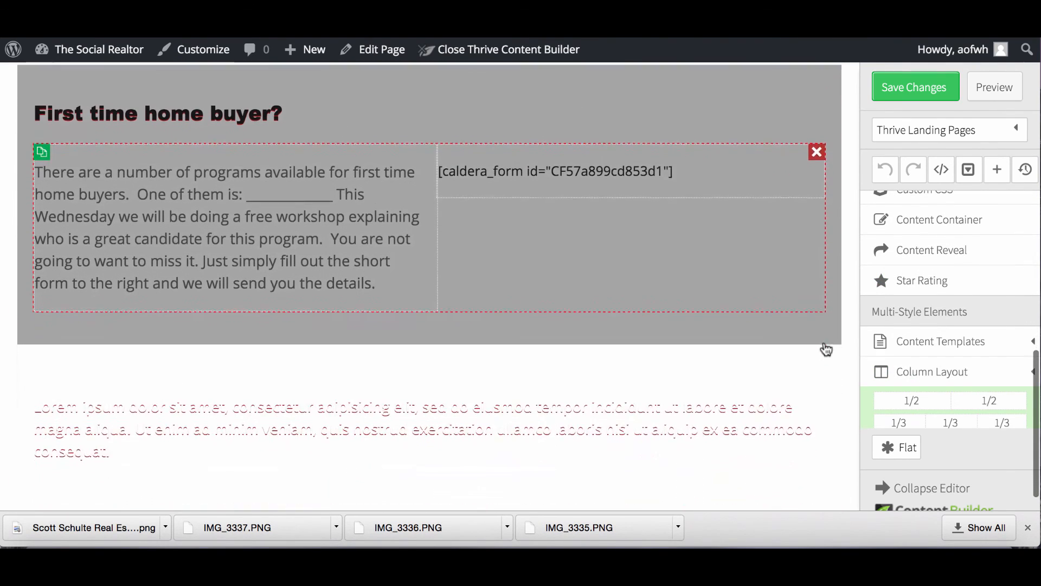
pyautogui.scroll(-1, 825, 348)
pyautogui.moveTo(888, 422); pyautogui.dragTo(619, 433)
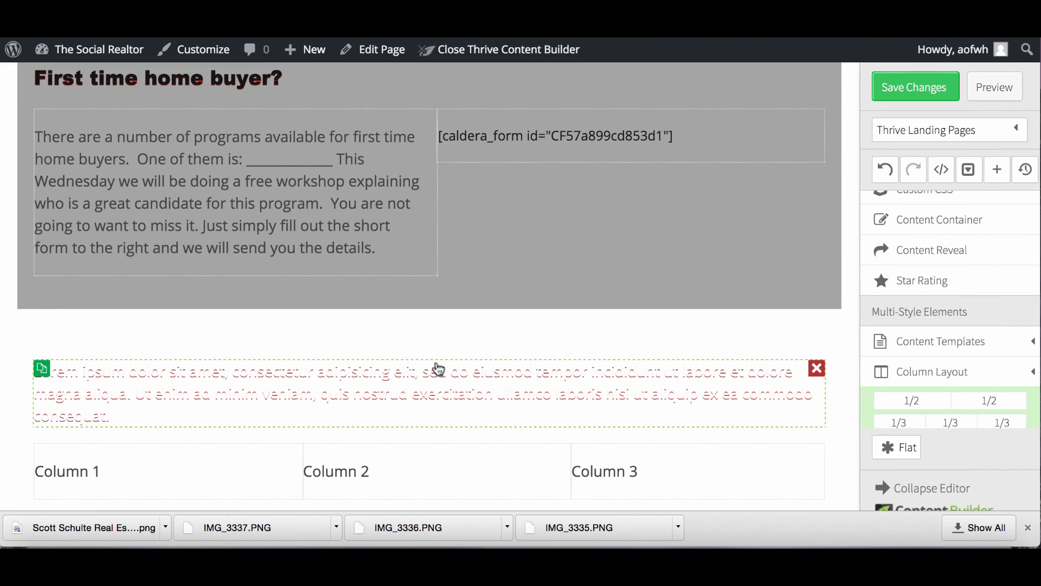
# Put an image placeholder in each of the three columns.
pyautogui.scroll(-2, 252, 434)
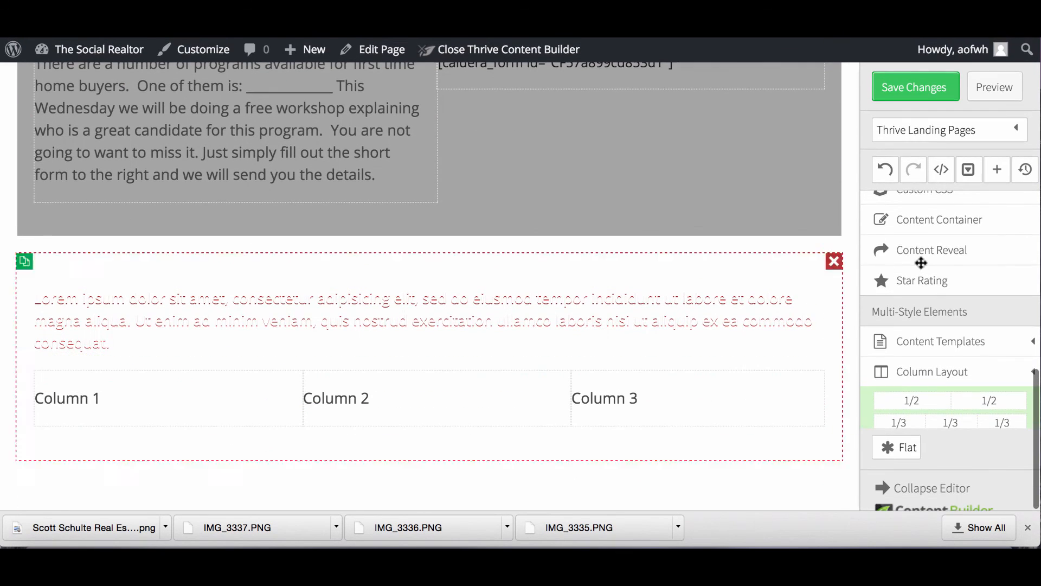
pyautogui.scroll(5, 922, 262)
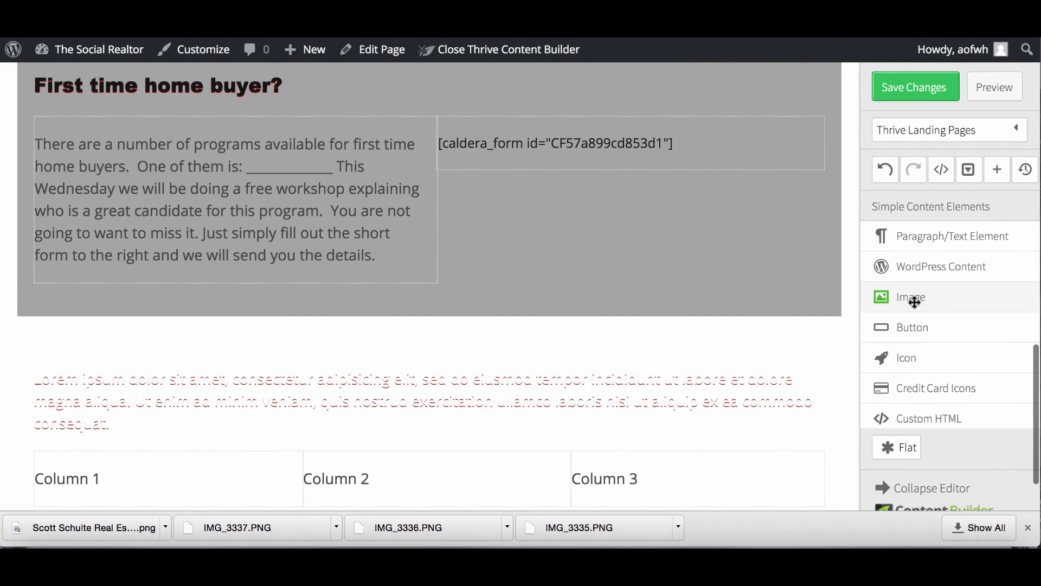
pyautogui.moveTo(915, 302); pyautogui.dragTo(210, 419)
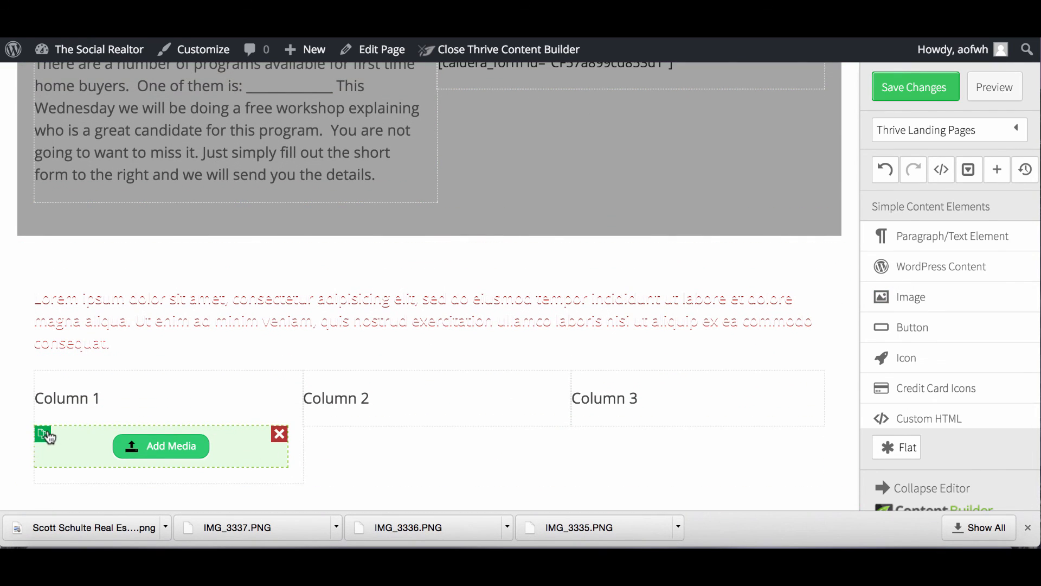
pyautogui.click(47, 435)
pyautogui.moveTo(84, 463); pyautogui.dragTo(331, 426)
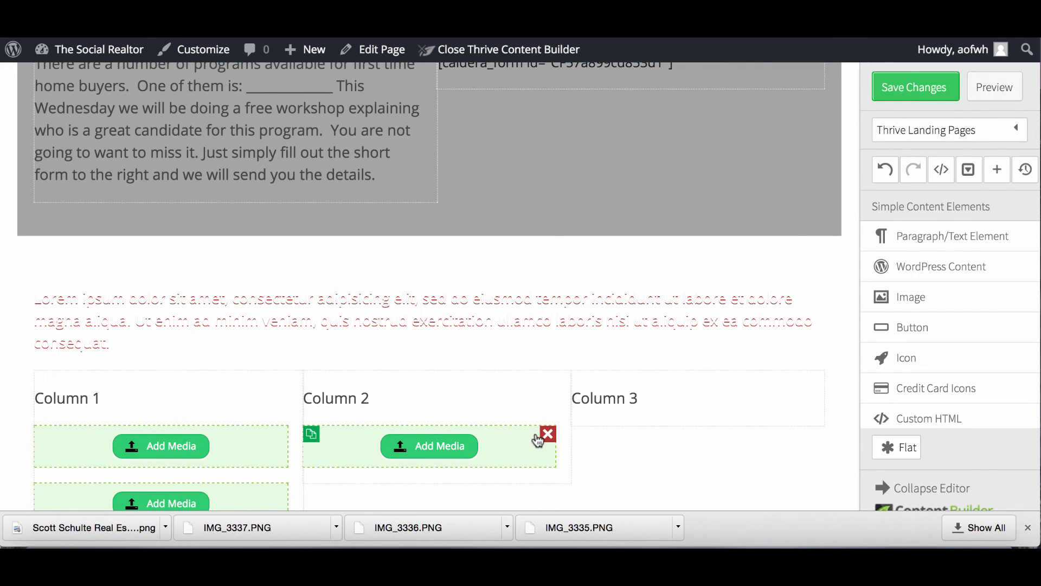
pyautogui.moveTo(249, 493); pyautogui.dragTo(695, 418)
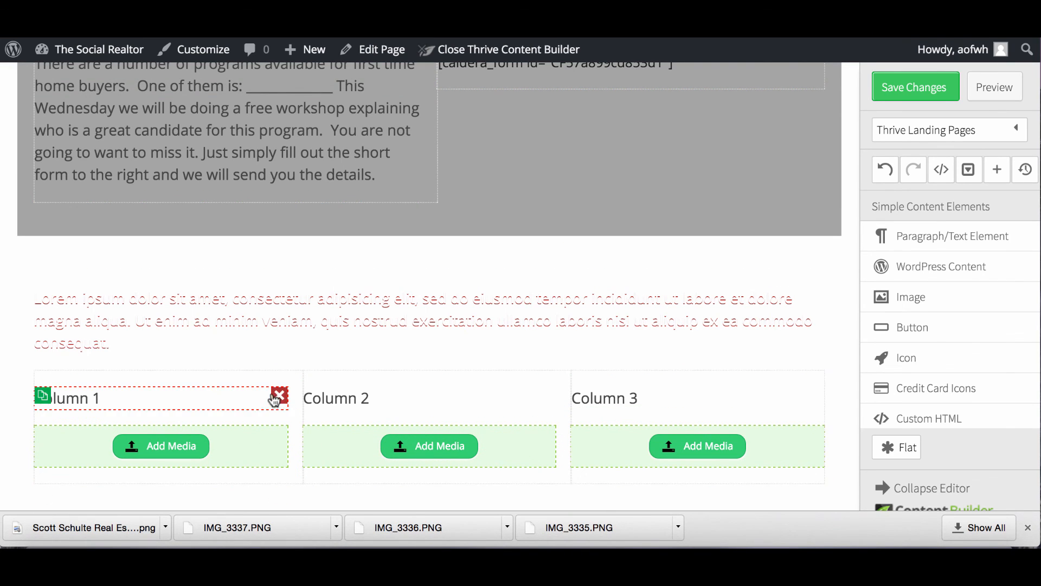
# Delete the Column 1, Column 2 and Column 3 headings.
pyautogui.click(280, 397)
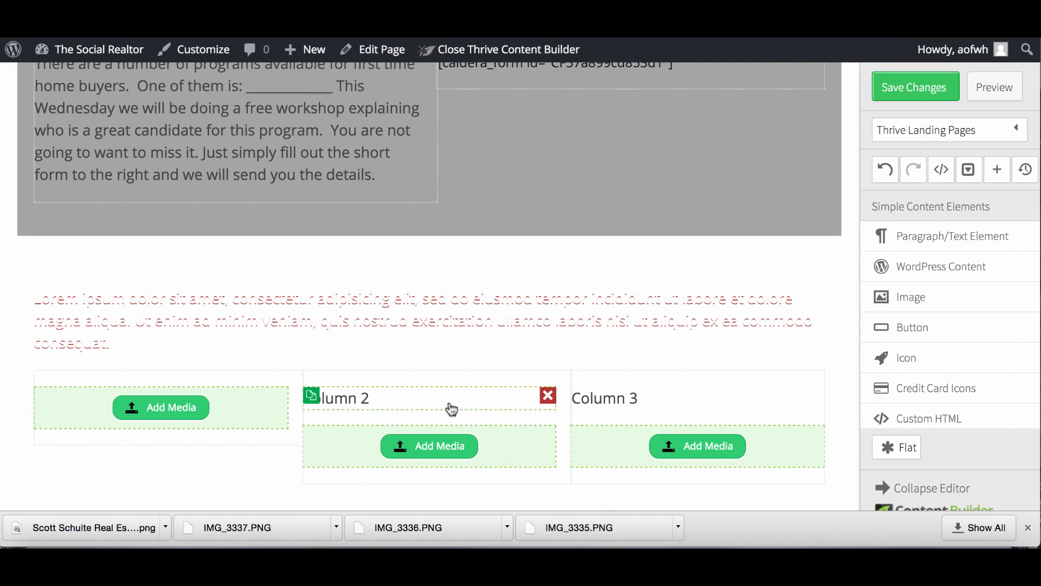
pyautogui.click(548, 396)
pyautogui.click(817, 396)
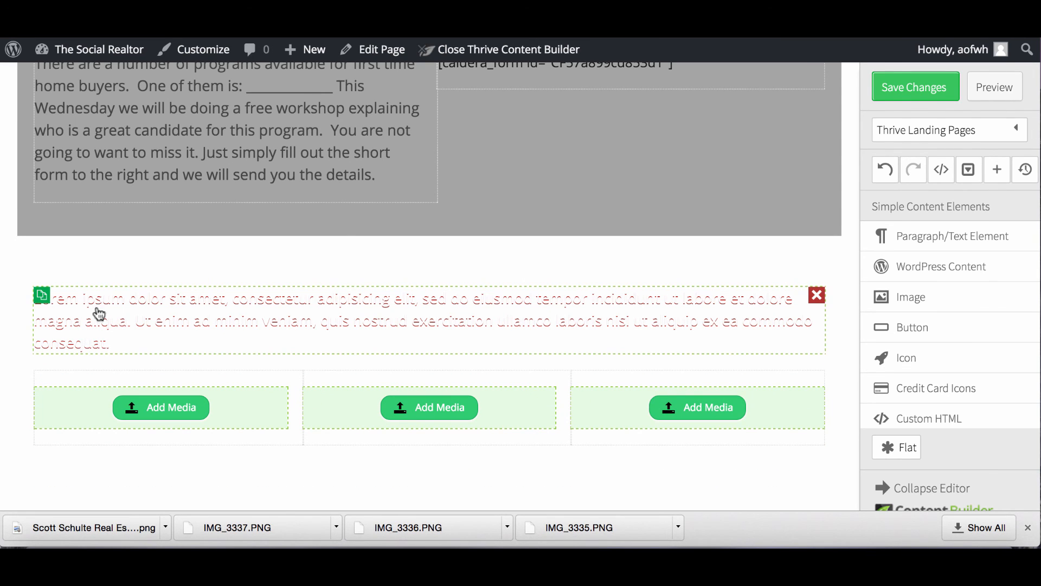
pyautogui.click(166, 347)
# Replace the lorem text with black text: 'The rent in our area averages $850/mo…' about rent buster prices.
pyautogui.moveTo(130, 342); pyautogui.dragTo(34, 298)
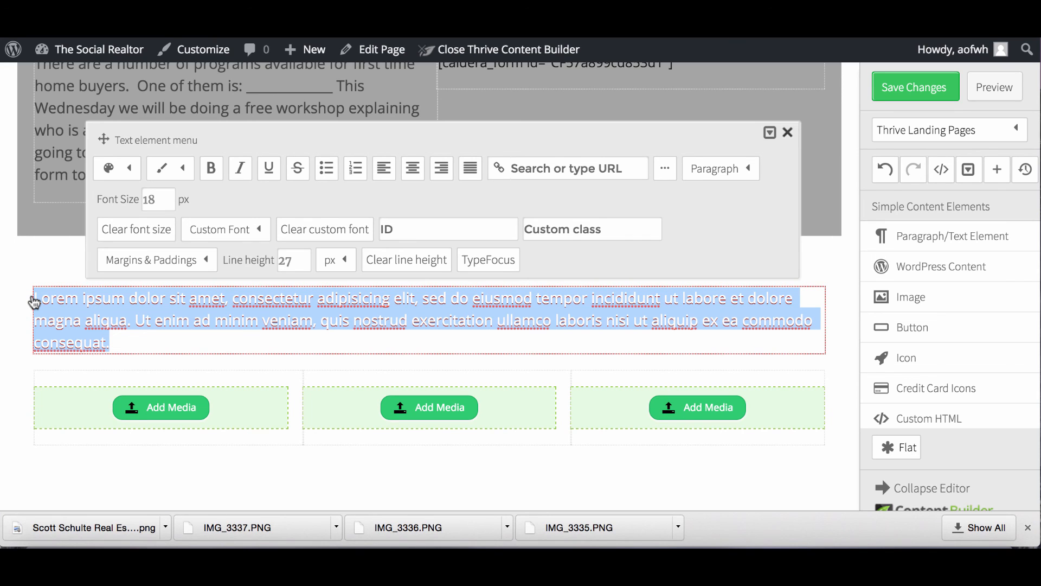
pyautogui.write('The')
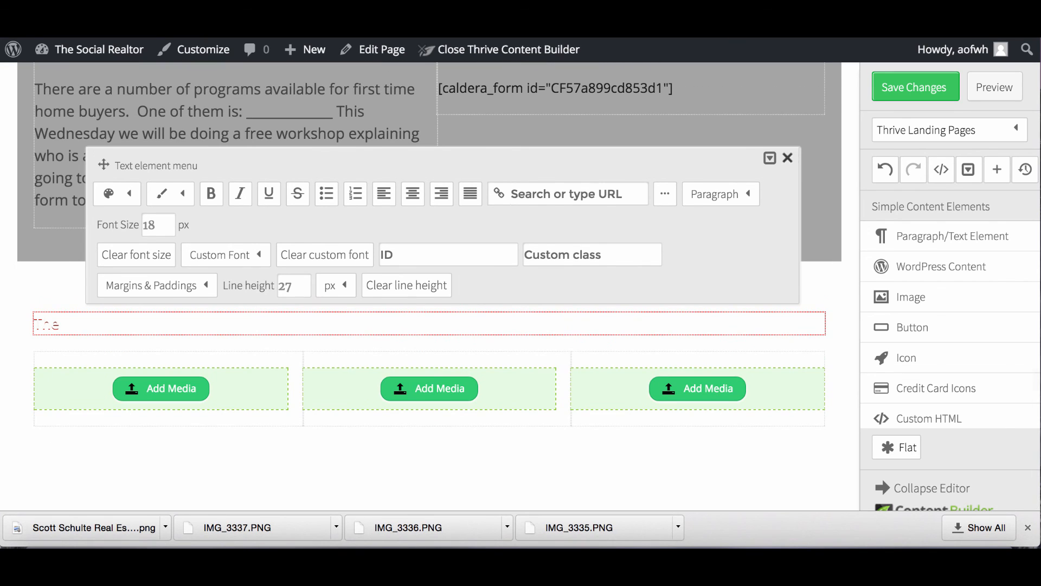
pyautogui.click(125, 196)
pyautogui.click(119, 257)
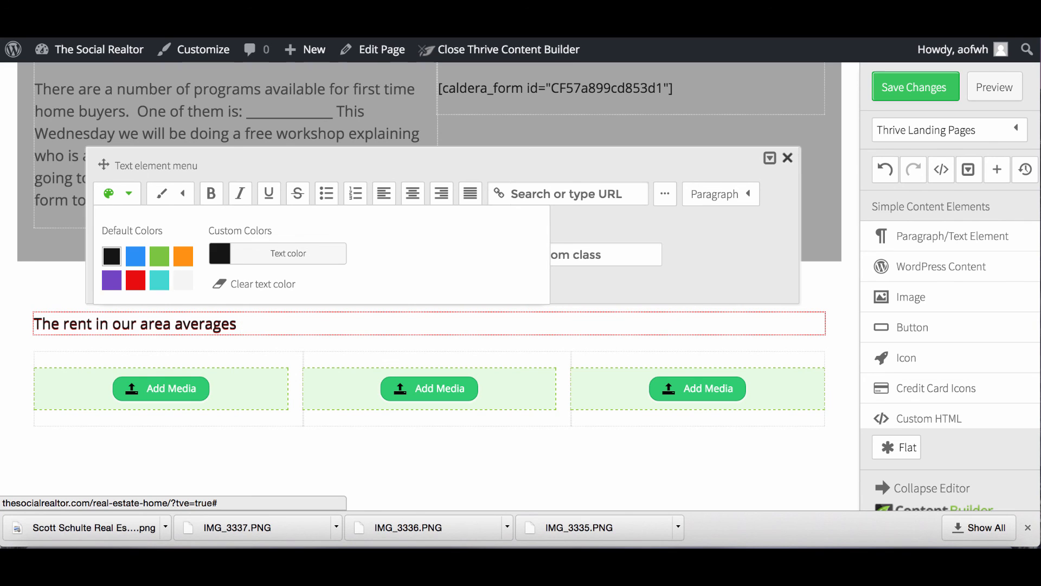
pyautogui.write('$850/mo')
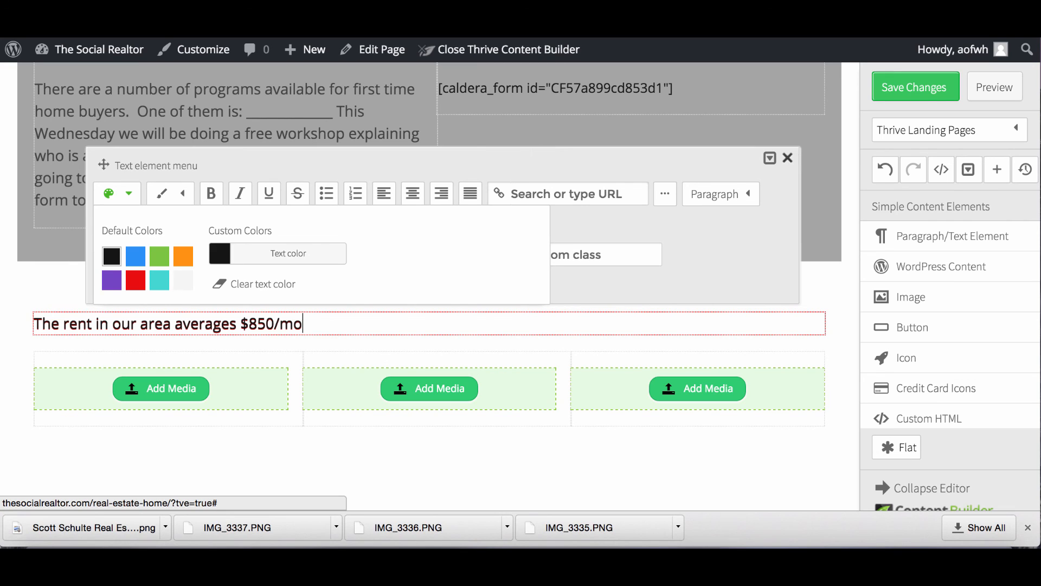
pyautogui.press('BackSpace')
pyautogui.press('BackSpace')
pyautogui.write('The properties ')
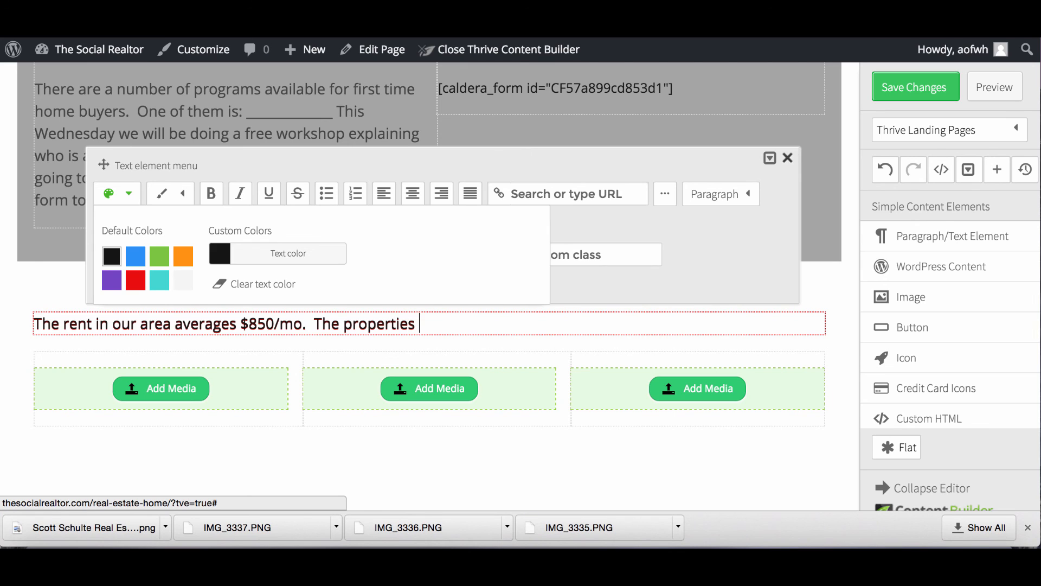
pyautogui.write('below are all')
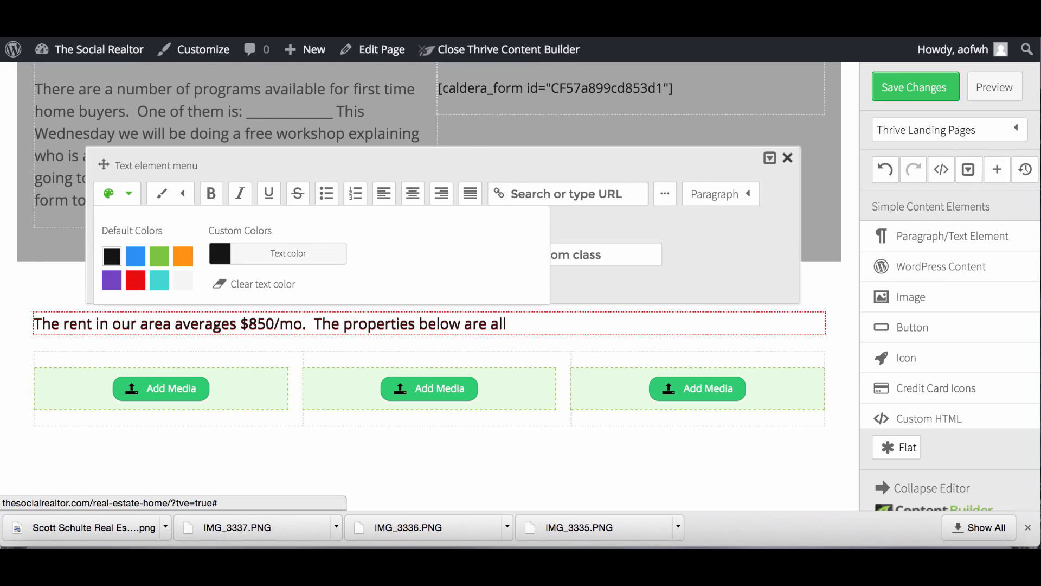
pyautogui.write(' rent buster prices that with a 30 year')
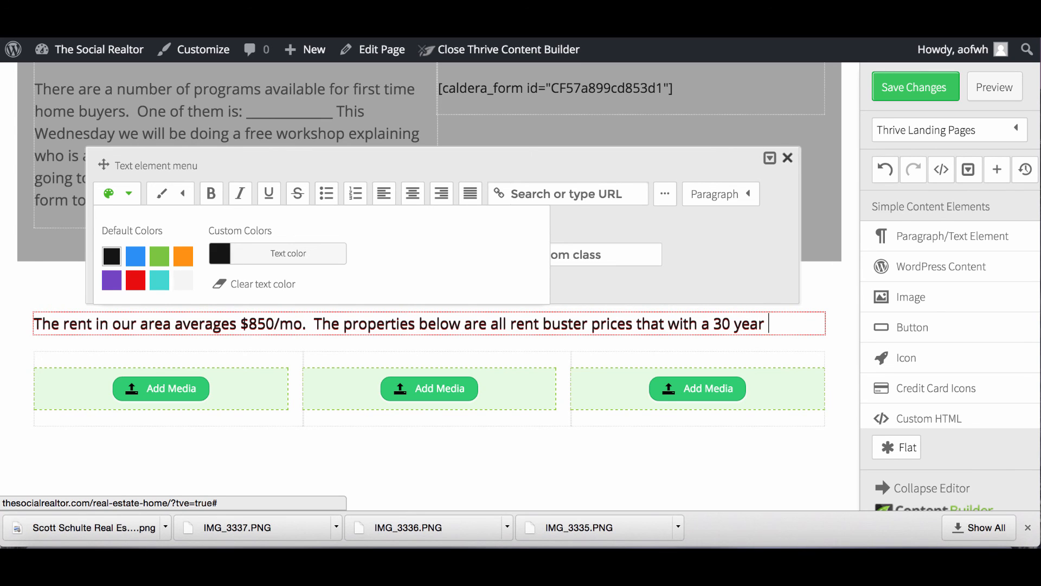
pyautogui.write(' mortgage and 10% ')
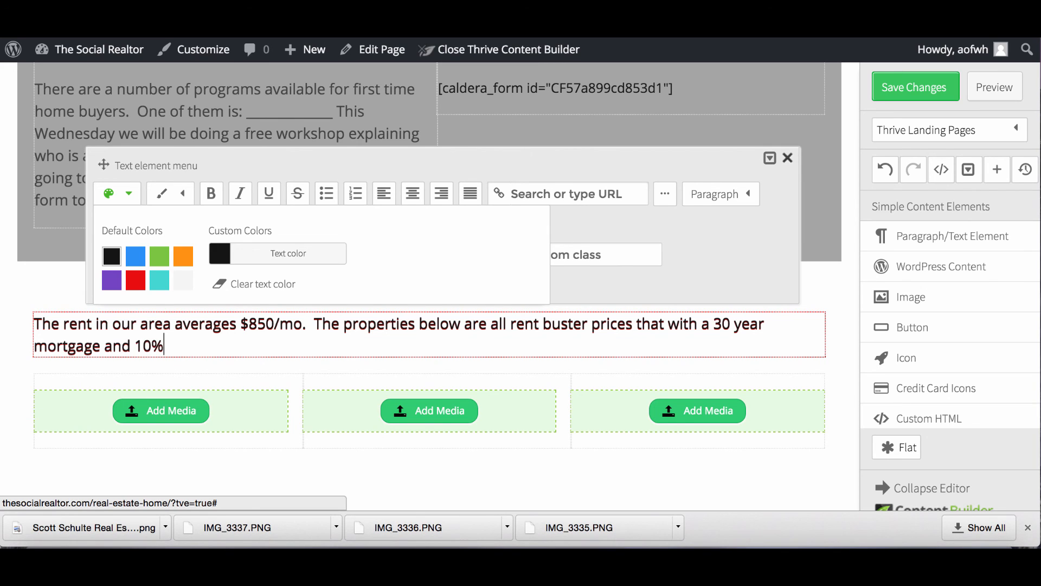
pyautogui.write('down will get ')
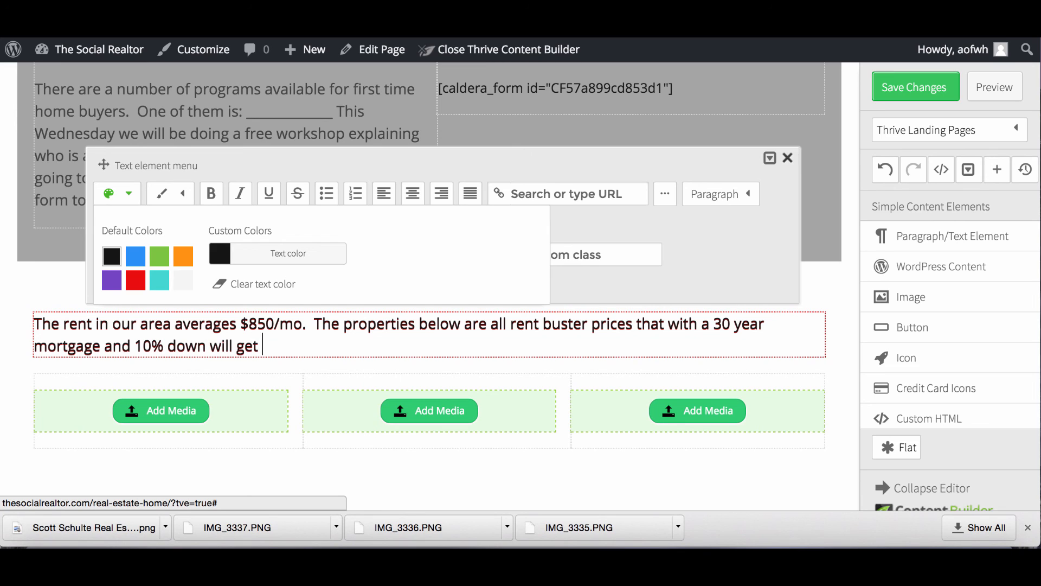
pyautogui.write('you below the')
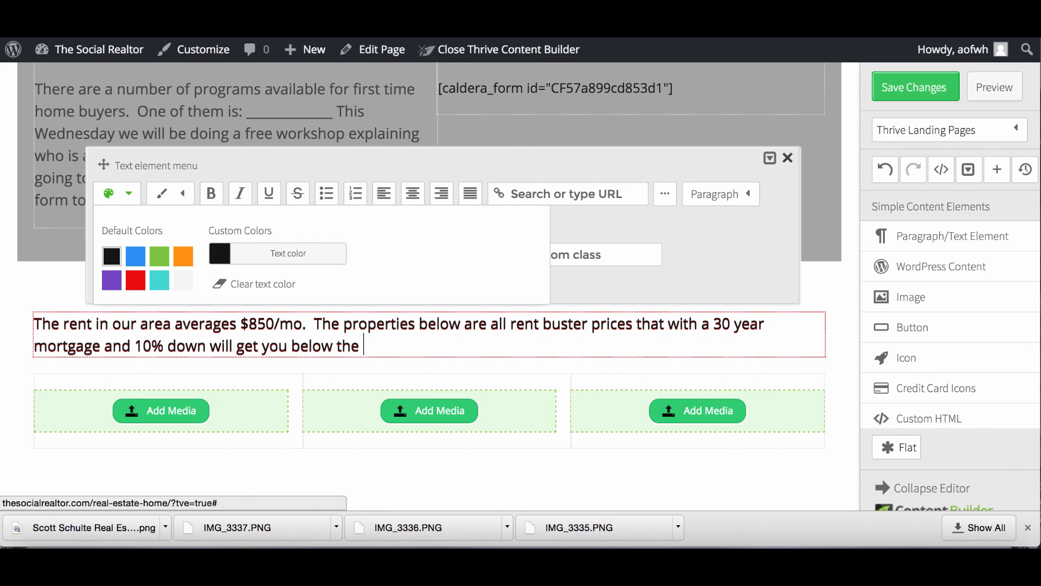
pyautogui.press('BackSpace')
pyautogui.press('BackSpace')
pyautogui.press('BackSpace')
pyautogui.press('BackSpace')
pyautogui.press('BackSpace')
pyautogui.press('BackSpace')
pyautogui.press('BackSpace')
pyautogui.press('BackSpace')
pyautogui.press('BackSpace')
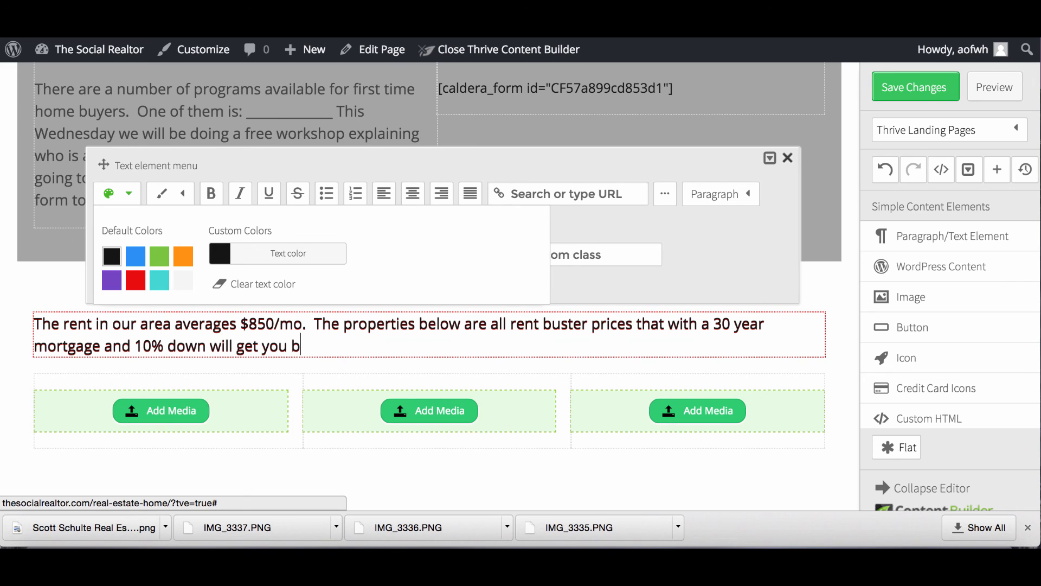
# End the rent paragraph with 'below rental averages.' and open Insert Media for the first image slot.
pyautogui.write('elow rental averages.')
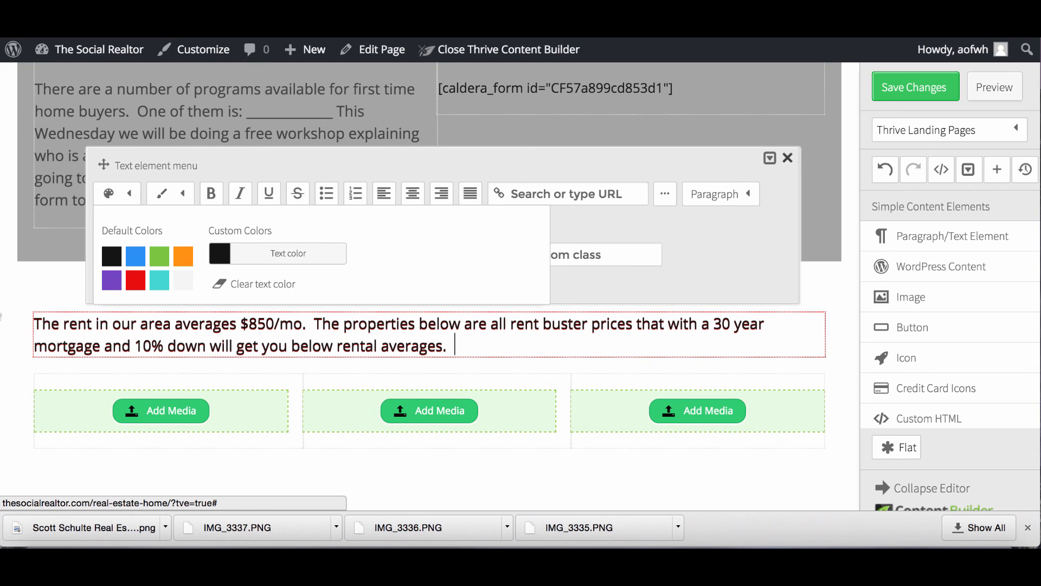
pyautogui.click(177, 413)
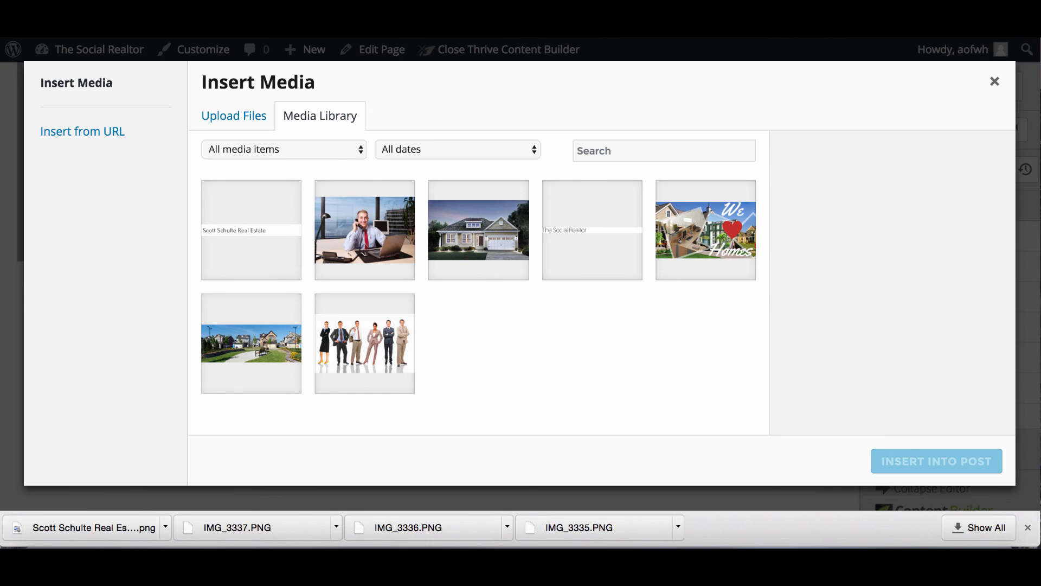
# In a new tab, search Google for 'older houses for sale' and show the image results.
pyautogui.press('super+t')
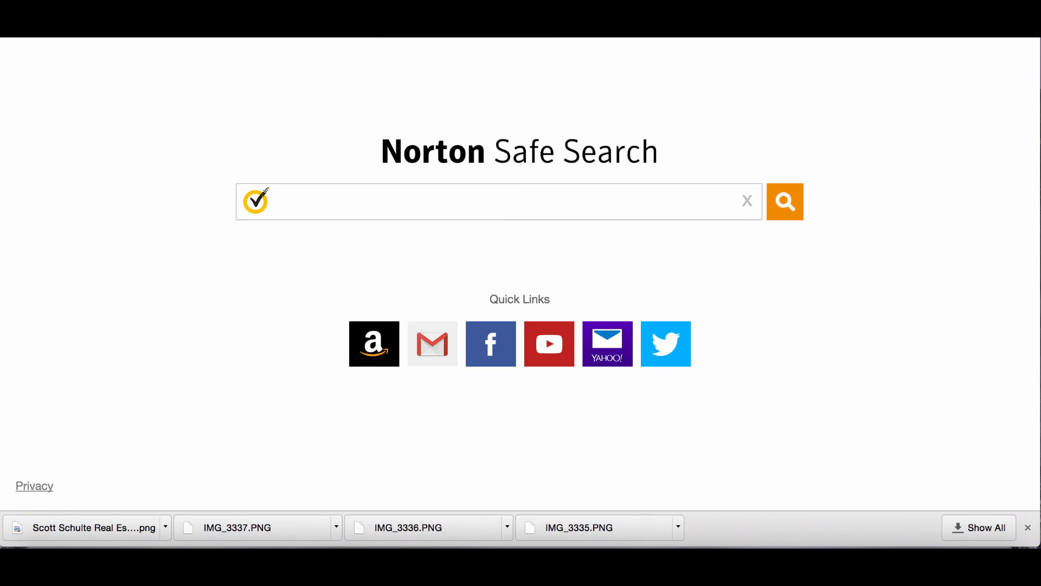
pyautogui.write('google.com')
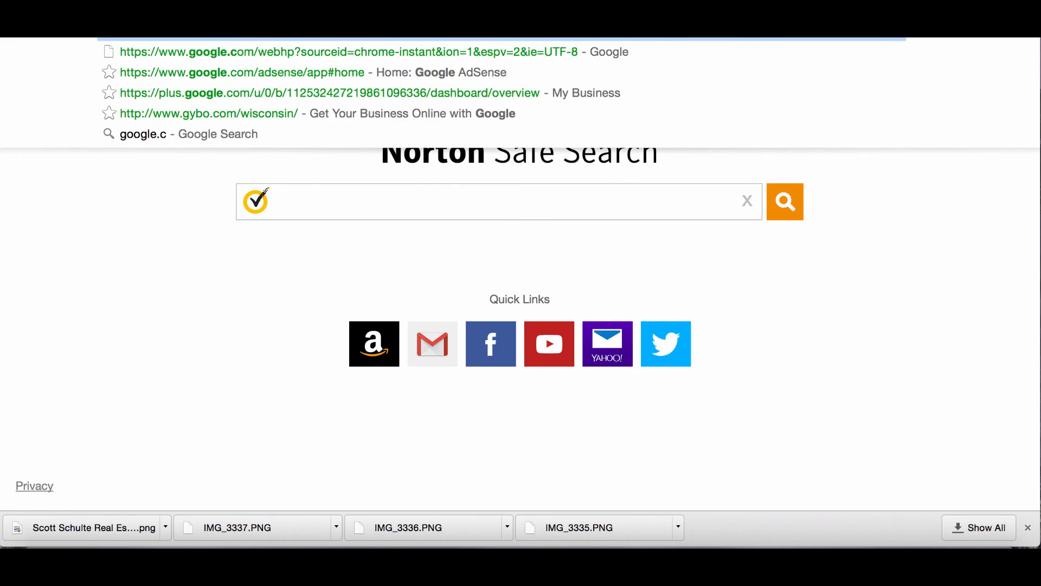
pyautogui.press('Return')
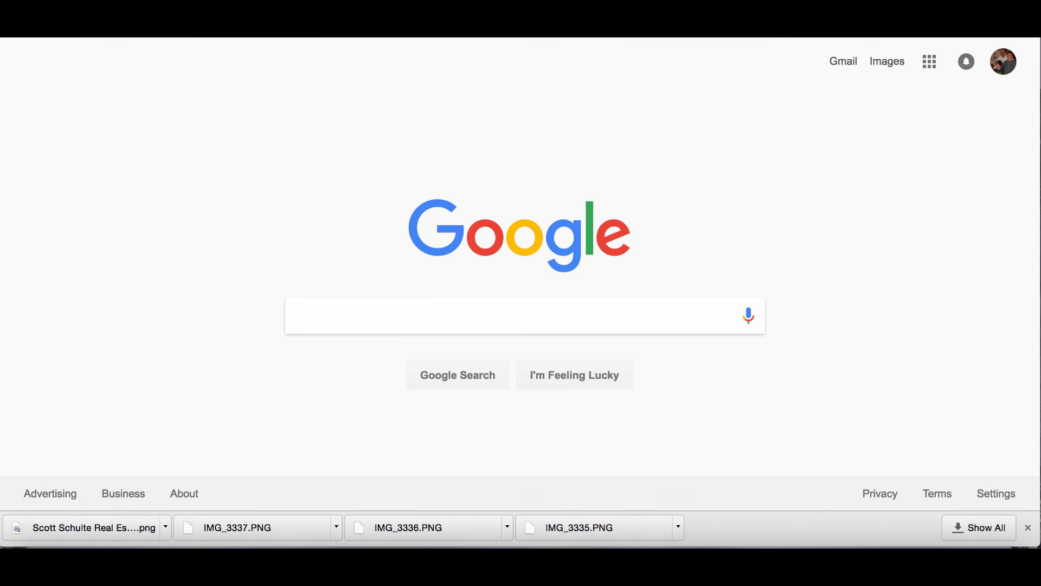
pyautogui.write('older houses')
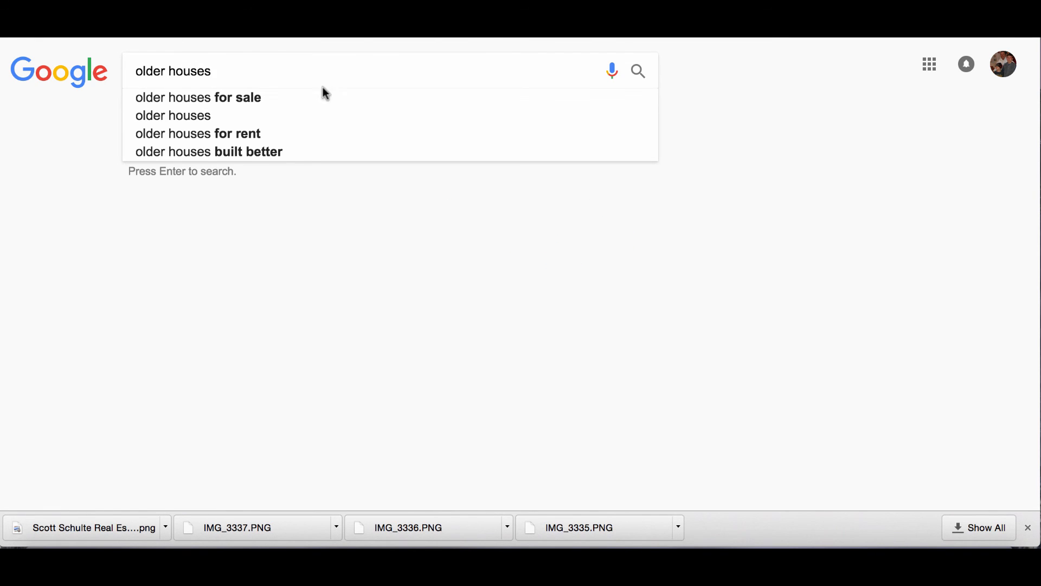
pyautogui.click(294, 103)
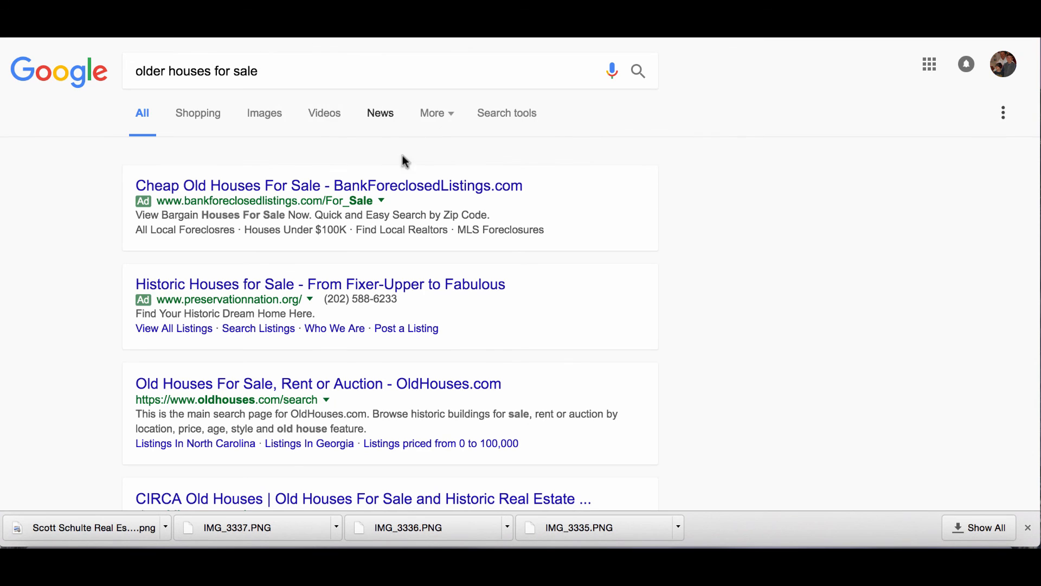
pyautogui.click(276, 119)
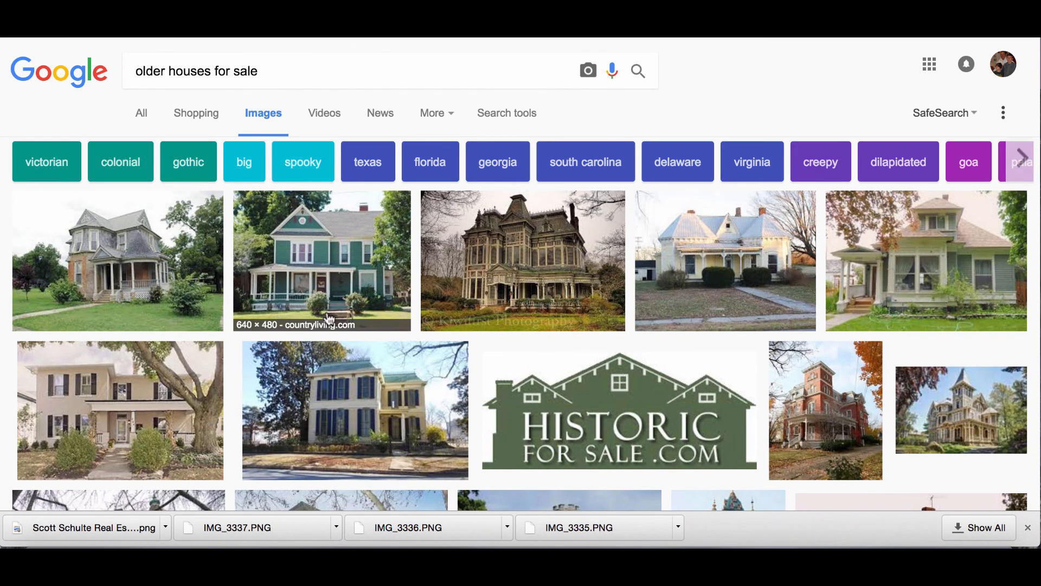
# Save the full-size yellow two-story house photo to Downloads as home1.jpg.
pyautogui.scroll(-4, 326, 310)
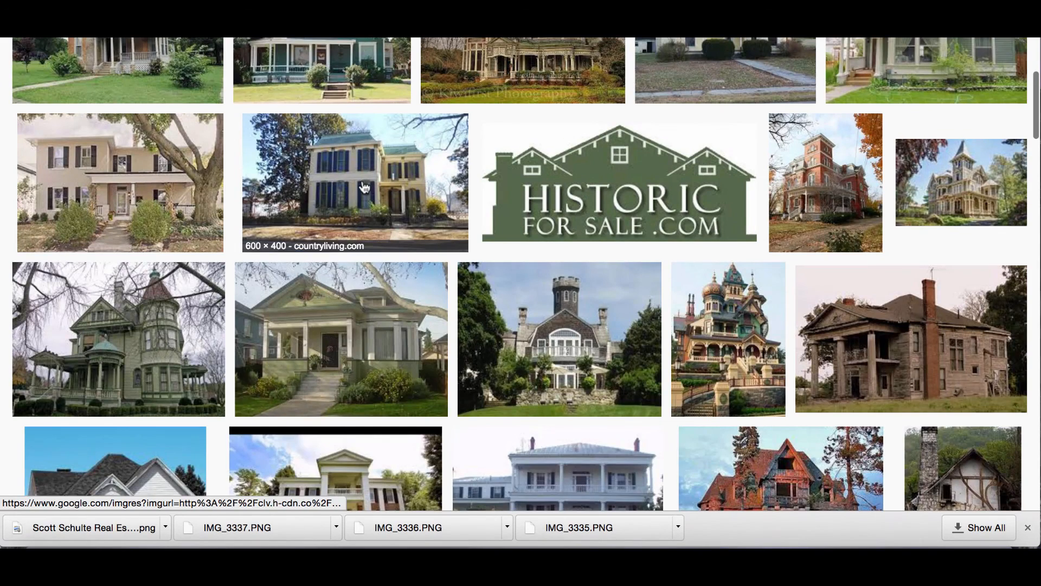
pyautogui.click(365, 188)
pyautogui.click(769, 256)
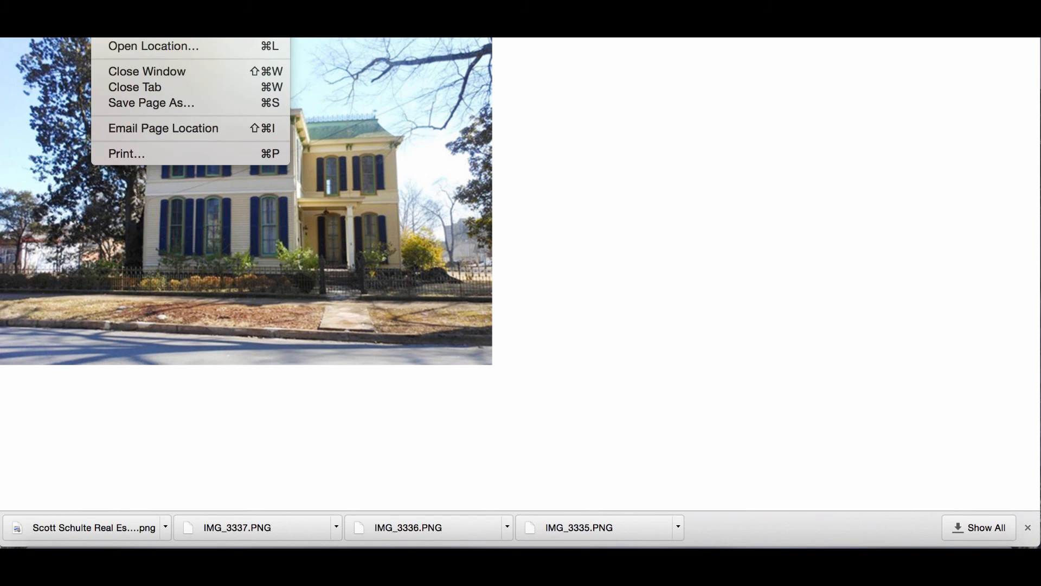
pyautogui.click(141, 102)
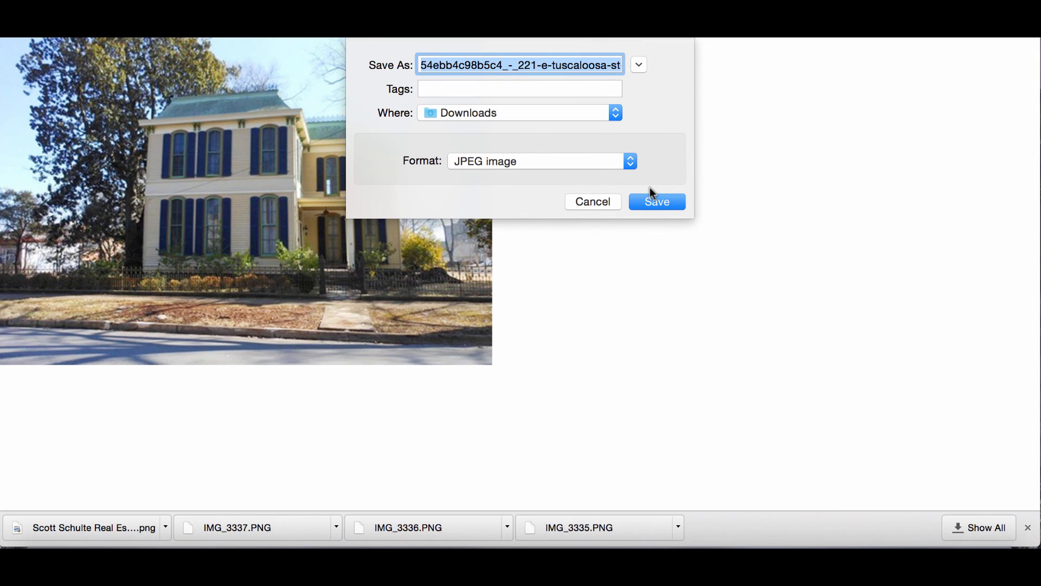
pyautogui.write('home1')
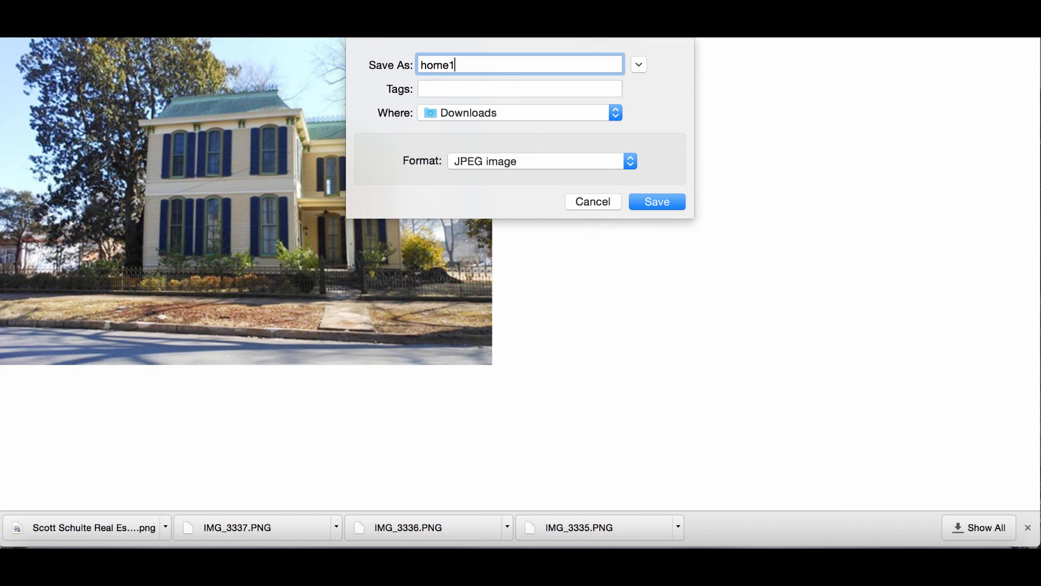
pyautogui.click(656, 202)
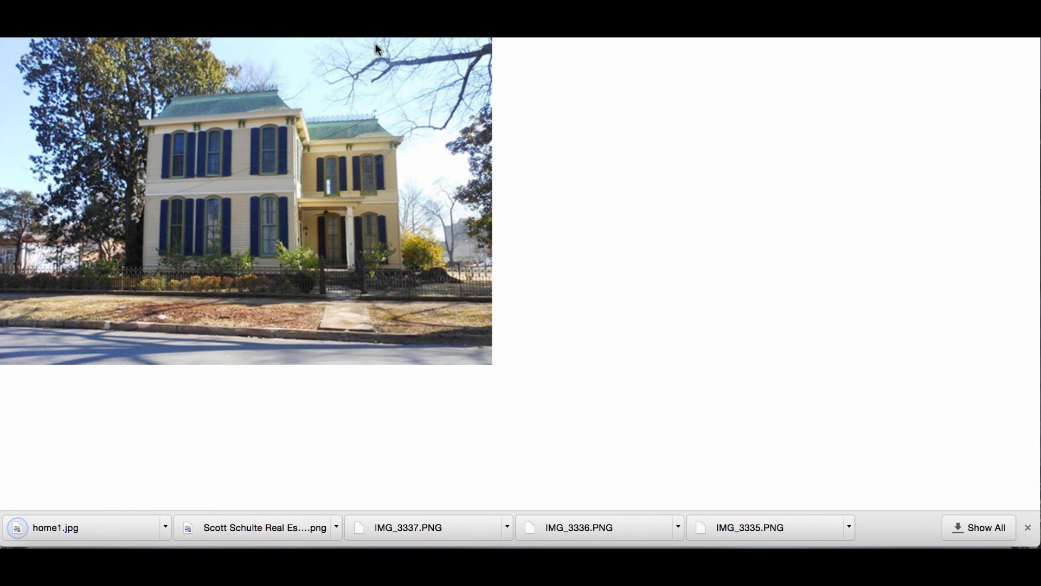
# Back in the image results, find the Sequim older-home photo and open it full size.
pyautogui.press('super+Left')
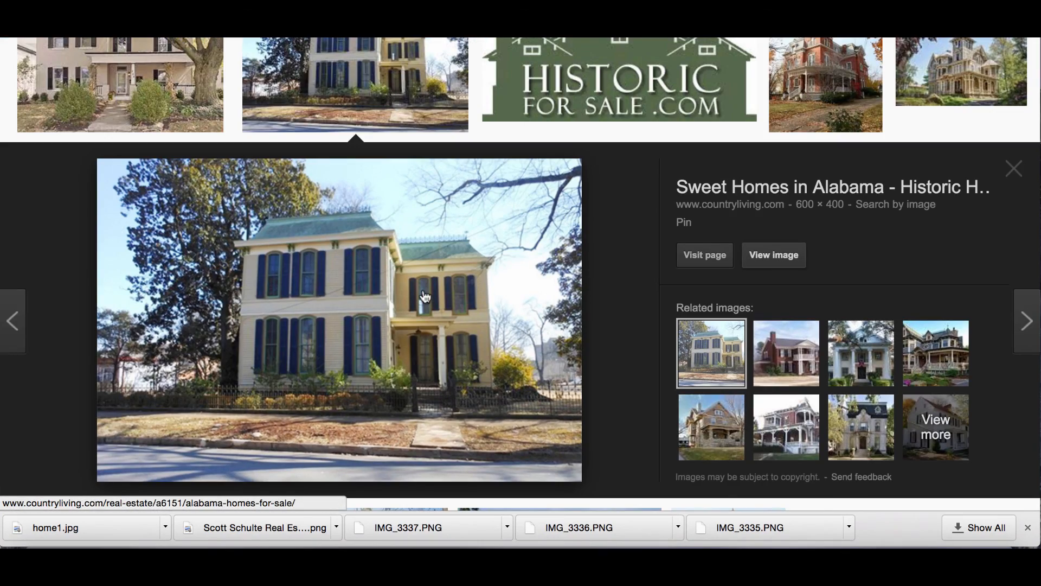
pyautogui.press('Escape')
pyautogui.scroll(-10, 425, 297)
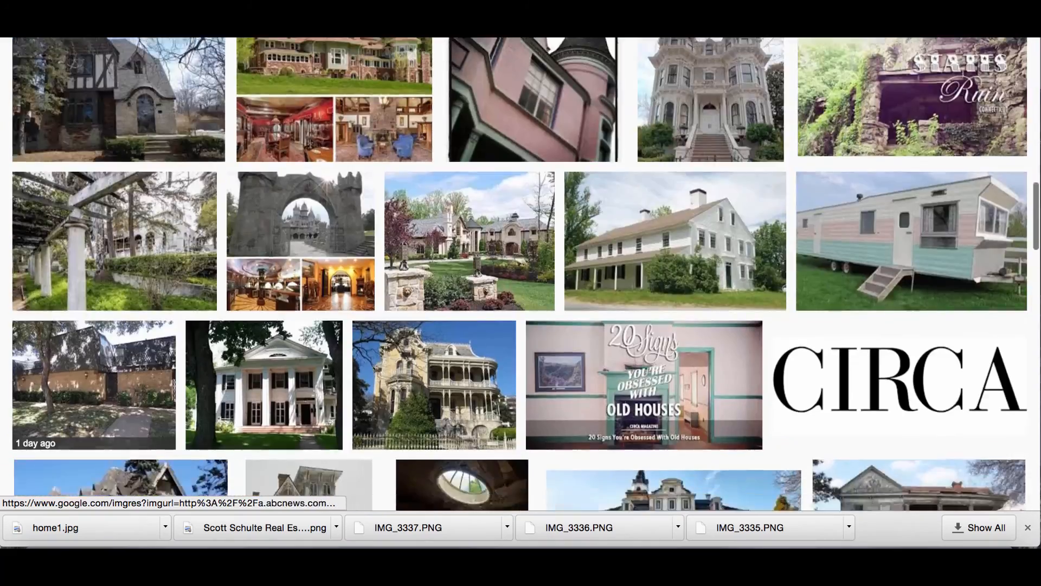
pyautogui.scroll(-6, 426, 297)
pyautogui.scroll(-10, 425, 297)
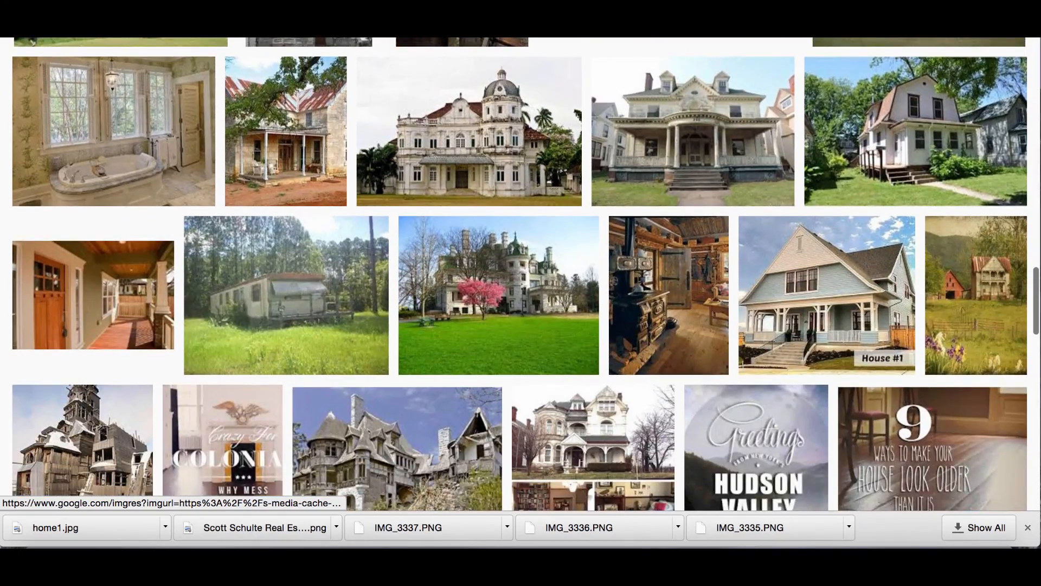
pyautogui.scroll(-6, 608, 401)
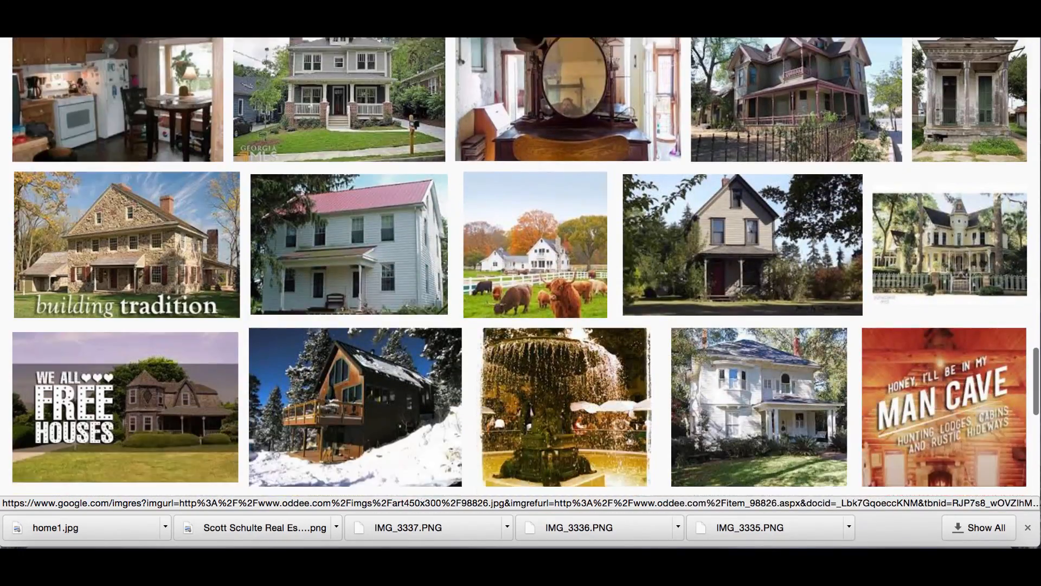
pyautogui.scroll(-2, 608, 401)
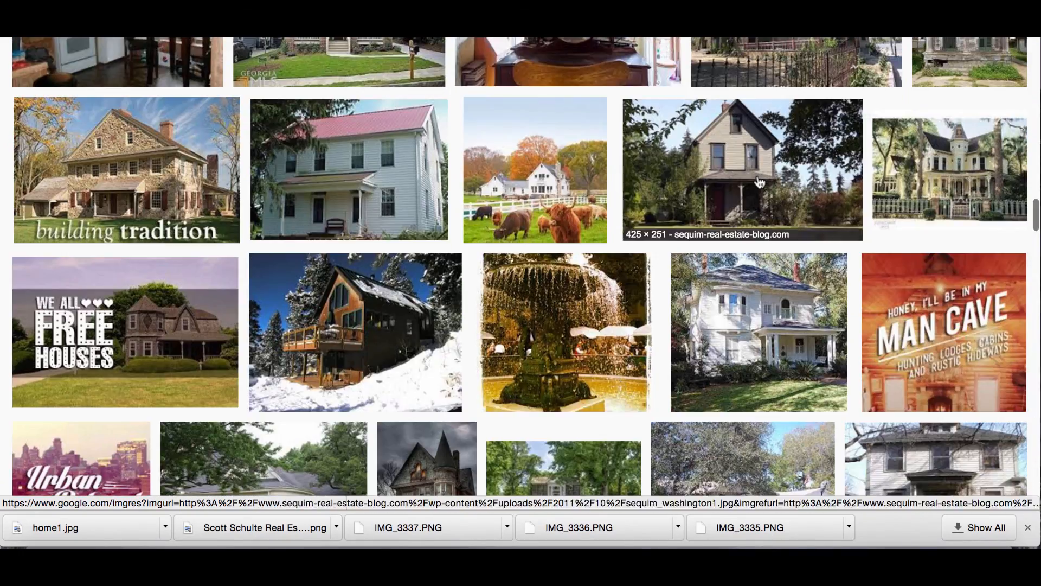
pyautogui.click(720, 175)
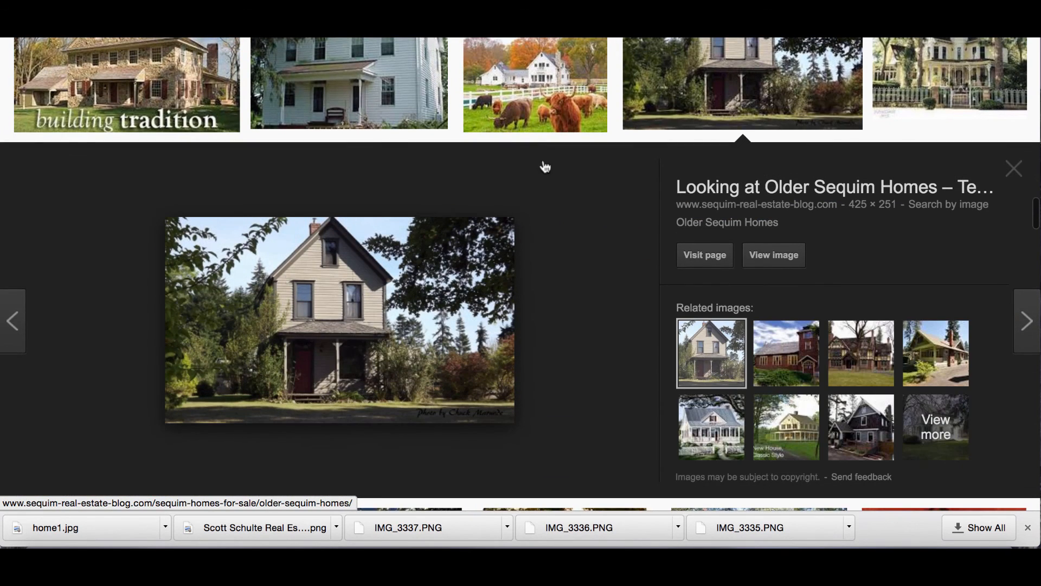
pyautogui.click(773, 255)
# Save the Sequim photo to Downloads as home 2.jpg and return to the results.
pyautogui.click(106, 38)
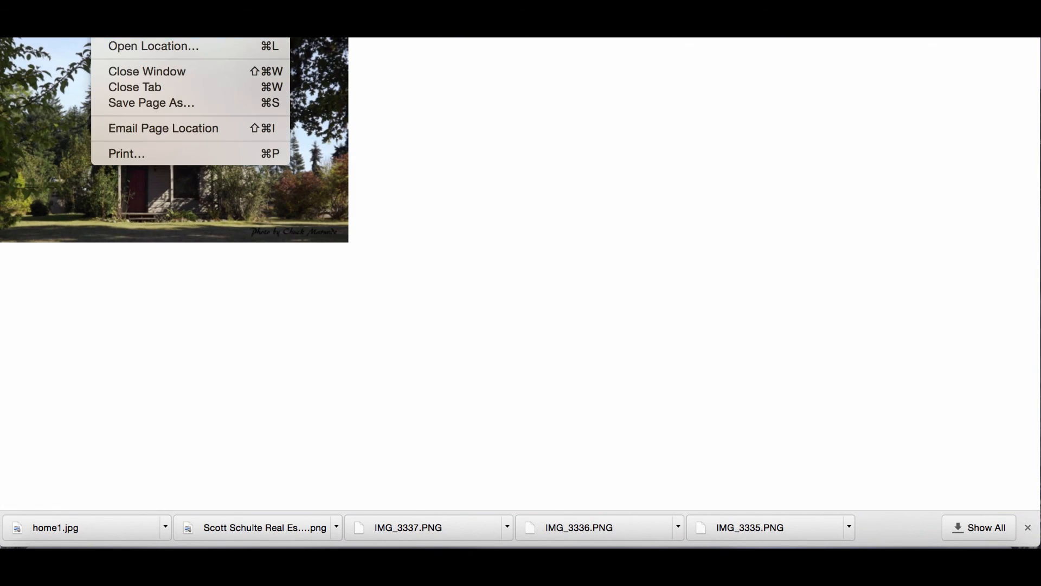
pyautogui.click(133, 103)
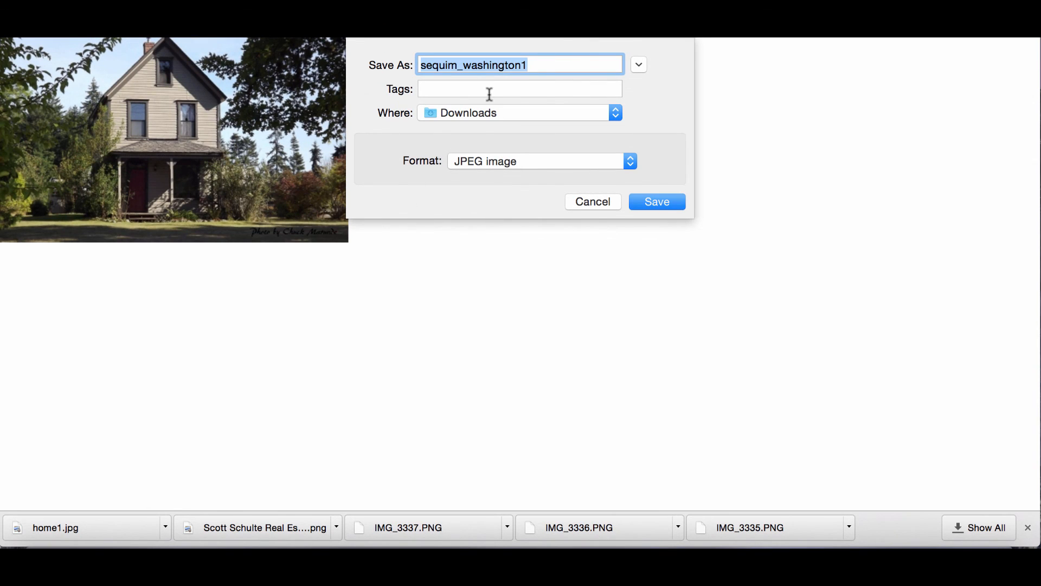
pyautogui.write('home 2')
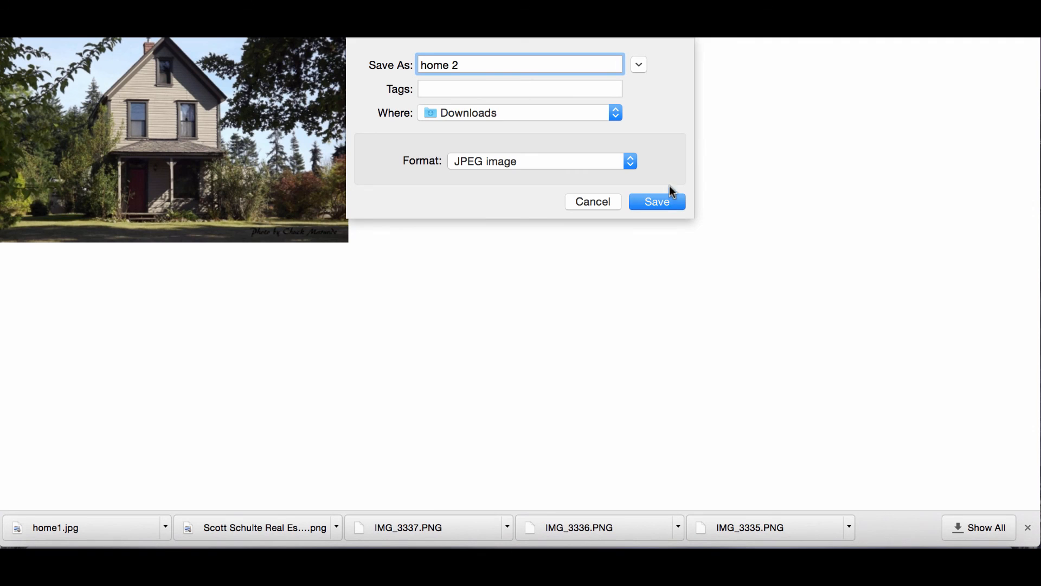
pyautogui.click(658, 206)
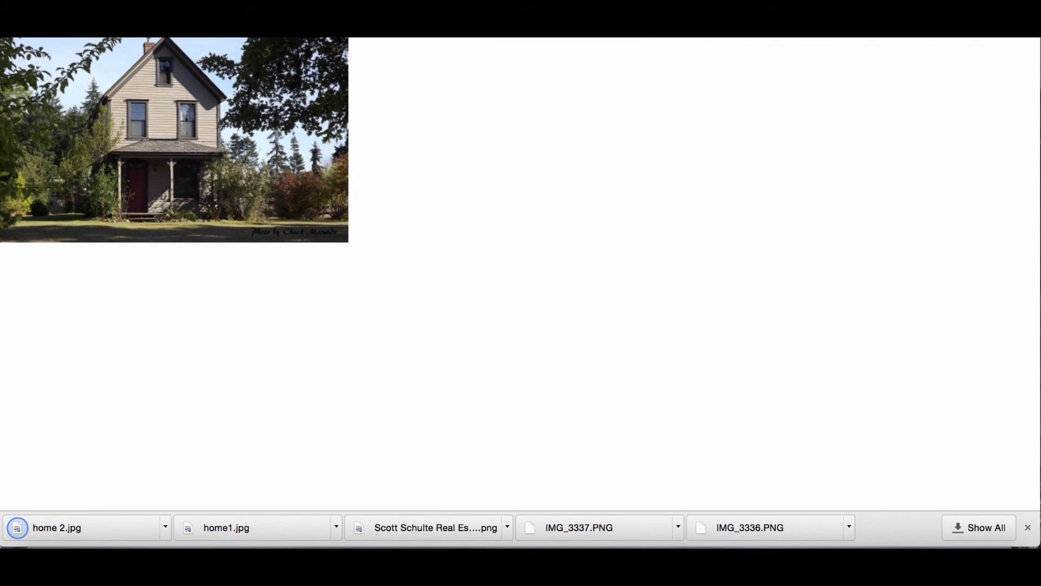
pyautogui.press('super+w')
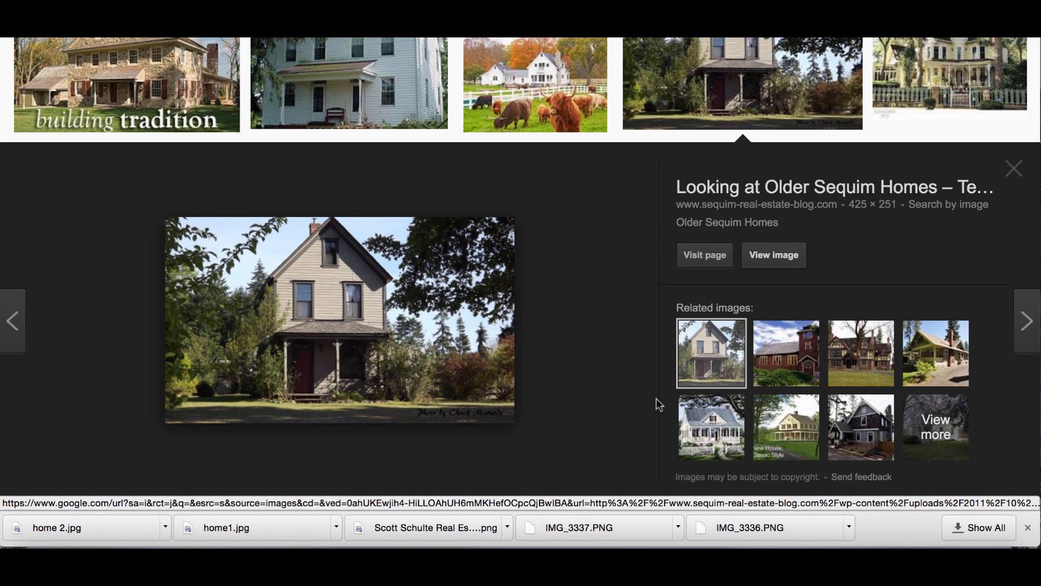
# Preview the House Plan 86101 and New House, Classic Style images, then browse further down.
pyautogui.click(711, 426)
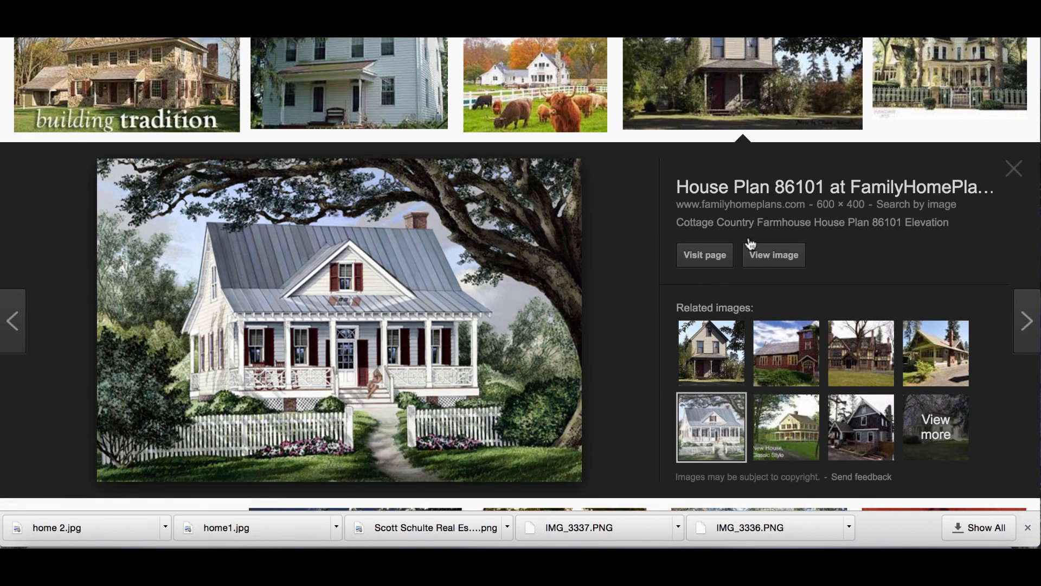
pyautogui.click(792, 445)
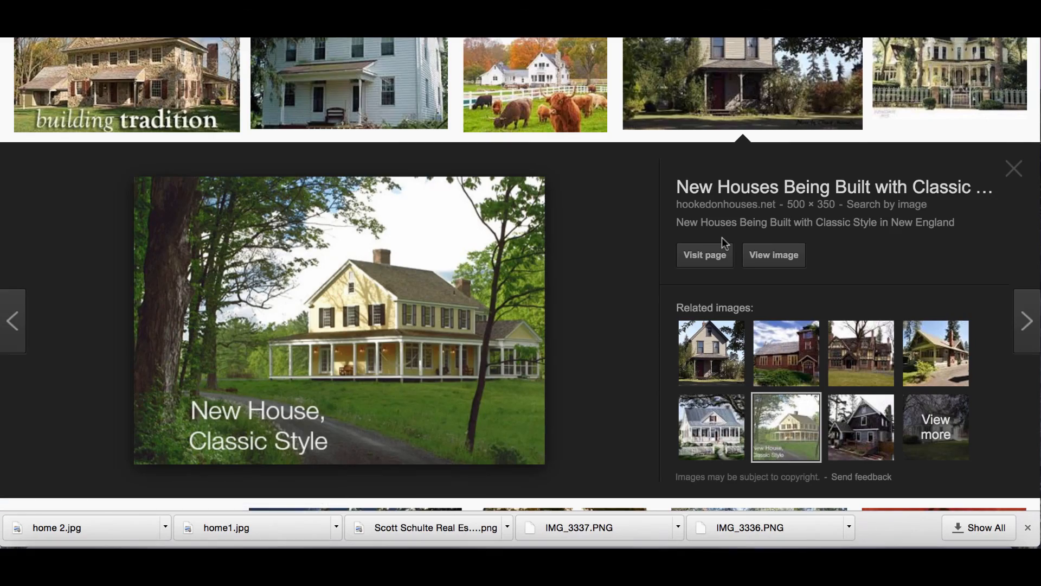
pyautogui.press('Escape')
pyautogui.scroll(-3, 494, 247)
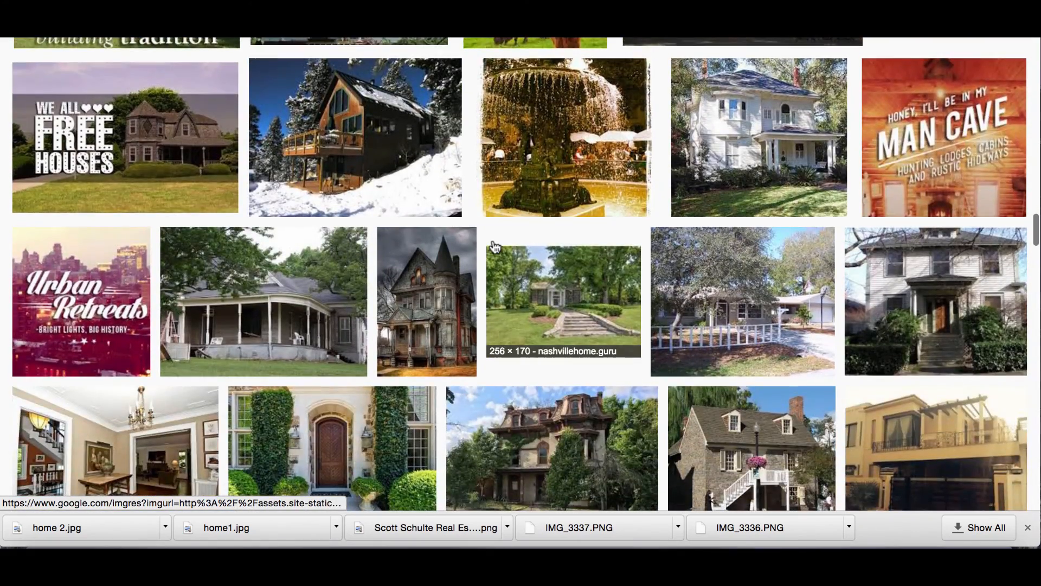
pyautogui.scroll(-8, 495, 247)
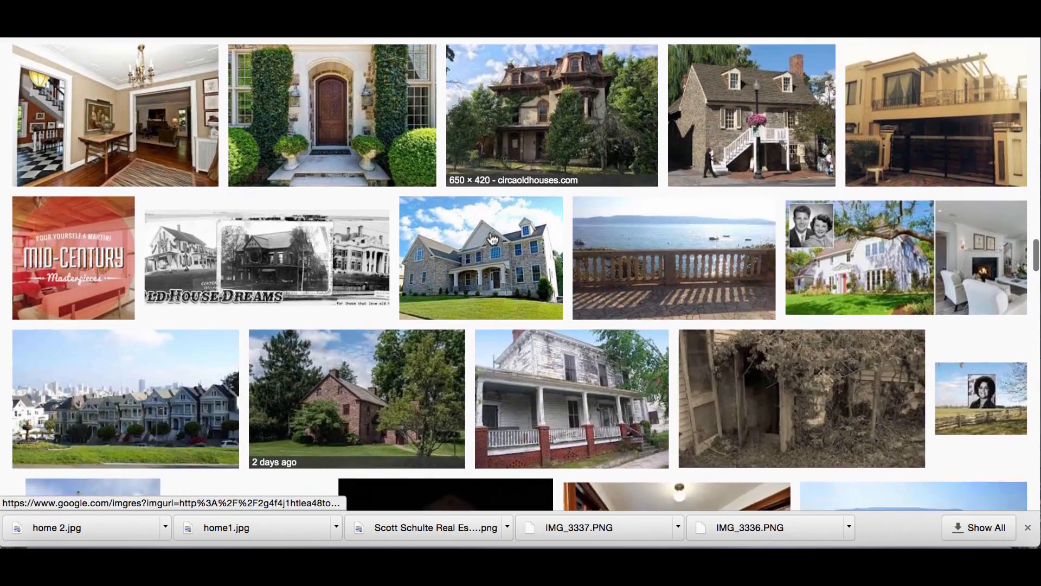
pyautogui.scroll(-10, 494, 239)
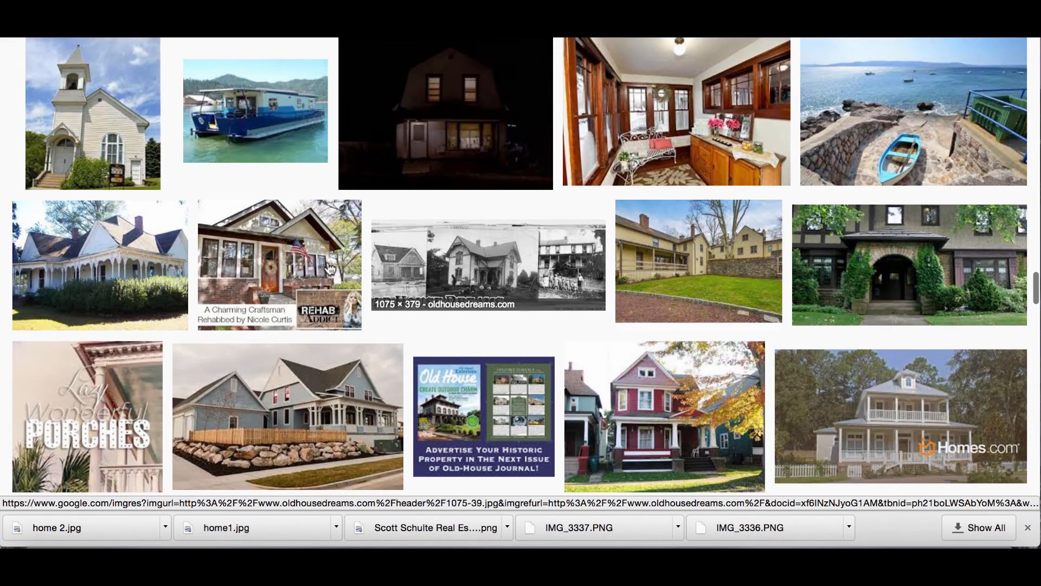
# Save the full-size Craftsman bungalow photo to Downloads as home 3.jpg.
pyautogui.click(293, 259)
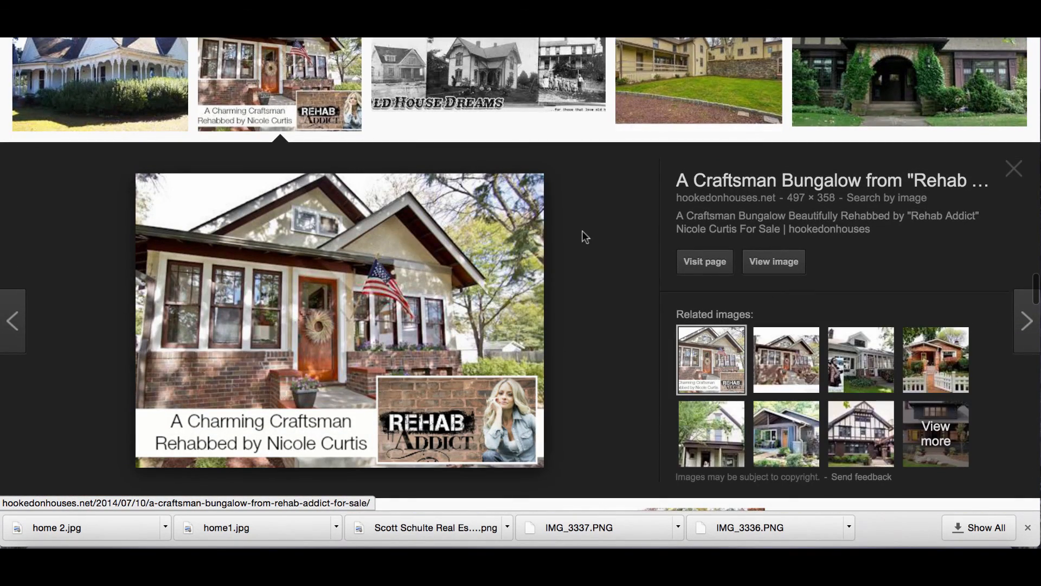
pyautogui.click(774, 262)
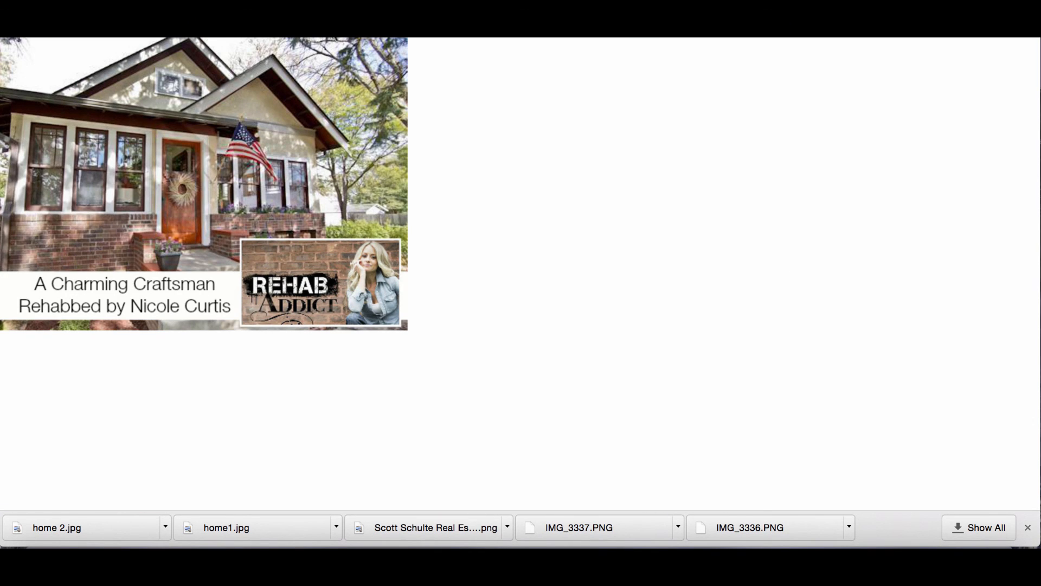
pyautogui.click(106, 38)
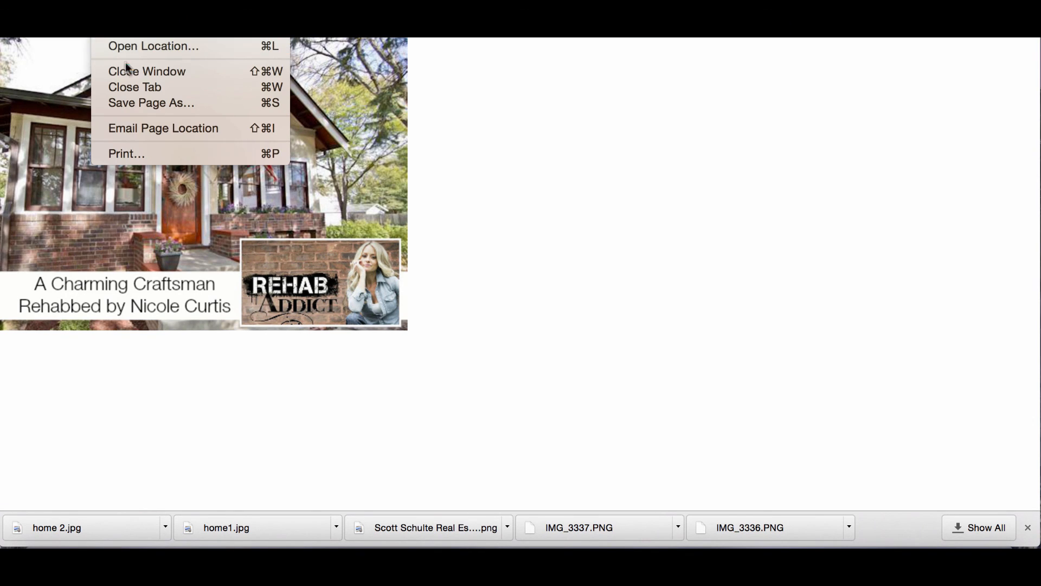
pyautogui.click(135, 104)
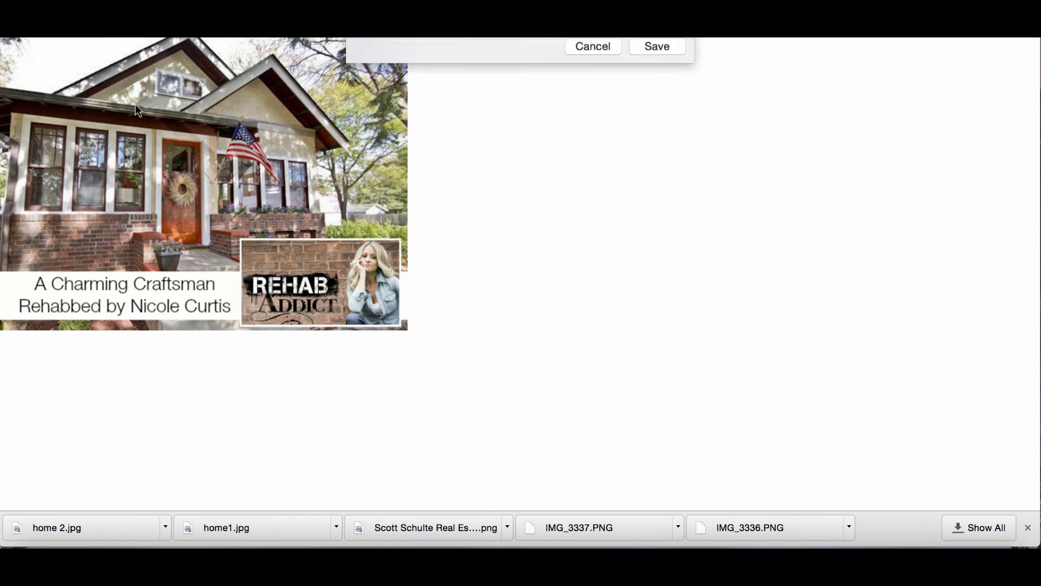
pyautogui.write('home 3')
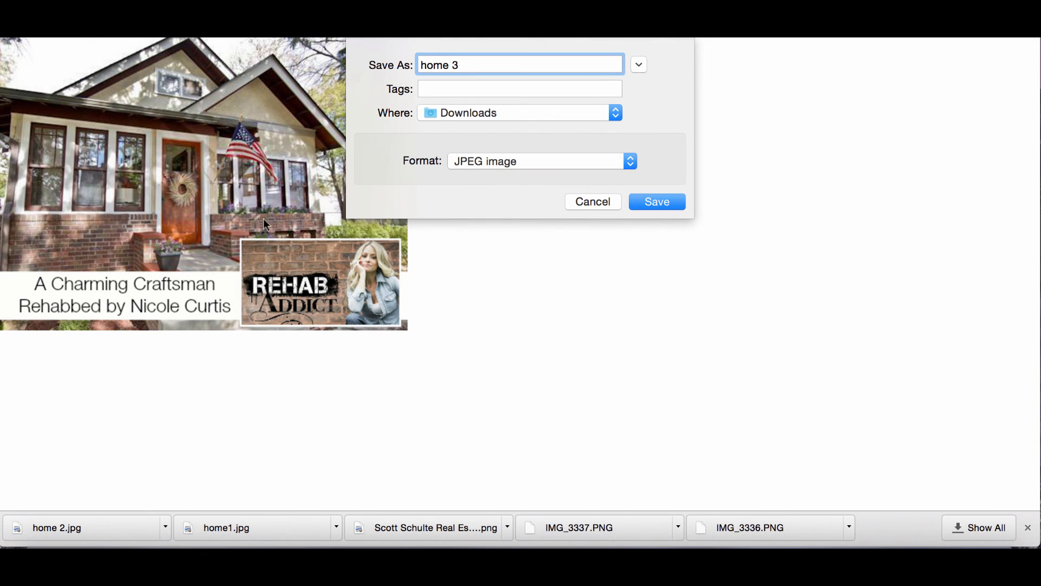
pyautogui.click(664, 200)
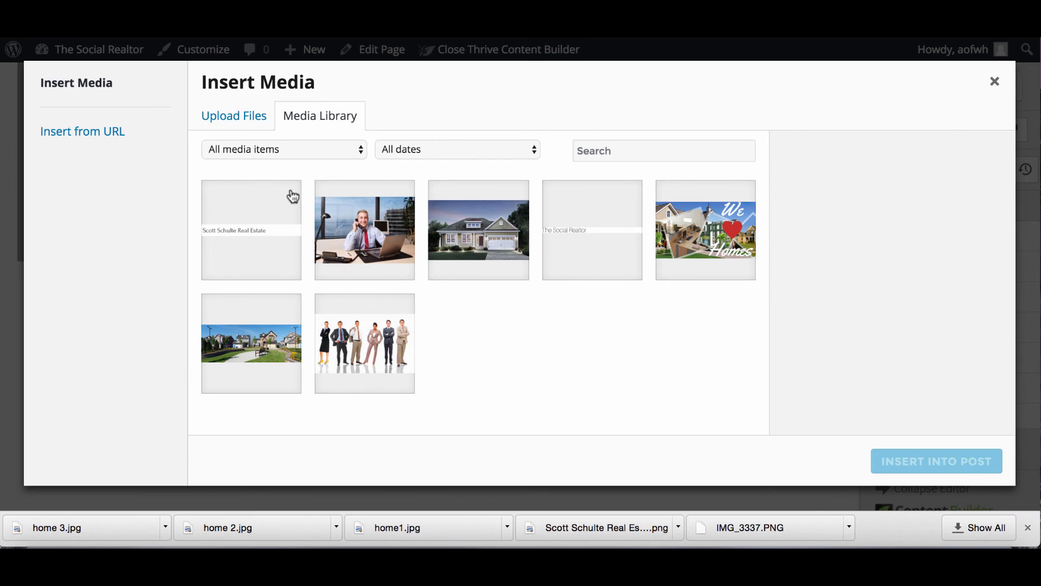
# Upload home 3, home 2 and home1 to the media library and insert home1 into the first column.
pyautogui.moveTo(124, 528); pyautogui.dragTo(339, 252)
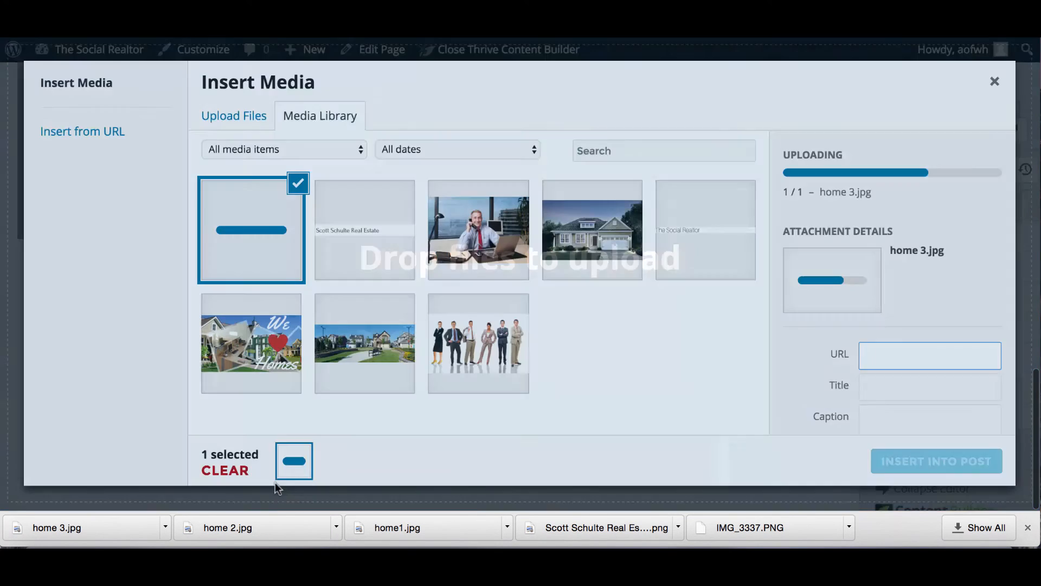
pyautogui.moveTo(269, 523); pyautogui.dragTo(385, 266)
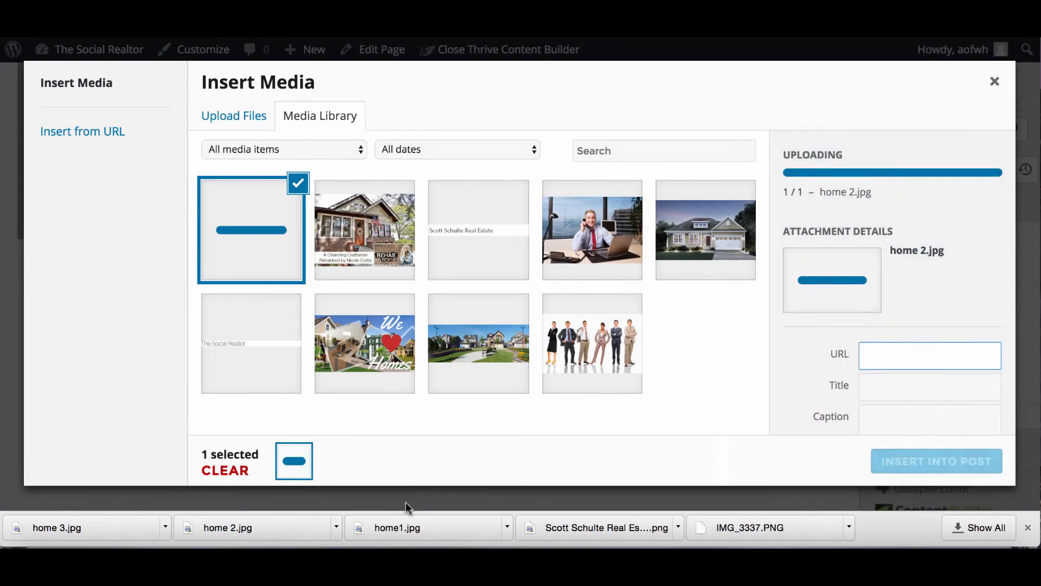
pyautogui.moveTo(402, 529); pyautogui.dragTo(399, 272)
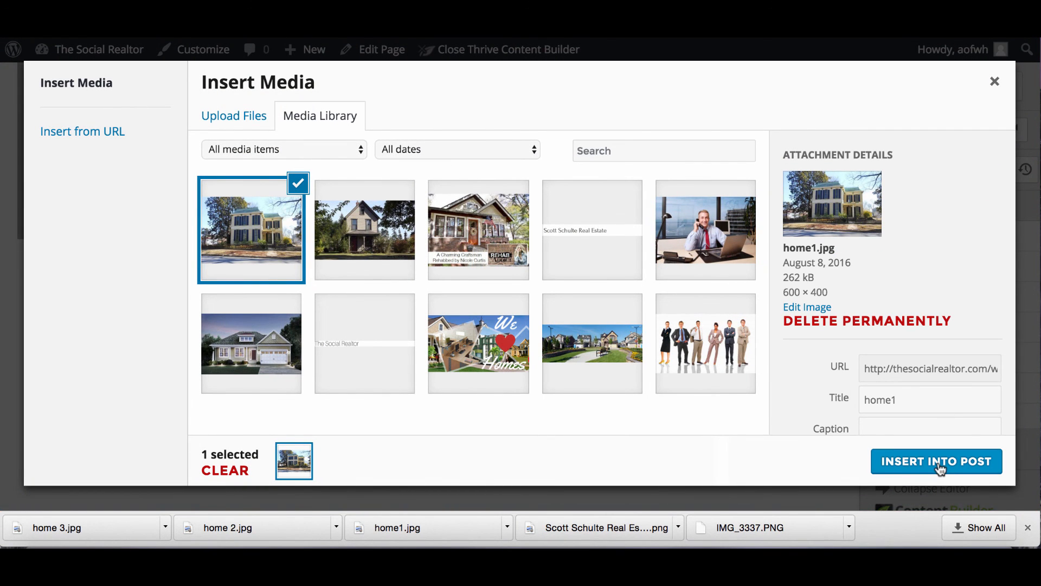
pyautogui.click(940, 468)
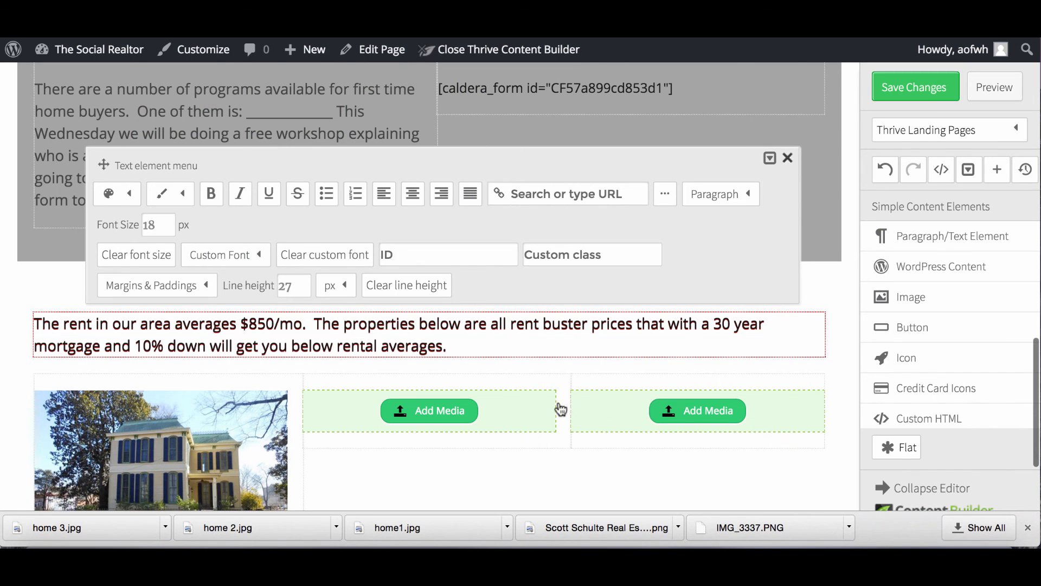
# Insert the home 2 photo into the second column and the Craftsman bungalow into the third.
pyautogui.click(454, 414)
pyautogui.click(387, 232)
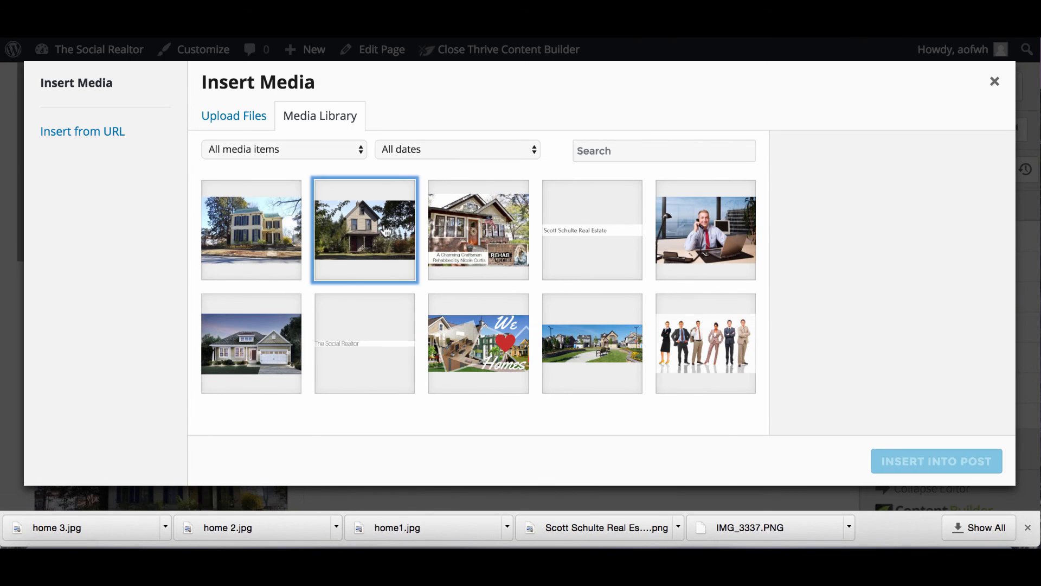
pyautogui.click(915, 467)
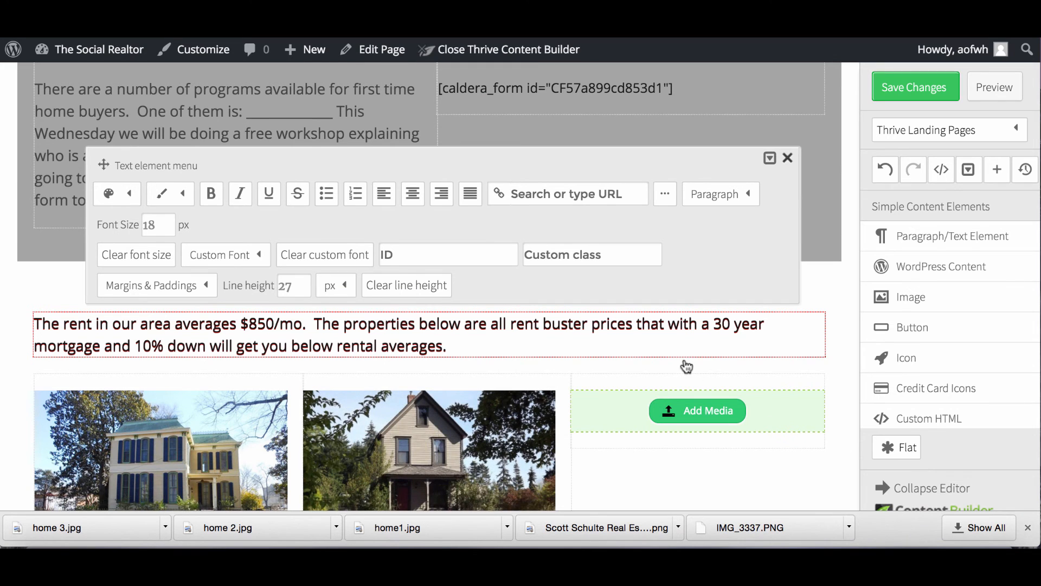
pyautogui.click(679, 415)
pyautogui.click(508, 234)
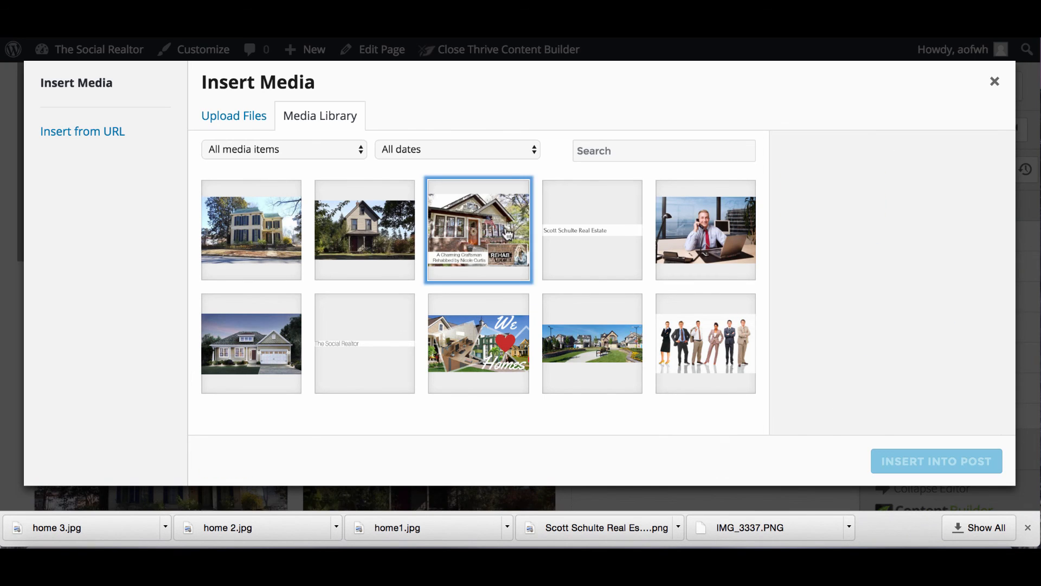
pyautogui.click(911, 460)
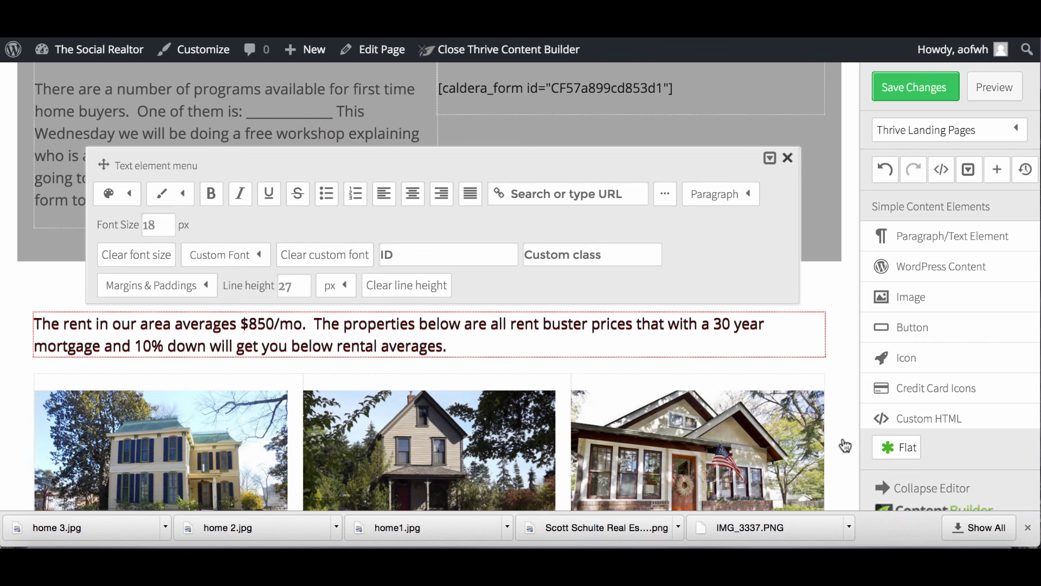
# Close the floating Text element formatting panel covering the house photos.
pyautogui.scroll(-3, 794, 391)
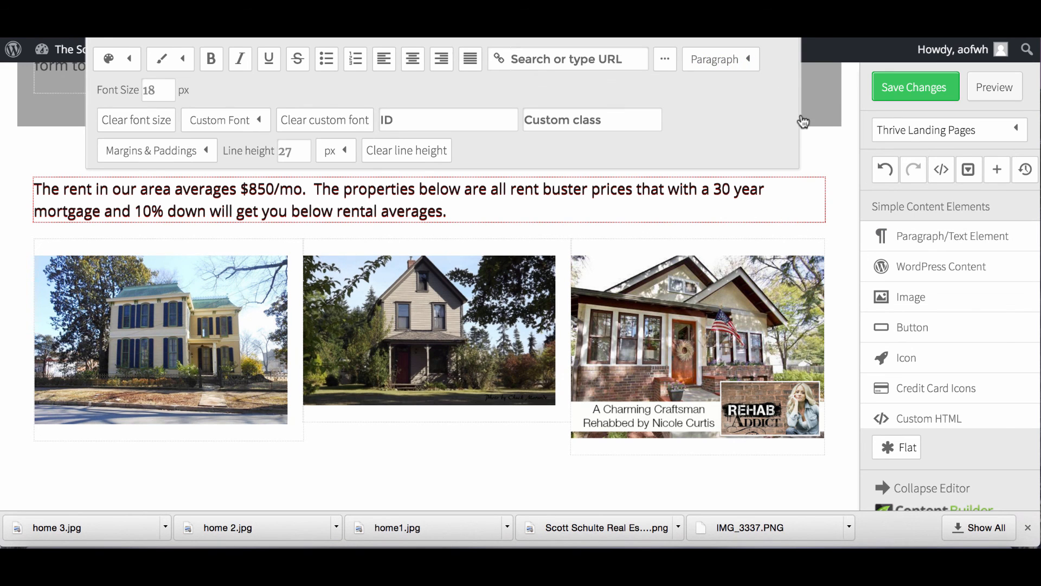
pyautogui.scroll(3, 802, 121)
pyautogui.click(791, 160)
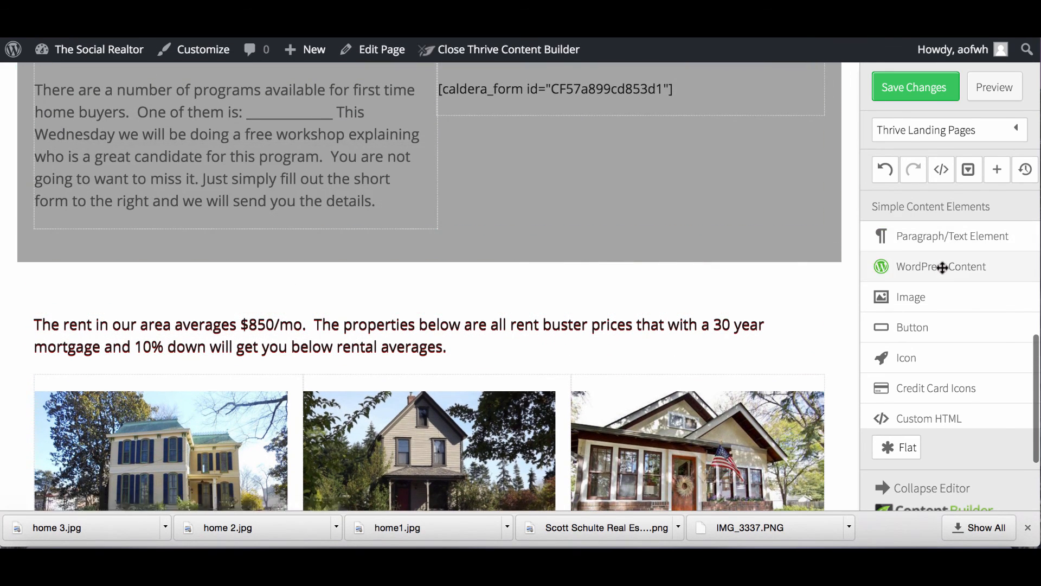
pyautogui.scroll(-6, 941, 265)
pyautogui.scroll(-3, 828, 362)
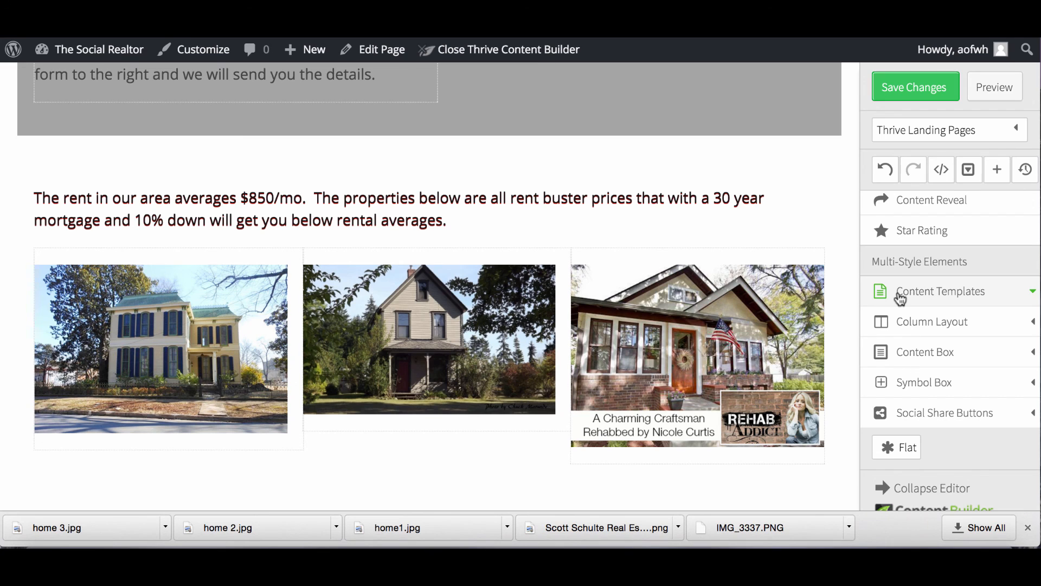
# Drag a text element above the first house photo and duplicate it above the other two photos.
pyautogui.scroll(-2, 907, 339)
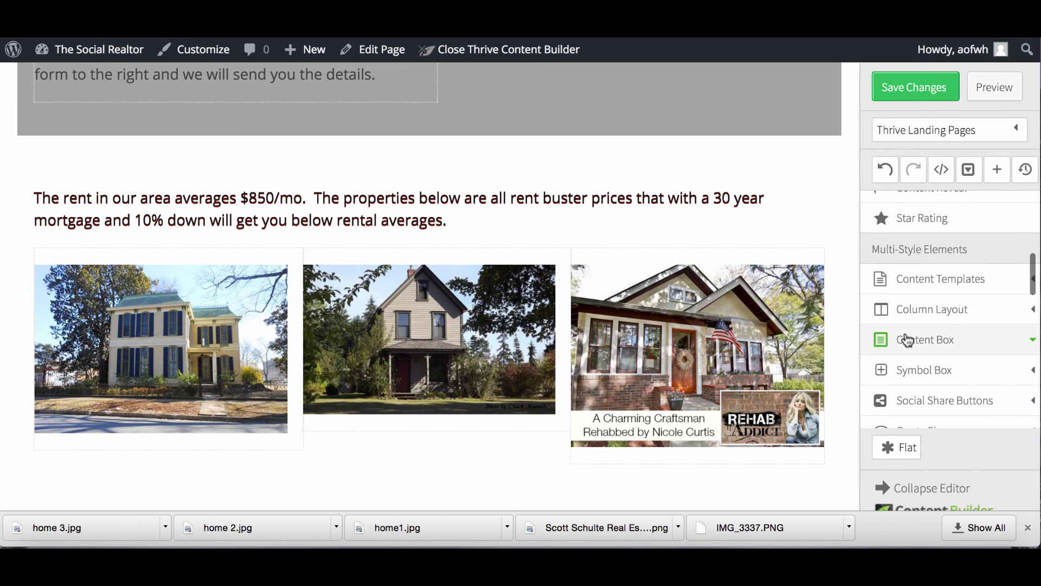
pyautogui.scroll(3, 906, 376)
pyautogui.scroll(5, 907, 378)
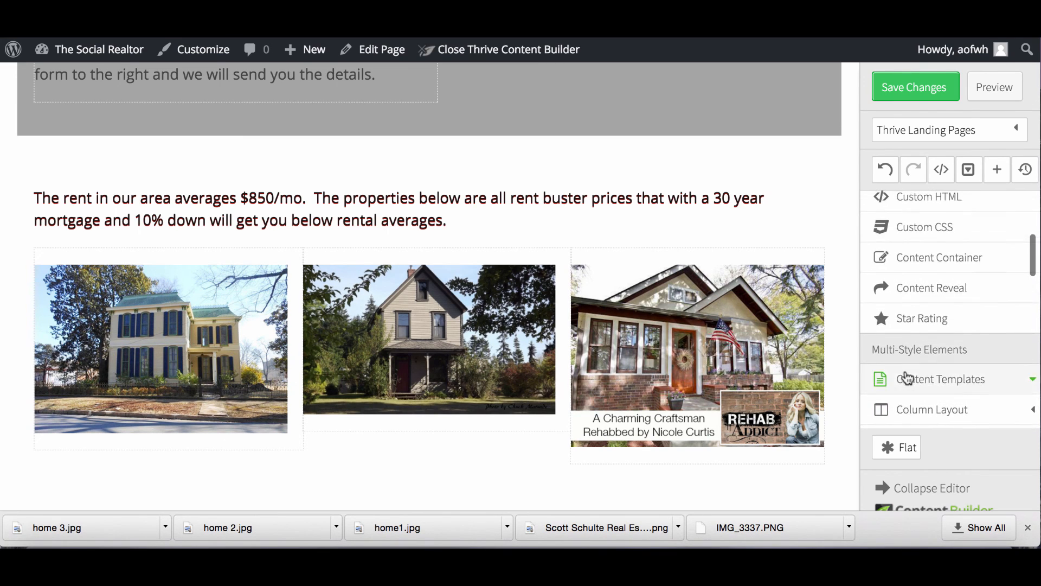
pyautogui.scroll(5, 906, 372)
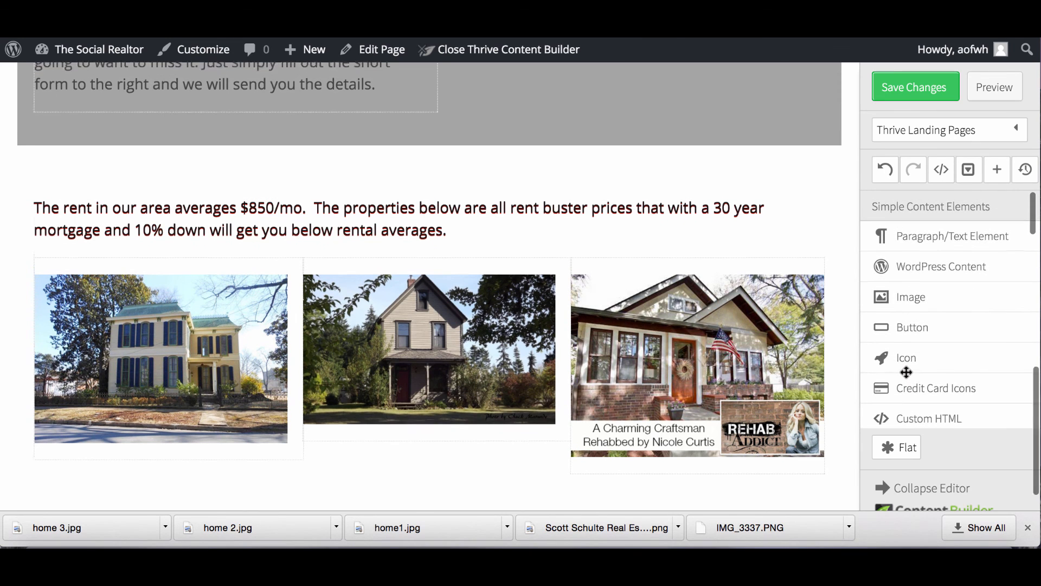
pyautogui.moveTo(904, 242); pyautogui.dragTo(247, 306)
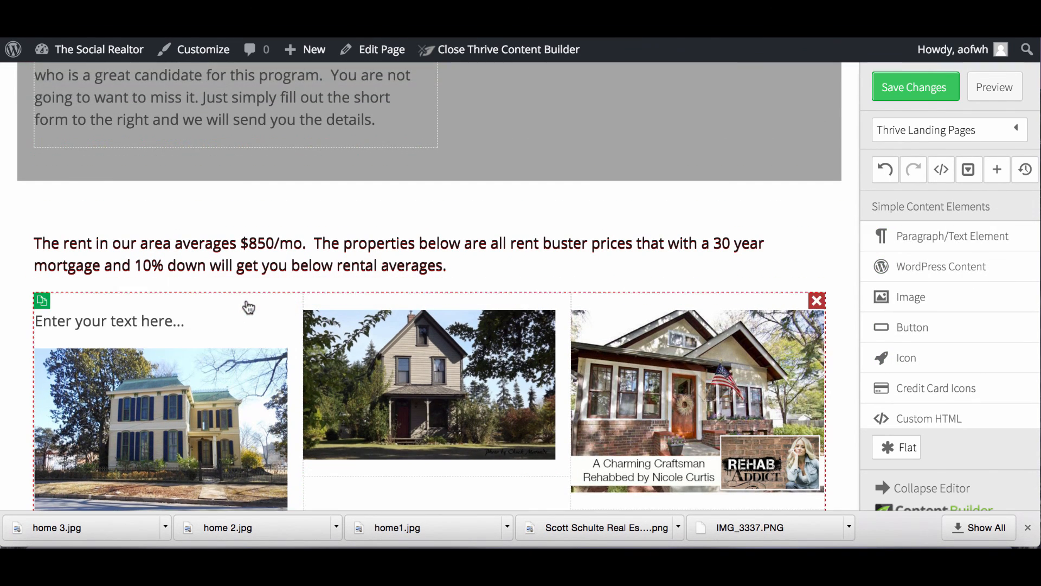
pyautogui.click(45, 318)
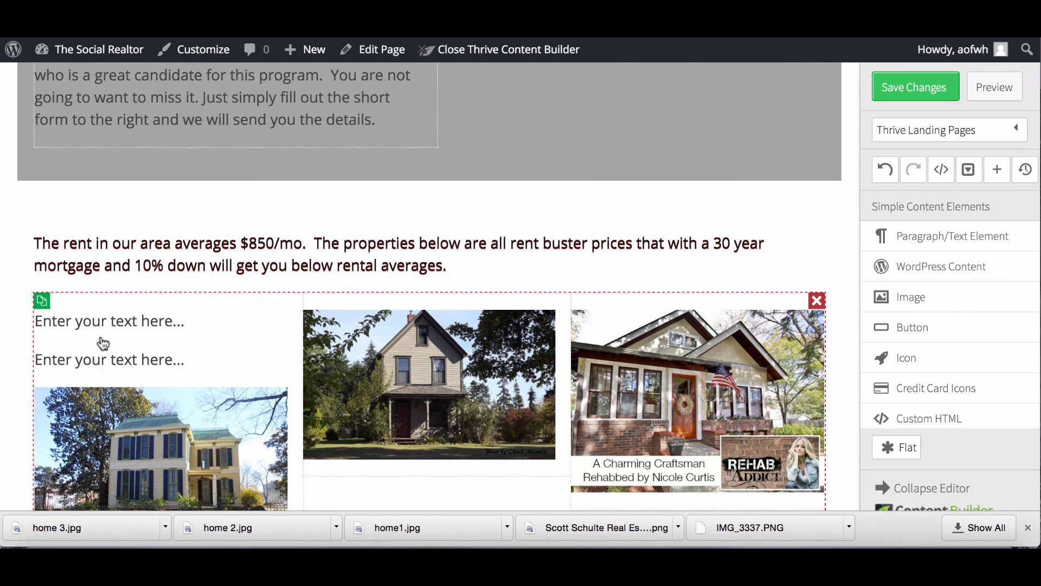
pyautogui.moveTo(100, 325); pyautogui.dragTo(365, 302)
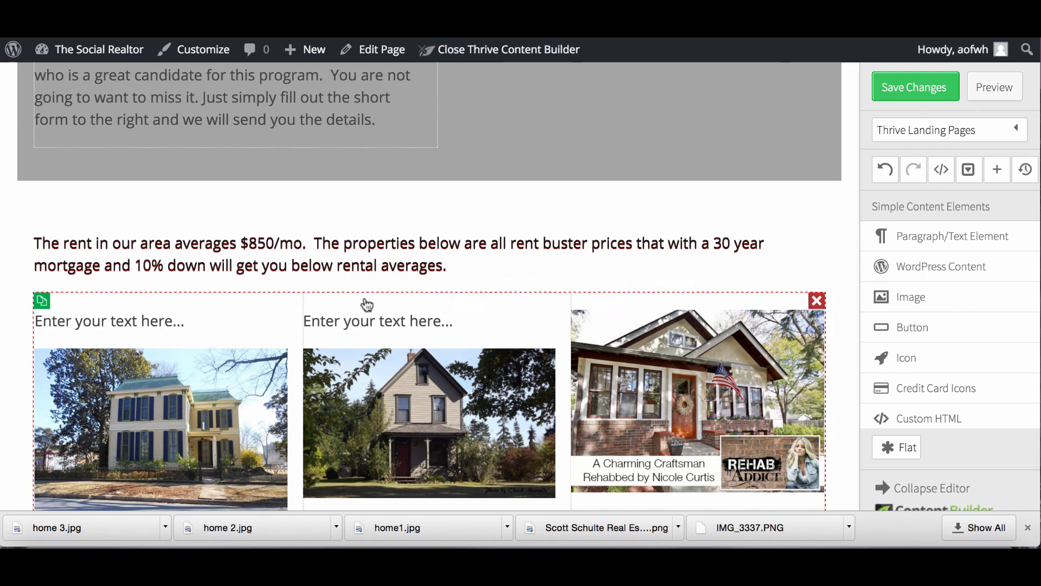
pyautogui.moveTo(153, 325); pyautogui.dragTo(645, 298)
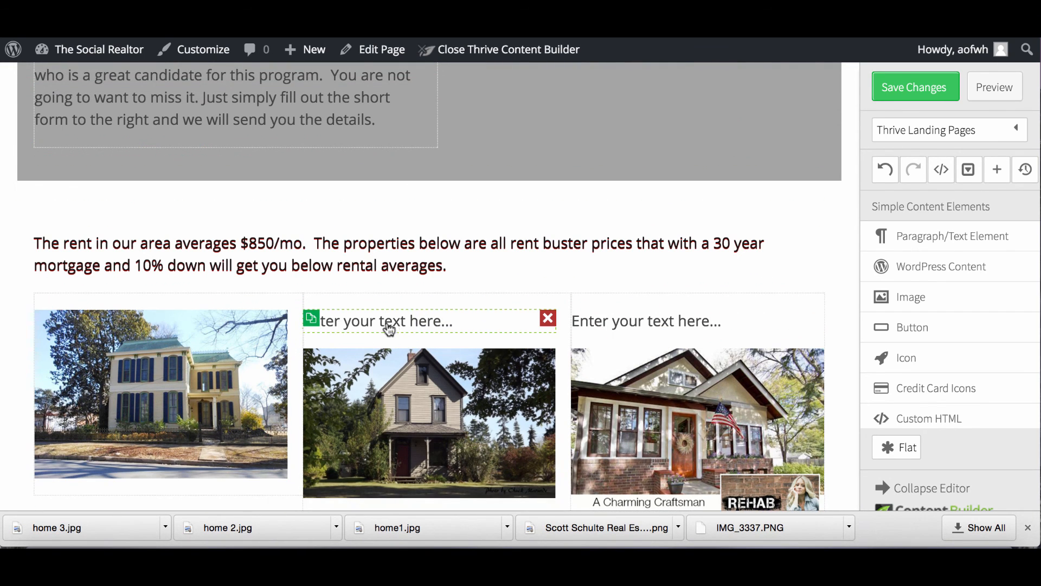
pyautogui.click(310, 319)
pyautogui.moveTo(337, 360); pyautogui.dragTo(155, 301)
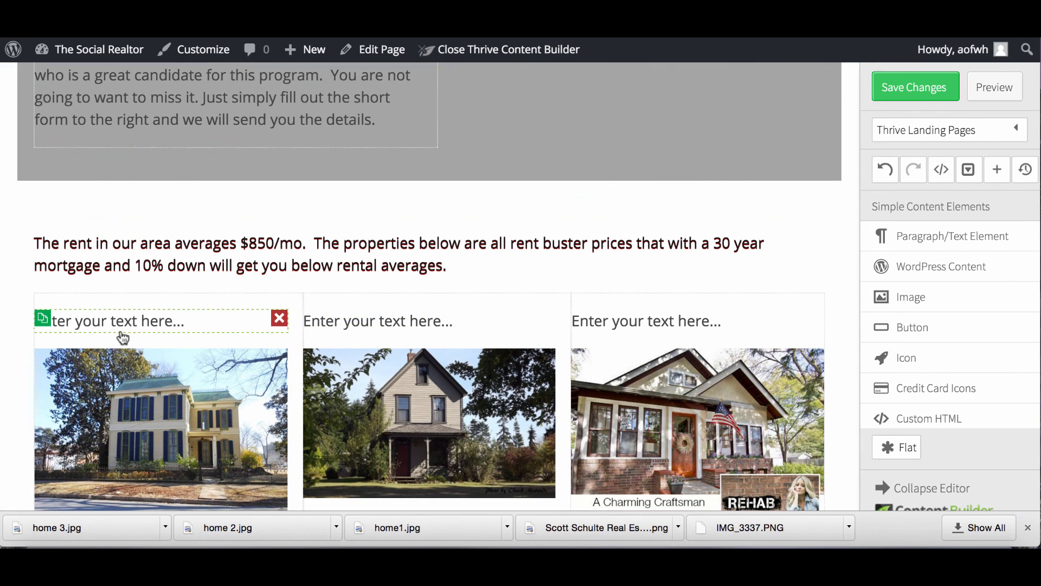
# Caption the first house photo '123 Main St'.
pyautogui.click(112, 320)
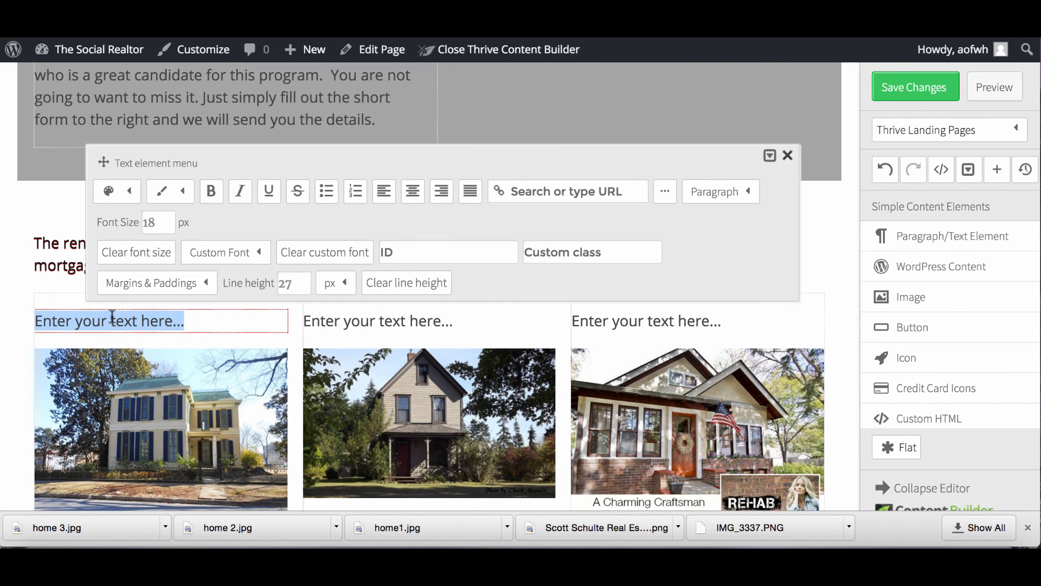
pyautogui.write('123 main st')
pyautogui.press('BackSpace')
pyautogui.press('BackSpace')
pyautogui.press('BackSpace')
pyautogui.press('BackSpace')
pyautogui.press('BackSpace')
pyautogui.press('BackSpace')
pyautogui.press('BackSpace')
pyautogui.write('Main St')
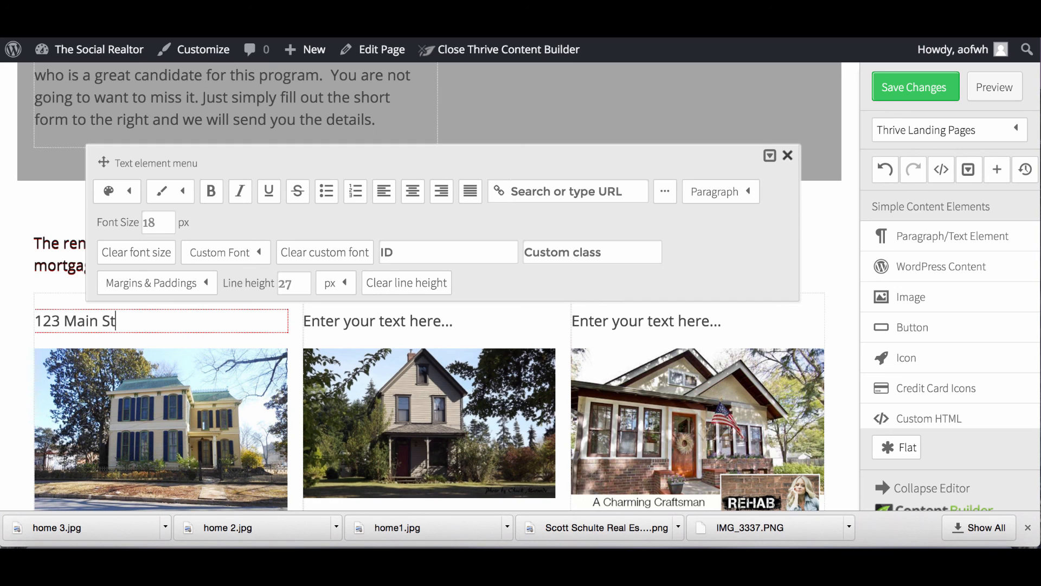
pyautogui.click(397, 323)
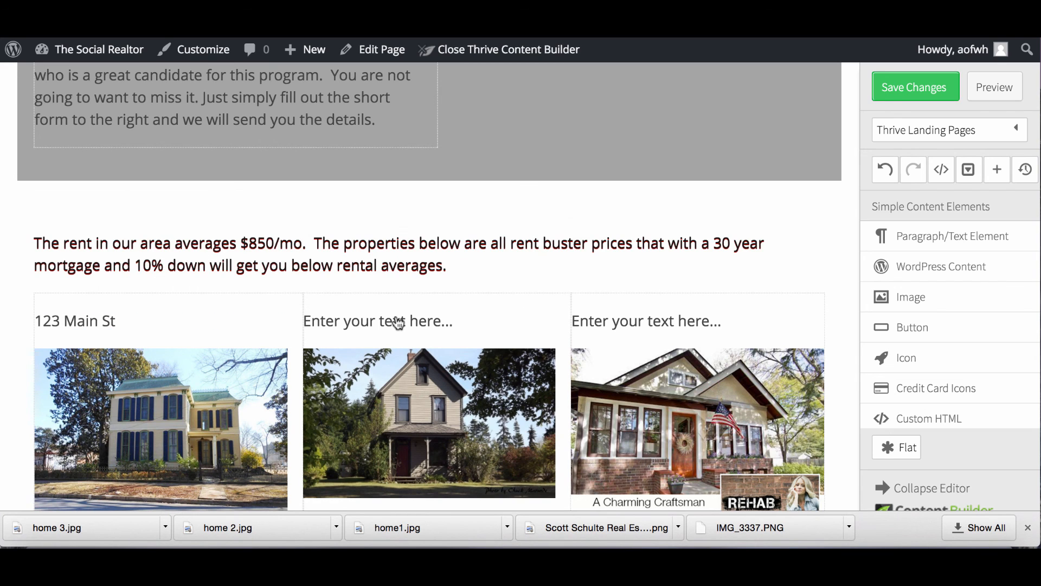
# Caption the second and third photos '125 Main St' and '127 Main St', removing the stray empty line.
pyautogui.click(458, 320)
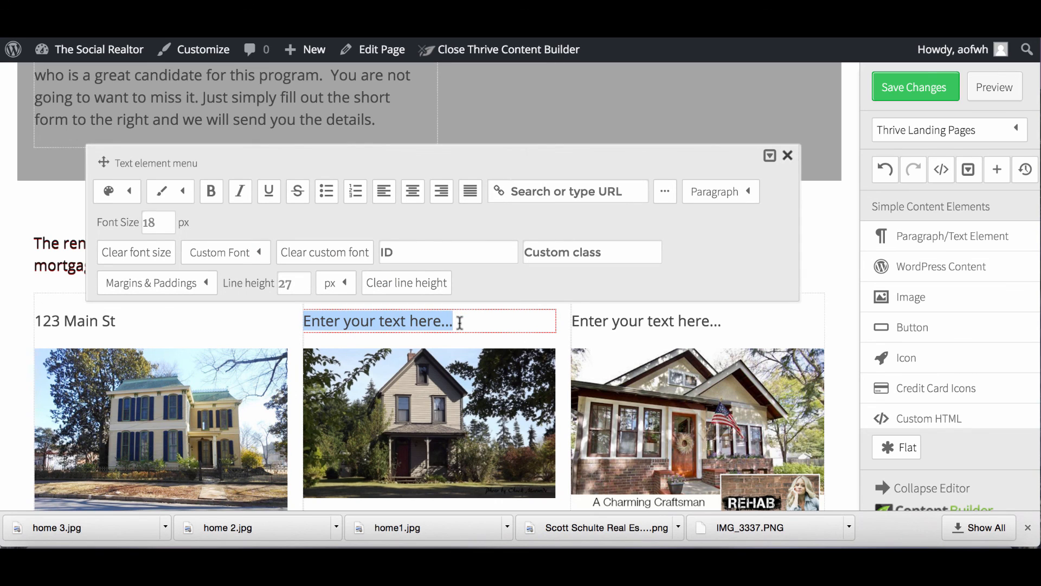
pyautogui.write('125')
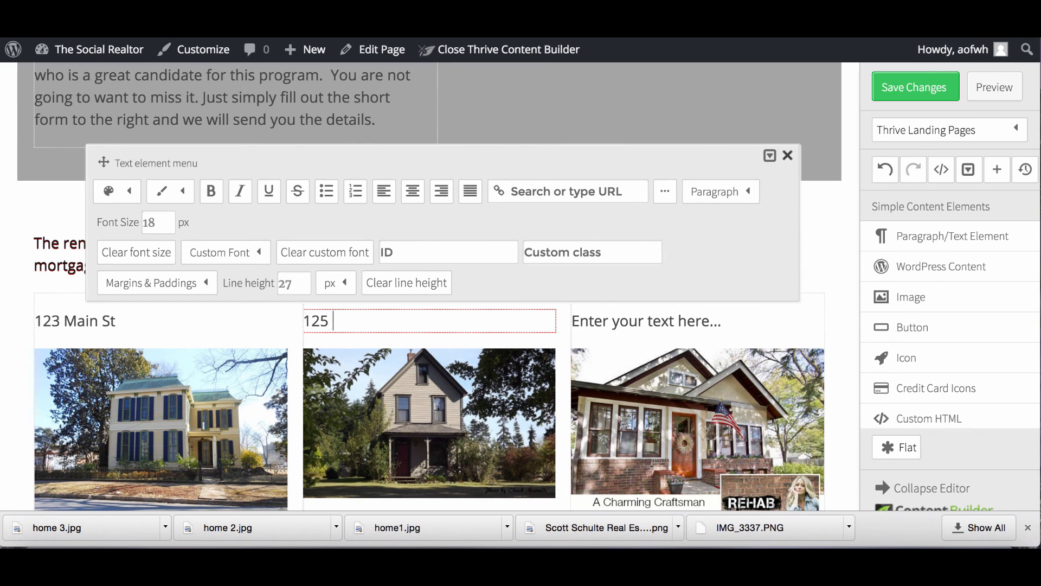
pyautogui.write(' Main St')
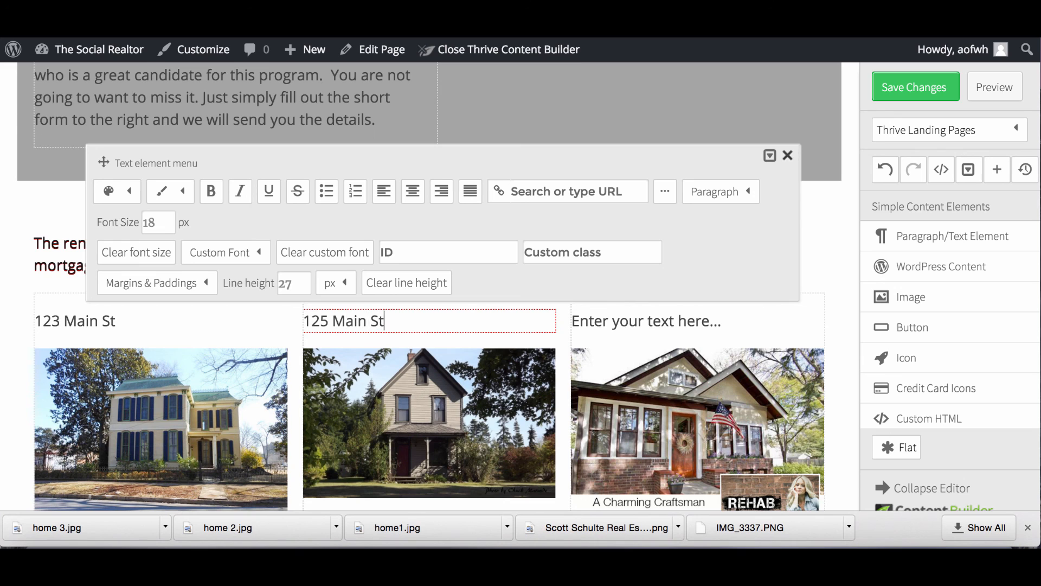
pyautogui.click(724, 325)
pyautogui.click(725, 325)
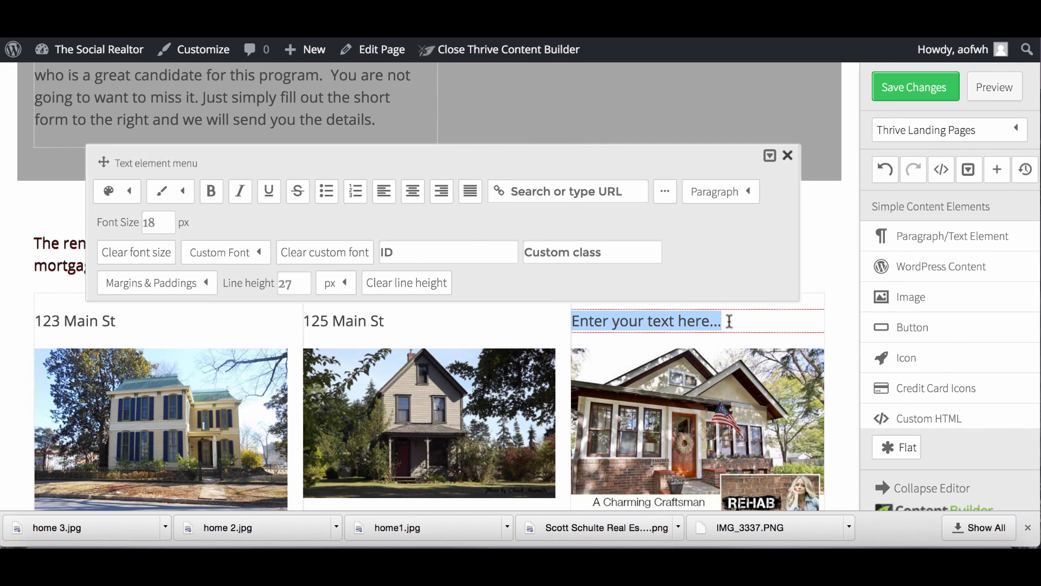
pyautogui.write('127 Main')
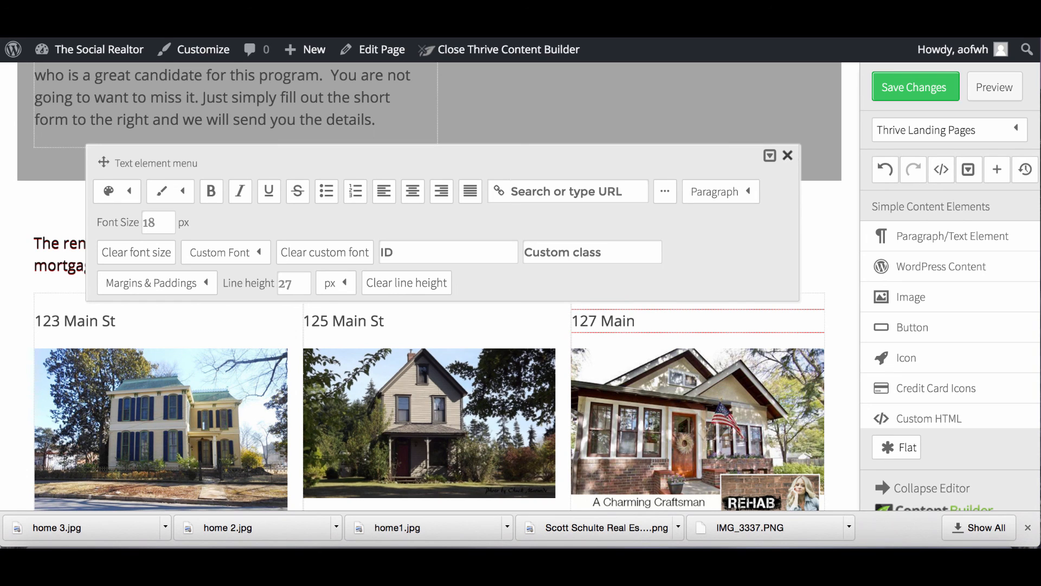
pyautogui.write(' St')
pyautogui.press('Return')
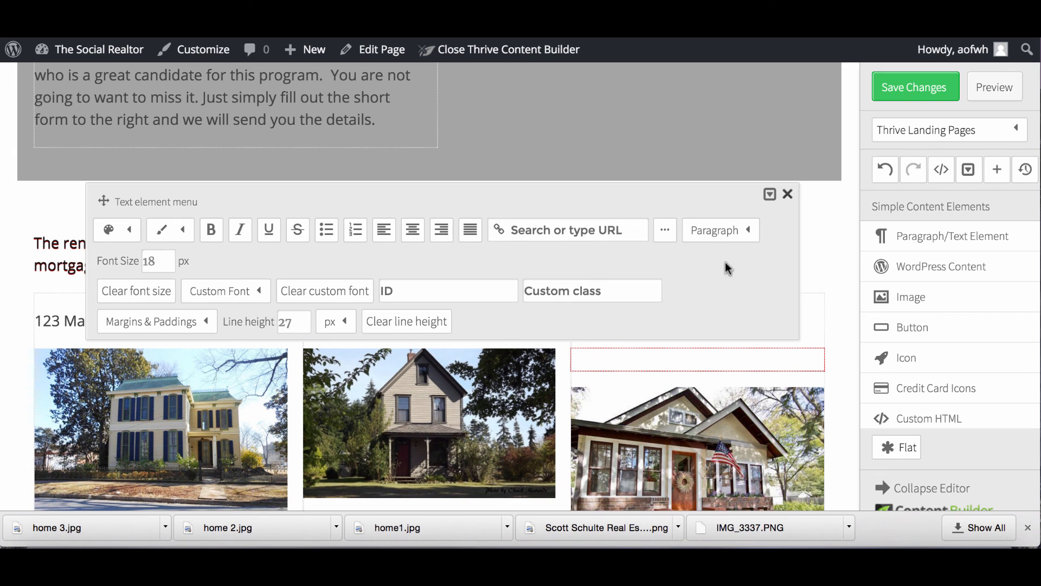
pyautogui.click(788, 194)
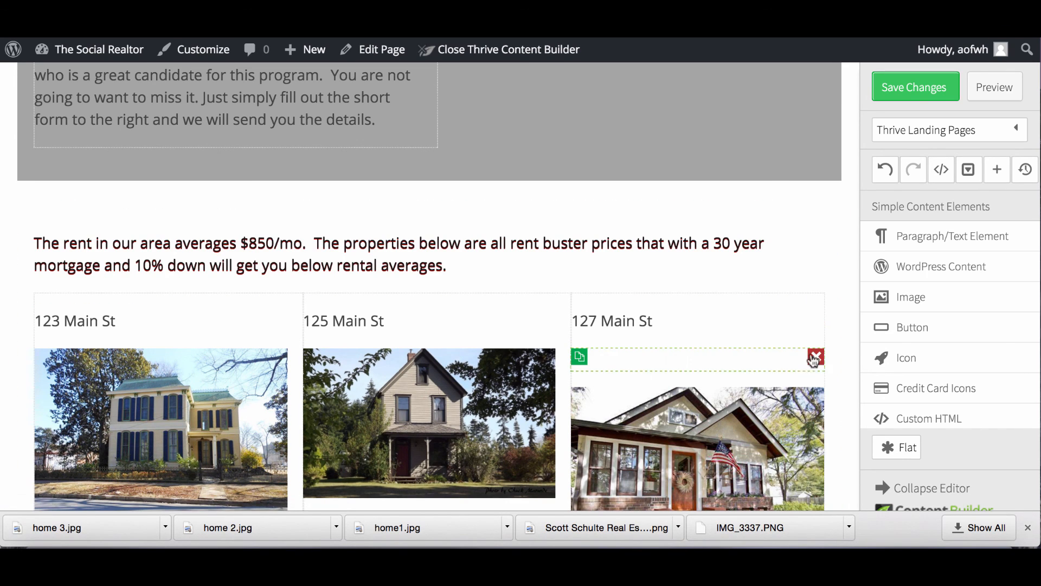
pyautogui.click(816, 356)
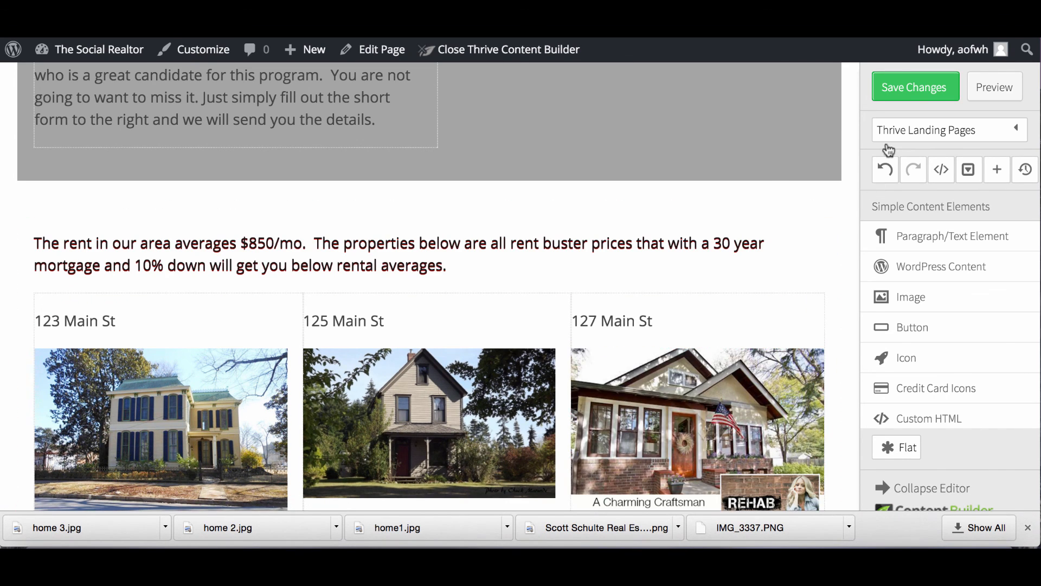
# Save the page changes and open the Image options for the 123 Main St photo.
pyautogui.click(907, 80)
pyautogui.scroll(-2, 908, 84)
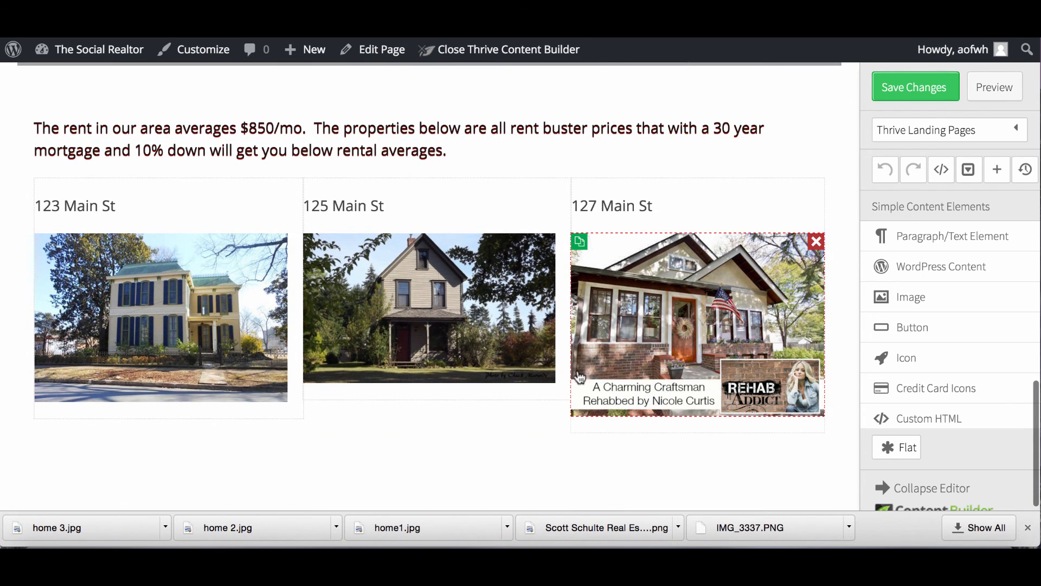
pyautogui.click(205, 318)
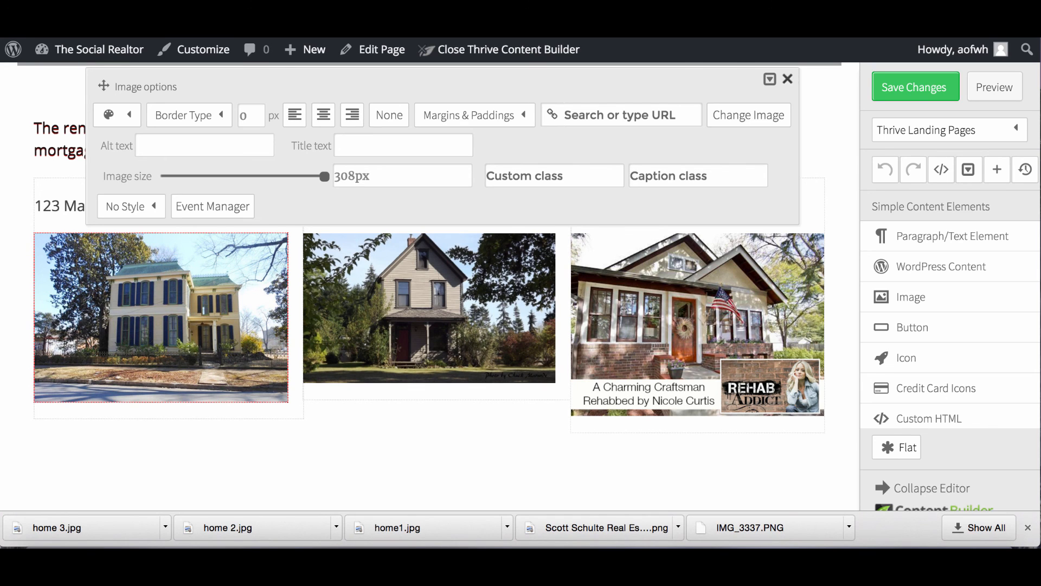
# Close the Image options panel without changes and save the page with Save Changes.
pyautogui.click(16, 426)
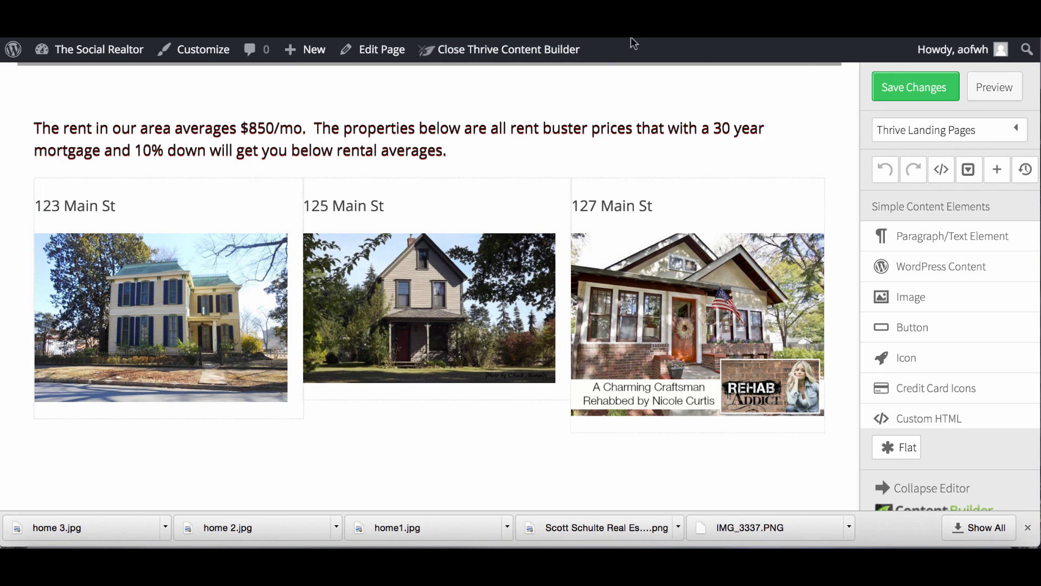
pyautogui.click(910, 90)
# Duplicate the 'First time home buyer?' section and move the copy below the property photos.
pyautogui.scroll(7, 360, 255)
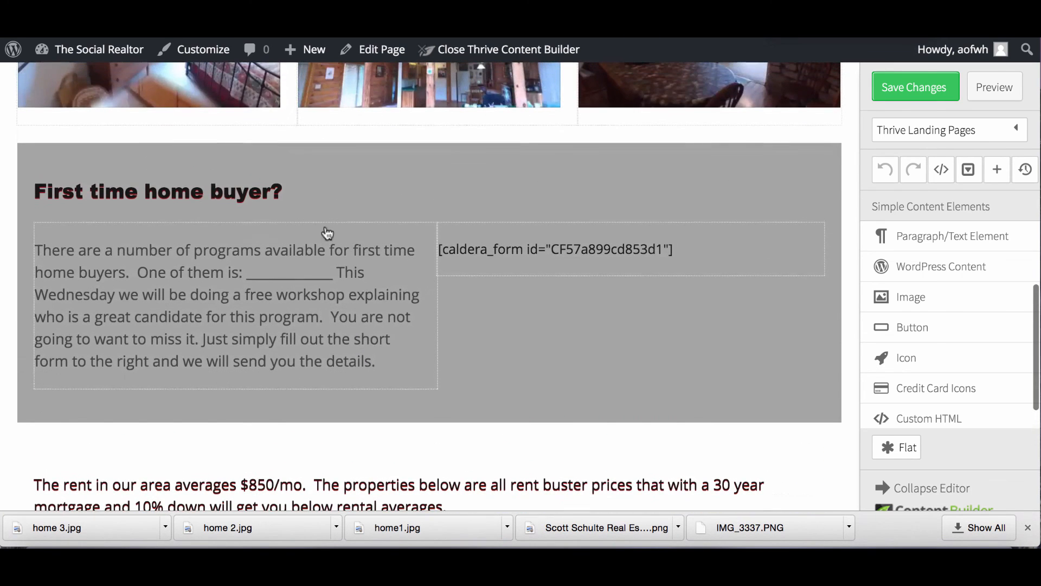
pyautogui.scroll(3, 213, 179)
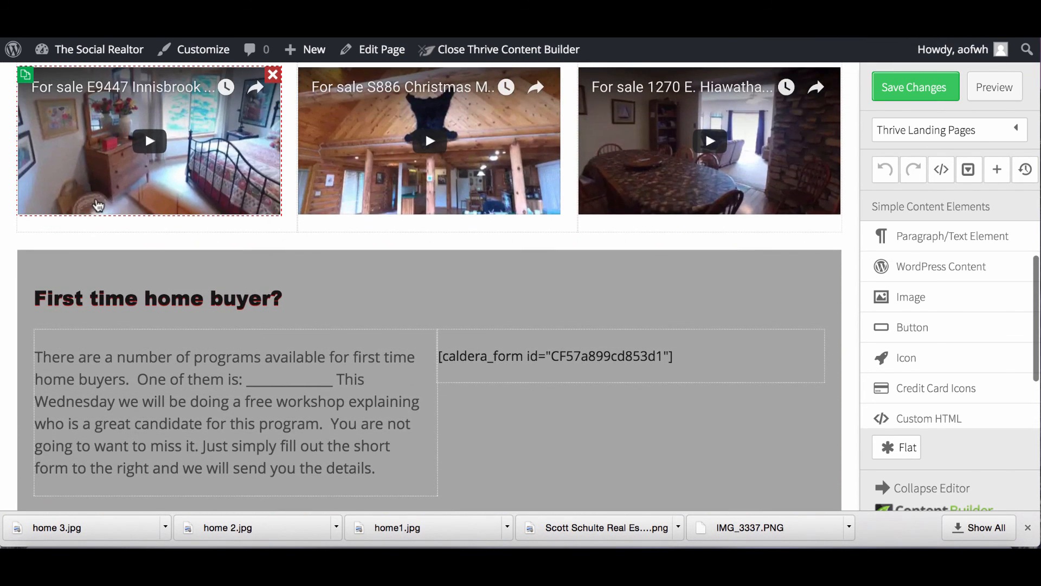
pyautogui.scroll(-3, 91, 296)
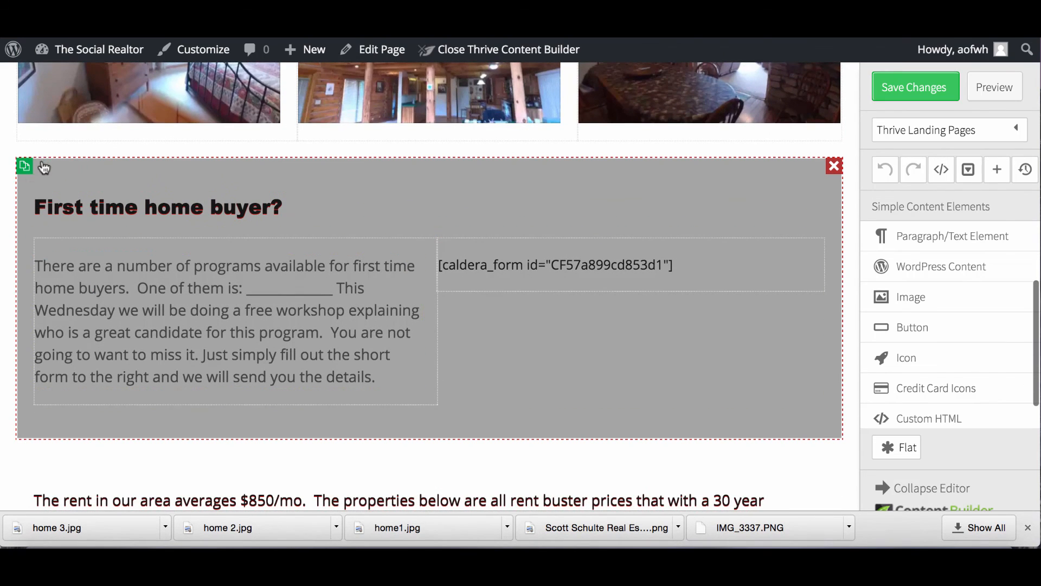
pyautogui.click(25, 167)
pyautogui.scroll(-8, 86, 355)
pyautogui.moveTo(51, 169); pyautogui.dragTo(52, 474)
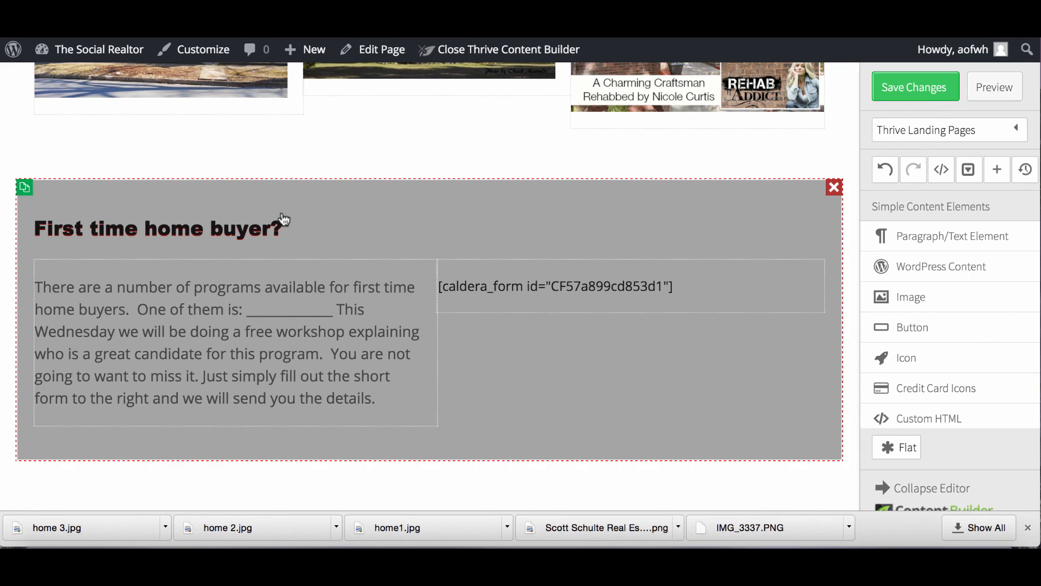
# Change the copied section's heading to 'Prequalified Buyers'.
pyautogui.click(282, 225)
pyautogui.moveTo(289, 261); pyautogui.dragTo(40, 252)
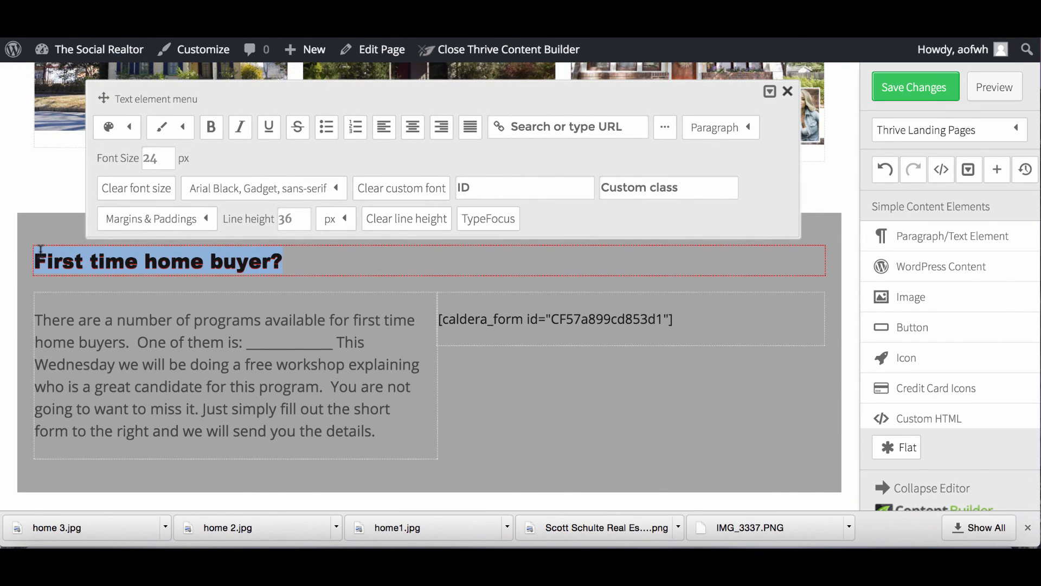
pyautogui.write('Pre')
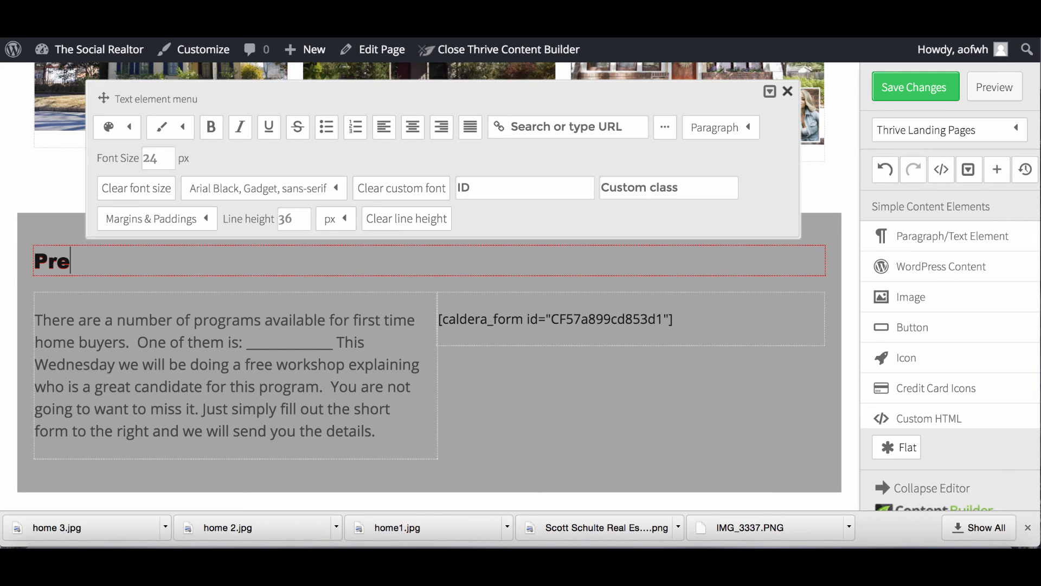
pyautogui.write('qualifi')
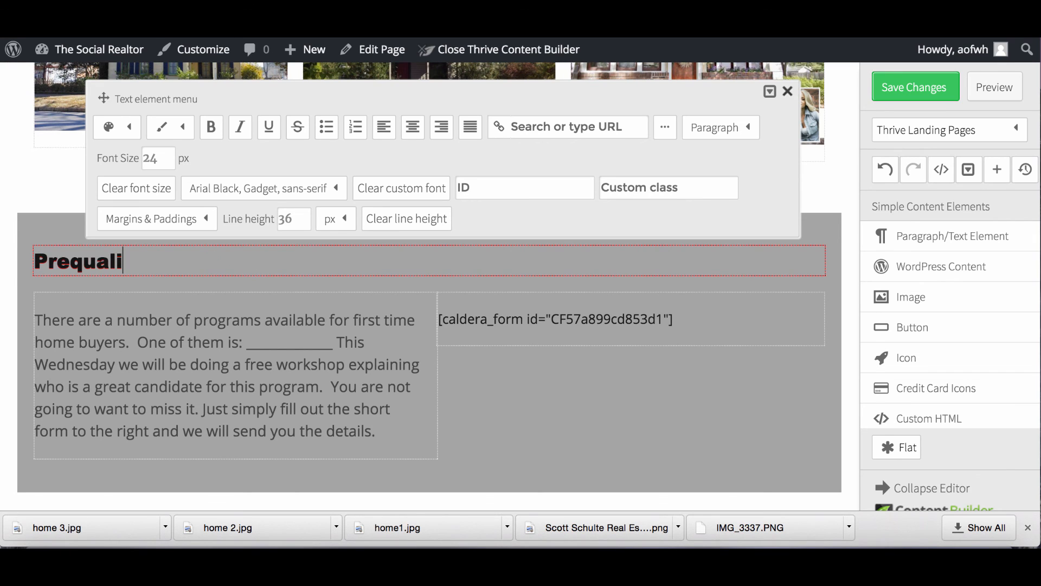
pyautogui.press('BackSpace')
pyautogui.press('BackSpace')
pyautogui.write('fied Buyers')
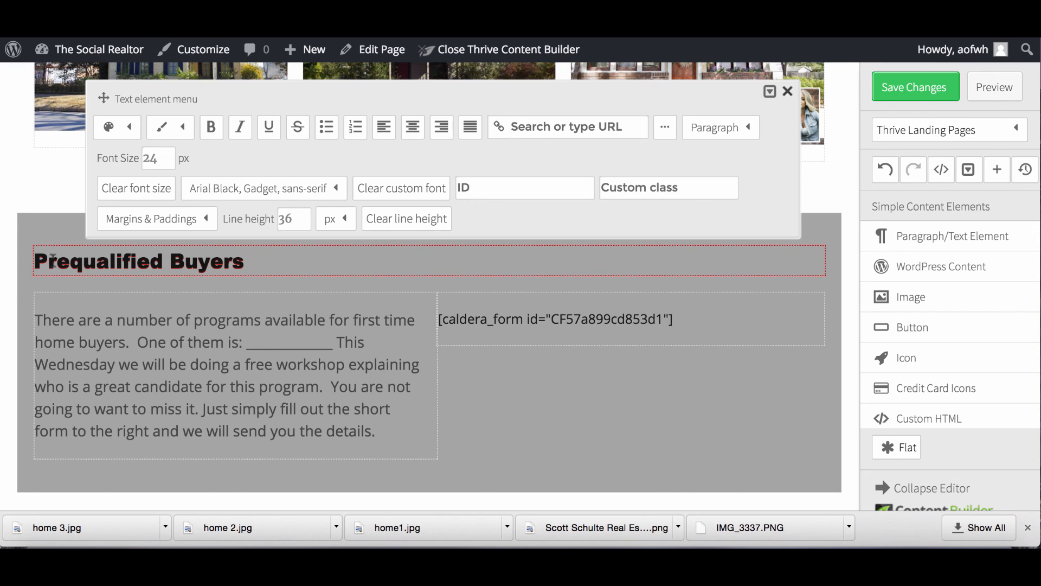
pyautogui.click(385, 440)
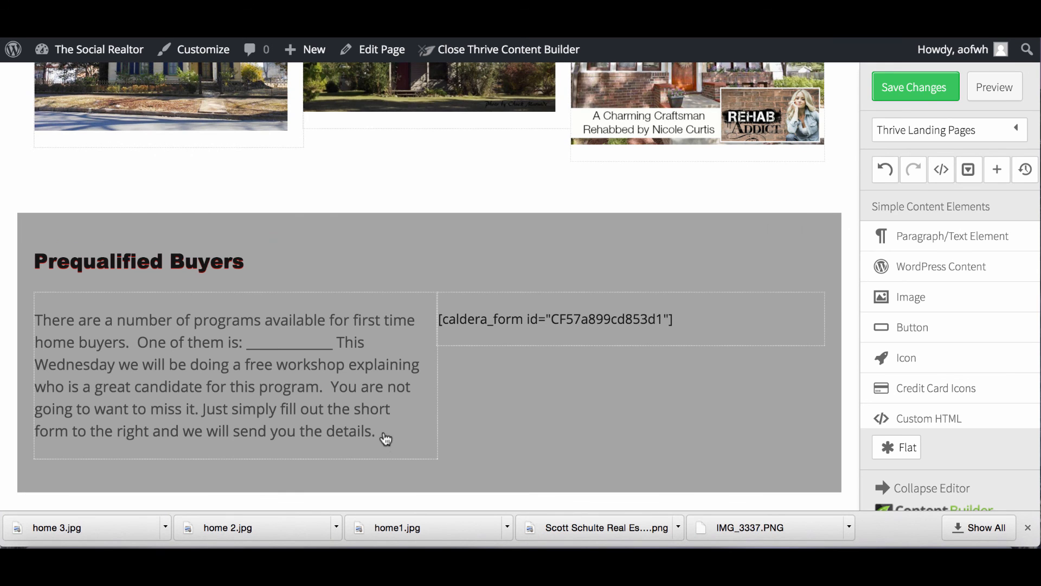
pyautogui.moveTo(370, 426); pyautogui.dragTo(206, 381)
# Replace the section paragraph with text urging buyers to get prequalified through a Dells Credit Union contact.
pyautogui.click(374, 426)
pyautogui.moveTo(377, 428); pyautogui.dragTo(32, 316)
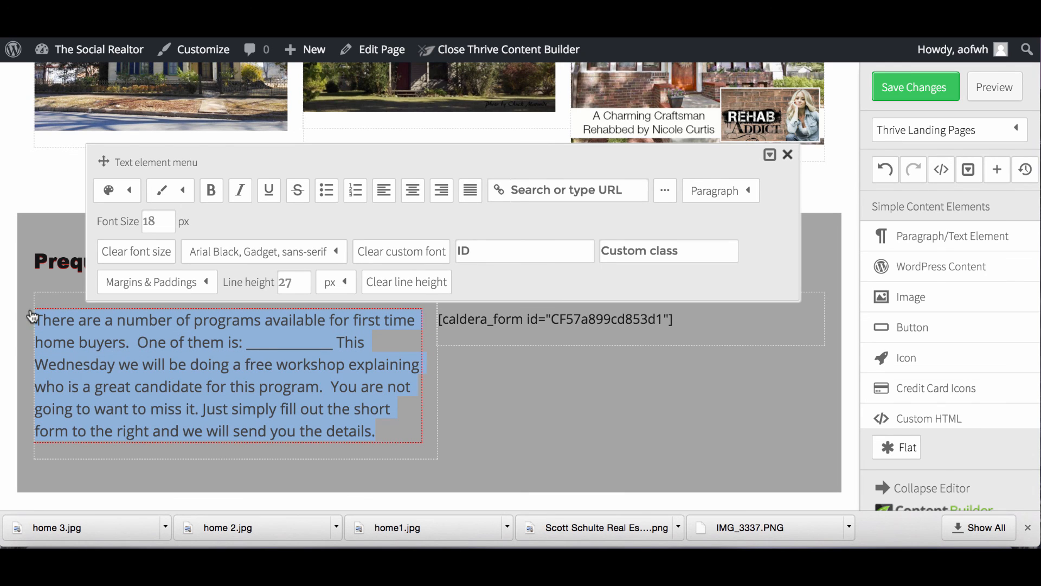
pyautogui.write('We a')
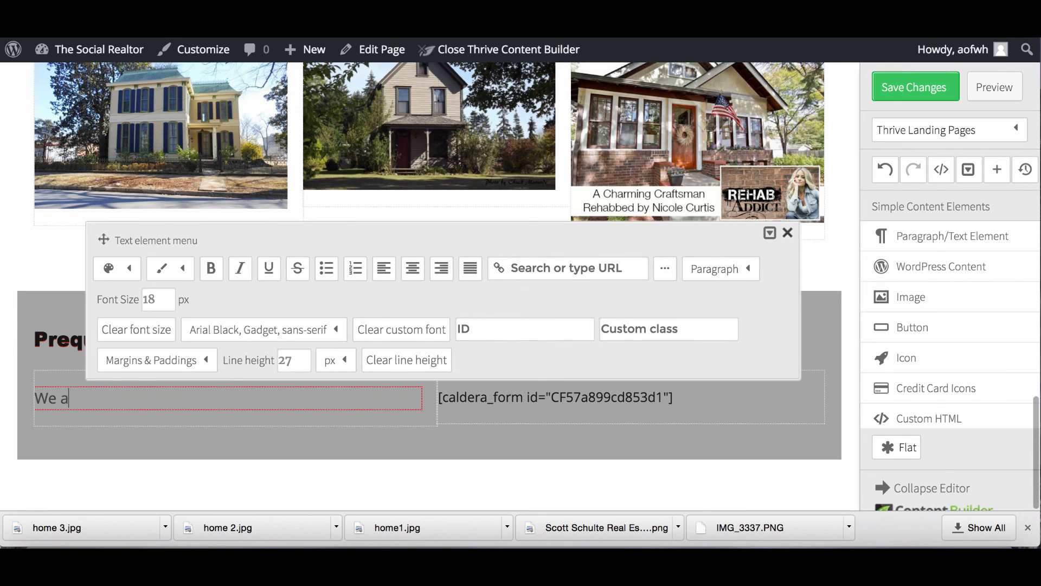
pyautogui.write('re abble')
pyautogui.press('BackSpace')
pyautogui.press('BackSpace')
pyautogui.press('BackSpace')
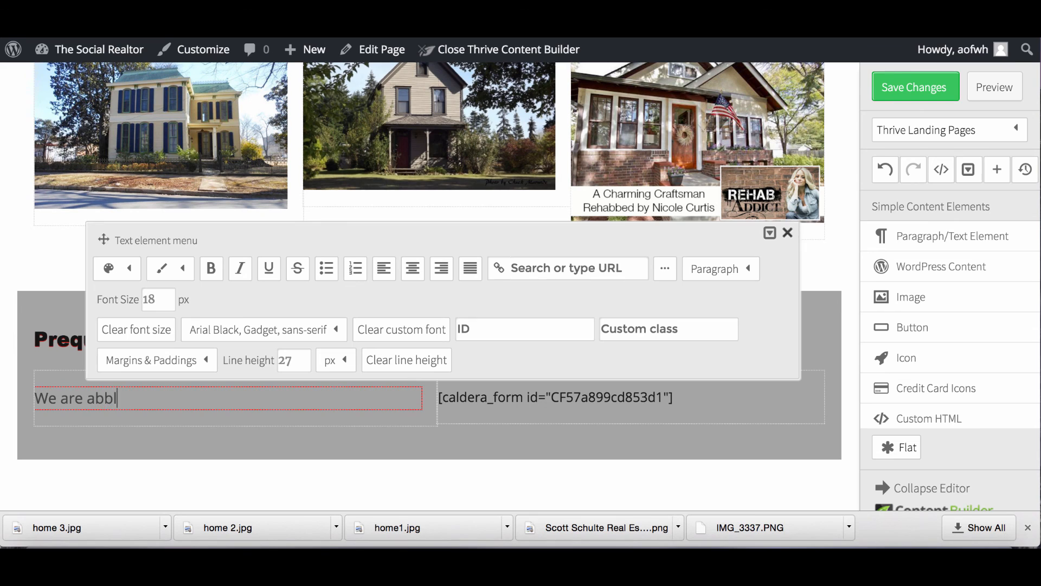
pyautogui.write('le to place you in the home of your ddrea')
pyautogui.press('BackSpace')
pyautogui.press('BackSpace')
pyautogui.press('BackSpace')
pyautogui.press('BackSpace')
pyautogui.write('reams')
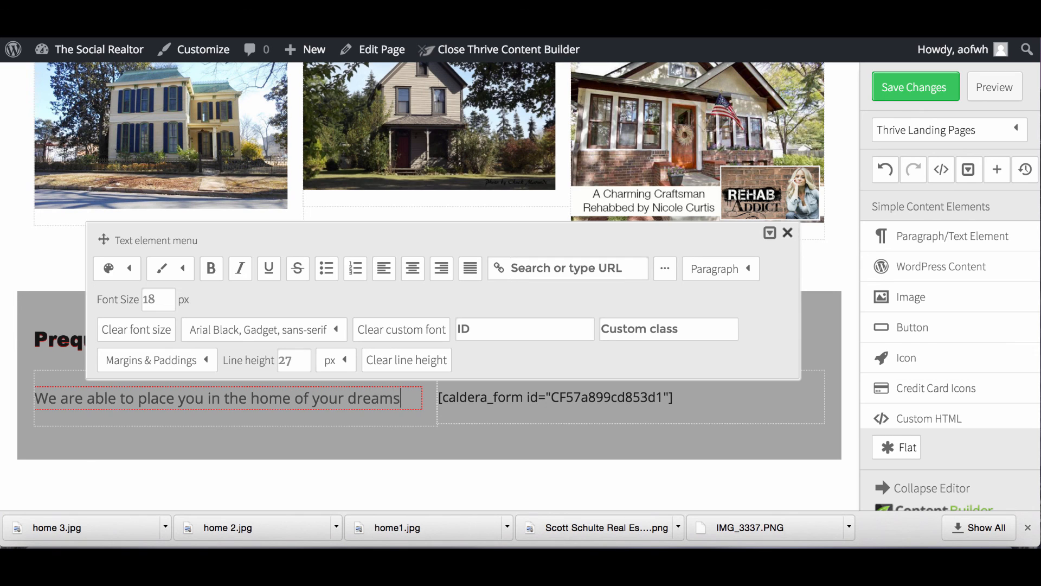
pyautogui.write(' much eas')
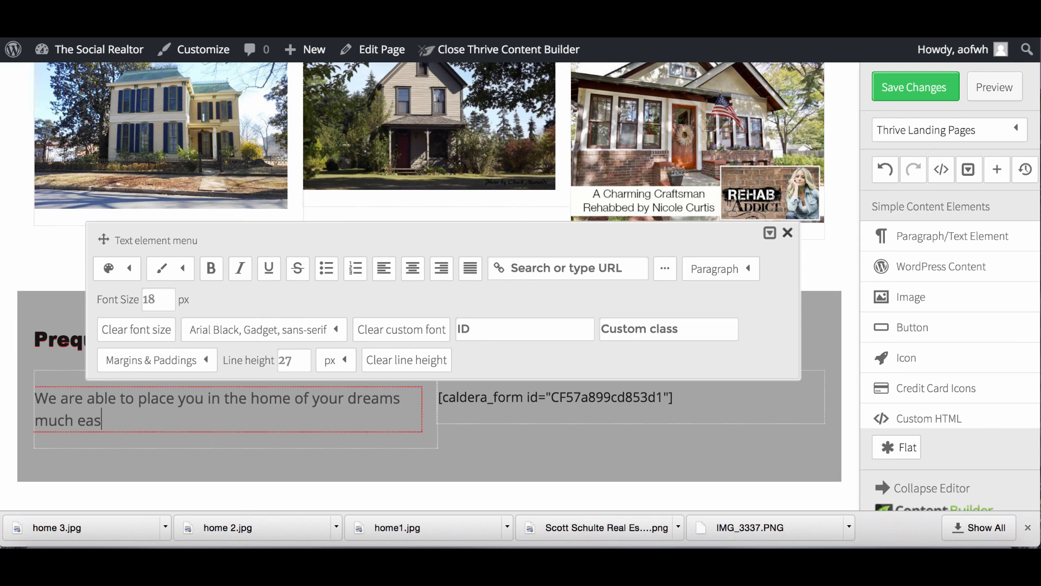
pyautogui.write('ier if you firs')
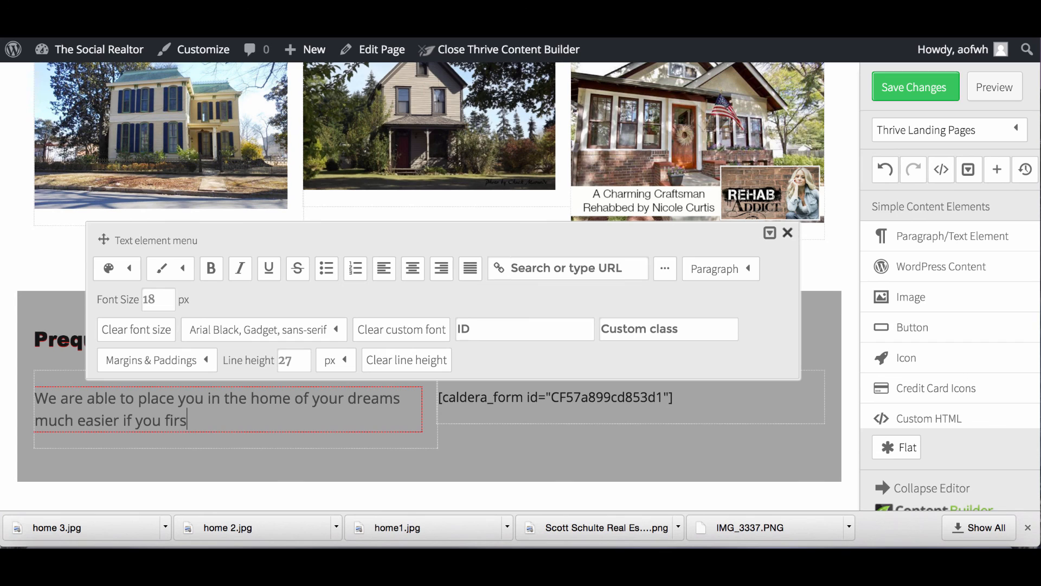
pyautogui.write('t get pre')
pyautogui.press('BackSpace')
pyautogui.press('BackSpace')
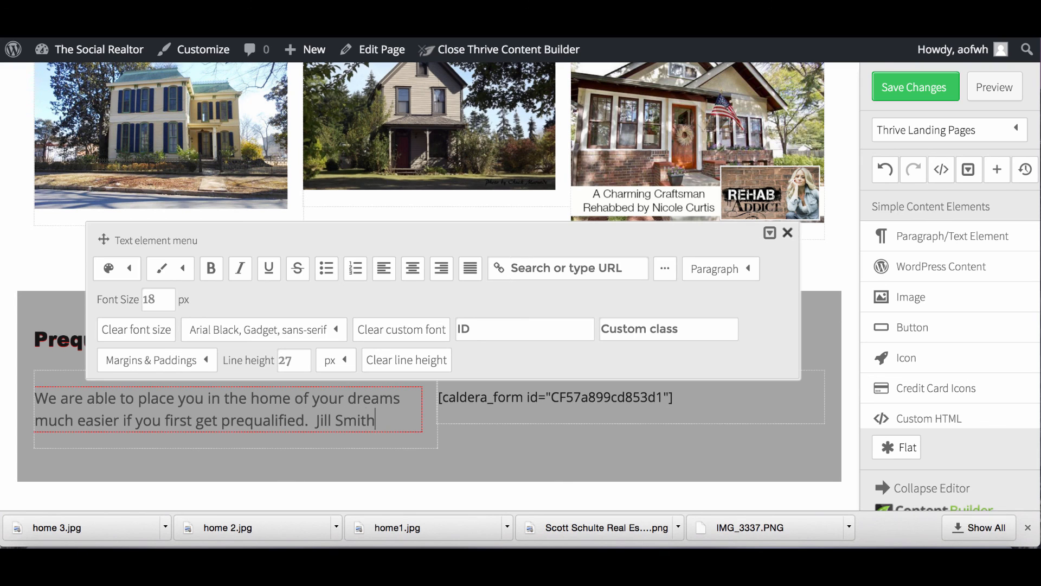
pyautogui.write(' at ')
pyautogui.write('The D')
pyautogui.write('ells Credi')
pyautogui.write('t Union is one ')
pyautogui.write('of the')
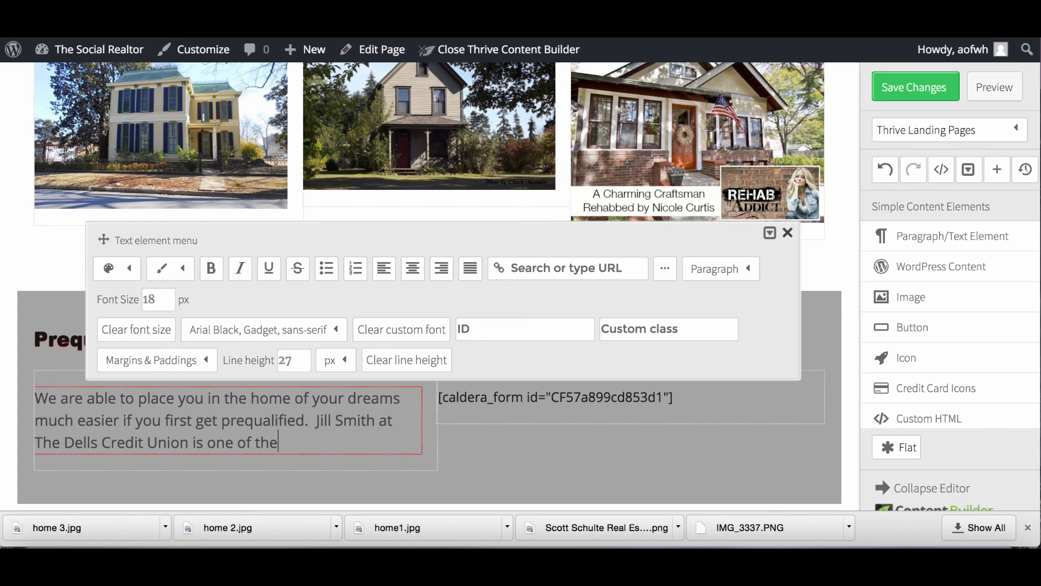
pyautogui.write(' best pepl')
pyautogui.press('BackSpace')
pyautogui.press('BackSpace')
pyautogui.write('ople ')
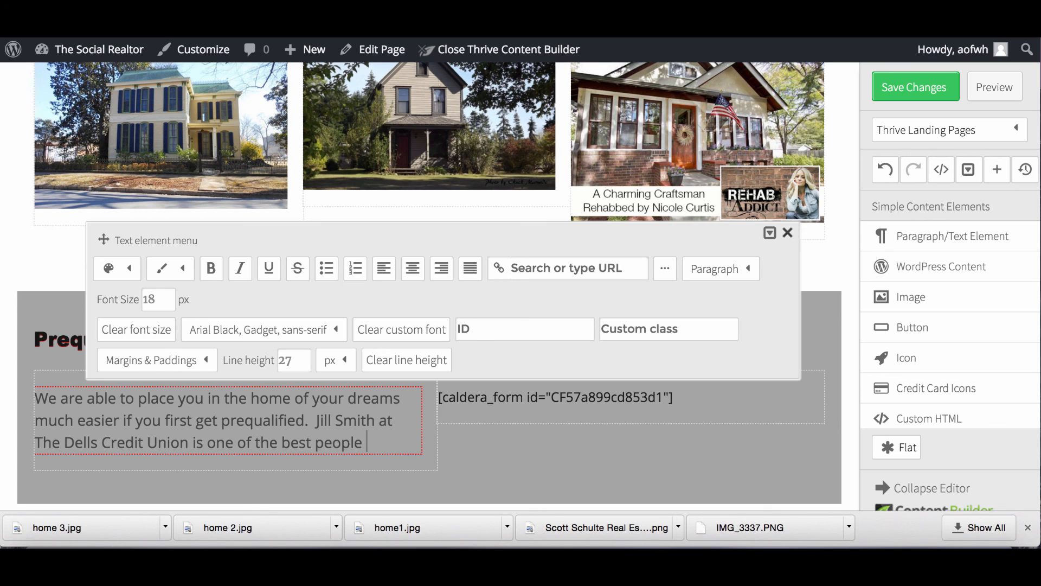
pyautogui.write('we know in getting people qualified')
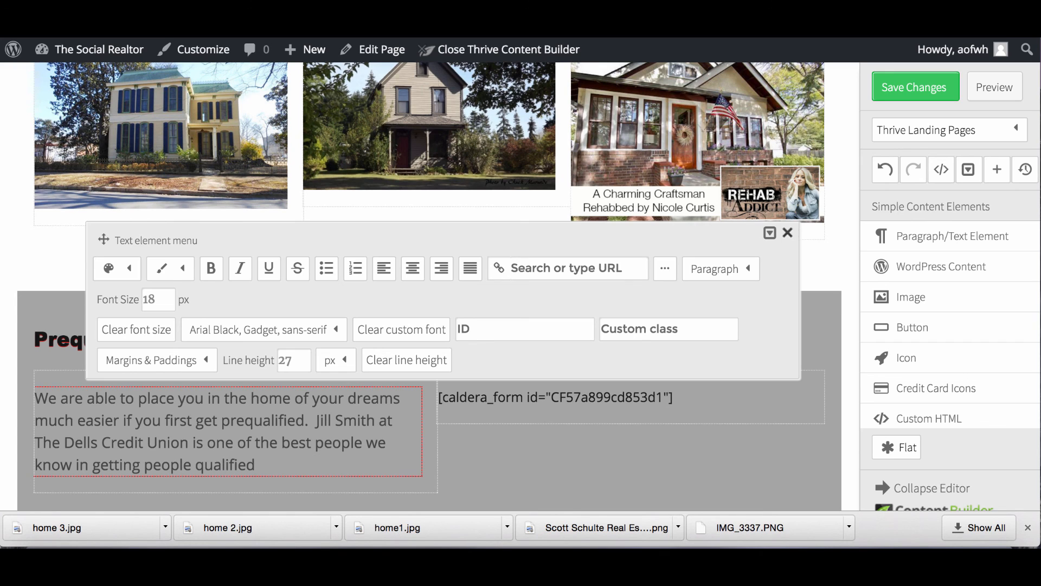
pyautogui.write('.  If you are intereste')
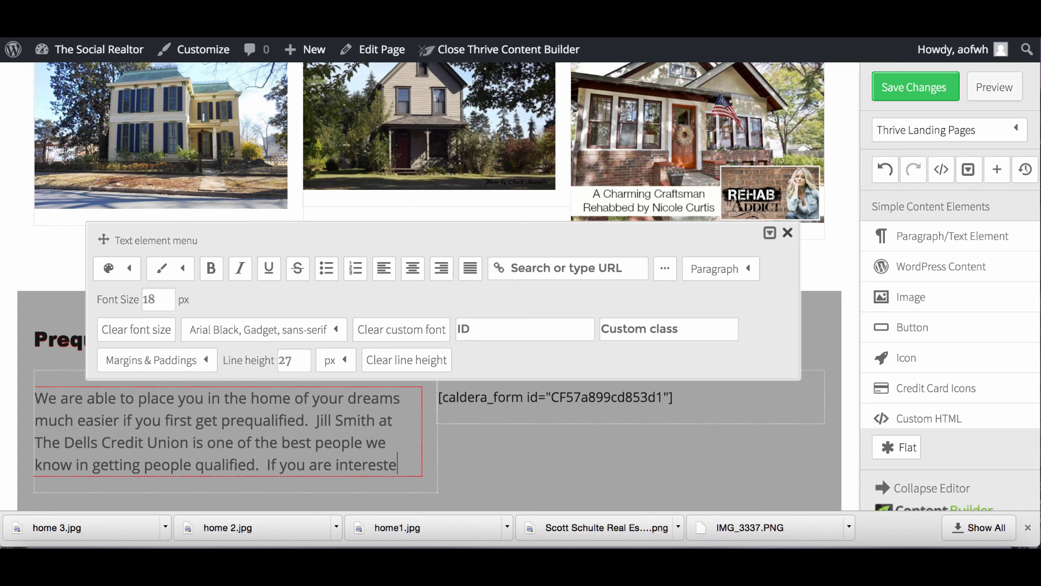
pyautogui.write('d in talking with Ji')
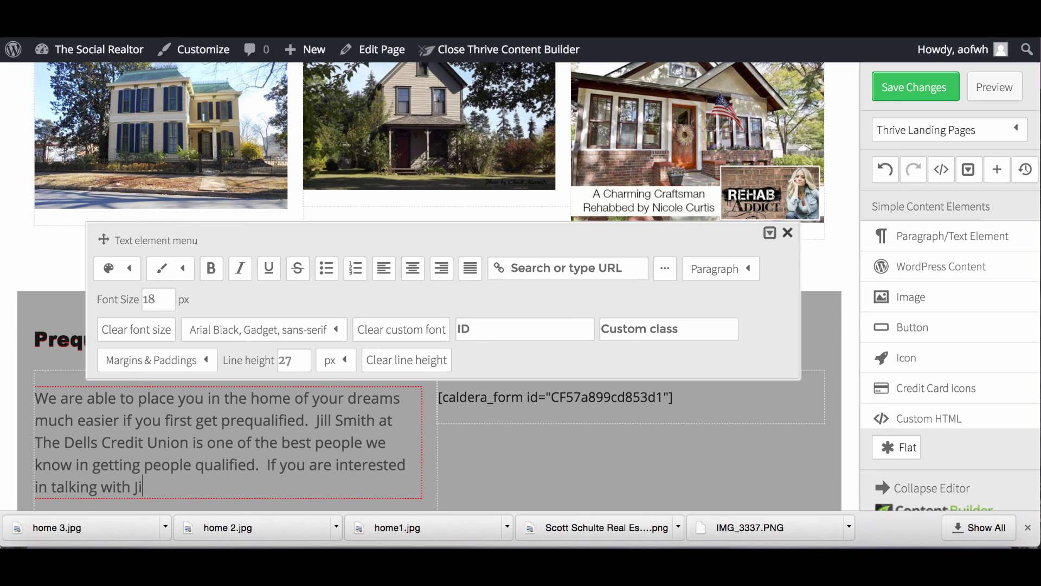
pyautogui.write('ll Please leave your information')
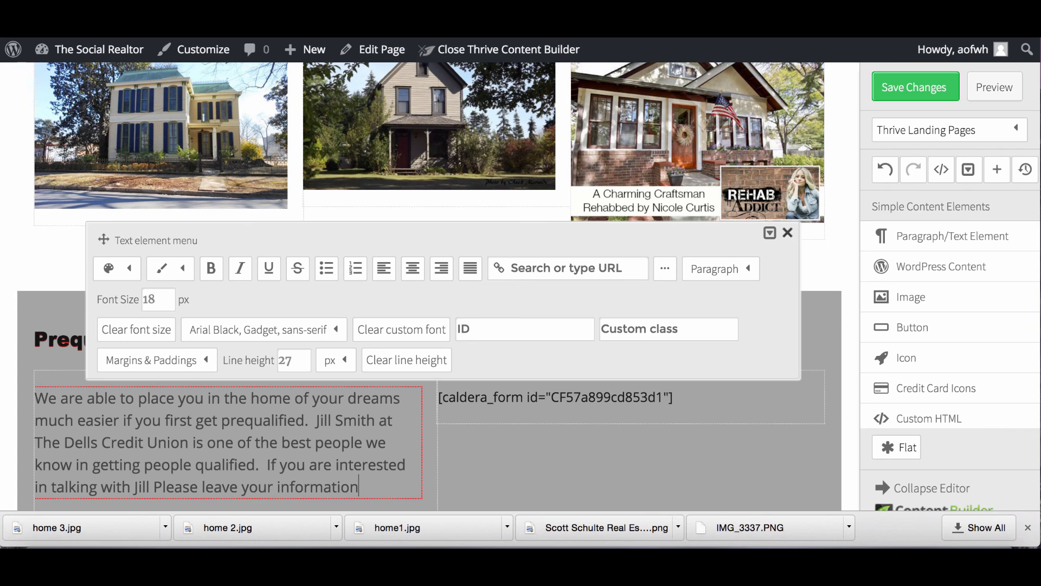
pyautogui.write(' and we will ')
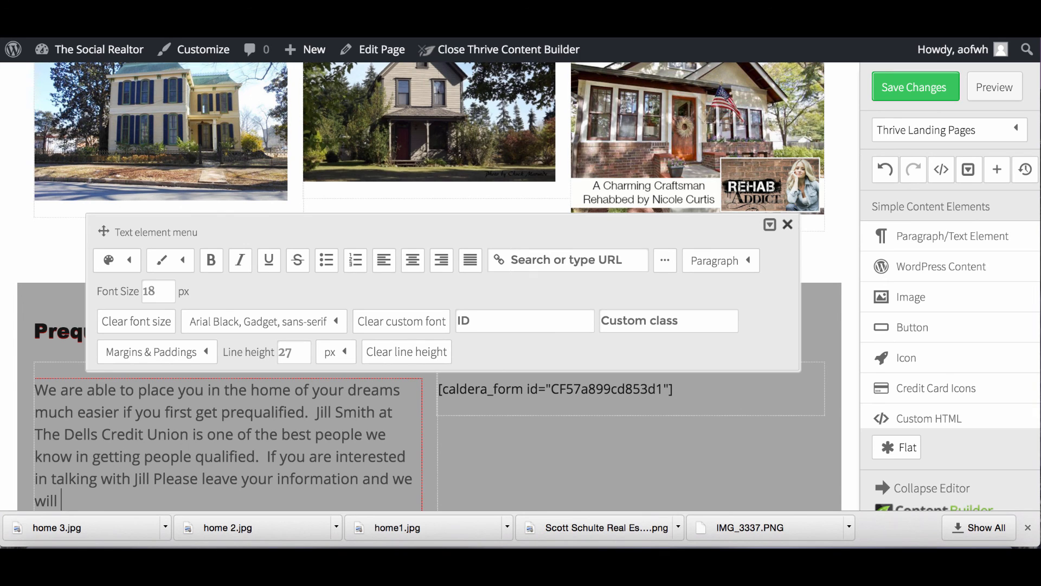
pyautogui.write('have her get in touch with you.')
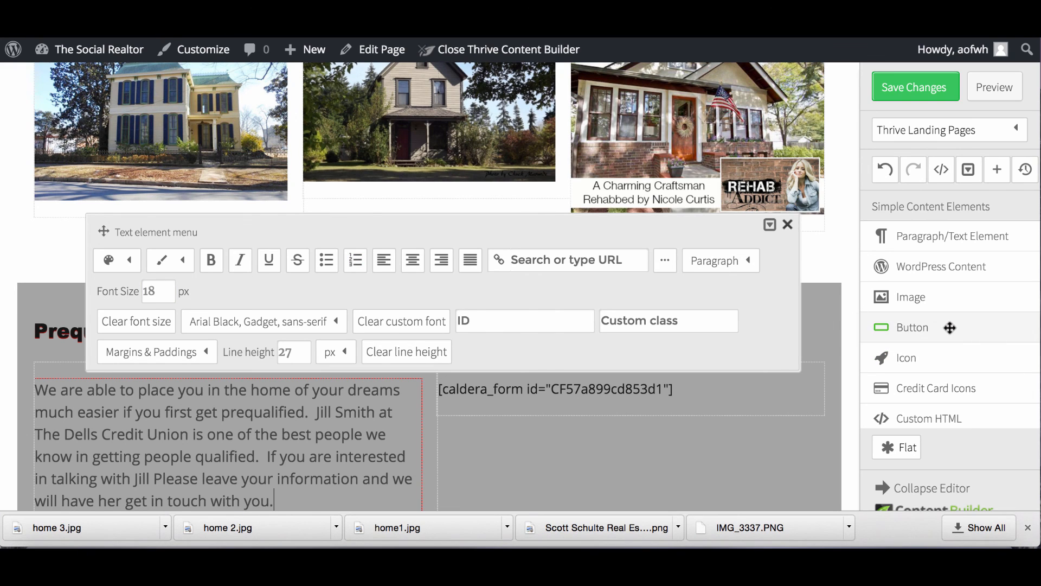
# Close the Text element menu so the finished Prequalified Buyers paragraph shows clearly.
pyautogui.click(790, 227)
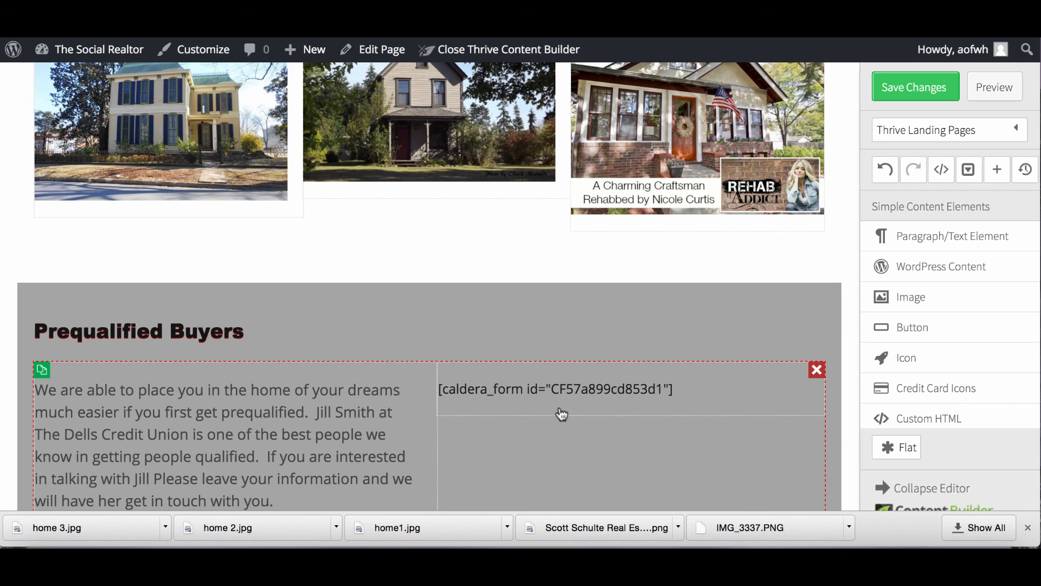
pyautogui.scroll(15, 562, 401)
pyautogui.scroll(-2, 564, 387)
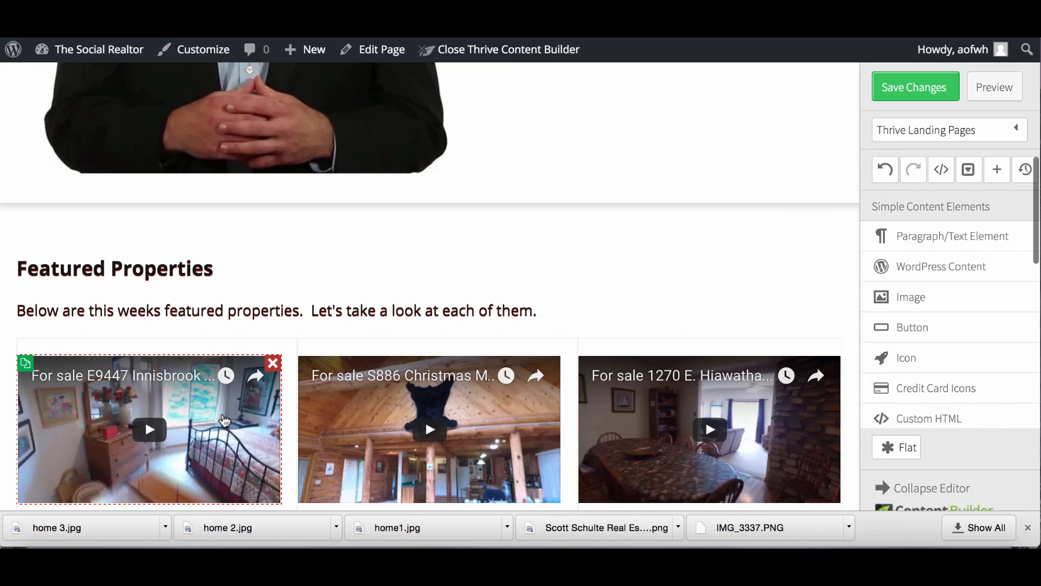
# Check the first featured video's Responsive video settings and close them unchanged.
pyautogui.click(223, 420)
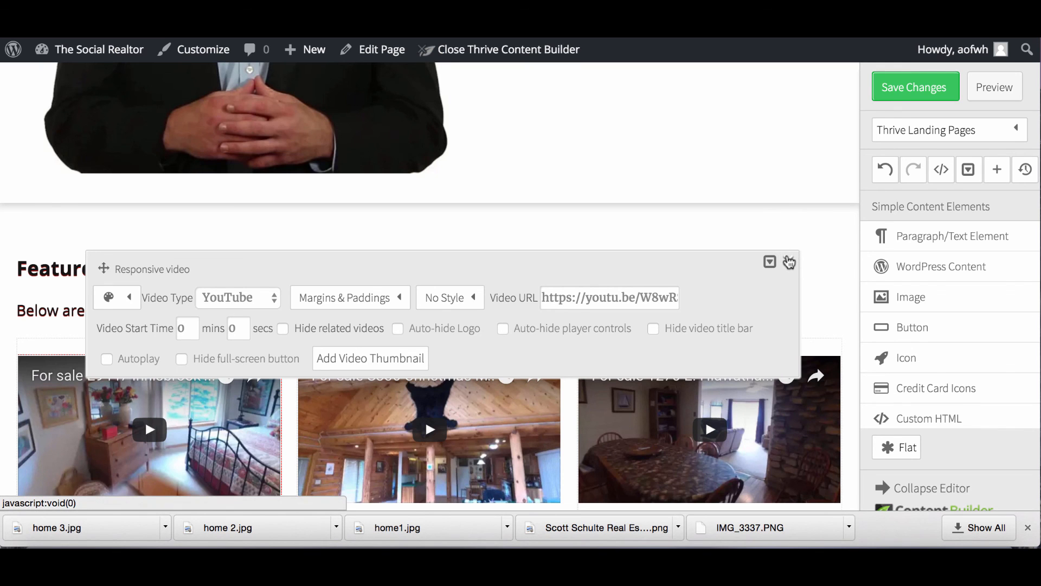
pyautogui.click(789, 262)
pyautogui.scroll(6, 429, 204)
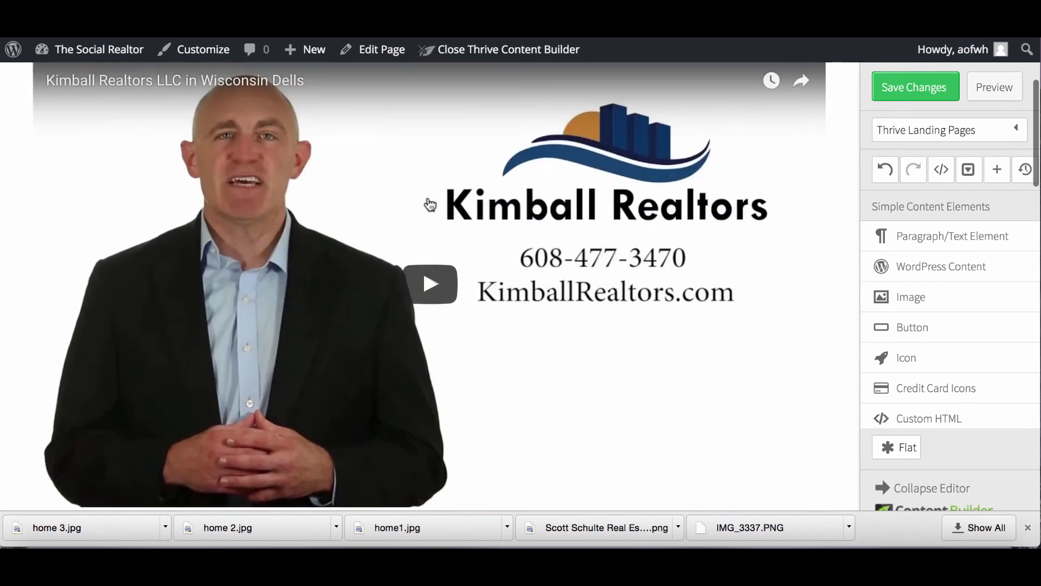
pyautogui.scroll(3, 429, 205)
pyautogui.scroll(-10, 428, 202)
# Save the home page edits and switch to the WordPress Pages tab.
pyautogui.scroll(-1, 428, 204)
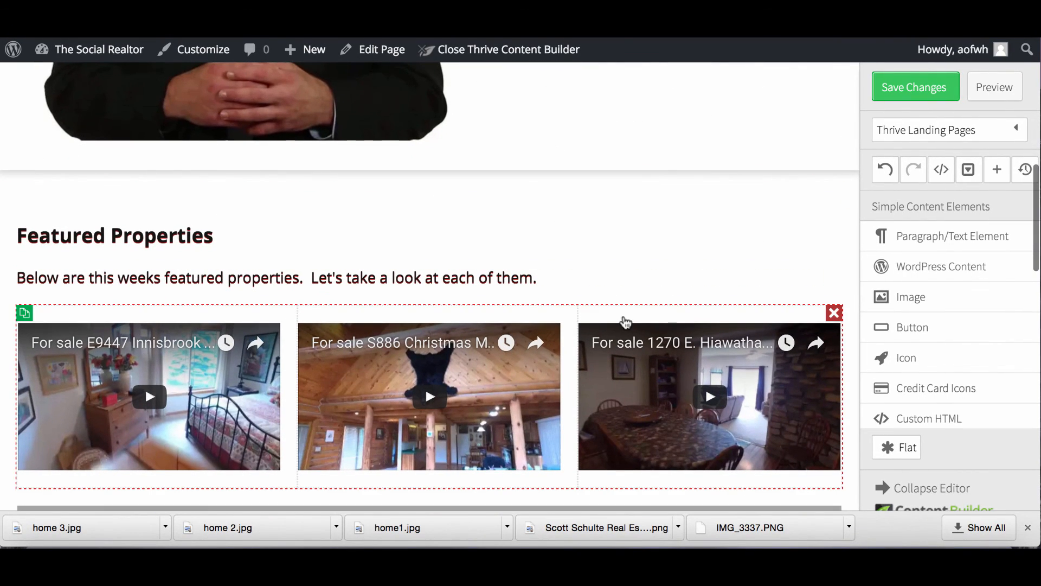
pyautogui.scroll(-5, 651, 279)
pyautogui.scroll(-20, 650, 279)
pyautogui.scroll(9, 529, 304)
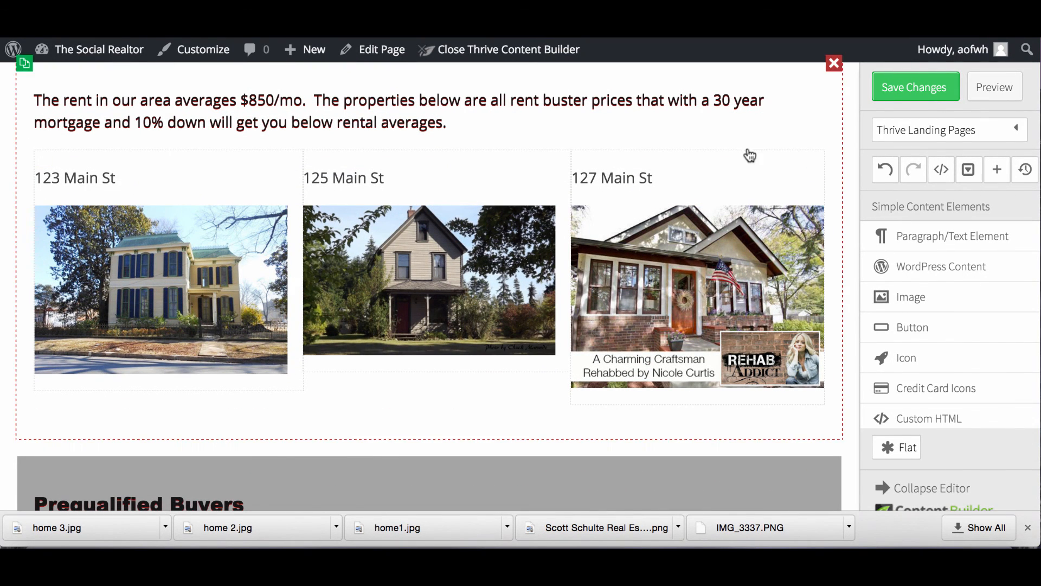
pyautogui.click(896, 93)
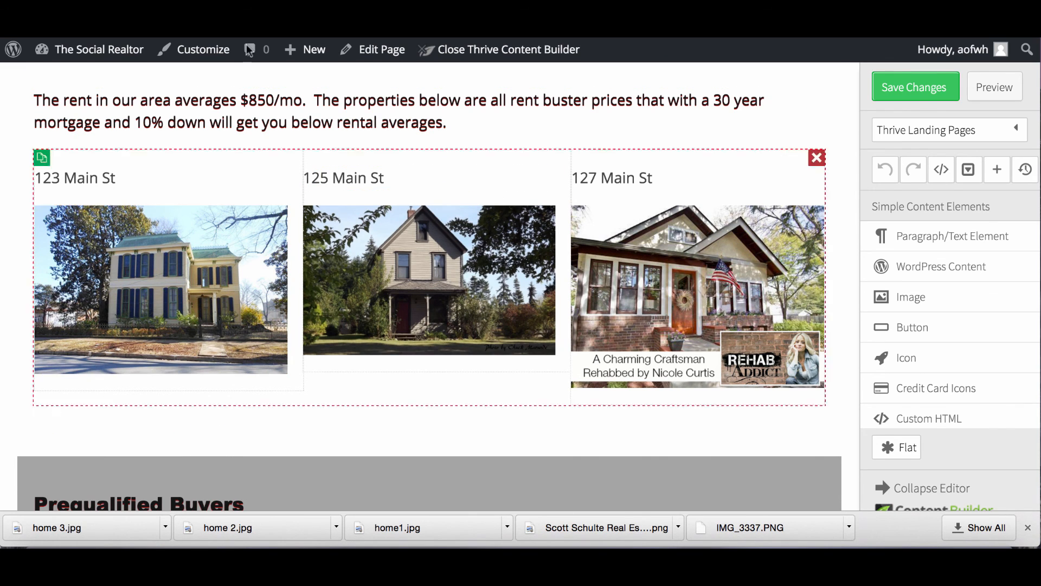
pyautogui.hotkey('ctrl', 'shift', 'Tab')
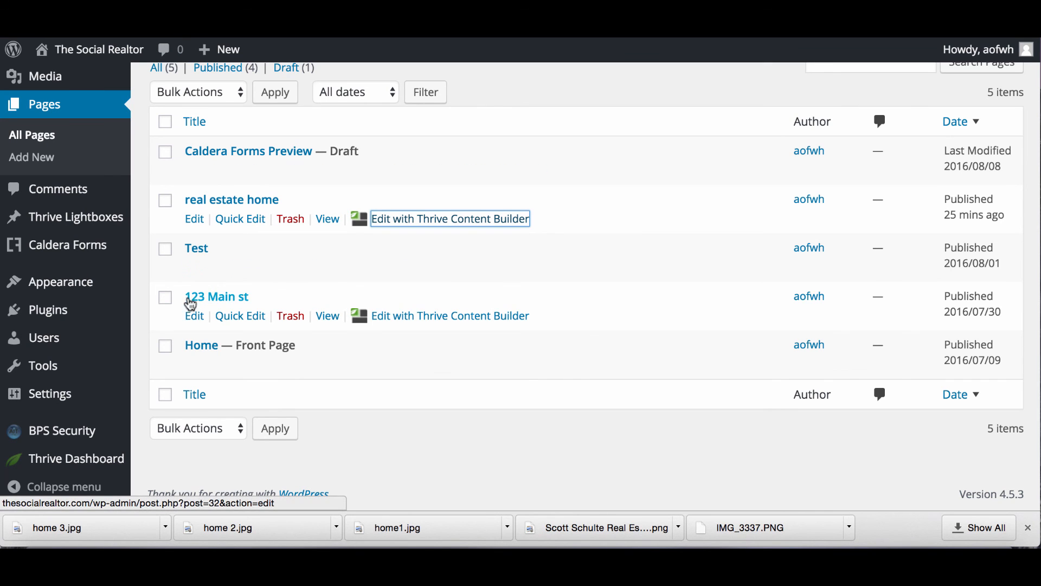
# Start a new WordPress page titled '125 Main St'.
pyautogui.scroll(5, 245, 292)
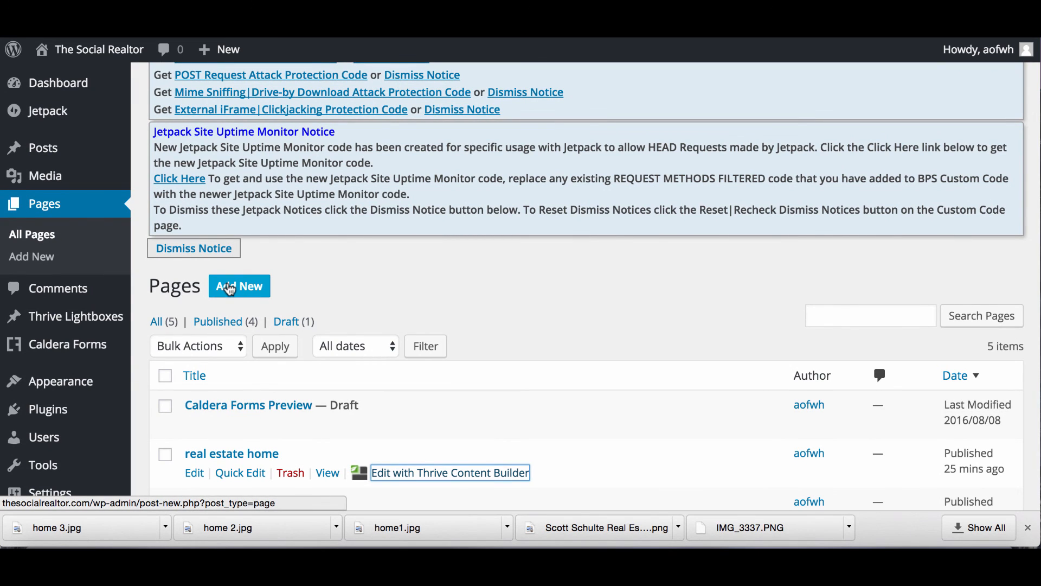
pyautogui.click(230, 289)
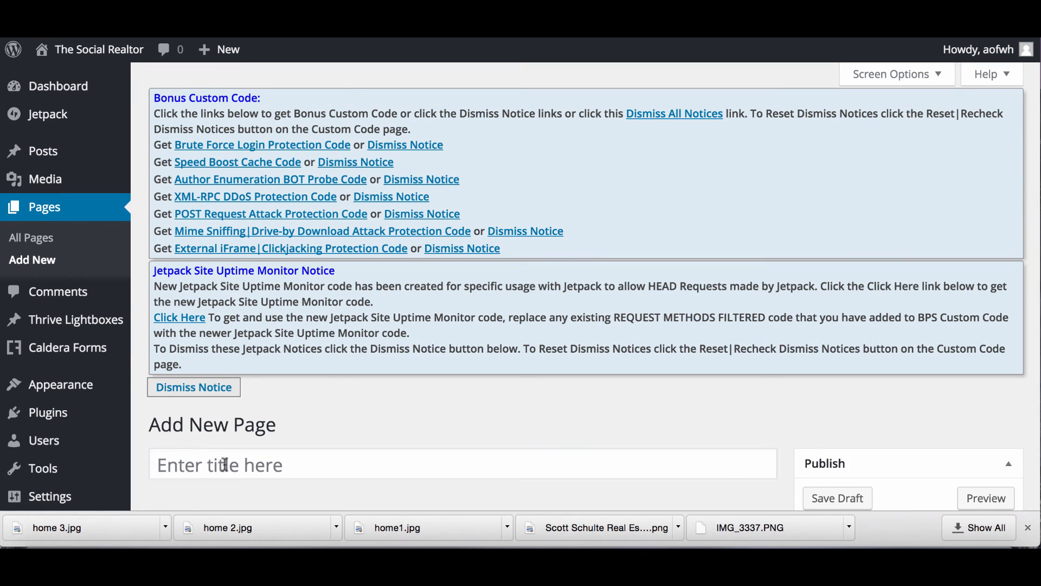
pyautogui.click(224, 465)
pyautogui.write('125')
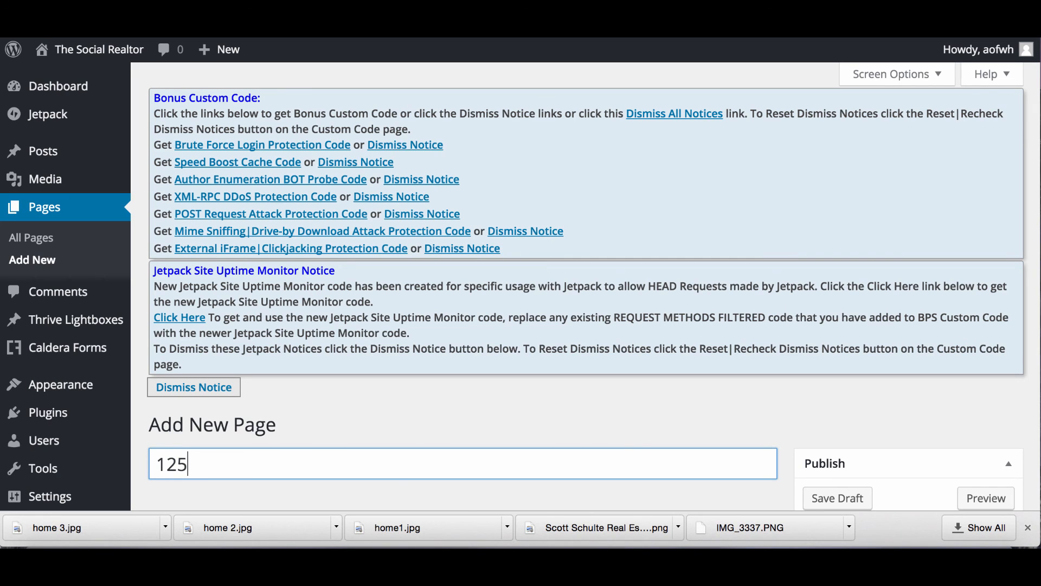
pyautogui.write(' Main St')
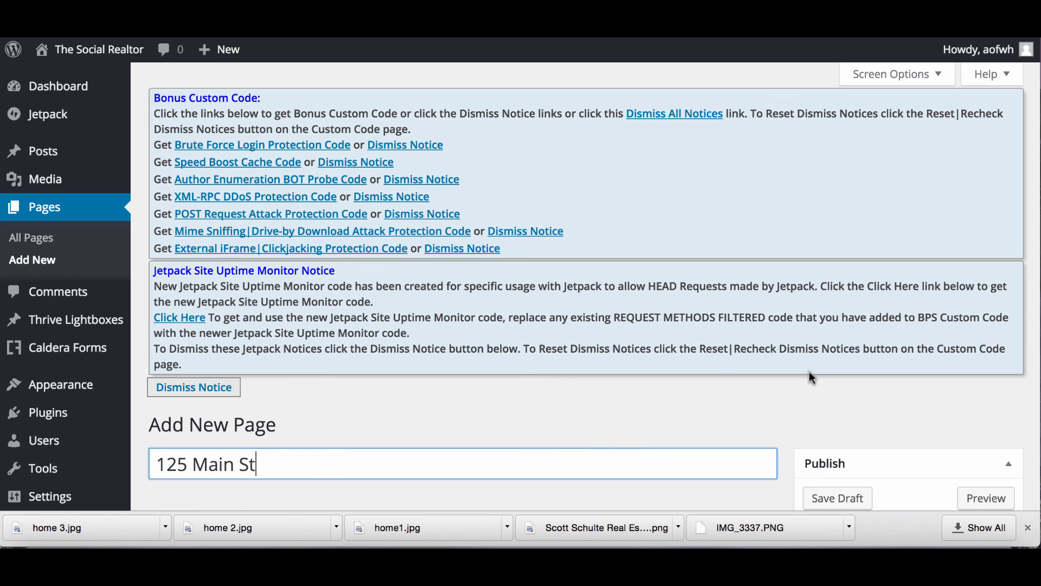
# Publish the 125 Main St page and open it in Thrive Content Builder.
pyautogui.scroll(-3, 811, 385)
pyautogui.scroll(-6, 736, 441)
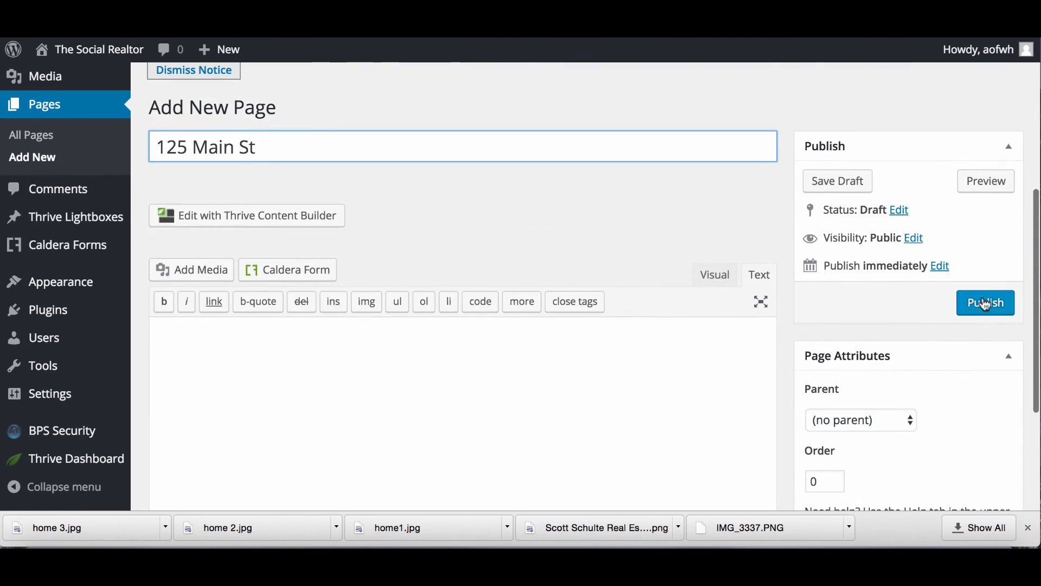
pyautogui.click(986, 304)
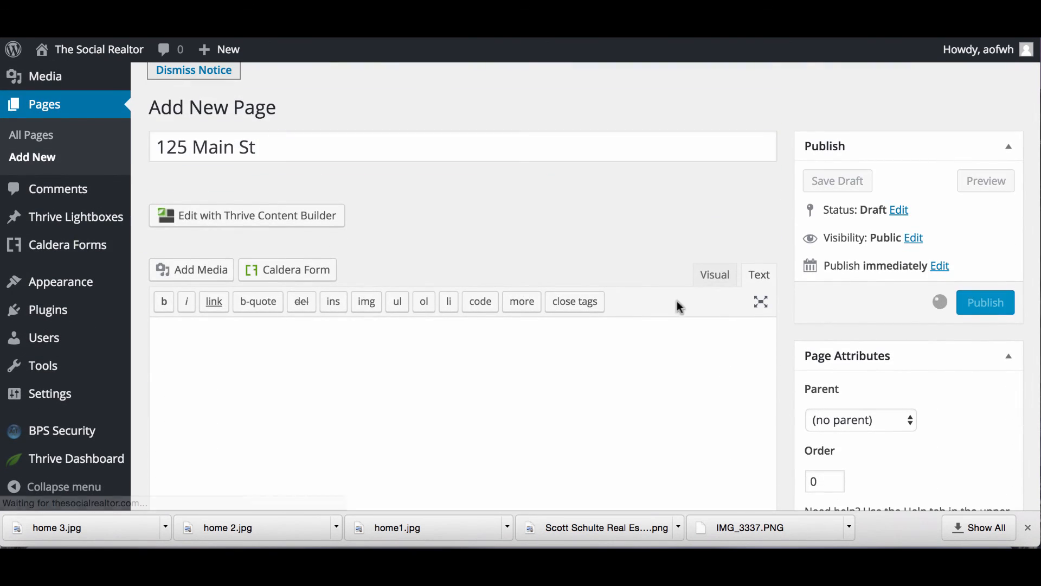
pyautogui.scroll(-10, 481, 329)
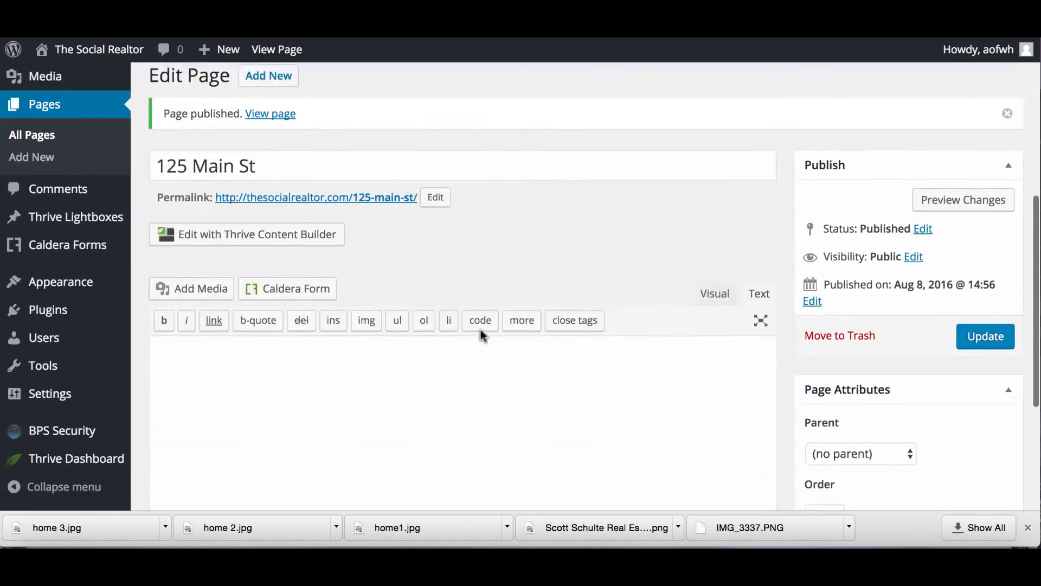
pyautogui.click(330, 209)
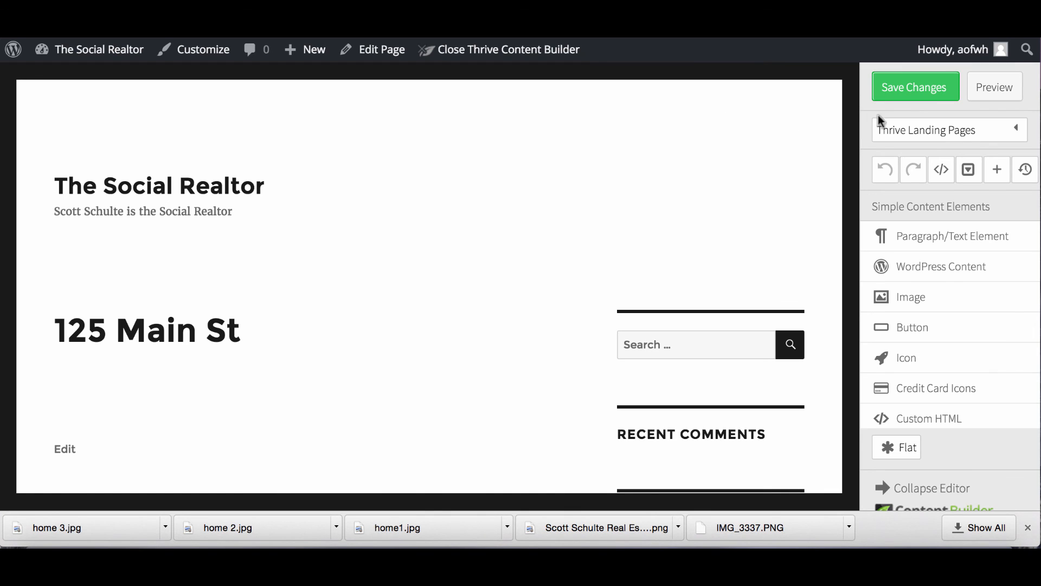
# Load the Blank Page landing page template onto the 125 Main St page.
pyautogui.click(924, 140)
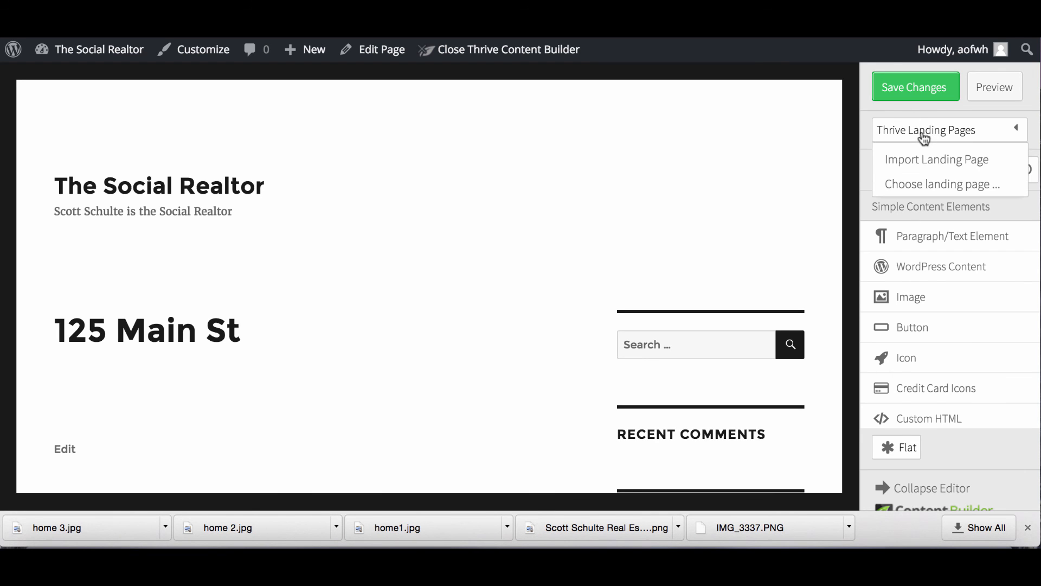
pyautogui.click(918, 185)
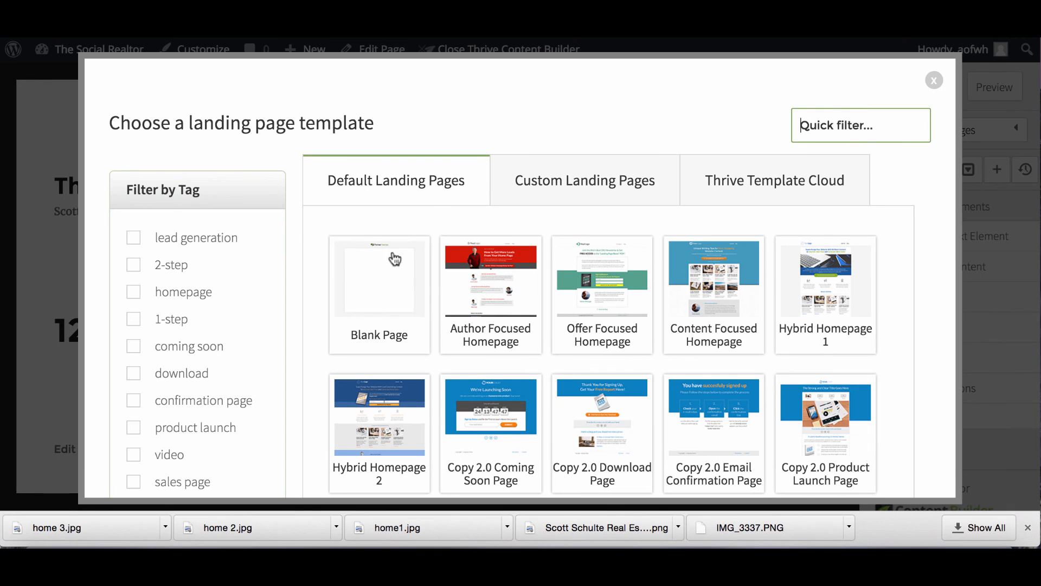
pyautogui.click(389, 266)
pyautogui.scroll(-7, 902, 337)
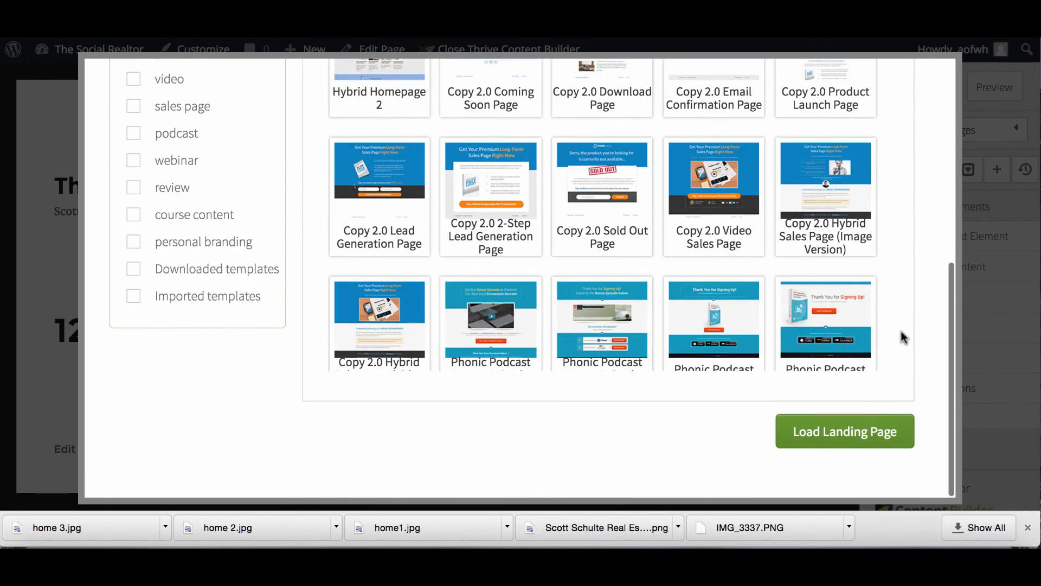
pyautogui.click(857, 432)
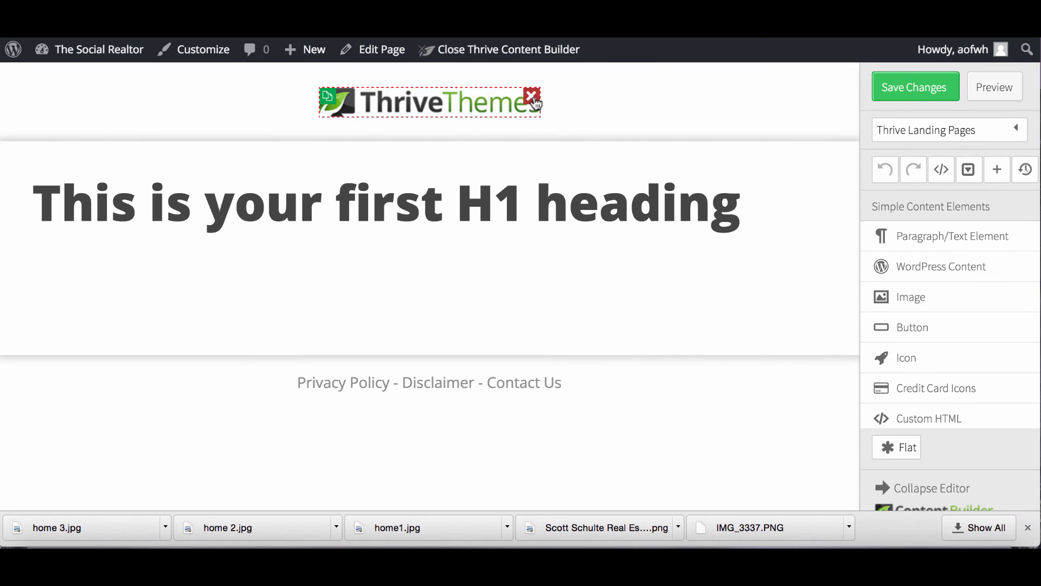
# Delete the template's ThriveThemes logo and footer links.
pyautogui.click(525, 100)
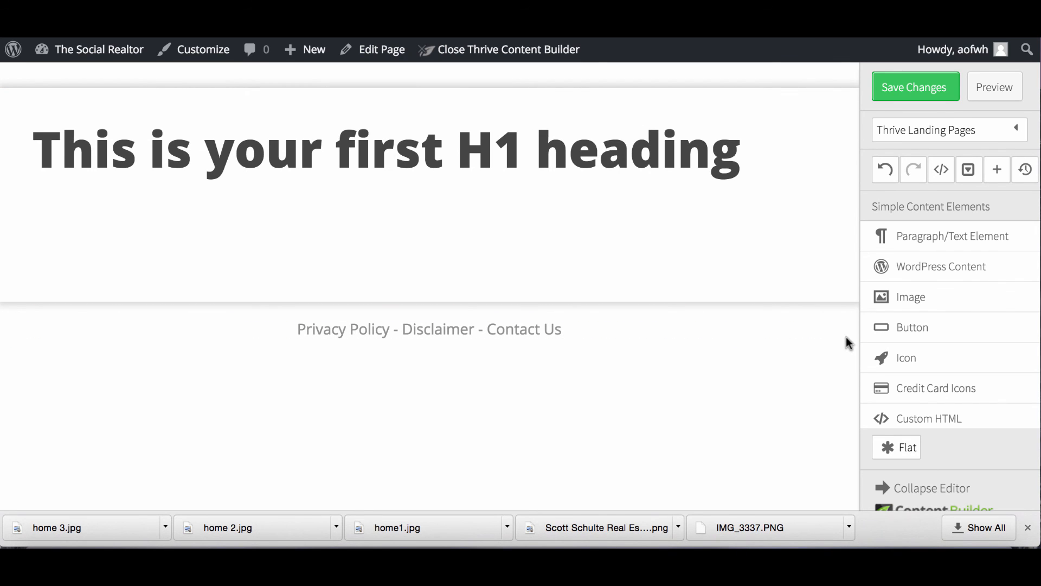
pyautogui.click(848, 327)
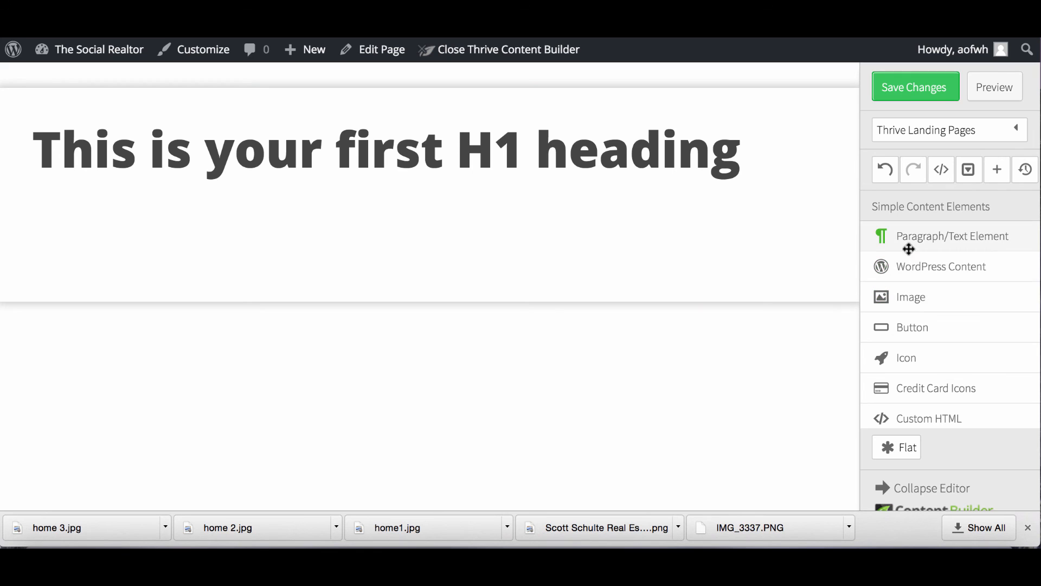
pyautogui.scroll(-5, 930, 331)
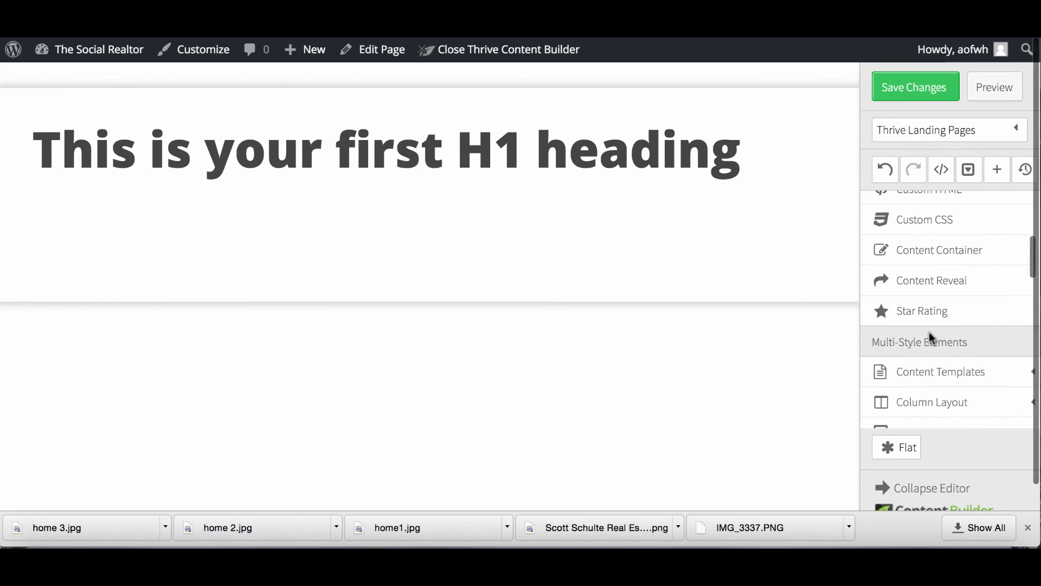
pyautogui.scroll(-1, 930, 335)
pyautogui.scroll(6, 929, 336)
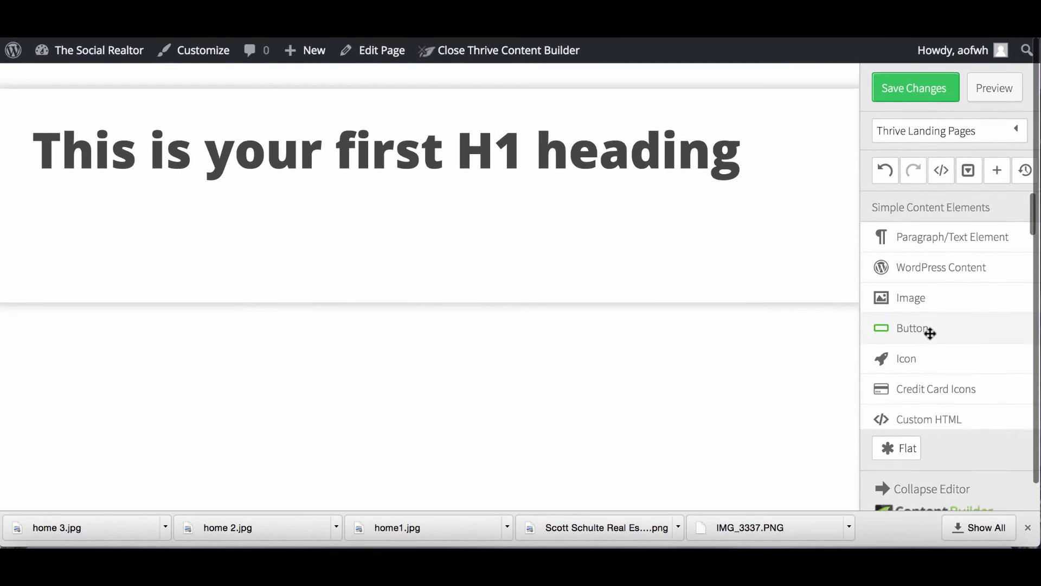
# Add an Image element above the heading showing the real estate logo.
pyautogui.moveTo(923, 307); pyautogui.dragTo(441, 91)
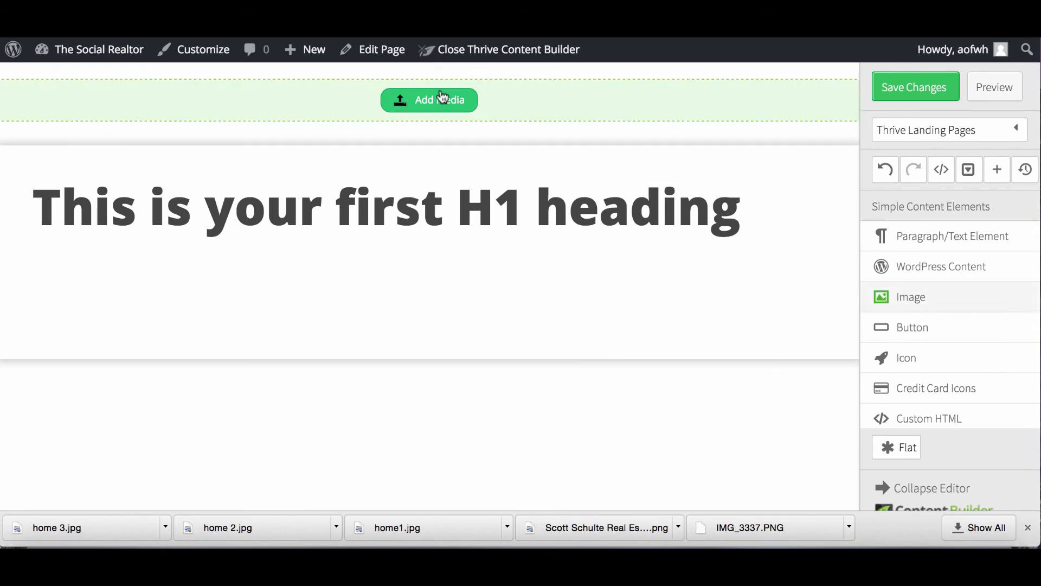
pyautogui.click(444, 105)
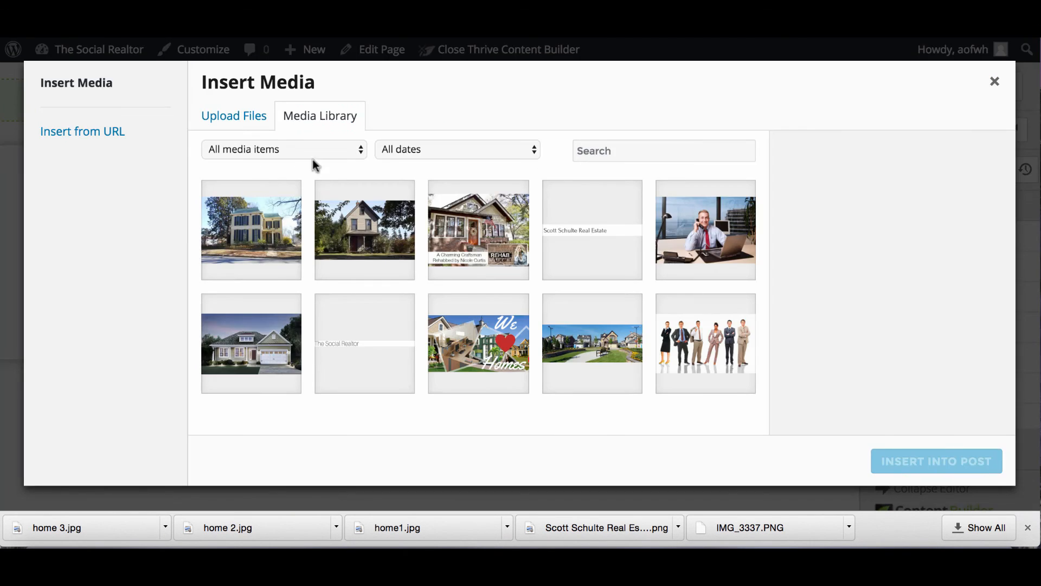
pyautogui.click(598, 218)
pyautogui.click(925, 460)
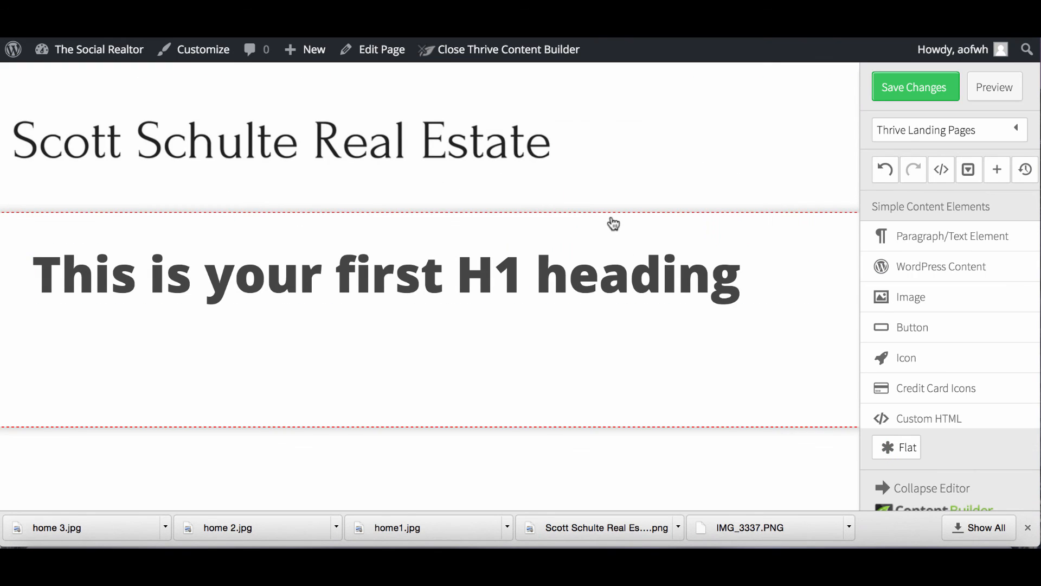
# Add a Responsive Video block, delete the placeholder H1 heading, and switch to YouTube.
pyautogui.scroll(-2, 949, 284)
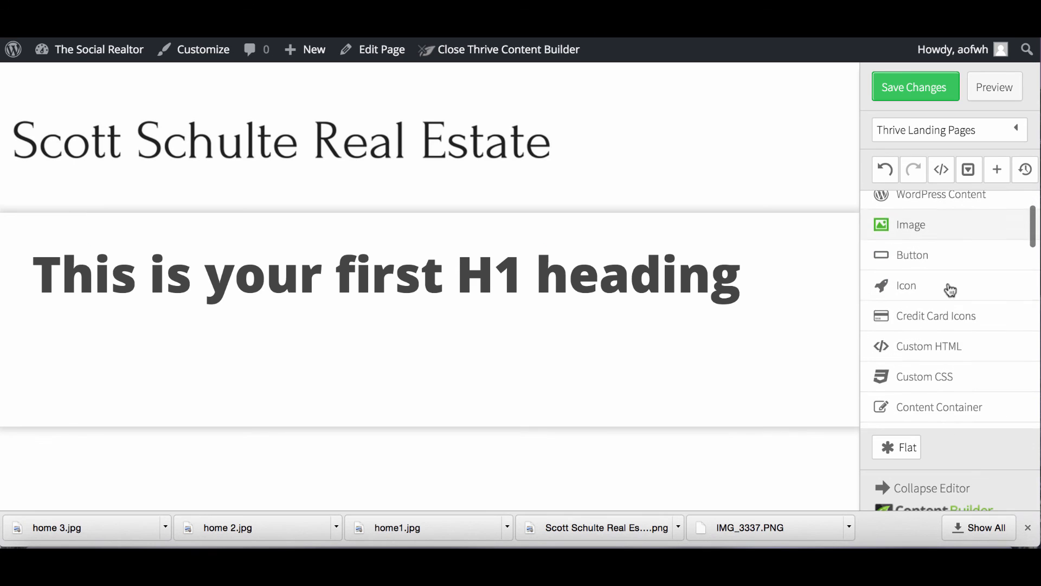
pyautogui.scroll(-2, 935, 325)
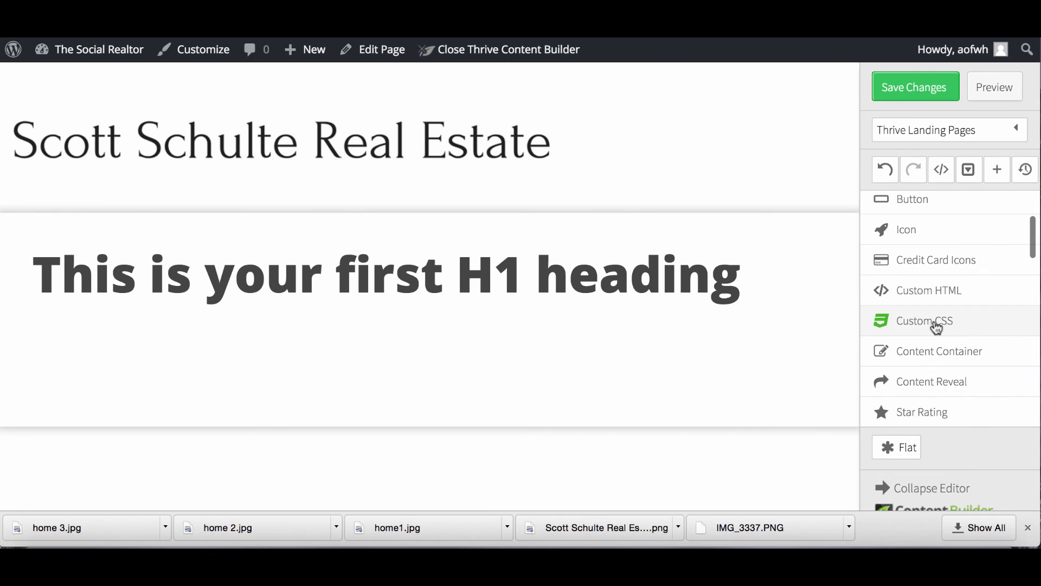
pyautogui.scroll(-4, 963, 340)
pyautogui.scroll(-10, 963, 340)
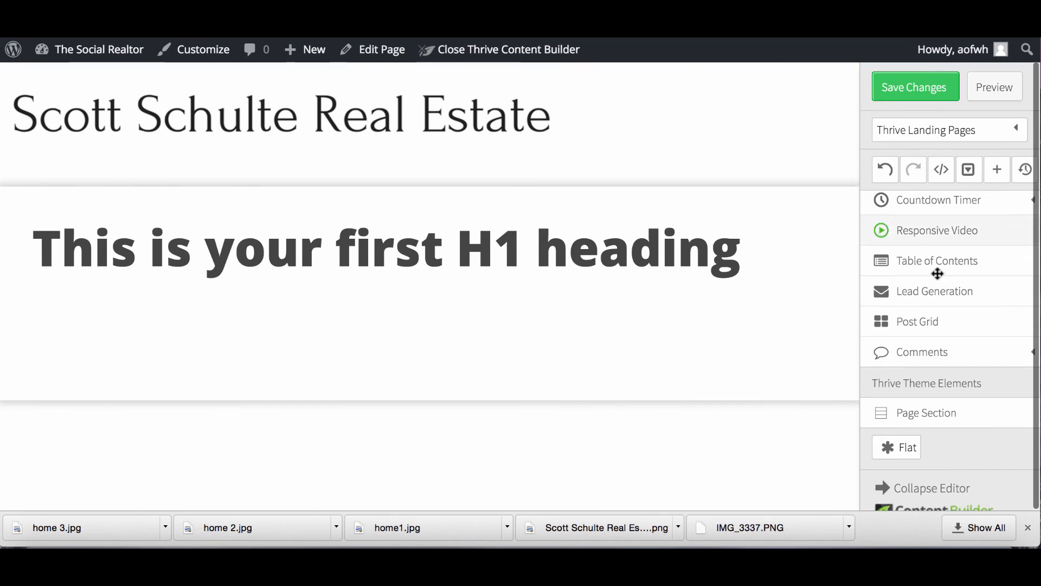
pyautogui.moveTo(922, 225); pyautogui.dragTo(645, 199)
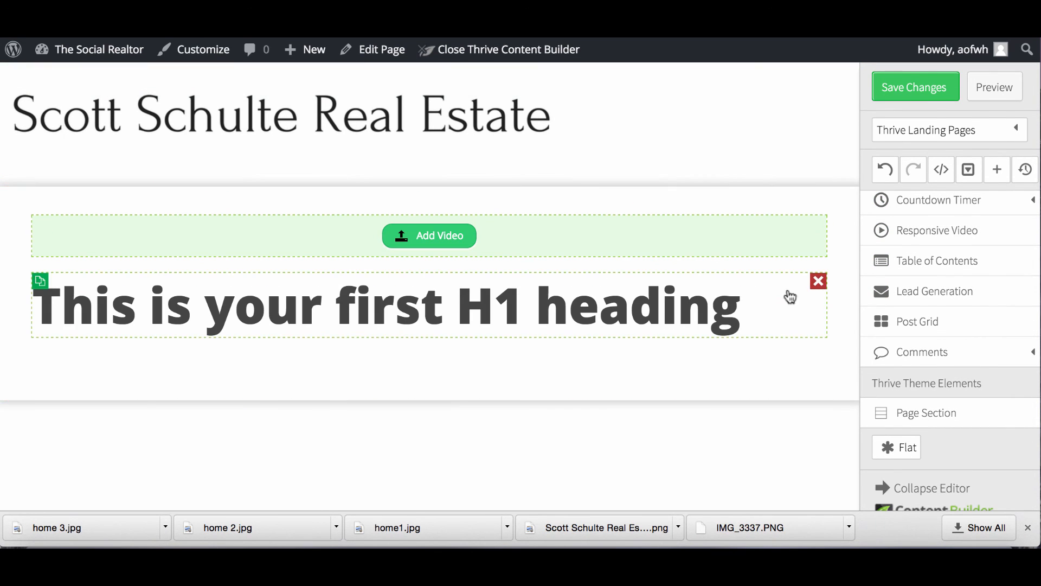
pyautogui.click(817, 281)
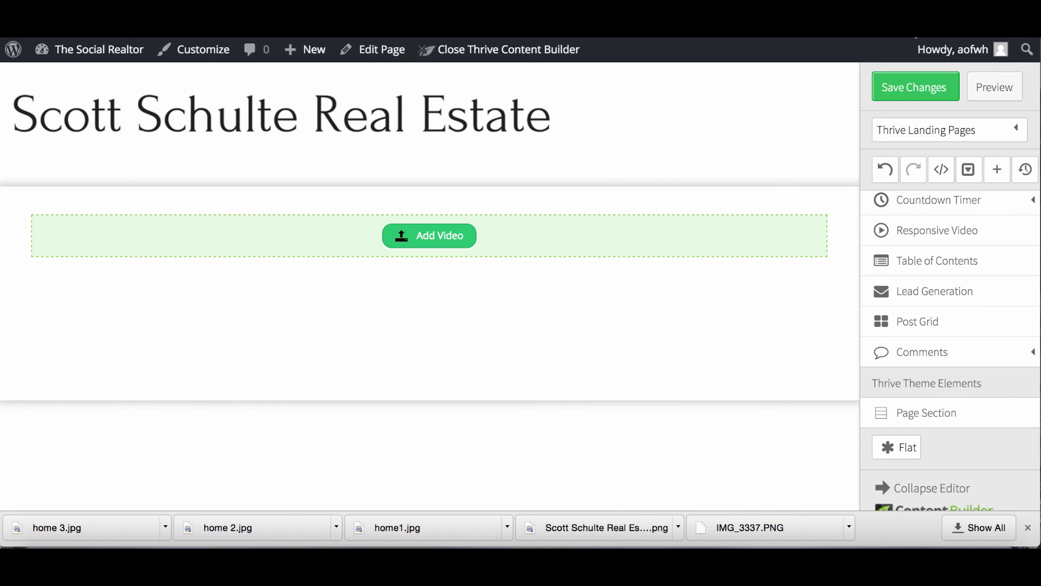
pyautogui.hotkey('ctrl', 'Tab')
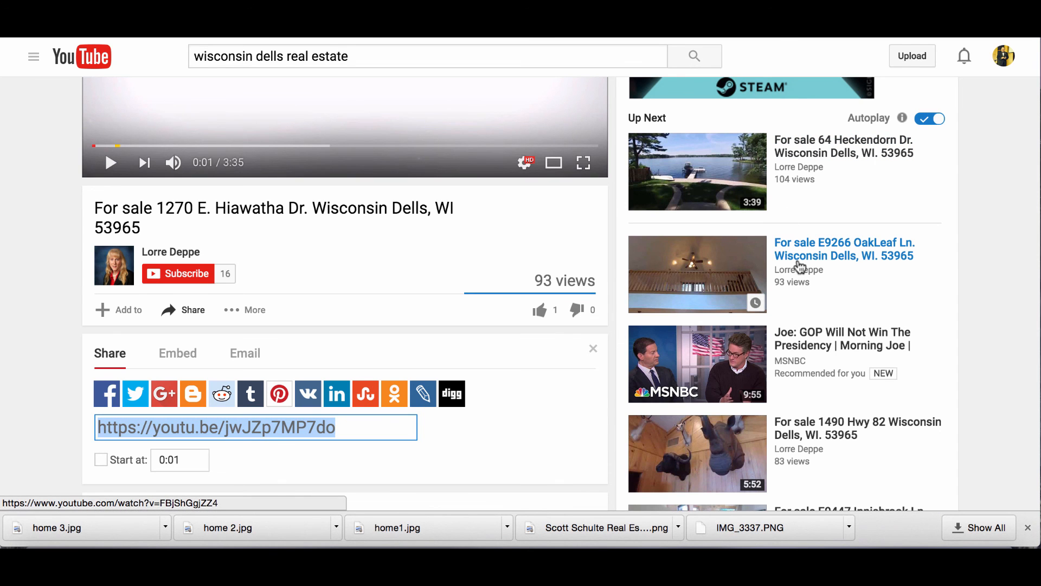
pyautogui.click(819, 162)
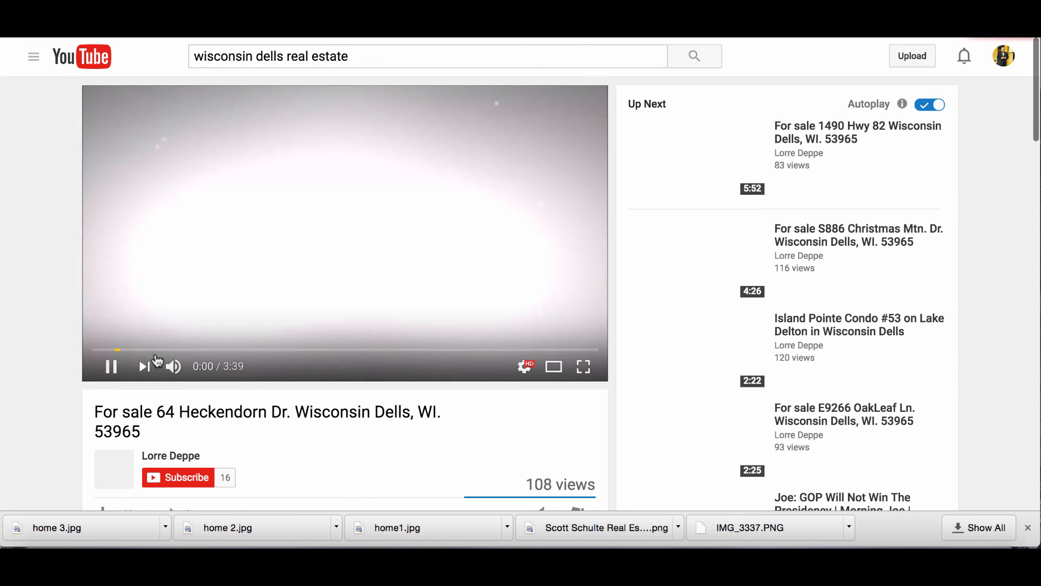
pyautogui.click(110, 367)
pyautogui.scroll(-3, 360, 458)
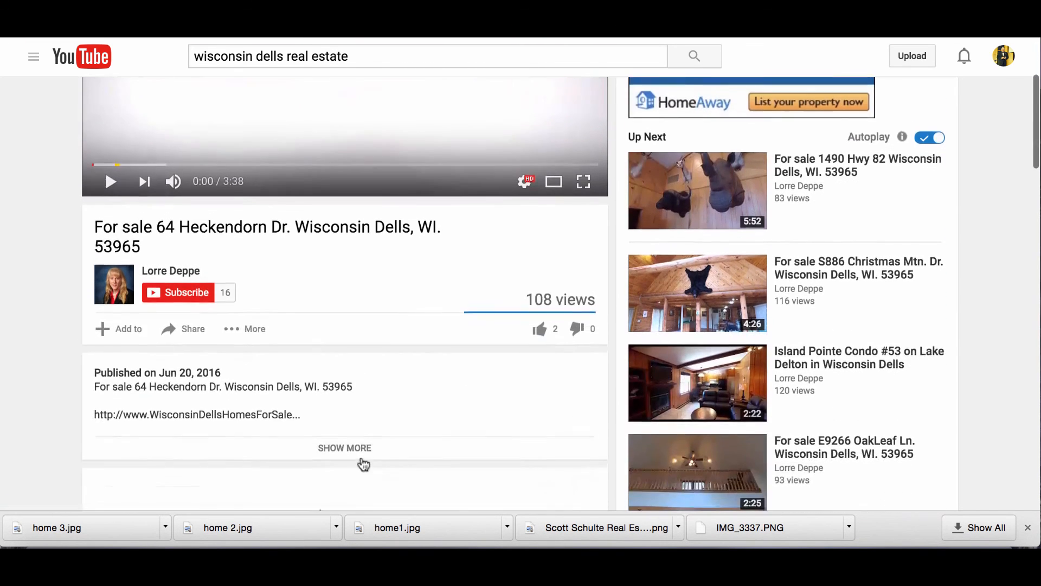
pyautogui.scroll(-1, 276, 432)
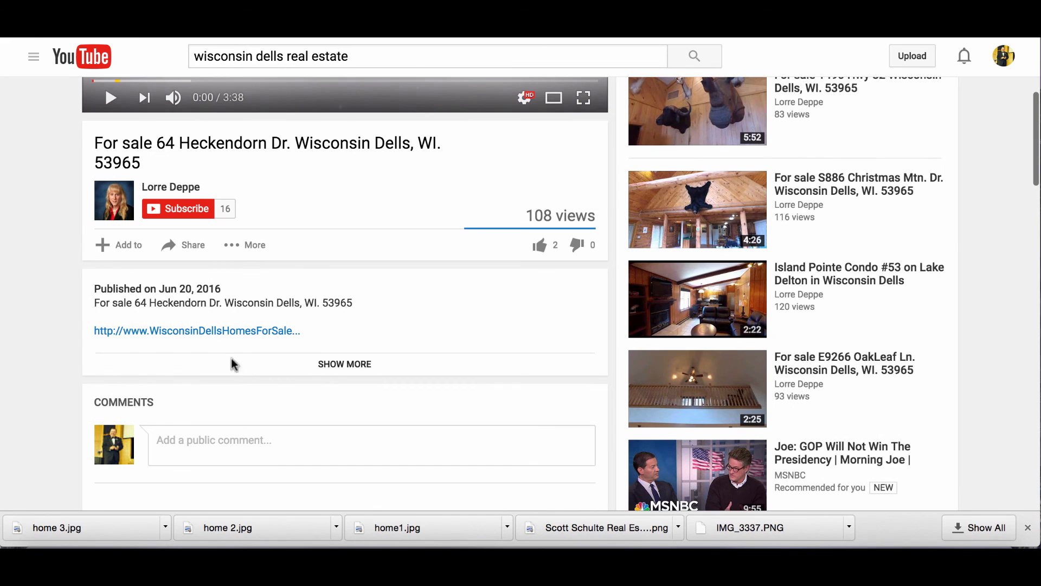
pyautogui.click(192, 247)
pyautogui.hotkey('ctrl', 'c')
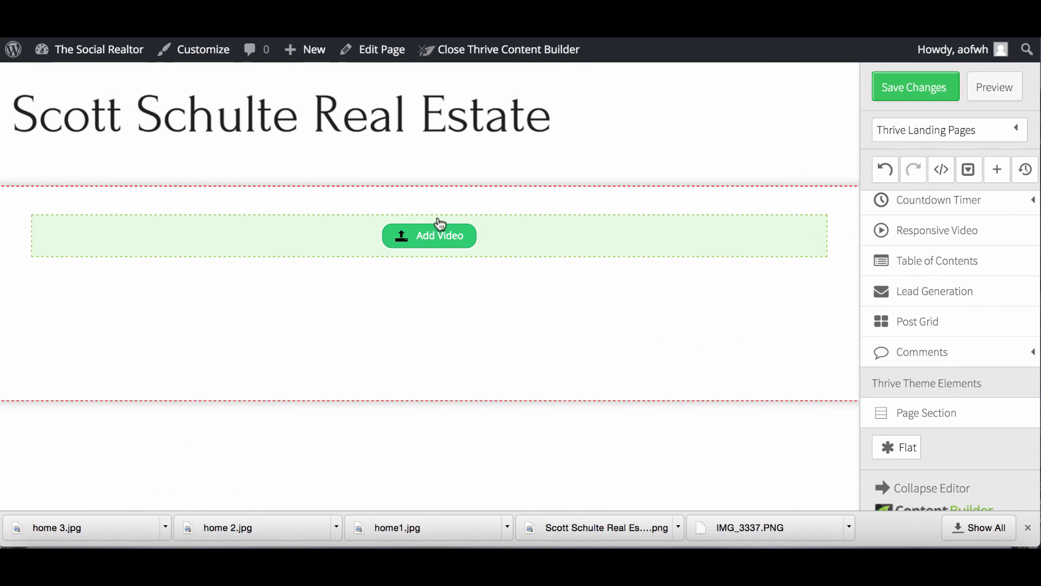
pyautogui.click(437, 234)
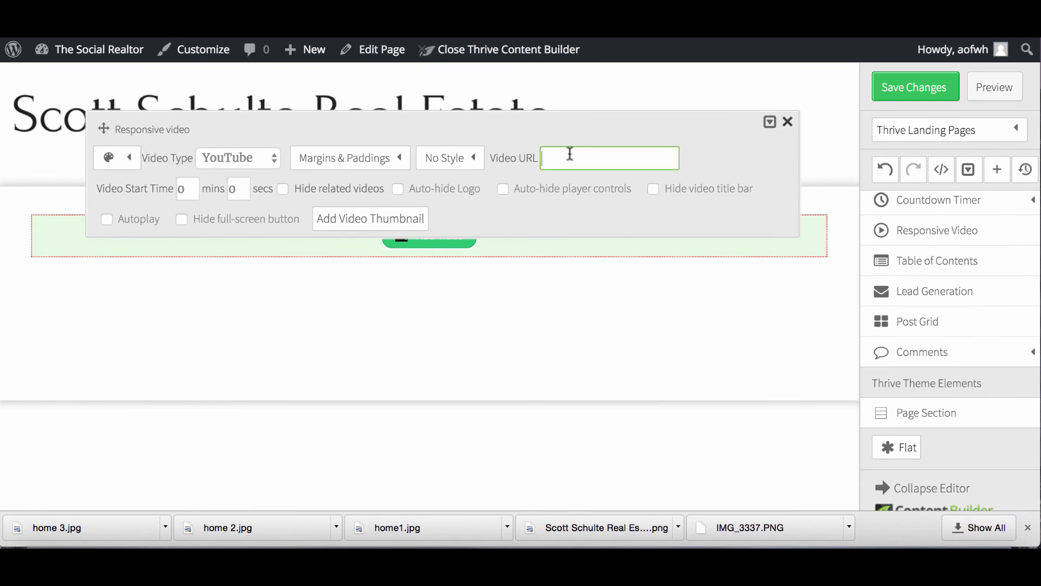
pyautogui.hotkey('ctrl', 'v')
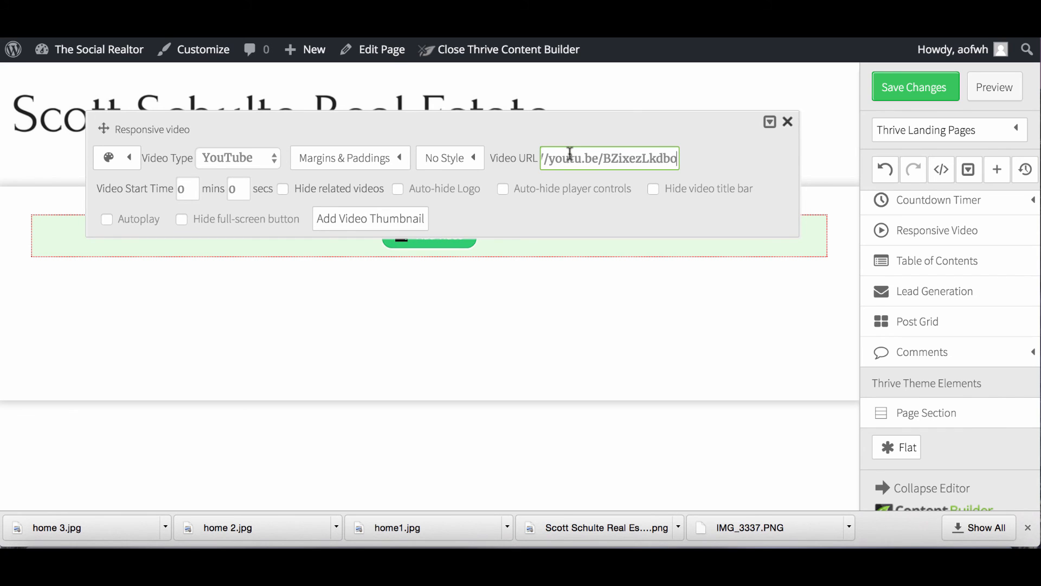
pyautogui.click(892, 90)
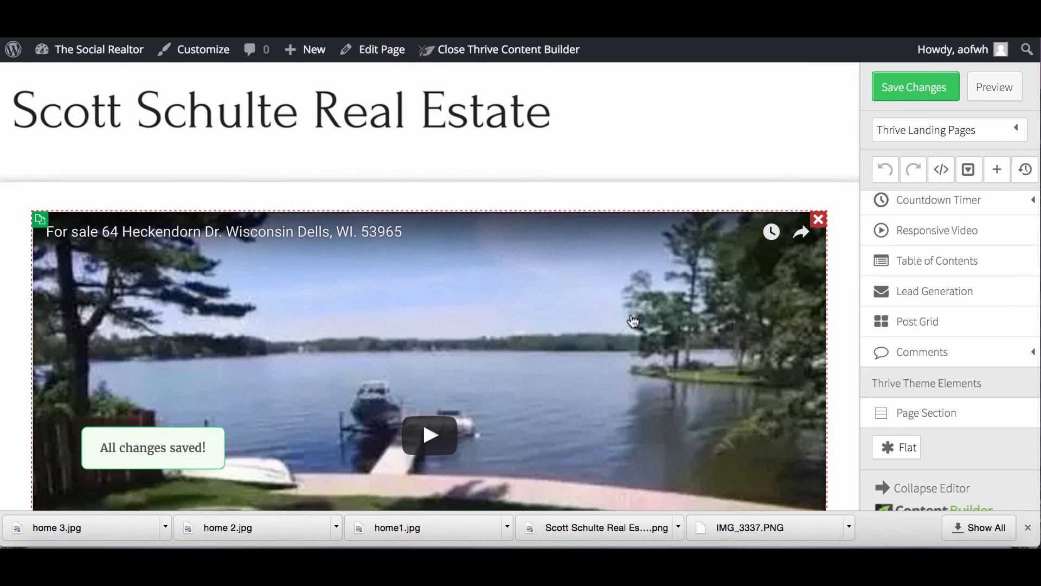
# Add a new Paragraph/Text element directly below the video.
pyautogui.scroll(-3, 633, 321)
pyautogui.scroll(-2, 517, 445)
pyautogui.scroll(5, 516, 443)
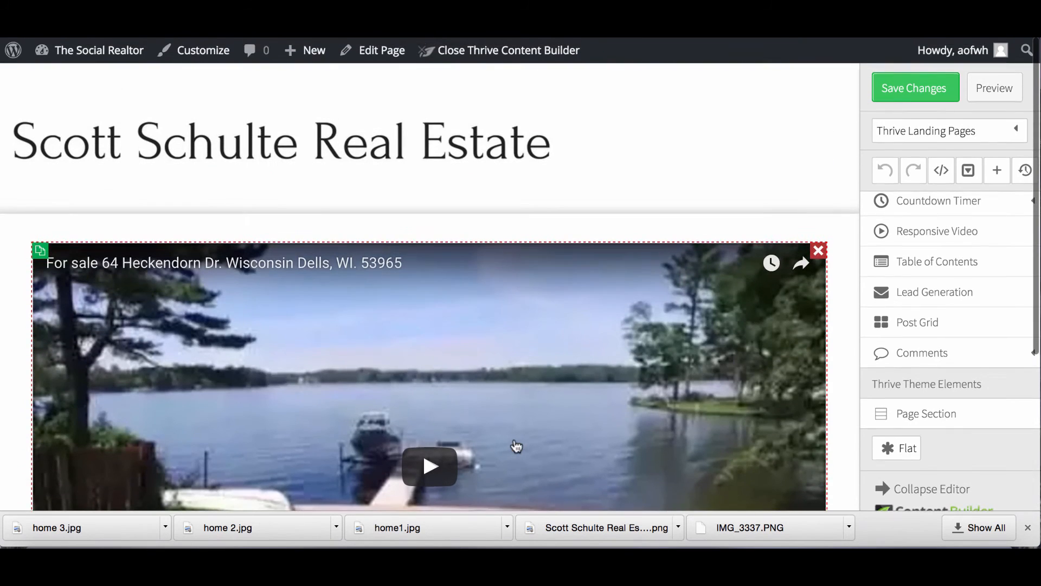
pyautogui.scroll(-2, 596, 284)
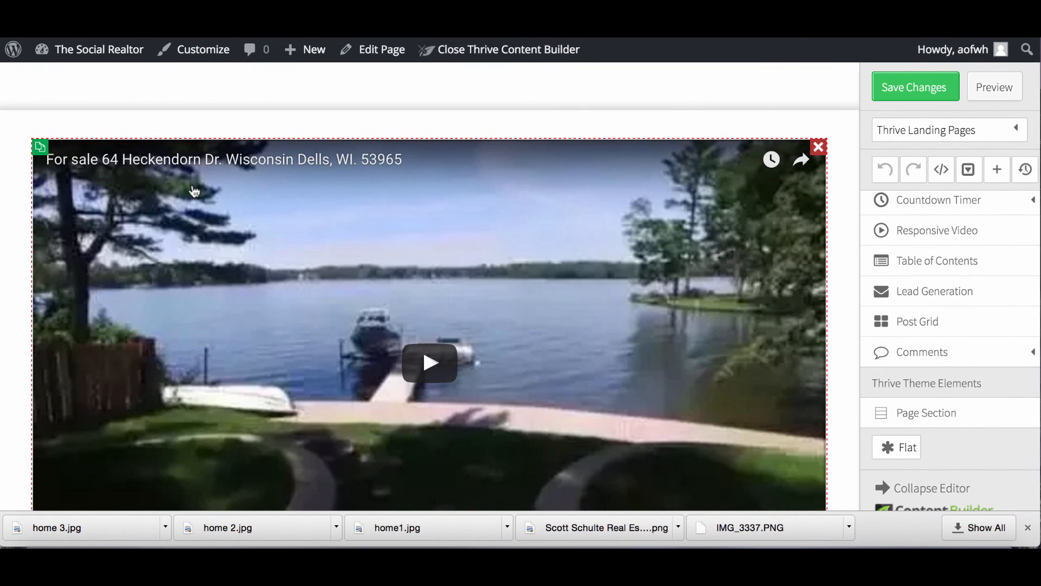
pyautogui.scroll(2, 195, 192)
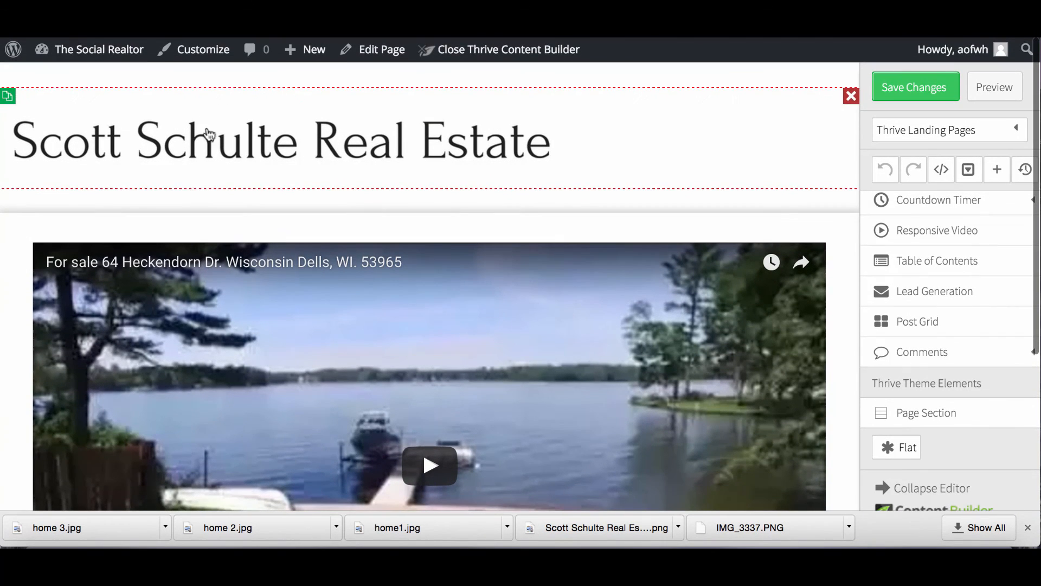
pyautogui.scroll(-4, 195, 301)
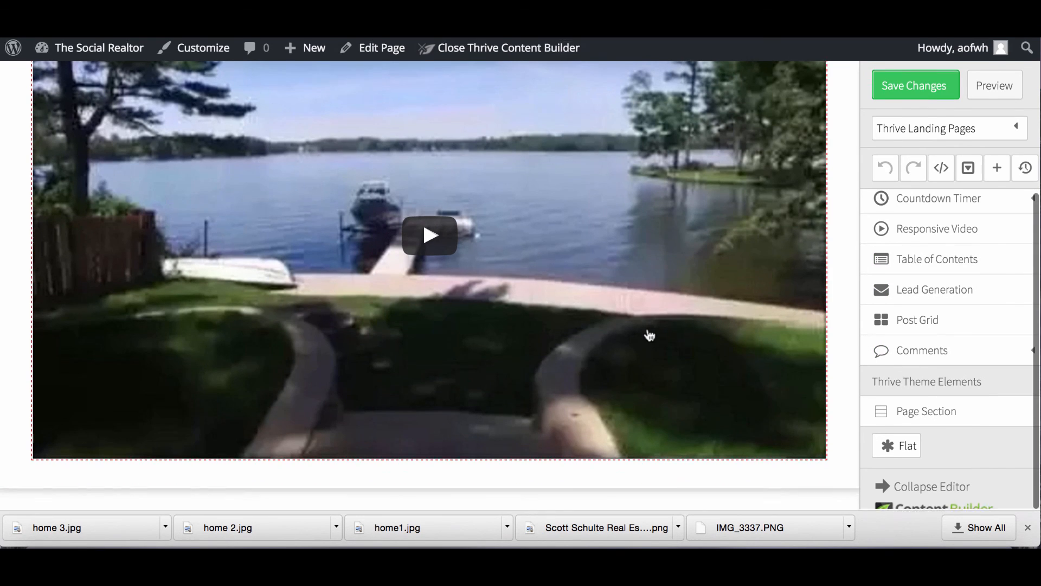
pyautogui.scroll(4, 636, 311)
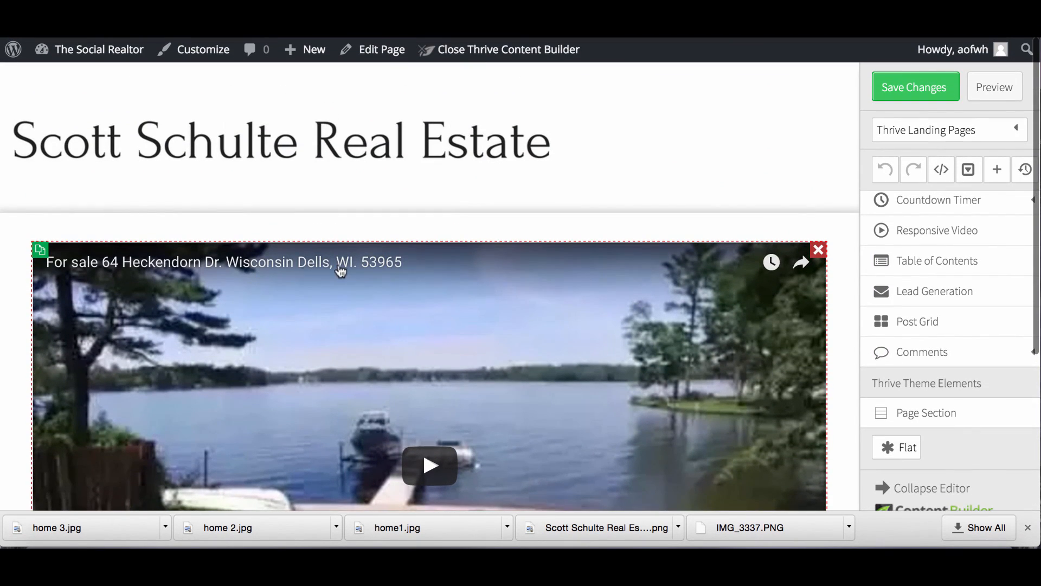
pyautogui.scroll(-4, 413, 264)
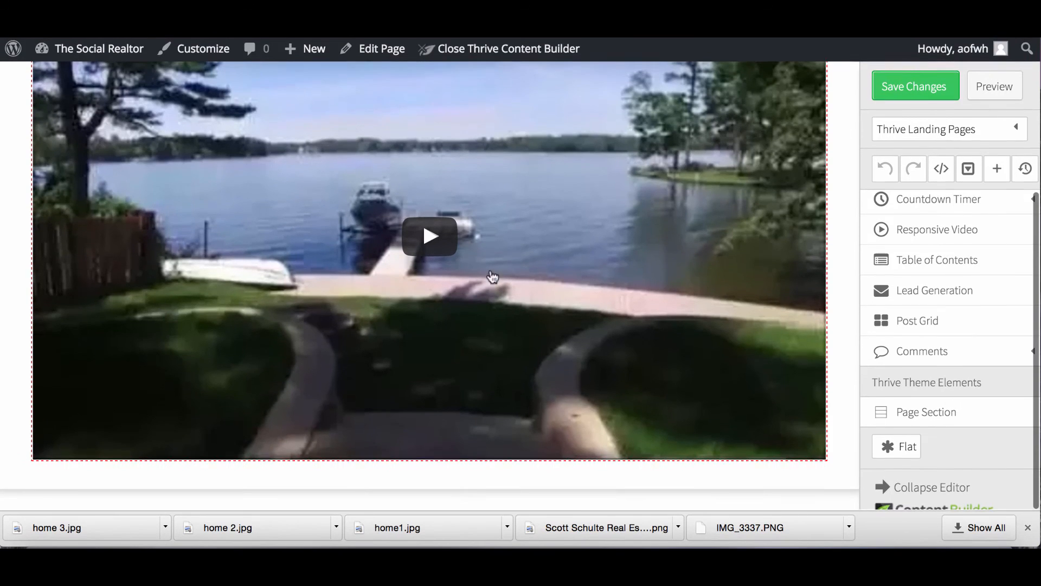
pyautogui.scroll(10, 943, 235)
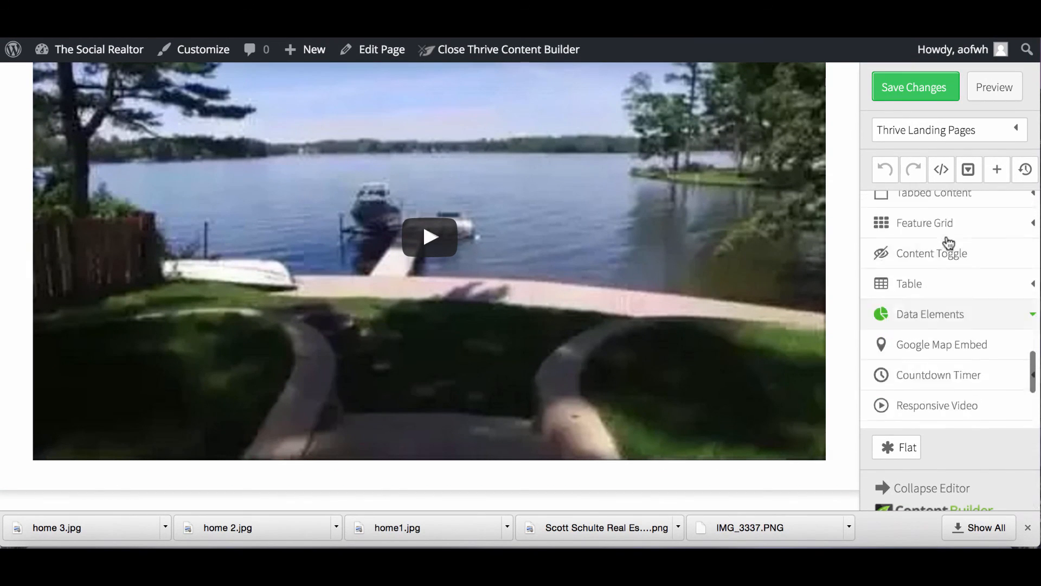
pyautogui.scroll(10, 948, 241)
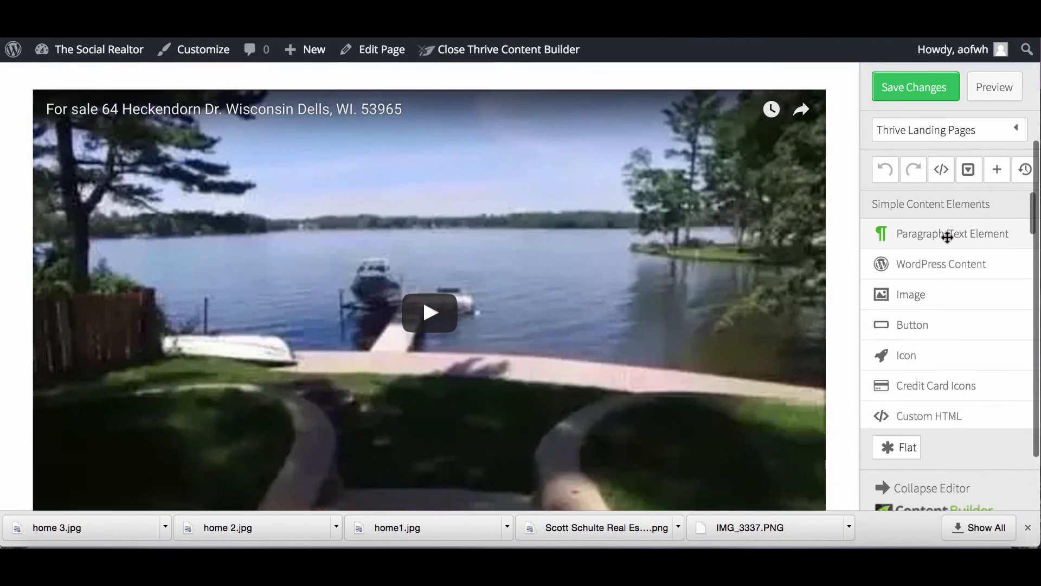
pyautogui.moveTo(947, 237); pyautogui.dragTo(300, 483)
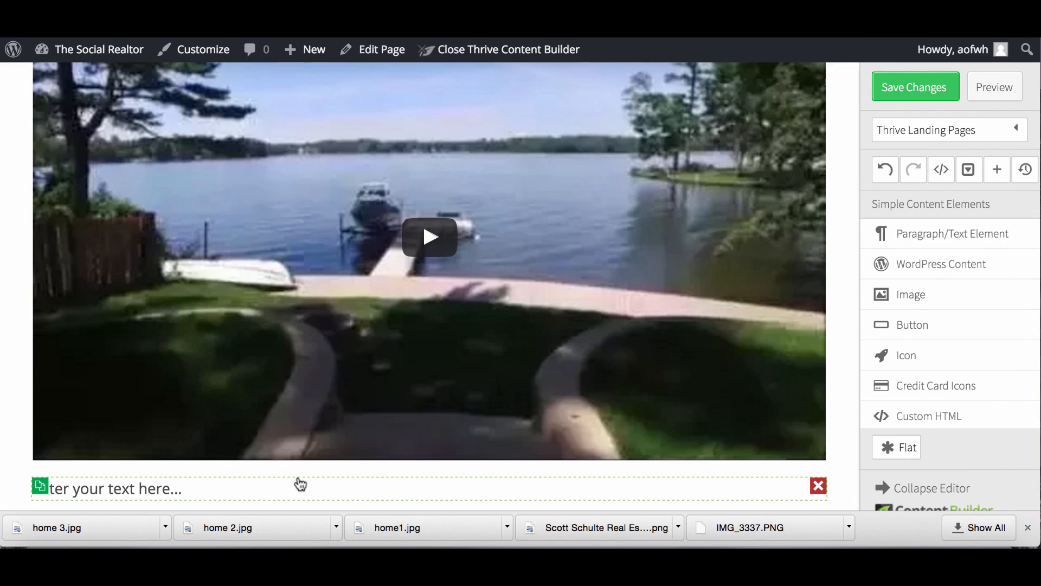
# Make the new text read '125 Main Street' at 40 px in Arial Black.
pyautogui.click(202, 488)
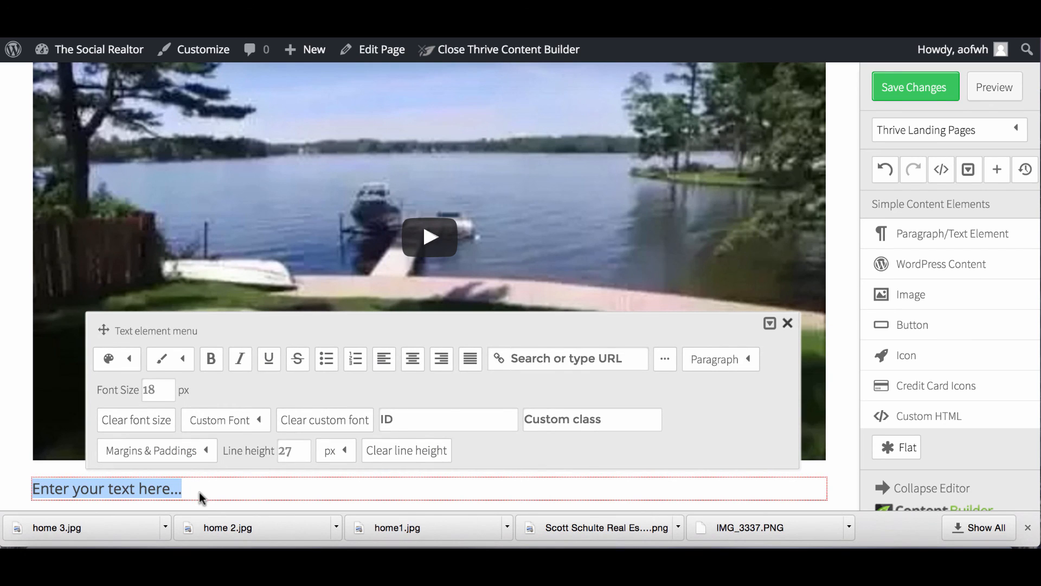
pyautogui.write('125 Main Street')
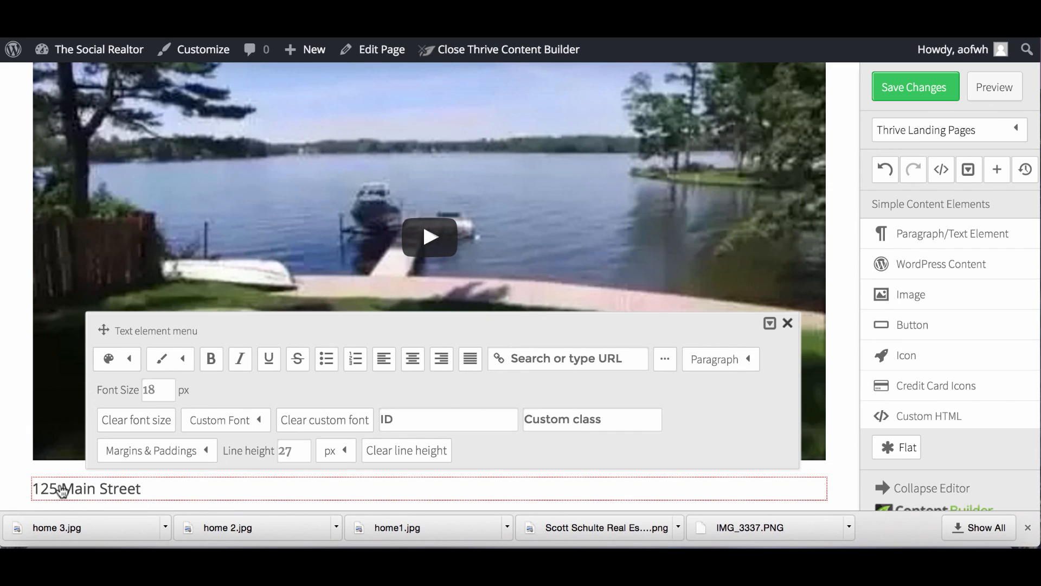
pyautogui.click(143, 488)
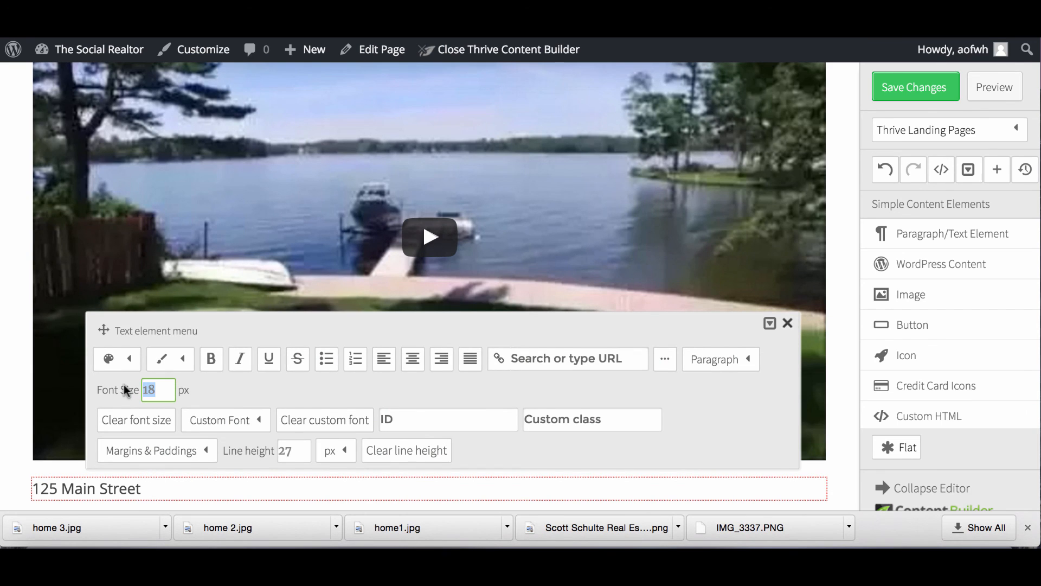
pyautogui.click(244, 425)
pyautogui.scroll(-2, 247, 410)
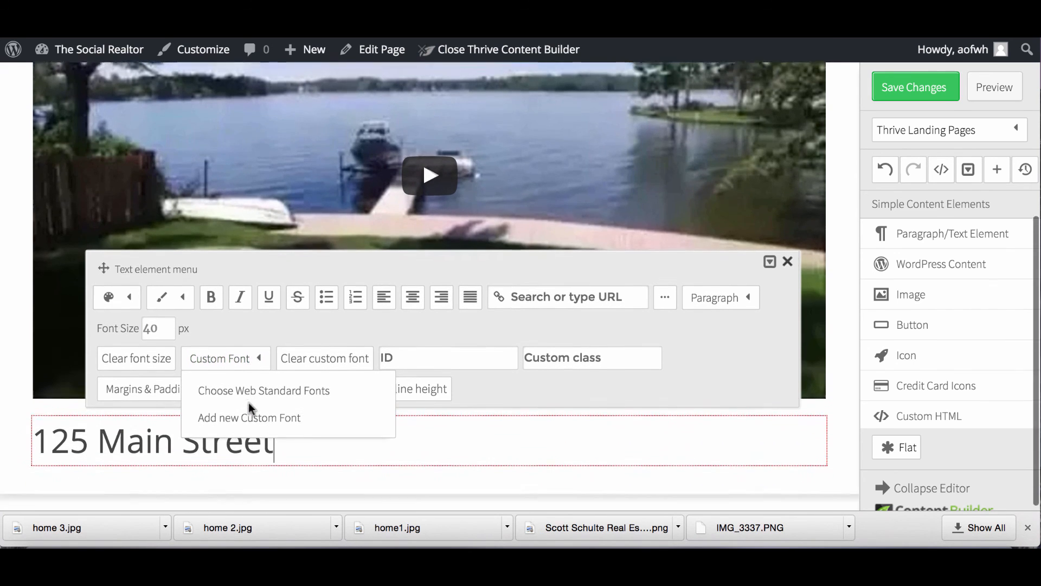
pyautogui.click(249, 386)
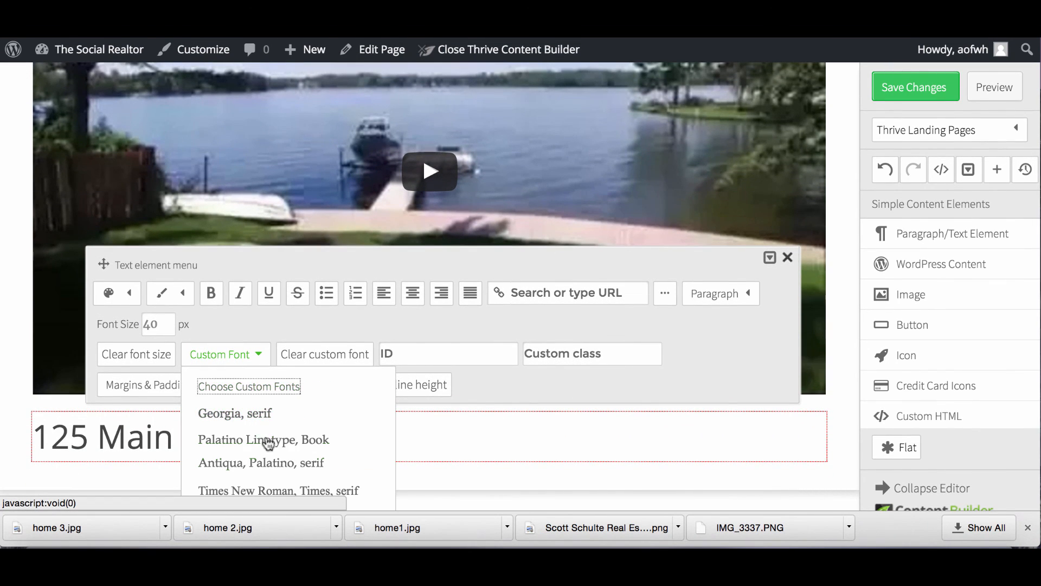
pyautogui.scroll(-3, 262, 434)
pyautogui.click(277, 454)
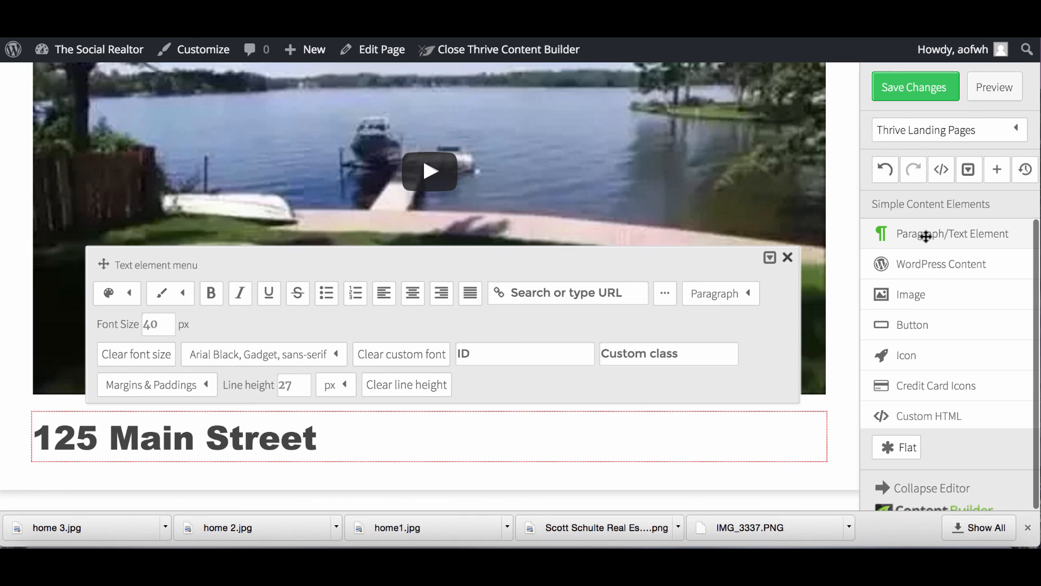
pyautogui.scroll(-5, 984, 376)
# Place a Style 5 Content Box without headline beneath the 125 Main Street heading.
pyautogui.scroll(-1, 984, 384)
pyautogui.moveTo(942, 222); pyautogui.dragTo(756, 344)
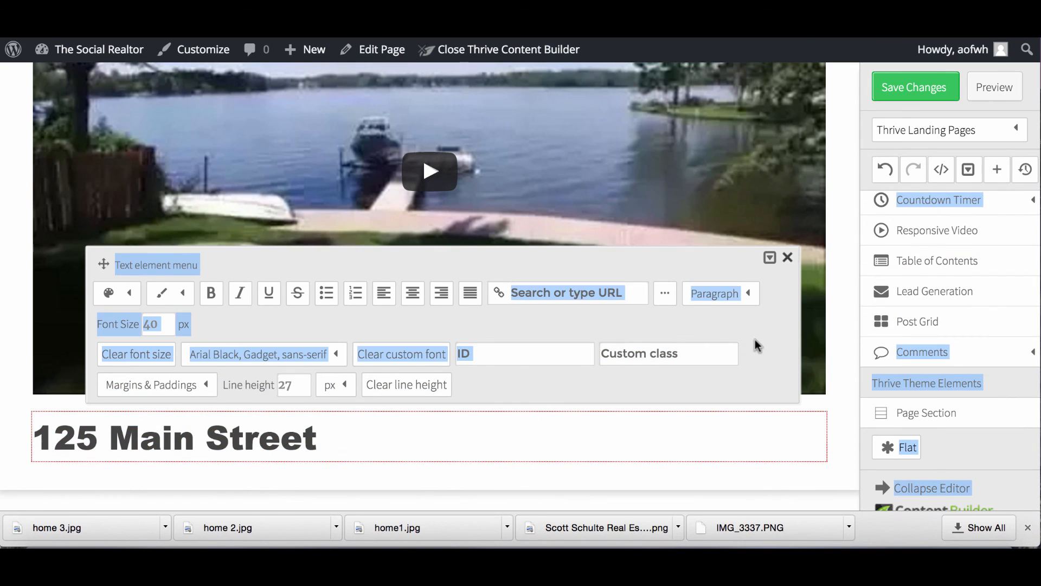
pyautogui.scroll(5, 946, 333)
pyautogui.scroll(3, 946, 333)
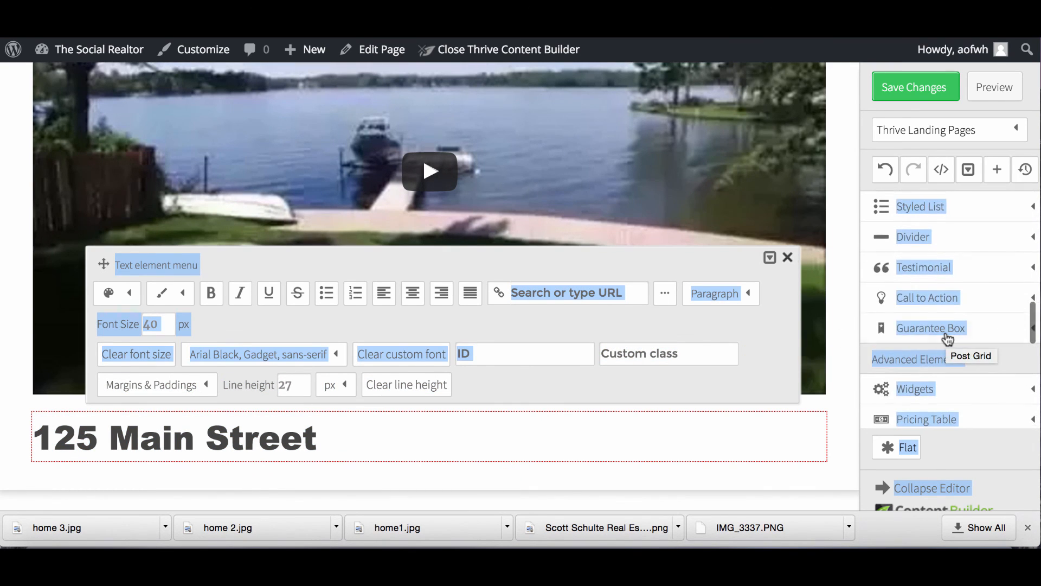
pyautogui.scroll(-5, 950, 386)
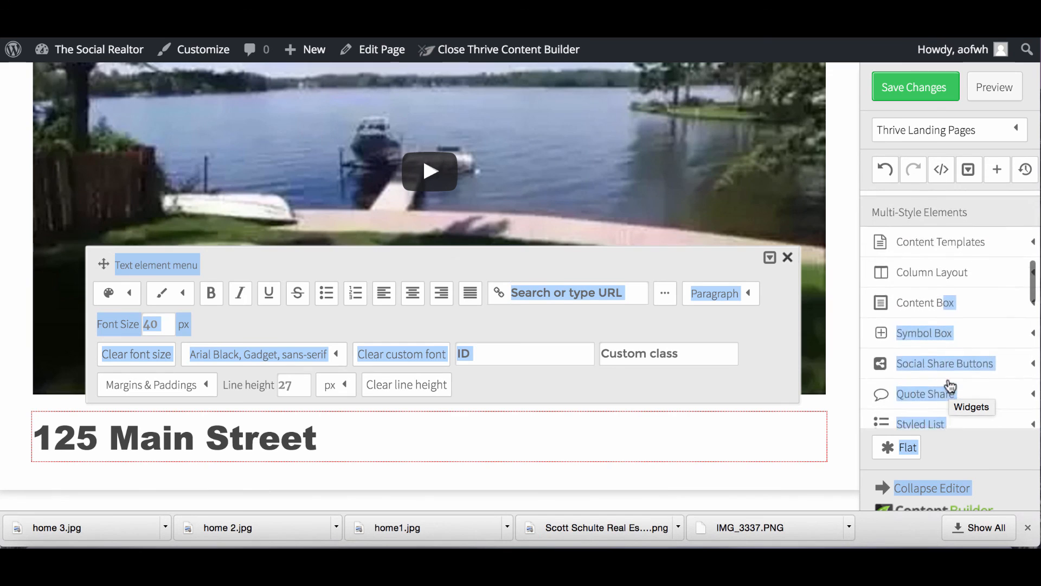
pyautogui.click(899, 380)
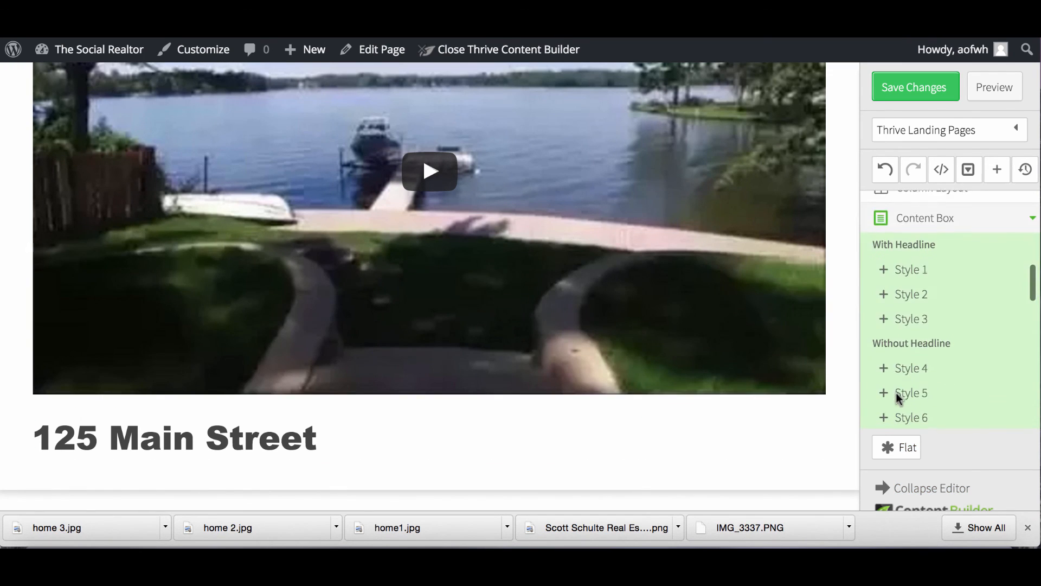
pyautogui.scroll(-3, 897, 395)
pyautogui.moveTo(909, 305); pyautogui.dragTo(530, 477)
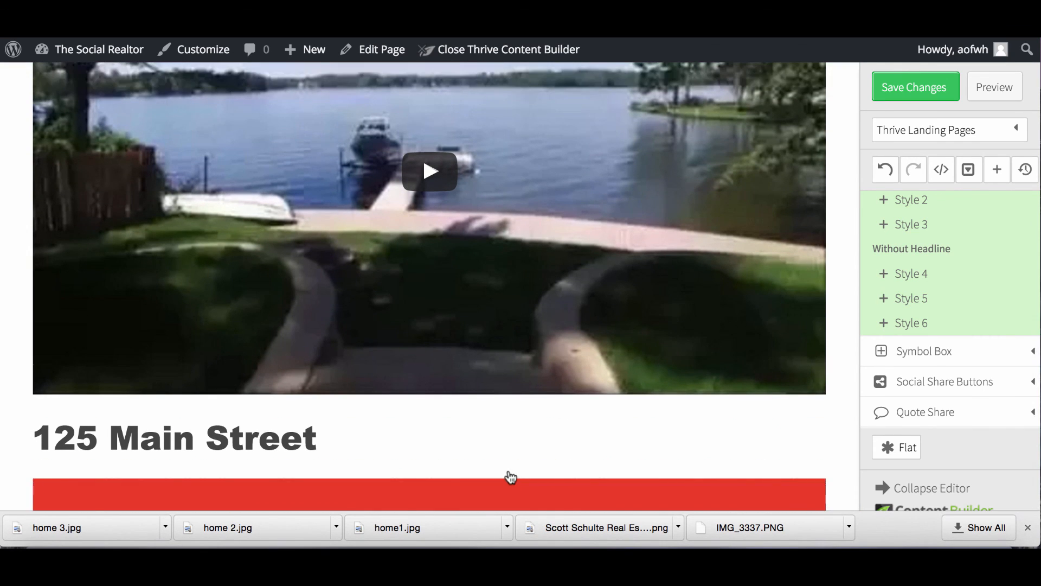
pyautogui.scroll(-2, 510, 477)
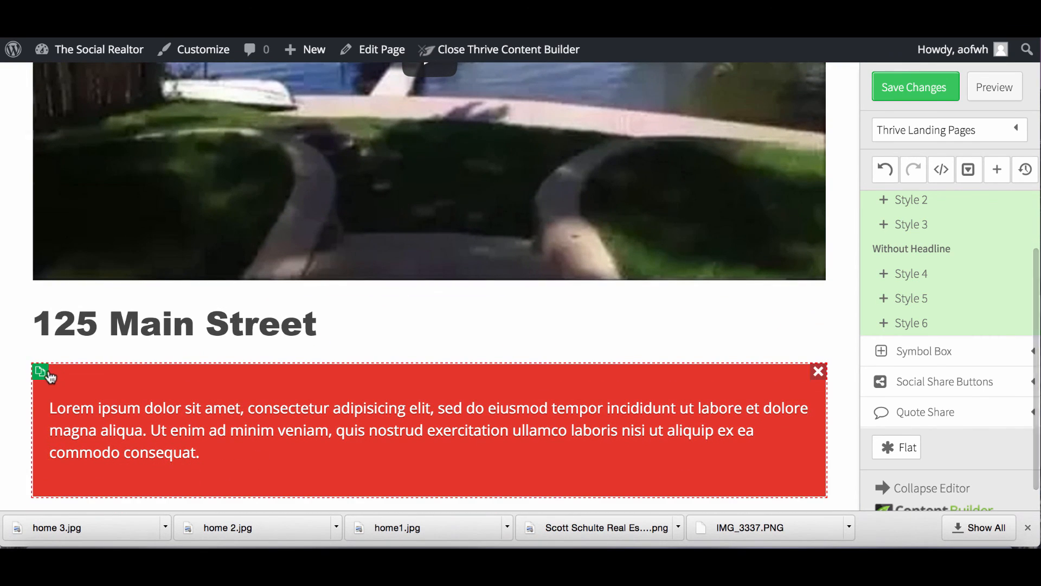
# Change the content box's background colour from red to a light grey.
pyautogui.click(71, 373)
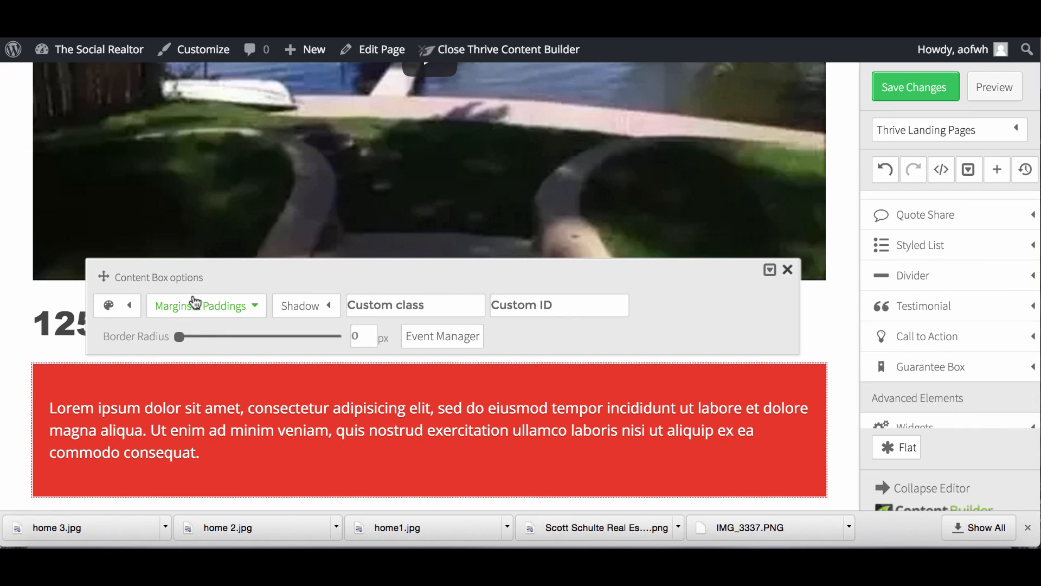
pyautogui.moveTo(123, 313)
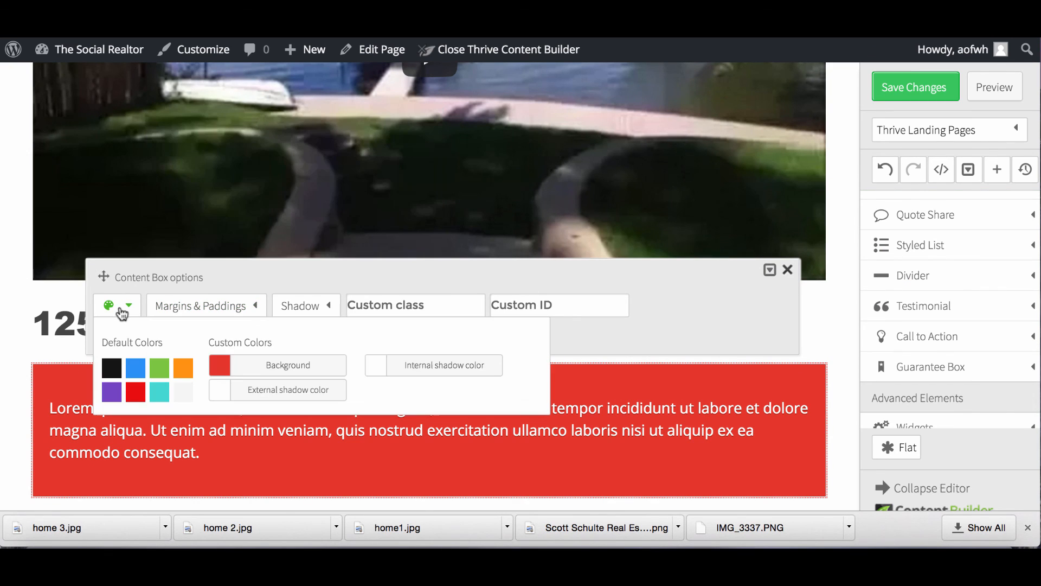
pyautogui.click(238, 366)
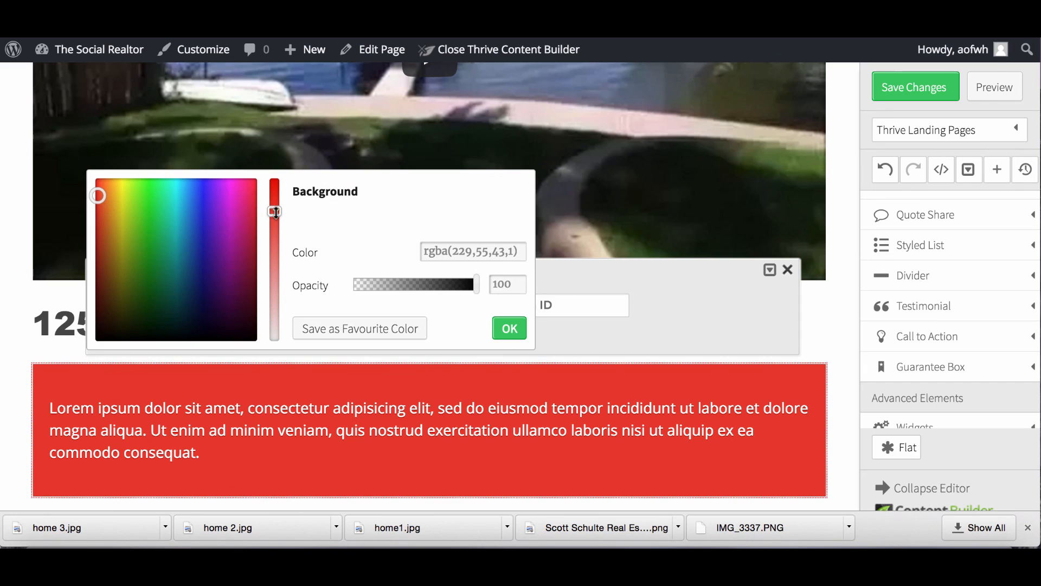
pyautogui.moveTo(278, 229); pyautogui.dragTo(282, 371)
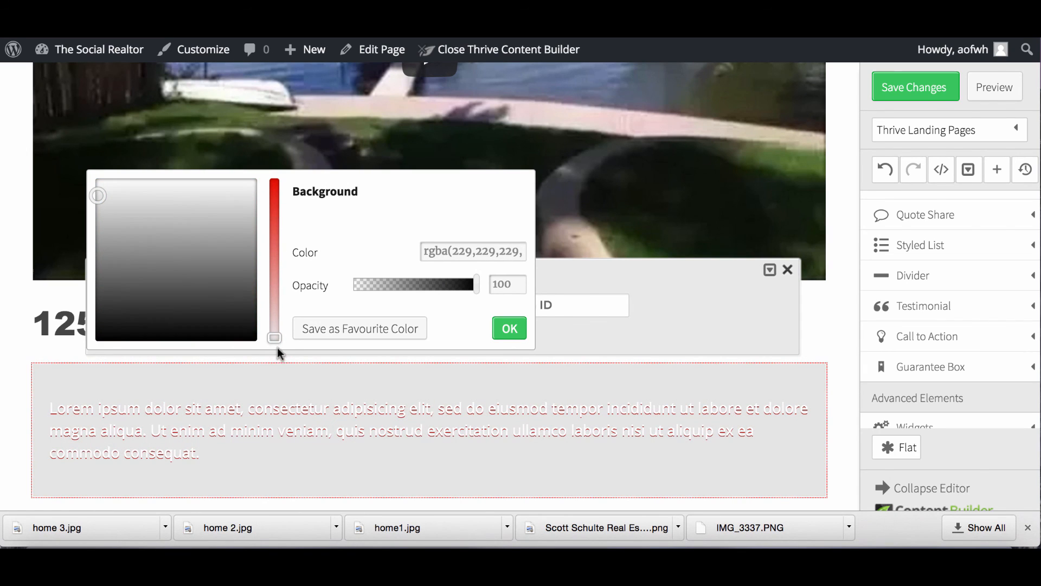
pyautogui.moveTo(145, 190)
pyautogui.mouseDown()
pyautogui.moveTo(238, 192)
pyautogui.moveTo(246, 180)
pyautogui.moveTo(216, 212)
pyautogui.mouseUp()
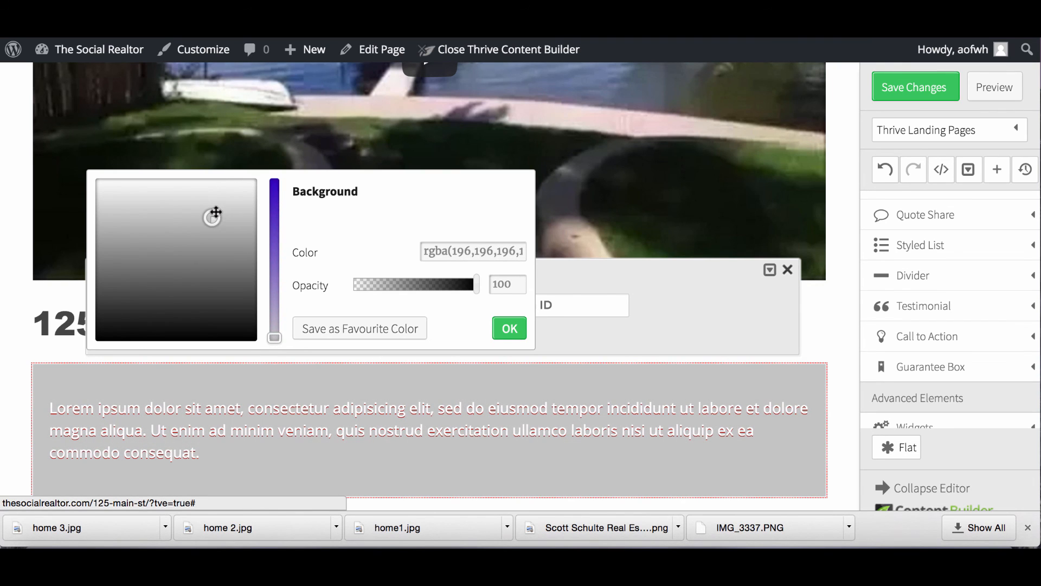
pyautogui.click(271, 406)
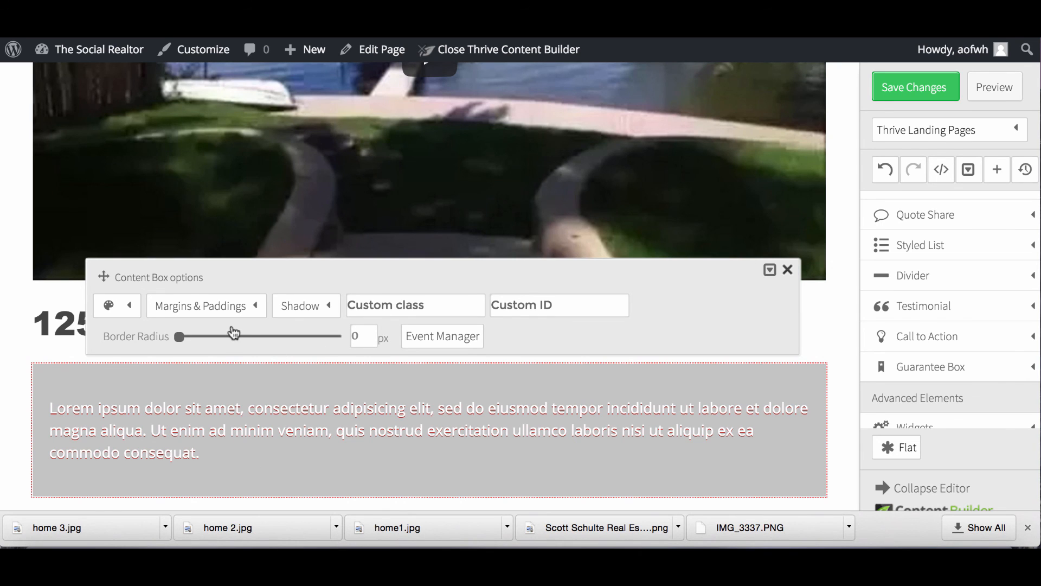
pyautogui.scroll(-2, 249, 435)
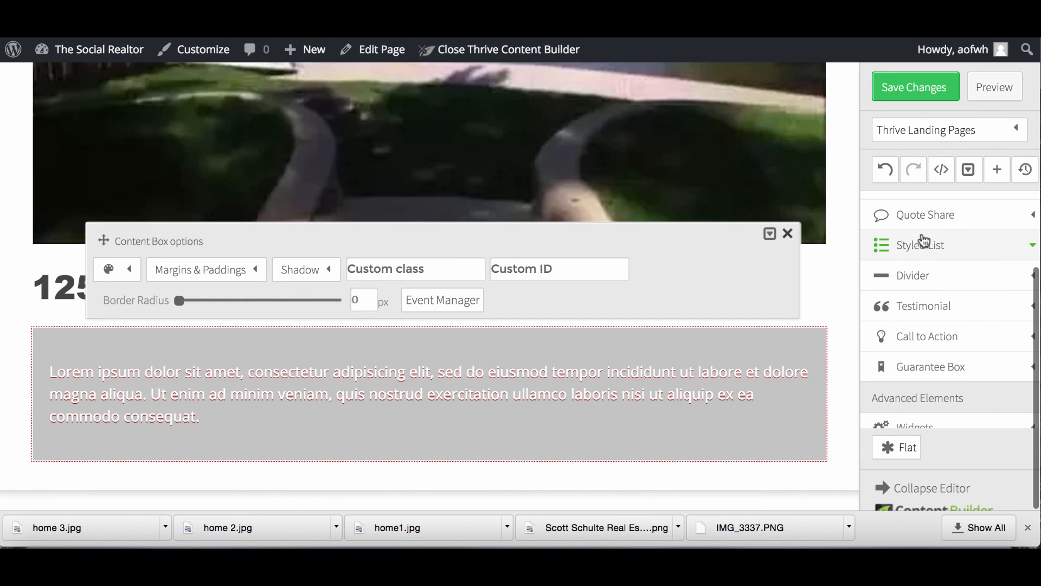
pyautogui.scroll(-5, 926, 304)
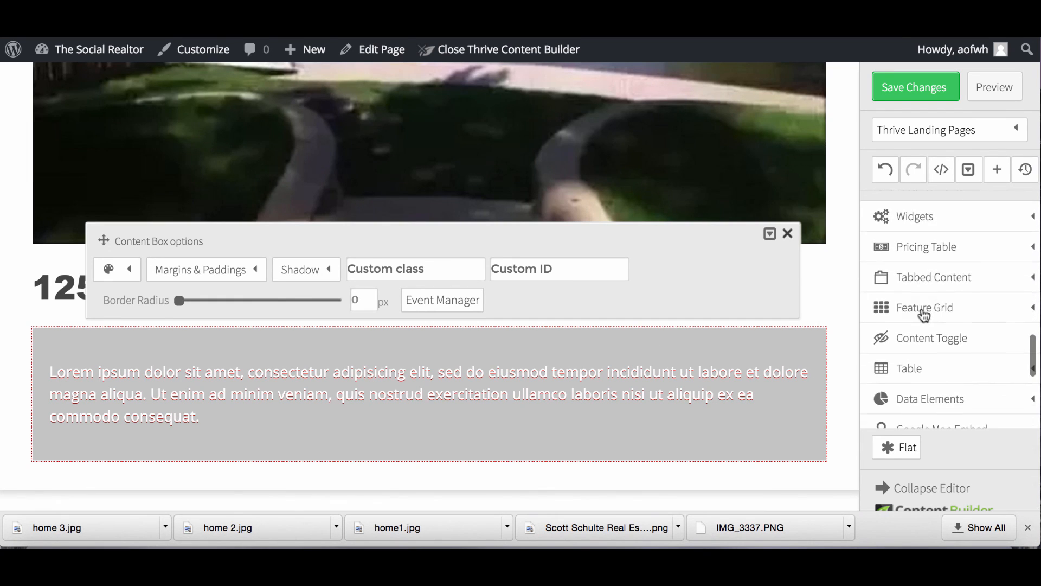
pyautogui.scroll(-5, 927, 304)
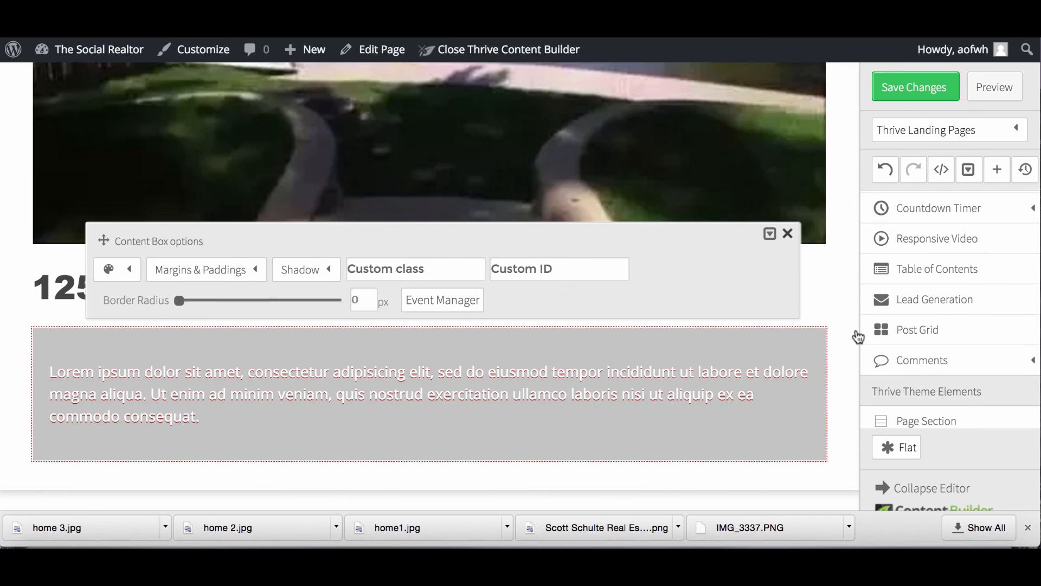
pyautogui.scroll(10, 920, 293)
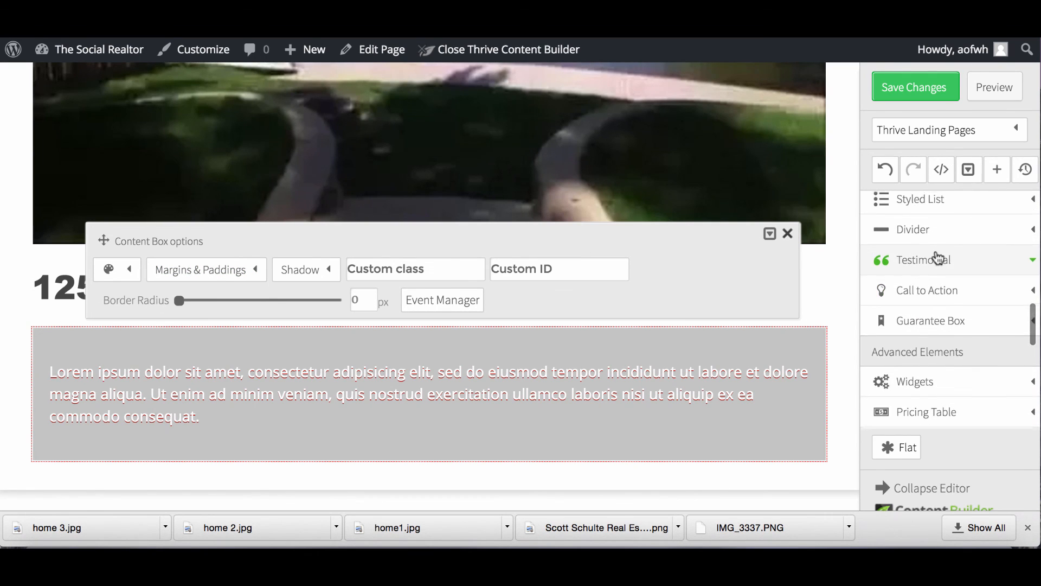
pyautogui.scroll(15, 938, 258)
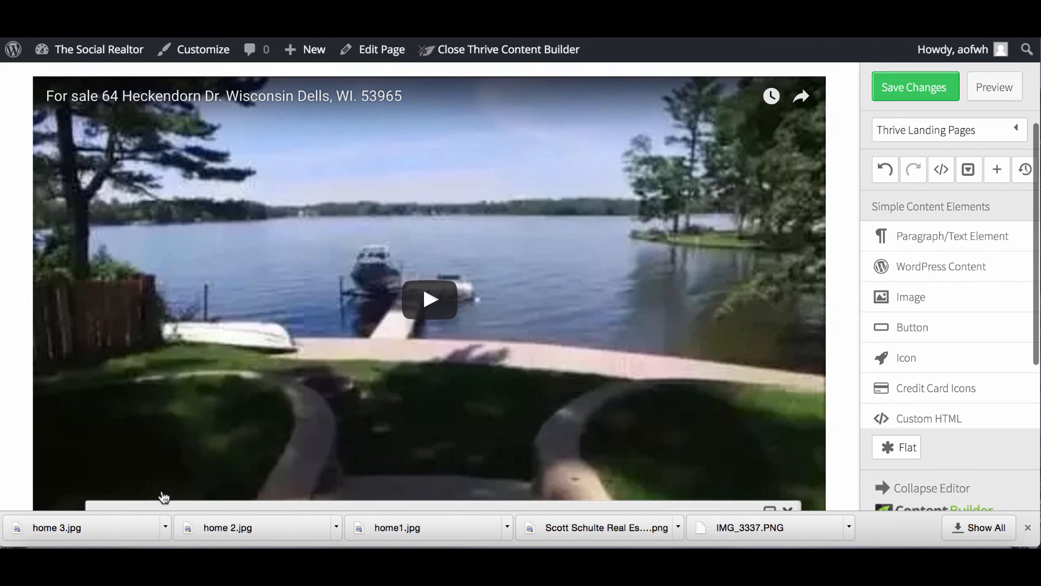
pyautogui.scroll(-5, 820, 361)
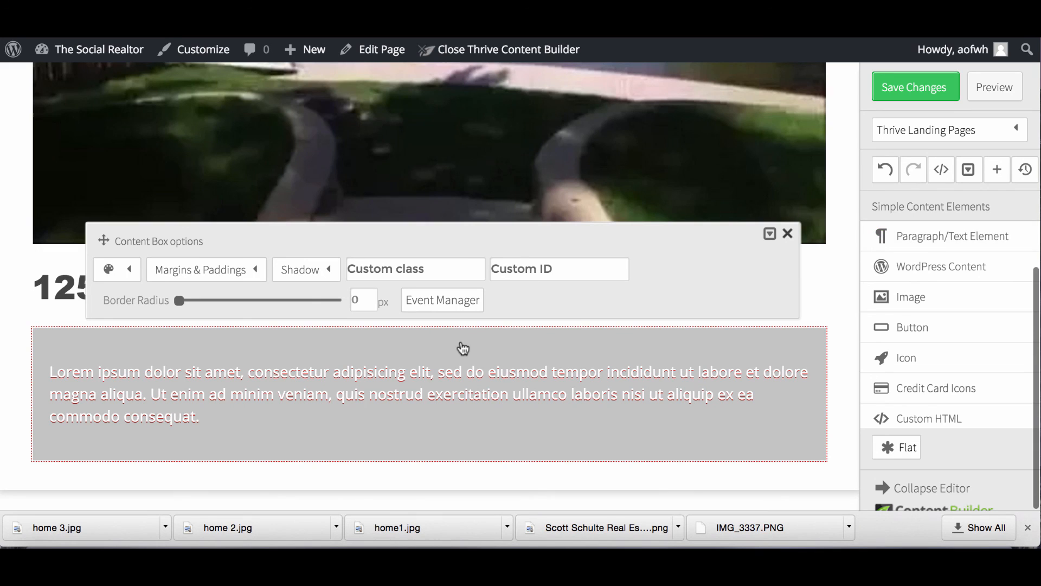
# Add a 24 px Arial Black text element at the top of the grey box.
pyautogui.click(787, 234)
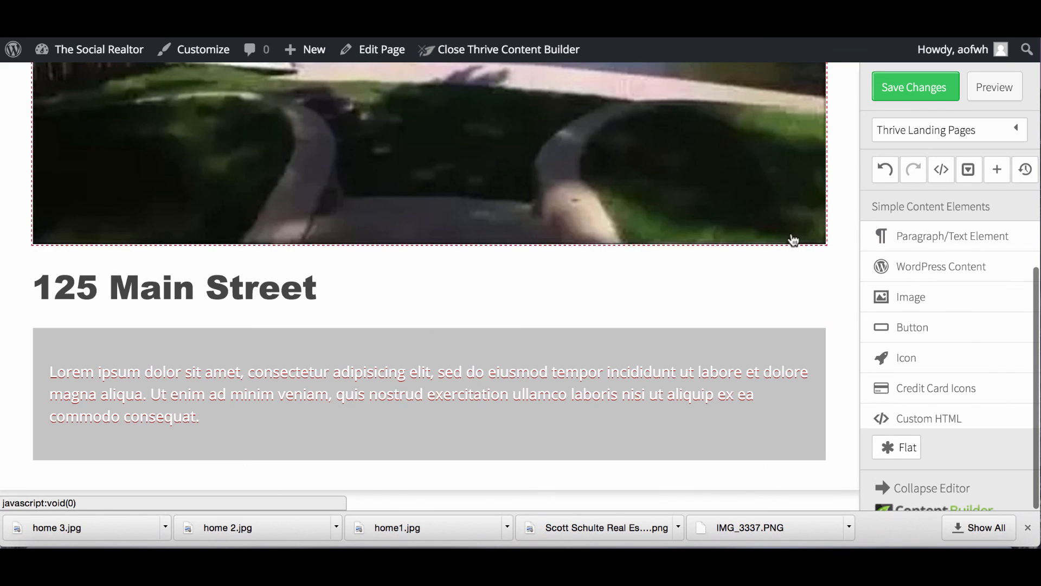
pyautogui.moveTo(936, 236); pyautogui.dragTo(145, 350)
pyautogui.click(211, 373)
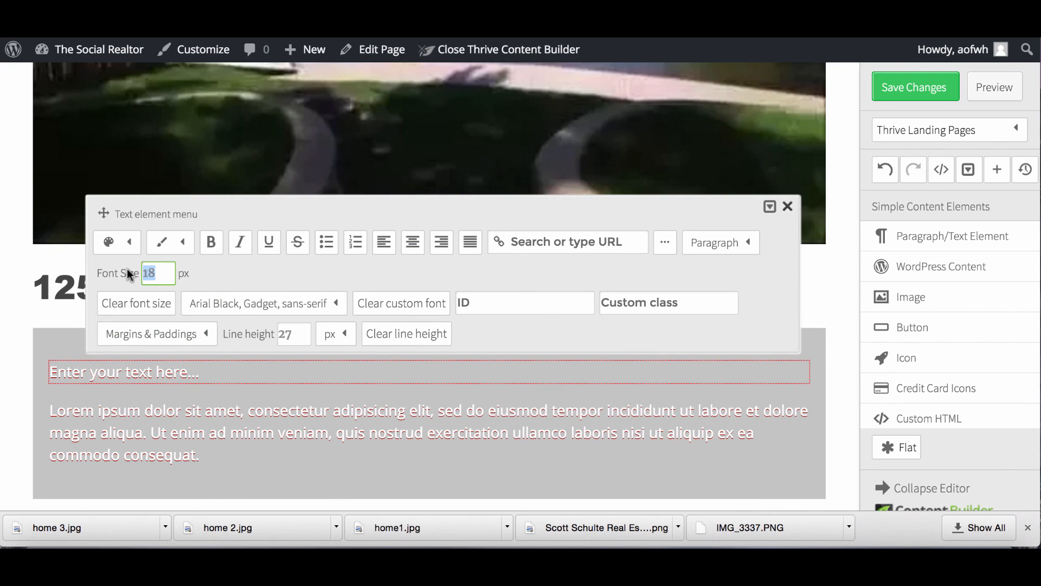
pyautogui.write('24')
pyautogui.click(210, 308)
pyautogui.scroll(2, 295, 151)
pyautogui.scroll(5, 295, 151)
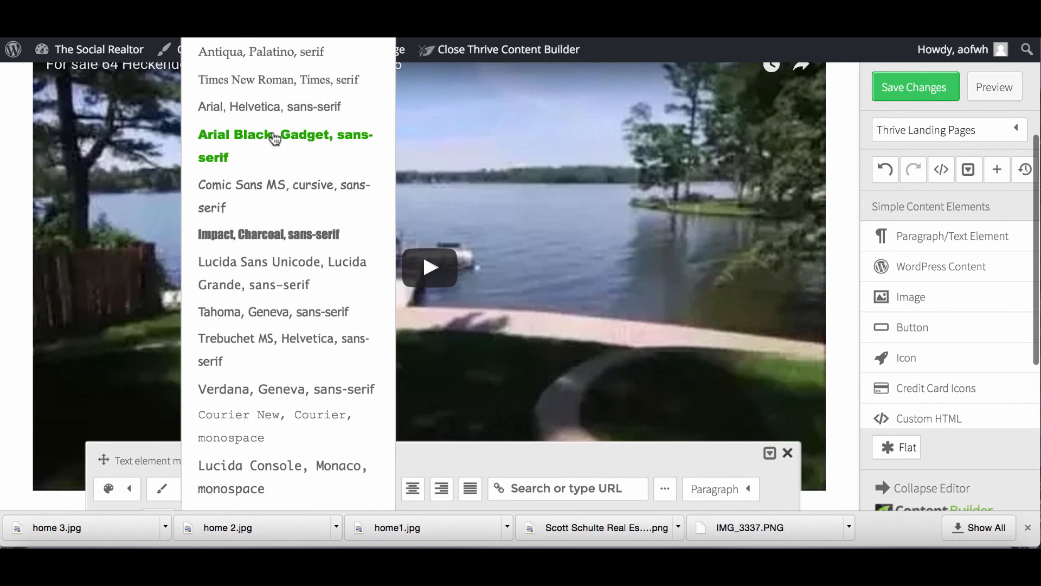
pyautogui.click(275, 140)
pyautogui.scroll(-5, 302, 227)
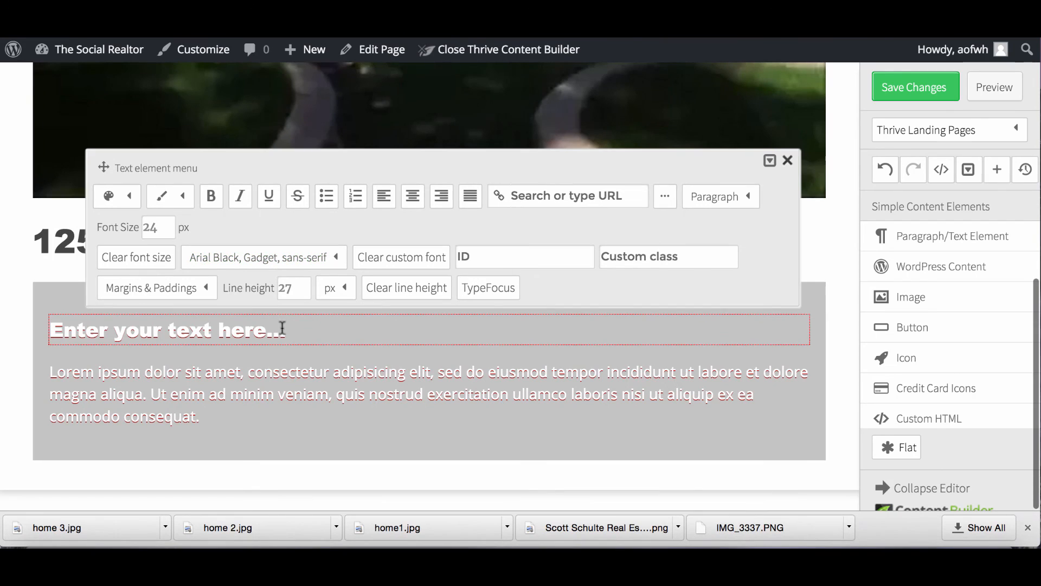
# Replace the placeholder heading with 'Property Features'.
pyautogui.moveTo(291, 328); pyautogui.dragTo(53, 325)
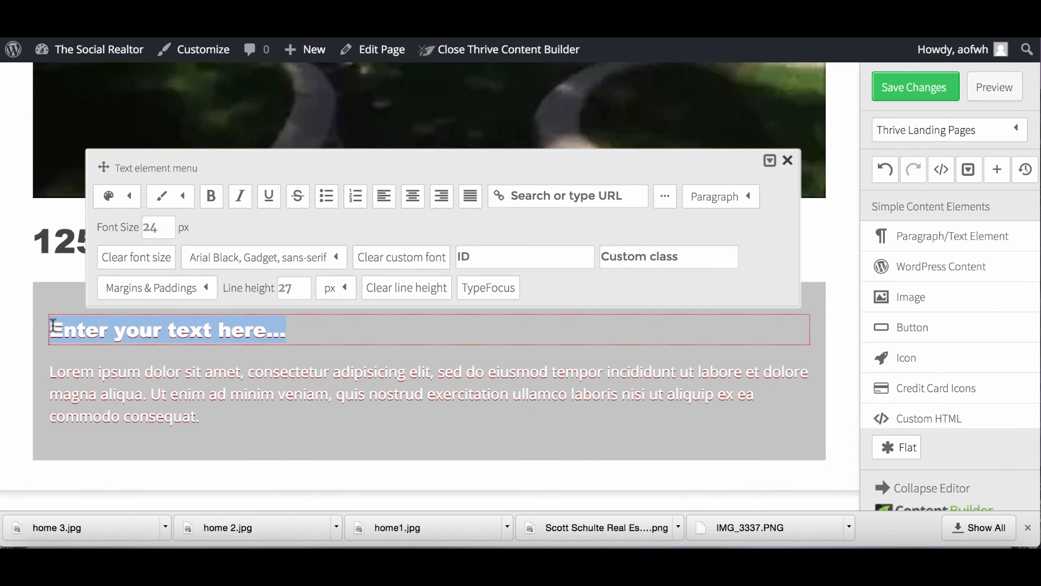
pyautogui.write('Properti')
pyautogui.press('BackSpace')
pyautogui.write('y Features')
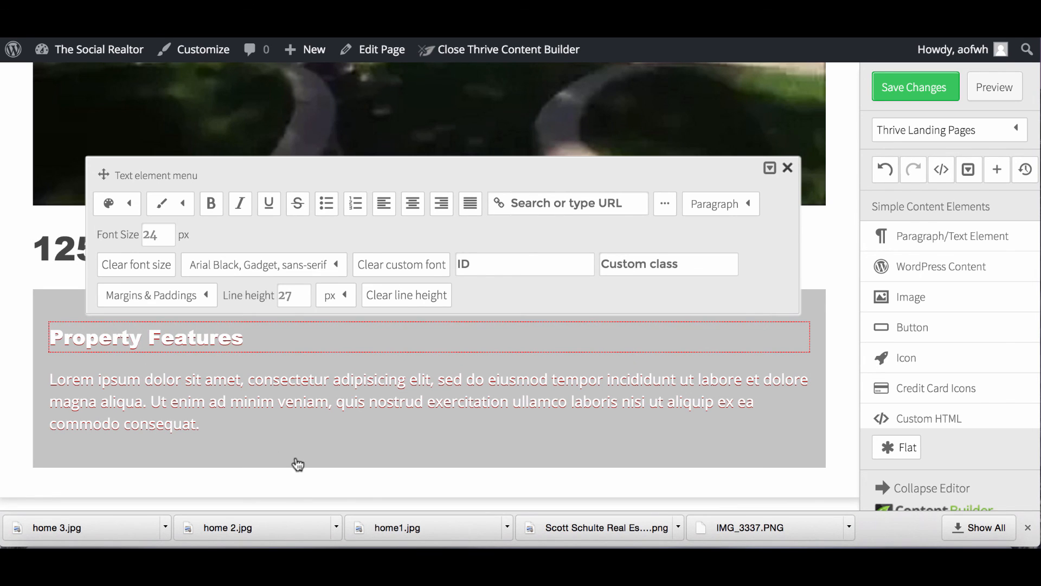
pyautogui.click(211, 425)
# Delete the box's lorem ipsum paragraph text.
pyautogui.click(208, 428)
pyautogui.moveTo(210, 428); pyautogui.dragTo(52, 369)
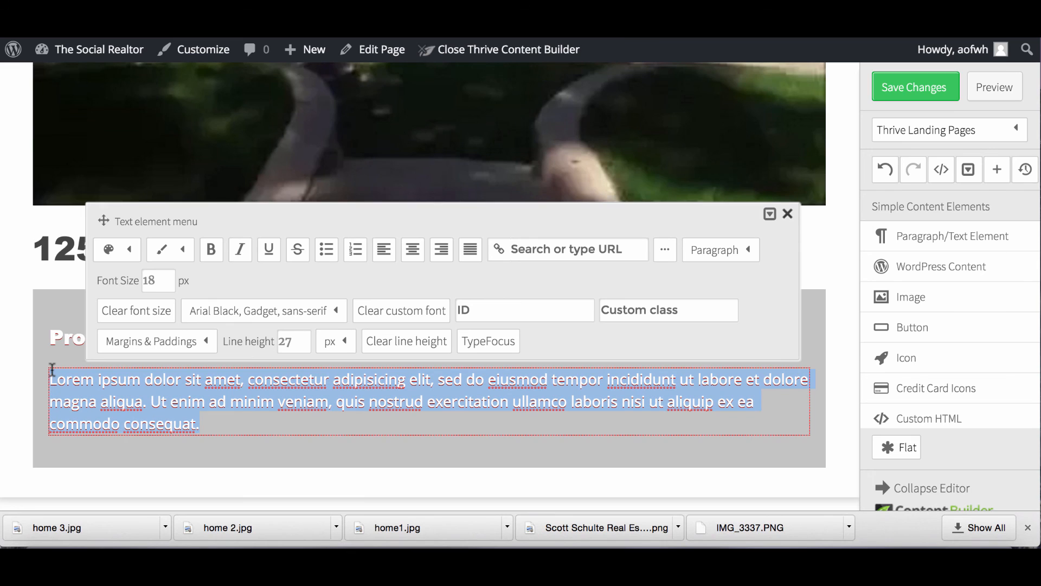
pyautogui.press('BackSpace')
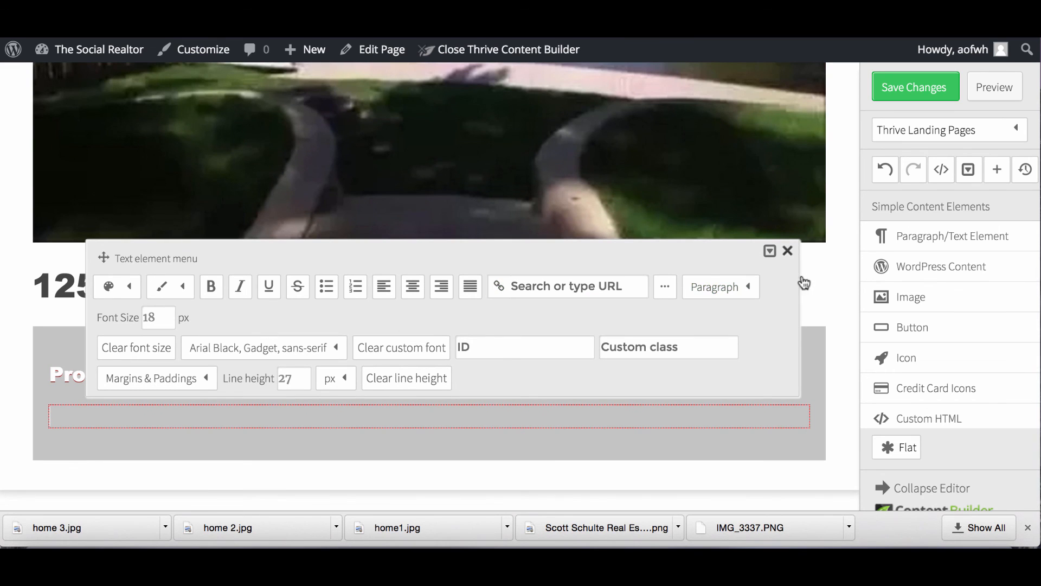
pyautogui.click(790, 252)
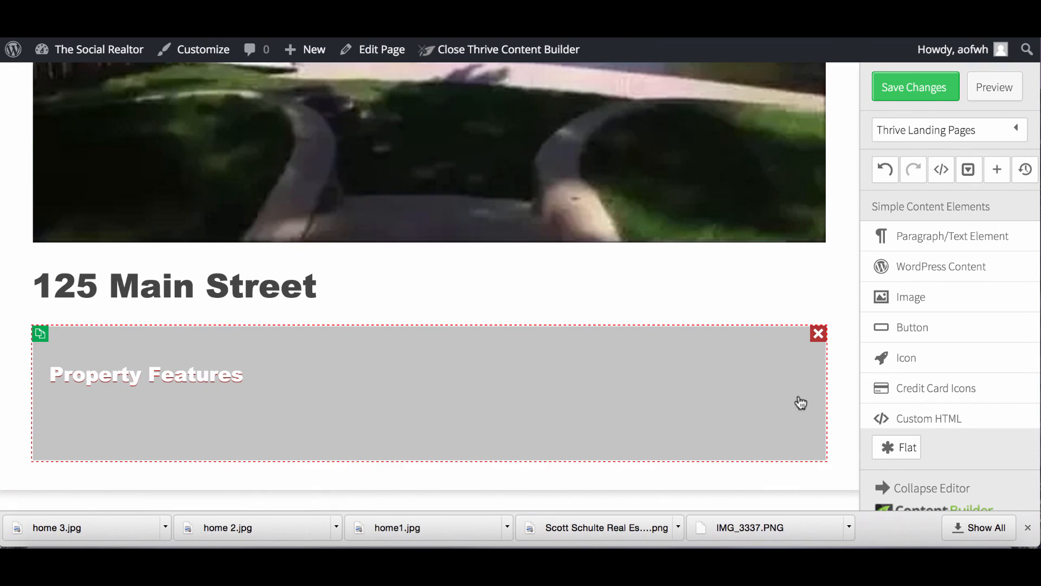
# Add a 1/2 | 1/2 column layout under the heading and remove the leftover empty row.
pyautogui.scroll(-5, 941, 390)
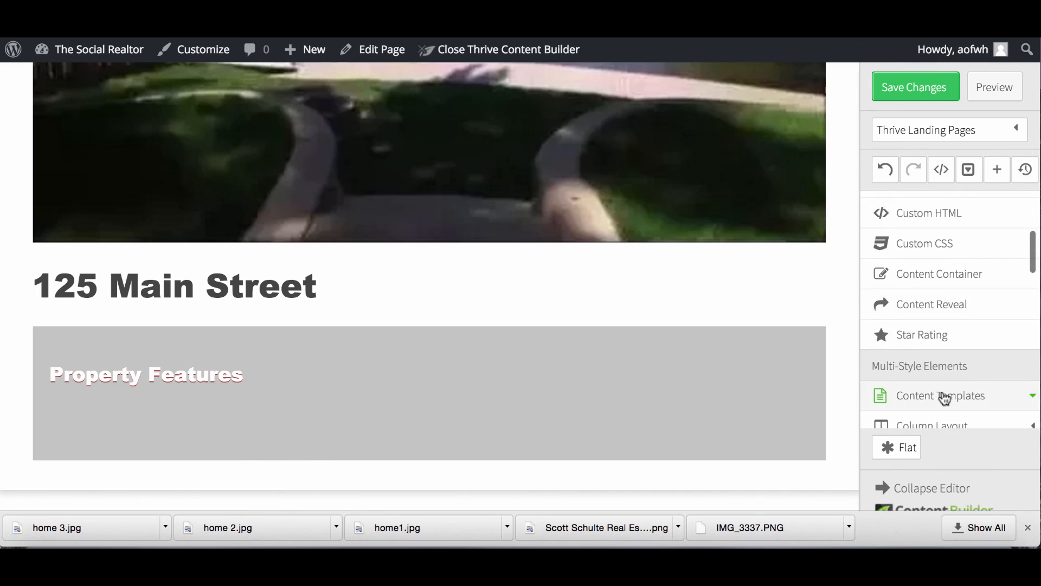
pyautogui.scroll(-1, 942, 393)
pyautogui.moveTo(927, 387); pyautogui.dragTo(477, 406)
pyautogui.scroll(-2, 437, 441)
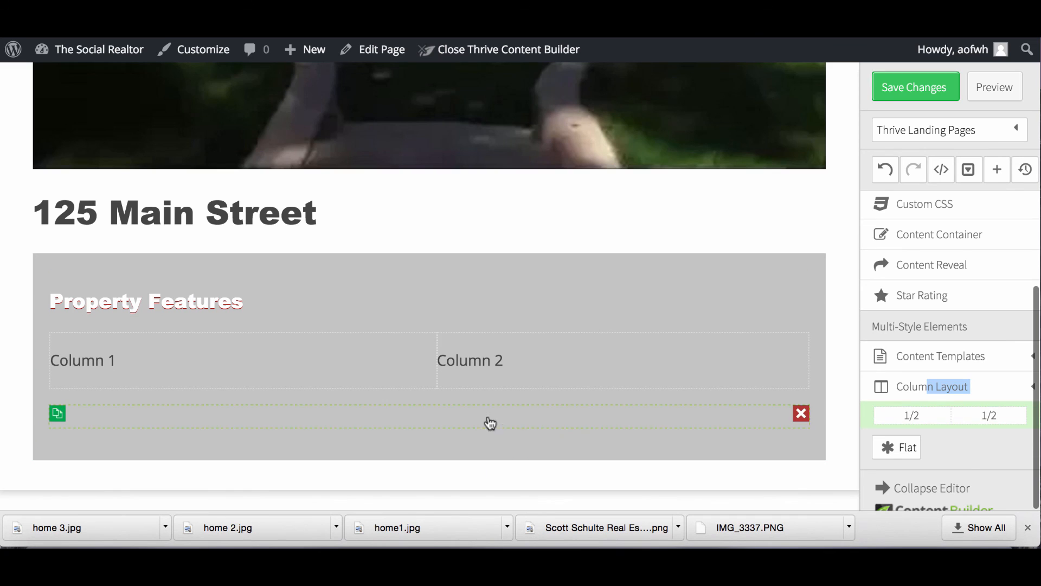
pyautogui.click(801, 413)
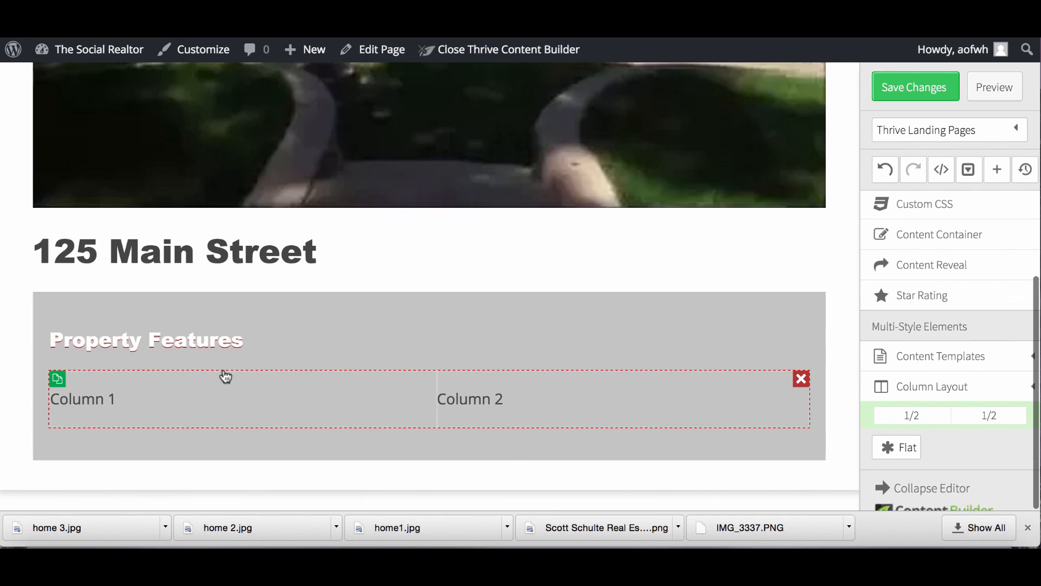
pyautogui.click(191, 401)
# Fill column 1 with Year built:, Rooms:, Bedrooms:, Bathrooms: and 'Amentities' lines.
pyautogui.moveTo(116, 399); pyautogui.dragTo(30, 400)
pyautogui.write('Y')
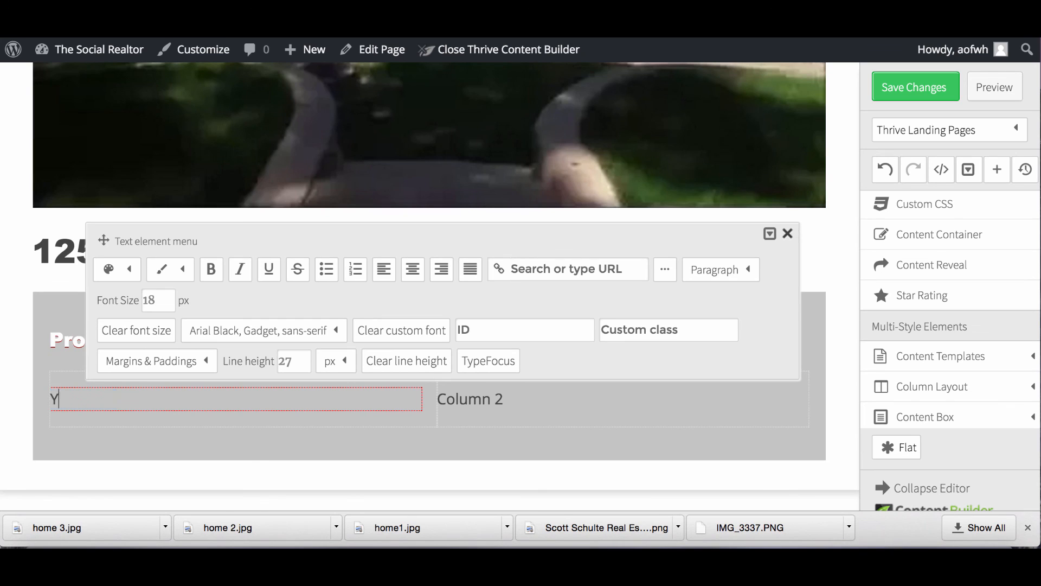
pyautogui.write('ear built:')
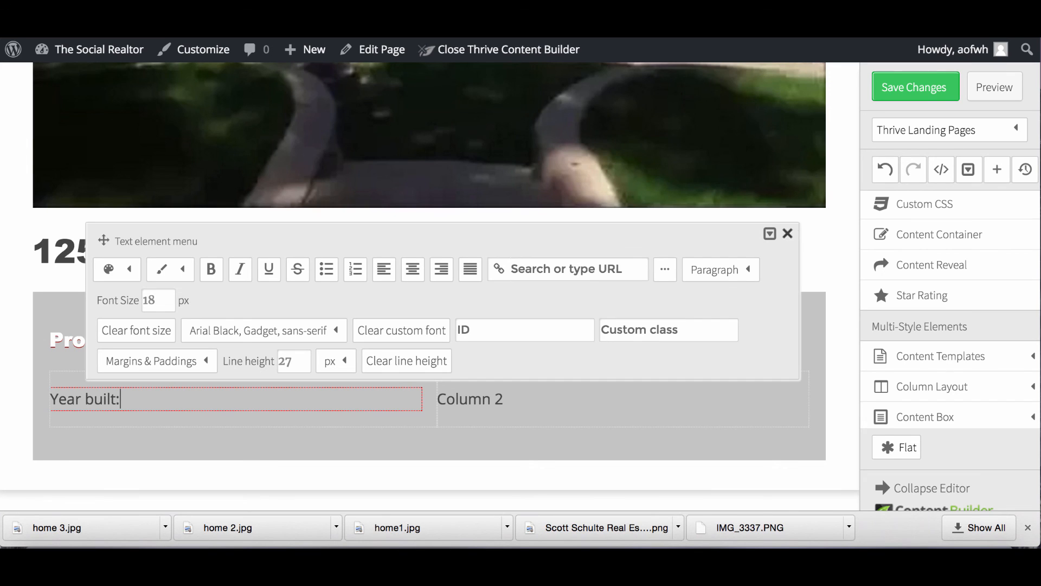
pyautogui.press('Return')
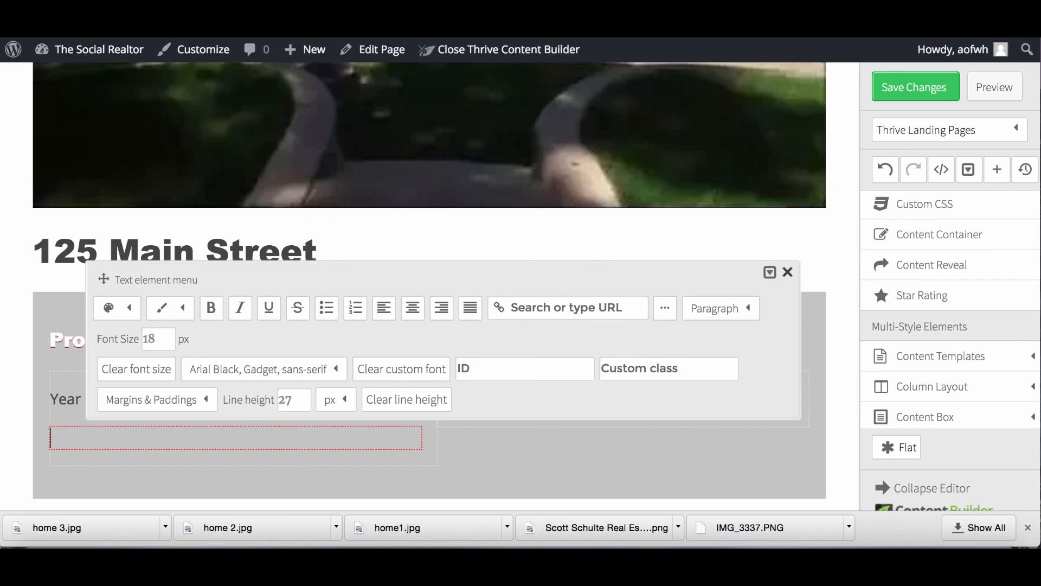
pyautogui.write('Rooms:')
pyautogui.press('Return')
pyautogui.write('B')
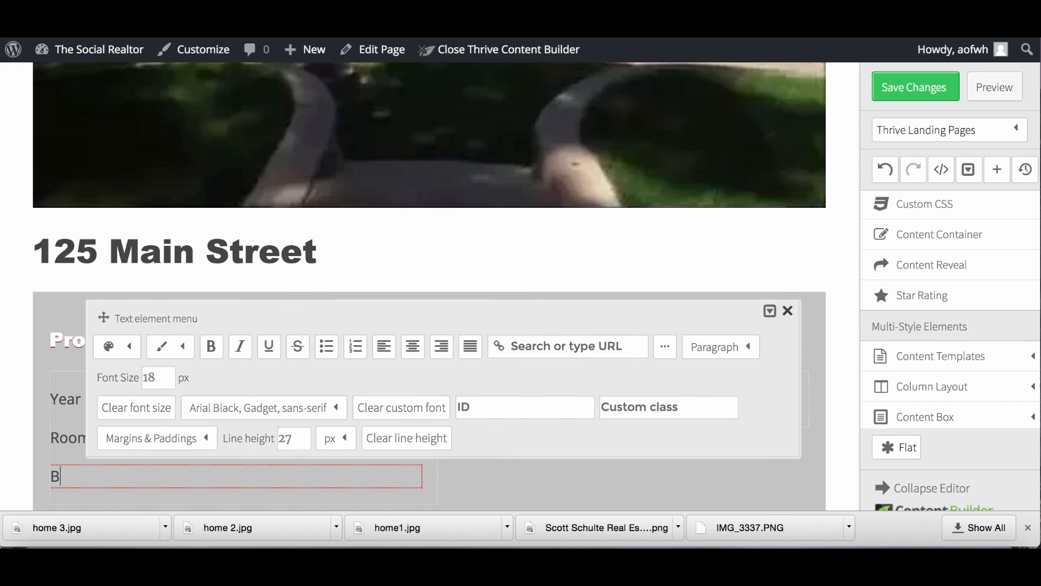
pyautogui.write('edrooms:')
pyautogui.press('Return')
pyautogui.write('B')
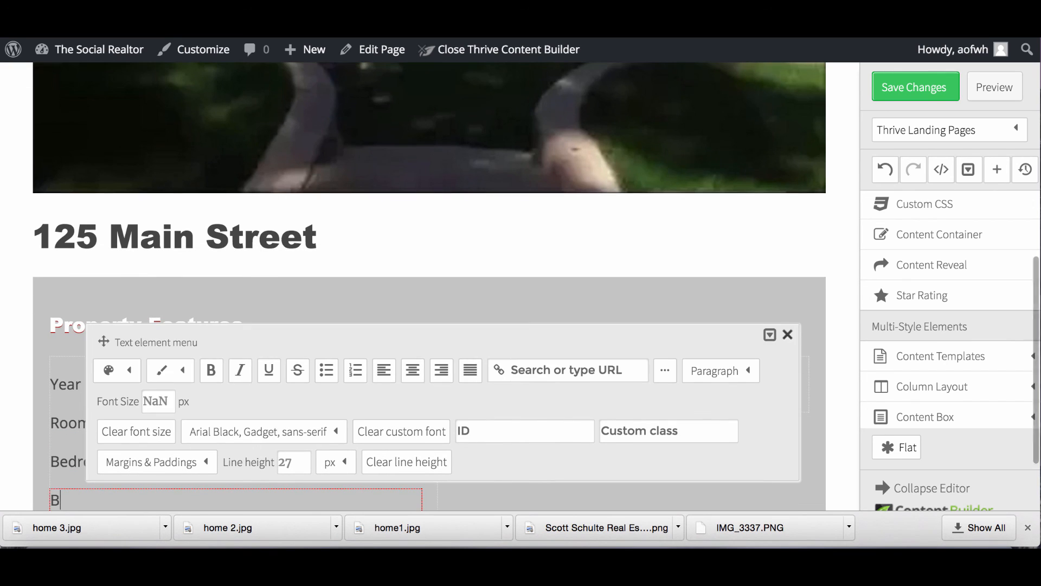
pyautogui.write('athrooms')
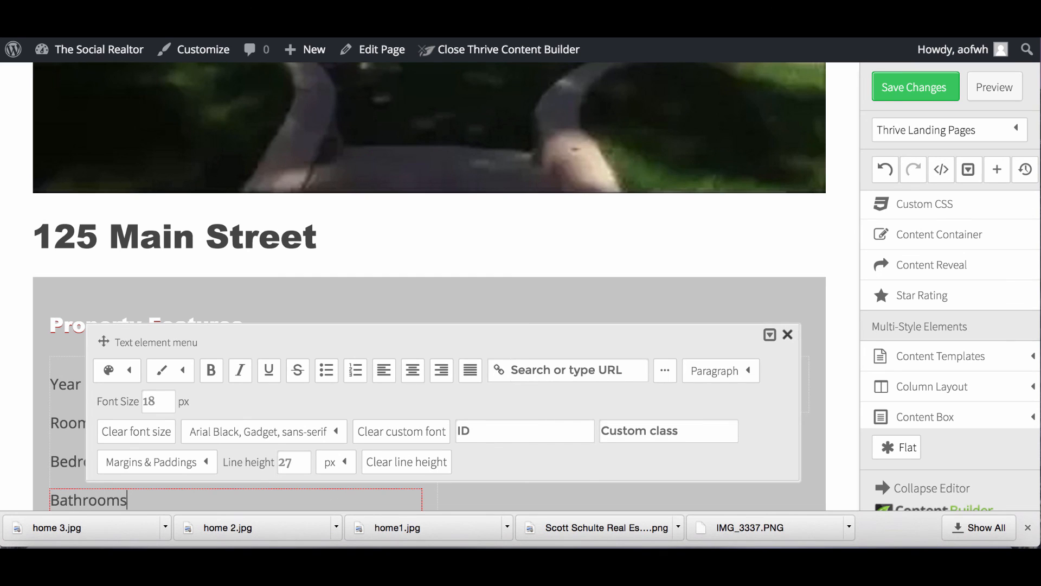
pyautogui.write(':')
pyautogui.press('Return')
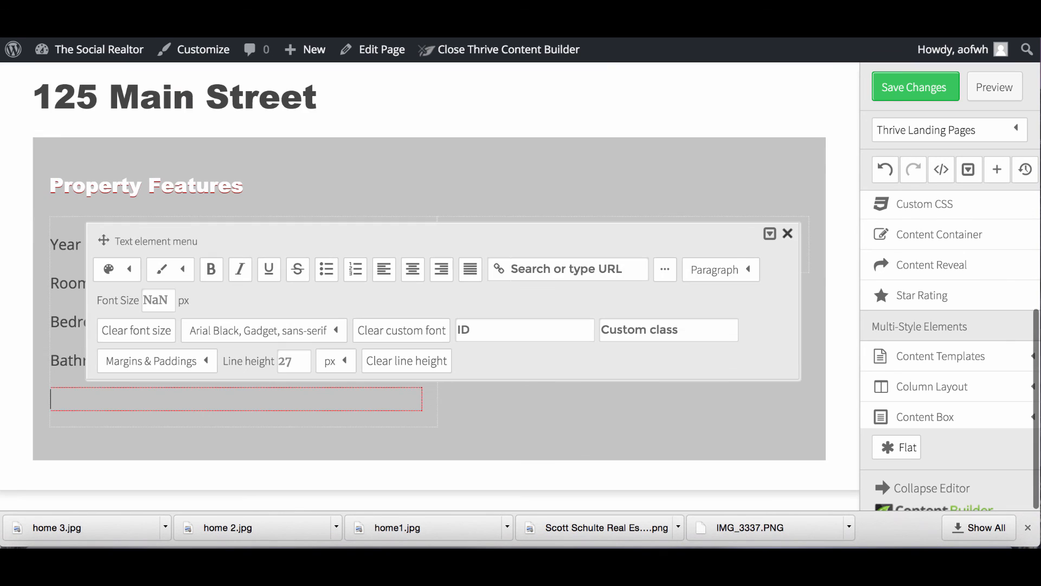
pyautogui.write('Ameni')
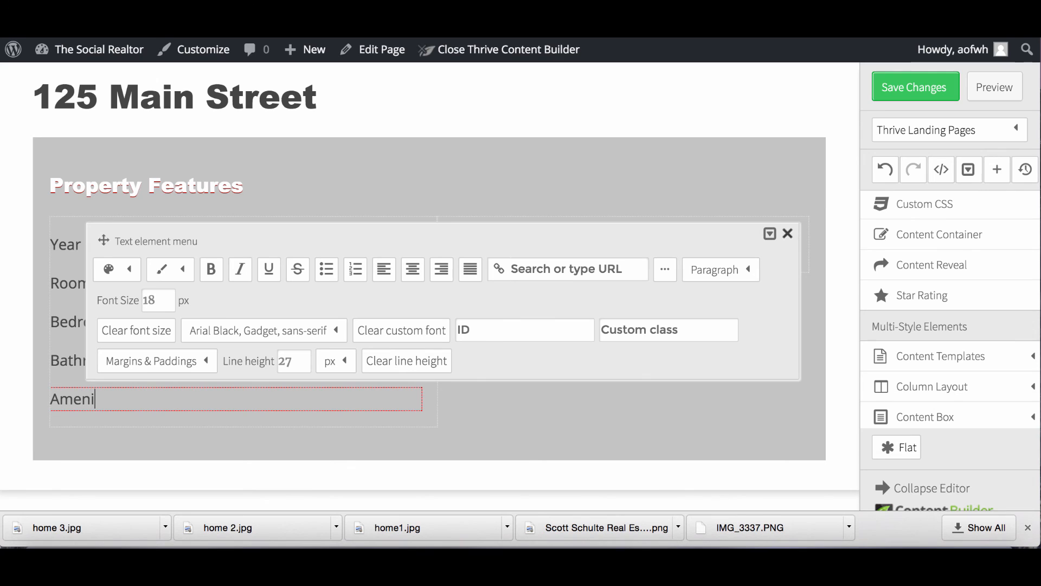
pyautogui.write('ntities')
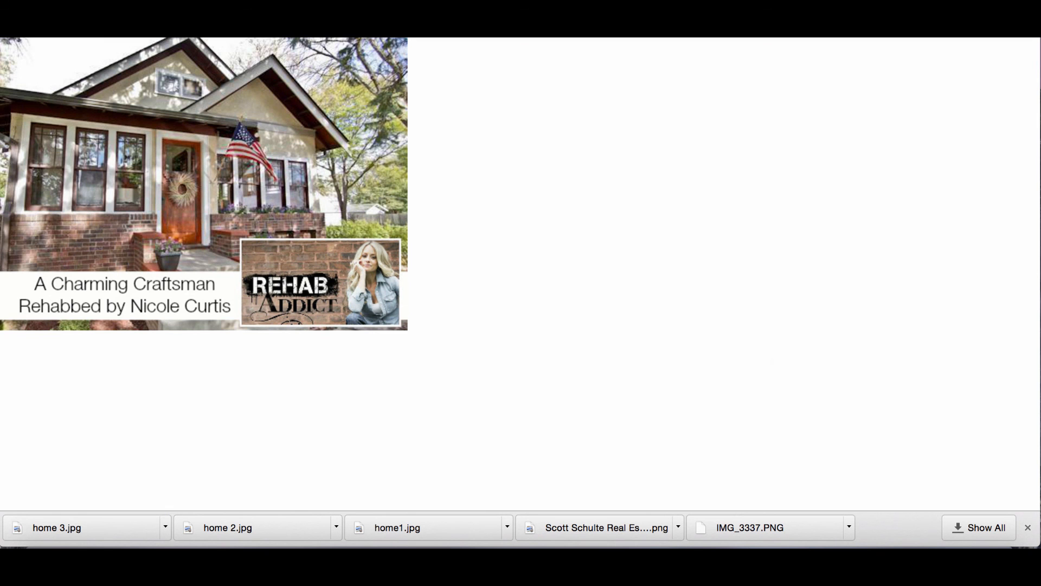
# Type 'amenditie' in Chrome's address bar to check how amenities is spelled.
pyautogui.write('am')
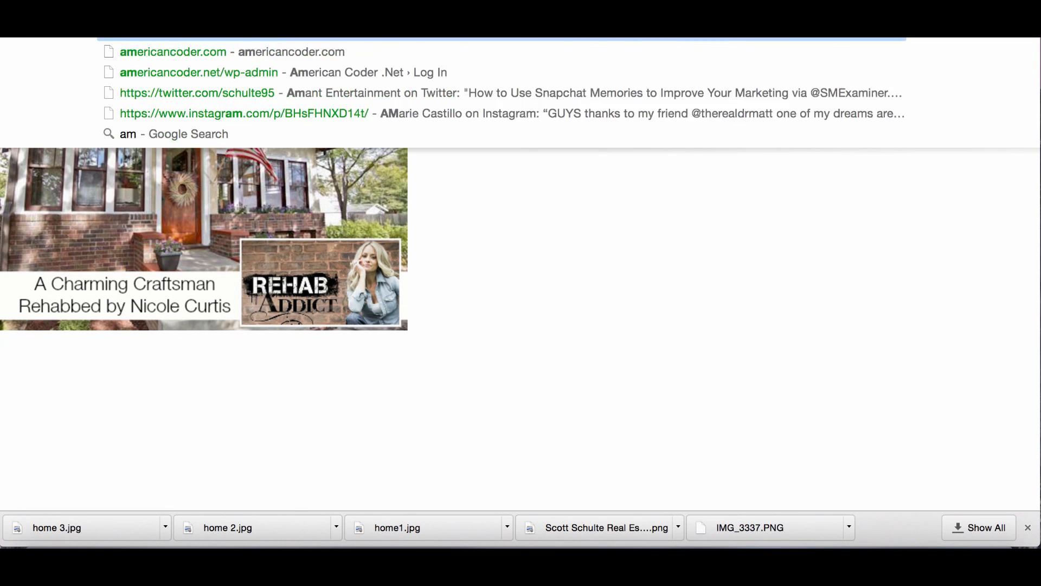
pyautogui.write('enditi')
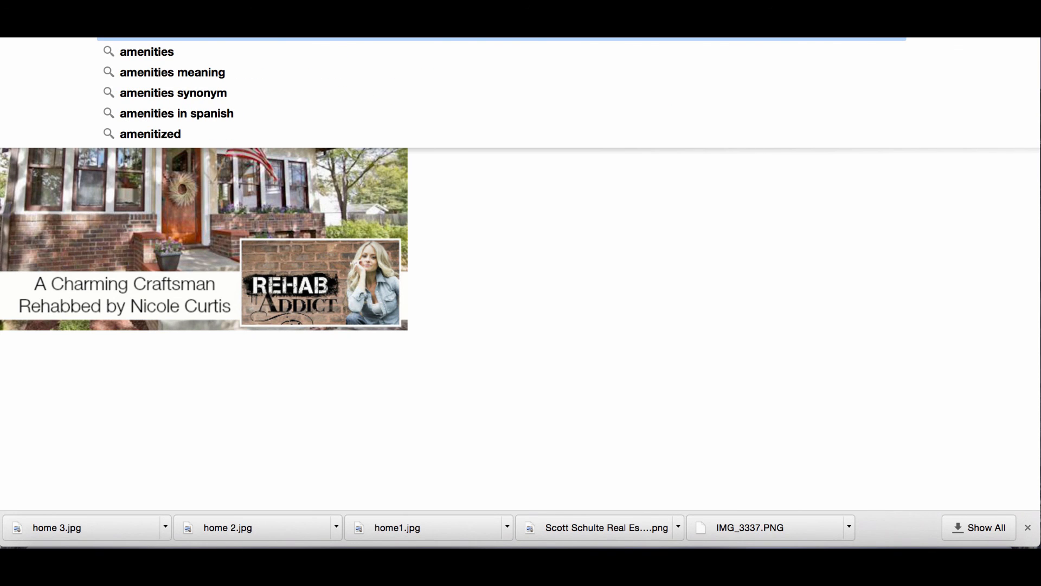
pyautogui.write('e')
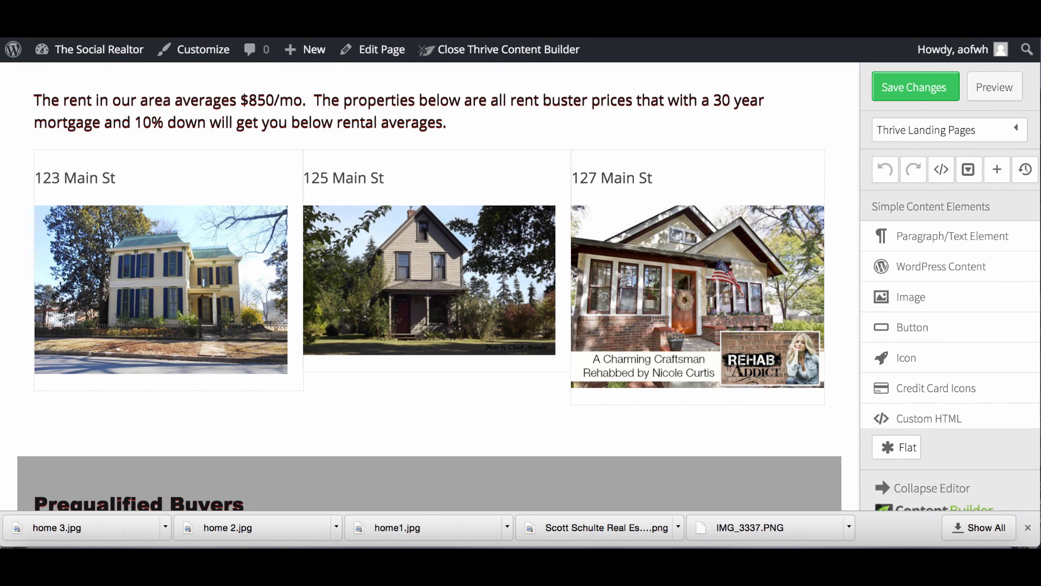
# Correct the misspelled line so it reads 'Amenities: Central Air'.
pyautogui.scroll(-5, 358, 269)
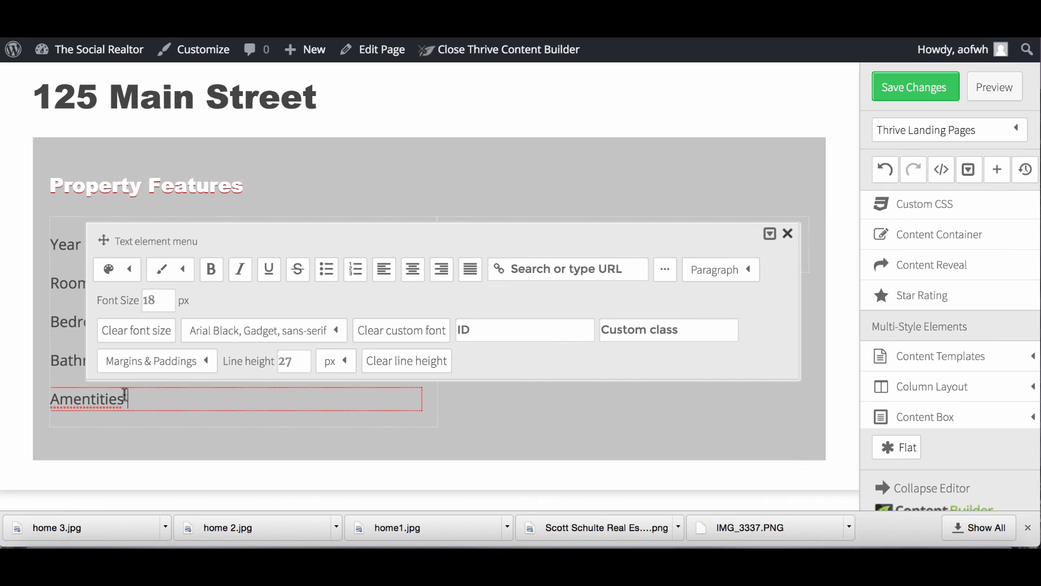
pyautogui.click(96, 400)
pyautogui.press('BackSpace')
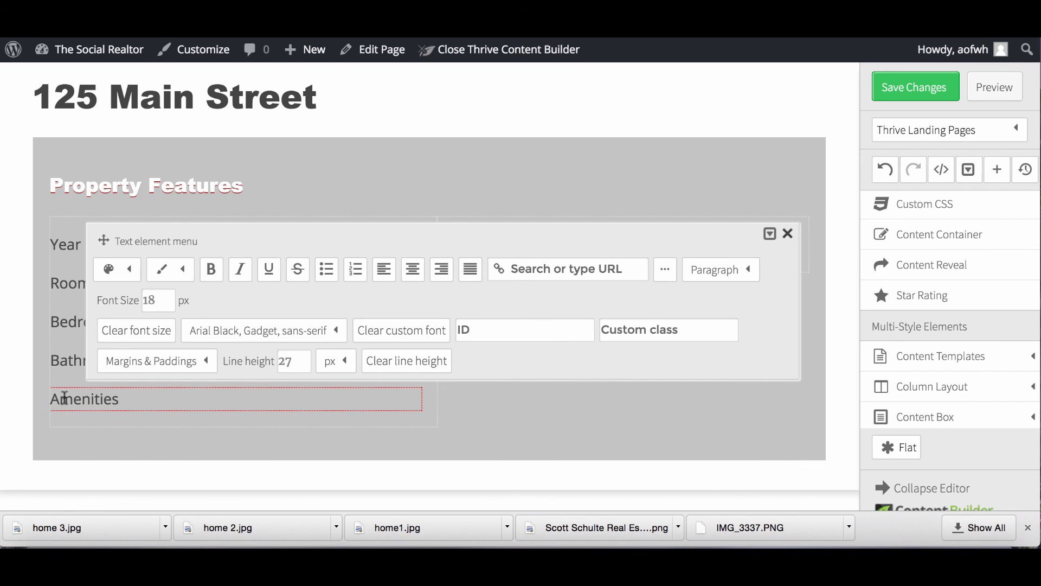
pyautogui.click(116, 404)
pyautogui.write(': Central Air')
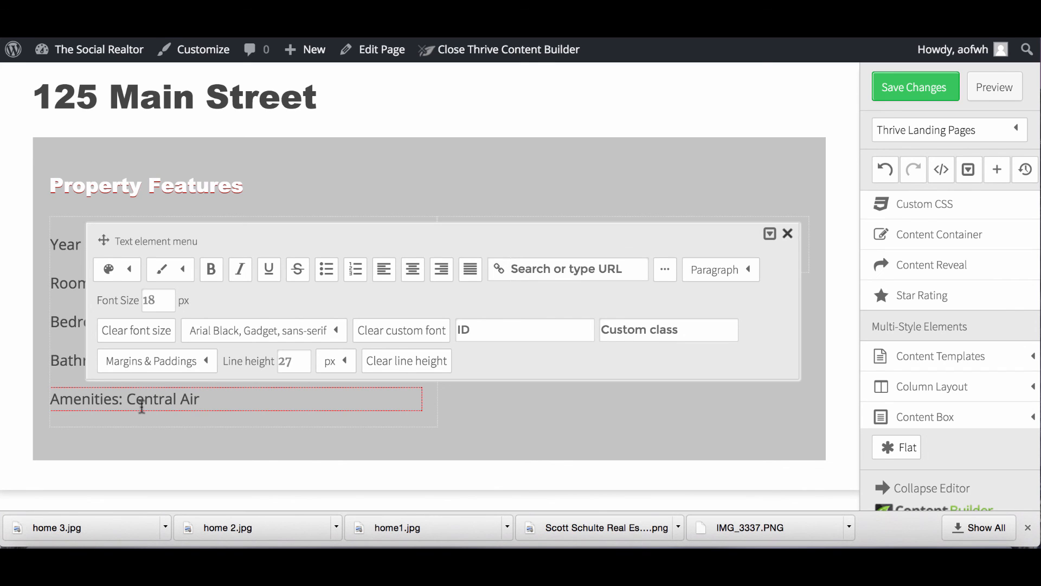
pyautogui.click(790, 234)
# Fill column 2 with Taxes:, Garage: 2 car and Lake Front: Yes.
pyautogui.click(537, 241)
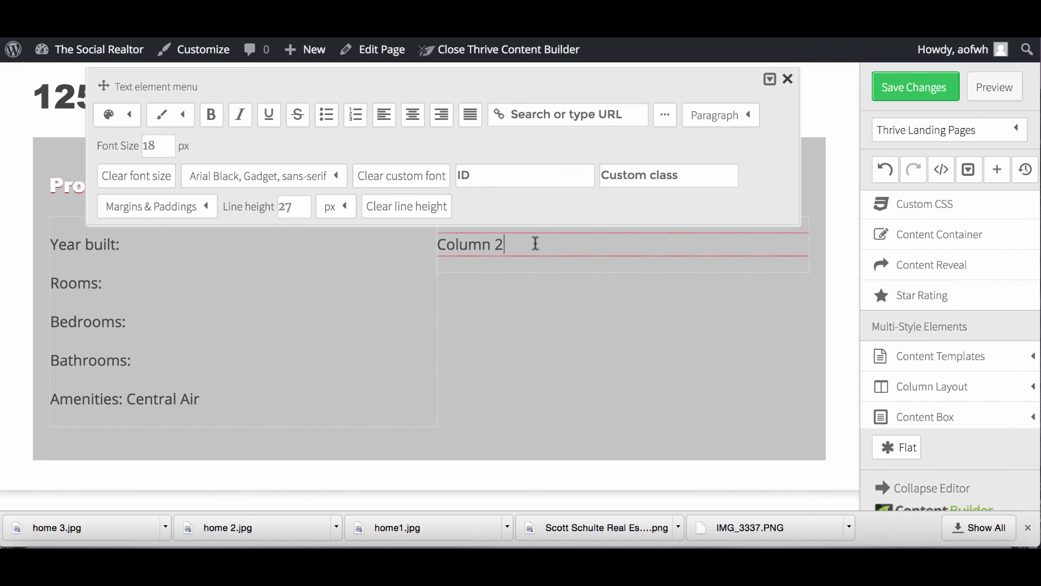
pyautogui.moveTo(521, 244); pyautogui.dragTo(428, 246)
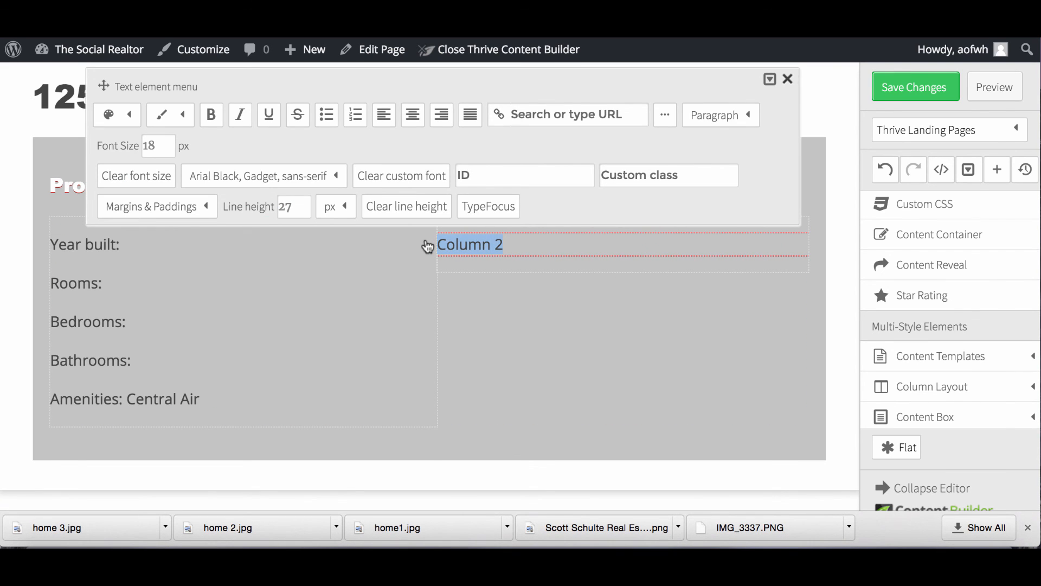
pyautogui.write('Taxe')
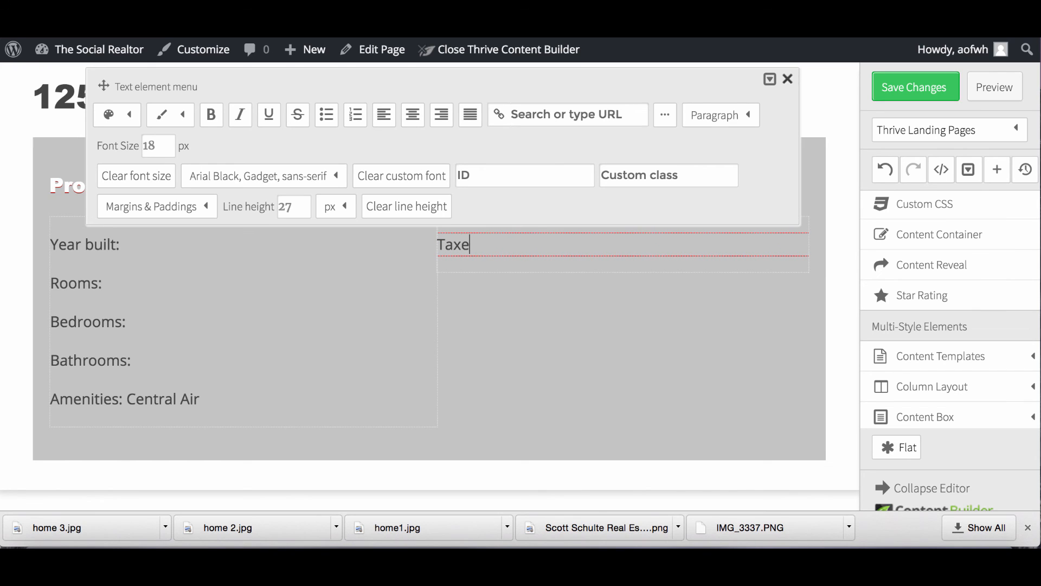
pyautogui.write('s:')
pyautogui.press('Return')
pyautogui.write('Garage')
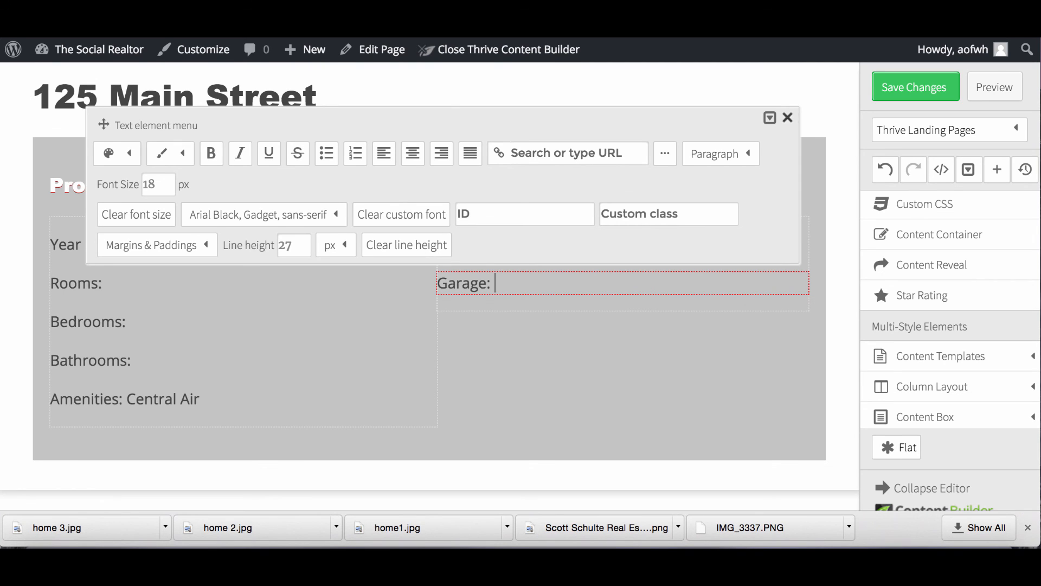
pyautogui.write(': 2 car')
pyautogui.press('Return')
pyautogui.write('Lake Fron')
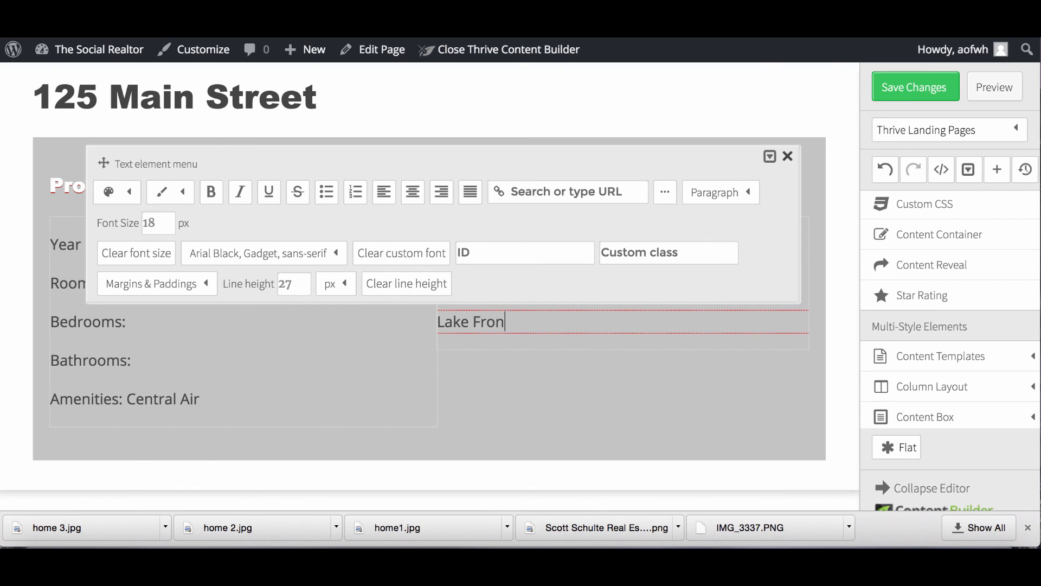
pyautogui.write('t: Yes')
pyautogui.click(790, 160)
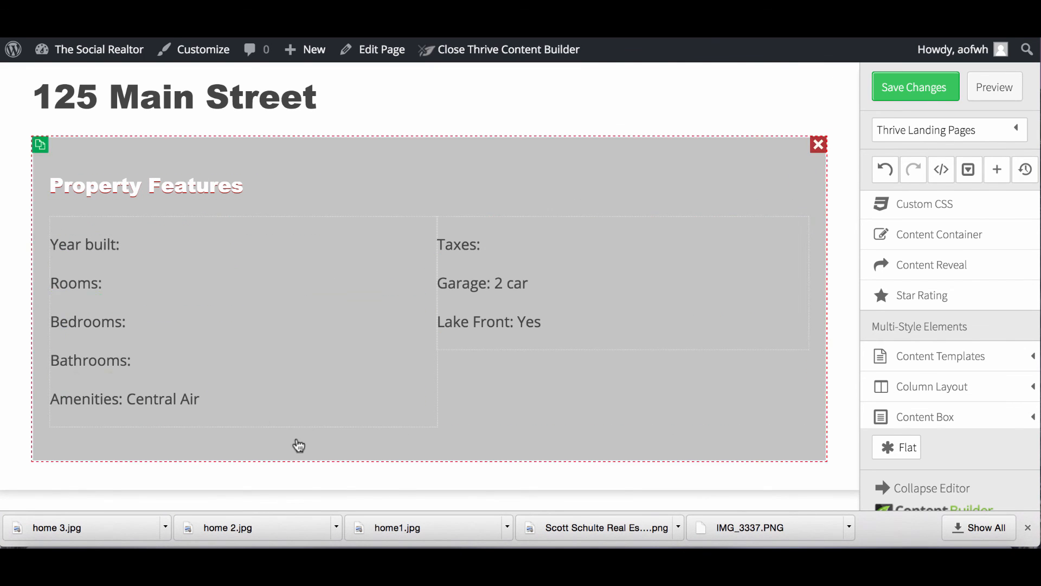
# Save the page changes and preview the live page.
pyautogui.click(312, 356)
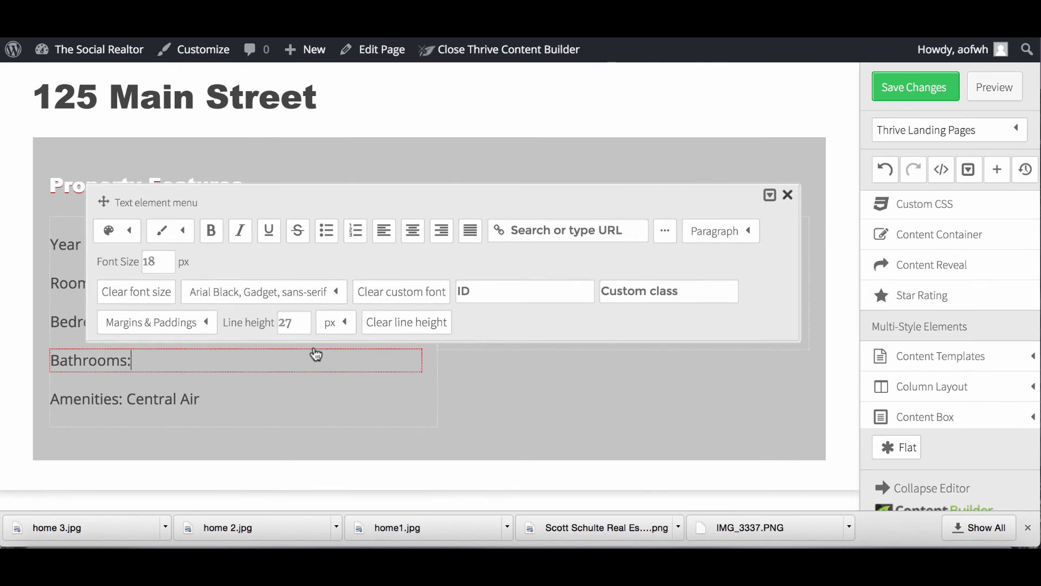
pyautogui.click(788, 195)
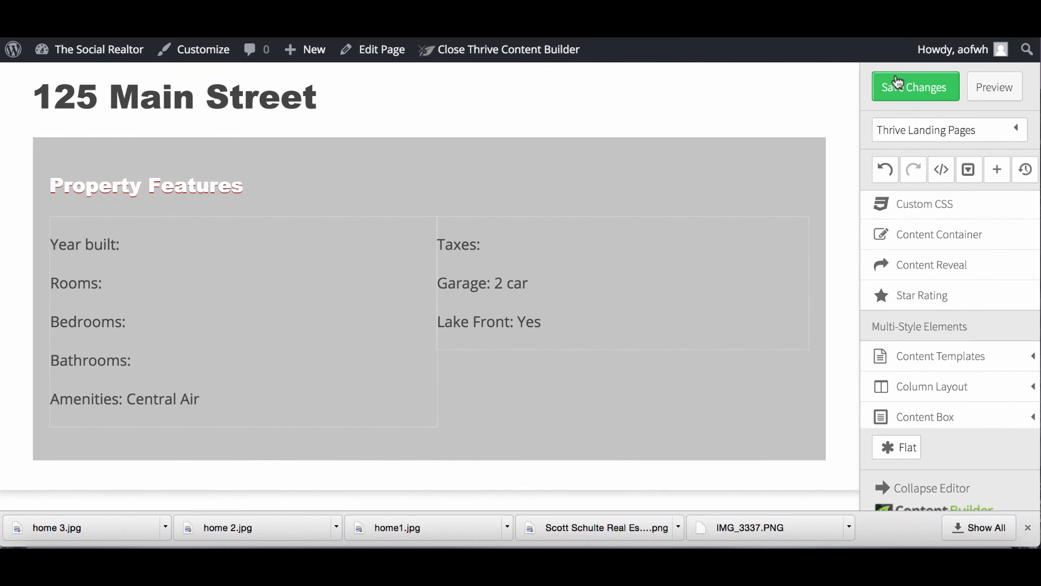
pyautogui.click(913, 88)
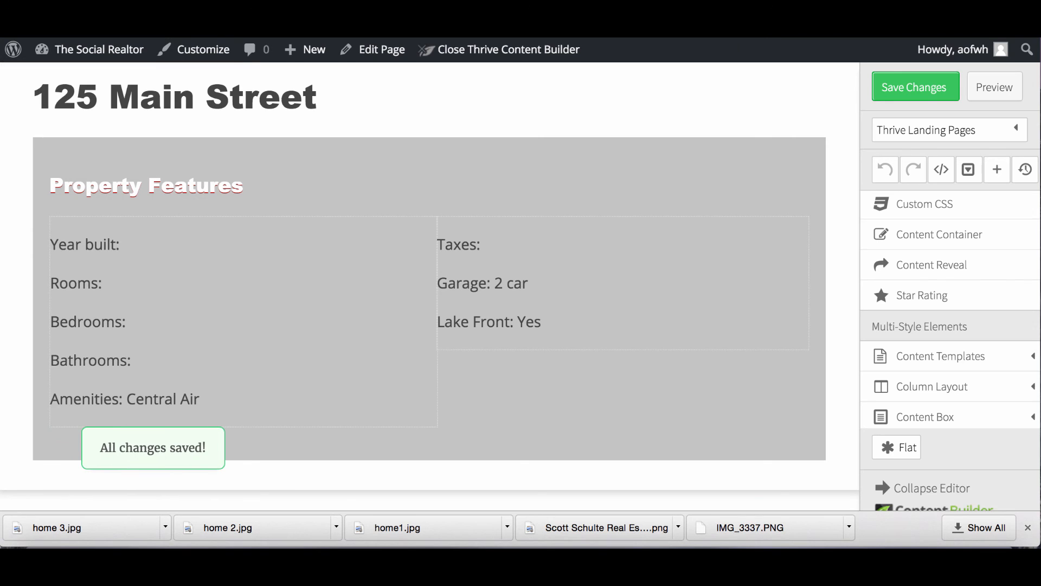
pyautogui.click(993, 89)
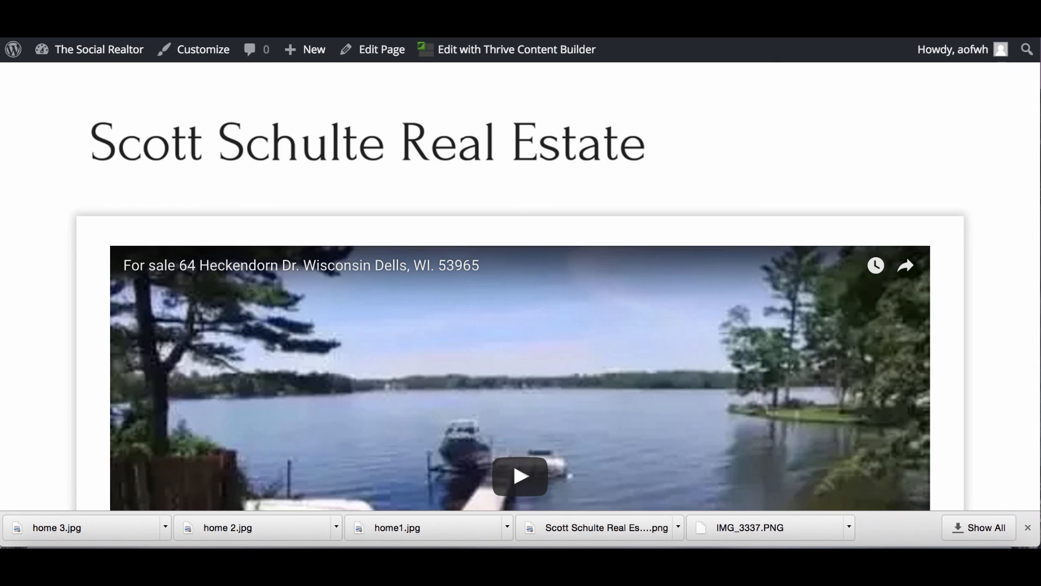
# Copy the 125 Main St page address from its tab, then return to the listings page editor's house photos.
pyautogui.hotkey('ctrl', 'shift', 'Tab')
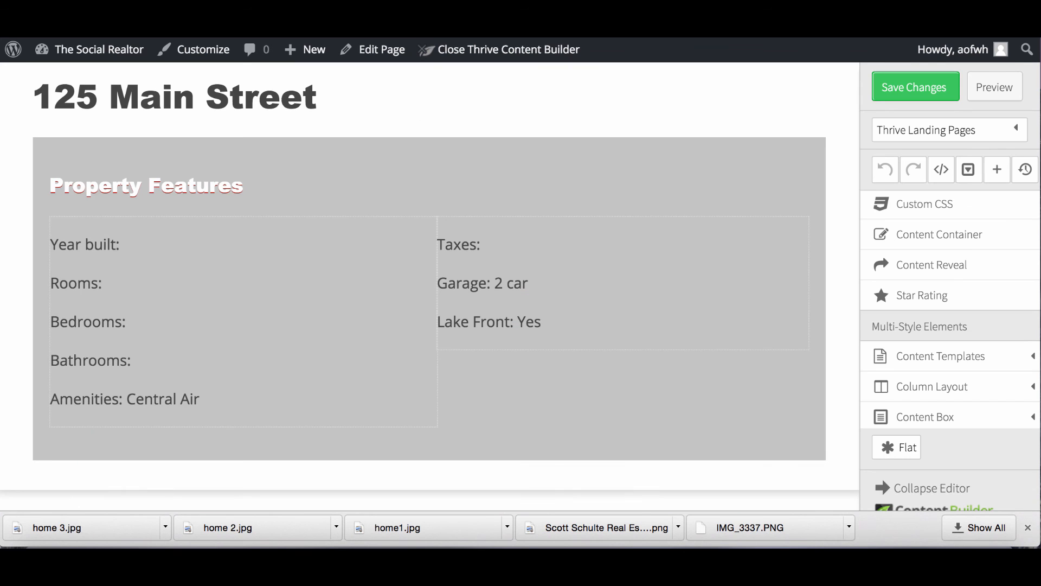
pyautogui.hotkey('ctrl', 'Tab')
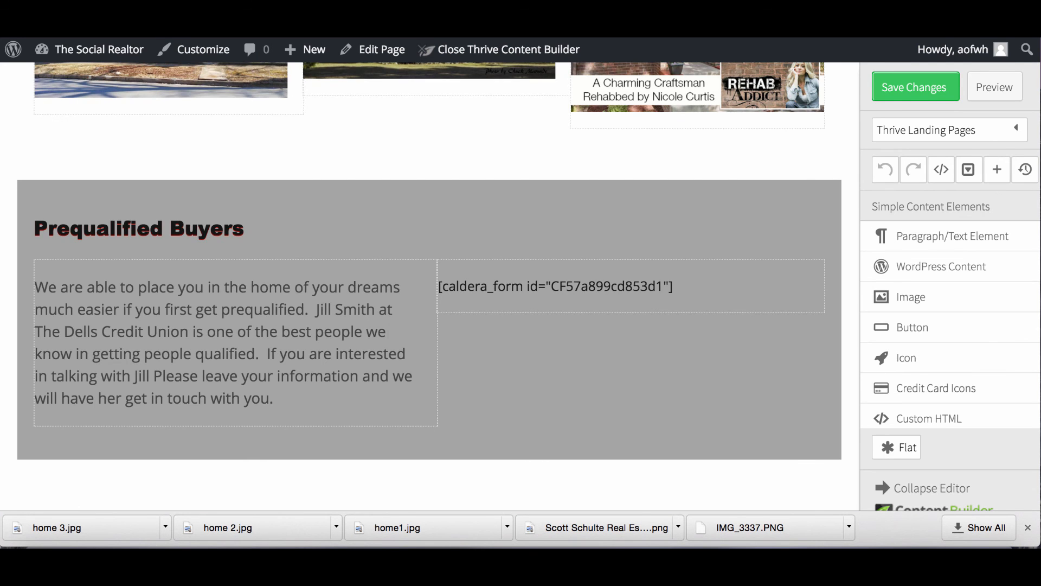
pyautogui.hotkey('ctrl', 'Tab')
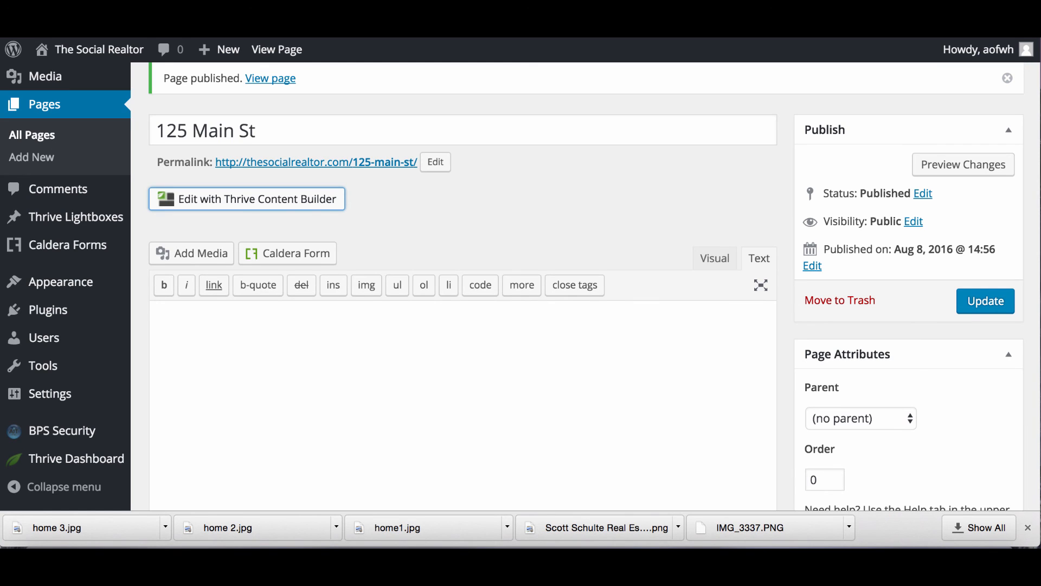
pyautogui.hotkey('ctrl', 'Tab')
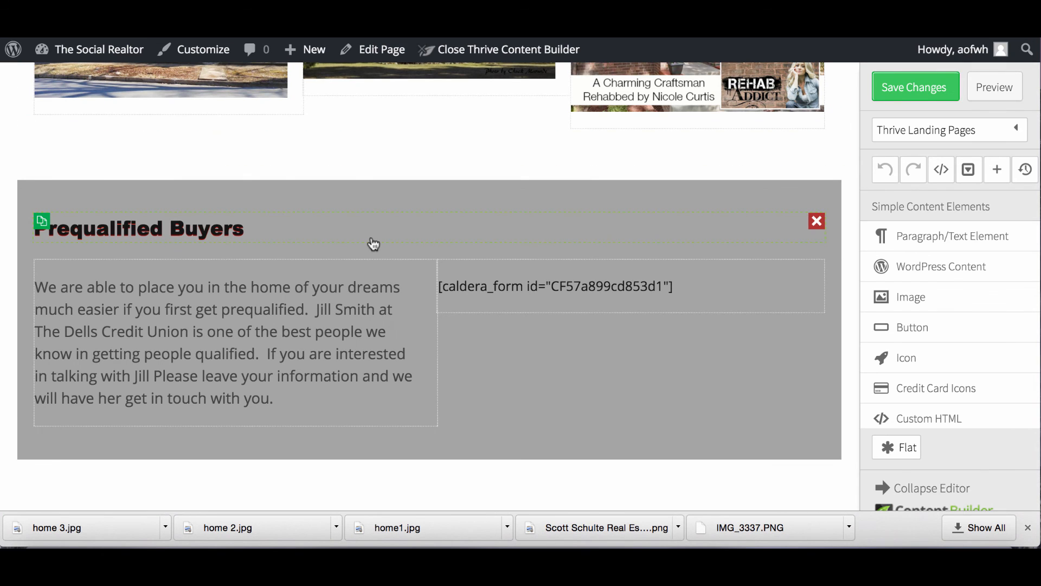
pyautogui.scroll(-1, 373, 317)
pyautogui.scroll(5, 372, 333)
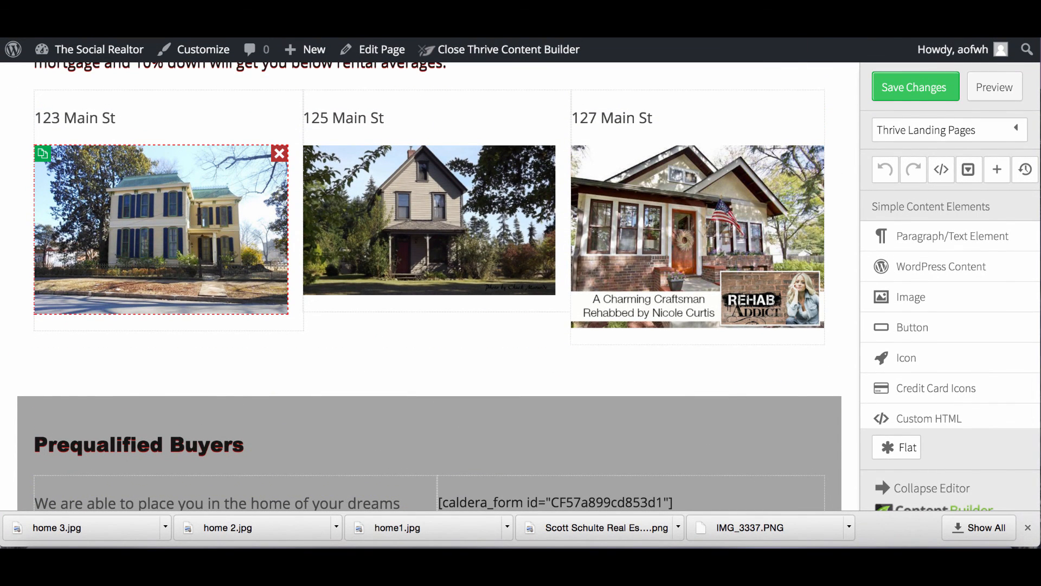
# Link the first house photo to the 125 Main St page address, then save and preview.
pyautogui.click(201, 216)
pyautogui.click(626, 130)
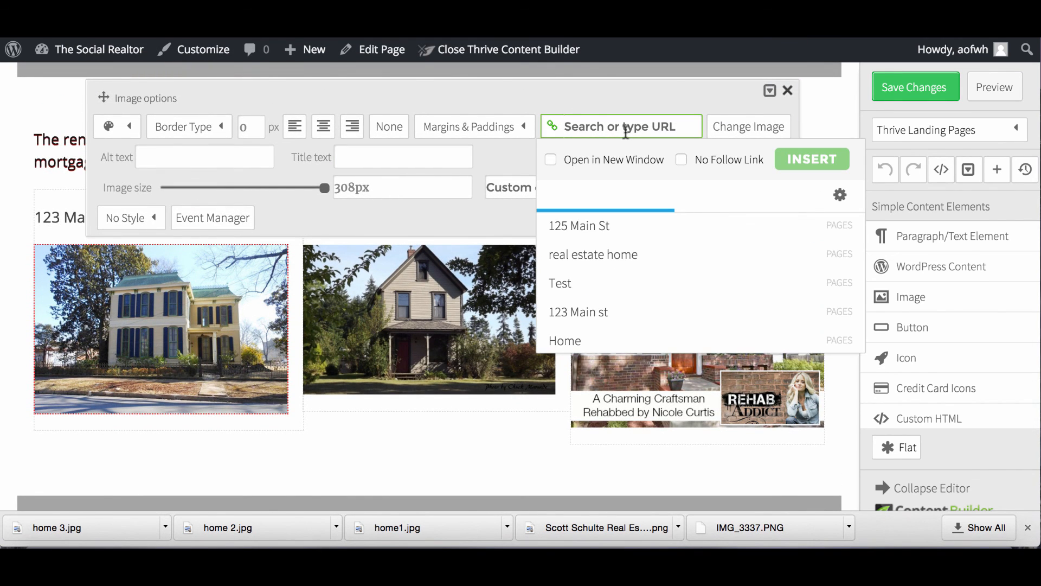
pyautogui.hotkey('ctrl', 'v')
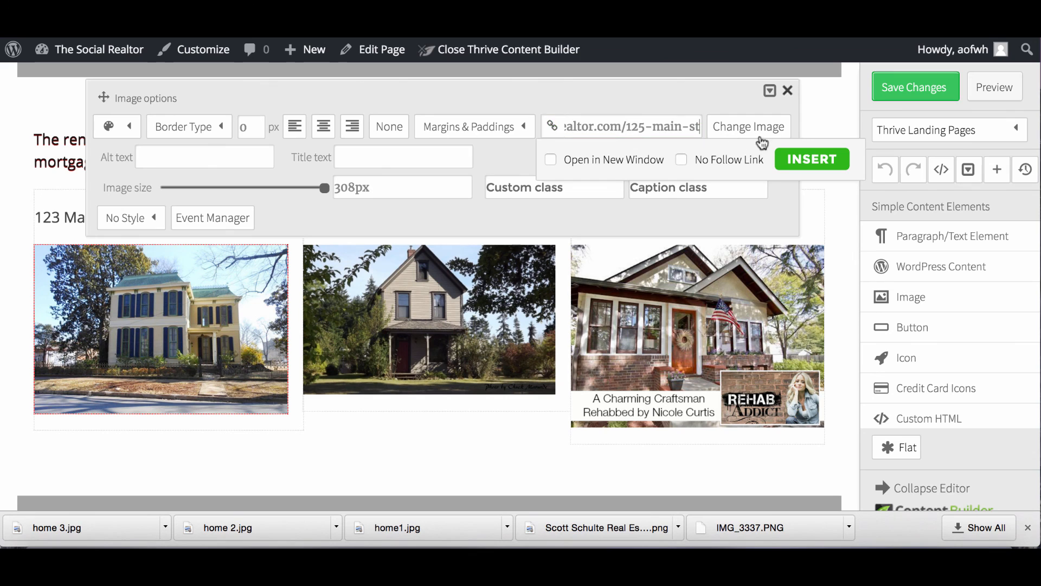
pyautogui.click(806, 162)
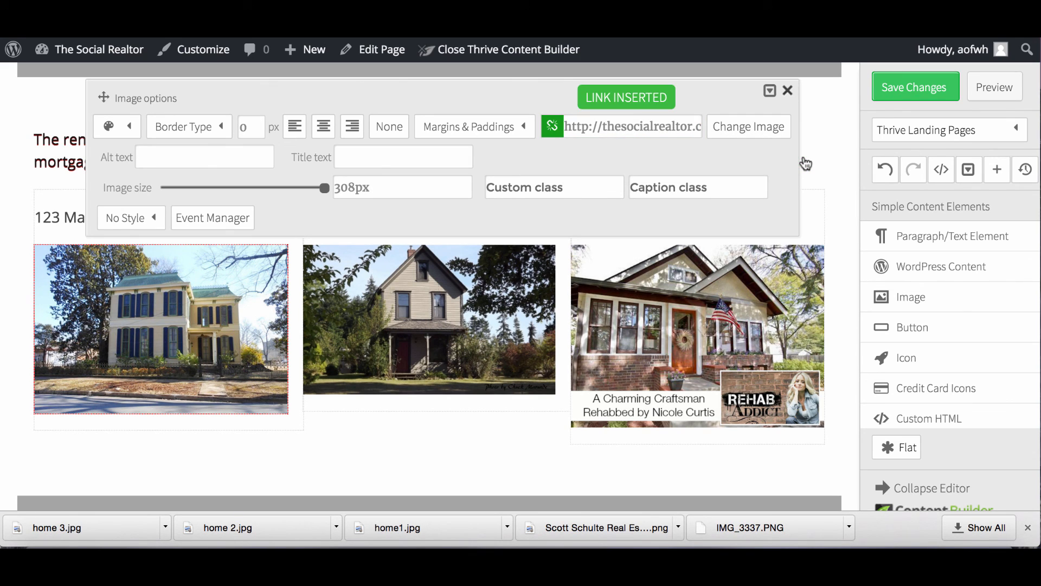
pyautogui.click(913, 85)
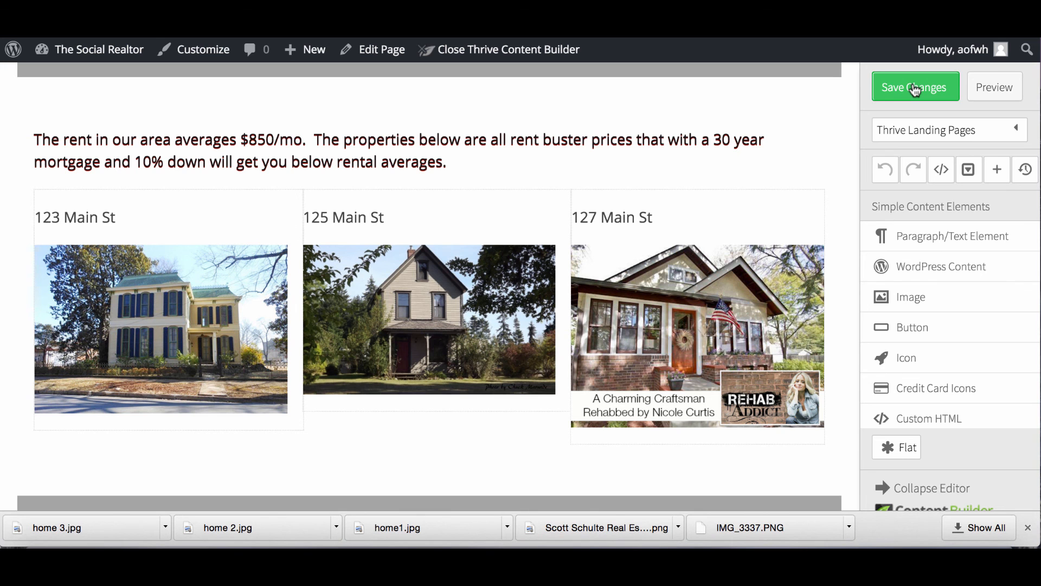
pyautogui.click(997, 87)
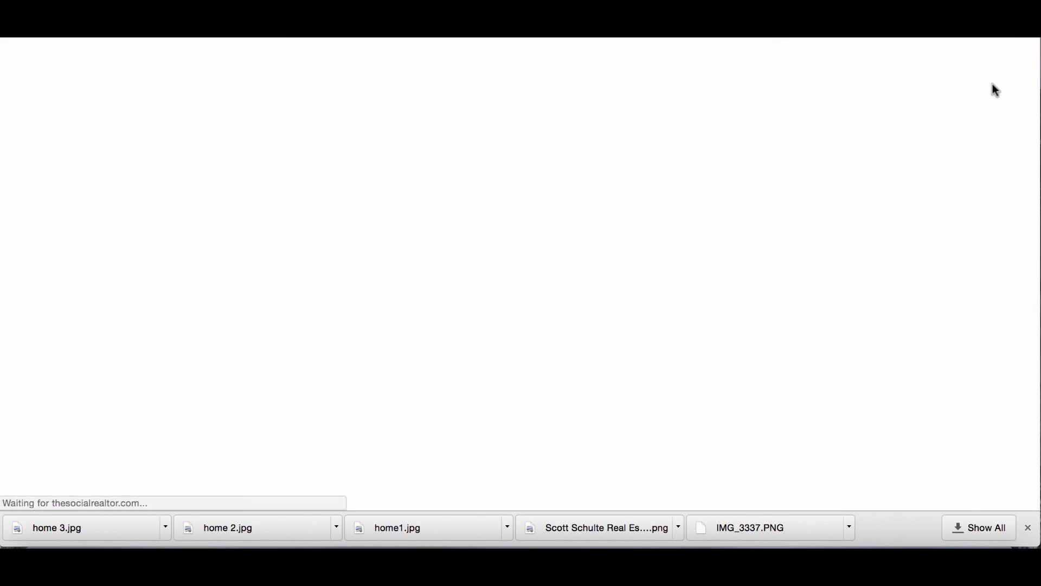
# Scroll the preview to the listings and follow the house image's link to its property page.
pyautogui.scroll(-6, 571, 315)
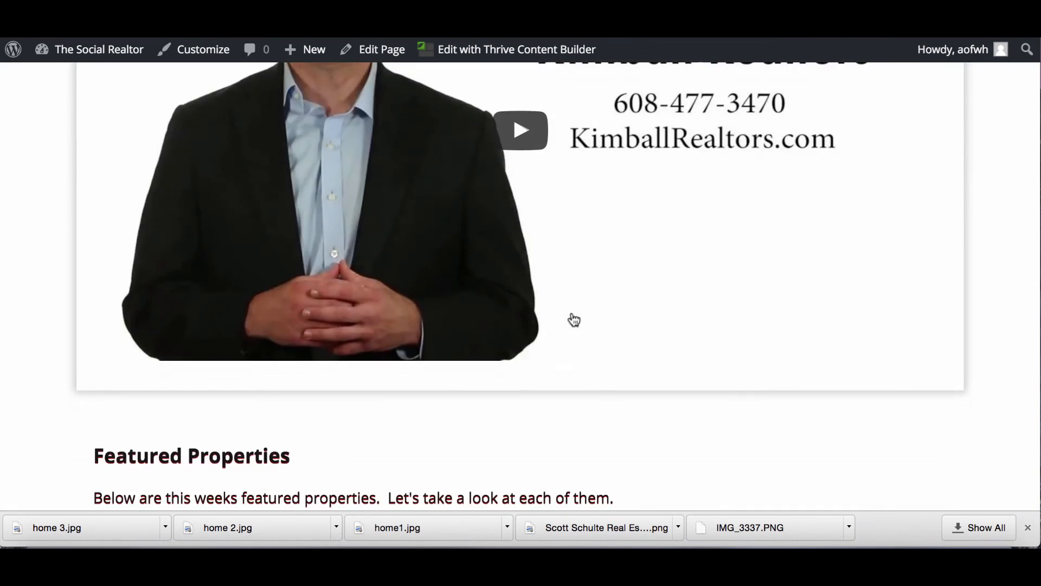
pyautogui.scroll(-15, 573, 320)
pyautogui.scroll(-1, 572, 317)
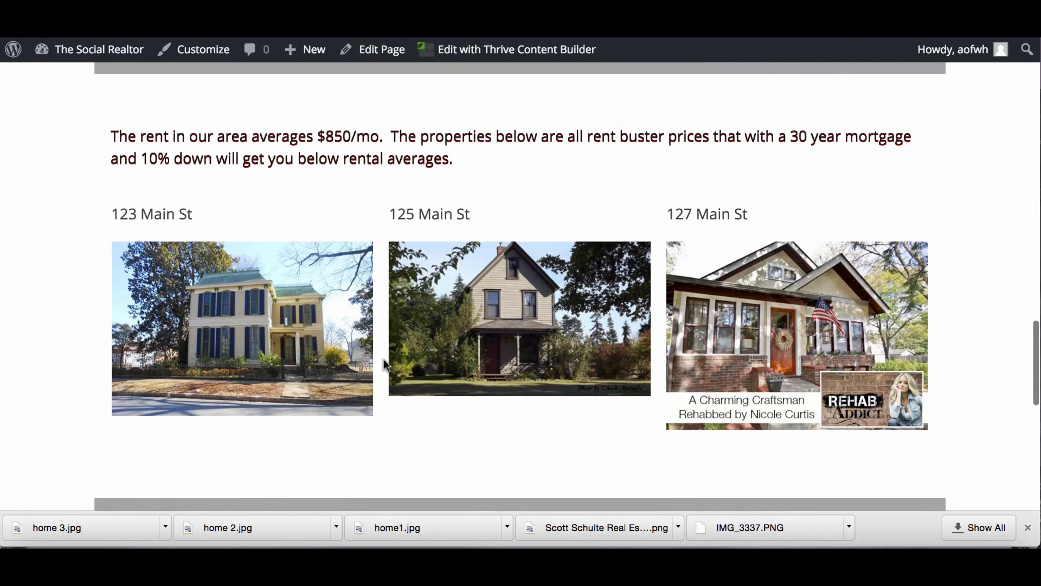
pyautogui.click(261, 323)
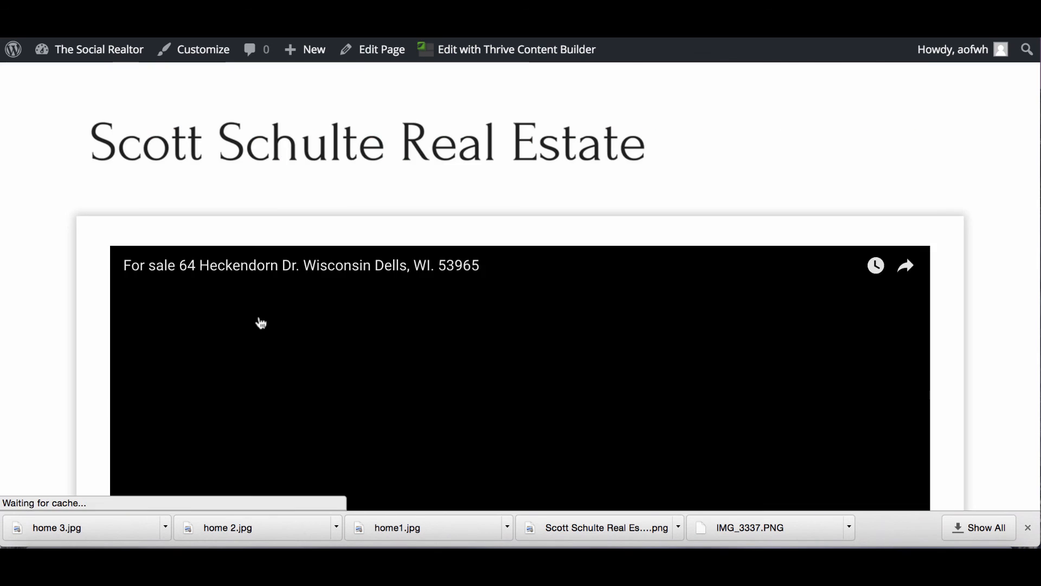
# Review the 125 Main St page and reopen it in Thrive Content Builder.
pyautogui.scroll(-6, 261, 323)
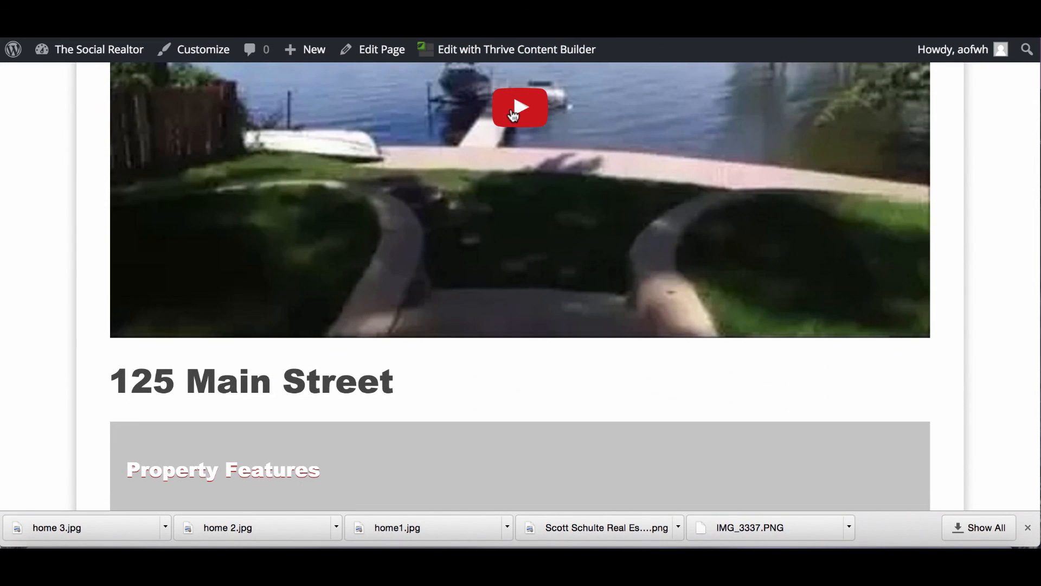
pyautogui.scroll(-5, 430, 279)
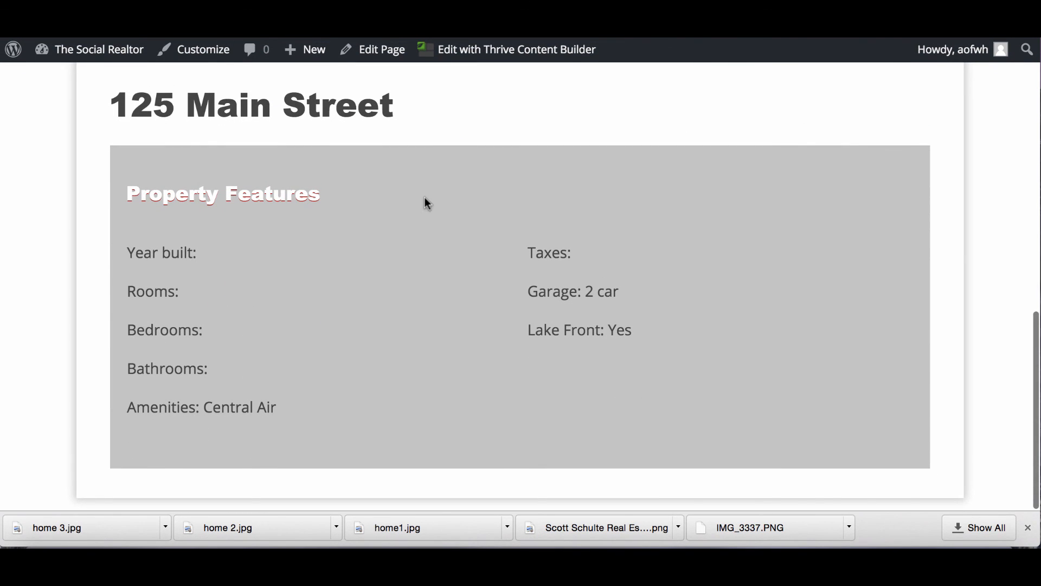
pyautogui.moveTo(105, 52)
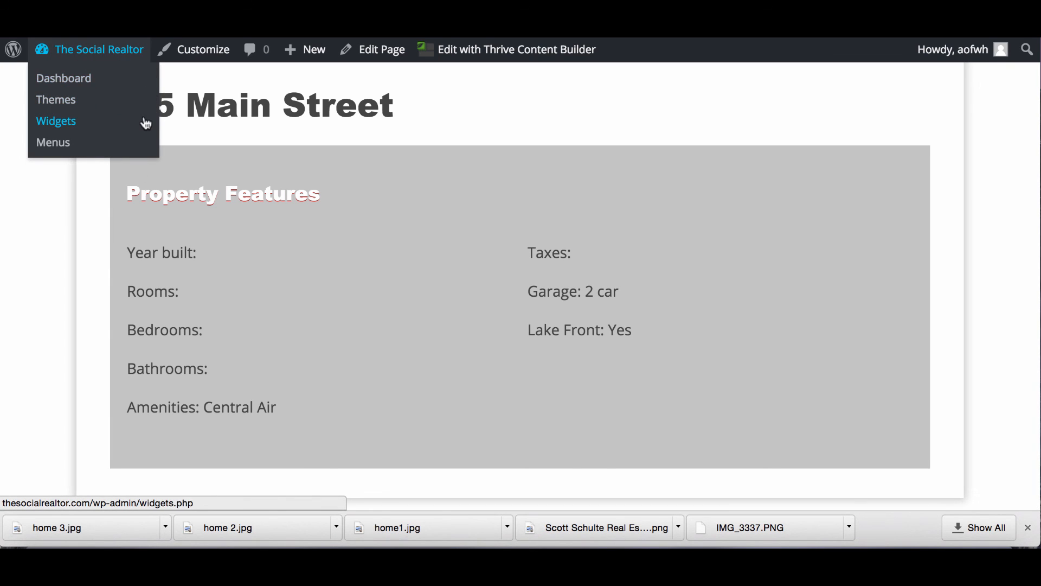
pyautogui.click(503, 56)
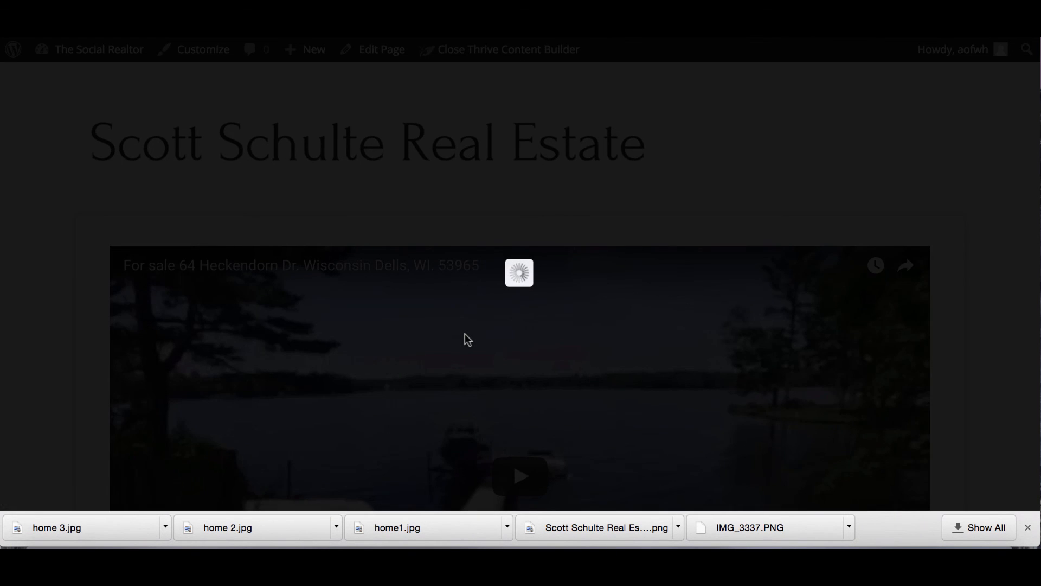
# Add a text element below Property Features reading 'Interested in a showing'.
pyautogui.scroll(-10, 465, 341)
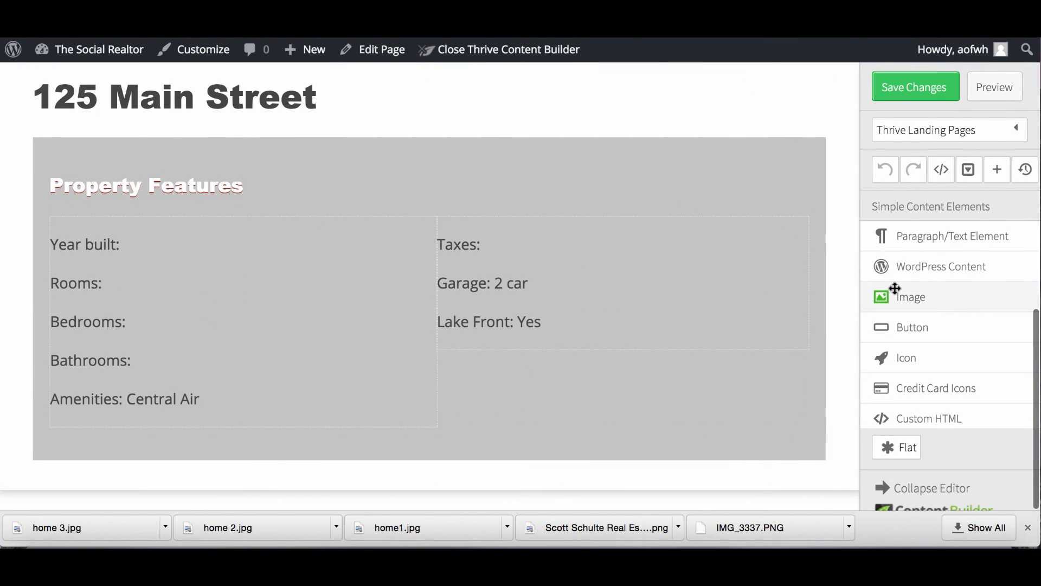
pyautogui.scroll(-5, 914, 362)
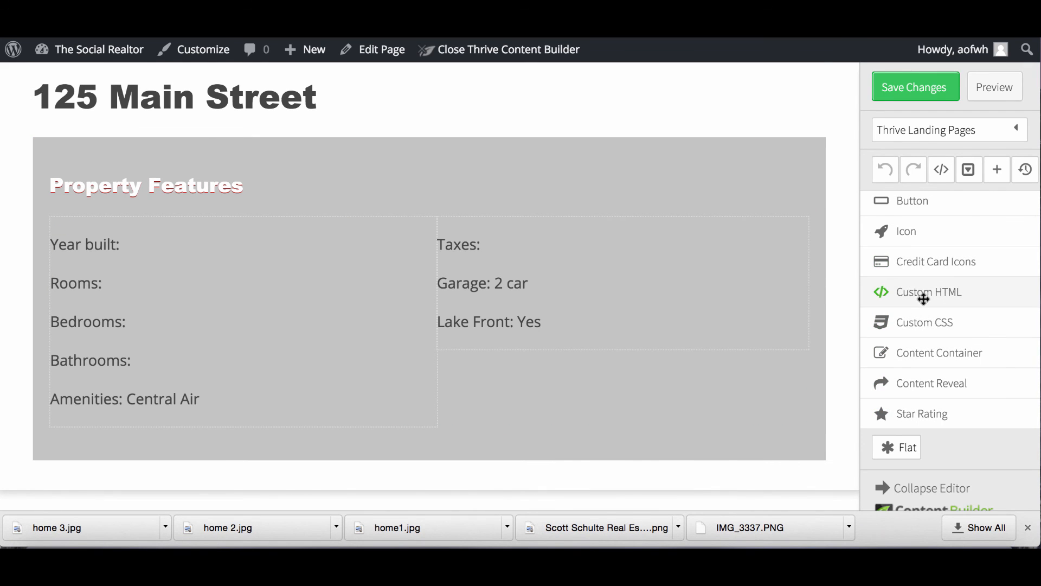
pyautogui.scroll(8, 924, 304)
pyautogui.moveTo(918, 235); pyautogui.dragTo(525, 477)
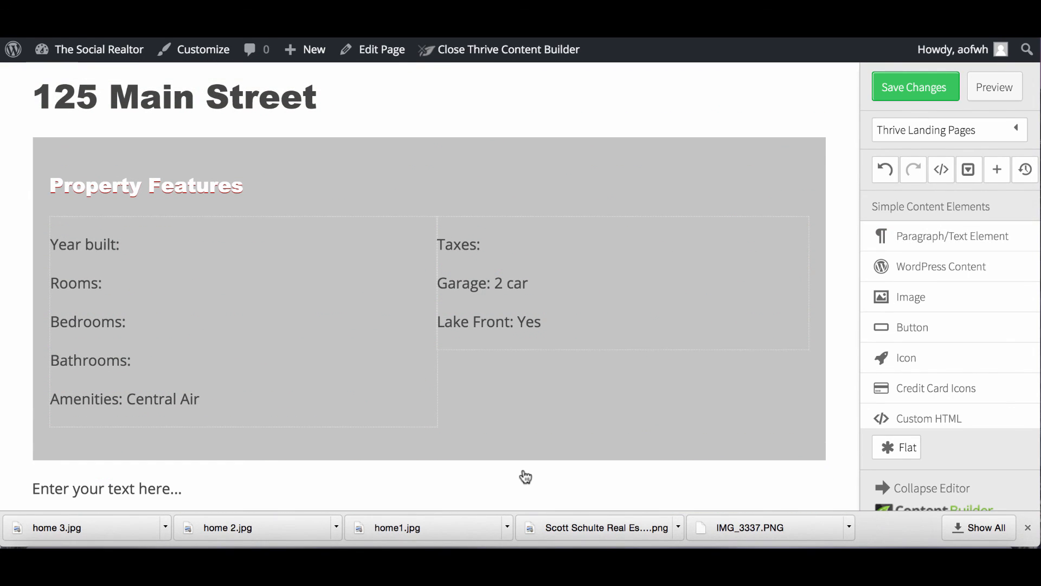
pyautogui.click(205, 490)
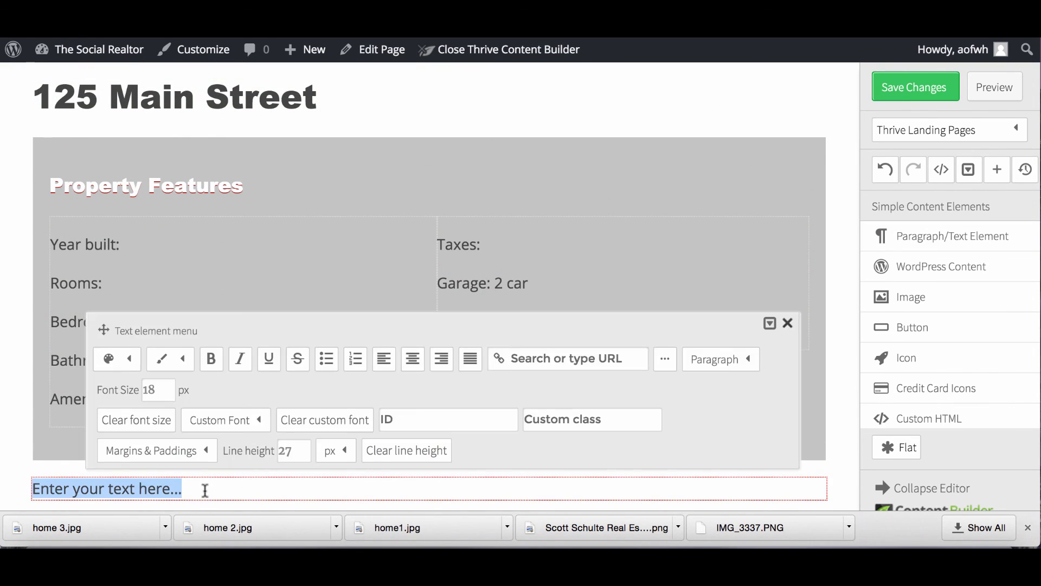
pyautogui.write('Interested in')
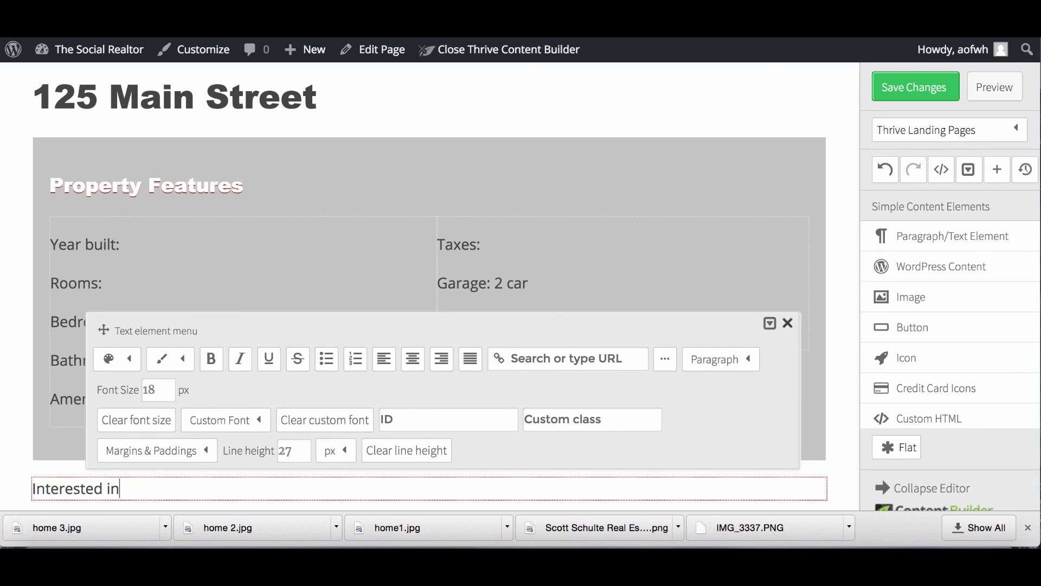
pyautogui.write(' a showing?')
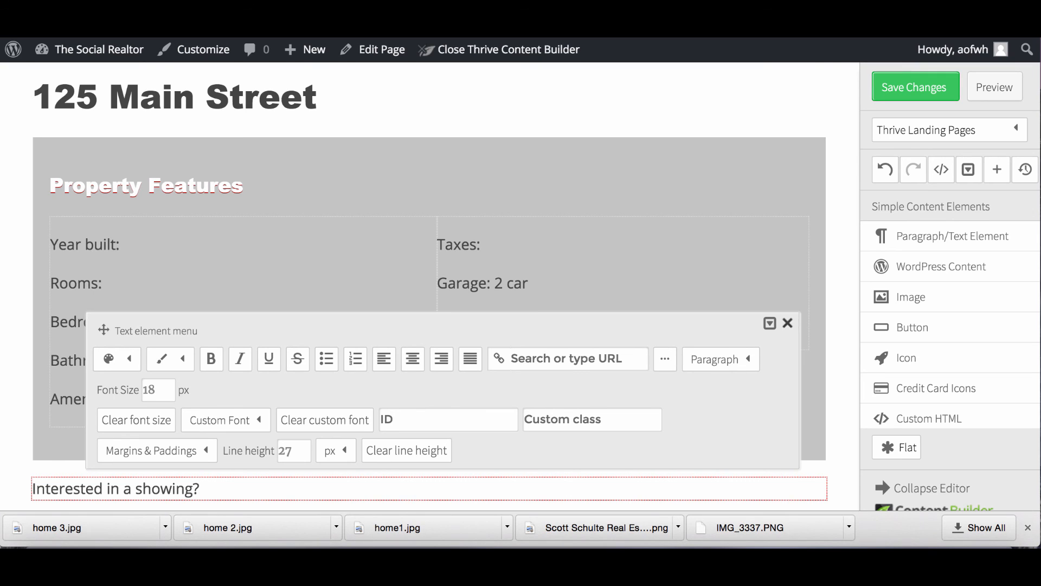
# Format the heading text at font size 24 in Arial Black.
pyautogui.moveTo(208, 488); pyautogui.dragTo(36, 480)
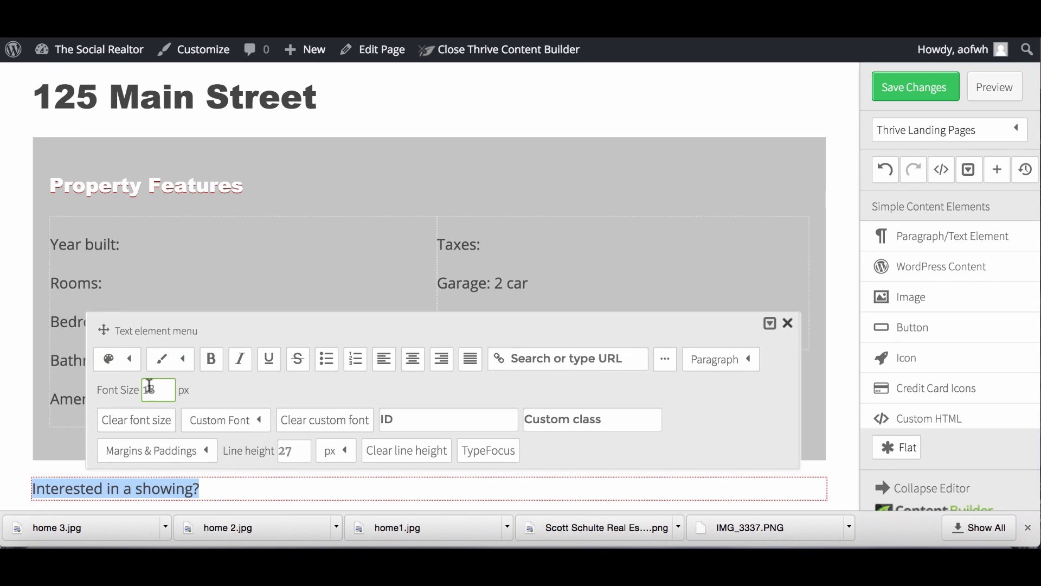
pyautogui.moveTo(150, 389); pyautogui.dragTo(133, 392)
pyautogui.write('2')
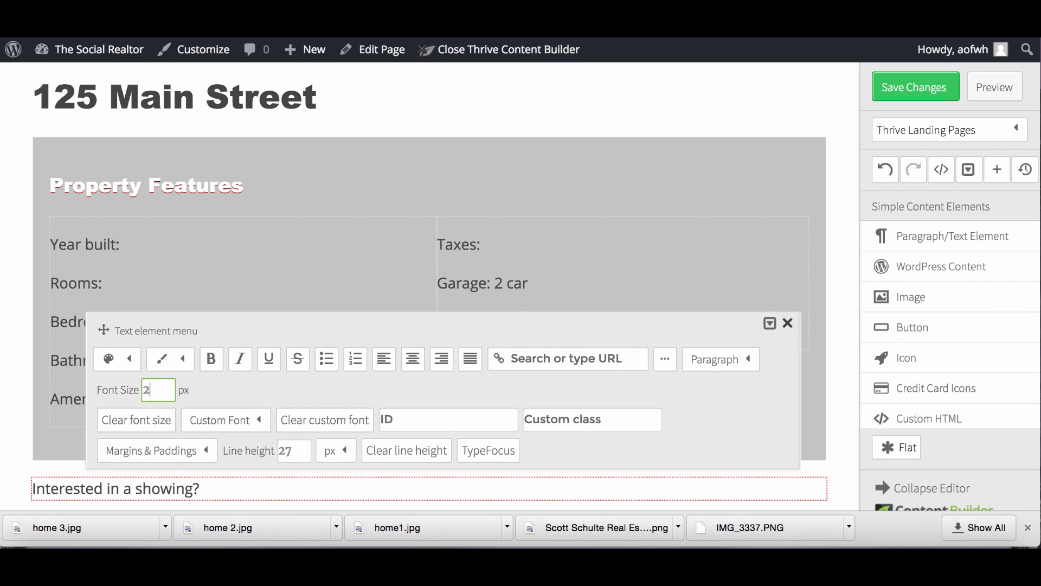
pyautogui.write('4')
pyautogui.click(247, 426)
pyautogui.click(250, 453)
pyautogui.scroll(-2, 250, 453)
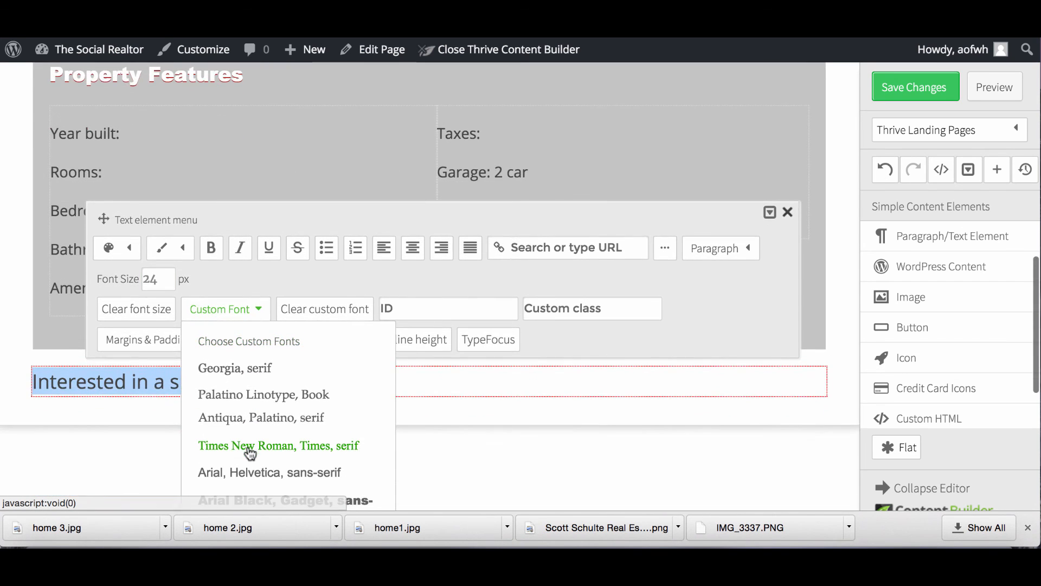
pyautogui.click(252, 500)
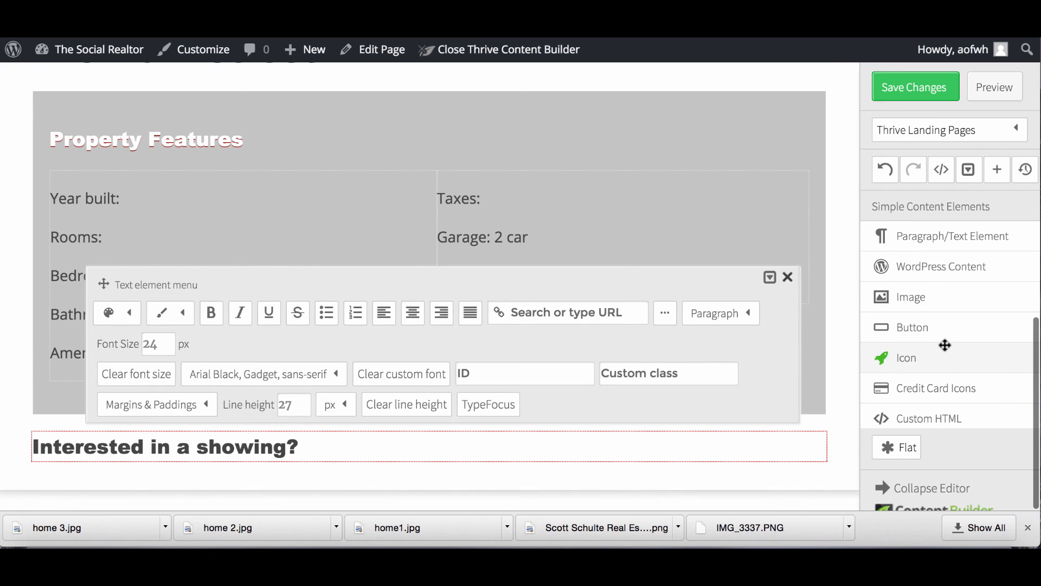
pyautogui.scroll(-3, 943, 343)
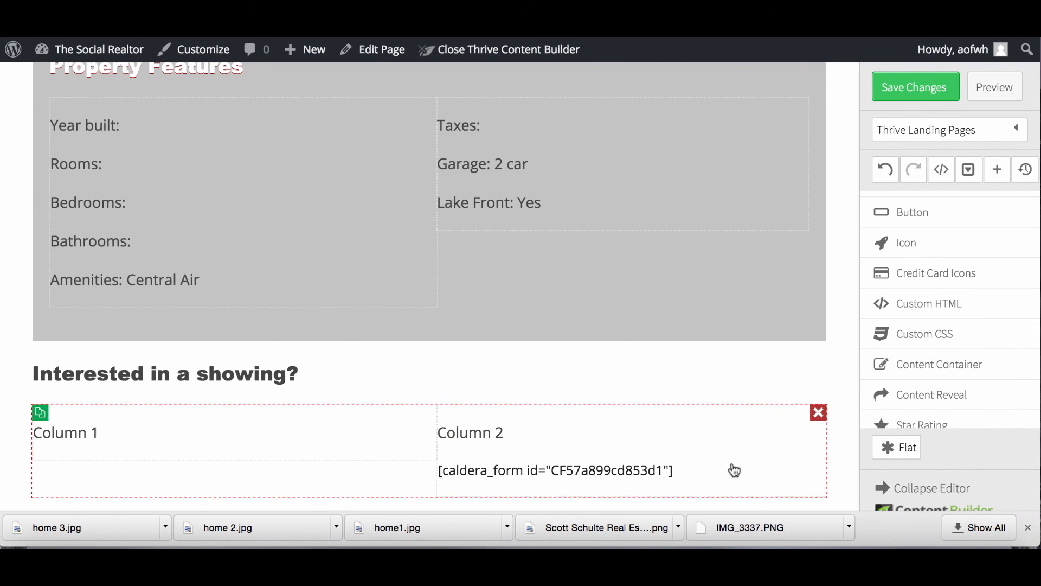
# Delete the Column 2 placeholder text and make the Column 1 text bold.
pyautogui.click(817, 430)
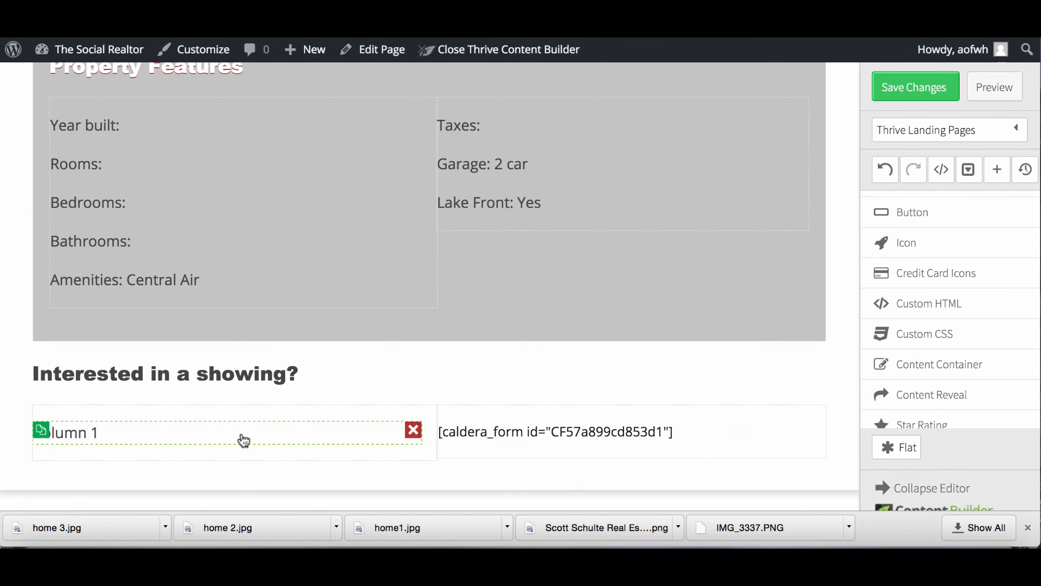
pyautogui.click(143, 437)
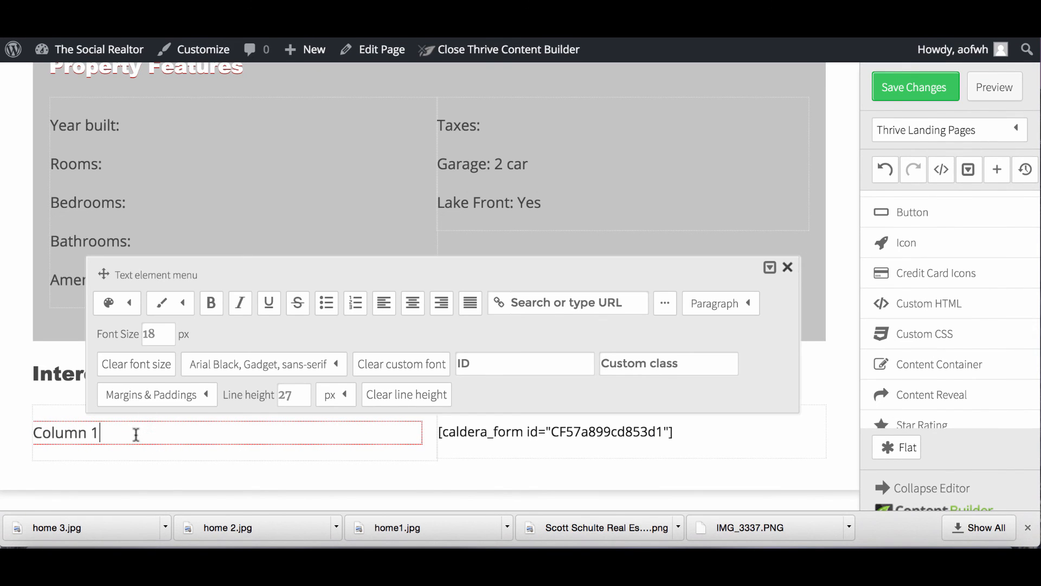
pyautogui.click(210, 303)
# Add an image slot below the Column 1 text and start editing that text again.
pyautogui.scroll(5, 987, 265)
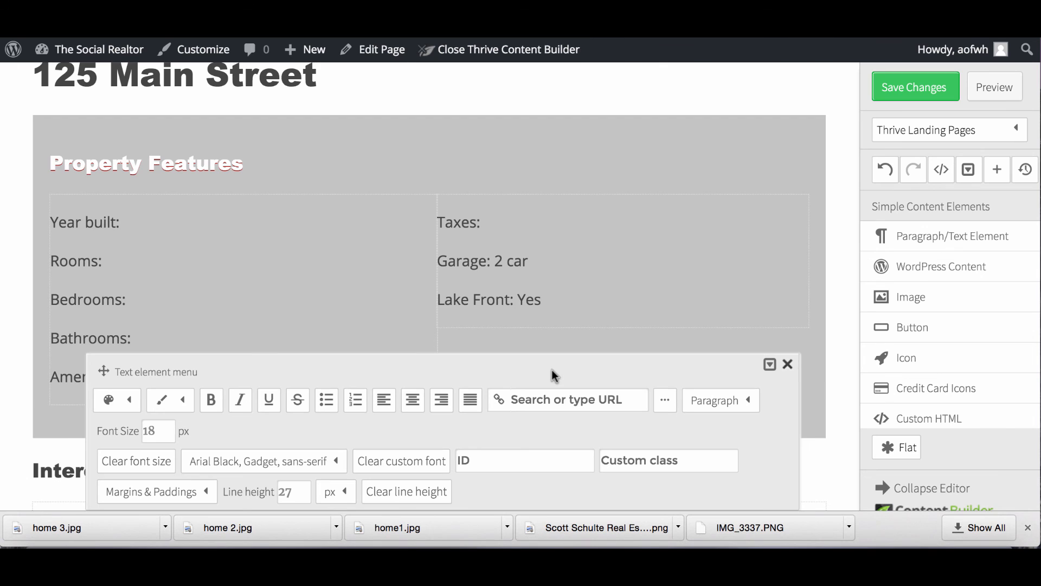
pyautogui.click(787, 364)
pyautogui.moveTo(918, 292); pyautogui.dragTo(291, 454)
pyautogui.scroll(-2, 290, 420)
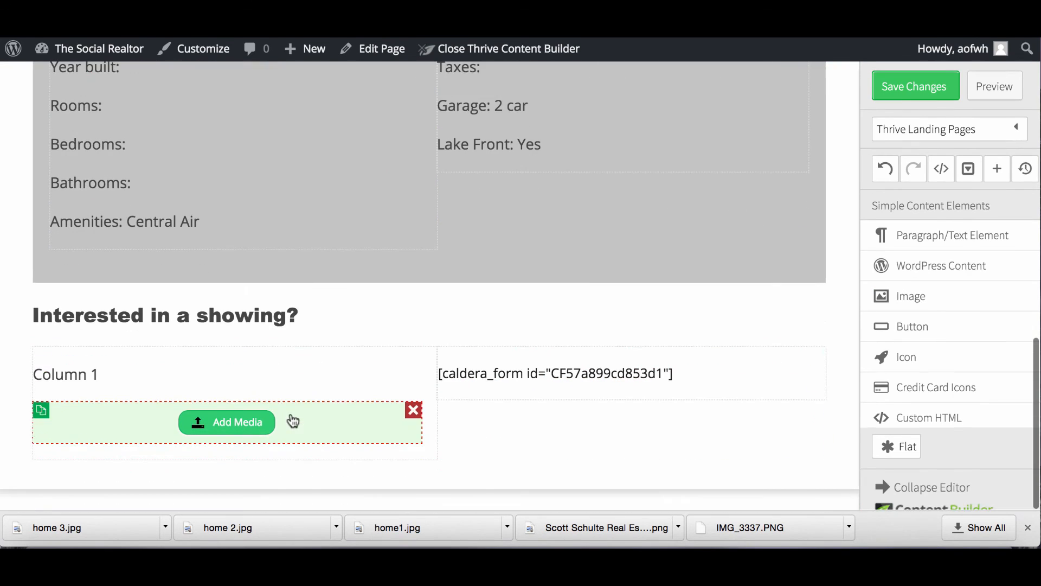
pyautogui.click(130, 377)
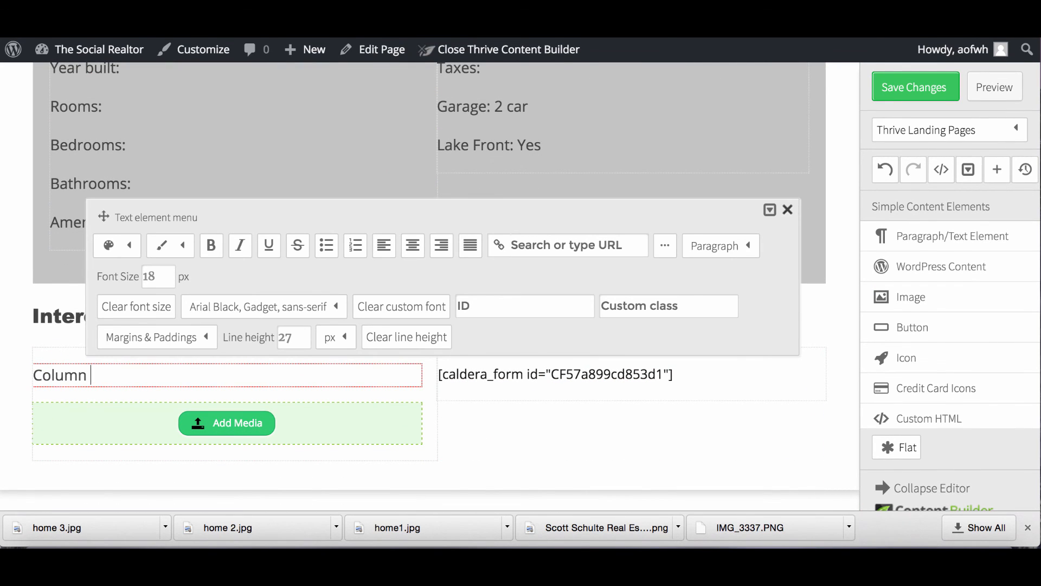
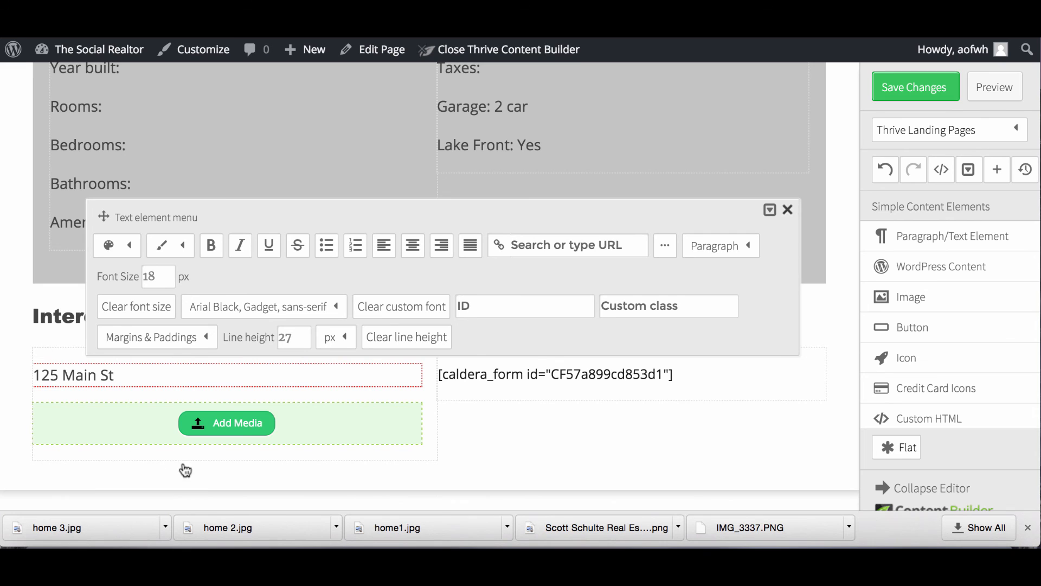
# Insert the yellow house photo from the Media Library, then go to the WordPress dashboard.
pyautogui.click(239, 428)
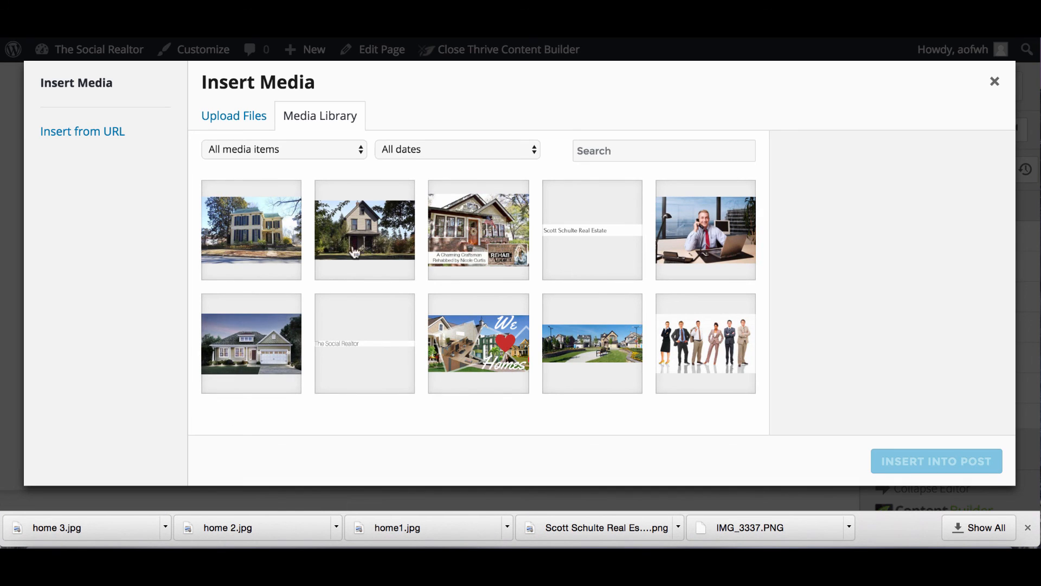
pyautogui.click(237, 232)
pyautogui.click(903, 461)
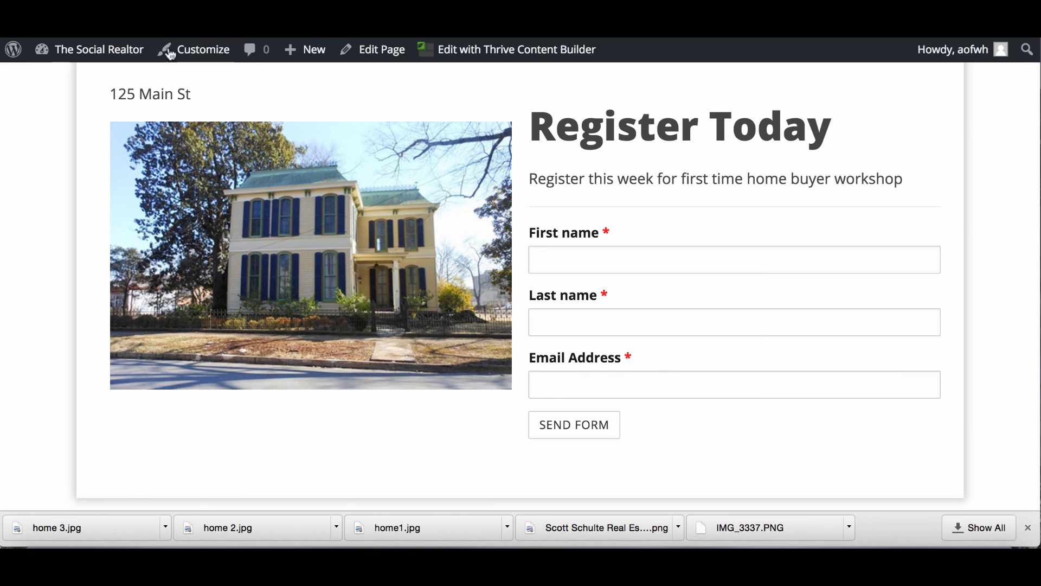
pyautogui.click(118, 50)
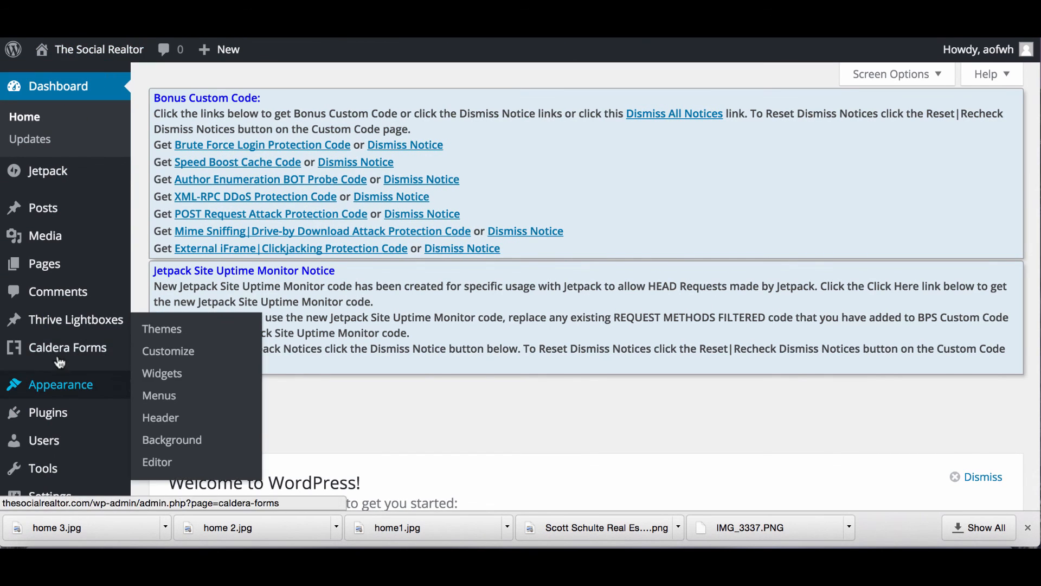
# Create a Caldera form named 'Showing' from the Starter Contact Form template.
pyautogui.moveTo(60, 354)
pyautogui.click(160, 353)
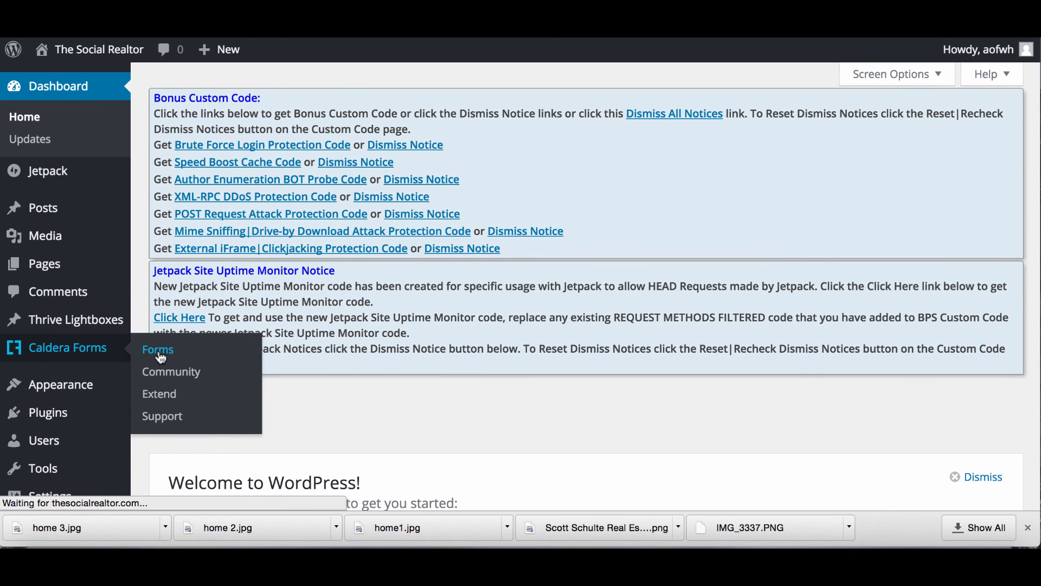
pyautogui.scroll(-5, 399, 290)
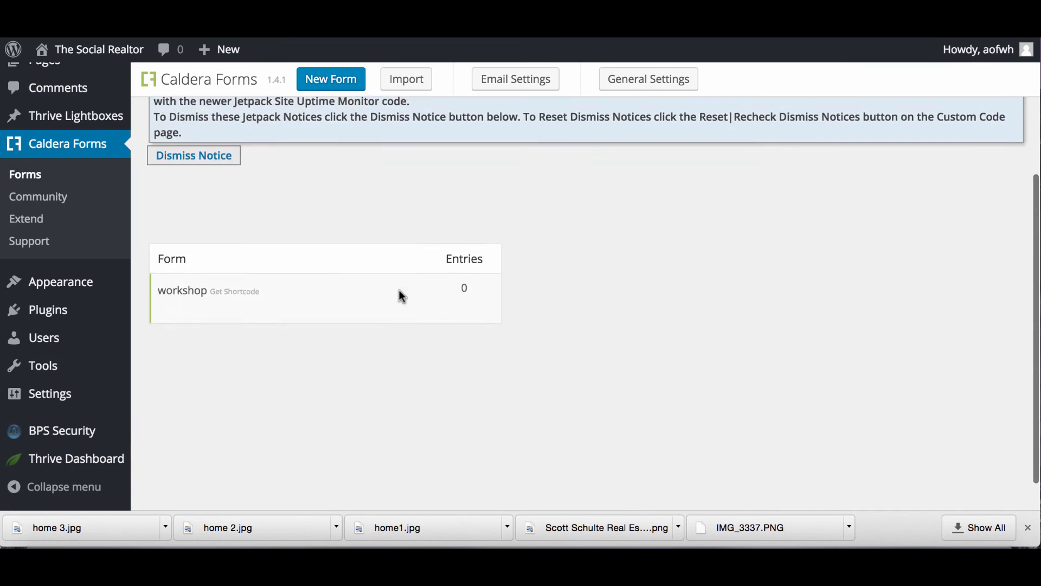
pyautogui.scroll(3, 390, 210)
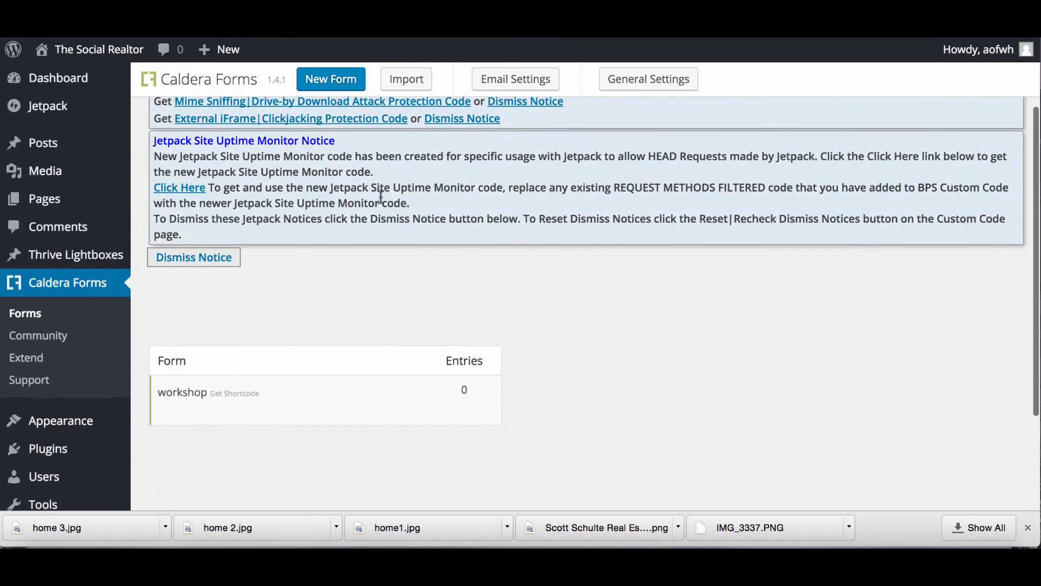
pyautogui.click(330, 78)
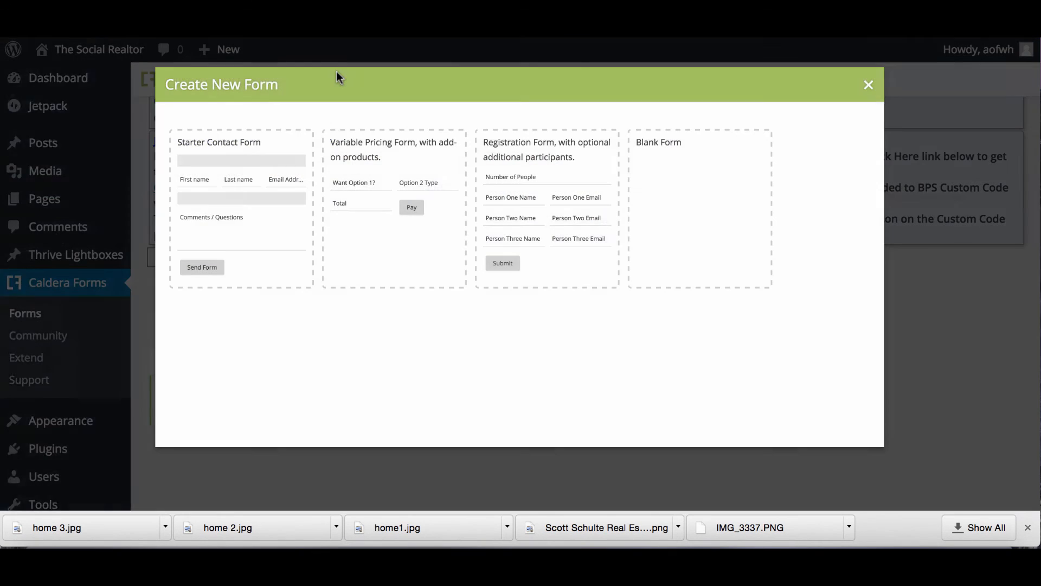
pyautogui.click(279, 246)
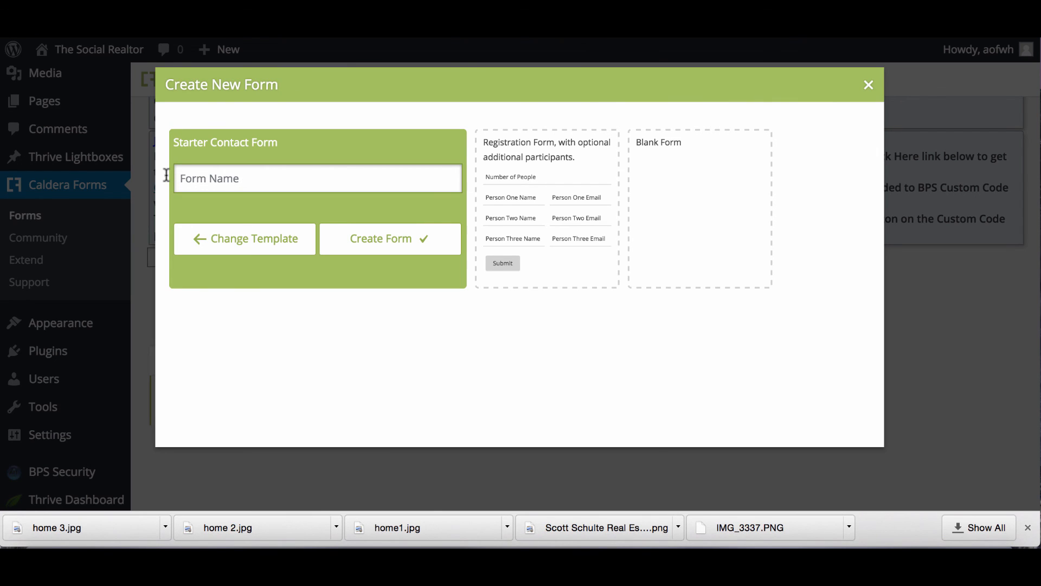
pyautogui.write('Showing')
pyautogui.click(399, 238)
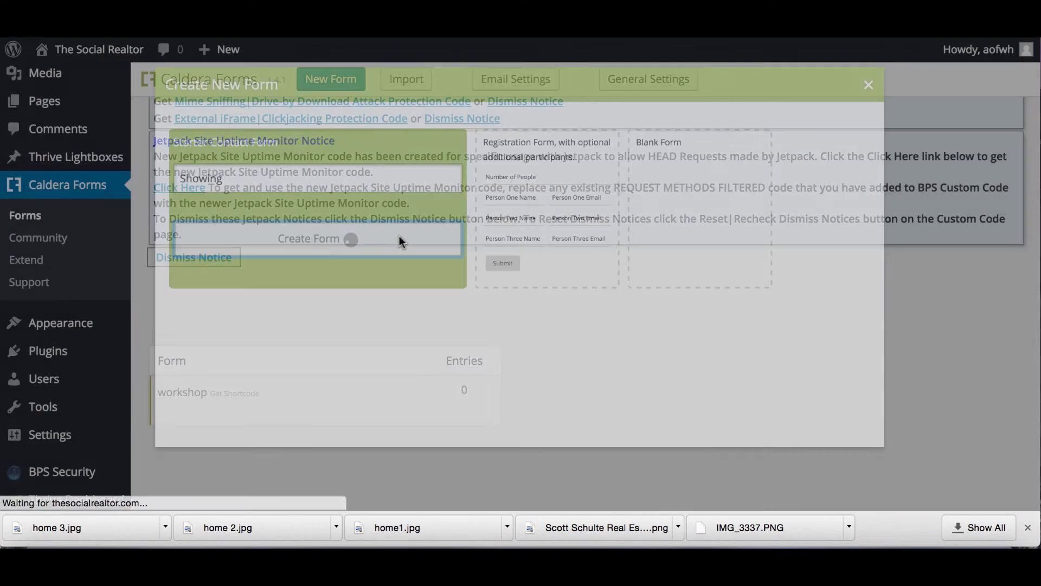
pyautogui.scroll(-5, 326, 346)
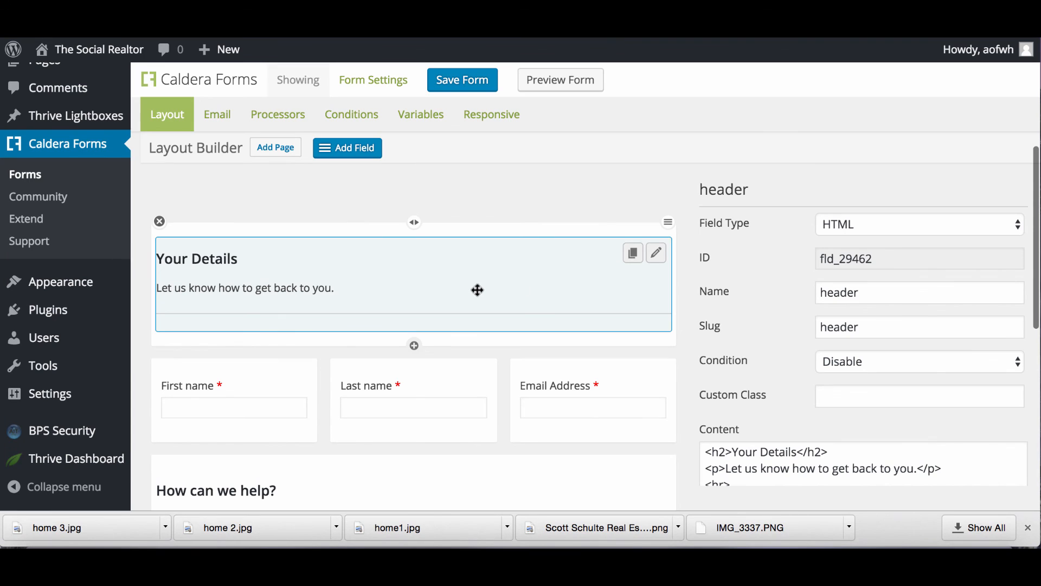
# Change the header's 'Your Details' heading to 'Want to See It?'.
pyautogui.scroll(-3, 590, 339)
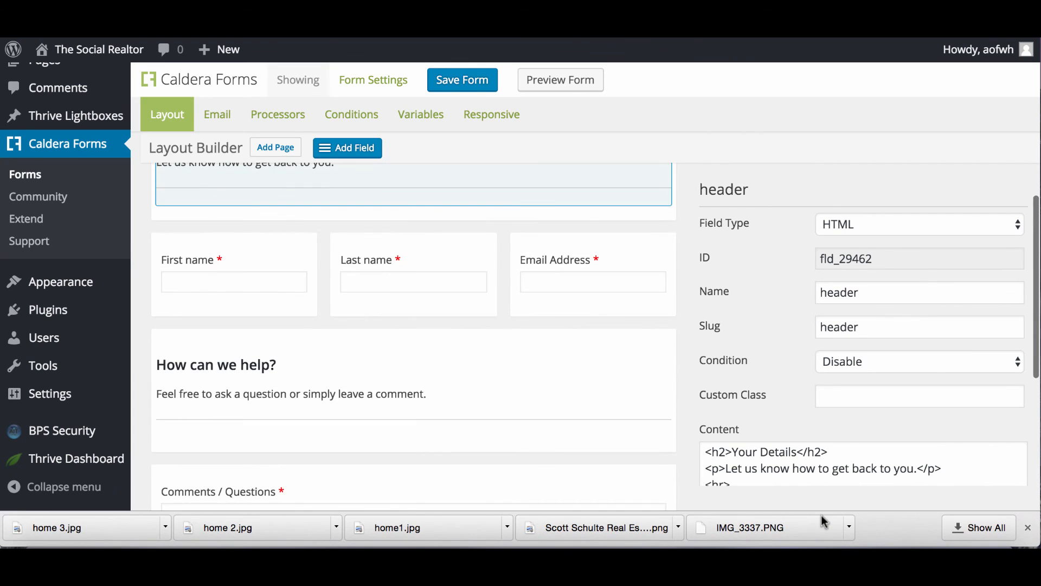
pyautogui.click(797, 451)
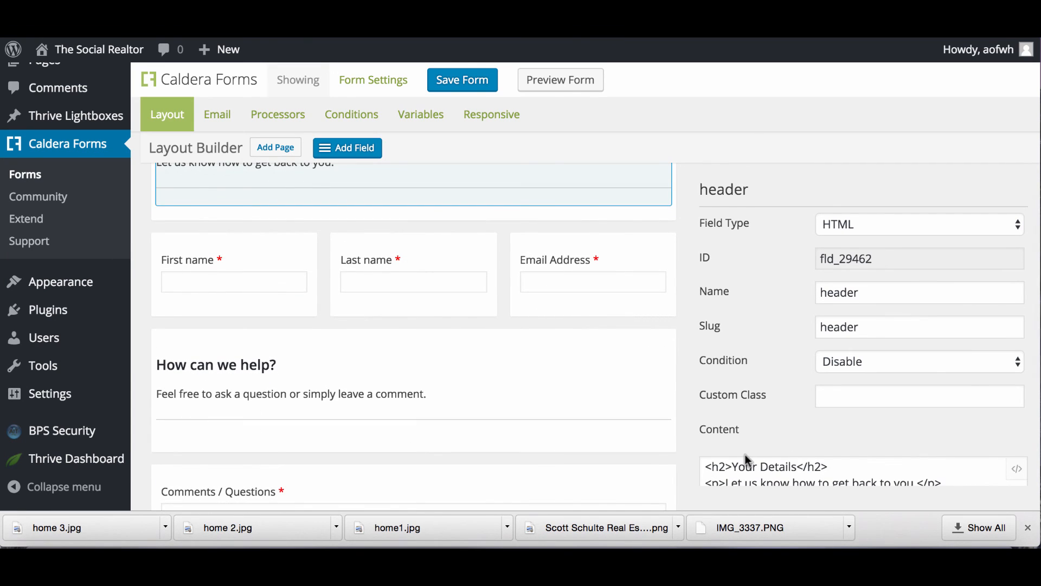
pyautogui.moveTo(796, 468); pyautogui.dragTo(731, 468)
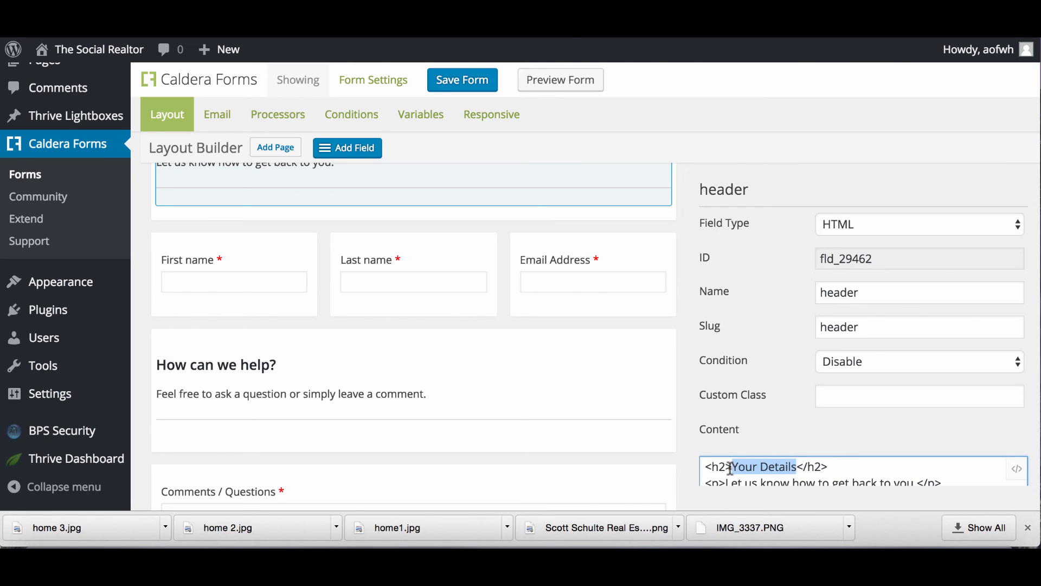
pyautogui.write('Want to se')
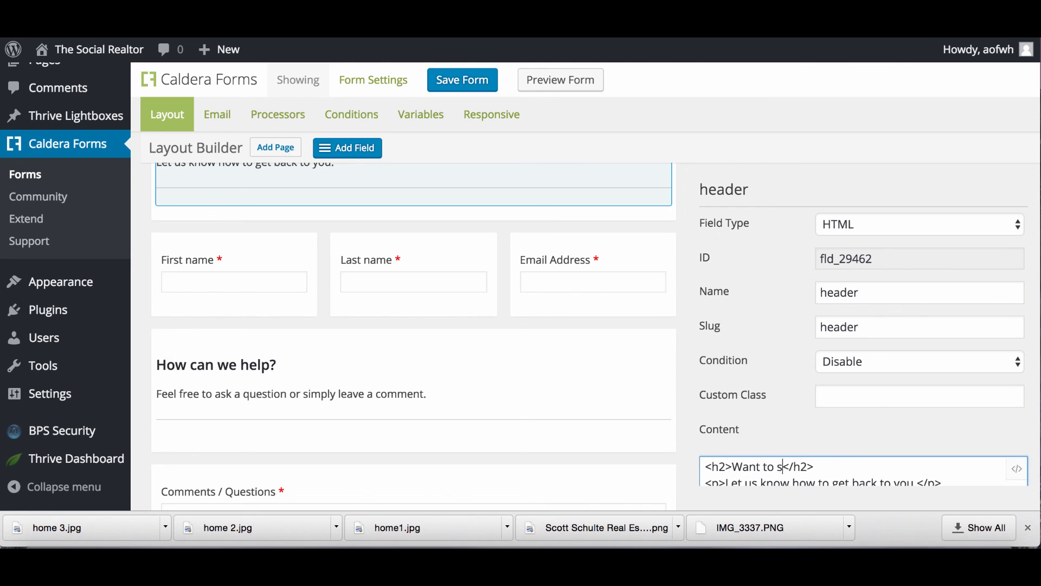
pyautogui.write('e')
pyautogui.press('BackSpace')
pyautogui.press('BackSpace')
pyautogui.press('BackSpace')
pyautogui.write('See it?')
pyautogui.press('BackSpace')
pyautogui.write('I')
# Replace 'how to get back to you' in the paragraph with 'what is the best time to reach you'.
pyautogui.scroll(-3, 885, 477)
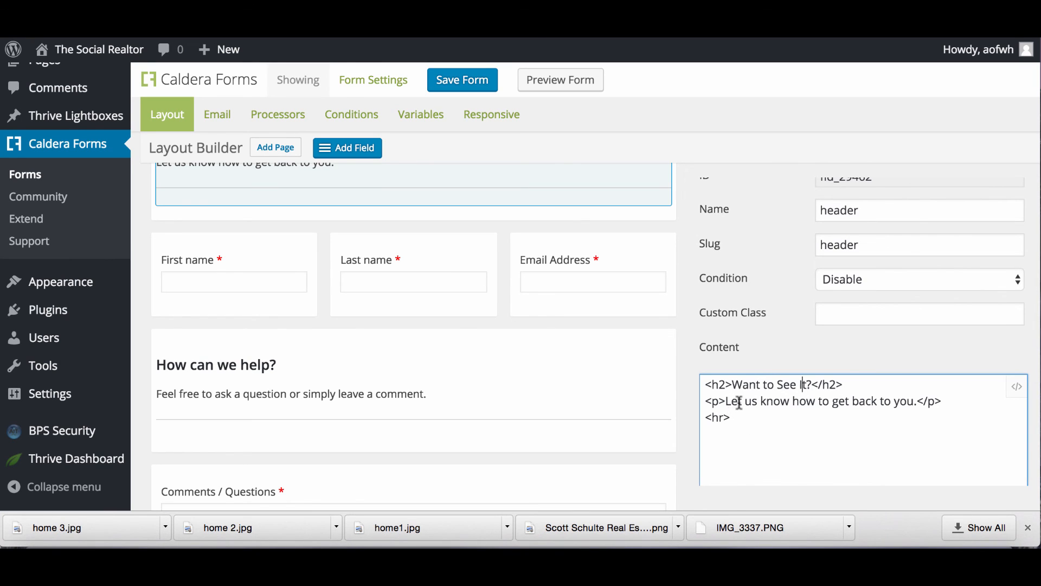
pyautogui.moveTo(737, 401); pyautogui.dragTo(902, 398)
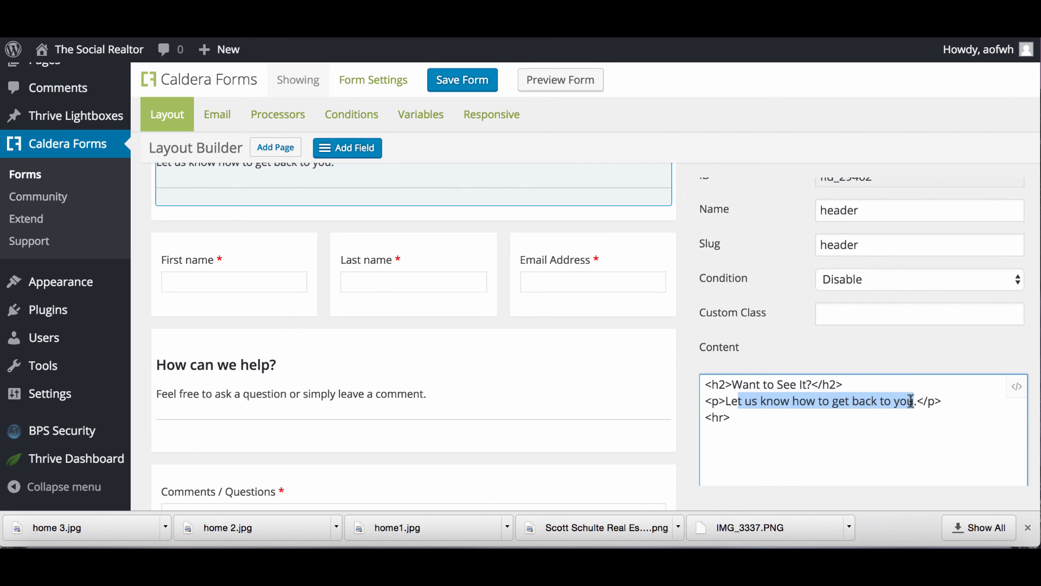
pyautogui.click(826, 422)
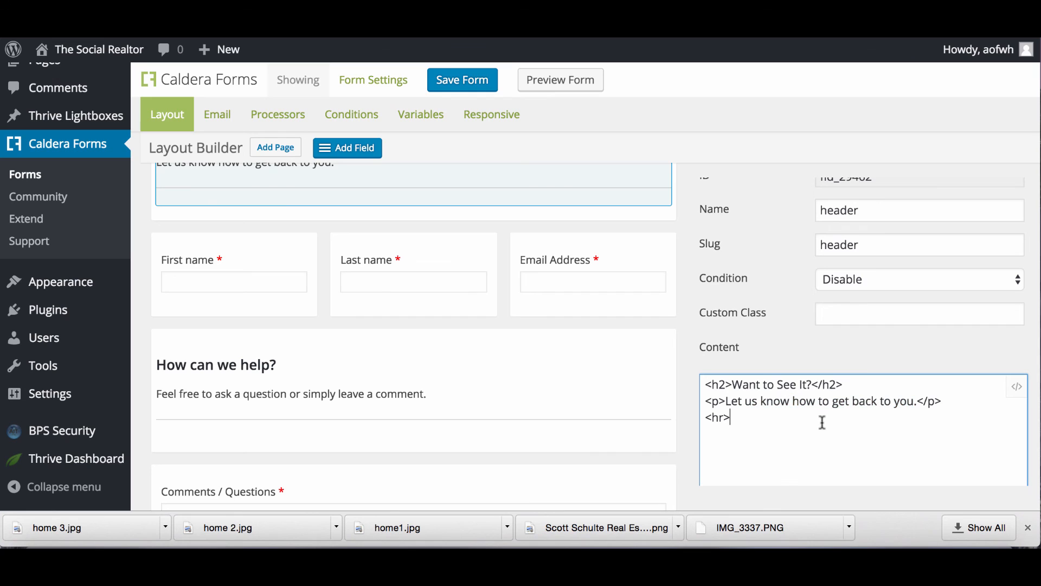
pyautogui.moveTo(793, 401); pyautogui.dragTo(919, 400)
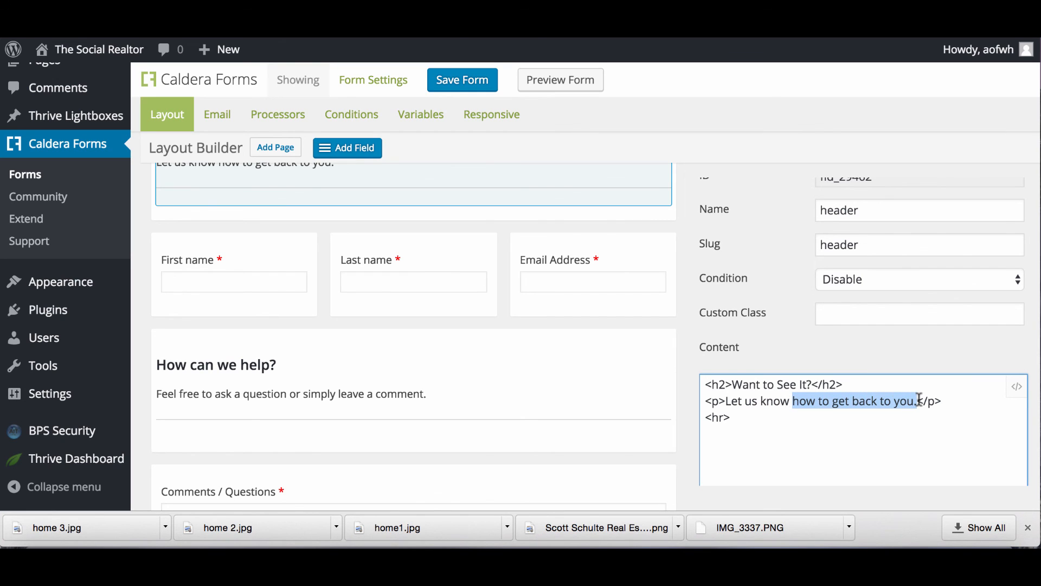
pyautogui.write('what is the best time to reach you')
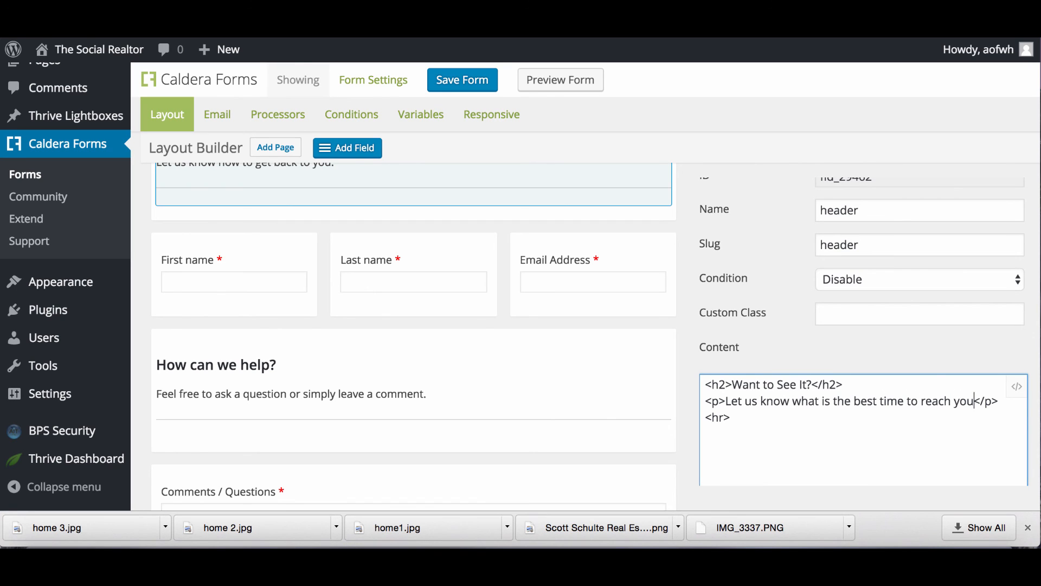
pyautogui.scroll(-4, 985, 465)
# Stack First name, Last name and Email Address into a single column.
pyautogui.scroll(4, 841, 432)
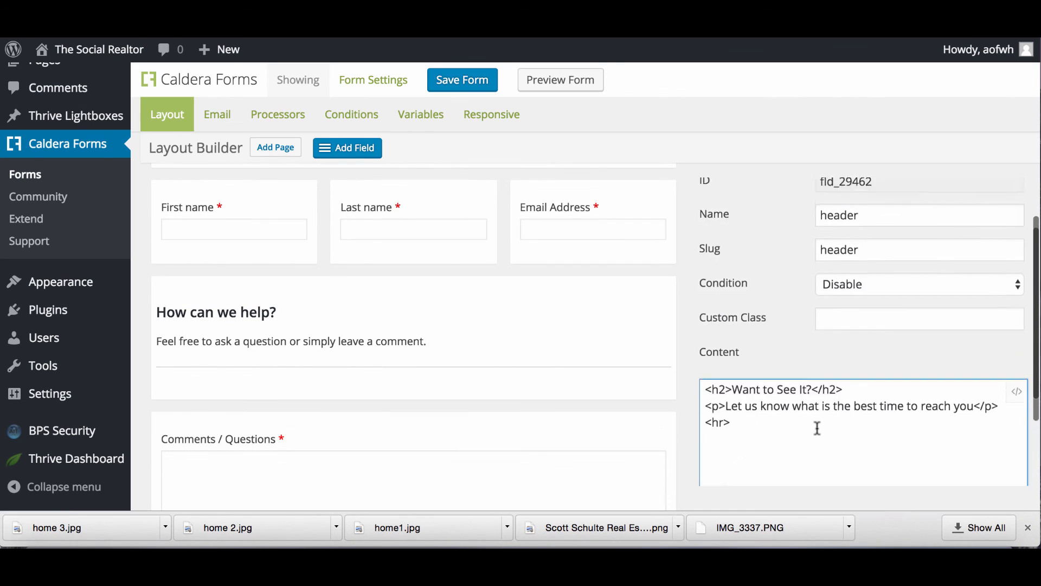
pyautogui.scroll(-2, 817, 427)
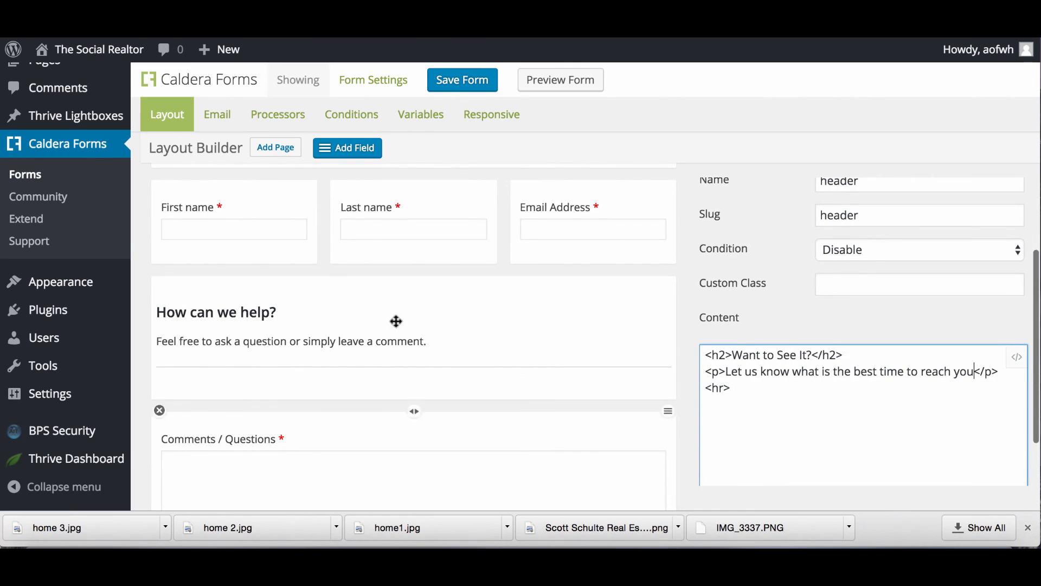
pyautogui.click(325, 179)
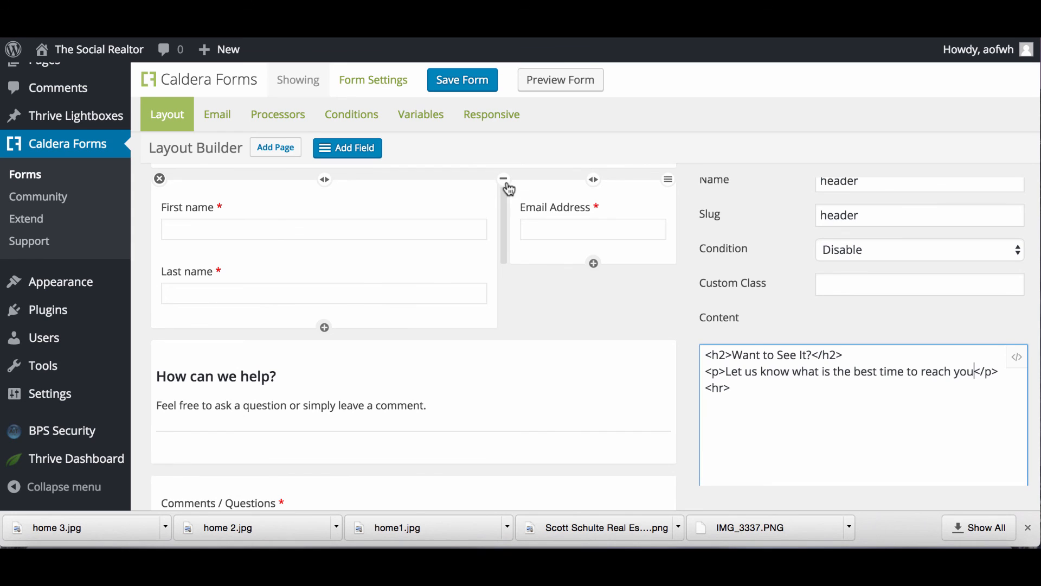
pyautogui.click(505, 179)
pyautogui.scroll(-3, 469, 279)
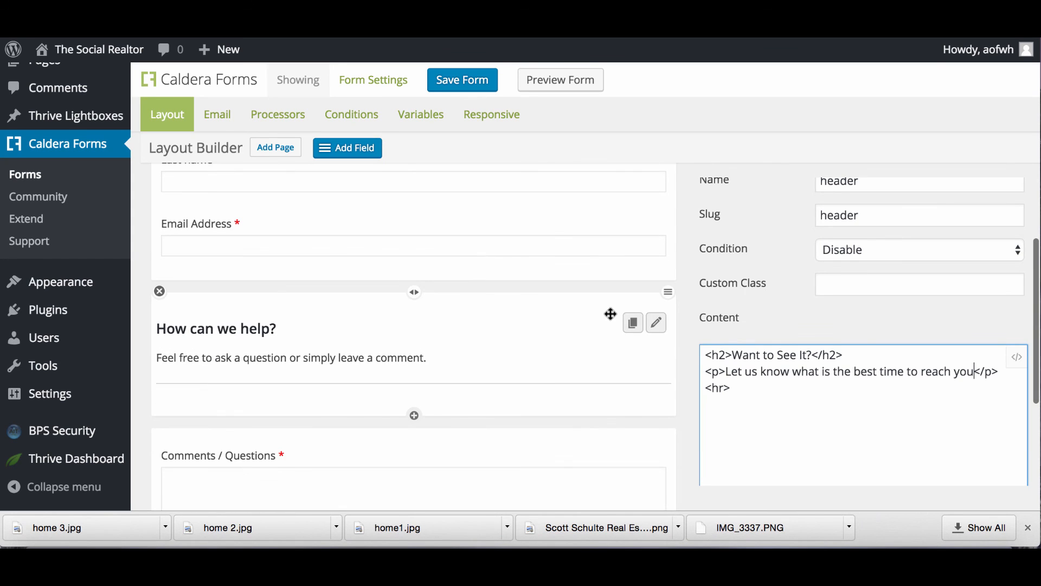
# Delete the 'How can we help?' and Comments / Questions rows and reposition the header block.
pyautogui.click(160, 291)
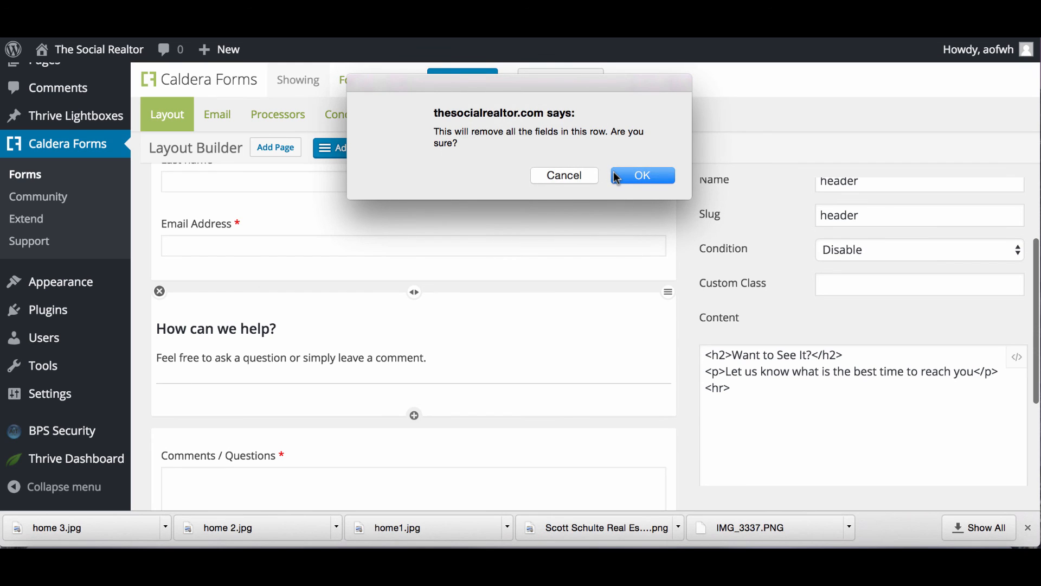
pyautogui.click(626, 174)
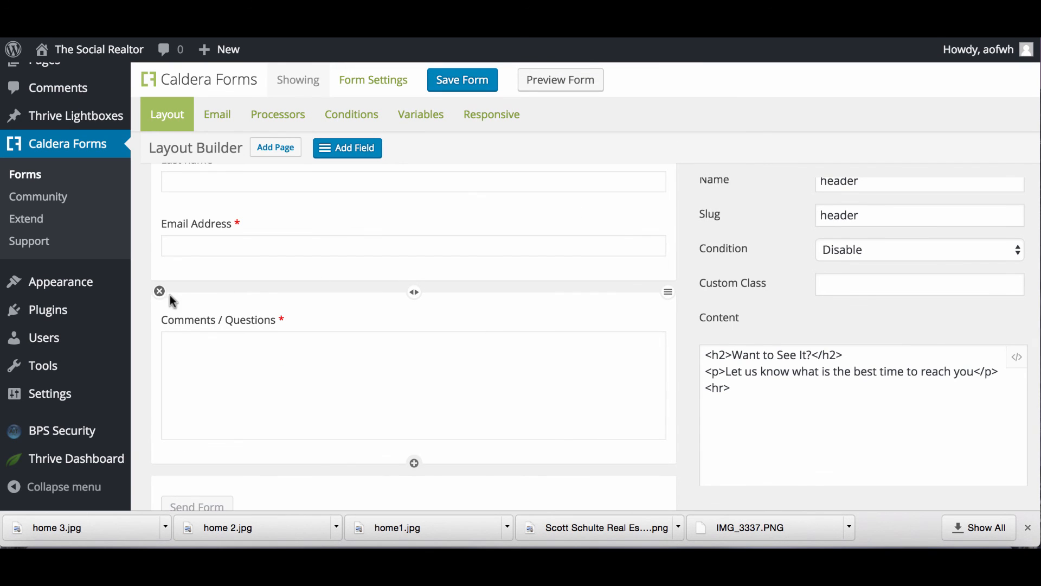
pyautogui.click(160, 291)
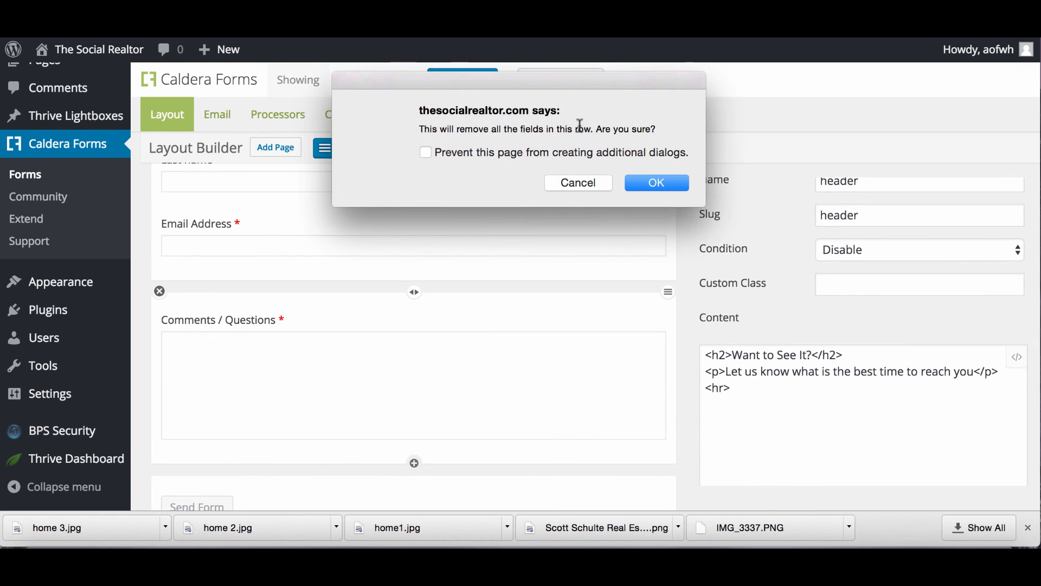
pyautogui.click(659, 185)
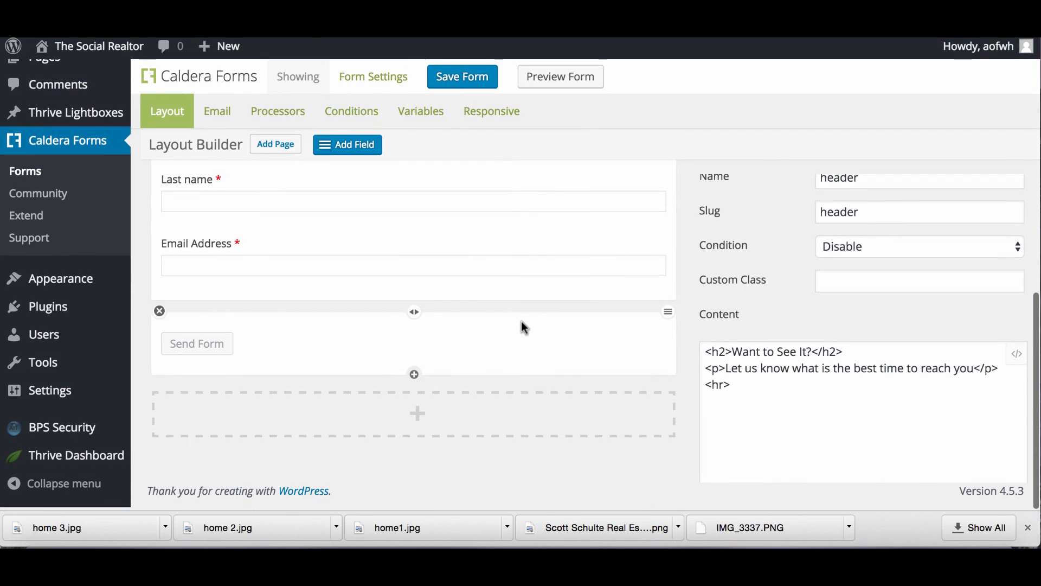
pyautogui.scroll(5, 325, 342)
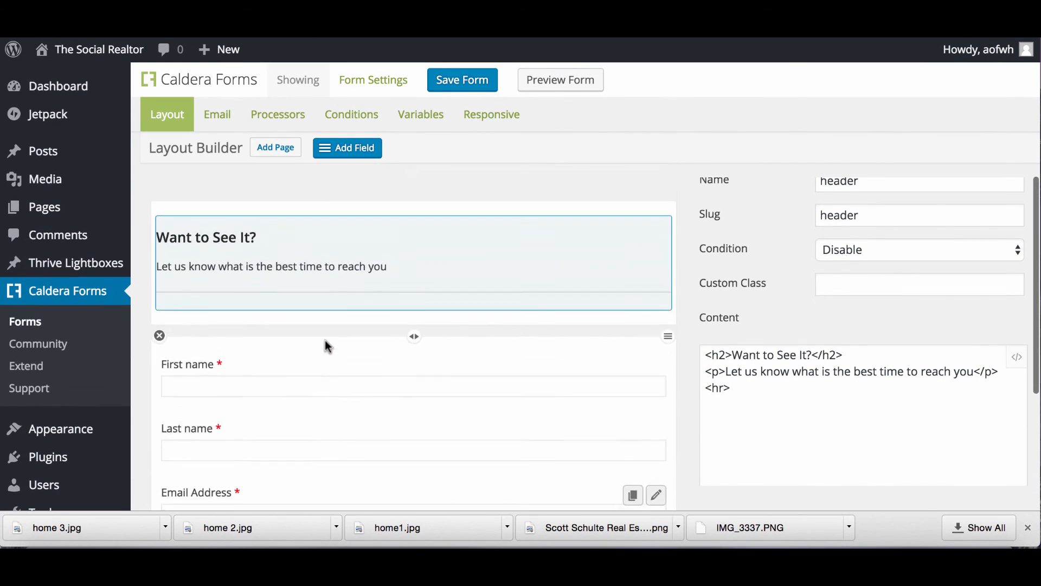
pyautogui.moveTo(423, 261); pyautogui.dragTo(558, 330)
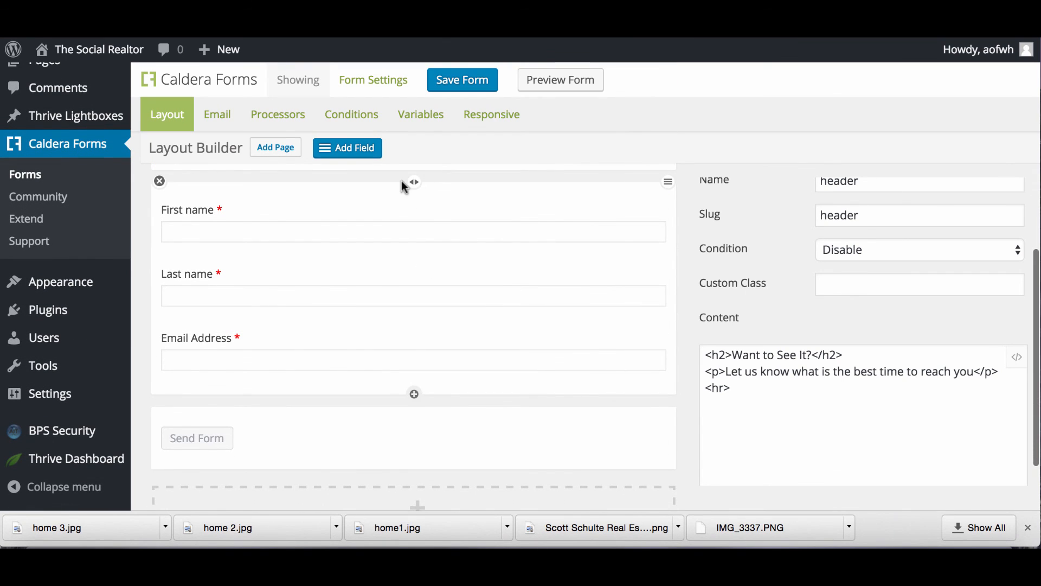
pyautogui.click(493, 119)
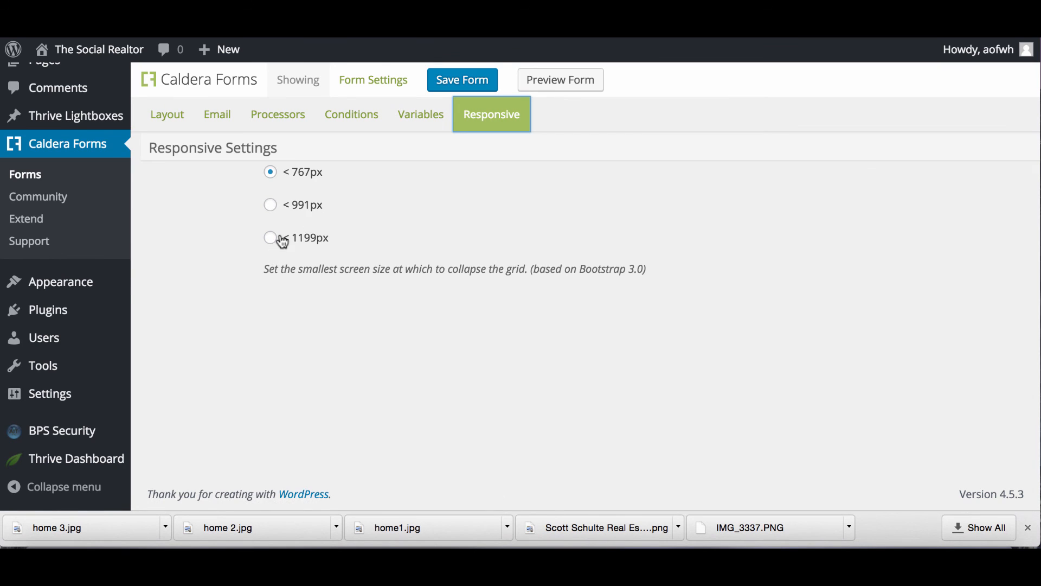
# Save the Showing form with Grid Collapse set to 'Maintain grid always'.
pyautogui.scroll(5, 282, 241)
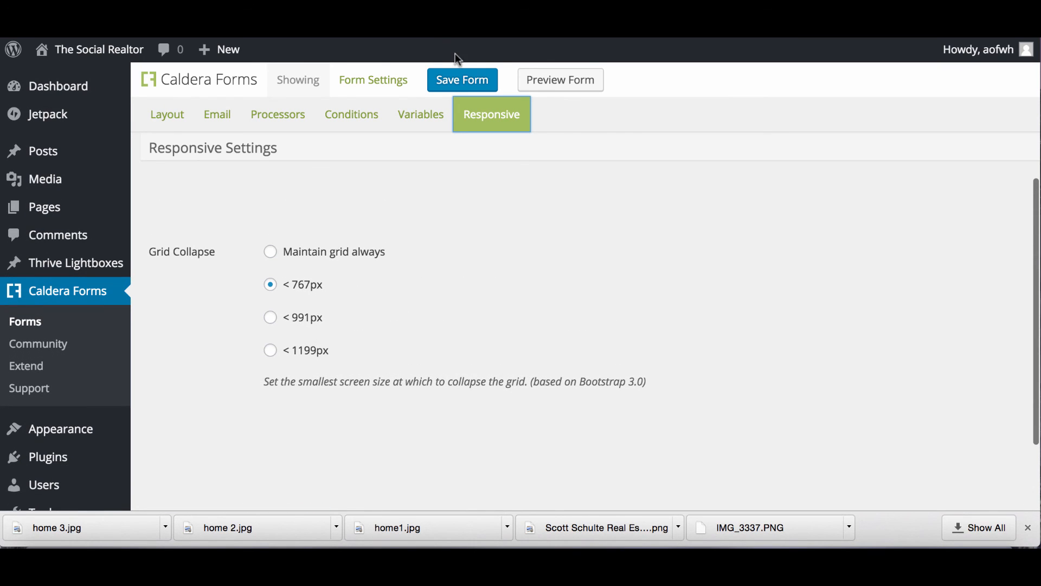
pyautogui.click(453, 84)
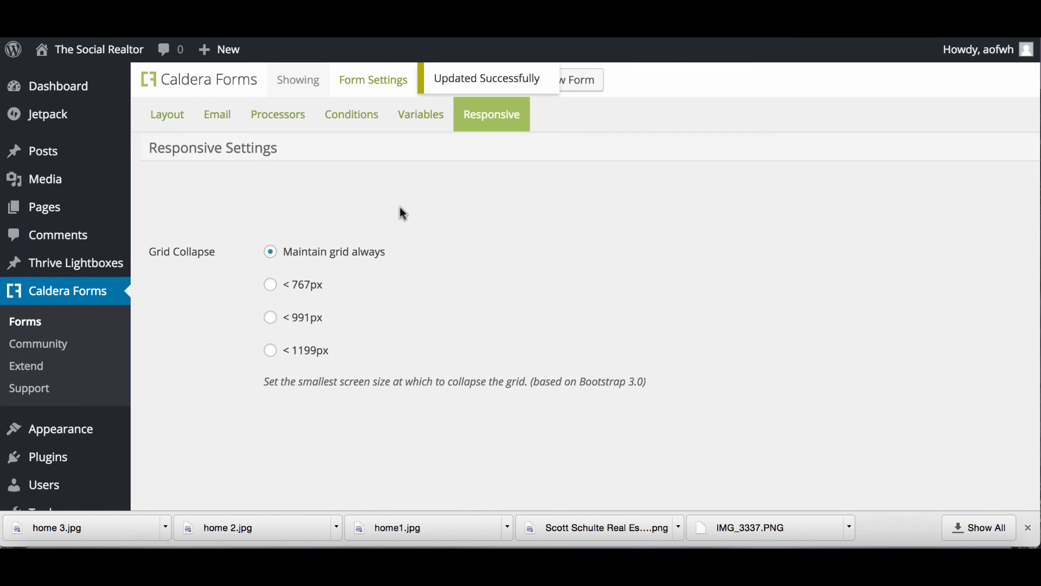
pyautogui.scroll(-3, 404, 263)
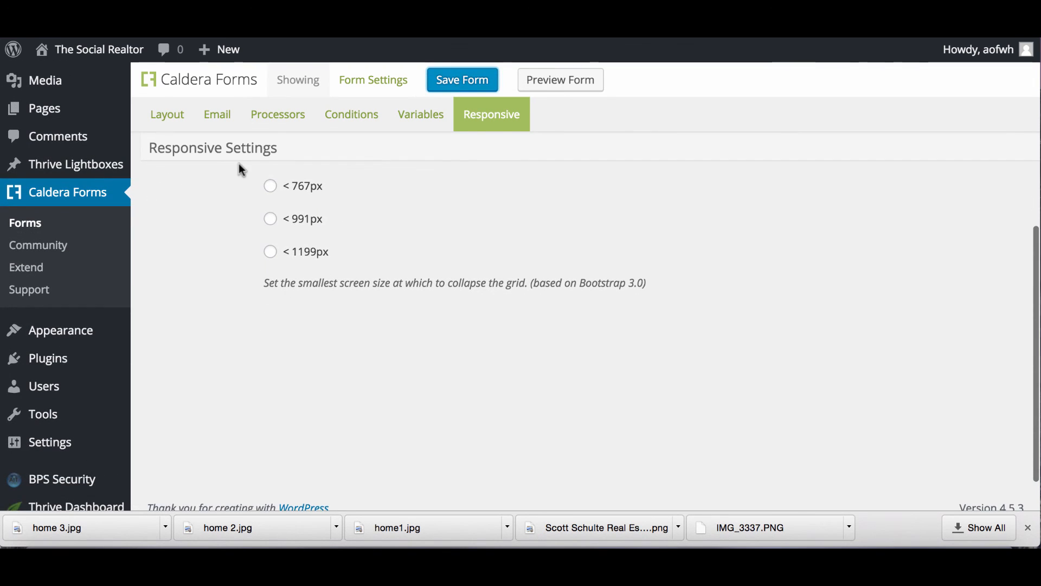
# Add a single line text field below Email Address in the Showing form.
pyautogui.click(162, 115)
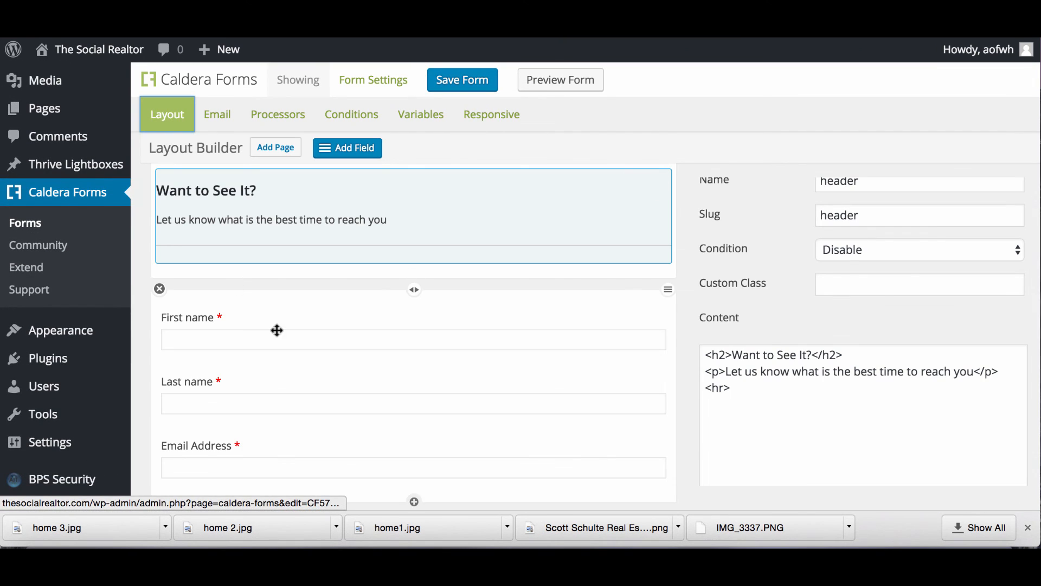
pyautogui.scroll(-5, 332, 375)
pyautogui.scroll(6, 333, 374)
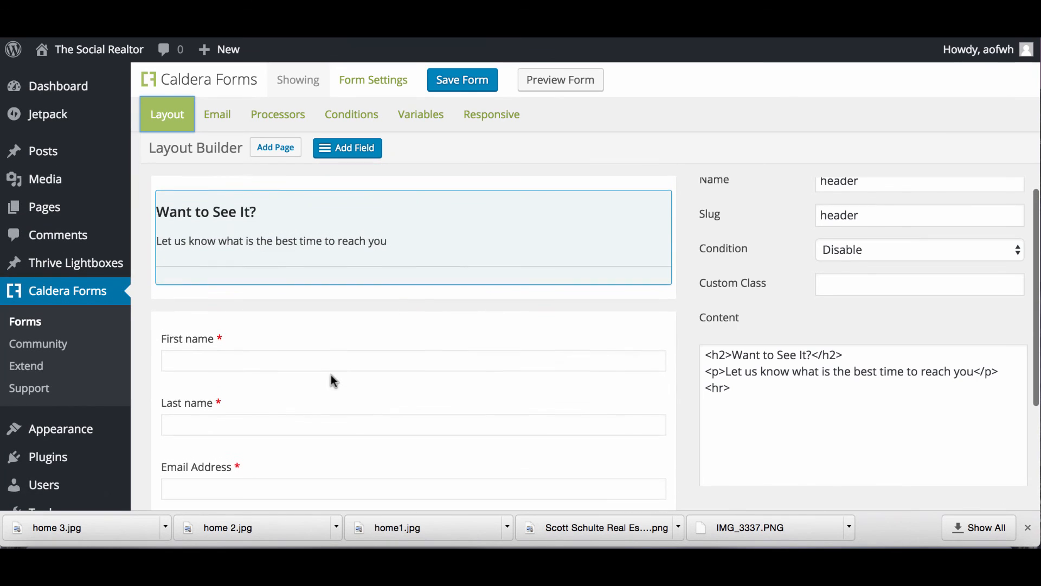
pyautogui.scroll(-1, 333, 369)
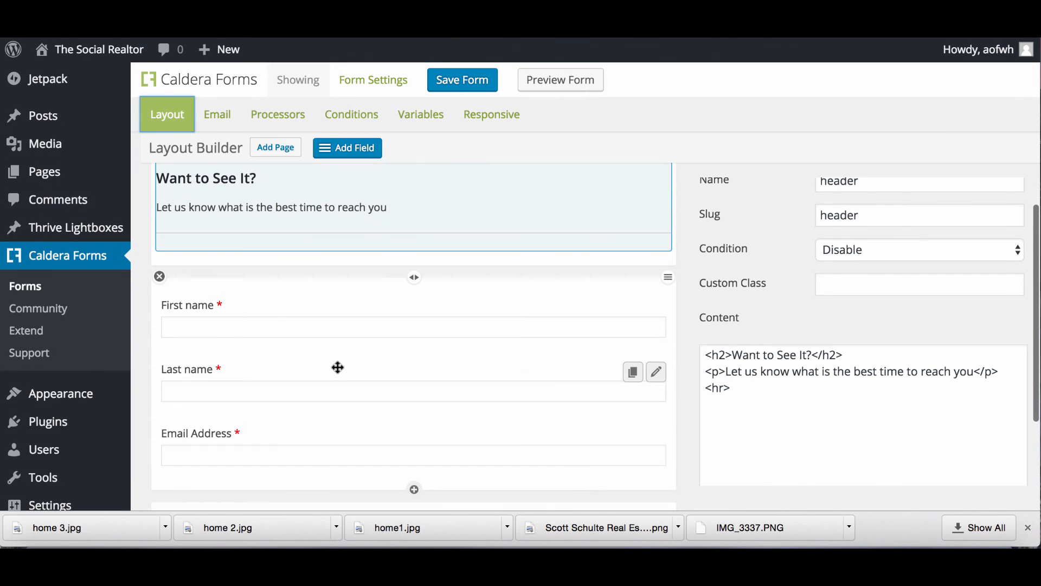
pyautogui.scroll(1, 474, 200)
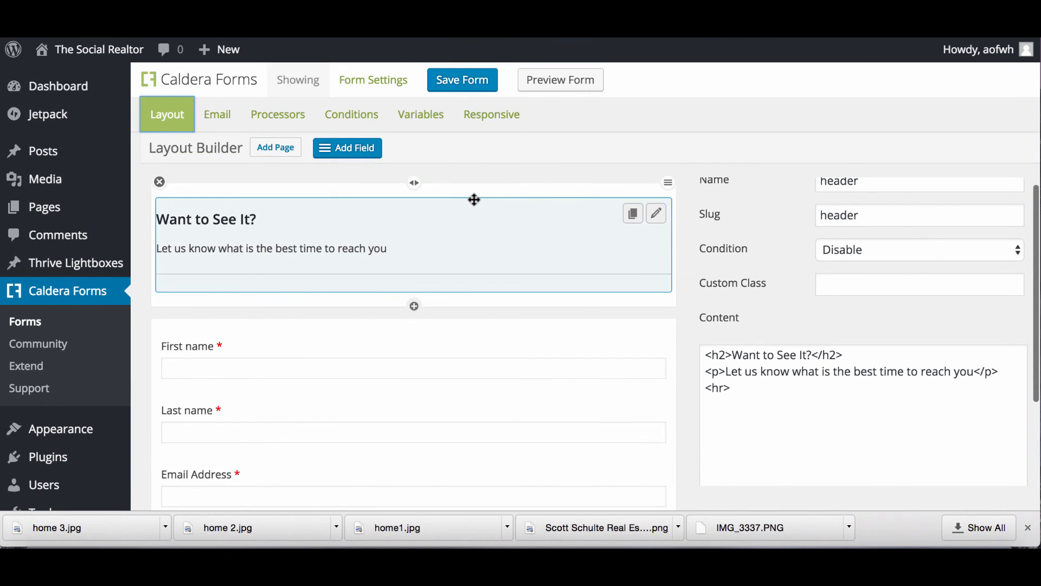
pyautogui.moveTo(357, 150); pyautogui.dragTo(377, 470)
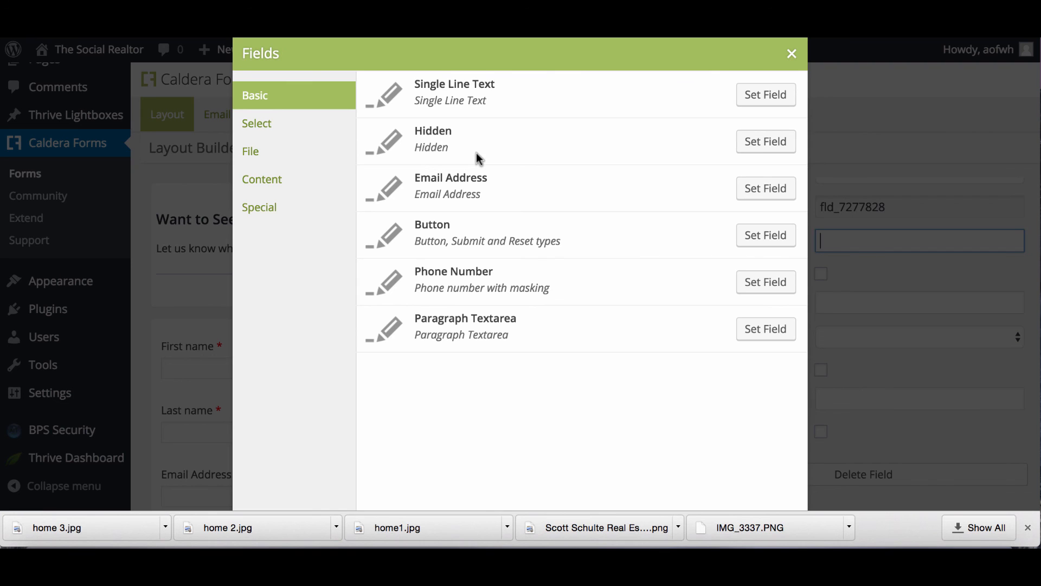
pyautogui.click(765, 95)
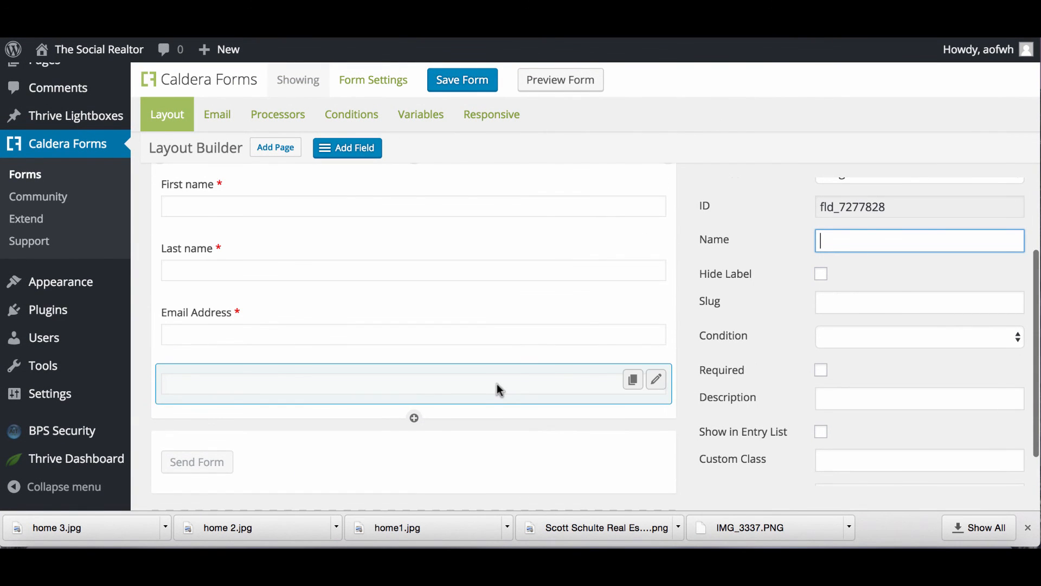
pyautogui.click(657, 386)
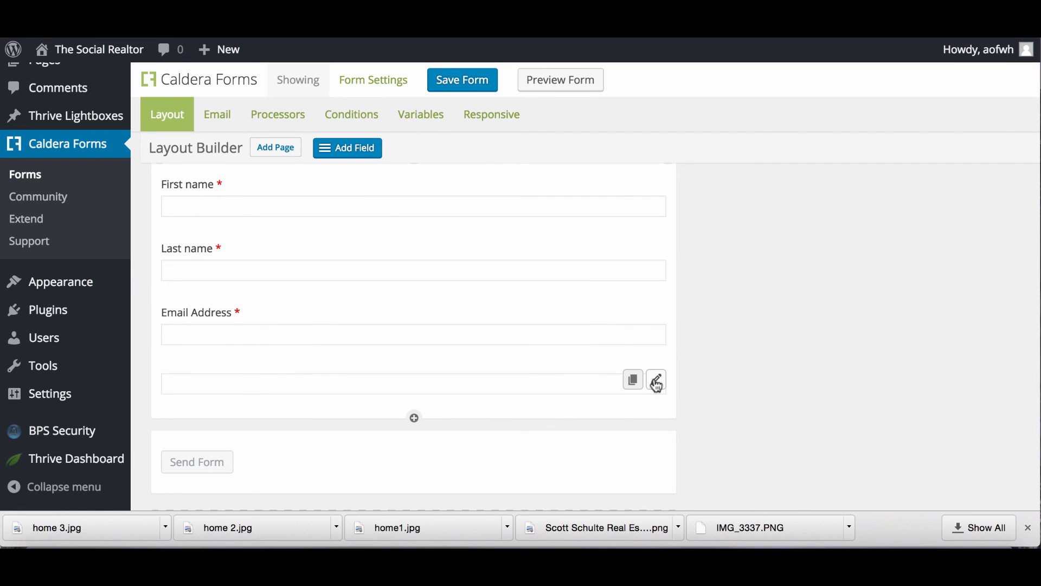
pyautogui.click(657, 383)
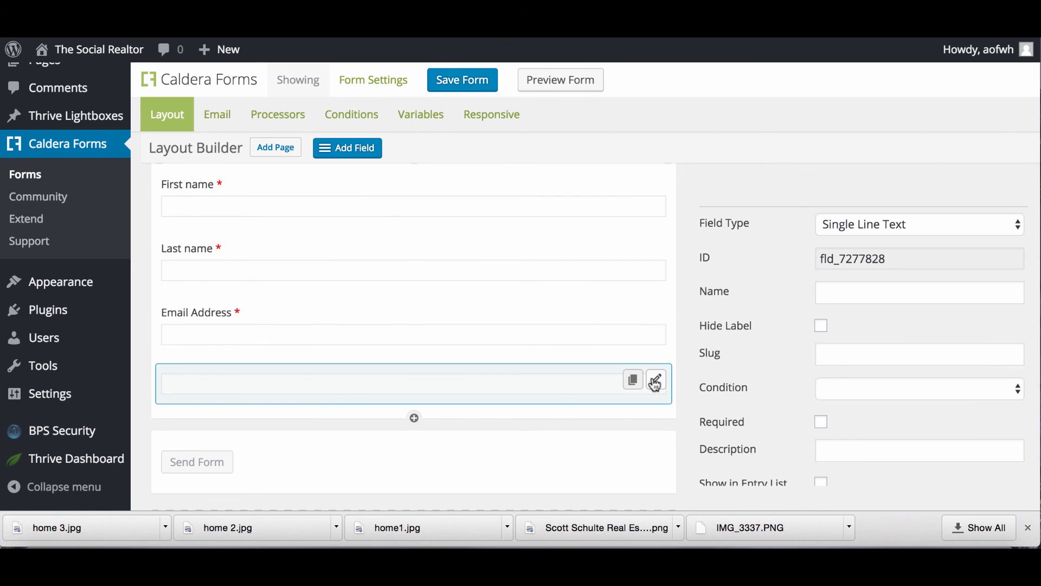
# Label the new field 'When can we reach you?', make it required, and save the form.
pyautogui.click(837, 294)
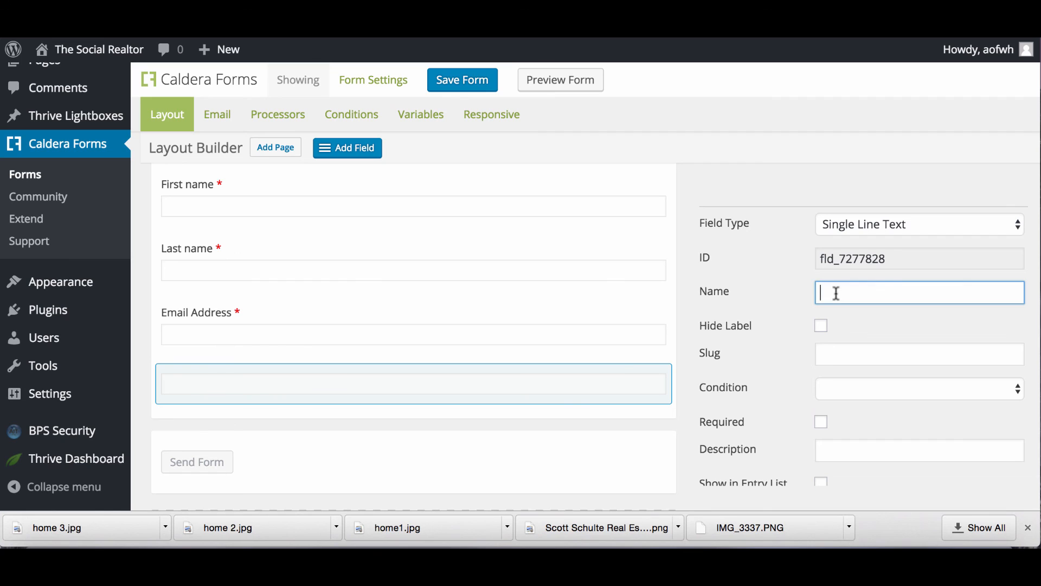
pyautogui.write('When can we reach you?')
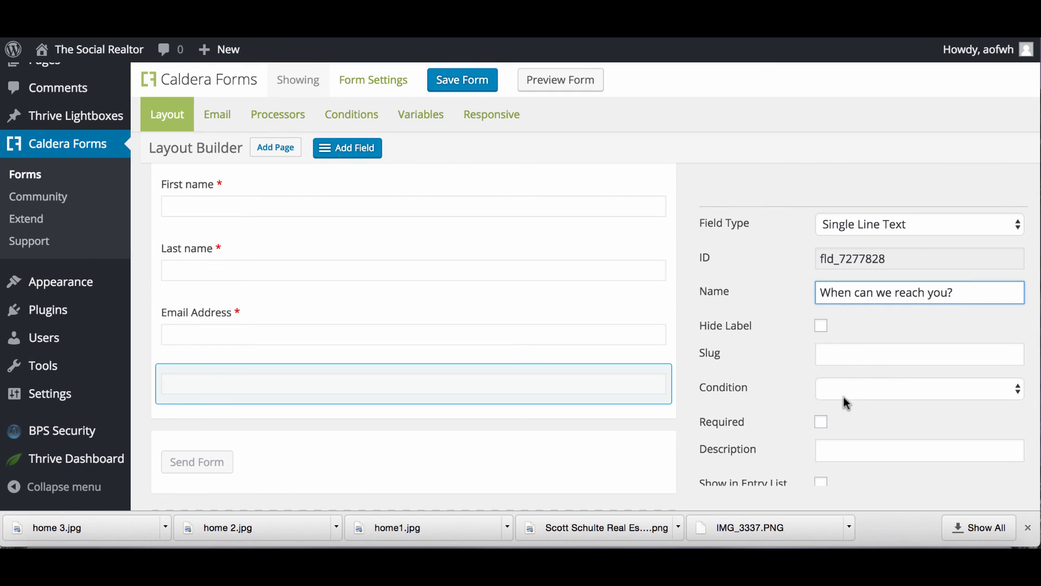
pyautogui.scroll(-1, 844, 396)
pyautogui.scroll(-2, 844, 408)
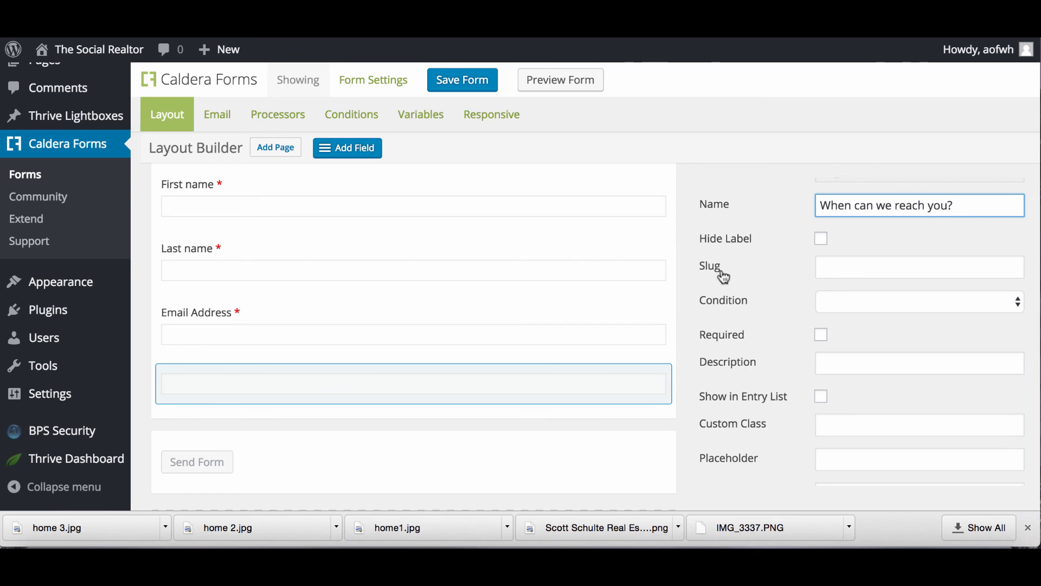
pyautogui.click(822, 340)
pyautogui.scroll(-3, 706, 353)
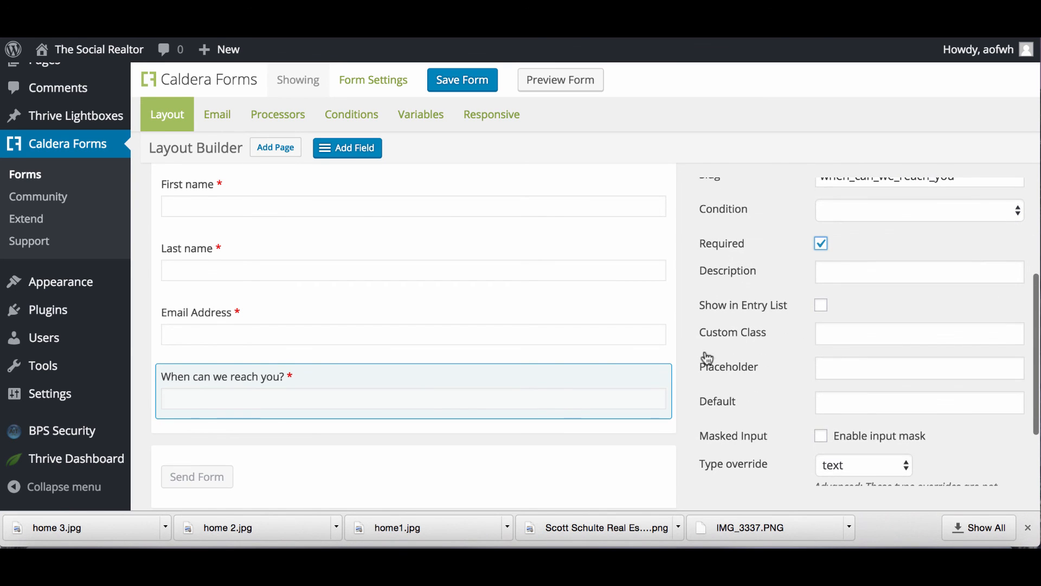
pyautogui.scroll(-3, 778, 470)
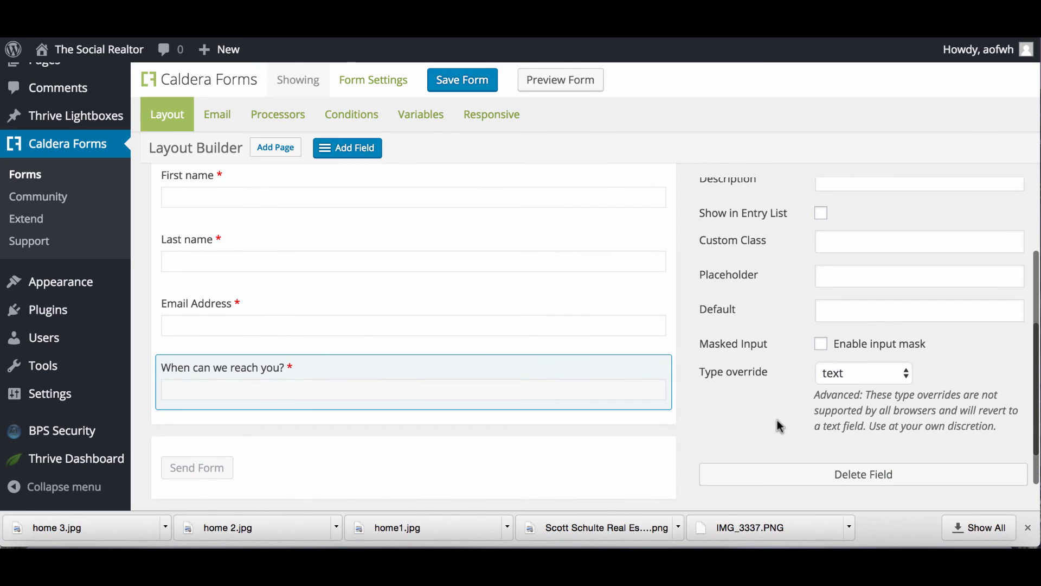
pyautogui.scroll(-2, 778, 423)
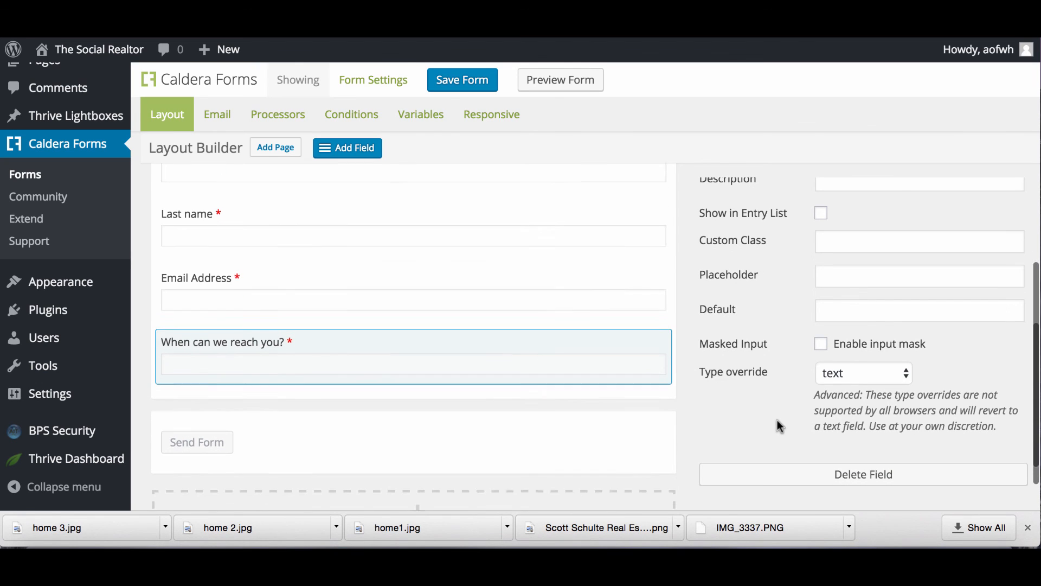
pyautogui.click(463, 84)
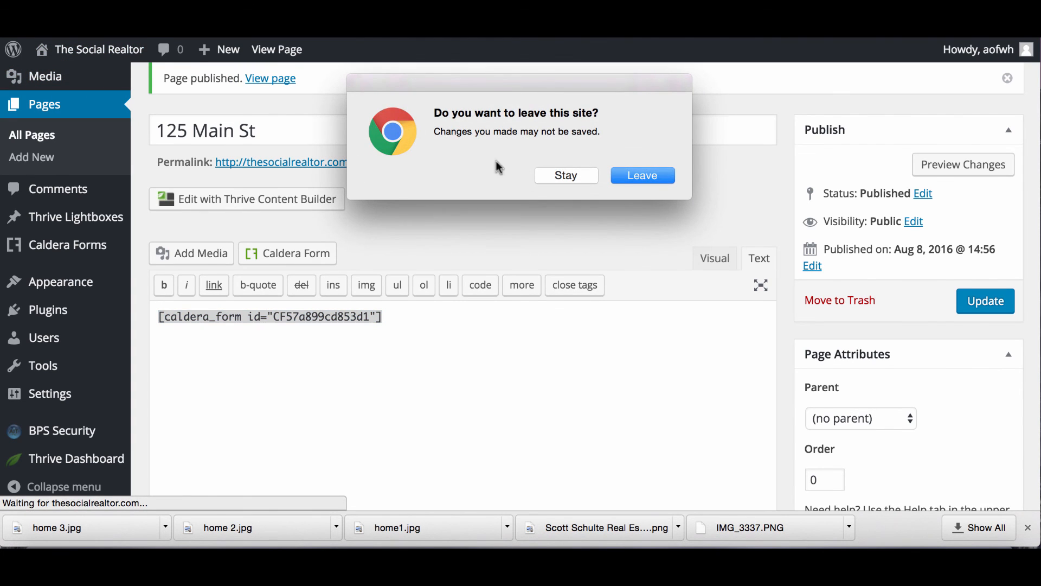
# Insert the Showing form into a new draft page and select its shortcode CF57a8a054ec8c7.
pyautogui.click(645, 177)
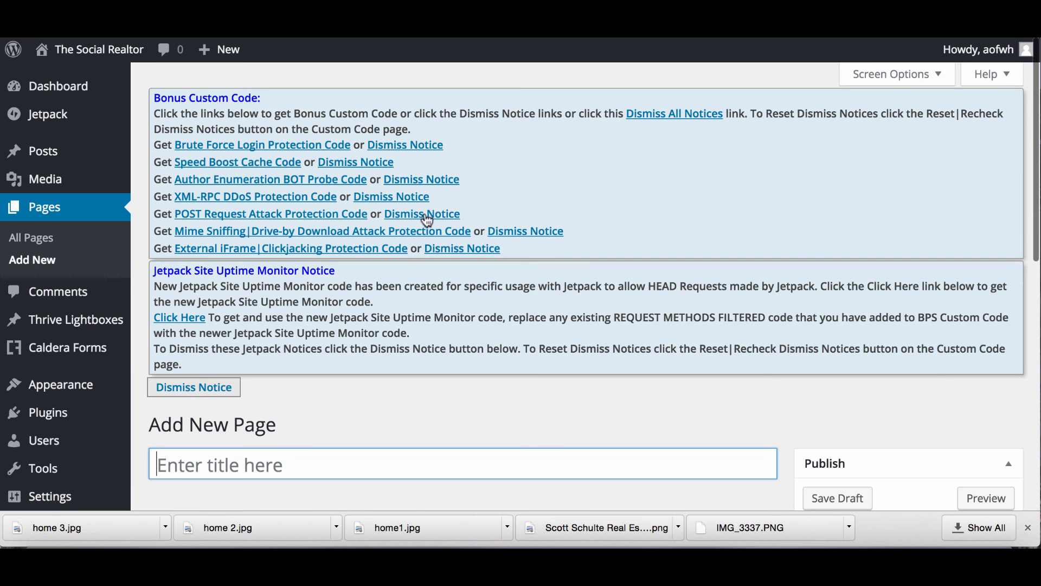
pyautogui.scroll(-1, 392, 361)
pyautogui.scroll(-5, 392, 361)
pyautogui.click(279, 240)
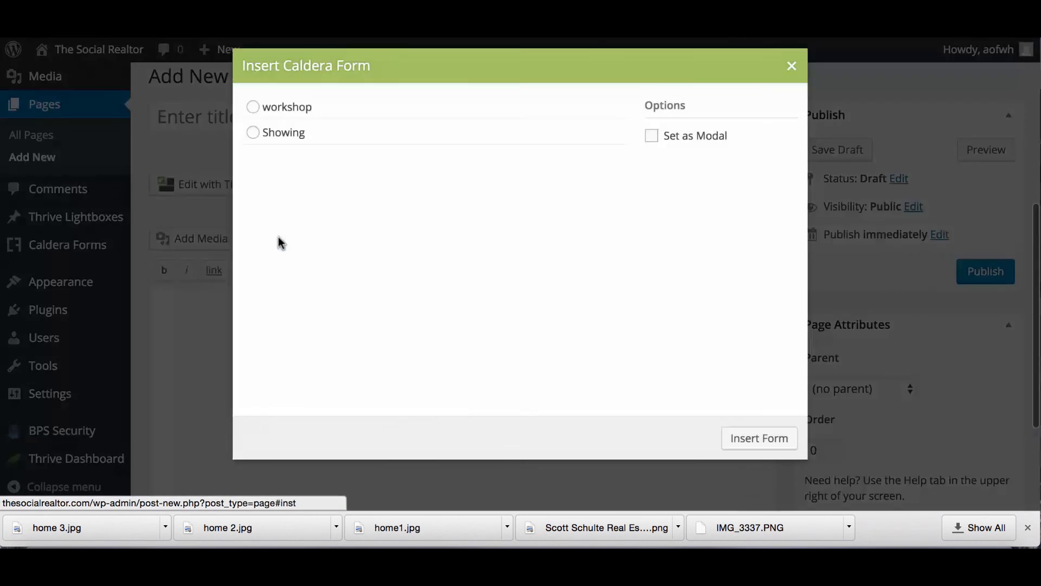
pyautogui.click(252, 131)
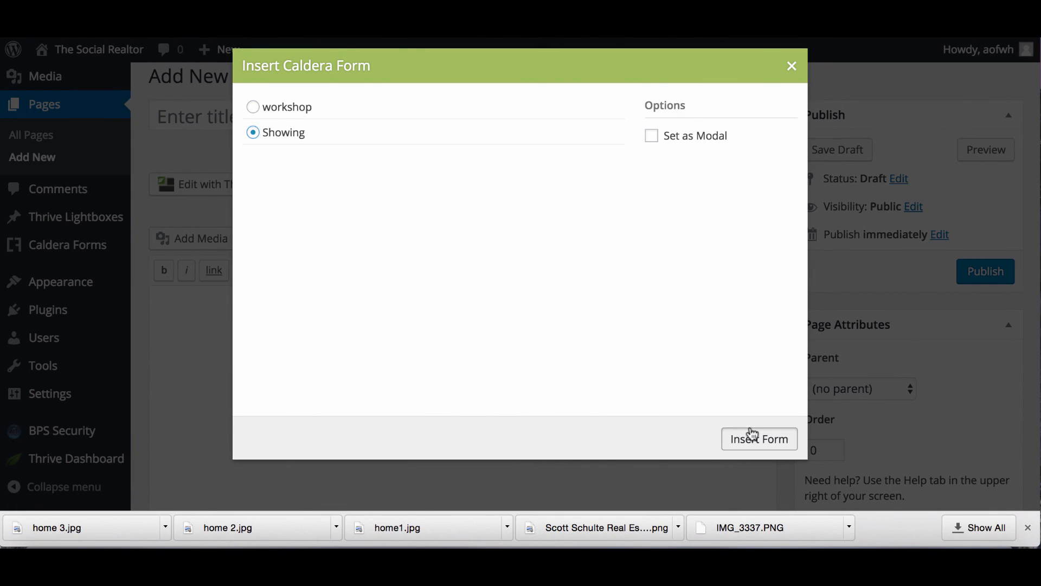
pyautogui.click(751, 437)
pyautogui.moveTo(386, 304); pyautogui.dragTo(178, 290)
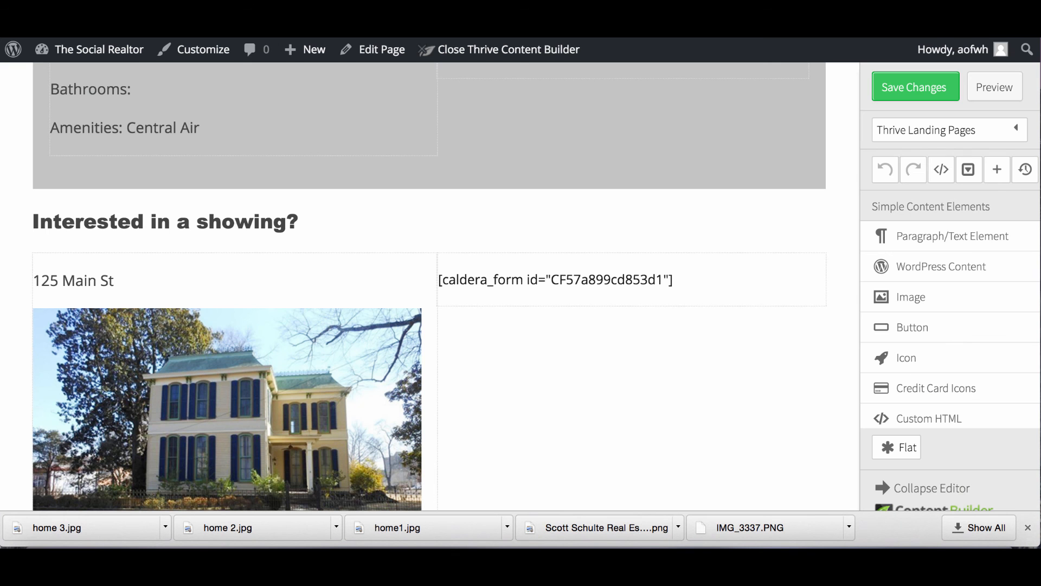
# Replace the old form shortcode element with a Custom HTML block holding the Showing shortcode.
pyautogui.scroll(-3, 519, 302)
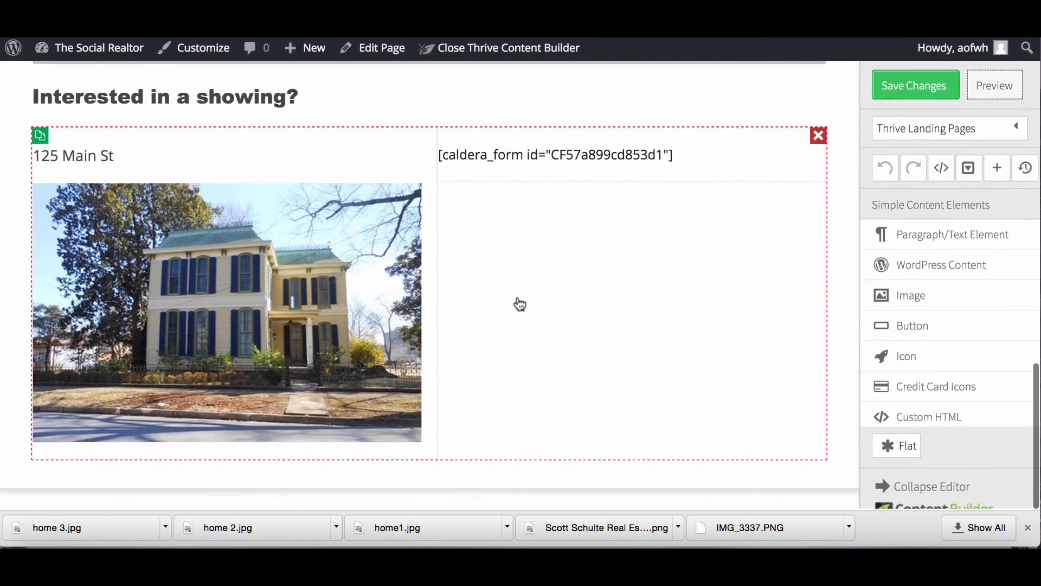
pyautogui.click(694, 160)
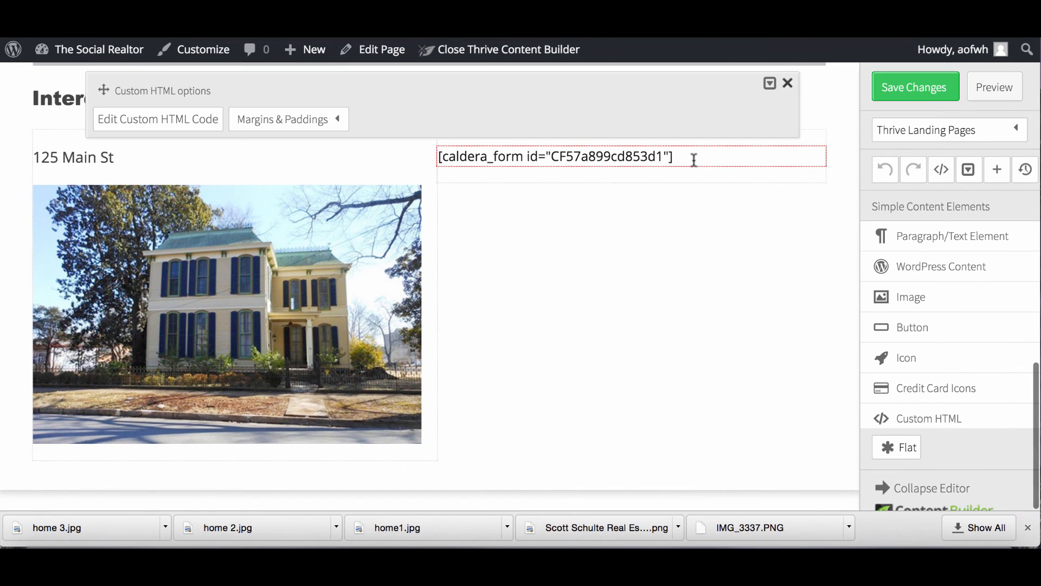
pyautogui.scroll(-1, 948, 317)
pyautogui.scroll(3, 953, 317)
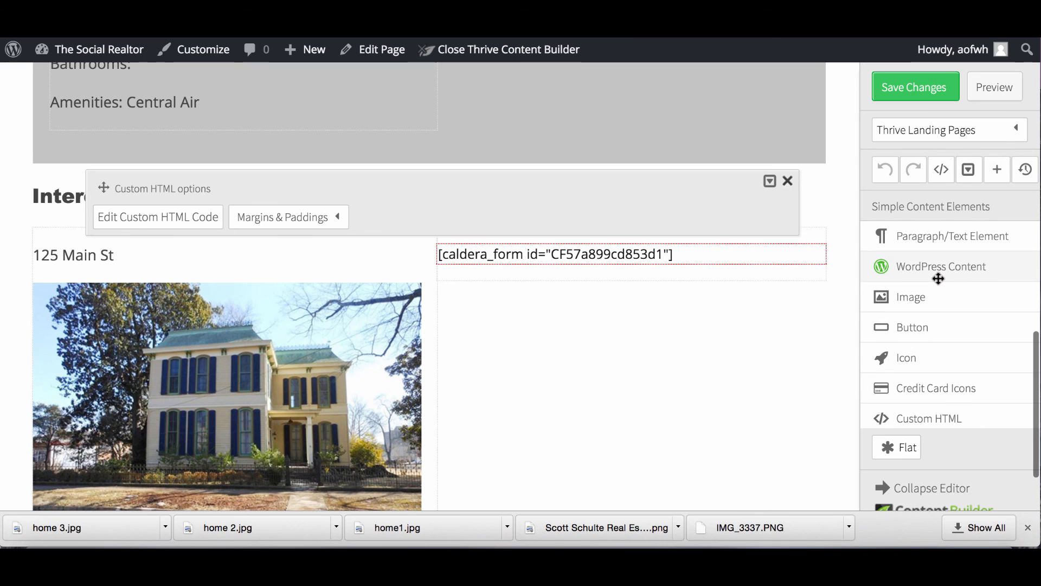
pyautogui.scroll(-2, 939, 277)
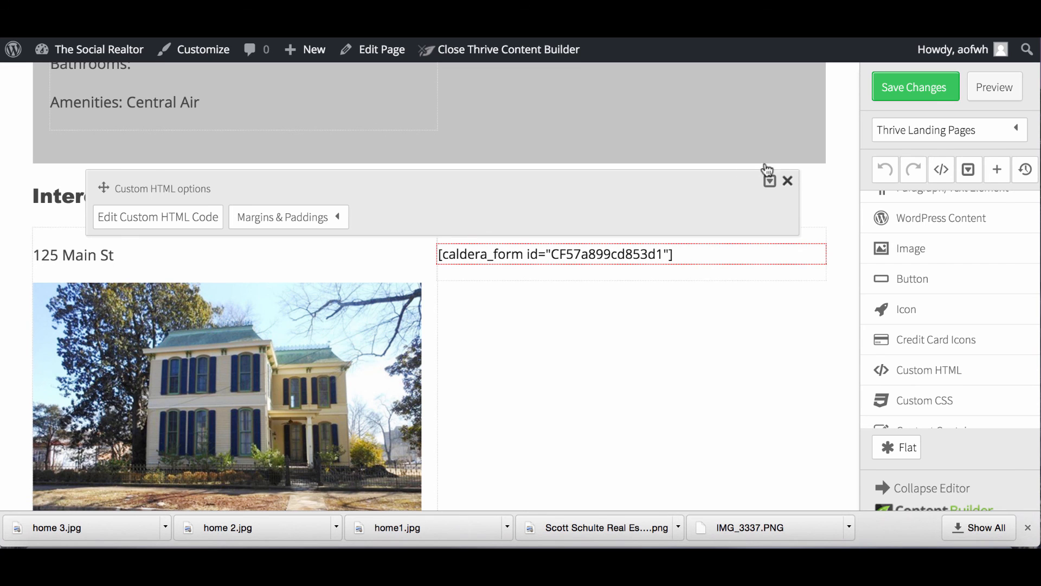
pyautogui.click(787, 180)
pyautogui.moveTo(906, 367); pyautogui.dragTo(681, 280)
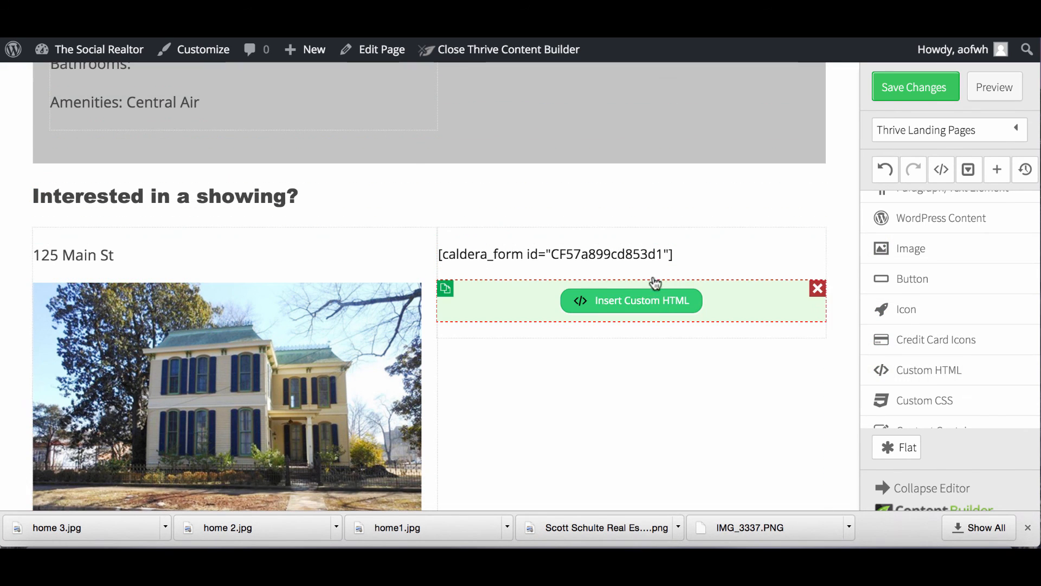
pyautogui.click(816, 251)
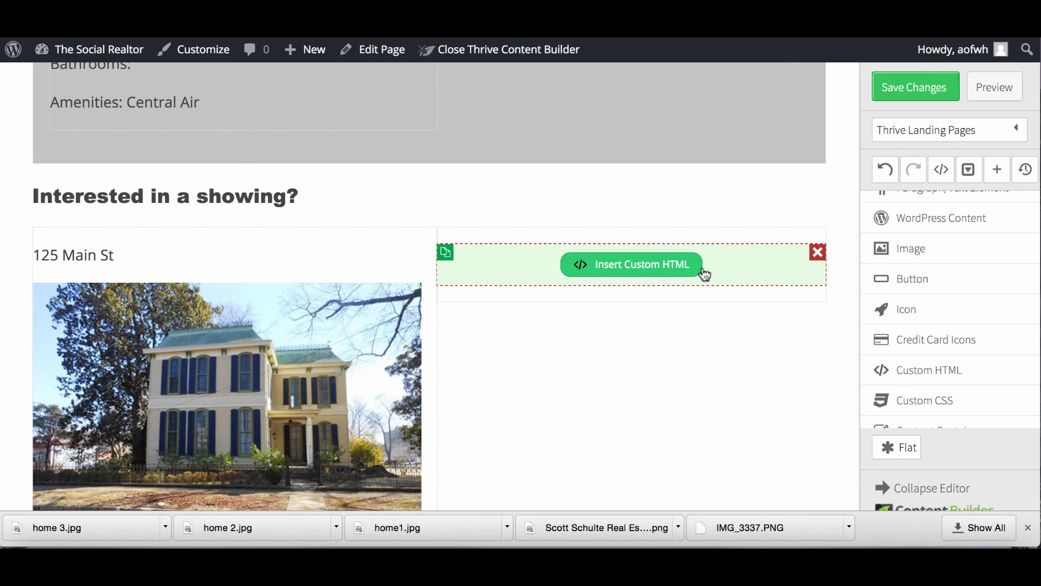
pyautogui.click(662, 272)
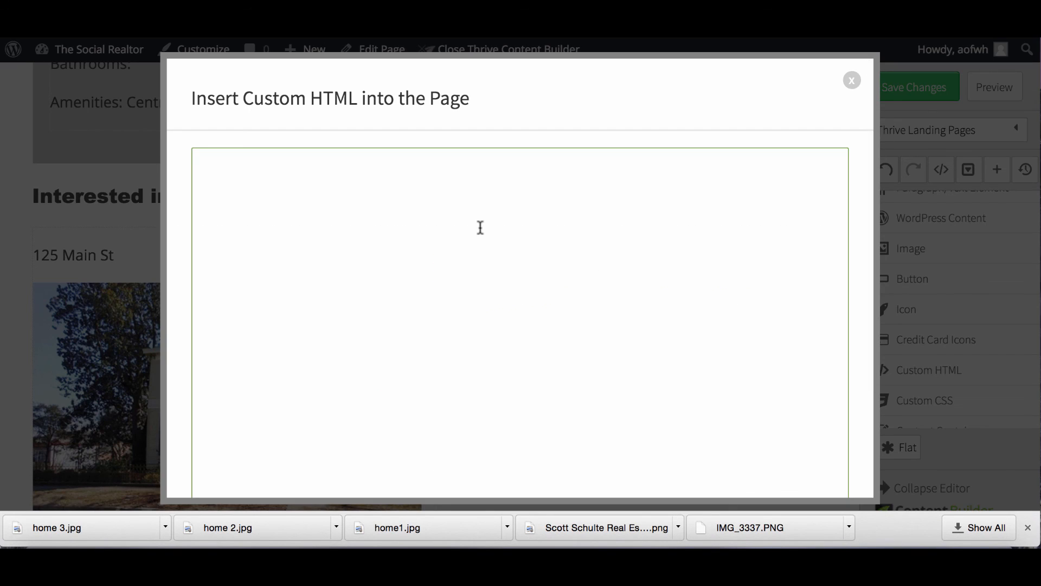
pyautogui.write('[caldera_form id="CF57a8e054ec8c"]')
pyautogui.scroll(-5, 618, 293)
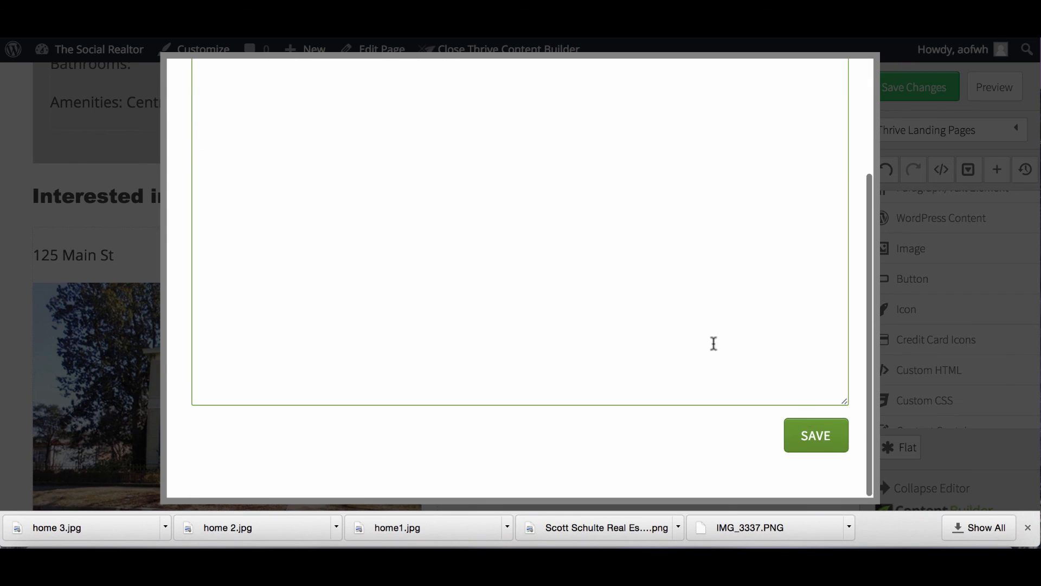
pyautogui.click(815, 435)
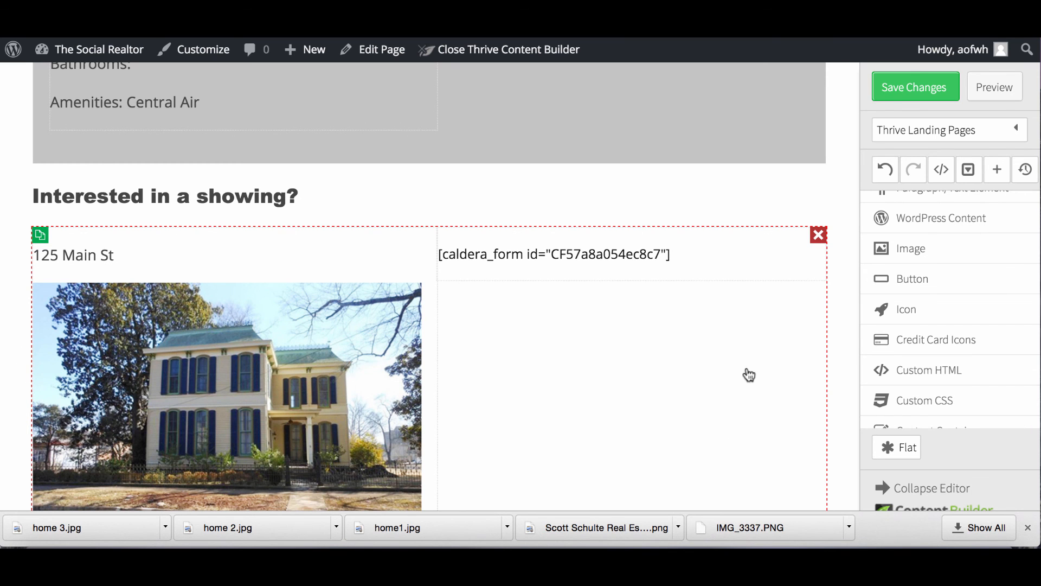
# Save the page changes and preview the live 125 Main St page.
pyautogui.click(905, 88)
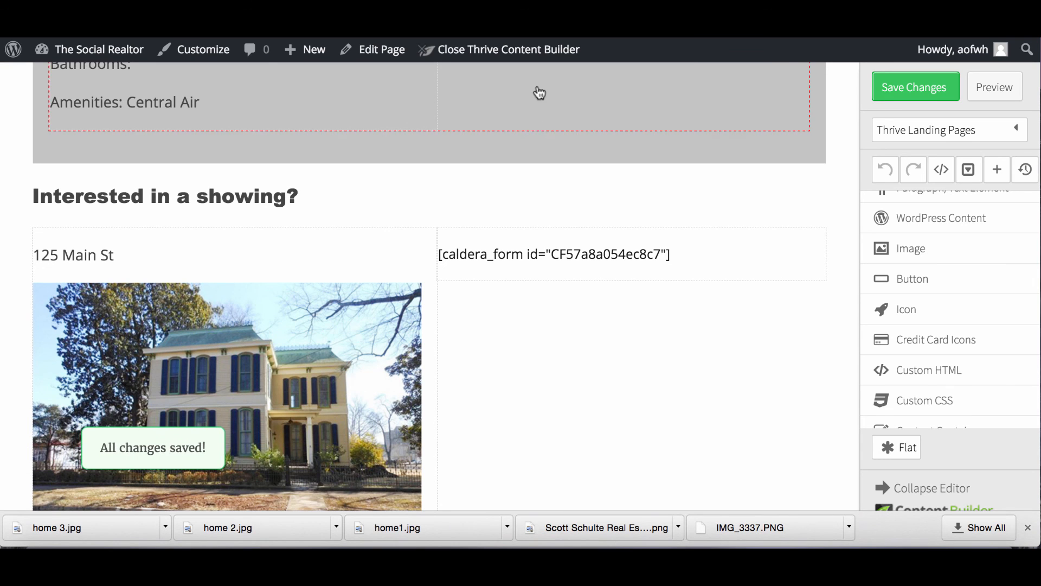
pyautogui.click(1000, 96)
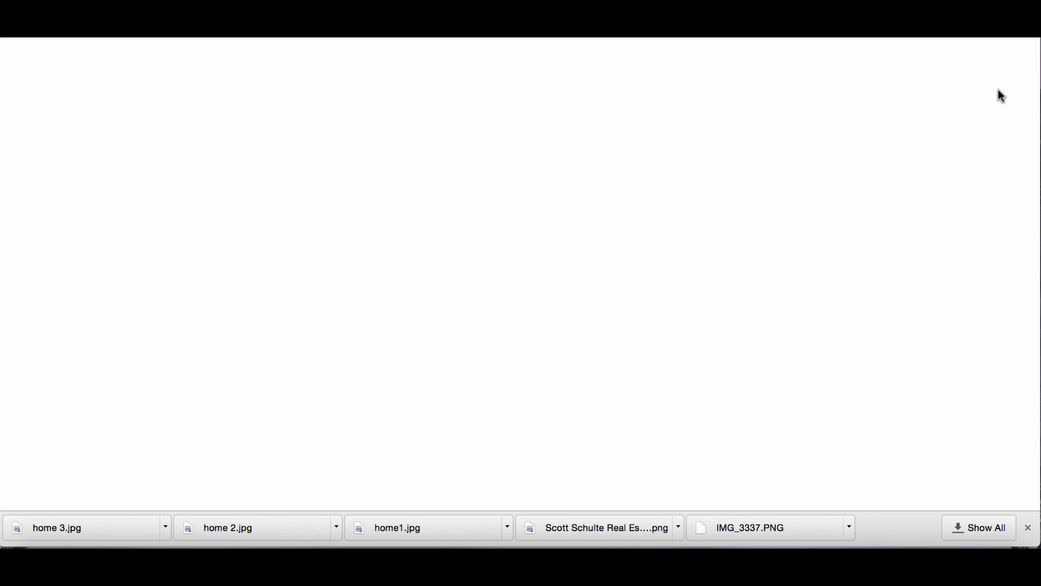
pyautogui.scroll(-2, 813, 325)
pyautogui.scroll(-15, 814, 326)
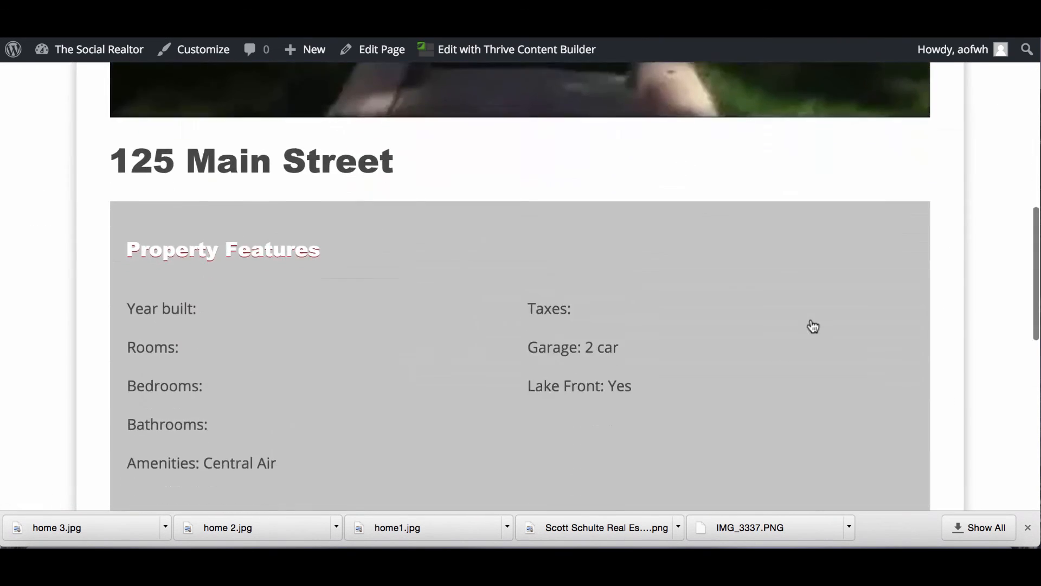